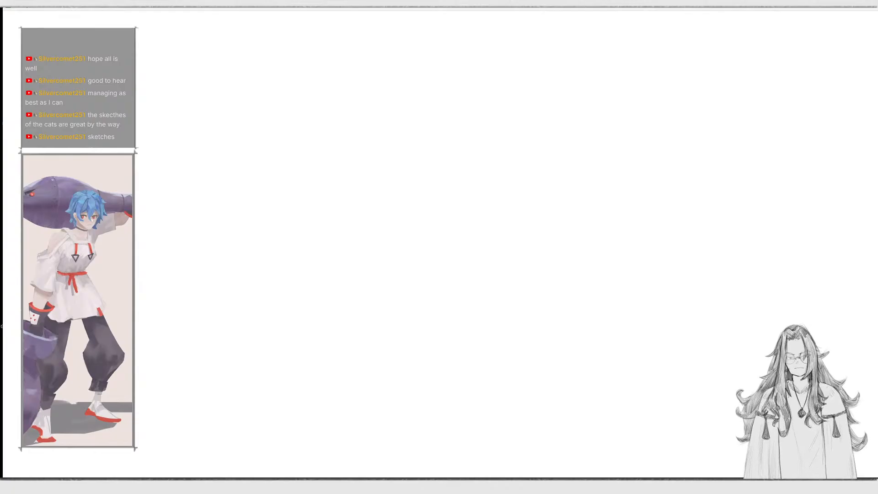
Sketch a long thin freehand contour with small marks beneath it across the upper middle of the canvas.
mouse_move(275, 160)
left_mouse_down()
mouse_move(320, 187)
mouse_move(461, 135)
mouse_move(551, 144)
left_mouse_up()
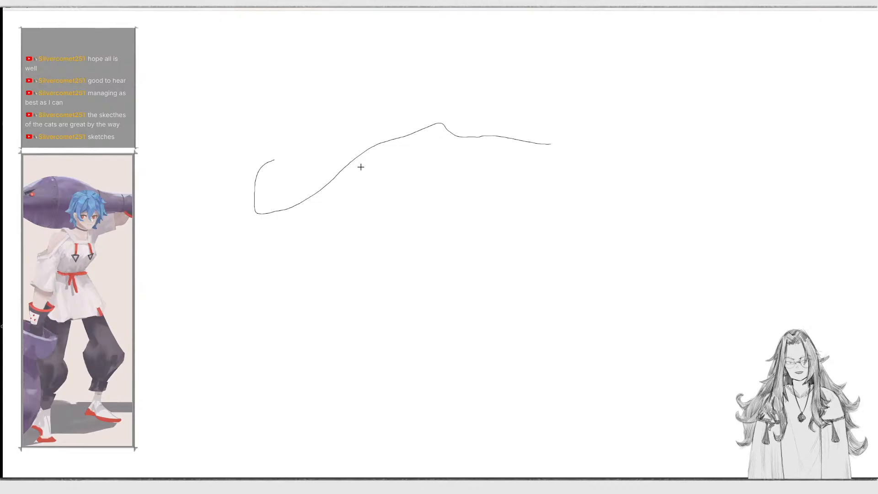
mouse_move(392, 183)
left_mouse_down()
mouse_move(366, 172)
mouse_move(397, 191)
left_mouse_up()
mouse_move(479, 170)
left_mouse_down()
mouse_move(461, 181)
mouse_move(492, 182)
mouse_move(490, 171)
mouse_move(485, 182)
left_mouse_up()
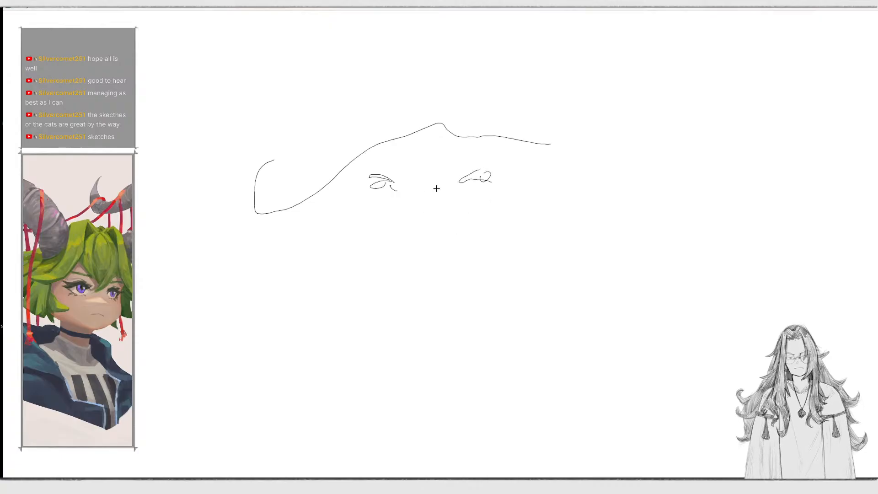
mouse_move(420, 227)
left_mouse_down()
mouse_move(407, 227)
mouse_move(410, 234)
left_mouse_up()
mouse_move(363, 205)
left_mouse_down()
mouse_move(383, 240)
mouse_move(368, 212)
left_mouse_up()
mouse_move(461, 236)
left_mouse_down()
mouse_move(464, 216)
mouse_move(492, 205)
mouse_move(459, 232)
mouse_move(471, 215)
mouse_move(598, 166)
left_mouse_up()
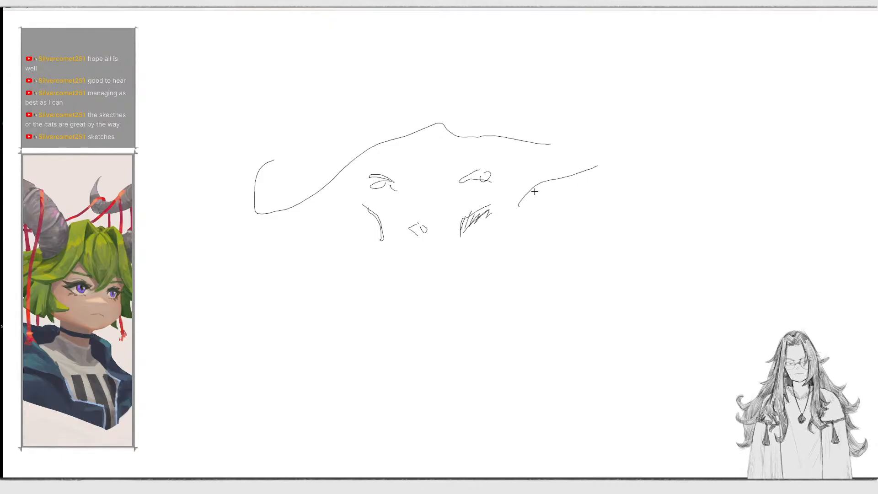
Draw a zigzag outline of straight connected segments around the canvas's upper-left area.
mouse_move(337, 8)
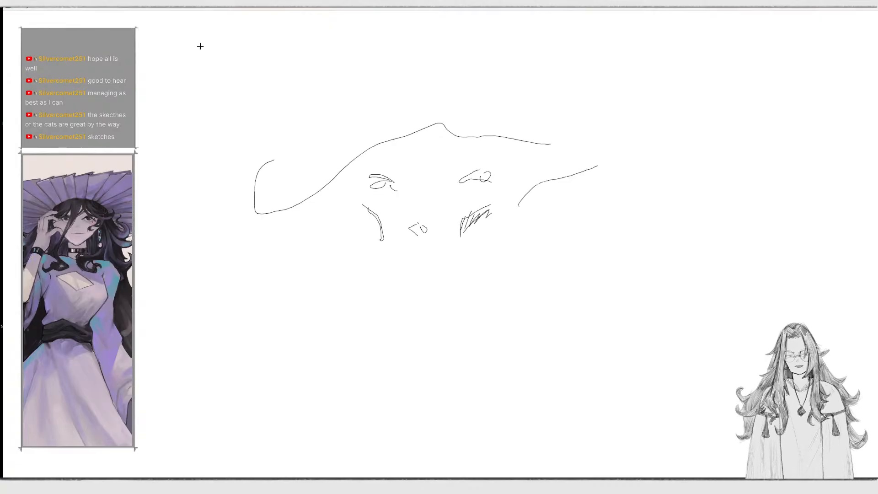
mouse_move(148, 21)
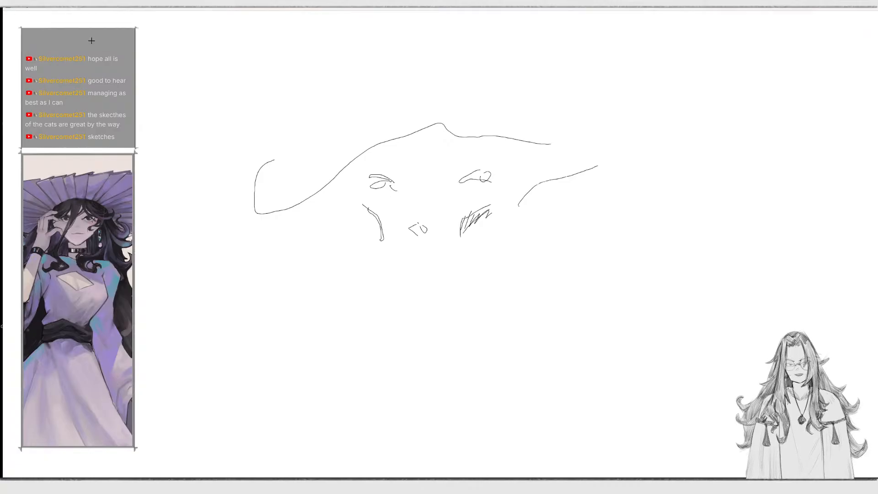
left_click(114, 60)
left_click(113, 124)
left_click(184, 87)
left_click(216, 151)
left_click(164, 238)
left_click(267, 274)
left_click(276, 102)
left_click(173, 75)
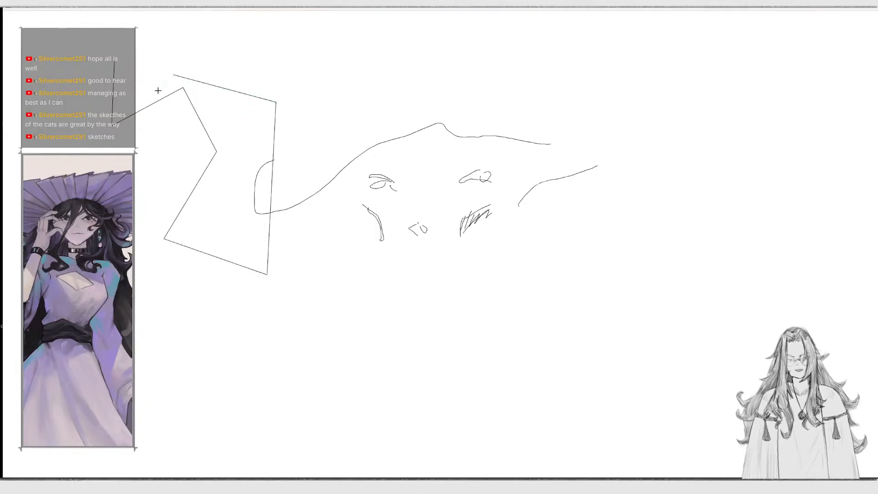
left_click(130, 62)
left_click(101, 52)
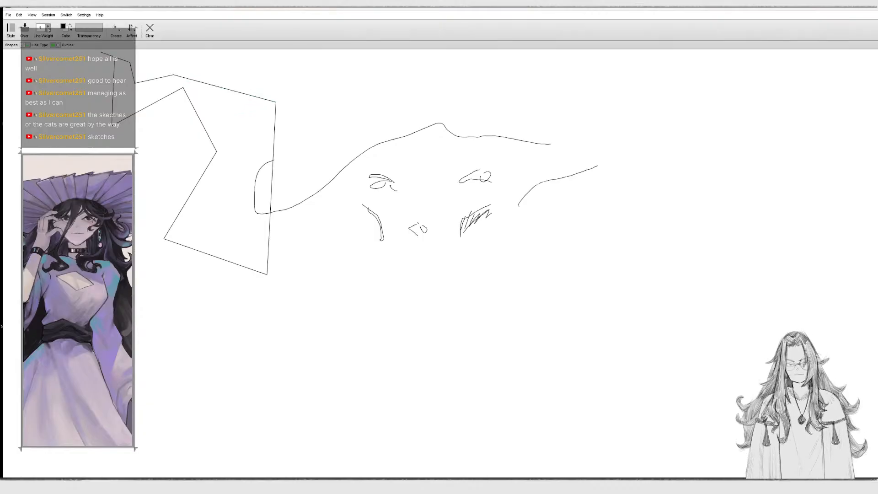
left_click(130, 144)
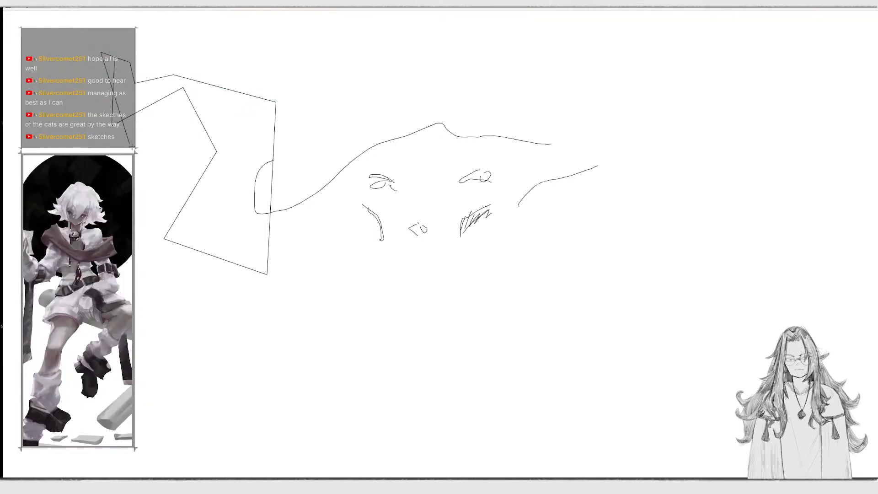
Draw two freehand line curves beside the straight-segment outline.
mouse_move(48, 36)
mouse_move(150, 107)
left_mouse_down()
mouse_move(147, 139)
mouse_move(163, 185)
left_mouse_up()
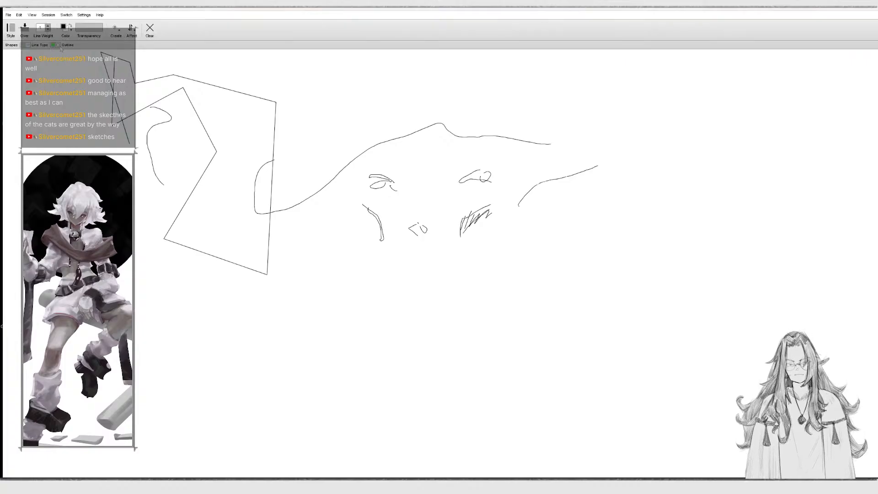
mouse_move(73, 88)
left_mouse_down()
mouse_move(83, 113)
mouse_move(124, 89)
left_mouse_up()
mouse_move(73, 10)
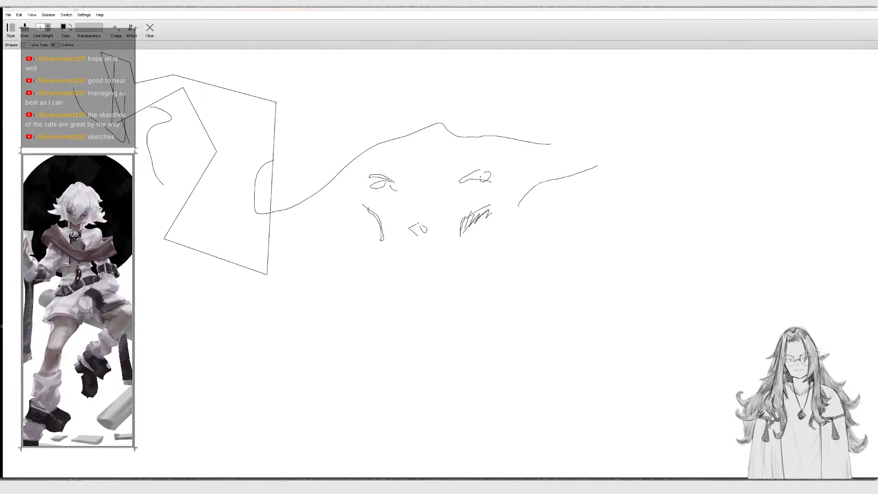
Switch the drawing style to solid fill and draw two curved black shapes near the canvas's left edge.
left_click(14, 29)
mouse_move(79, 141)
left_mouse_down()
mouse_move(155, 150)
mouse_move(93, 107)
left_mouse_up()
mouse_move(125, 337)
left_mouse_down()
mouse_move(146, 343)
mouse_move(133, 276)
left_mouse_up()
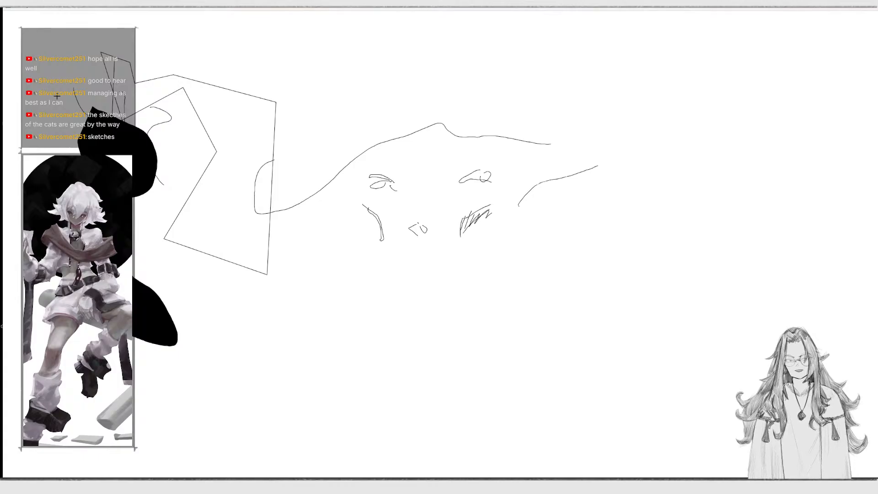
Cover the sketch with a large black shape, cut into it with white fills, and clear the canvas.
mouse_move(45, 11)
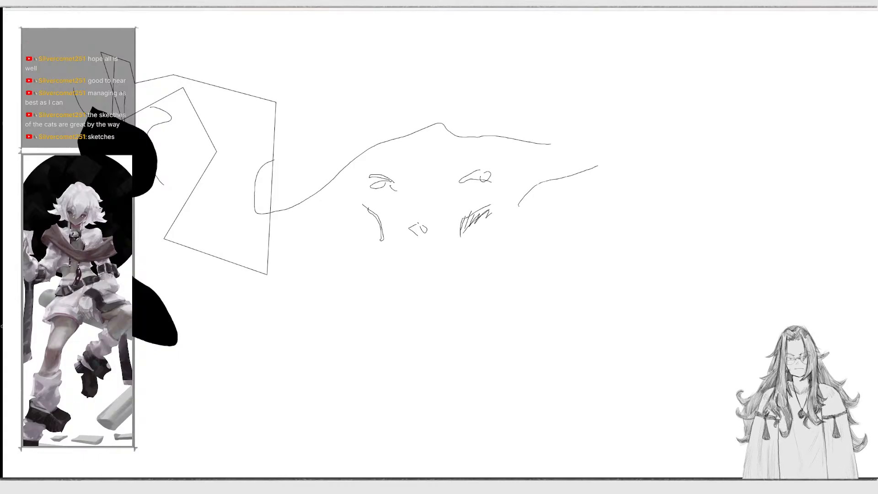
mouse_move(138, 365)
left_mouse_down()
mouse_move(210, 186)
mouse_move(99, 55)
left_mouse_up()
mouse_move(193, 57)
left_mouse_down()
mouse_move(221, 340)
mouse_move(488, 105)
left_mouse_up()
mouse_move(337, 115)
left_mouse_down()
mouse_move(557, 245)
mouse_move(430, 57)
left_mouse_up()
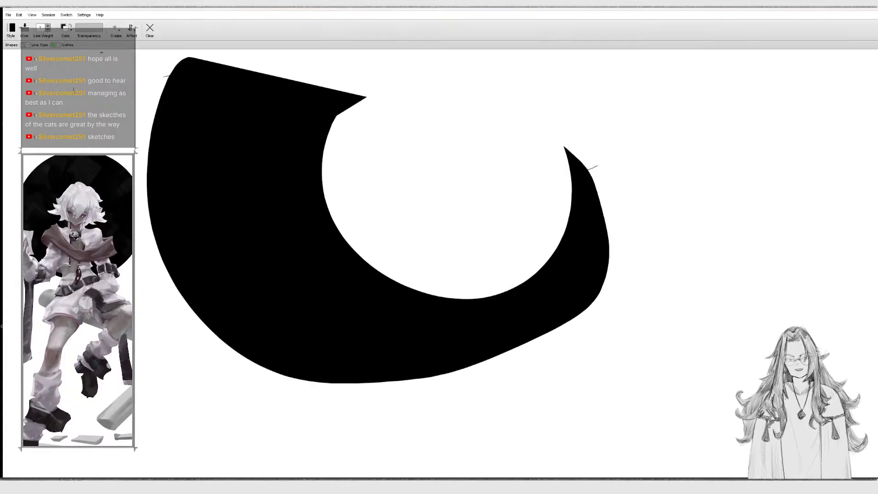
left_click(149, 28)
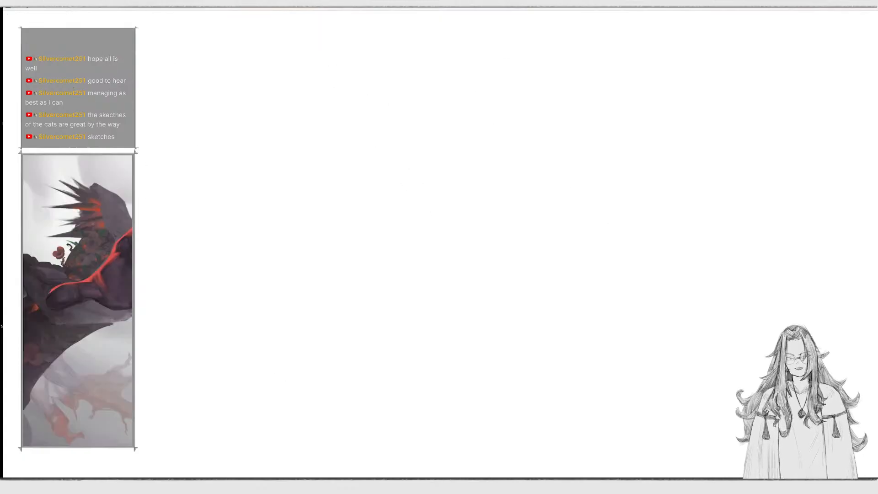
Review the General and Session pages of the program options and close the dialog.
mouse_move(58, 34)
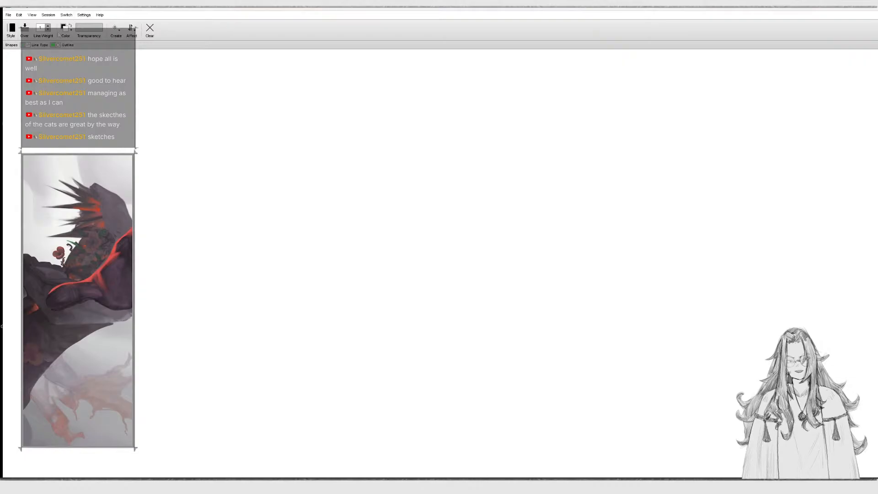
left_click(83, 15)
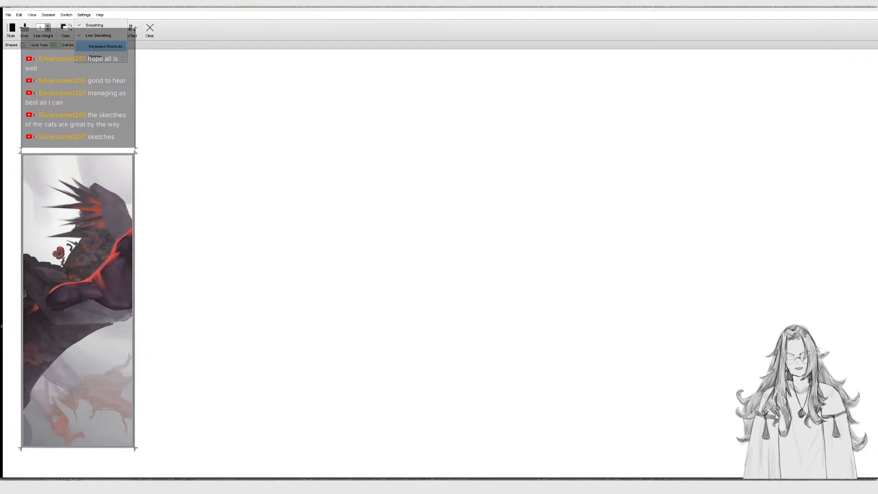
left_click(98, 56)
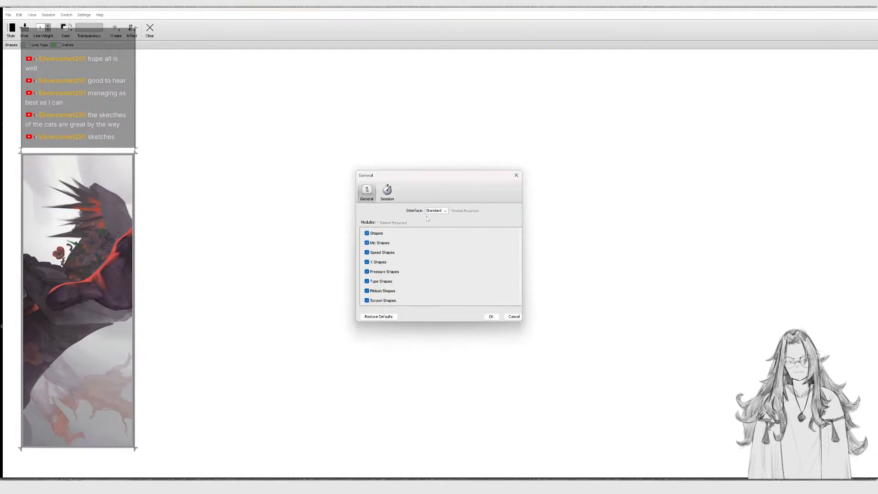
left_click(391, 196)
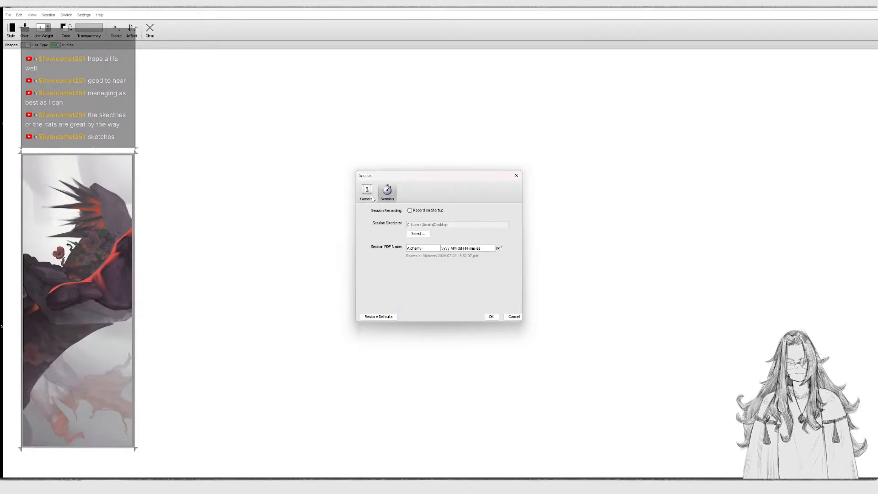
left_click(371, 195)
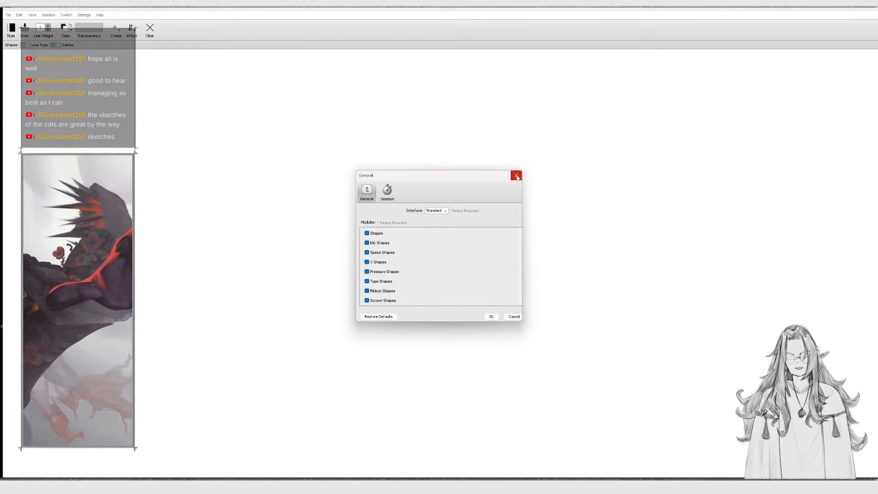
left_click(492, 316)
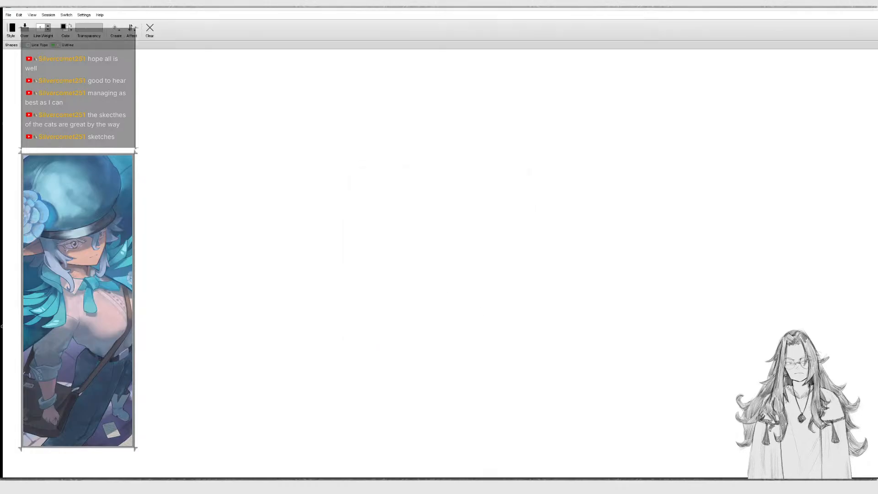
Look through the session and application-switching commands and try the Switch Bitmap command.
left_click(47, 16)
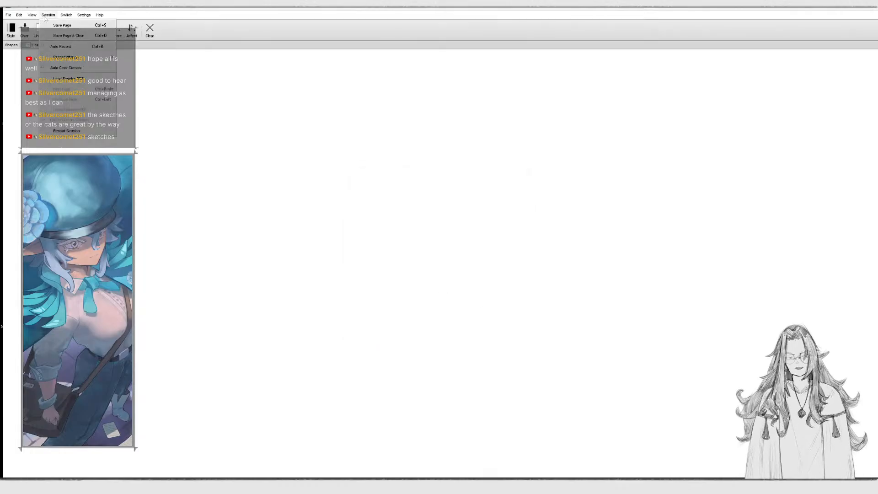
mouse_move(63, 17)
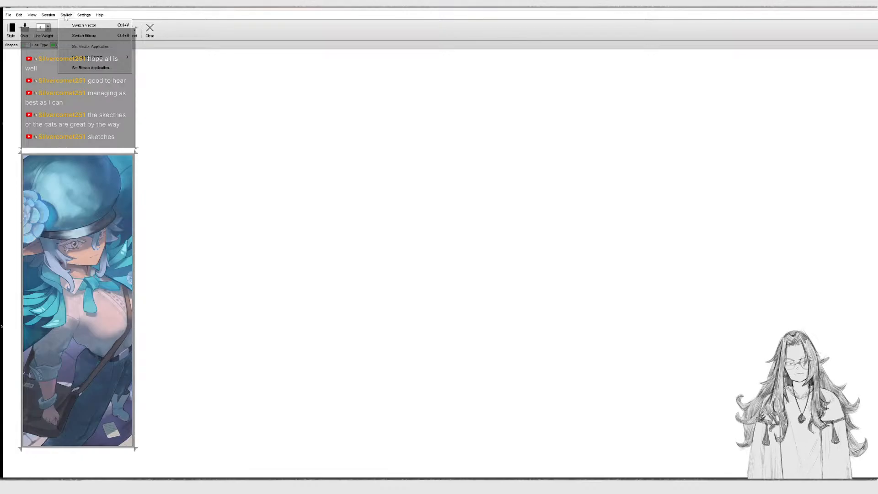
left_click(67, 16)
left_click(67, 15)
left_click(67, 15)
left_click(68, 15)
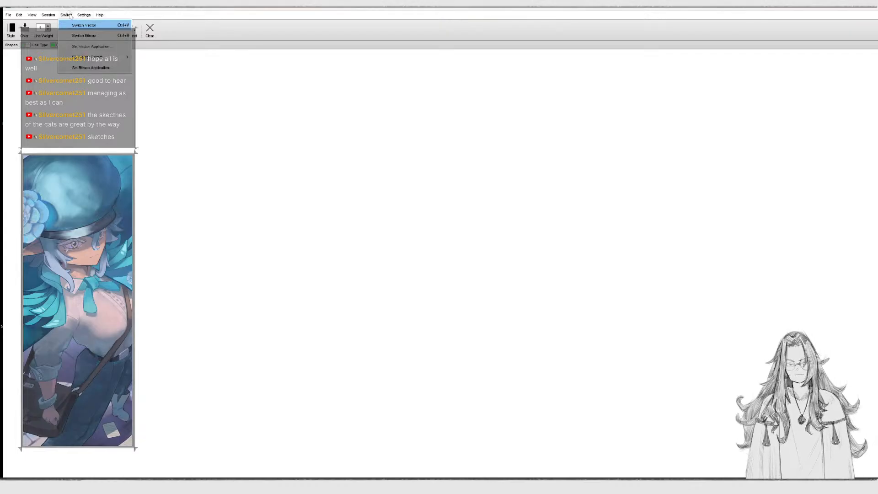
left_click(88, 36)
Draw two small solid black shapes in the canvas's upper-left area.
left_click_drag(214, 89, 234, 139)
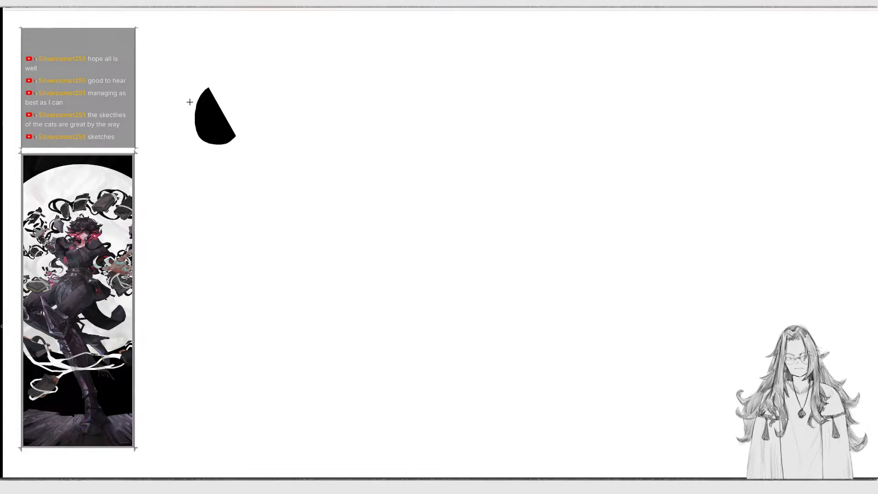
left_click_drag(146, 127, 192, 161)
Look through the settings, file and application-switching commands, including the PDF and SVG vector format choices.
mouse_move(106, 15)
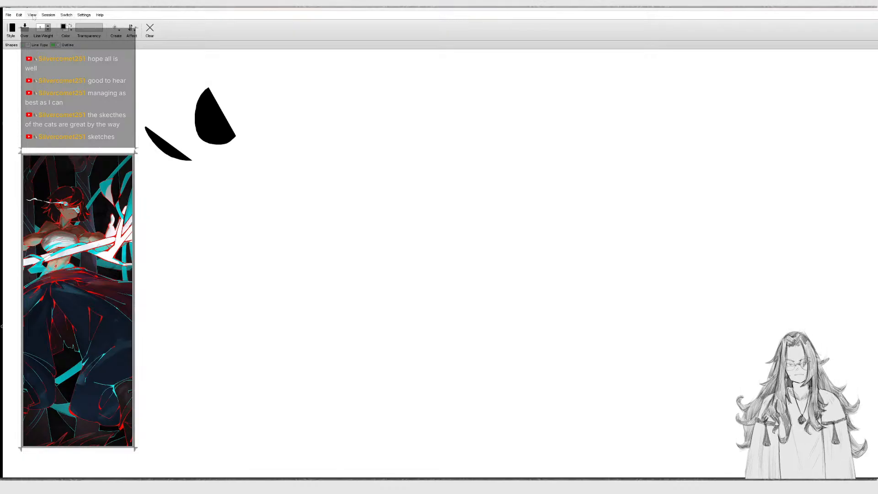
left_click(85, 16)
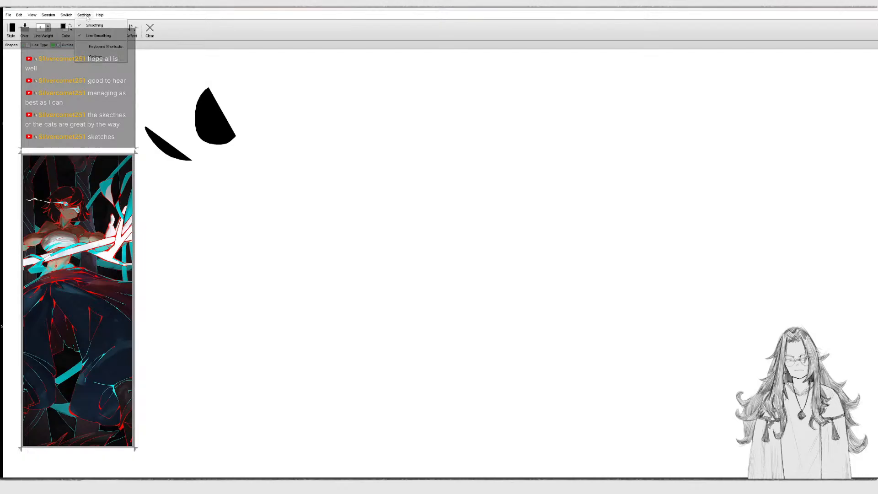
mouse_move(104, 17)
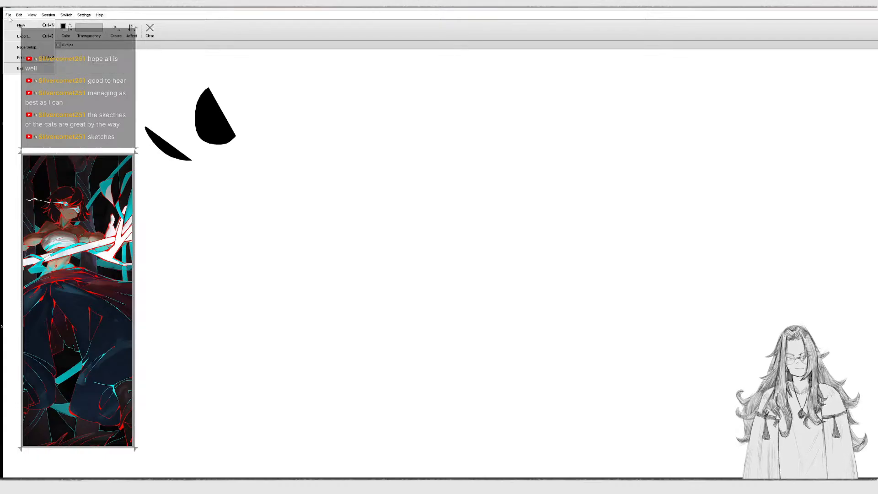
mouse_move(21, 15)
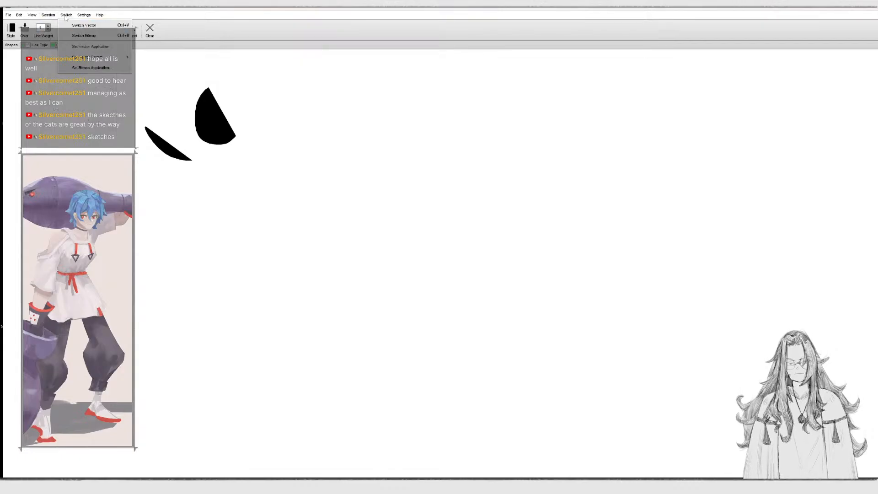
mouse_move(107, 59)
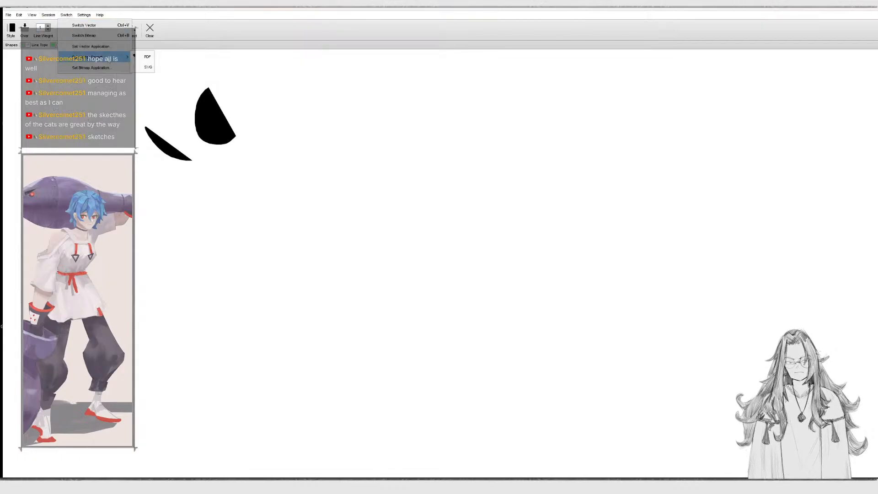
left_click(130, 8)
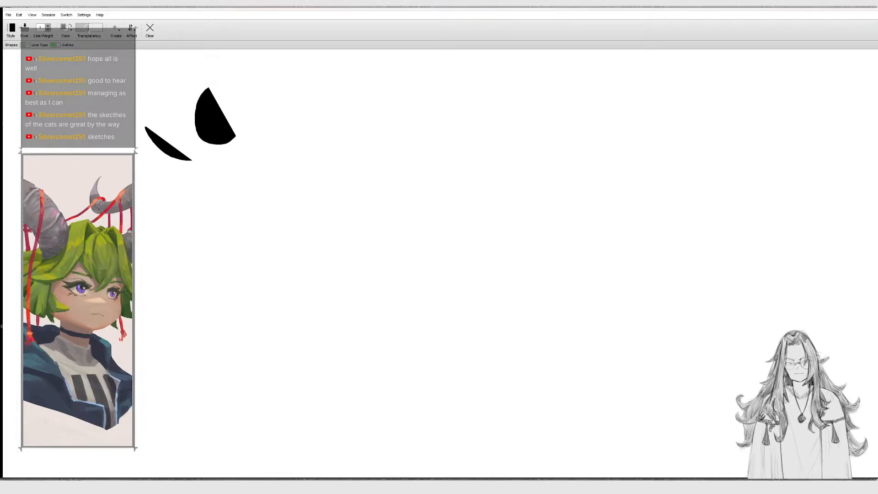
Draw overlapping translucent grey shapes across the upper canvas with partial transparency and cut into them with white fills.
mouse_move(247, 160)
left_mouse_down()
mouse_move(274, 210)
mouse_move(253, 110)
mouse_move(288, 175)
mouse_move(318, 129)
mouse_move(270, 151)
left_mouse_up()
left_click_drag(346, 149, 476, 135)
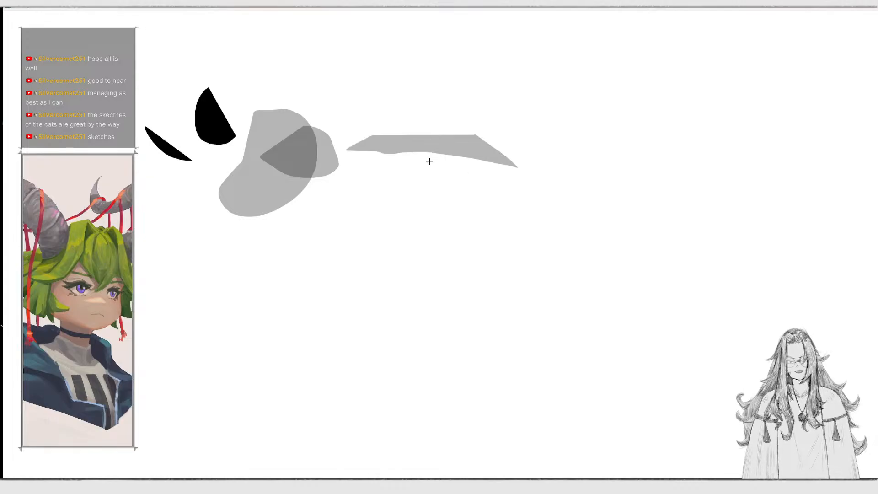
mouse_move(426, 159)
left_mouse_down()
mouse_move(465, 118)
mouse_move(452, 117)
mouse_move(460, 131)
mouse_move(488, 111)
mouse_move(500, 84)
mouse_move(471, 94)
left_mouse_up()
mouse_move(333, 180)
left_mouse_down()
mouse_move(373, 163)
mouse_move(348, 152)
mouse_move(349, 187)
mouse_move(408, 98)
mouse_move(343, 153)
left_mouse_up()
key("x")
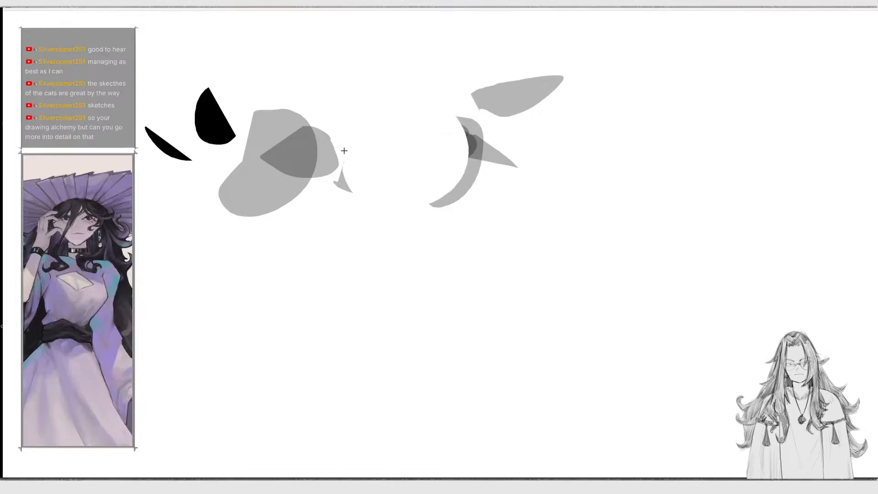
Adjust the transparency and lay a translucent white shape over the black and grey shapes.
mouse_move(222, 36)
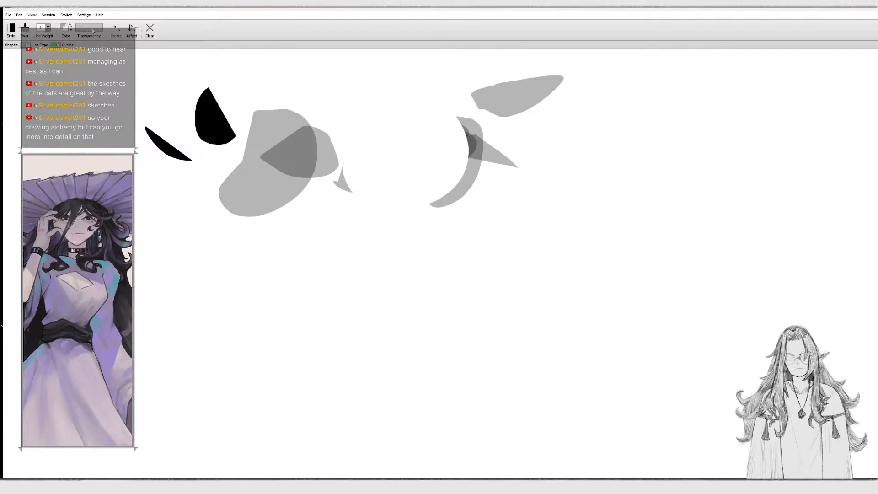
mouse_move(161, 120)
left_mouse_down()
mouse_move(247, 69)
mouse_move(205, 54)
left_mouse_up()
mouse_move(175, 13)
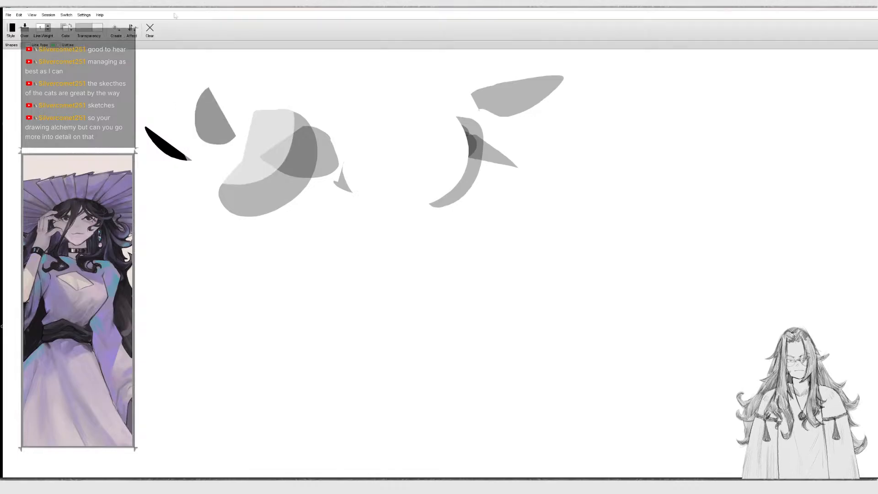
Clear the canvas and draw faint, overlapping translucent grey shapes across its upper middle.
left_click(146, 34)
mouse_move(333, 182)
left_mouse_down()
mouse_move(402, 157)
mouse_move(382, 135)
left_mouse_up()
mouse_move(524, 113)
left_mouse_down()
mouse_move(484, 137)
mouse_move(558, 141)
mouse_move(609, 110)
left_mouse_up()
mouse_move(526, 137)
left_mouse_down()
mouse_move(530, 149)
mouse_move(608, 142)
mouse_move(603, 119)
mouse_move(525, 150)
left_mouse_up()
mouse_move(461, 124)
left_mouse_down()
mouse_move(537, 82)
mouse_move(483, 238)
mouse_move(448, 114)
left_mouse_up()
mouse_move(338, 120)
left_mouse_down()
mouse_move(272, 130)
mouse_move(427, 67)
left_mouse_up()
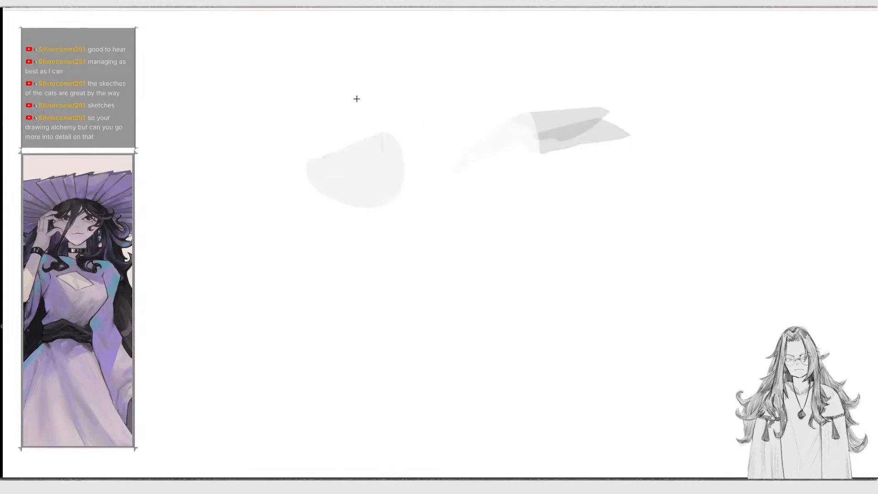
Draw overlapping translucent grey shapes across the upper middle of the canvas and lighten part of them with a white fill.
mouse_move(396, 160)
left_mouse_down()
mouse_move(470, 206)
mouse_move(434, 122)
mouse_move(382, 134)
mouse_move(290, 204)
mouse_move(320, 160)
mouse_move(383, 149)
left_mouse_up()
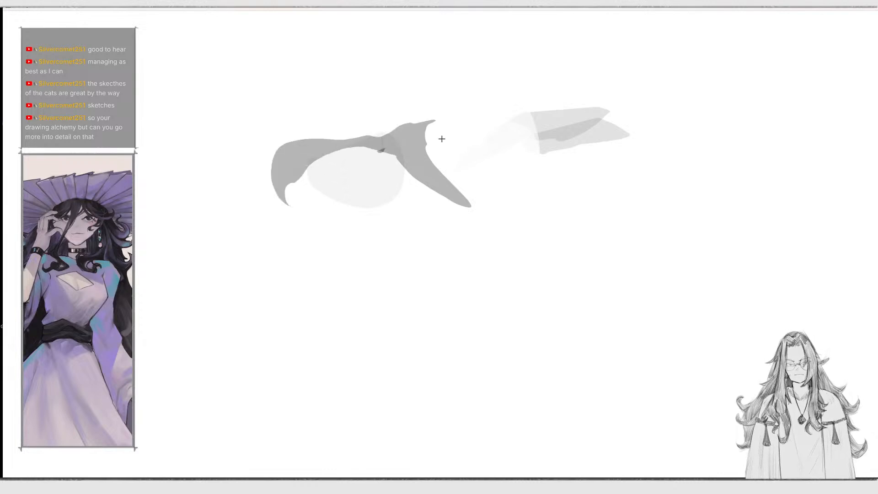
mouse_move(433, 120)
left_mouse_down()
mouse_move(444, 159)
mouse_move(364, 171)
mouse_move(415, 164)
left_mouse_up()
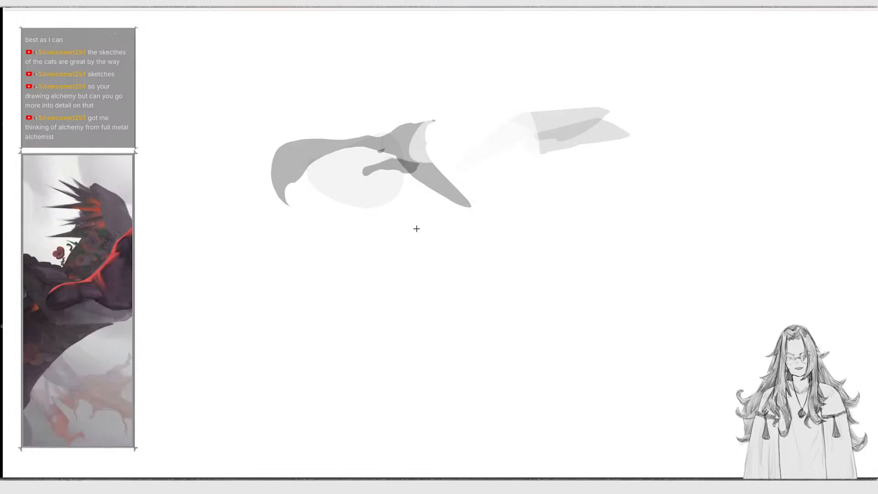
mouse_move(456, 120)
left_mouse_down()
mouse_move(435, 201)
mouse_move(525, 169)
mouse_move(457, 120)
mouse_move(532, 191)
left_mouse_up()
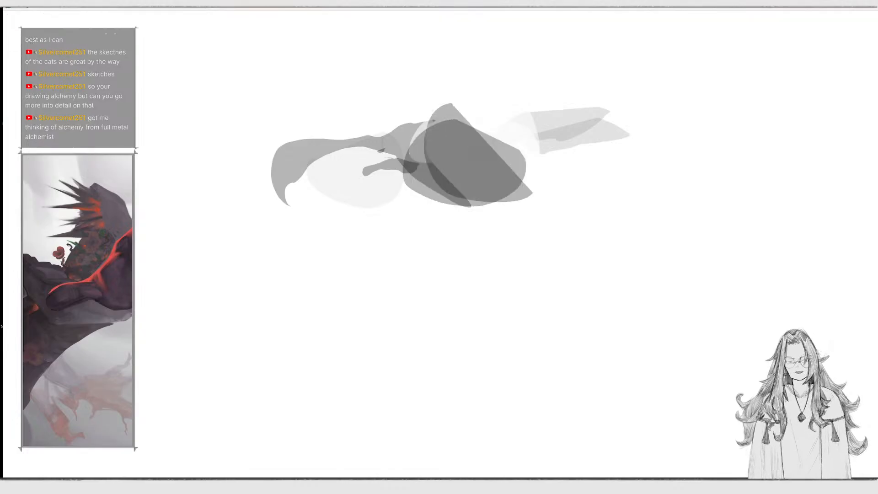
mouse_move(453, 86)
left_mouse_down()
mouse_move(433, 153)
mouse_move(586, 184)
left_mouse_up()
mouse_move(542, 151)
left_mouse_down()
mouse_move(467, 189)
mouse_move(578, 195)
left_mouse_up()
left_click_drag(463, 108, 471, 122)
Choose Pull Shapes as the creation mode and scatter translucent grey circles, triangles and bone-like stamps across the upper canvas.
mouse_move(173, 10)
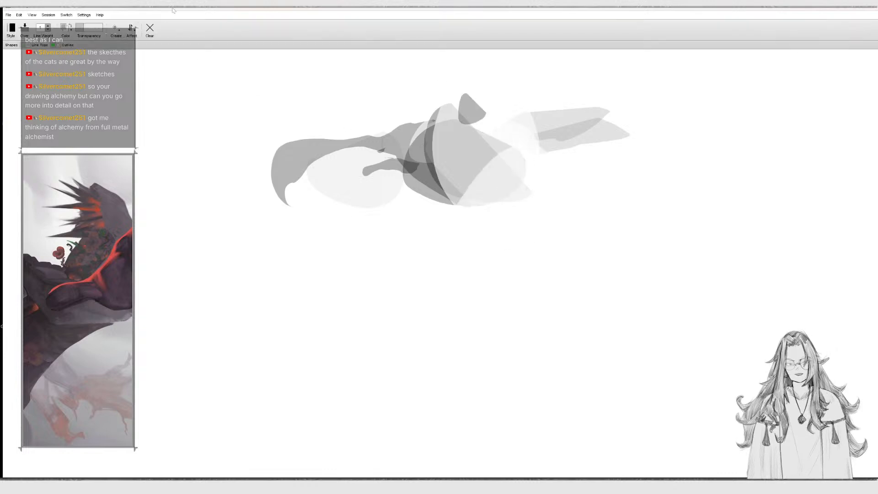
left_click(132, 29)
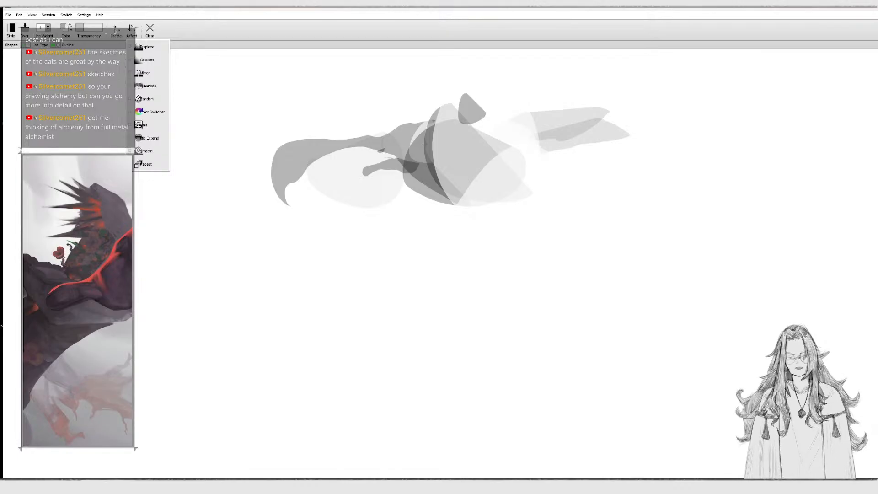
left_click(115, 30)
left_click(115, 30)
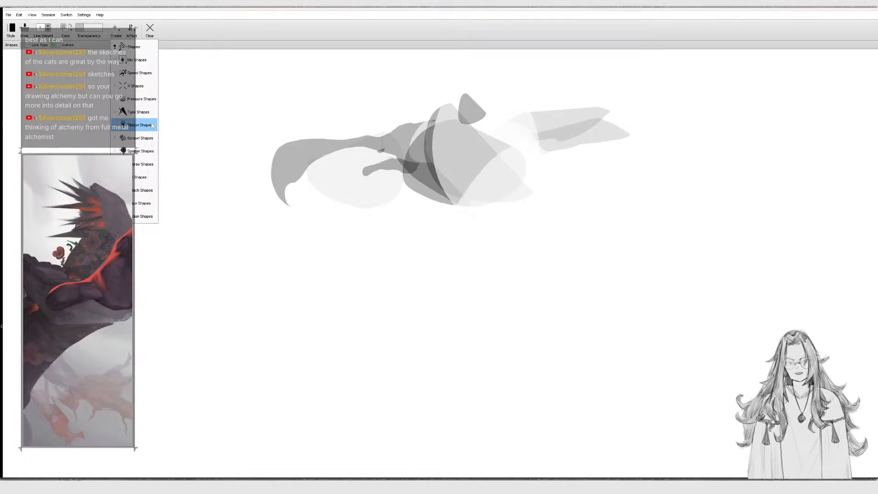
left_click(150, 179)
mouse_move(163, 161)
left_mouse_down()
mouse_move(239, 188)
mouse_move(436, 177)
mouse_move(373, 273)
mouse_move(320, 229)
mouse_move(366, 179)
mouse_move(481, 174)
mouse_move(507, 146)
mouse_move(631, 155)
mouse_move(499, 133)
mouse_move(457, 157)
left_mouse_up()
mouse_move(383, 157)
left_mouse_down()
mouse_move(375, 121)
mouse_move(363, 122)
mouse_move(319, 183)
mouse_move(407, 217)
mouse_move(413, 211)
mouse_move(373, 247)
mouse_move(420, 230)
mouse_move(417, 323)
mouse_move(482, 213)
mouse_move(565, 158)
mouse_move(666, 165)
mouse_move(553, 192)
left_mouse_up()
Swap the drawing colour to white and lay translucent pull shapes over the cluster's left side.
key("x")
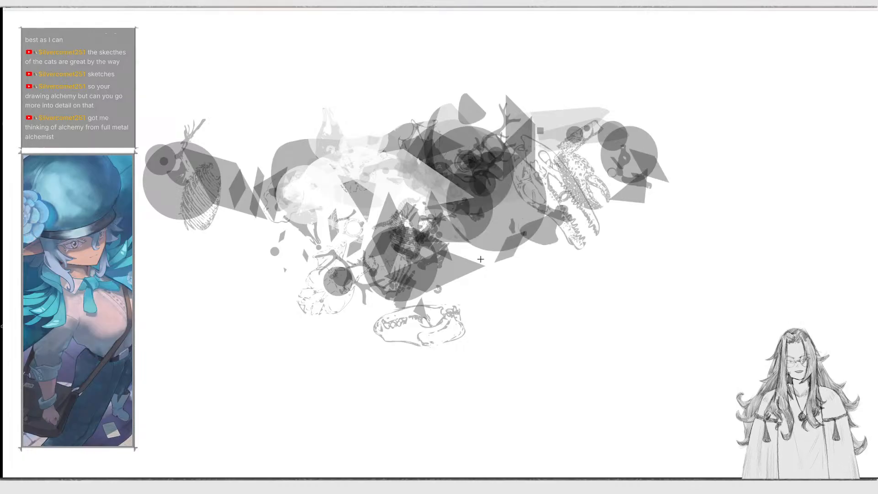
mouse_move(218, 189)
left_mouse_down()
mouse_move(188, 151)
mouse_move(178, 202)
mouse_move(158, 187)
mouse_move(177, 196)
mouse_move(151, 165)
mouse_move(173, 121)
mouse_move(171, 205)
mouse_move(153, 196)
left_mouse_up()
mouse_move(258, 180)
left_mouse_down()
mouse_move(311, 151)
mouse_move(244, 185)
mouse_move(251, 147)
mouse_move(252, 189)
mouse_move(274, 251)
mouse_move(297, 225)
mouse_move(224, 176)
mouse_move(311, 153)
left_mouse_up()
mouse_move(394, 312)
left_mouse_down()
mouse_move(363, 319)
mouse_move(397, 323)
mouse_move(432, 274)
mouse_move(531, 240)
left_mouse_up()
Swap the drawing colour back to black and add translucent pull shapes over the cluster's lower, right and left areas.
key("x")
mouse_move(439, 284)
left_mouse_down()
mouse_move(341, 345)
mouse_move(318, 348)
mouse_move(368, 339)
mouse_move(389, 295)
left_mouse_up()
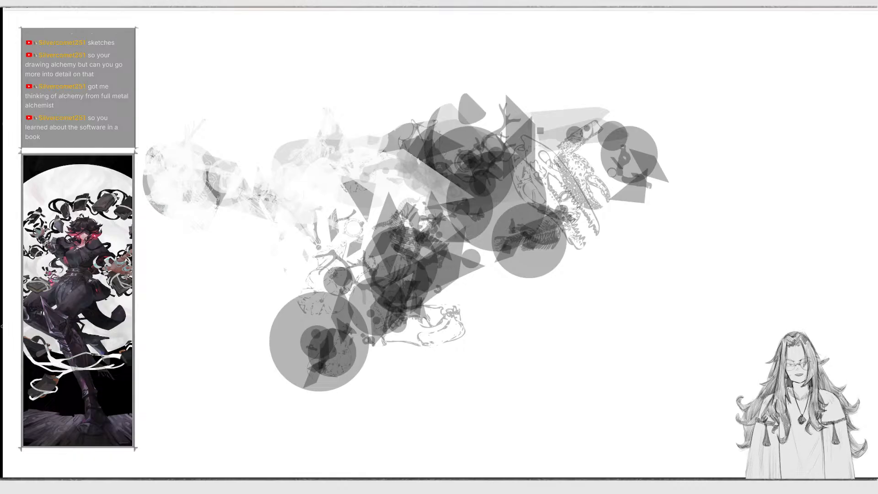
mouse_move(482, 124)
left_mouse_down()
mouse_move(500, 109)
mouse_move(589, 130)
left_mouse_up()
left_click_drag(576, 170, 577, 180)
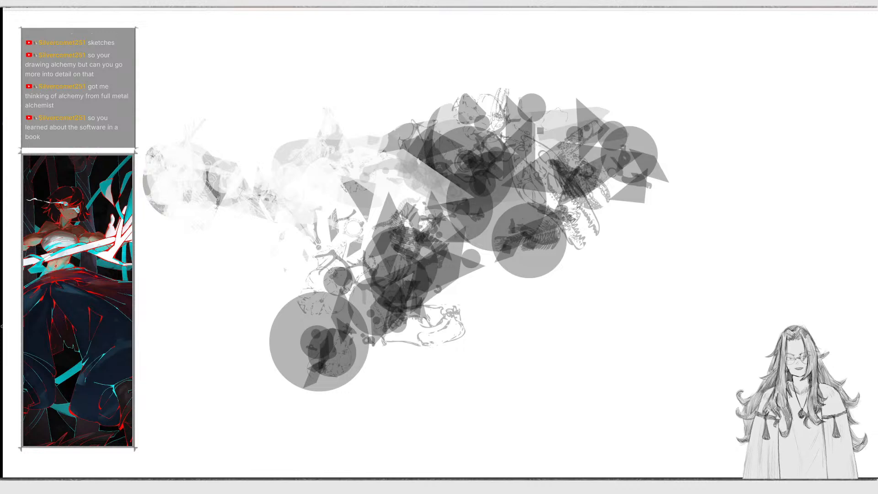
mouse_move(175, 198)
left_mouse_down()
mouse_move(183, 183)
mouse_move(238, 192)
mouse_move(339, 178)
left_mouse_up()
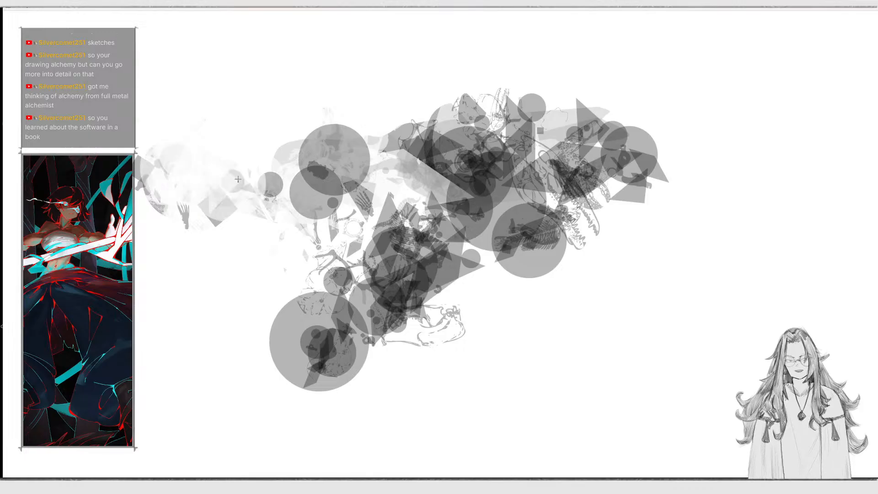
Choose Type Shapes as the creation mode and scatter small angular grey fragments over the canvas's left side.
mouse_move(214, 8)
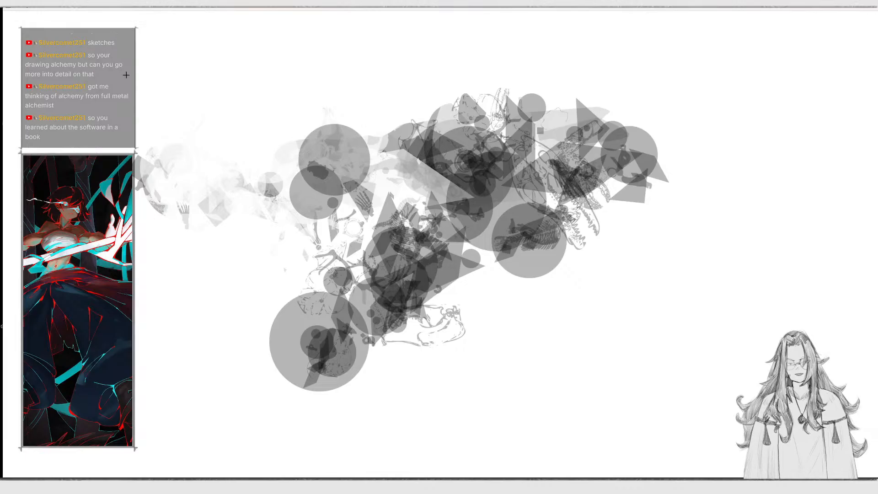
mouse_move(128, 10)
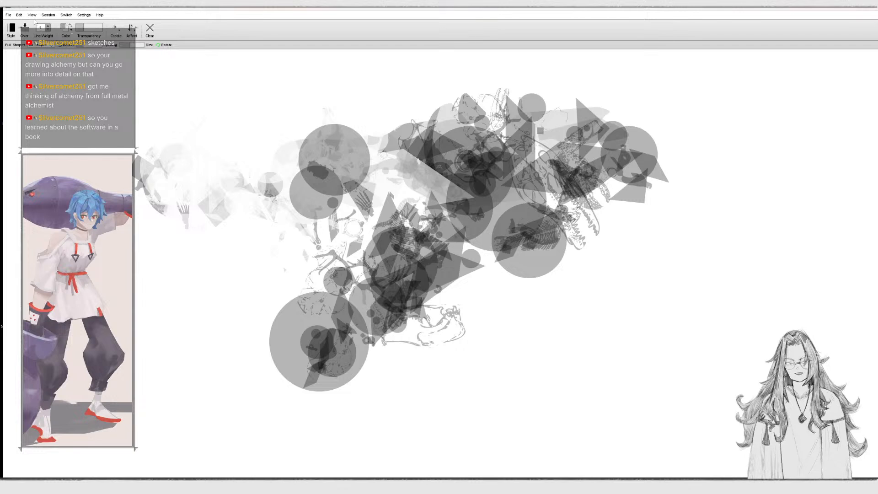
left_click(118, 29)
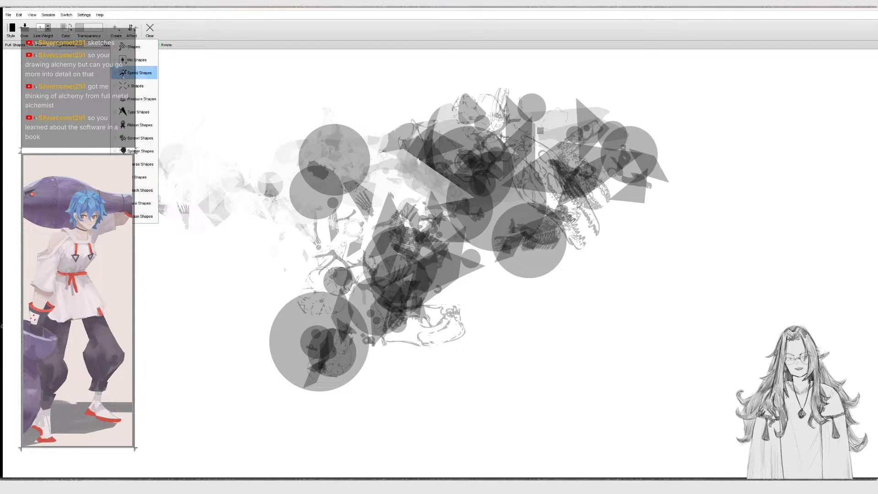
left_click(136, 114)
mouse_move(155, 116)
left_mouse_down()
mouse_move(263, 157)
mouse_move(208, 302)
mouse_move(231, 278)
mouse_move(172, 253)
mouse_move(244, 261)
mouse_move(289, 221)
left_mouse_up()
mouse_move(156, 14)
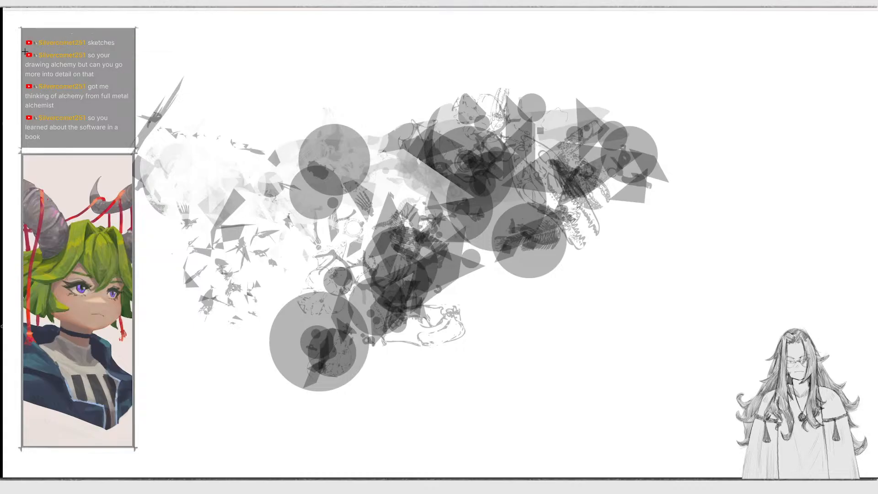
mouse_move(96, 145)
left_mouse_down()
mouse_move(176, 172)
mouse_move(268, 151)
left_mouse_up()
Draw larger spiky grey type shapes in the upper left and overlay translucent white ones across the middle.
mouse_move(117, 32)
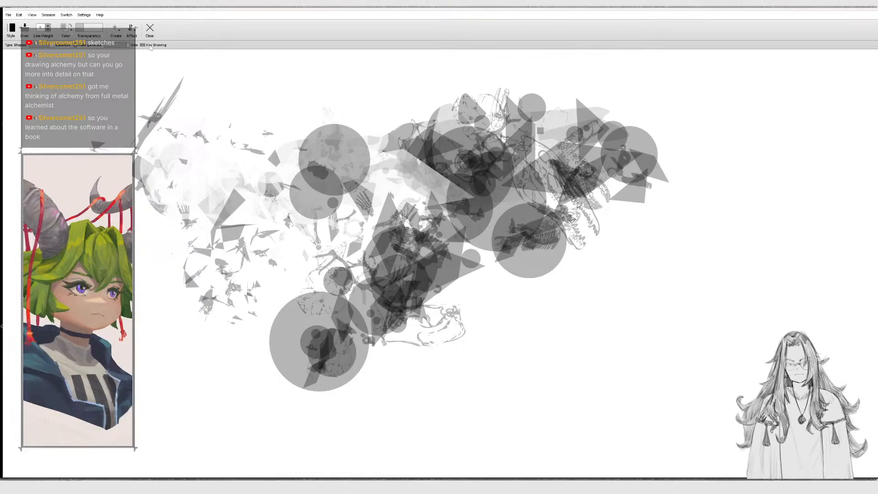
mouse_move(151, 96)
left_mouse_down()
mouse_move(197, 89)
mouse_move(233, 212)
mouse_move(216, 290)
mouse_move(276, 261)
left_mouse_up()
key("x")
mouse_move(318, 166)
left_mouse_down()
mouse_move(444, 183)
mouse_move(369, 293)
mouse_move(339, 229)
left_mouse_up()
Clear the canvas and draw overlapping spiky grey type shapes across its upper and middle area.
mouse_move(175, 8)
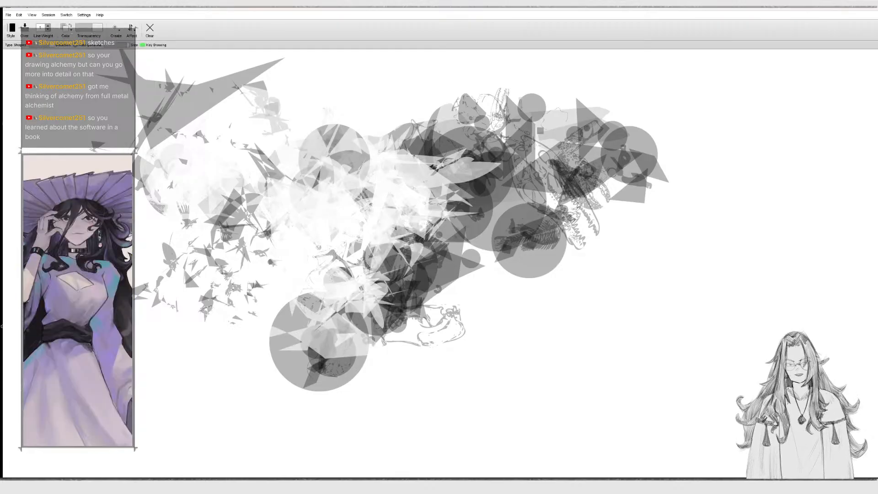
left_click(150, 32)
mouse_move(259, 170)
left_mouse_down()
mouse_move(380, 135)
mouse_move(547, 163)
mouse_move(496, 198)
mouse_move(273, 297)
left_mouse_up()
left_click_drag(188, 219, 210, 222)
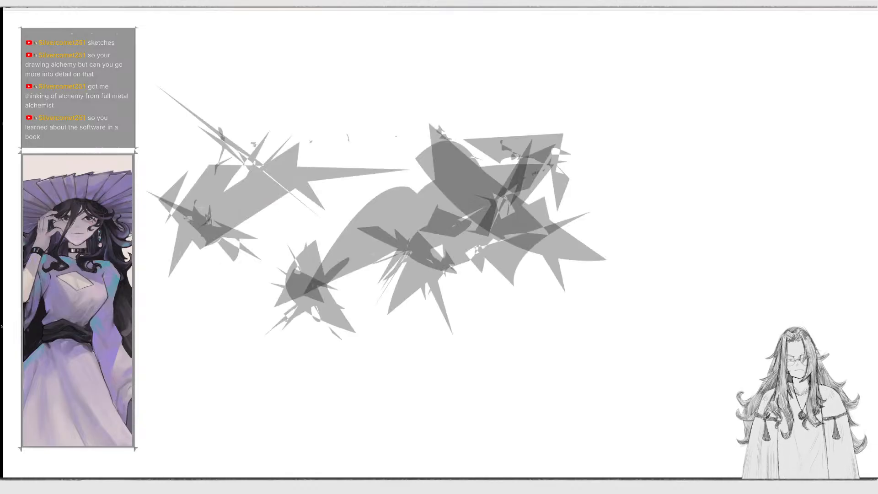
left_click_drag(244, 120, 268, 139)
left_click_drag(375, 91, 376, 109)
left_click_drag(603, 324, 607, 332)
left_click_drag(526, 257, 534, 262)
mouse_move(442, 206)
left_mouse_down()
mouse_move(313, 182)
mouse_move(343, 170)
mouse_move(414, 185)
mouse_move(388, 184)
mouse_move(397, 186)
mouse_move(363, 198)
left_mouse_up()
Extend the composition with more spiky grey type shapes along its left, right and lower areas.
mouse_move(152, 41)
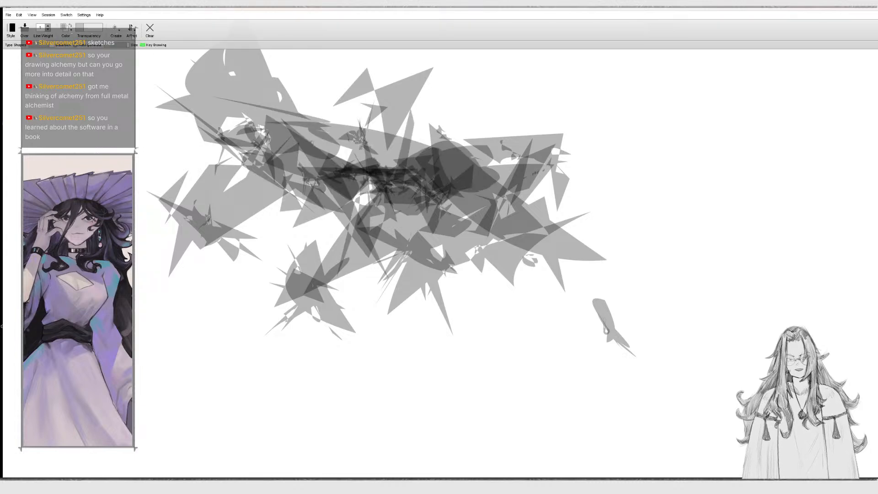
left_click(117, 30)
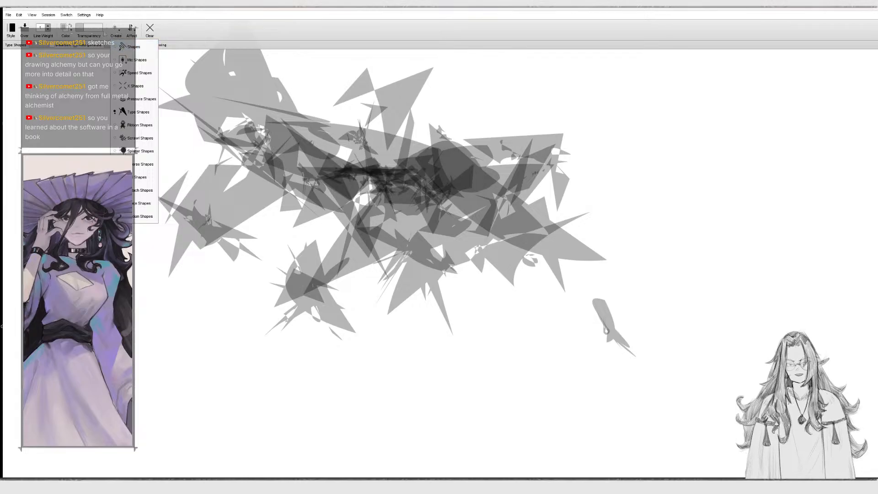
left_click(106, 131)
left_click_drag(145, 316, 138, 338)
left_click_drag(652, 192, 659, 224)
mouse_move(603, 329)
left_mouse_down()
mouse_move(606, 359)
mouse_move(410, 388)
mouse_move(347, 353)
mouse_move(457, 279)
mouse_move(316, 402)
mouse_move(352, 356)
mouse_move(501, 279)
mouse_move(366, 302)
mouse_move(526, 300)
mouse_move(590, 242)
mouse_move(663, 238)
mouse_move(584, 369)
left_mouse_up()
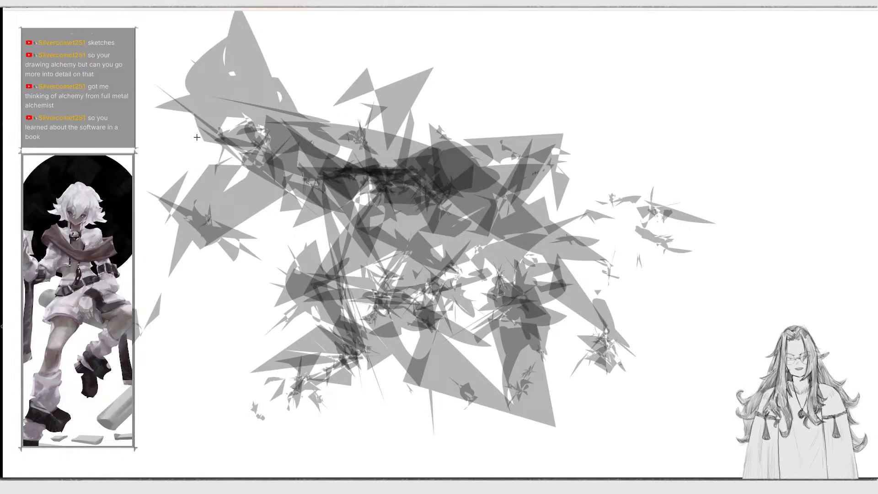
left_click_drag(196, 131, 148, 180)
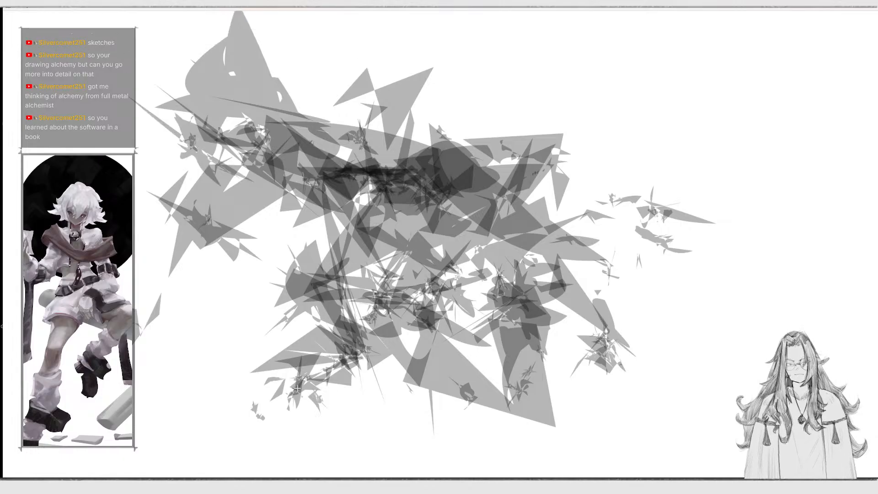
left_click_drag(339, 387, 274, 403)
mouse_move(607, 405)
left_mouse_down()
mouse_move(673, 365)
mouse_move(704, 379)
left_mouse_up()
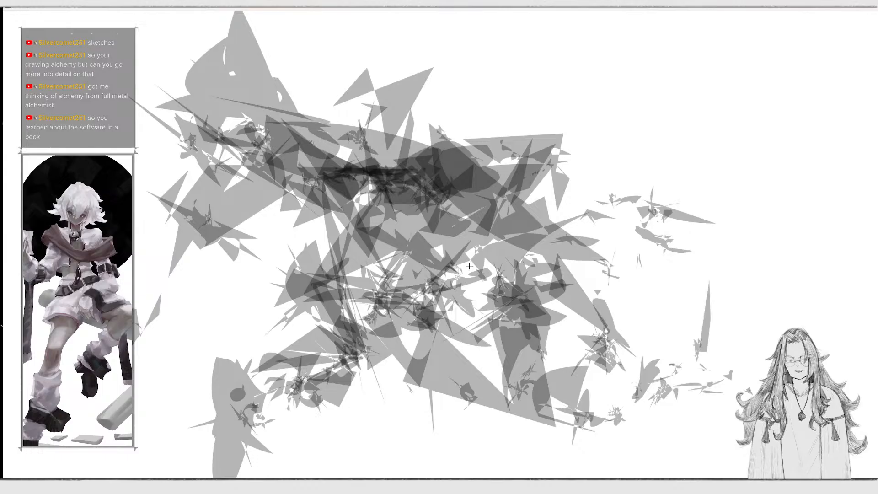
Switch the creation mode to plain Shapes and draw a pale face with dark accents beneath the hat-like form.
mouse_move(117, 18)
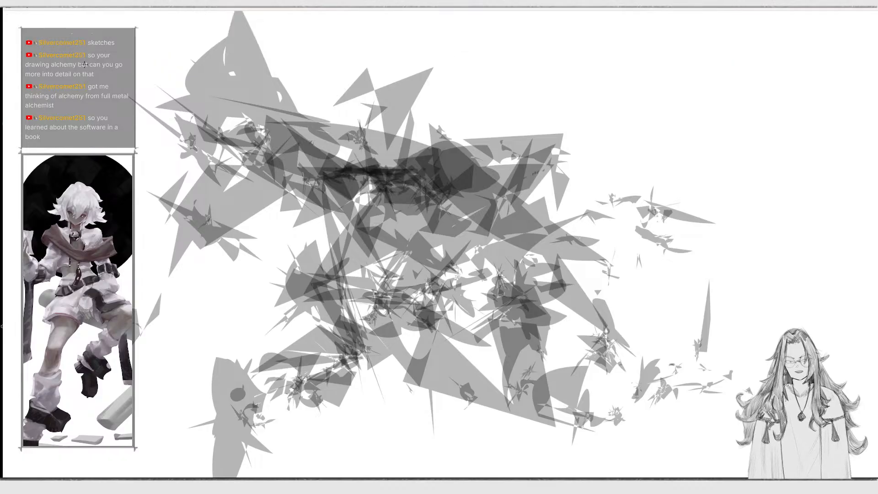
mouse_move(88, 10)
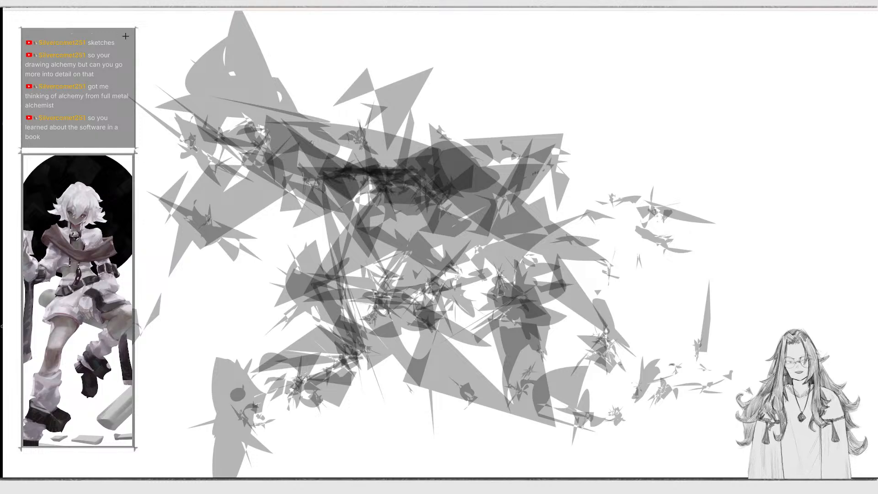
mouse_move(152, 22)
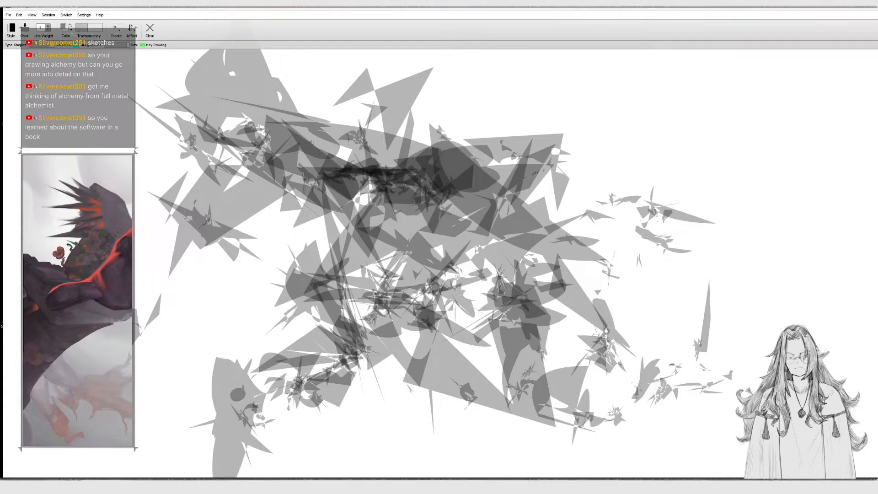
left_click(77, 46)
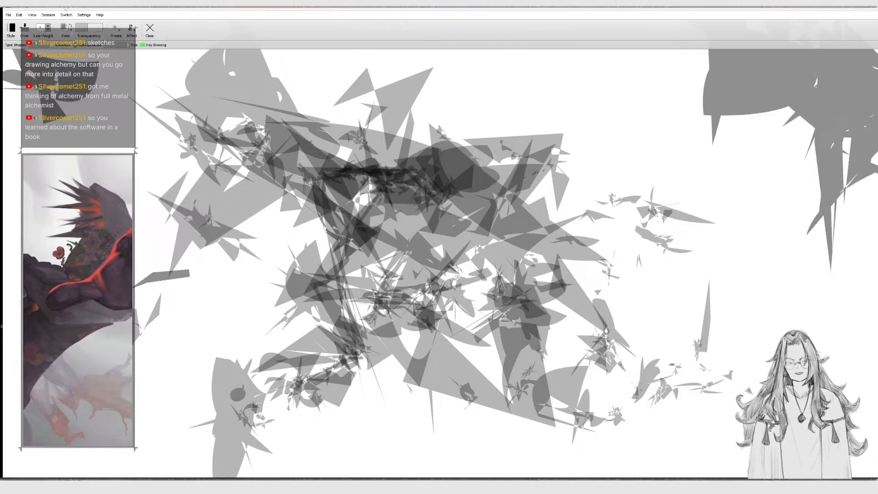
left_click(115, 35)
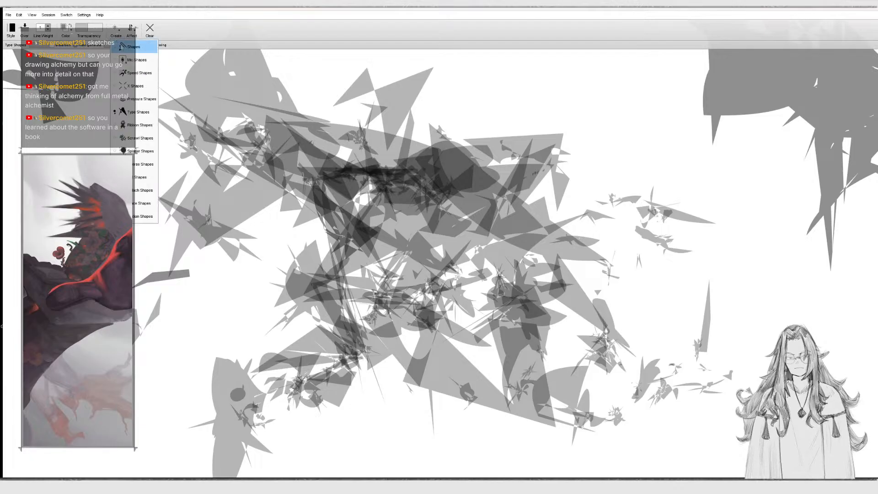
left_click(123, 45)
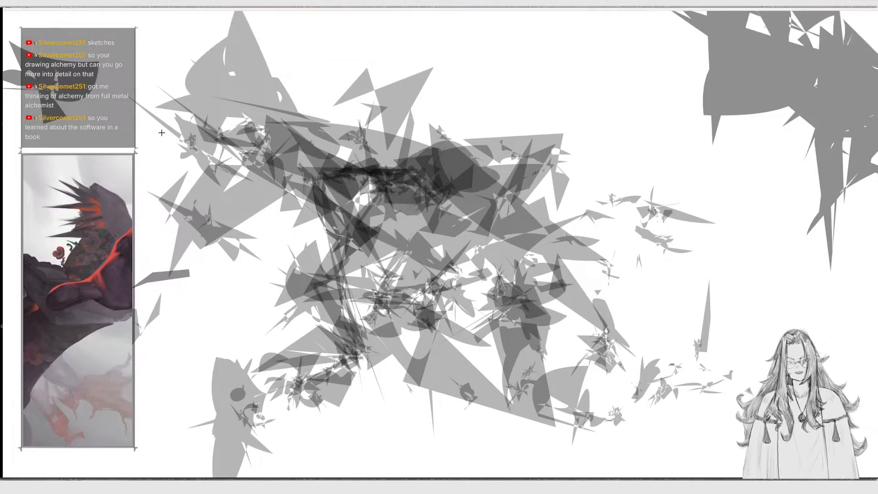
mouse_move(195, 160)
left_mouse_down()
mouse_move(200, 165)
mouse_move(184, 131)
left_mouse_up()
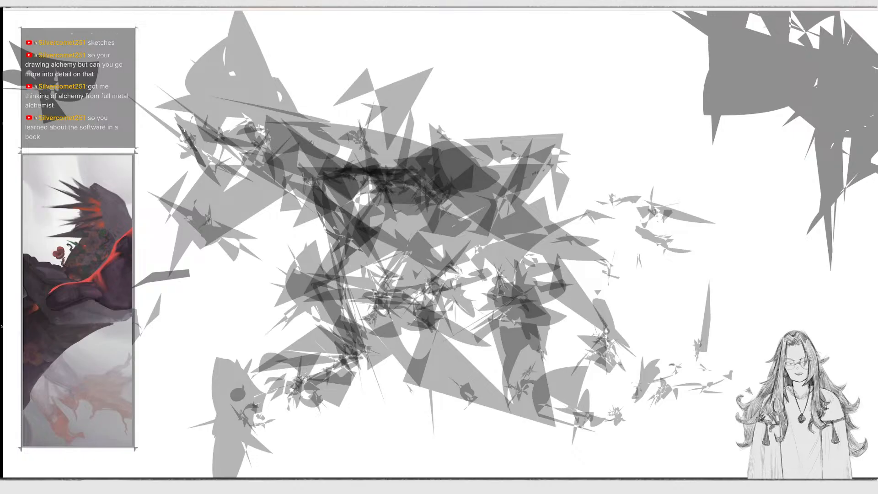
mouse_move(222, 166)
left_mouse_down()
mouse_move(259, 161)
mouse_move(224, 168)
mouse_move(249, 151)
mouse_move(270, 164)
left_mouse_up()
mouse_move(208, 135)
left_mouse_down()
mouse_move(252, 137)
mouse_move(219, 154)
mouse_move(247, 123)
mouse_move(206, 119)
mouse_move(219, 162)
mouse_move(228, 135)
mouse_move(214, 134)
left_mouse_up()
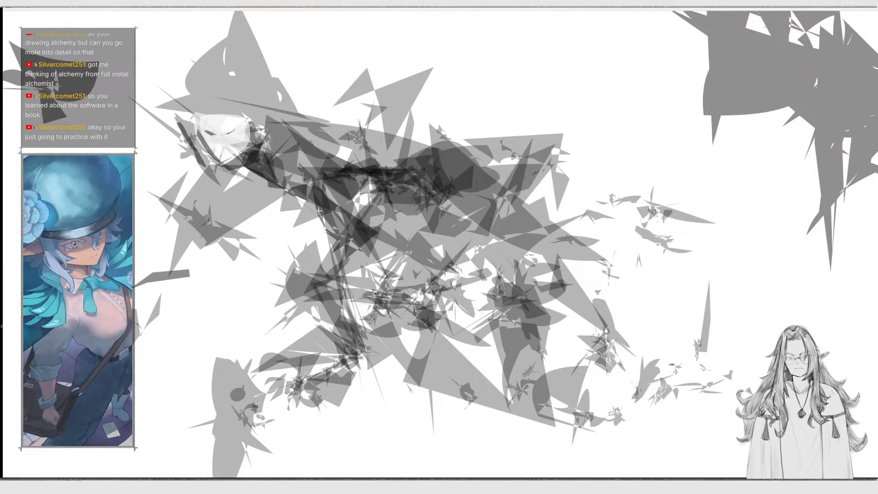
Darken the figure's body with grey fills and draw a wide-brimmed, pointed hat above the face.
mouse_move(302, 199)
left_mouse_down()
mouse_move(350, 226)
mouse_move(287, 186)
mouse_move(389, 176)
mouse_move(329, 214)
left_mouse_up()
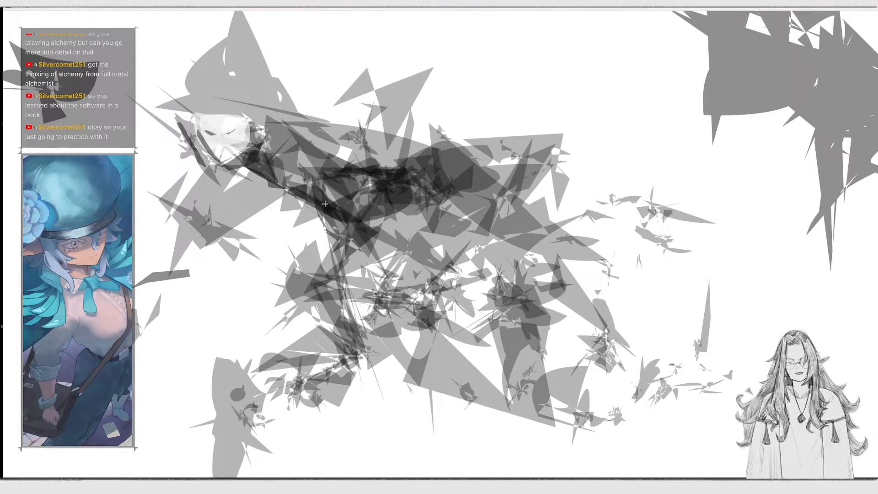
mouse_move(179, 111)
left_mouse_down()
mouse_move(115, 96)
mouse_move(196, 91)
mouse_move(351, 118)
left_mouse_up()
mouse_move(184, 85)
left_mouse_down()
mouse_move(224, 33)
mouse_move(206, 91)
mouse_move(243, 28)
mouse_move(231, 89)
mouse_move(238, 104)
left_mouse_up()
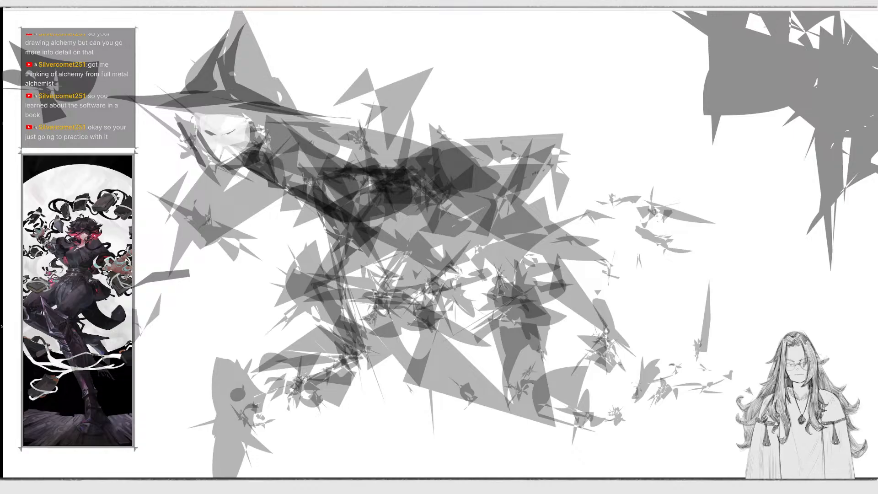
Lay translucent white shapes along the left side of the face beneath the hat brim.
left_click_drag(194, 120, 194, 157)
mouse_move(194, 157)
left_mouse_down()
mouse_move(160, 122)
mouse_move(180, 120)
mouse_move(187, 158)
left_mouse_up()
left_click_drag(186, 158, 173, 119)
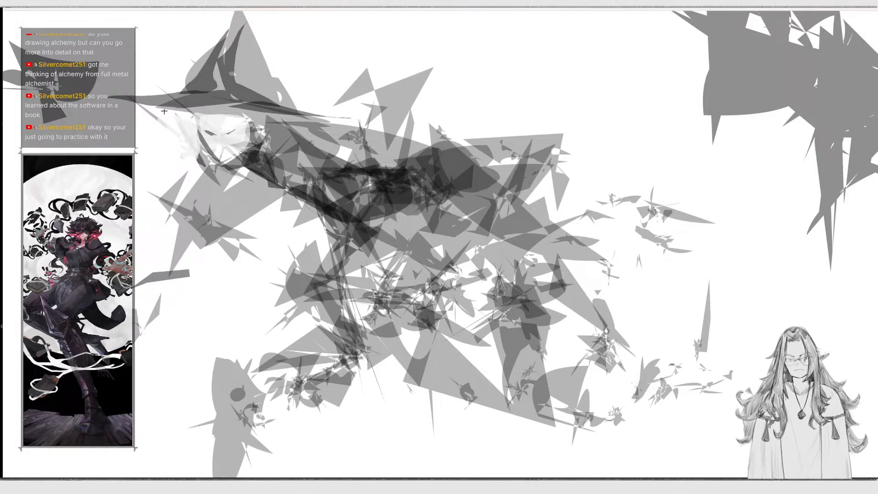
Darken the hat's right side and add grey shapes right of the face and over the fragment below it.
mouse_move(239, 81)
left_mouse_down()
mouse_move(262, 52)
mouse_move(256, 93)
left_mouse_up()
mouse_move(303, 132)
left_mouse_down()
mouse_move(277, 133)
mouse_move(308, 134)
left_mouse_up()
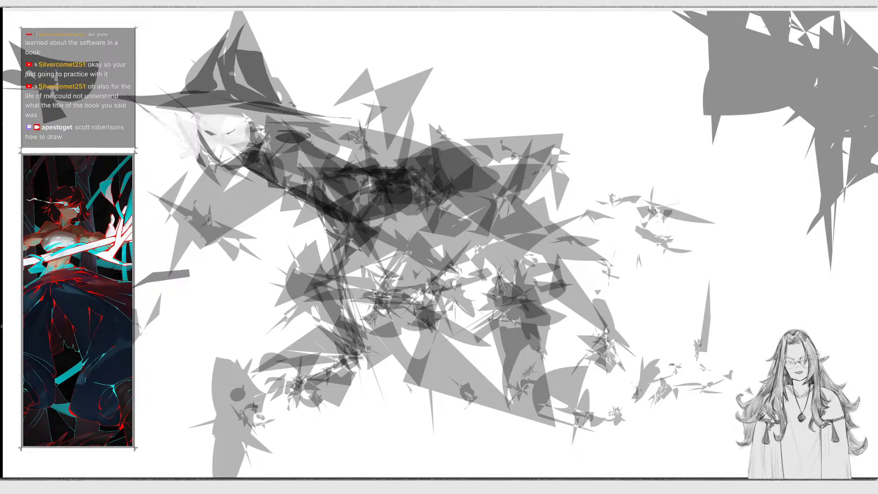
mouse_move(201, 188)
left_mouse_down()
mouse_move(186, 246)
mouse_move(211, 208)
left_mouse_up()
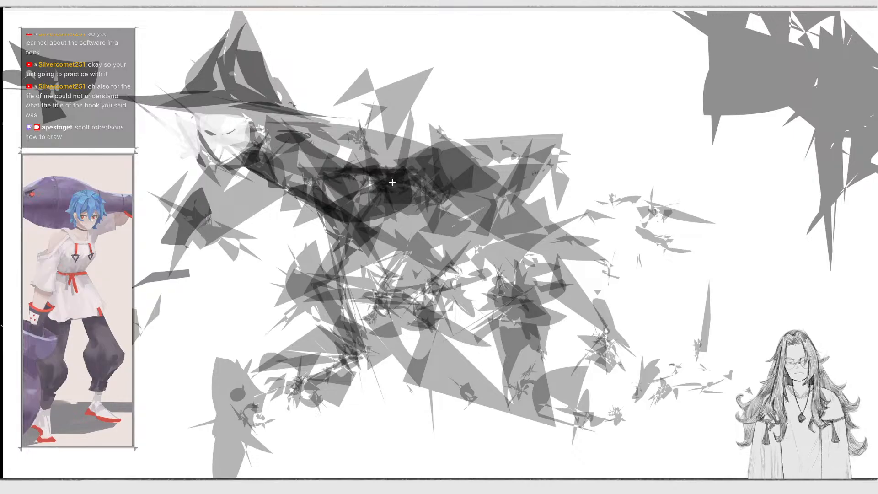
Paint pale rounded shapes over the figure's hips, whiten the spikes above, and lay dark grey legs trailing diagonally downward.
mouse_move(391, 178)
left_mouse_down()
mouse_move(362, 240)
mouse_move(403, 167)
mouse_move(388, 162)
left_mouse_up()
mouse_move(362, 202)
left_mouse_down()
mouse_move(375, 182)
mouse_move(410, 166)
mouse_move(348, 109)
mouse_move(425, 73)
mouse_move(354, 79)
left_mouse_up()
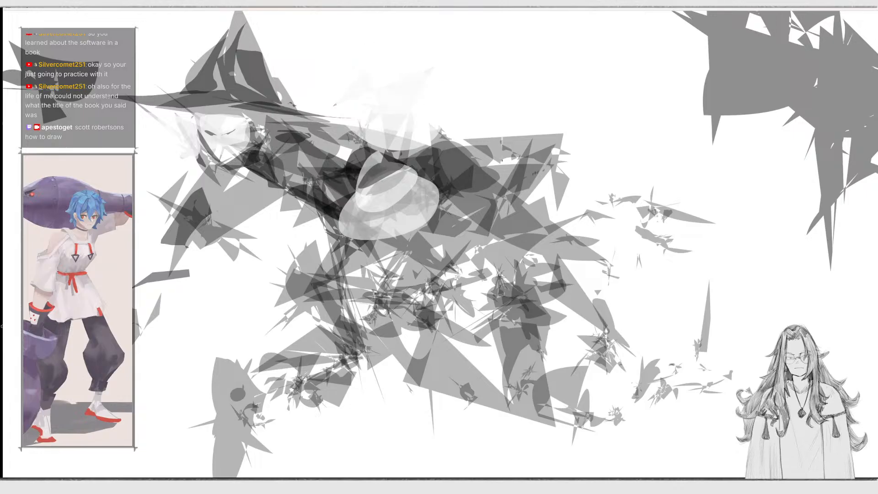
left_click_drag(501, 142, 571, 155)
mouse_move(374, 250)
left_mouse_down()
mouse_move(405, 249)
mouse_move(397, 235)
left_mouse_up()
mouse_move(374, 237)
left_mouse_down()
mouse_move(432, 297)
mouse_move(437, 220)
mouse_move(390, 190)
mouse_move(392, 205)
left_mouse_up()
mouse_move(459, 349)
left_mouse_down()
mouse_move(529, 443)
mouse_move(487, 350)
mouse_move(473, 346)
left_mouse_up()
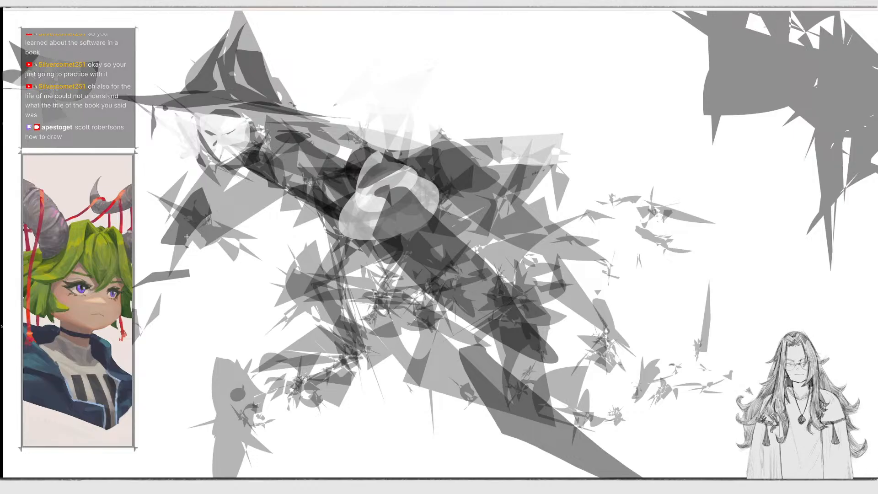
Darken the fragment beneath the face, place a light patch on the chest, and draw a grey cape flowing from the shoulder.
mouse_move(178, 243)
left_mouse_down()
mouse_move(176, 213)
mouse_move(171, 238)
left_mouse_up()
mouse_move(207, 214)
left_mouse_down()
mouse_move(233, 189)
mouse_move(210, 201)
left_mouse_up()
mouse_move(269, 156)
left_mouse_down()
mouse_move(303, 152)
mouse_move(275, 137)
mouse_move(274, 182)
mouse_move(281, 143)
mouse_move(276, 176)
mouse_move(297, 160)
mouse_move(282, 182)
mouse_move(303, 182)
mouse_move(320, 155)
left_mouse_up()
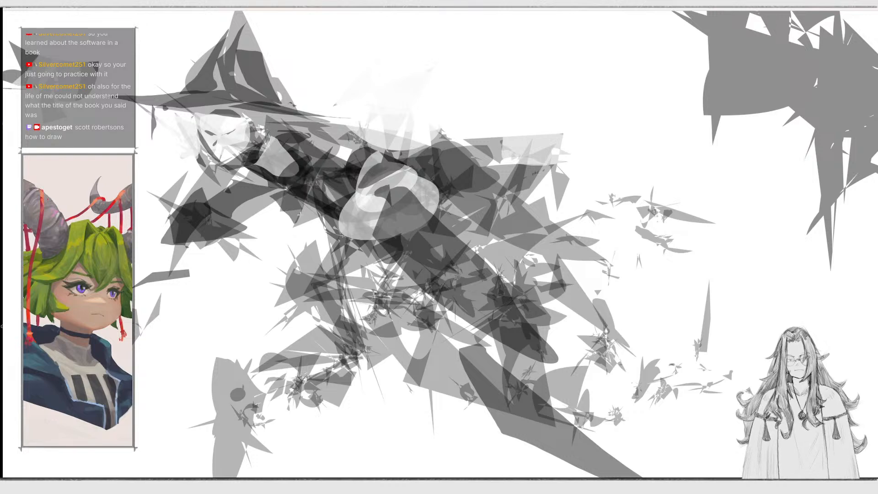
left_click_drag(294, 208, 312, 195)
mouse_move(330, 142)
left_mouse_down()
mouse_move(305, 138)
mouse_move(342, 148)
mouse_move(535, 58)
mouse_move(347, 83)
mouse_move(330, 92)
mouse_move(322, 132)
left_mouse_up()
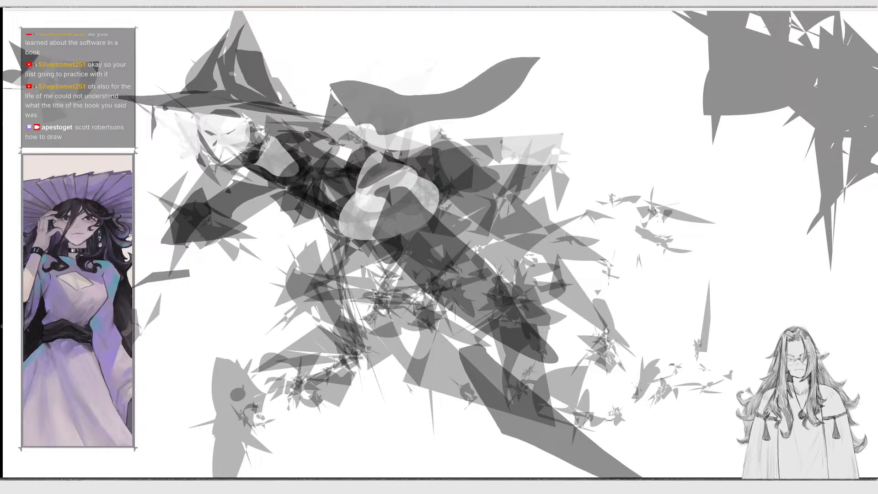
Clear the clutter under the torso with white, add a curved grey coat tail, and place a small light clasp on the chest.
left_click_drag(407, 258, 512, 302)
mouse_move(293, 275)
left_mouse_down()
mouse_move(267, 292)
mouse_move(332, 261)
mouse_move(316, 314)
left_mouse_up()
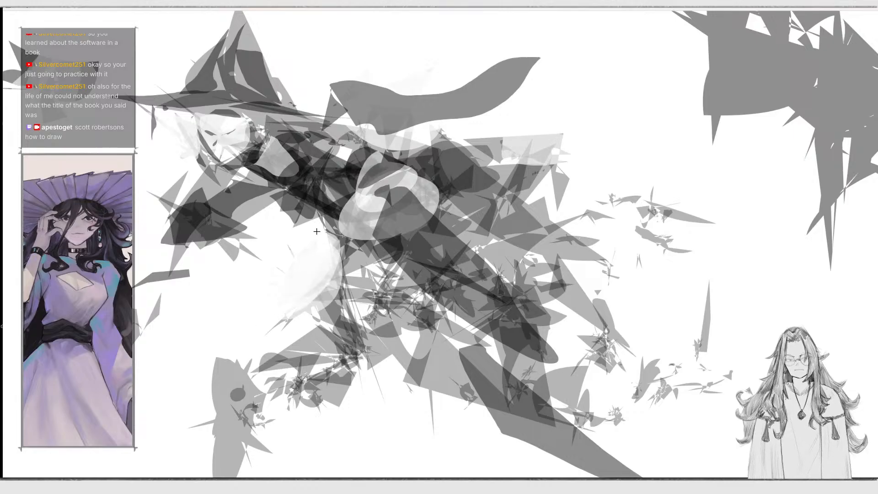
mouse_move(293, 220)
left_mouse_down()
mouse_move(269, 289)
mouse_move(339, 238)
mouse_move(295, 227)
left_mouse_up()
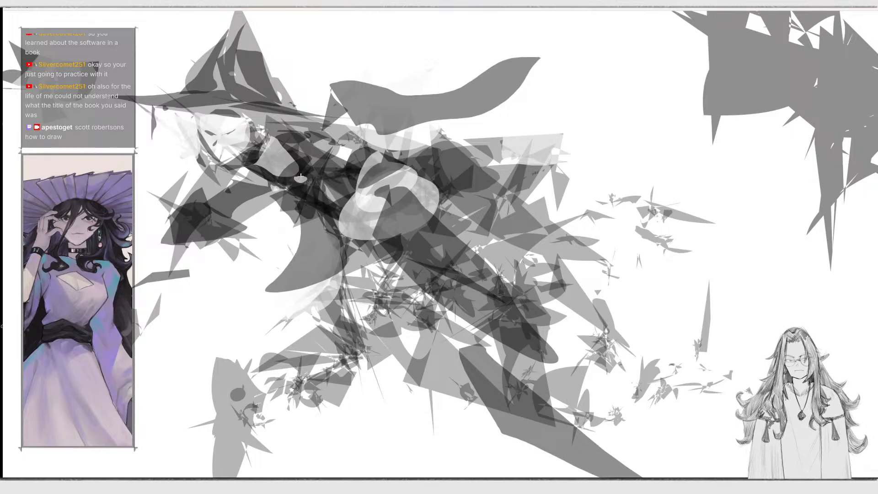
key("ctrl+z")
mouse_move(280, 188)
left_mouse_down()
mouse_move(301, 180)
mouse_move(289, 191)
left_mouse_up()
mouse_move(308, 177)
left_mouse_down()
mouse_move(315, 163)
mouse_move(309, 174)
left_mouse_up()
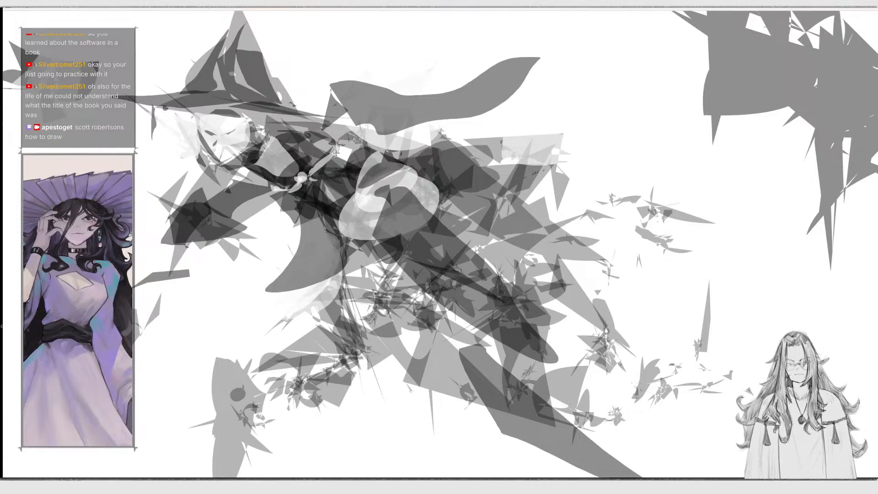
Lighten the flowing cape and the fragments behind the hips with white shapes, and darken the figure's thigh.
left_click_drag(322, 133, 362, 138)
left_click_drag(442, 132, 611, 183)
left_click_drag(428, 192, 439, 224)
left_click_drag(471, 250, 519, 226)
mouse_move(398, 256)
left_mouse_down()
mouse_move(425, 292)
mouse_move(423, 234)
mouse_move(404, 247)
left_mouse_up()
mouse_move(467, 317)
left_mouse_down()
mouse_move(488, 320)
mouse_move(477, 329)
left_mouse_up()
mouse_move(334, 95)
left_mouse_down()
mouse_move(313, 53)
mouse_move(599, 77)
left_mouse_up()
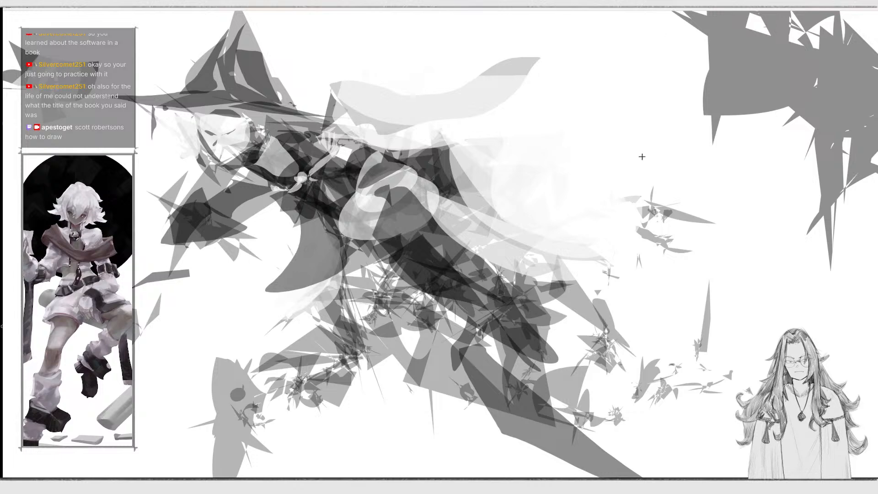
Lay a pale band over the edge of the upper-right mass and build a dark pointed form over the lower-left fragments.
left_click_drag(633, 111, 602, 94)
left_click_drag(217, 358, 242, 392)
mouse_move(274, 342)
left_mouse_down()
mouse_move(268, 395)
mouse_move(290, 341)
left_mouse_up()
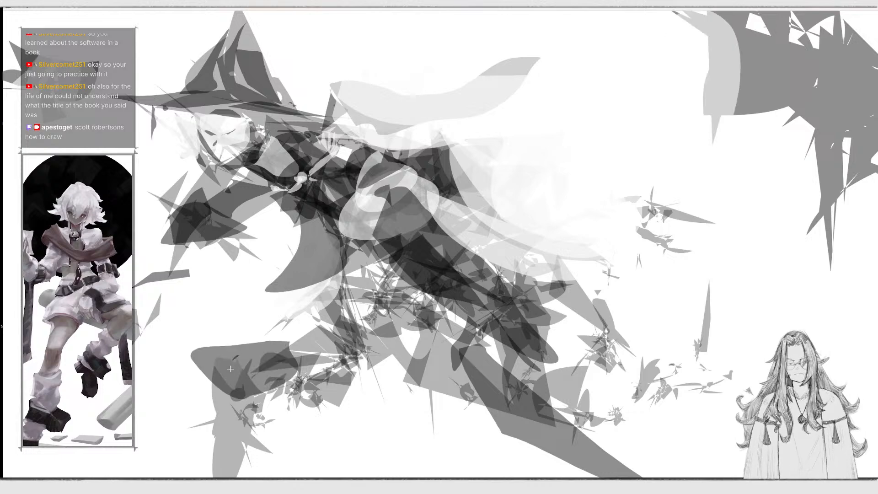
left_click_drag(233, 357, 268, 393)
Add grey shapes behind the hips and right of the figure, including a triangle, an overlapping ellipse with a pale overlay, and a tapering column.
mouse_move(355, 213)
left_mouse_down()
mouse_move(508, 140)
mouse_move(573, 203)
left_mouse_up()
left_click_drag(532, 100, 660, 98)
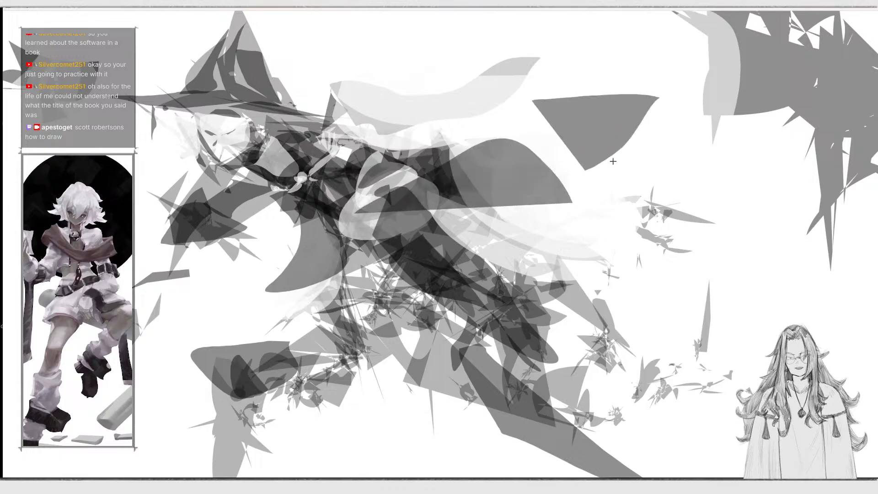
mouse_move(650, 151)
left_mouse_down()
mouse_move(685, 133)
mouse_move(684, 174)
left_mouse_up()
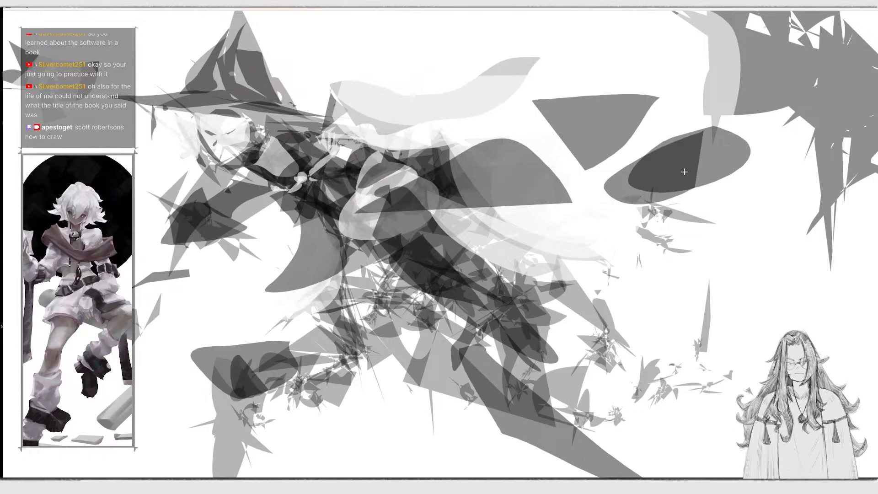
mouse_move(664, 126)
left_mouse_down()
mouse_move(700, 107)
mouse_move(724, 108)
left_mouse_up()
mouse_move(687, 194)
left_mouse_down()
mouse_move(741, 325)
mouse_move(766, 192)
mouse_move(688, 182)
left_mouse_up()
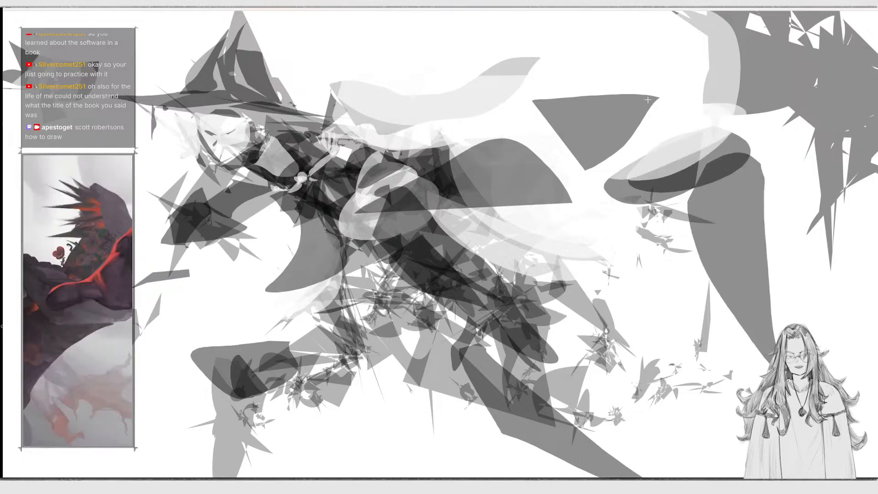
Clear the canvas, draw a ragged shape with Scrawl Shapes, and paint part of it over in white.
mouse_move(239, 16)
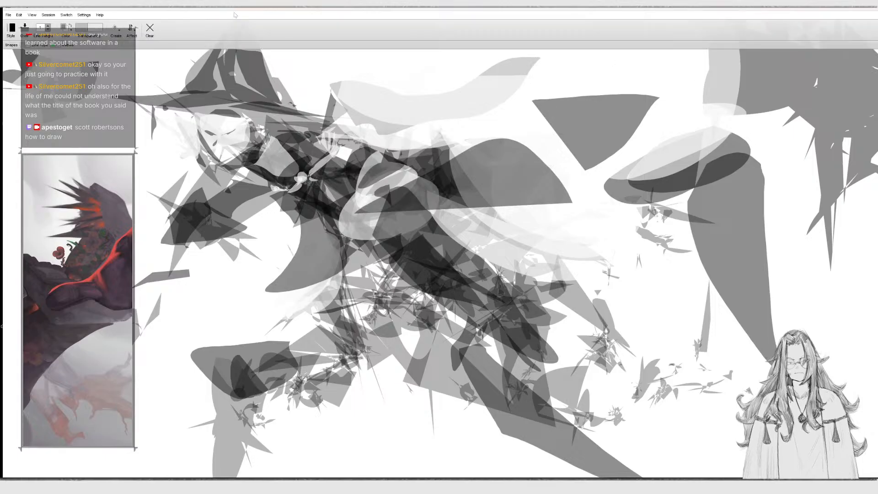
left_click(149, 31)
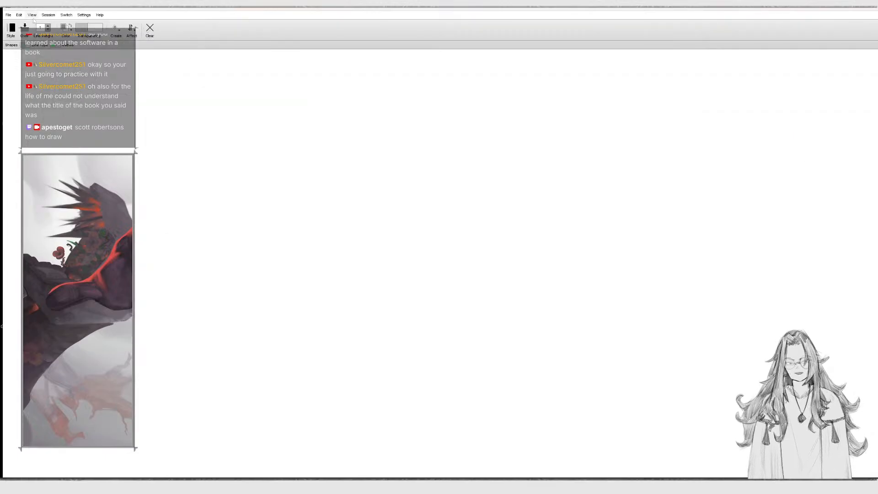
left_click(120, 28)
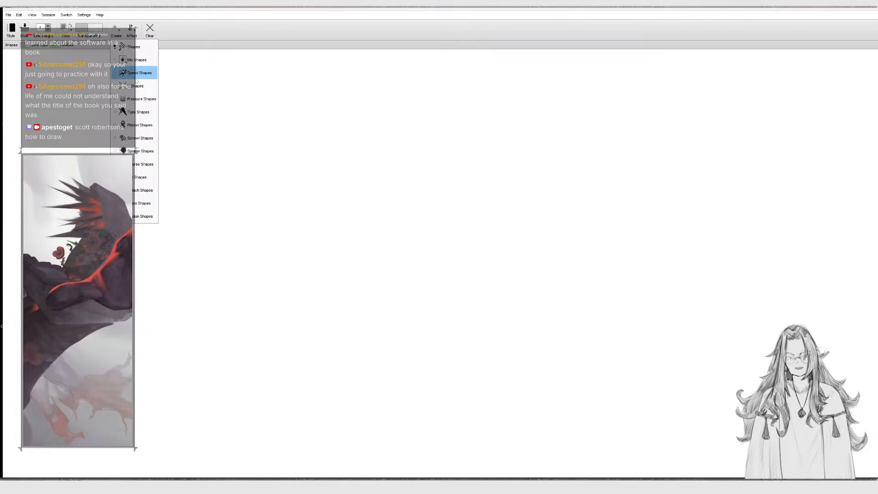
left_click(151, 143)
mouse_move(203, 174)
left_mouse_down()
mouse_move(328, 178)
mouse_move(488, 135)
mouse_move(194, 245)
mouse_move(507, 149)
left_mouse_up()
key("x")
left_click_drag(326, 154, 365, 123)
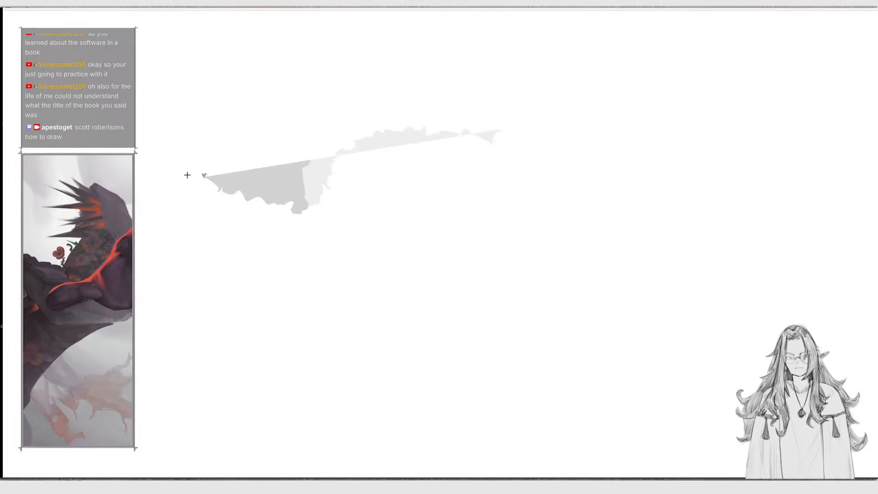
Turn on the Random affect and draw a jagged grey scrawl shape overlapping the pale one.
mouse_move(104, 26)
left_click(132, 29)
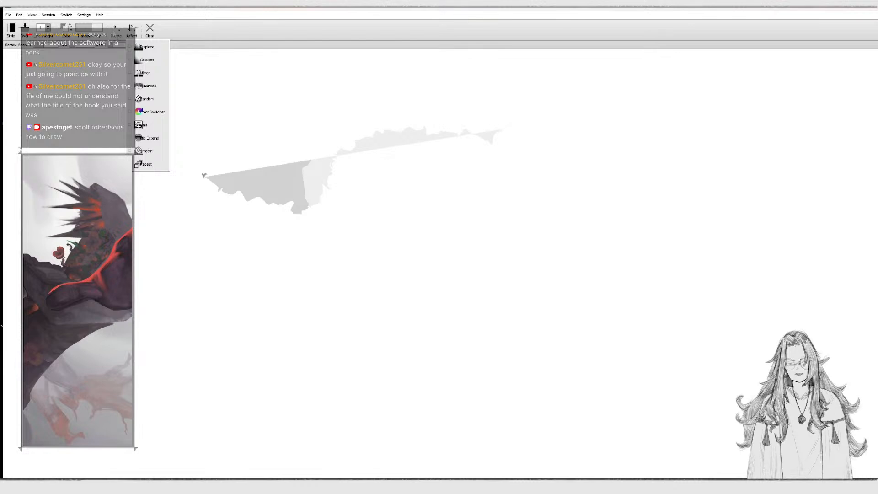
left_click(115, 29)
left_click(115, 29)
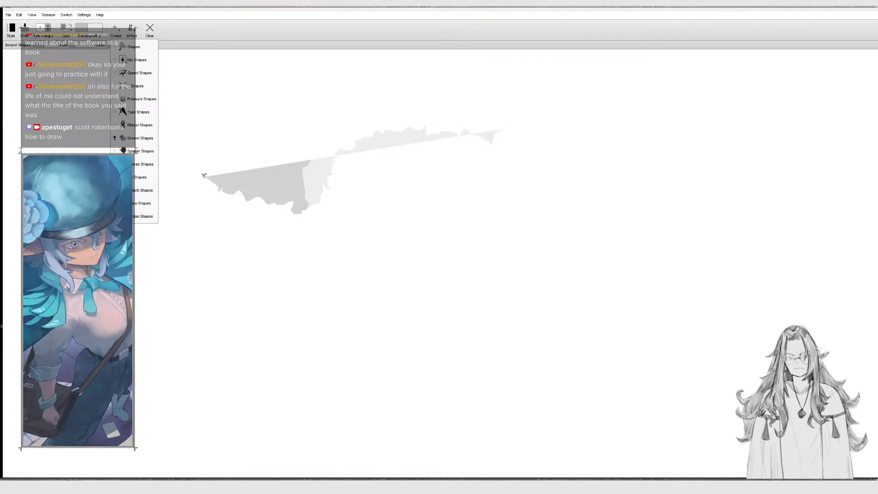
left_click(130, 28)
mouse_move(85, 8)
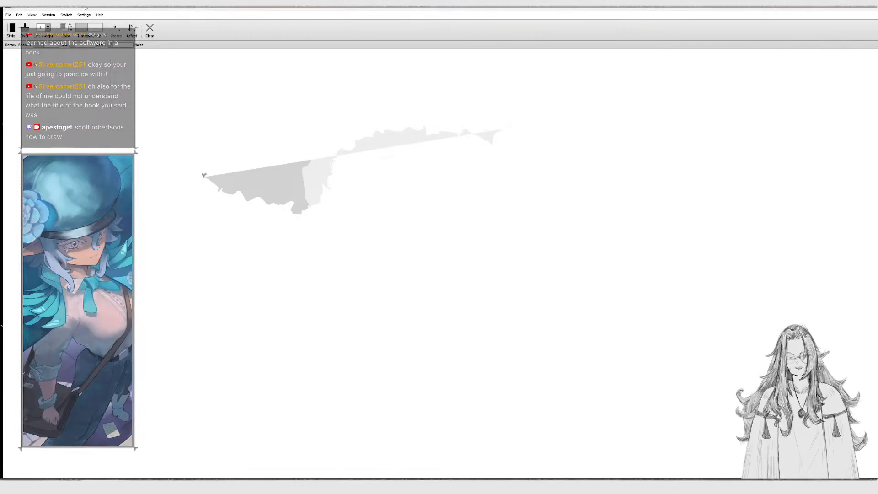
left_click(134, 30)
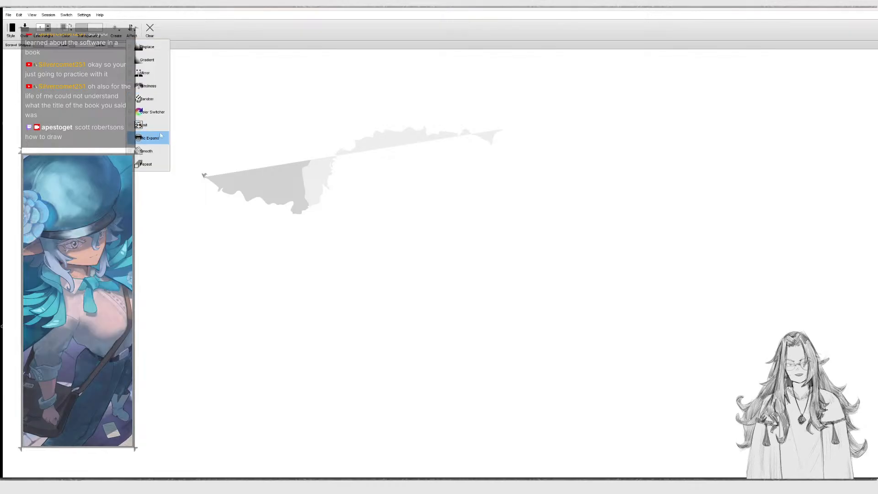
left_click(155, 99)
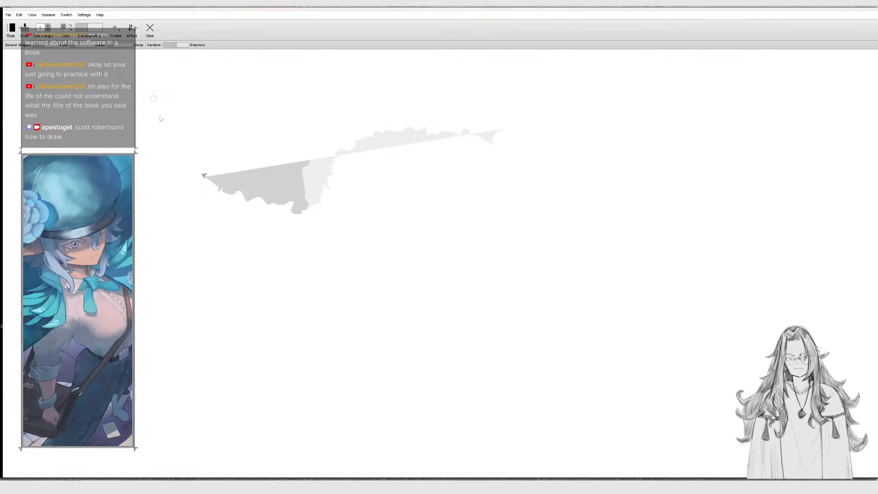
mouse_move(155, 158)
left_mouse_down()
mouse_move(247, 241)
mouse_move(363, 199)
left_mouse_up()
Switch the creation mode to X Shapes and draw large overlapping grey and white shapes across the canvas with the Random affect.
mouse_move(128, 22)
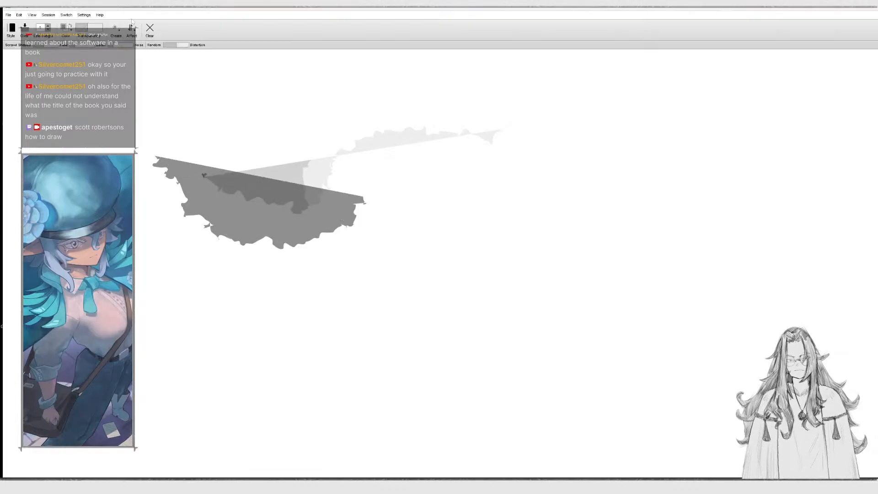
left_click(116, 28)
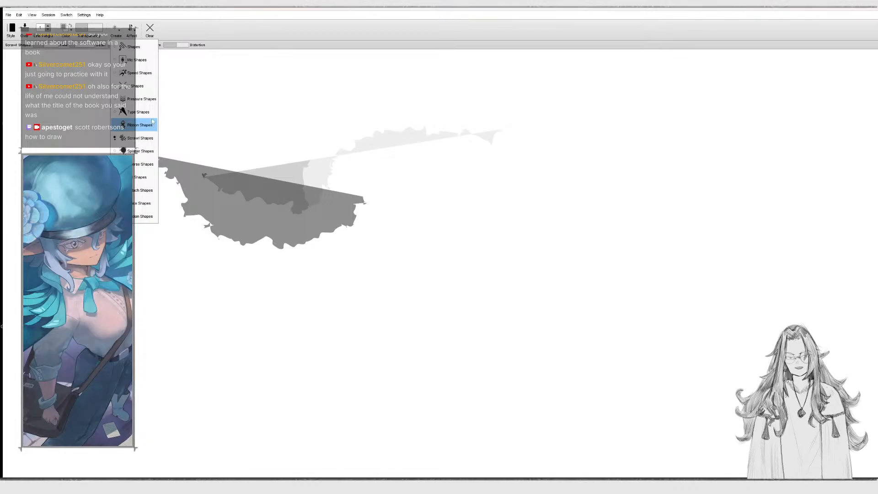
left_click(146, 96)
mouse_move(130, 119)
left_mouse_down()
mouse_move(141, 210)
mouse_move(226, 186)
mouse_move(311, 106)
mouse_move(341, 180)
mouse_move(412, 154)
mouse_move(284, 98)
mouse_move(357, 192)
mouse_move(366, 246)
mouse_move(375, 218)
mouse_move(327, 182)
left_mouse_up()
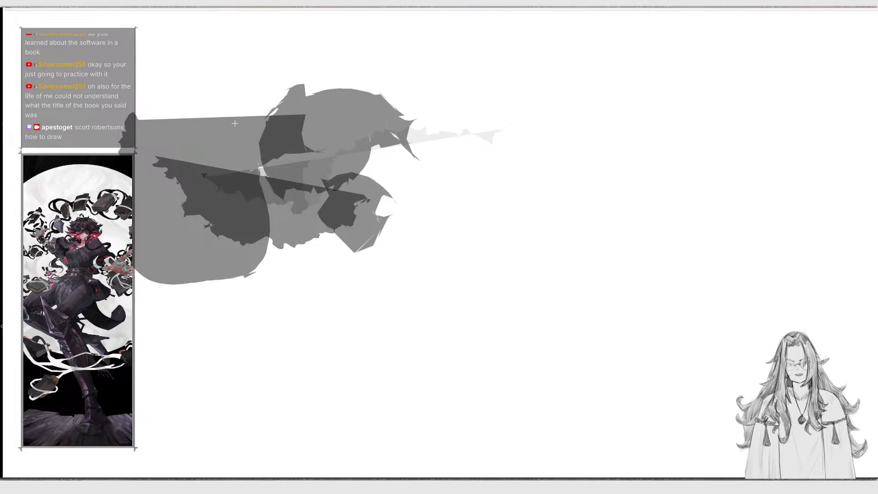
mouse_move(235, 277)
left_mouse_down()
mouse_move(266, 234)
mouse_move(250, 171)
mouse_move(279, 247)
mouse_move(256, 130)
mouse_move(293, 205)
mouse_move(366, 192)
mouse_move(401, 264)
left_mouse_up()
mouse_move(438, 174)
left_mouse_down()
mouse_move(660, 180)
mouse_move(567, 151)
mouse_move(754, 62)
left_mouse_up()
left_click_drag(677, 60, 505, 224)
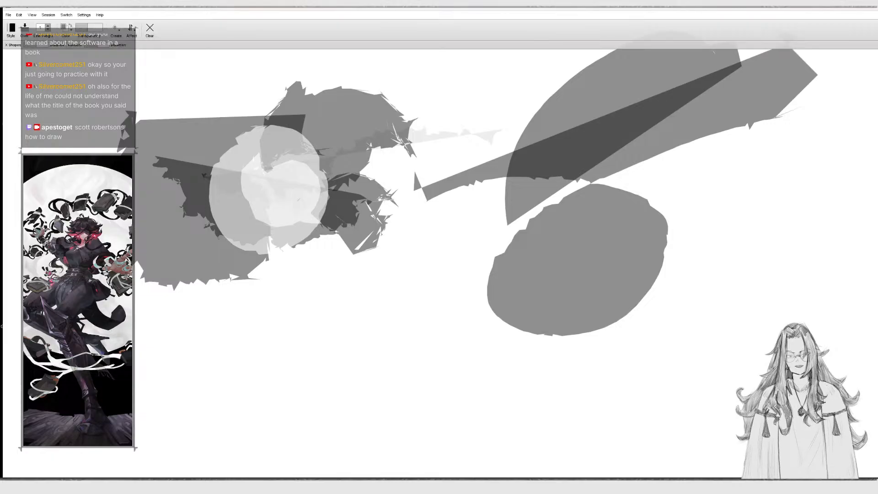
Replace the Random affect with Displace and draw displaced grey and white shapes across the middle and right of the canvas.
left_click(133, 29)
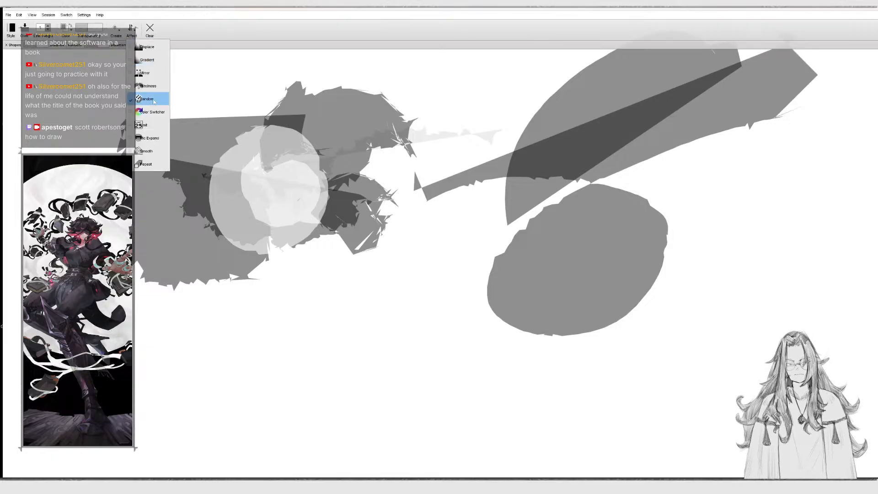
left_click(151, 98)
left_click(133, 29)
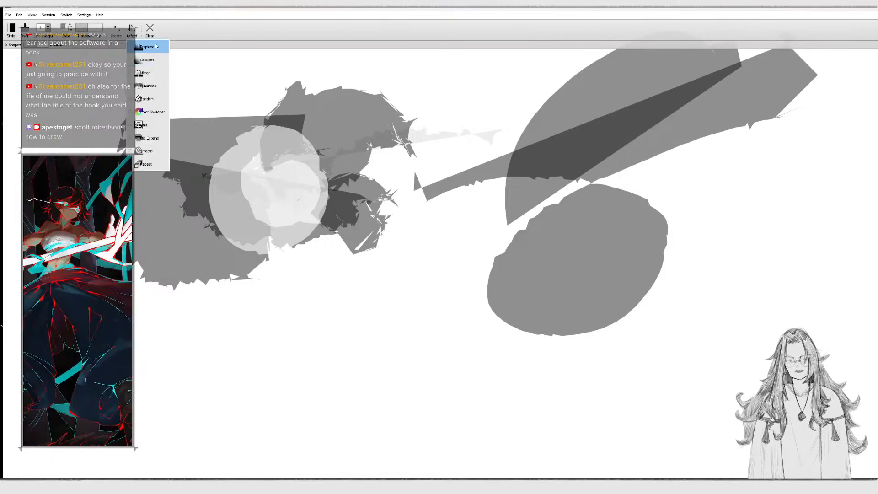
left_click(151, 47)
mouse_move(432, 187)
left_mouse_down()
mouse_move(450, 133)
mouse_move(531, 179)
left_mouse_up()
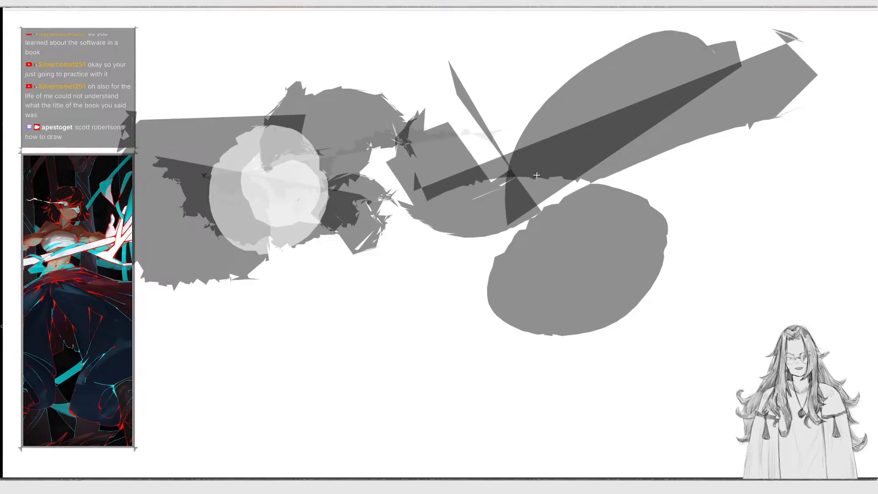
mouse_move(451, 162)
left_mouse_down()
mouse_move(530, 219)
mouse_move(645, 160)
left_mouse_up()
mouse_move(425, 124)
left_mouse_down()
mouse_move(525, 183)
mouse_move(543, 224)
left_mouse_up()
Fill the lower middle of the canvas with overlapping displaced shapes, undoing the unwanted ones.
mouse_move(430, 341)
left_mouse_down()
mouse_move(664, 292)
mouse_move(694, 232)
mouse_move(554, 250)
mouse_move(343, 300)
mouse_move(316, 326)
left_mouse_up()
mouse_move(359, 288)
left_mouse_down()
mouse_move(425, 336)
mouse_move(435, 320)
left_mouse_up()
mouse_move(518, 299)
left_mouse_down()
mouse_move(394, 283)
mouse_move(415, 391)
mouse_move(329, 330)
left_mouse_up()
key("ctrl+z")
left_click_drag(310, 366, 621, 321)
mouse_move(418, 282)
left_mouse_down()
mouse_move(249, 323)
mouse_move(220, 370)
mouse_move(475, 359)
mouse_move(508, 315)
mouse_move(411, 299)
mouse_move(690, 316)
mouse_move(490, 320)
mouse_move(471, 315)
mouse_move(432, 270)
left_mouse_up()
key("ctrl+z")
key("ctrl+z")
left_click_drag(394, 320, 324, 289)
mouse_move(268, 325)
left_mouse_down()
mouse_move(266, 281)
mouse_move(291, 328)
left_mouse_up()
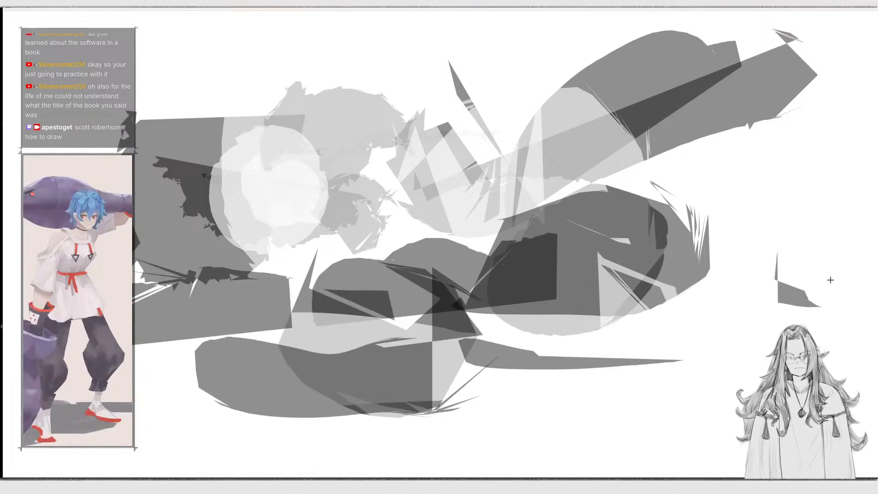
Undo the unwanted small shapes and draw large displaced grey shapes across the lower-right area of the canvas.
key("ctrl+z")
mouse_move(666, 295)
left_mouse_down()
mouse_move(590, 404)
mouse_move(519, 357)
left_mouse_up()
key("ctrl+z")
mouse_move(546, 351)
left_mouse_down()
mouse_move(819, 337)
mouse_move(660, 423)
left_mouse_up()
mouse_move(834, 326)
left_mouse_down()
mouse_move(759, 289)
mouse_move(526, 288)
left_mouse_up()
Replace the Displace affect with Gradient and draw fading grey shapes at the upper left and right of centre.
mouse_move(270, 14)
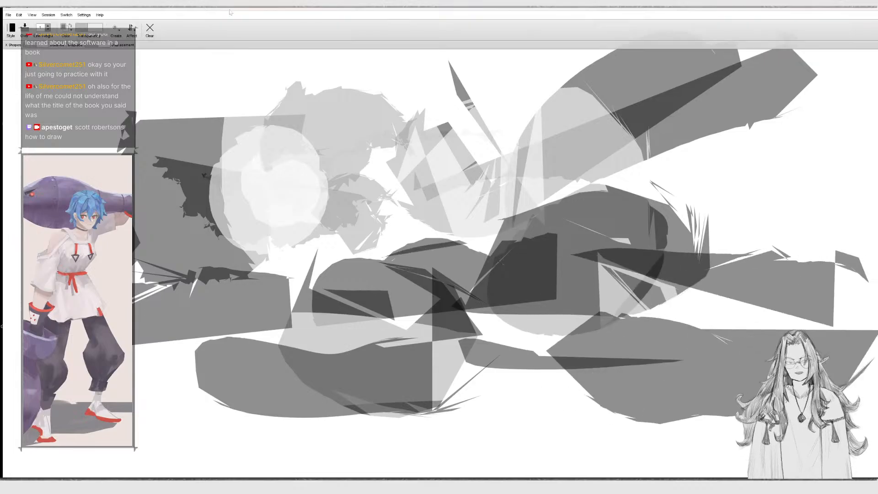
left_click(134, 29)
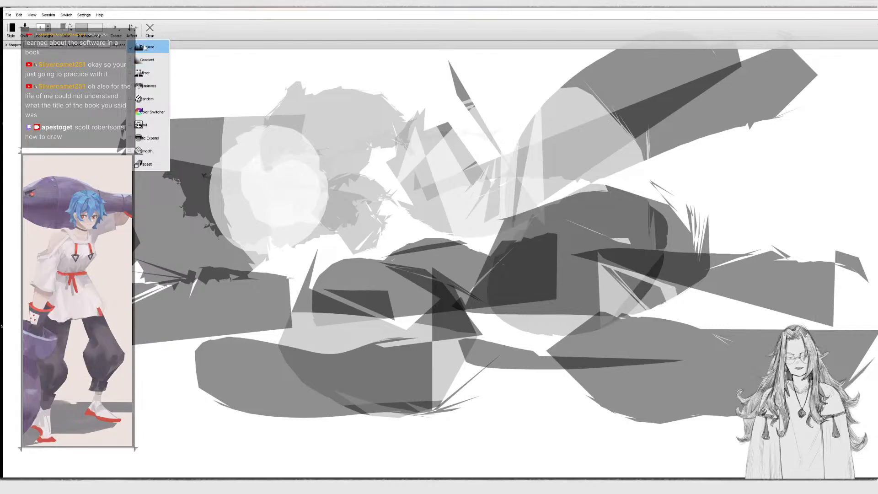
left_click(146, 48)
left_click(133, 29)
left_click(138, 48)
mouse_move(152, 73)
left_mouse_down()
mouse_move(201, 108)
mouse_move(155, 74)
left_mouse_up()
mouse_move(599, 146)
left_mouse_down()
mouse_move(590, 233)
mouse_move(754, 146)
mouse_move(557, 200)
left_mouse_up()
Change the active affects and add a large translucent grey shape across the canvas's upper-left corner.
mouse_move(123, 18)
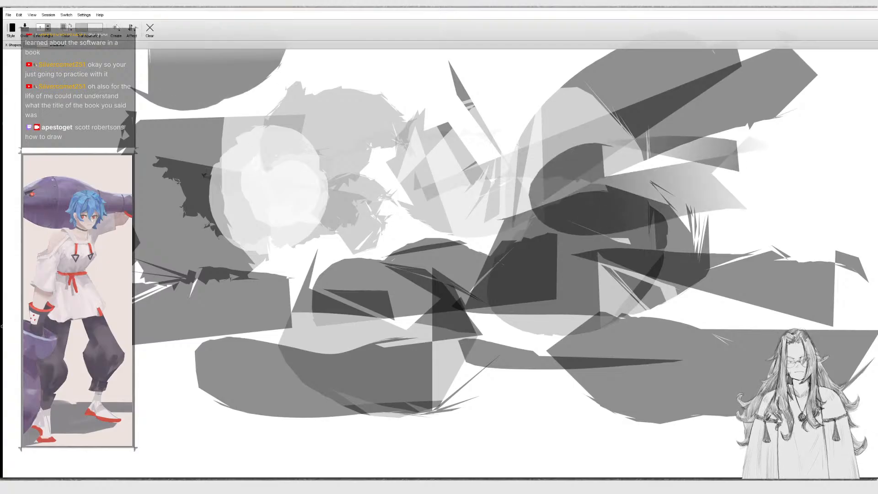
left_click(117, 36)
left_click(133, 28)
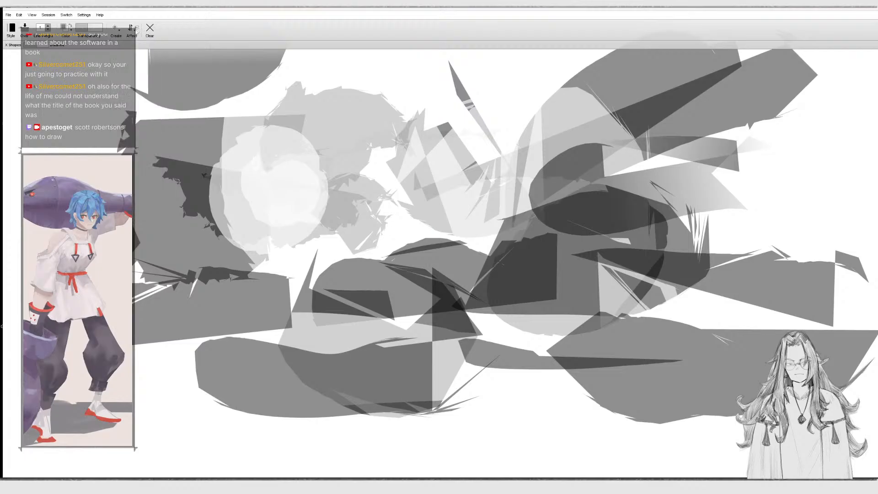
left_click(135, 29)
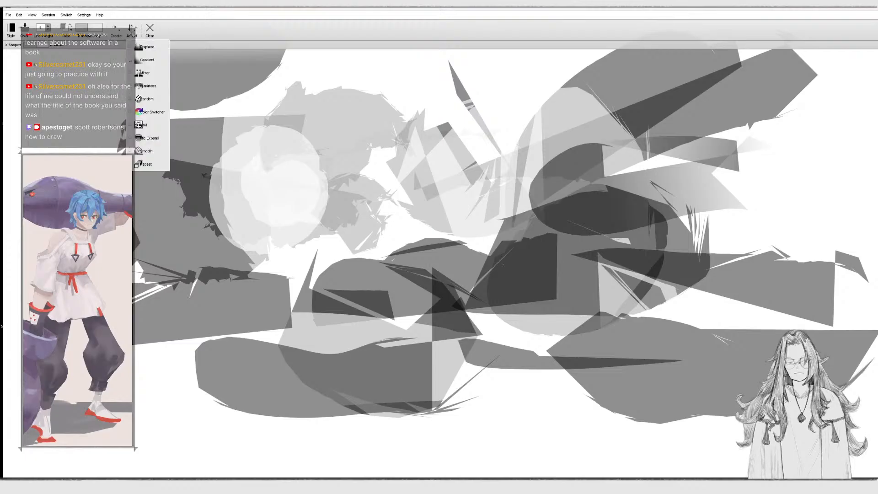
left_click(139, 47)
mouse_move(215, 156)
left_mouse_down()
mouse_move(197, 185)
mouse_move(229, 167)
left_mouse_up()
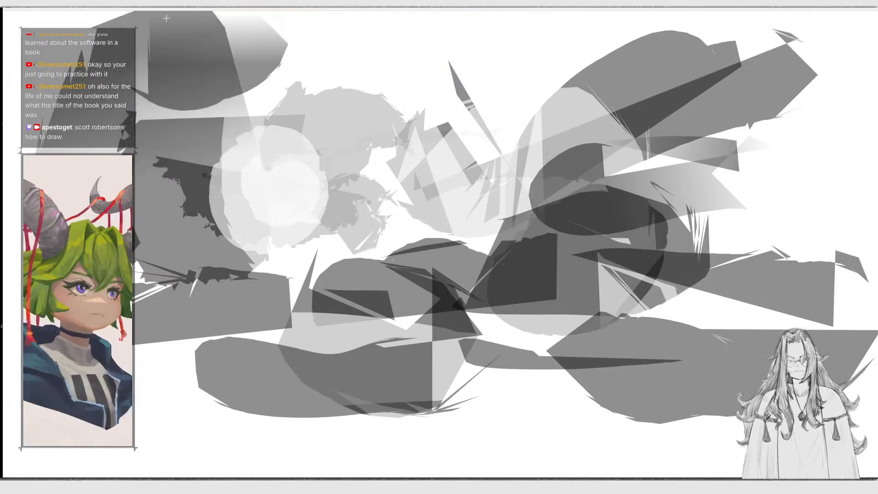
Toggle the Displace and Random affects and draw a translucent grey shape over the dark area near the canvas's upper-left corner.
mouse_move(170, 18)
left_click(133, 29)
left_click(139, 49)
left_click(133, 30)
left_click(150, 99)
mouse_move(221, 160)
left_mouse_down()
mouse_move(270, 166)
mouse_move(230, 110)
left_mouse_up()
Fill the middle of the canvas with overlapping translucent white shapes and add dark grey shapes right of centre.
mouse_move(607, 260)
left_mouse_down()
mouse_move(544, 278)
mouse_move(601, 303)
left_mouse_up()
mouse_move(300, 302)
left_mouse_down()
mouse_move(304, 362)
mouse_move(364, 327)
mouse_move(360, 300)
mouse_move(595, 326)
left_mouse_up()
mouse_move(597, 276)
left_mouse_down()
mouse_move(688, 320)
mouse_move(555, 260)
left_mouse_up()
left_click_drag(399, 323, 373, 261)
mouse_move(481, 305)
left_mouse_down()
mouse_move(320, 277)
mouse_move(398, 323)
left_mouse_up()
mouse_move(529, 278)
left_mouse_down()
mouse_move(298, 274)
mouse_move(419, 326)
left_mouse_up()
mouse_move(439, 263)
left_mouse_down()
mouse_move(750, 274)
mouse_move(800, 256)
mouse_move(499, 292)
left_mouse_up()
mouse_move(389, 302)
left_mouse_down()
mouse_move(439, 236)
mouse_move(438, 278)
mouse_move(810, 281)
mouse_move(574, 280)
left_mouse_up()
left_click_drag(753, 292, 800, 291)
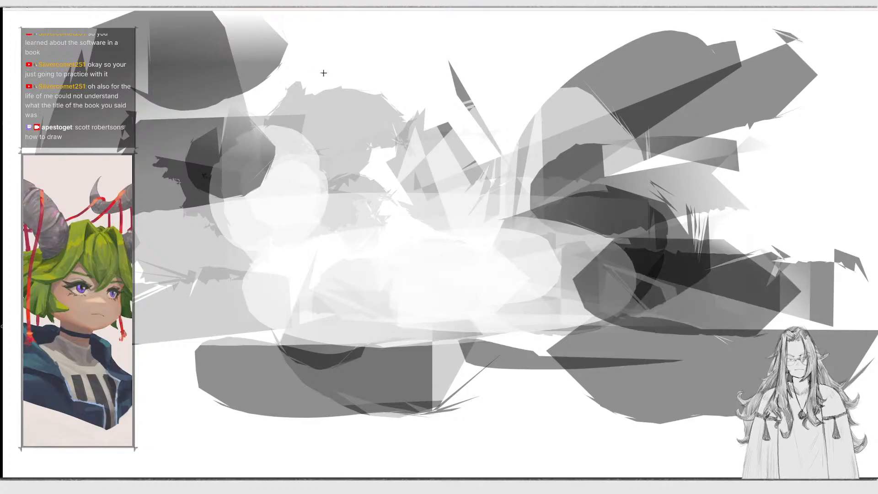
Switch the style to lines, enable the Repeat affect, and sketch sweeping outlines from the upper left to the centre.
mouse_move(70, 46)
left_click(12, 29)
mouse_move(153, 110)
left_mouse_down()
mouse_move(231, 162)
mouse_move(257, 245)
left_mouse_up()
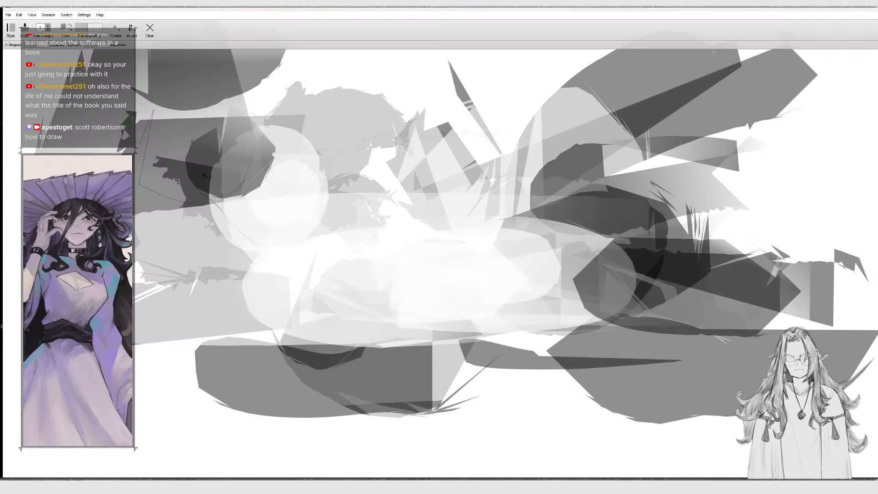
left_click(130, 30)
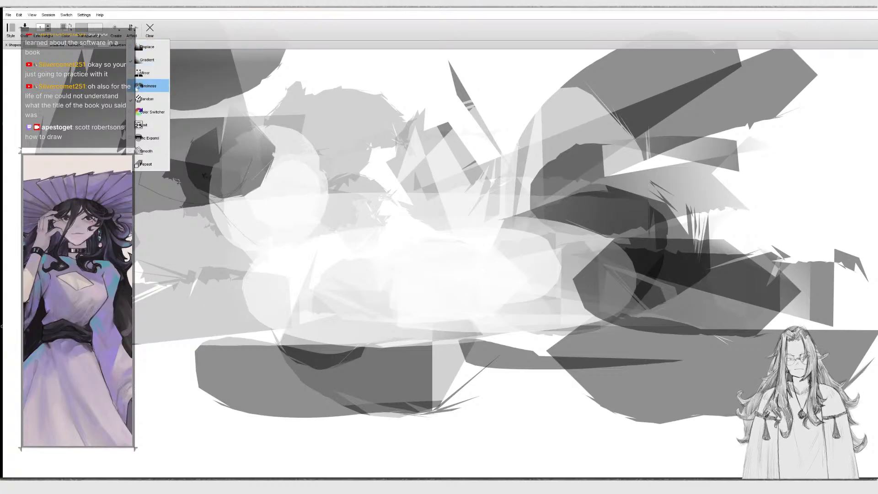
left_click(145, 156)
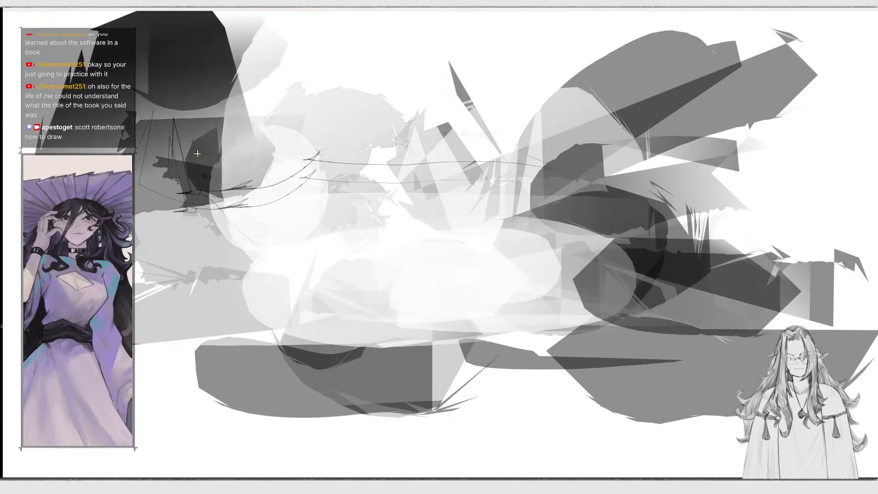
mouse_move(209, 295)
left_mouse_down()
mouse_move(276, 282)
mouse_move(355, 217)
mouse_move(613, 274)
mouse_move(641, 238)
mouse_move(482, 236)
left_mouse_up()
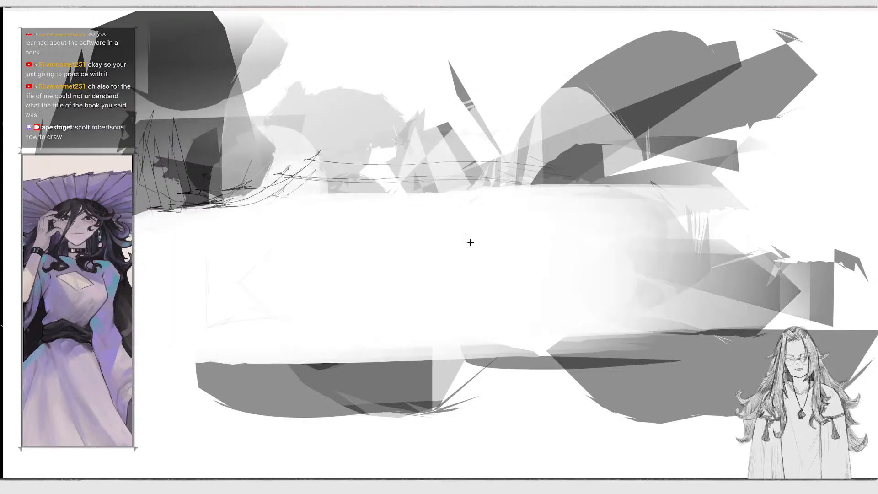
key("ctrl+z")
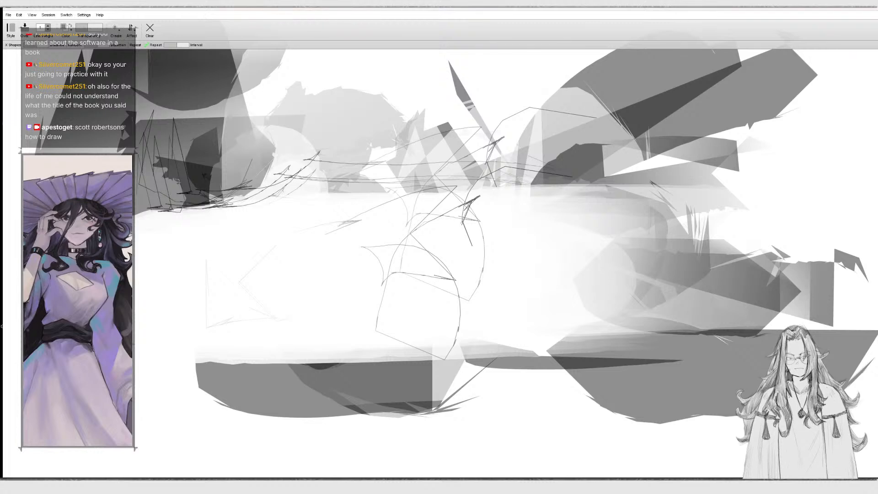
Choose Splatter Shapes and draw black splatter trails and round blobs across the middle of the canvas.
left_click(116, 29)
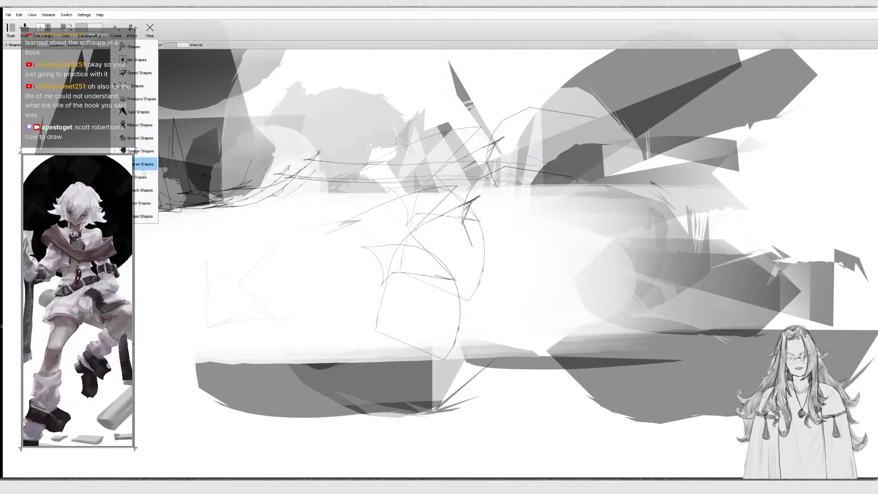
left_click(140, 151)
mouse_move(167, 213)
left_mouse_down()
mouse_move(171, 229)
mouse_move(306, 220)
left_mouse_up()
left_click(483, 257)
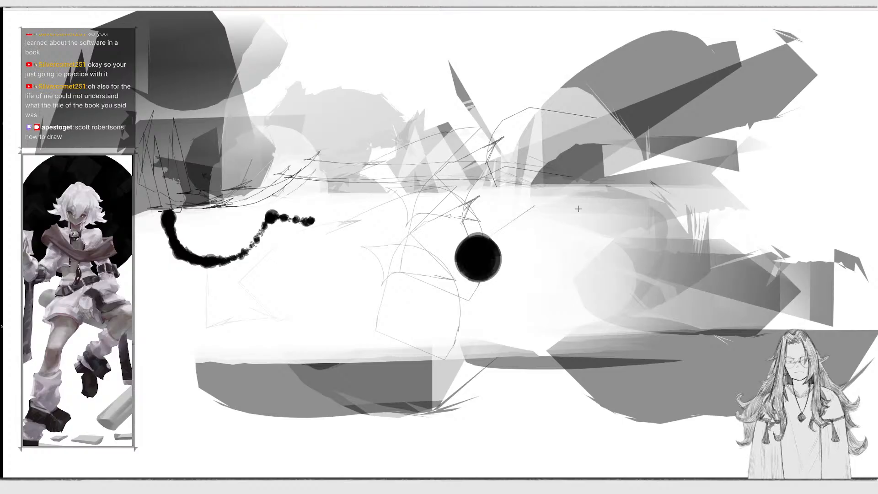
left_click_drag(658, 197, 505, 240)
left_click_drag(439, 272, 382, 302)
left_click_drag(326, 341, 338, 331)
mouse_move(477, 319)
left_mouse_down()
mouse_move(522, 300)
mouse_move(742, 270)
left_mouse_up()
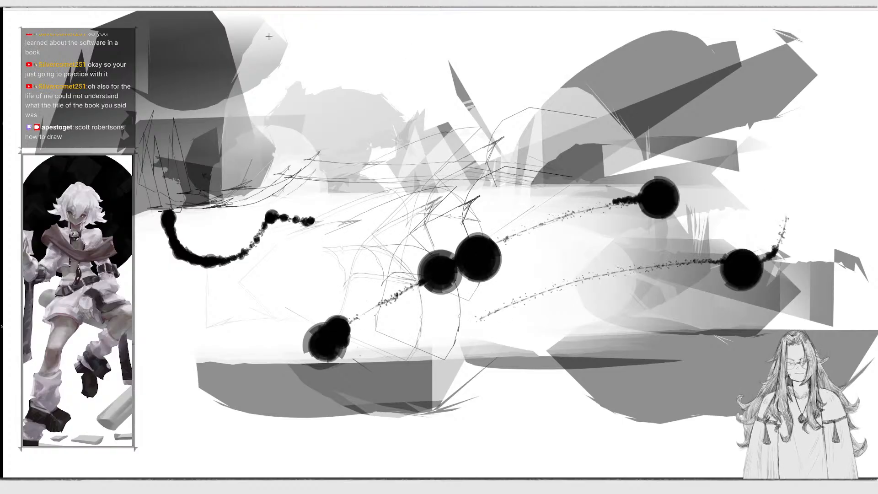
Turn off the Random and Repeat affects and add black and white splatter around the centre-left blobs.
mouse_move(158, 18)
left_click(131, 30)
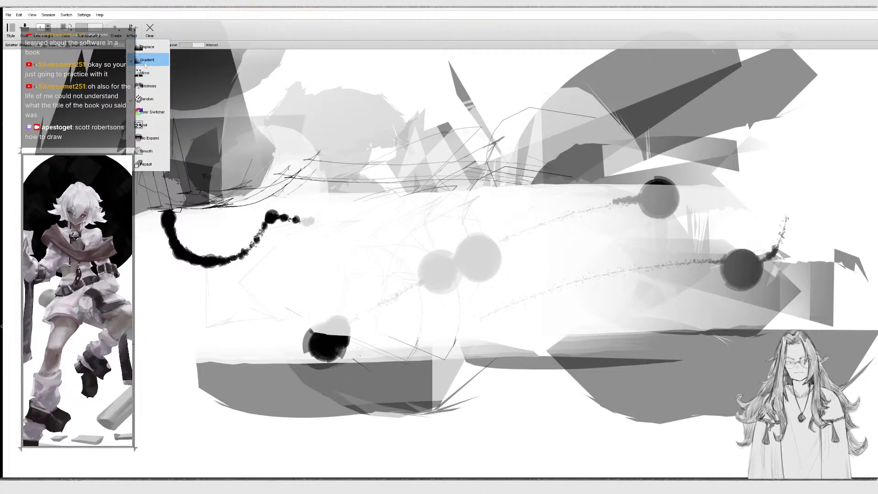
left_click(150, 101)
mouse_move(309, 221)
left_mouse_down()
mouse_move(315, 227)
mouse_move(419, 192)
left_mouse_up()
mouse_move(195, 35)
left_click(132, 29)
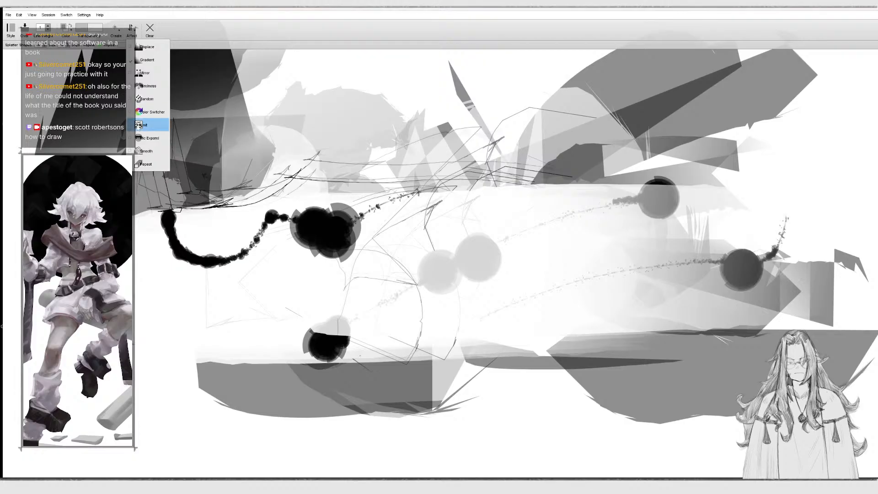
left_click(148, 163)
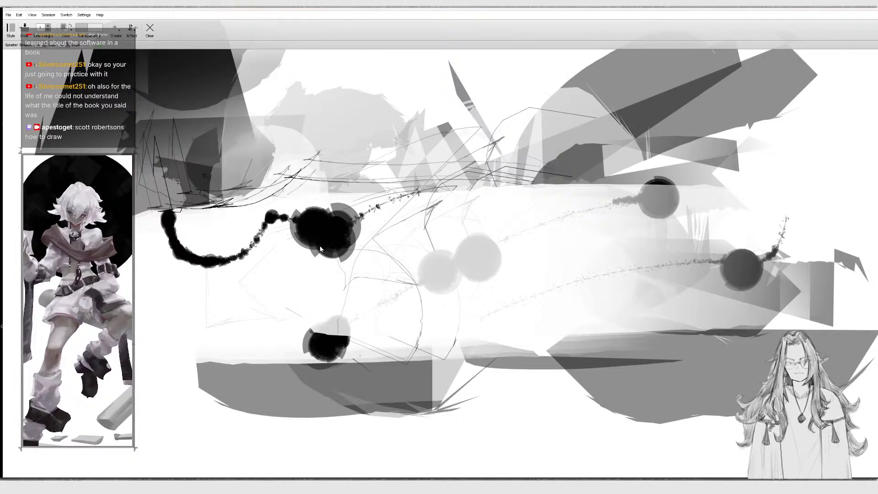
mouse_move(439, 251)
left_mouse_down()
mouse_move(462, 235)
mouse_move(511, 226)
mouse_move(432, 268)
mouse_move(534, 243)
left_mouse_up()
left_click_drag(332, 236, 308, 253)
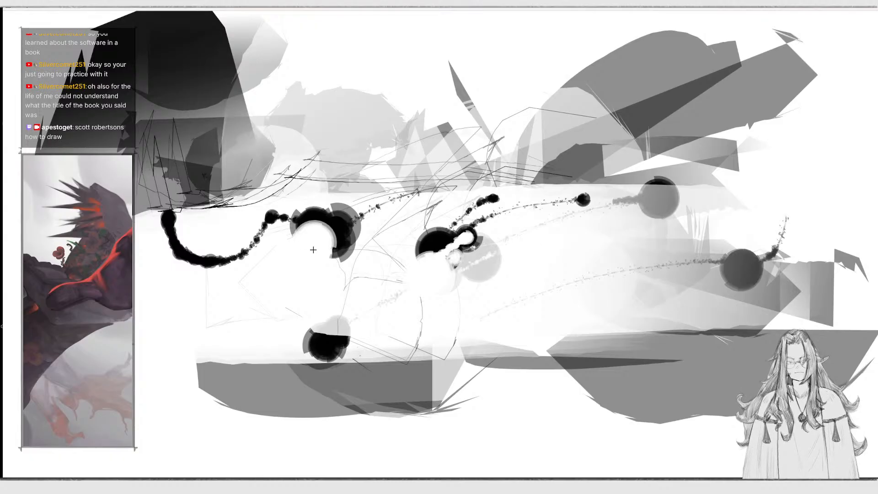
Splatter black blobs across the upper centre and upper right, and cover parts of the centre and right with white splatter.
mouse_move(384, 157)
left_mouse_down()
mouse_move(336, 215)
mouse_move(455, 140)
mouse_move(581, 103)
mouse_move(689, 115)
left_mouse_up()
left_click_drag(526, 131, 468, 165)
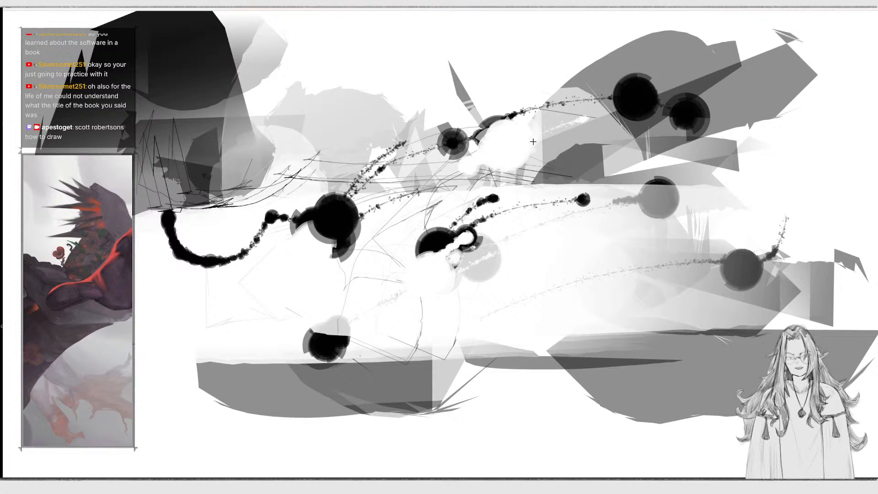
left_click_drag(636, 118, 688, 140)
mouse_move(418, 245)
left_mouse_down()
mouse_move(479, 211)
mouse_move(450, 247)
mouse_move(475, 252)
left_mouse_up()
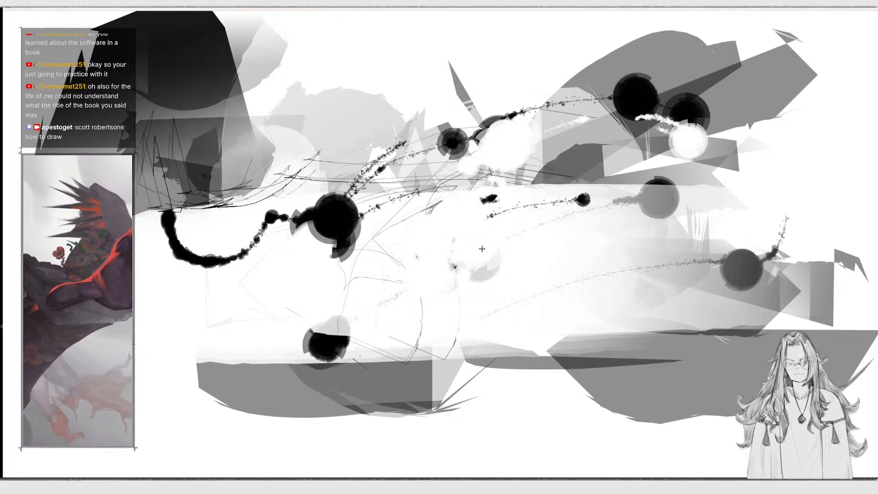
Draw a branching chain of black splatter through the lower centre and cover the upper blobs left of it with white.
mouse_move(460, 207)
left_mouse_down()
mouse_move(471, 398)
mouse_move(480, 403)
left_mouse_up()
mouse_move(461, 247)
left_mouse_down()
mouse_move(427, 366)
mouse_move(401, 346)
mouse_move(374, 290)
mouse_move(388, 277)
mouse_move(371, 325)
mouse_move(386, 286)
mouse_move(375, 275)
mouse_move(363, 302)
mouse_move(352, 274)
left_mouse_up()
left_click_drag(554, 320, 481, 385)
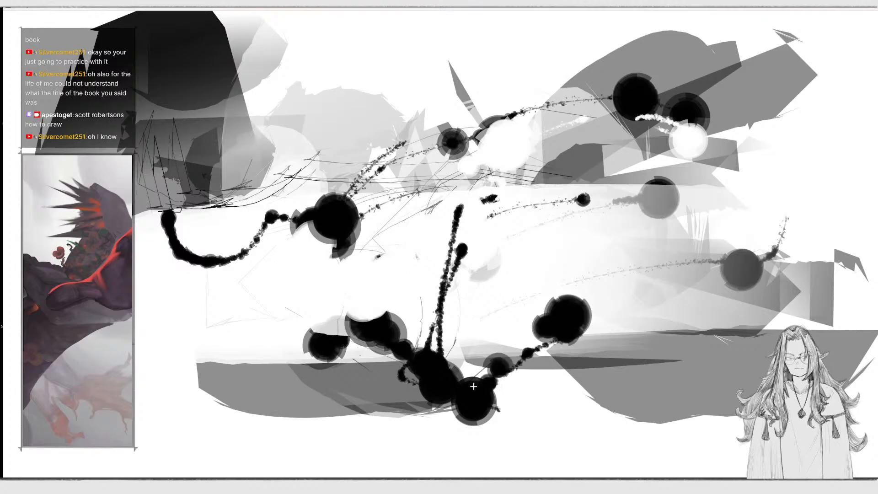
left_click_drag(360, 208, 332, 236)
left_click_drag(453, 142, 451, 135)
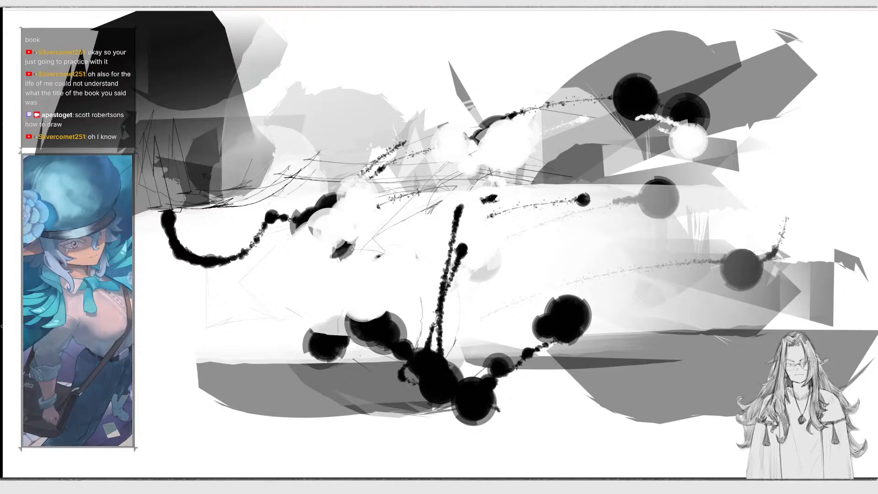
Build a central column of large black splatter blobs linking the upper centre to the lower chain.
left_click_drag(389, 177, 402, 229)
left_click(431, 240)
left_click(441, 269)
mouse_move(372, 155)
left_mouse_down()
mouse_move(390, 179)
mouse_move(447, 104)
mouse_move(470, 100)
left_mouse_up()
mouse_move(469, 100)
left_mouse_down()
mouse_move(413, 155)
mouse_move(435, 165)
left_mouse_up()
left_click(397, 218)
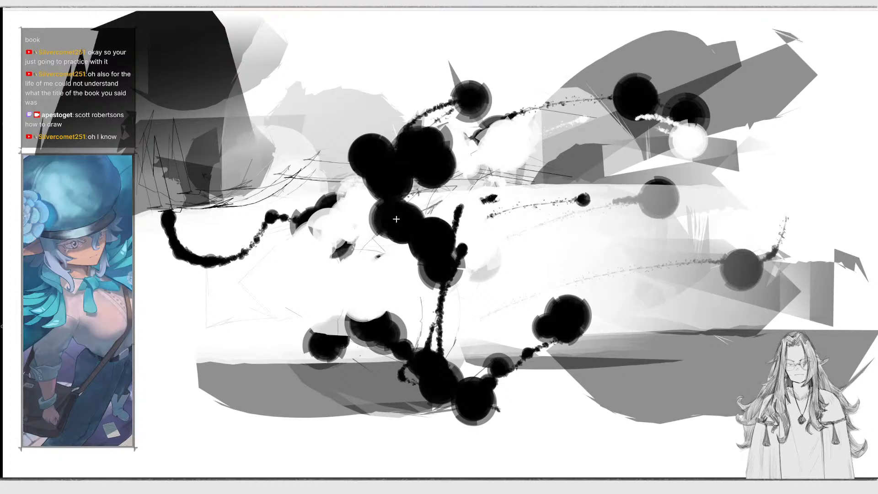
mouse_move(456, 256)
left_mouse_down()
mouse_move(530, 209)
mouse_move(465, 250)
left_mouse_up()
mouse_move(405, 294)
left_mouse_down()
mouse_move(389, 337)
mouse_move(462, 296)
mouse_move(399, 285)
left_mouse_up()
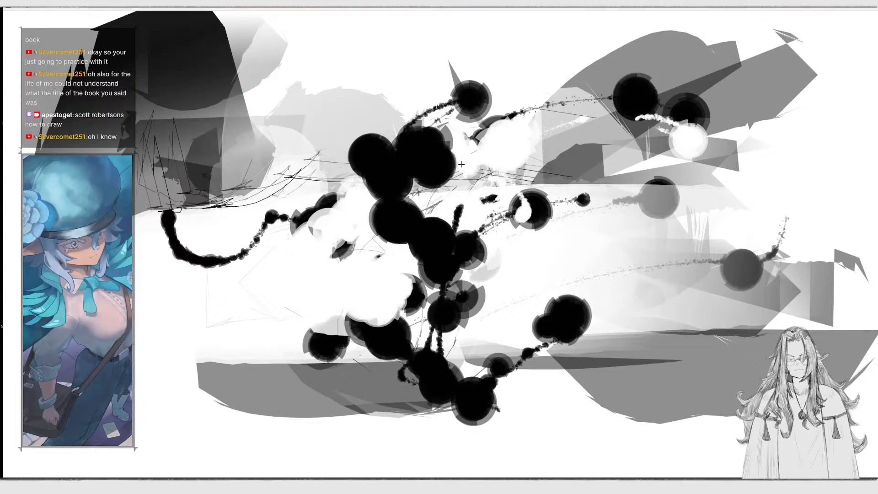
Extend black splatter blobs and trails from the central column toward the right.
left_click_drag(538, 188, 513, 213)
mouse_move(490, 294)
left_mouse_down()
mouse_move(627, 238)
mouse_move(593, 276)
mouse_move(610, 265)
left_mouse_up()
mouse_move(553, 316)
left_mouse_down()
mouse_move(466, 339)
mouse_move(432, 384)
left_mouse_up()
Carve the left edge of the black central column with white splatter.
left_click_drag(344, 149, 383, 240)
left_click_drag(355, 166, 414, 273)
mouse_move(361, 169)
left_mouse_down()
mouse_move(392, 240)
mouse_move(417, 262)
left_mouse_up()
left_click_drag(371, 247, 385, 233)
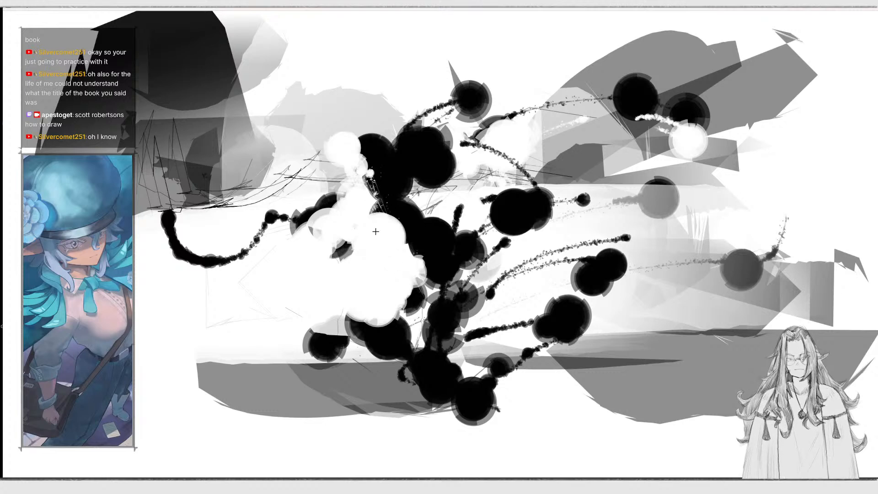
Scatter black splatter blobs and trails along the bottom of the drawing, from lower left to lower right.
left_click_drag(350, 257, 343, 265)
mouse_move(405, 384)
left_mouse_down()
mouse_move(298, 414)
mouse_move(402, 377)
left_mouse_up()
mouse_move(497, 374)
left_mouse_down()
mouse_move(525, 369)
mouse_move(546, 352)
left_mouse_up()
mouse_move(547, 344)
left_mouse_down()
mouse_move(638, 350)
mouse_move(711, 406)
mouse_move(649, 371)
mouse_move(457, 439)
left_mouse_up()
mouse_move(544, 404)
left_mouse_down()
mouse_move(487, 444)
mouse_move(622, 388)
mouse_move(661, 404)
mouse_move(659, 418)
mouse_move(686, 403)
left_mouse_up()
Connect the right and upper-right blobs with curved black splatter trails and additional blobs.
left_click_drag(583, 198, 637, 265)
left_click_drag(621, 204, 652, 316)
mouse_move(645, 350)
left_mouse_down()
mouse_move(677, 332)
mouse_move(709, 329)
left_mouse_up()
mouse_move(531, 119)
left_mouse_down()
mouse_move(636, 130)
mouse_move(644, 145)
left_mouse_up()
mouse_move(558, 153)
left_mouse_down()
mouse_move(487, 127)
mouse_move(543, 109)
mouse_move(534, 127)
left_mouse_up()
left_click(622, 138)
Swap between white and black to refine the upper centre of the column with splatter blobs and highlights.
key("x")
mouse_move(430, 172)
left_mouse_down()
mouse_move(433, 198)
mouse_move(457, 168)
left_mouse_up()
key("x")
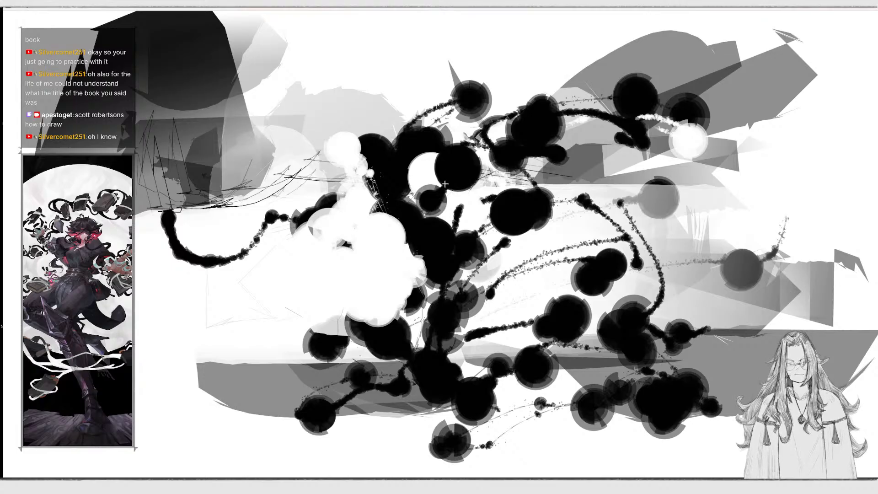
key("x")
left_click_drag(455, 205, 458, 211)
left_click_drag(529, 195, 582, 200)
key("x")
mouse_move(502, 186)
left_mouse_down()
mouse_move(471, 214)
mouse_move(472, 242)
left_mouse_up()
Add black and white splatter strokes to the upper left of the central column.
mouse_move(259, 8)
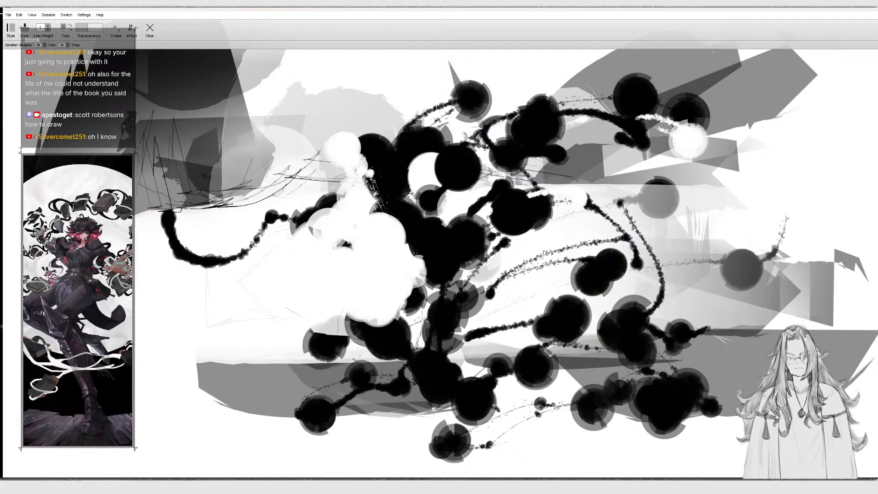
mouse_move(259, 107)
left_mouse_down()
mouse_move(356, 117)
mouse_move(321, 162)
mouse_move(333, 151)
left_mouse_up()
mouse_move(291, 133)
left_mouse_down()
mouse_move(263, 165)
mouse_move(300, 160)
mouse_move(340, 223)
left_mouse_up()
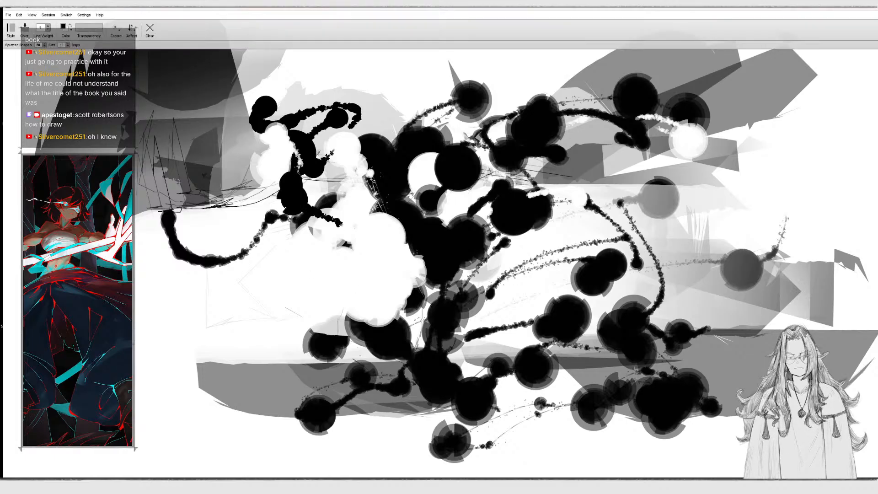
Switch to filled Shapes and draw gradient shapes in the centre and lower centre, undoing the first attempt.
left_click(116, 28)
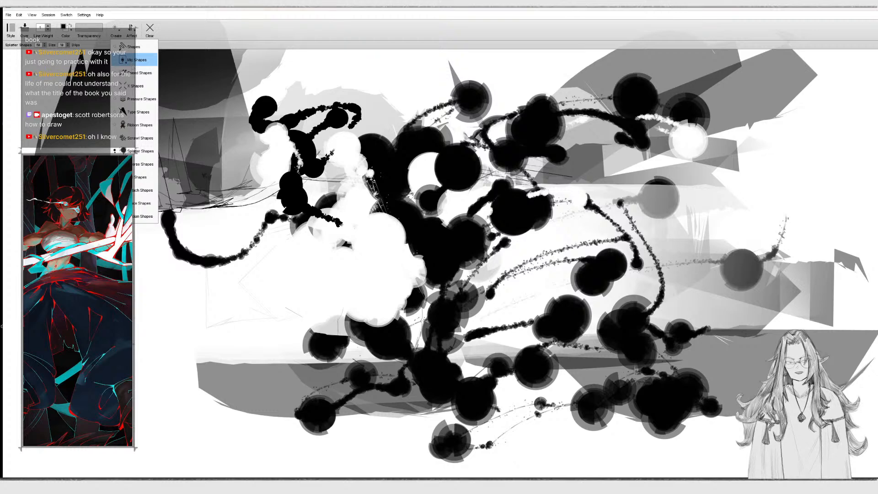
left_click(122, 150)
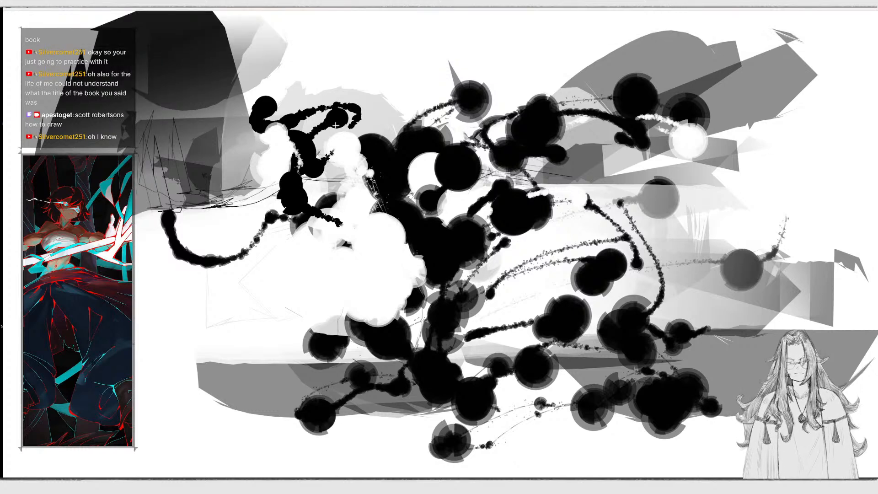
mouse_move(111, 15)
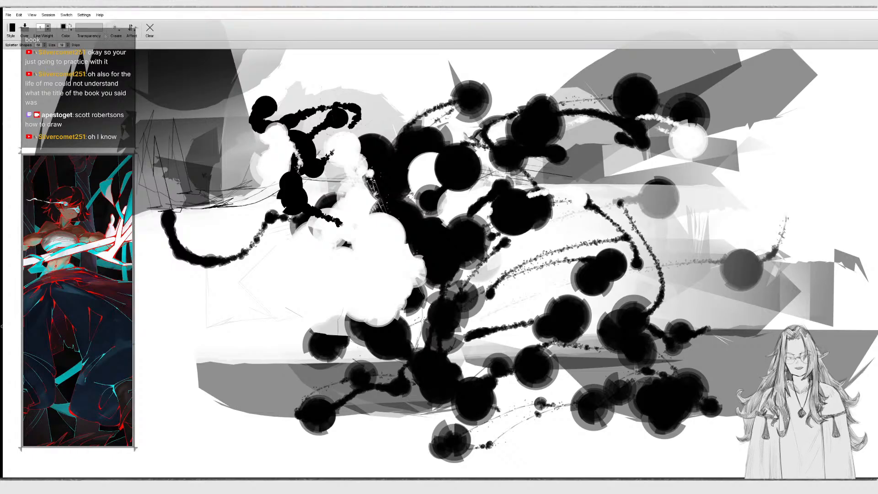
left_click(119, 35)
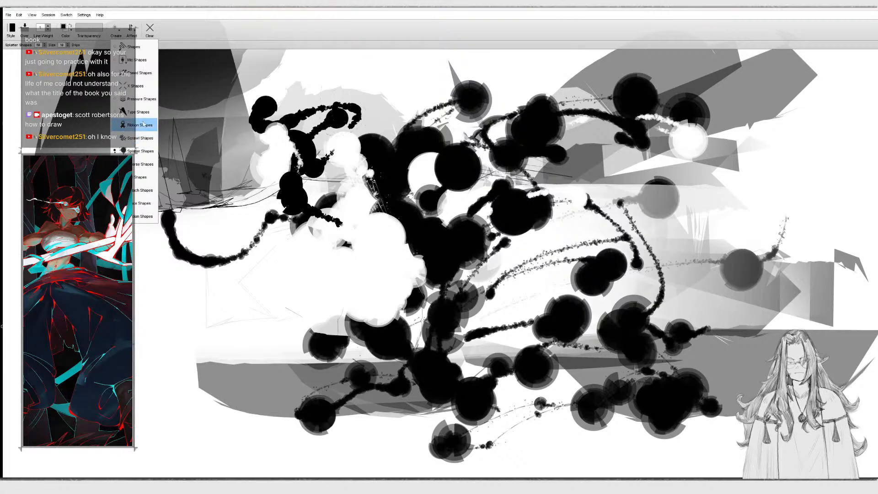
left_click(140, 47)
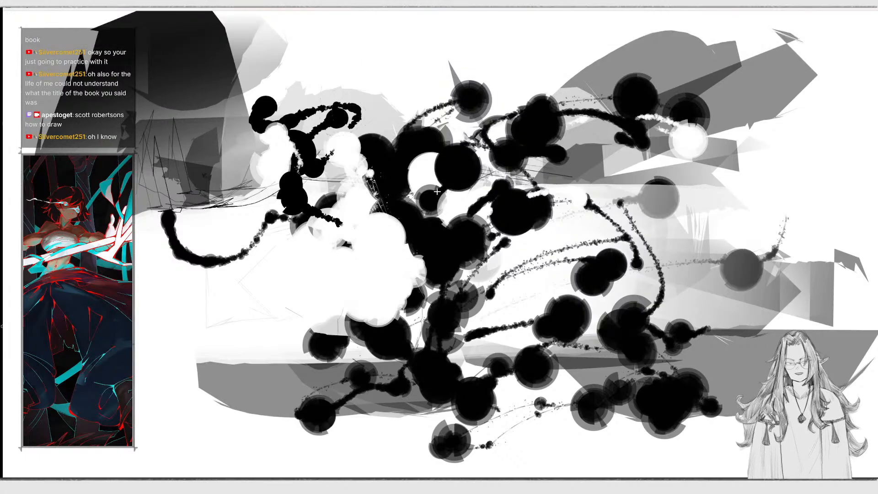
mouse_move(446, 181)
left_mouse_down()
mouse_move(477, 171)
mouse_move(468, 189)
mouse_move(495, 199)
left_mouse_up()
key("ctrl+z")
mouse_move(462, 224)
left_mouse_down()
mouse_move(485, 212)
mouse_move(460, 214)
left_mouse_up()
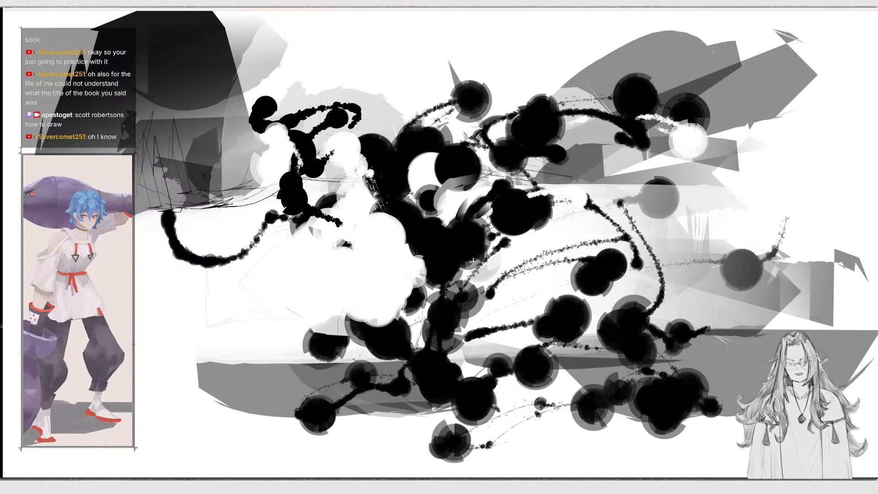
mouse_move(463, 284)
left_mouse_down()
mouse_move(527, 243)
mouse_move(471, 307)
mouse_move(534, 225)
mouse_move(521, 224)
left_mouse_up()
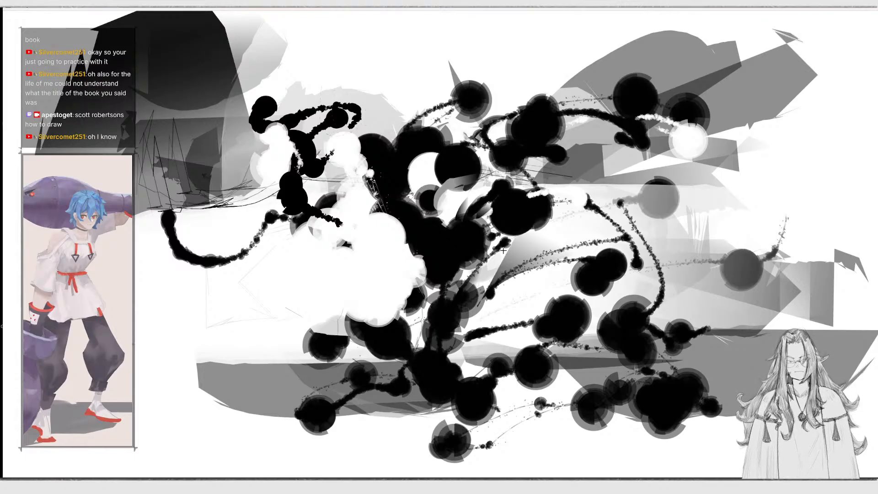
mouse_move(462, 328)
left_mouse_down()
mouse_move(579, 313)
mouse_move(450, 356)
mouse_move(544, 356)
left_mouse_up()
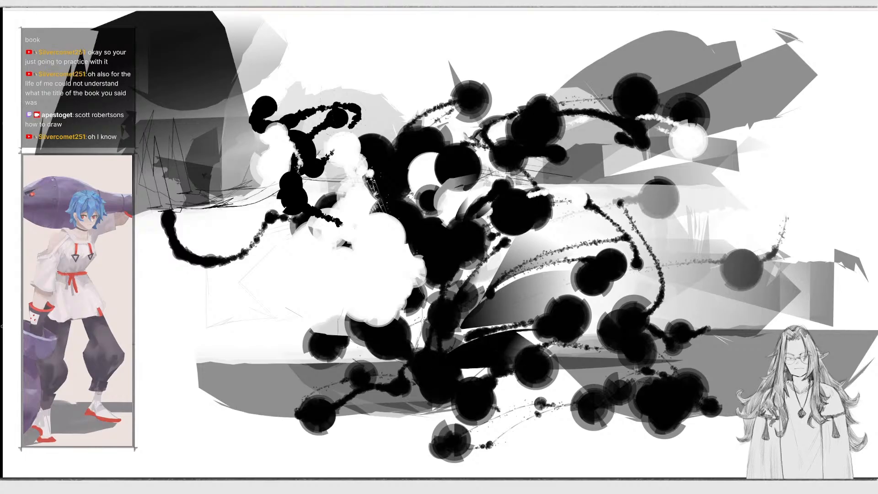
Cut light and dark gradient shapes into the upper and middle parts of the black central column.
mouse_move(410, 188)
left_mouse_down()
mouse_move(431, 209)
mouse_move(441, 192)
mouse_move(434, 197)
mouse_move(431, 173)
mouse_move(421, 186)
mouse_move(430, 174)
left_mouse_up()
mouse_move(364, 153)
left_mouse_down()
mouse_move(385, 274)
mouse_move(366, 169)
mouse_move(376, 215)
mouse_move(395, 198)
mouse_move(354, 215)
mouse_move(411, 128)
mouse_move(359, 165)
left_mouse_up()
mouse_move(402, 187)
left_mouse_down()
mouse_move(365, 168)
mouse_move(396, 141)
mouse_move(394, 122)
mouse_move(384, 155)
left_mouse_up()
left_click_drag(398, 120, 359, 159)
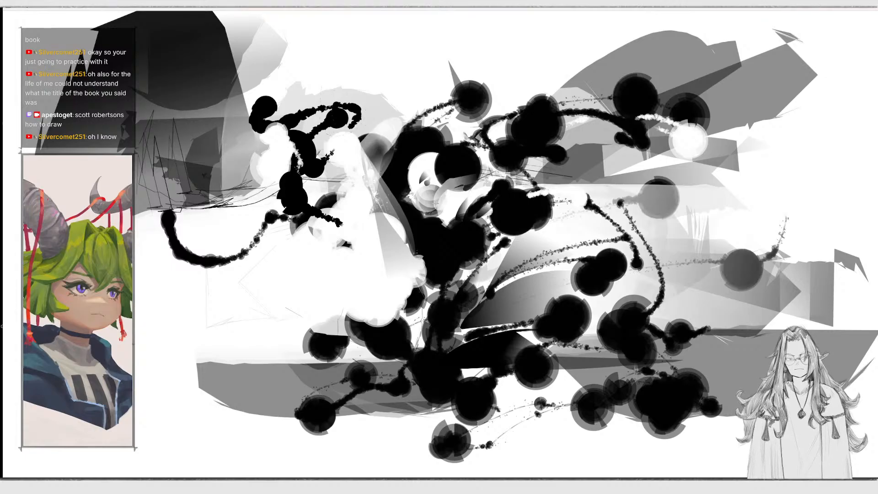
left_click_drag(425, 183, 430, 175)
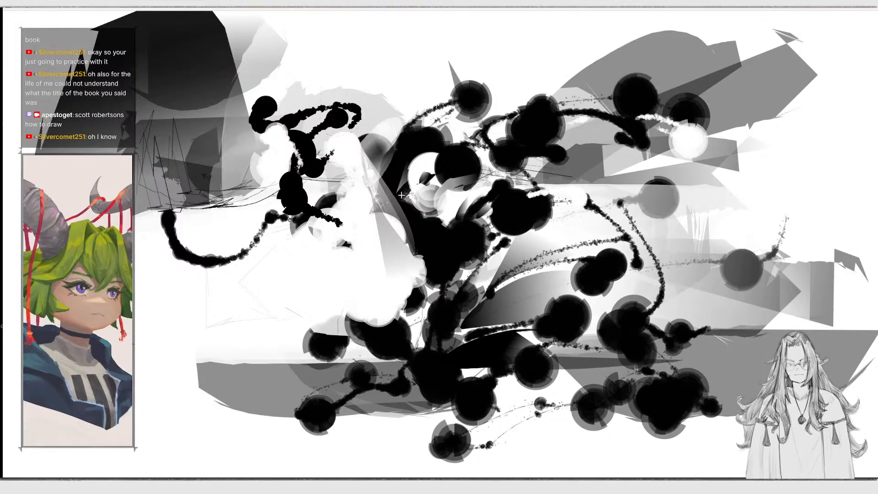
mouse_move(414, 229)
left_mouse_down()
mouse_move(438, 248)
mouse_move(433, 236)
mouse_move(443, 234)
mouse_move(440, 264)
left_mouse_up()
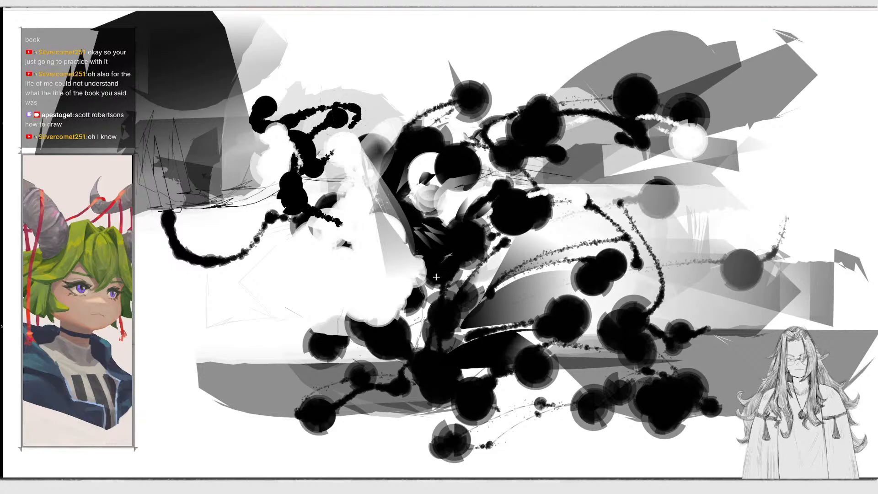
mouse_move(406, 188)
left_mouse_down()
mouse_move(433, 165)
mouse_move(403, 153)
mouse_move(442, 150)
mouse_move(405, 179)
mouse_move(404, 158)
mouse_move(416, 147)
mouse_move(400, 183)
mouse_move(433, 149)
mouse_move(465, 147)
mouse_move(453, 139)
left_mouse_up()
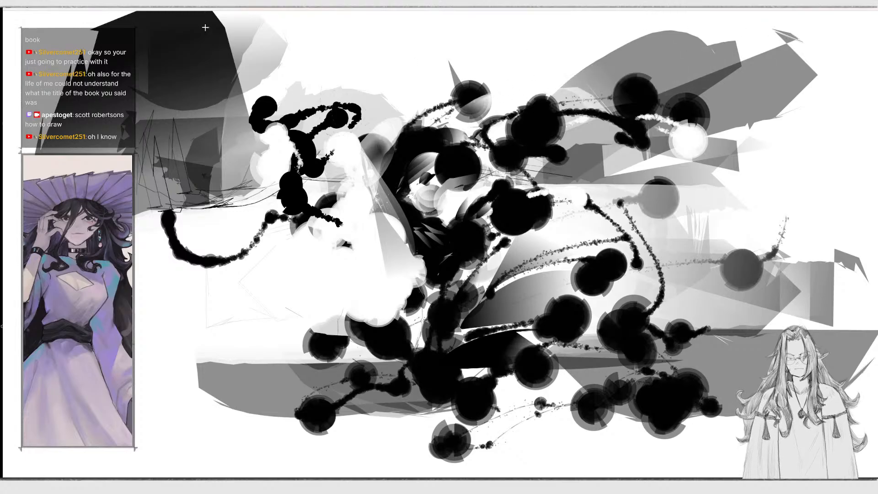
Turn off the Gradient affect and carve solid black and white shapes into the centre and right side of the column.
mouse_move(135, 14)
left_click(131, 30)
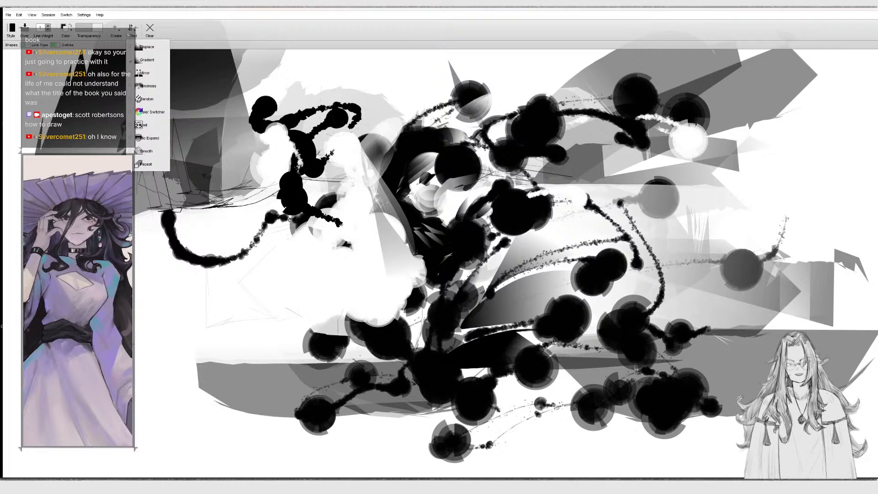
left_click(149, 59)
mouse_move(471, 188)
left_mouse_down()
mouse_move(492, 188)
mouse_move(479, 185)
left_mouse_up()
mouse_move(460, 282)
left_mouse_down()
mouse_move(520, 229)
mouse_move(465, 283)
left_mouse_up()
mouse_move(147, 35)
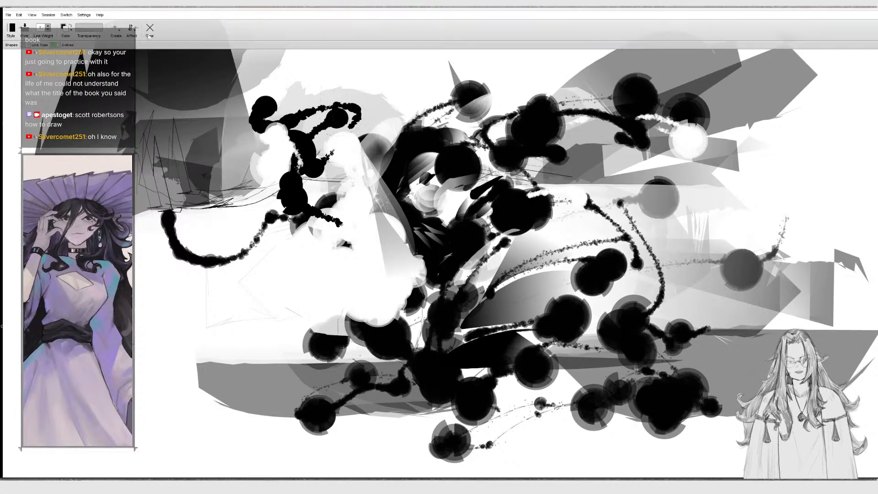
mouse_move(505, 228)
left_mouse_down()
mouse_move(453, 276)
mouse_move(509, 232)
left_mouse_up()
left_click_drag(459, 287, 512, 239)
mouse_move(470, 287)
left_mouse_down()
mouse_move(530, 246)
mouse_move(580, 243)
mouse_move(559, 249)
left_mouse_up()
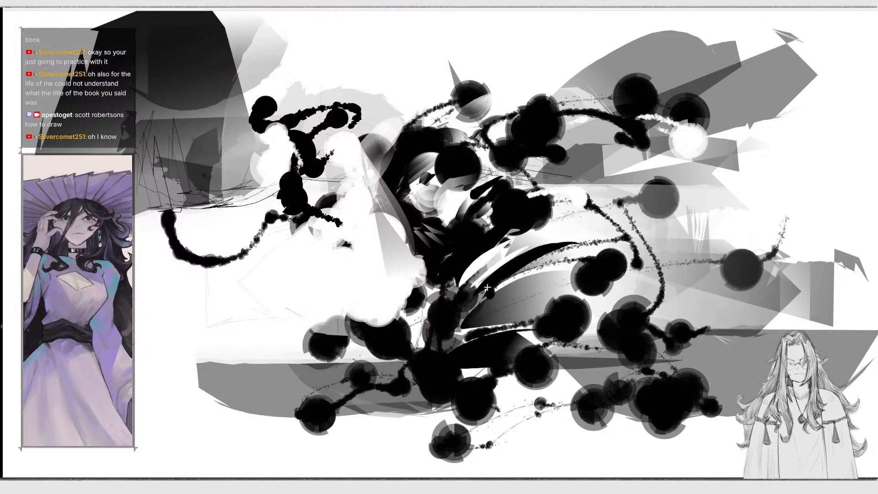
Fill the upper column as a solid black head, cut small white facial slits, and add pointed black ear and collar shapes.
mouse_move(404, 187)
left_mouse_down()
mouse_move(409, 162)
mouse_move(452, 215)
mouse_move(420, 228)
left_mouse_up()
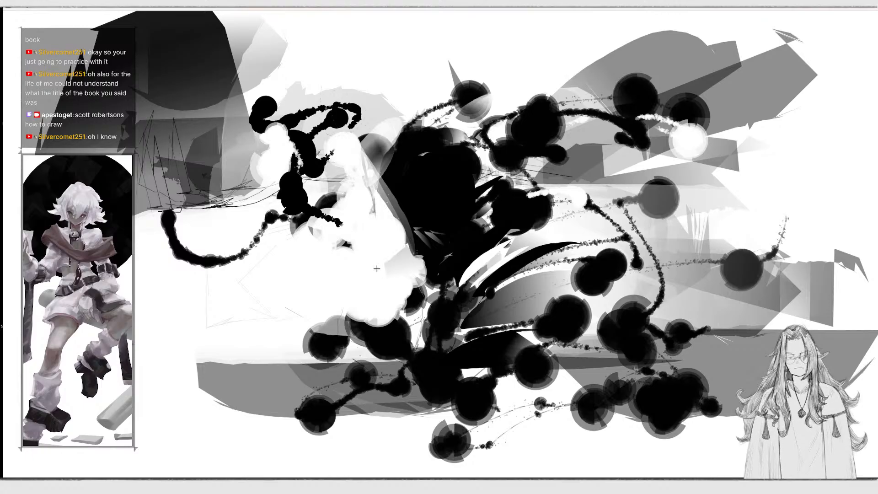
mouse_move(447, 198)
left_mouse_down()
mouse_move(413, 214)
mouse_move(435, 222)
left_mouse_up()
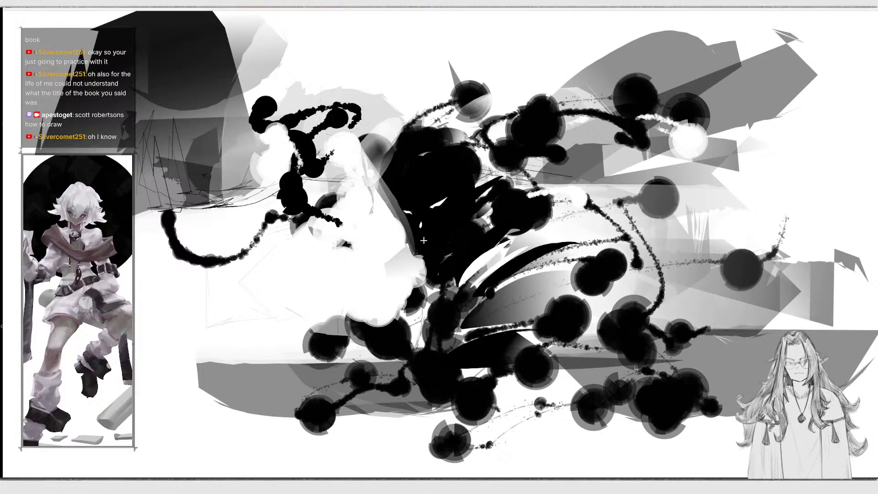
mouse_move(387, 163)
left_mouse_down()
mouse_move(359, 174)
mouse_move(381, 150)
left_mouse_up()
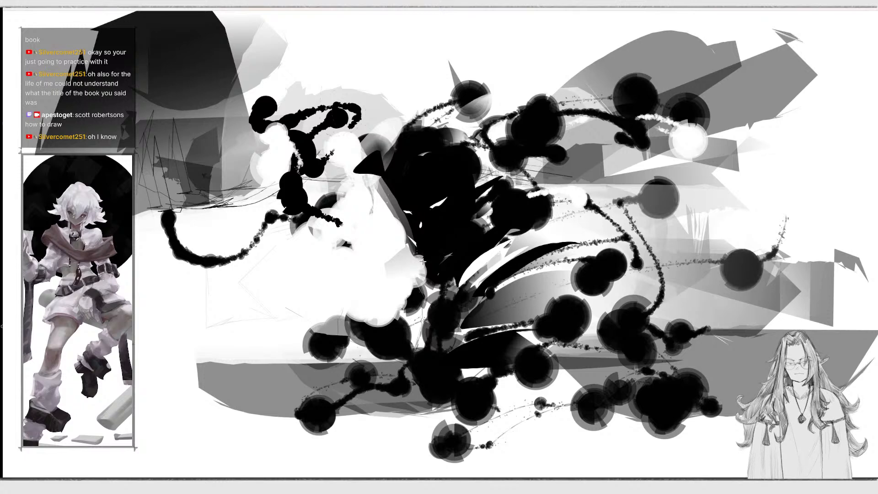
mouse_move(398, 227)
left_mouse_down()
mouse_move(410, 270)
mouse_move(408, 248)
mouse_move(426, 254)
mouse_move(403, 269)
mouse_move(390, 256)
mouse_move(439, 245)
mouse_move(401, 295)
mouse_move(423, 278)
left_mouse_up()
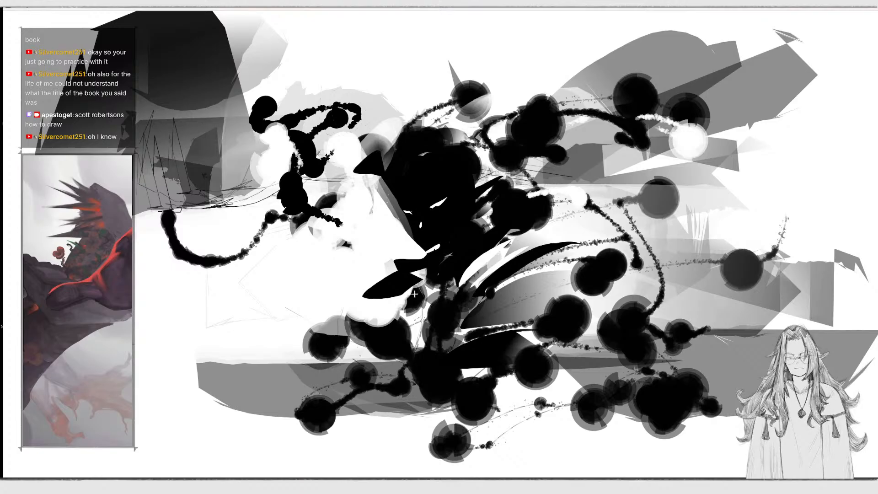
mouse_move(504, 240)
left_mouse_down()
mouse_move(553, 259)
mouse_move(462, 278)
left_mouse_up()
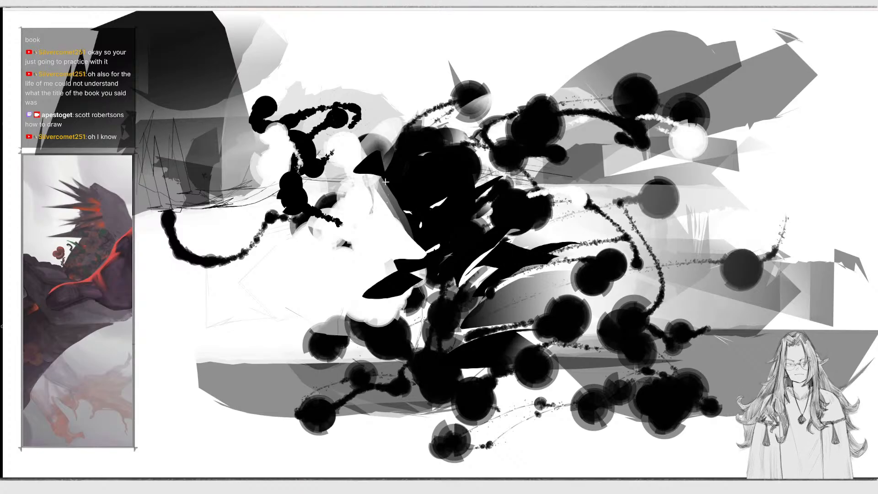
Add black hair strands beside the face and trim the jaw and neck edge with white.
mouse_move(401, 195)
left_mouse_down()
mouse_move(368, 213)
mouse_move(397, 192)
mouse_move(388, 207)
mouse_move(385, 183)
left_mouse_up()
mouse_move(384, 183)
left_mouse_down()
mouse_move(378, 209)
mouse_move(393, 187)
left_mouse_up()
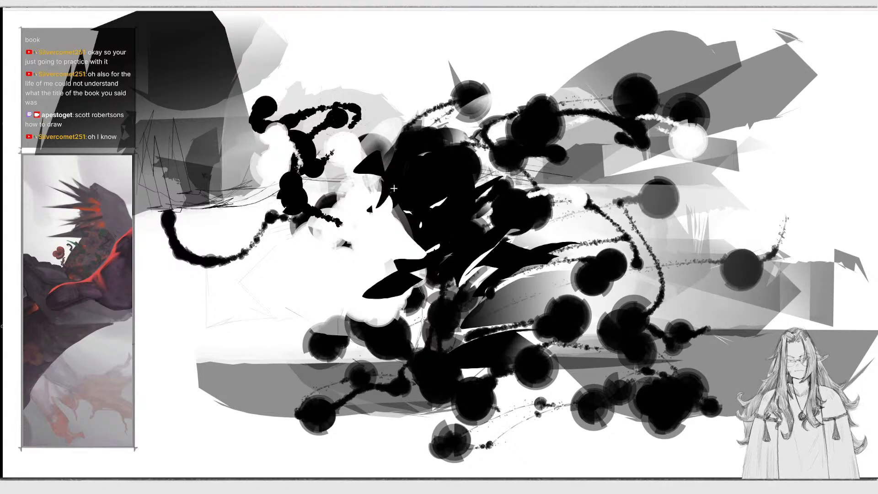
left_click_drag(406, 235, 411, 254)
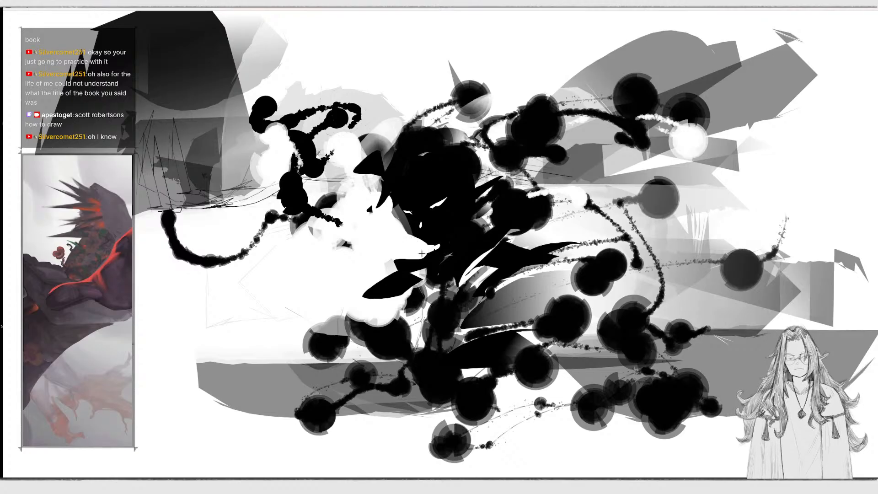
Block in the figure's body with large black arm and leg shapes and white cut-outs around the shoulder and torso.
left_click_drag(491, 206, 550, 185)
mouse_move(393, 260)
left_mouse_down()
mouse_move(315, 245)
mouse_move(354, 242)
mouse_move(394, 263)
mouse_move(409, 365)
mouse_move(416, 302)
mouse_move(399, 369)
mouse_move(427, 297)
mouse_move(361, 358)
mouse_move(320, 418)
mouse_move(386, 402)
left_mouse_up()
mouse_move(478, 311)
left_mouse_down()
mouse_move(515, 321)
mouse_move(491, 317)
left_mouse_up()
mouse_move(498, 341)
left_mouse_down()
mouse_move(539, 430)
mouse_move(559, 321)
left_mouse_up()
mouse_move(471, 400)
left_mouse_down()
mouse_move(503, 379)
mouse_move(544, 446)
left_mouse_up()
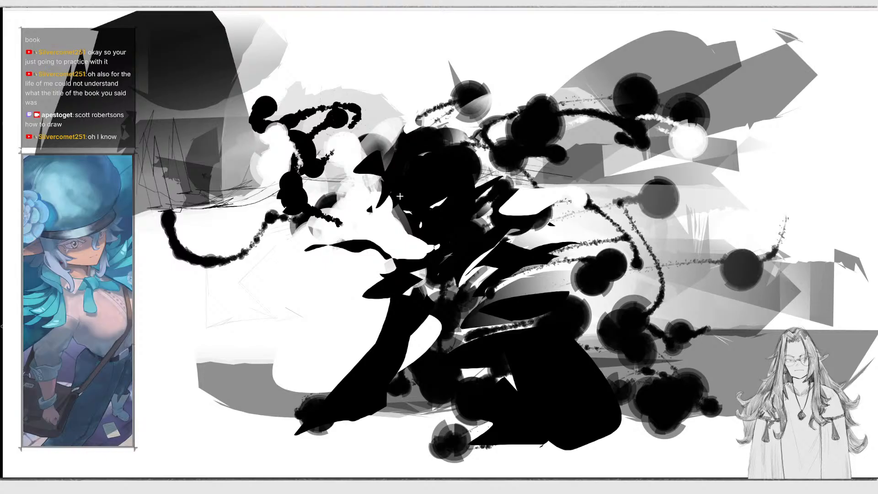
Shape the figure's hair with pointed black locks, undoing one stroke, and clean up the area beside the head with white.
left_click_drag(398, 195, 397, 191)
key("ctrl+z")
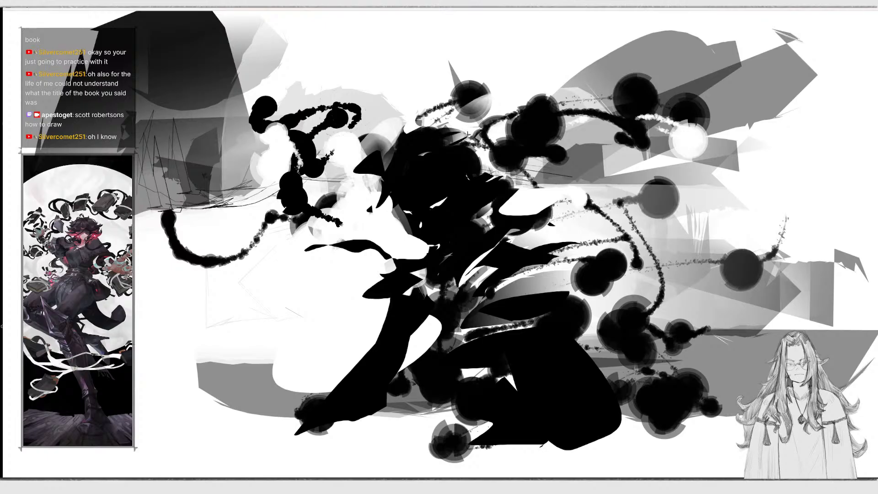
mouse_move(427, 140)
left_mouse_down()
mouse_move(481, 113)
mouse_move(480, 157)
mouse_move(509, 178)
left_mouse_up()
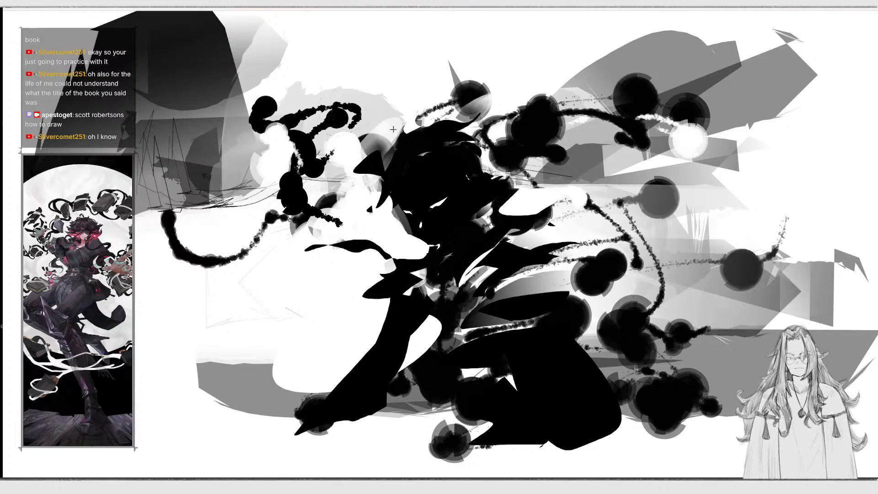
mouse_move(392, 159)
left_mouse_down()
mouse_move(397, 136)
mouse_move(330, 129)
mouse_move(384, 151)
mouse_move(408, 136)
mouse_move(397, 128)
mouse_move(395, 162)
left_mouse_up()
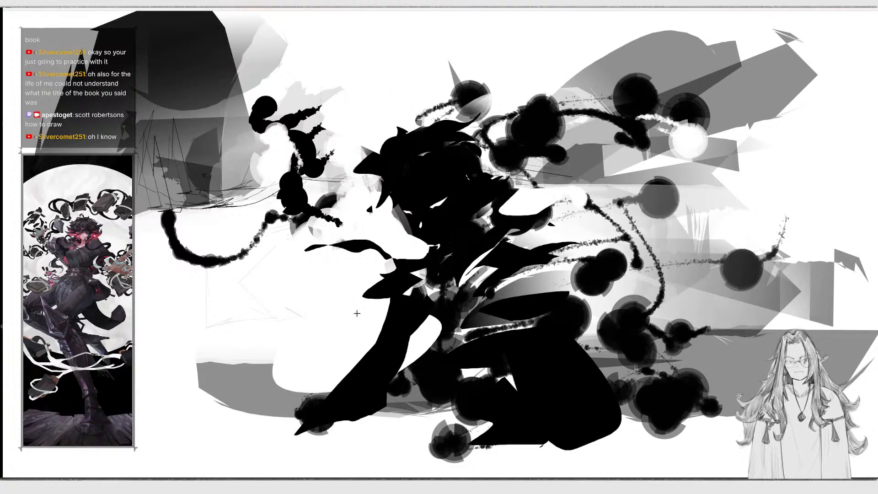
Draw a small hand from black finger shapes and cut white slits into the black forearm.
mouse_move(315, 308)
left_mouse_down()
mouse_move(340, 315)
mouse_move(314, 312)
mouse_move(303, 327)
mouse_move(333, 318)
mouse_move(333, 349)
mouse_move(307, 329)
mouse_move(287, 355)
mouse_move(298, 345)
left_mouse_up()
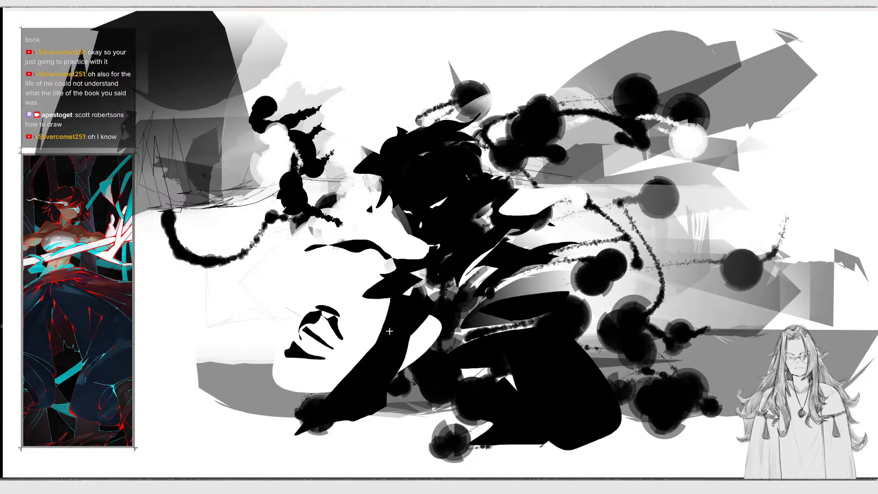
left_click_drag(424, 317, 441, 324)
mouse_move(407, 350)
left_mouse_down()
mouse_move(420, 348)
mouse_move(423, 388)
mouse_move(407, 365)
mouse_move(408, 395)
left_mouse_up()
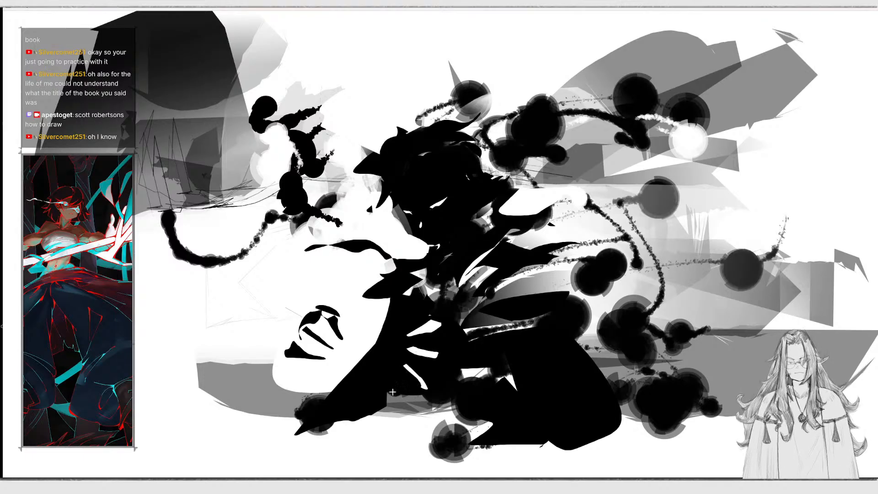
Add black folds and sweeping strands around the hand, shoulder and sleeve, undoing the last stroke.
mouse_move(366, 324)
left_mouse_down()
mouse_move(383, 323)
mouse_move(366, 376)
mouse_move(361, 325)
mouse_move(351, 363)
left_mouse_up()
left_click_drag(347, 323, 377, 308)
left_click_drag(369, 279, 246, 318)
left_click_drag(358, 264, 381, 287)
left_click_drag(256, 316, 237, 345)
mouse_move(248, 367)
left_mouse_down()
mouse_move(249, 382)
mouse_move(281, 416)
left_mouse_up()
left_click_drag(263, 404, 299, 405)
left_click_drag(290, 352, 291, 345)
key("ctrl+z")
Extend the lower body into a wide solid black cloak reaching the bottom of the canvas.
mouse_move(274, 396)
left_mouse_down()
mouse_move(331, 400)
mouse_move(386, 388)
mouse_move(379, 431)
left_mouse_up()
mouse_move(355, 402)
left_mouse_down()
mouse_move(433, 394)
mouse_move(296, 471)
left_mouse_up()
mouse_move(329, 420)
left_mouse_down()
mouse_move(251, 473)
mouse_move(612, 397)
mouse_move(567, 372)
left_mouse_up()
left_click_drag(461, 349, 512, 341)
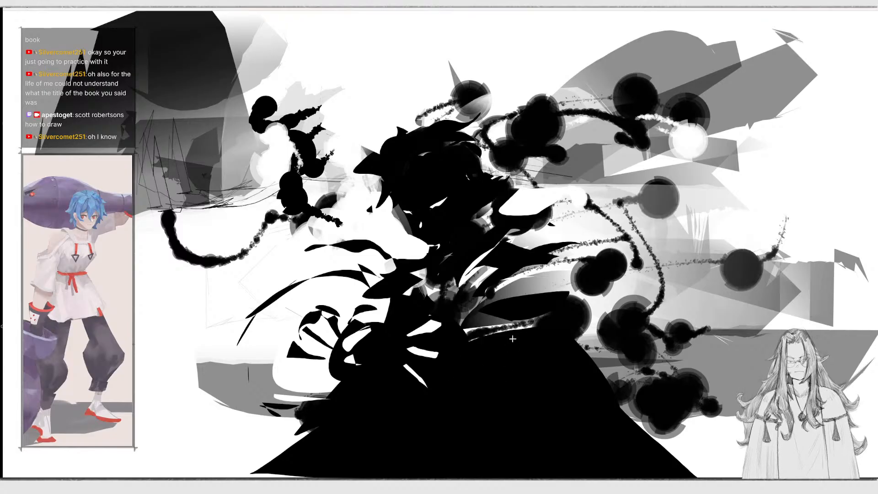
Cut white slashes across the cloak and cover the clutter to the figure's right and the canvas's upper left with white shapes.
mouse_move(469, 324)
left_mouse_down()
mouse_move(504, 347)
mouse_move(571, 296)
left_mouse_up()
mouse_move(615, 259)
left_mouse_down()
mouse_move(604, 288)
mouse_move(647, 344)
mouse_move(735, 168)
mouse_move(695, 247)
left_mouse_up()
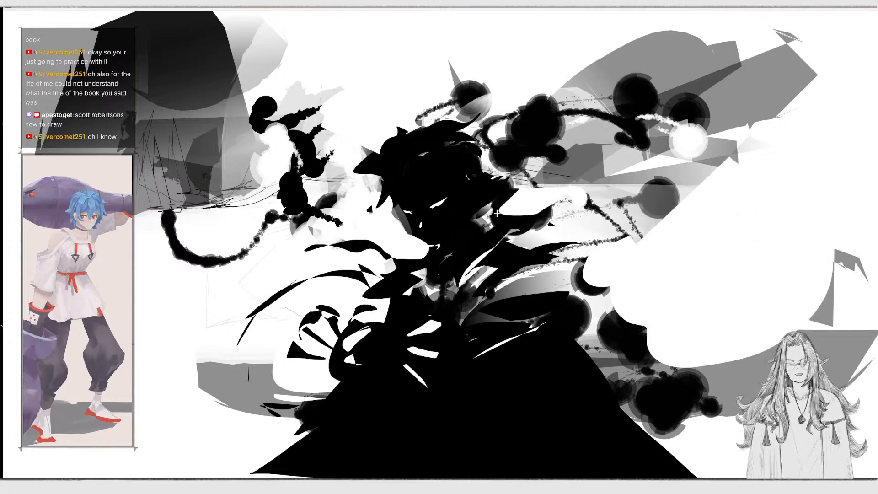
mouse_move(133, 210)
left_mouse_down()
mouse_move(182, 211)
mouse_move(248, 87)
mouse_move(41, 41)
left_mouse_up()
Round out the top of the hair with a black shape and refine the slits of the face.
mouse_move(108, 15)
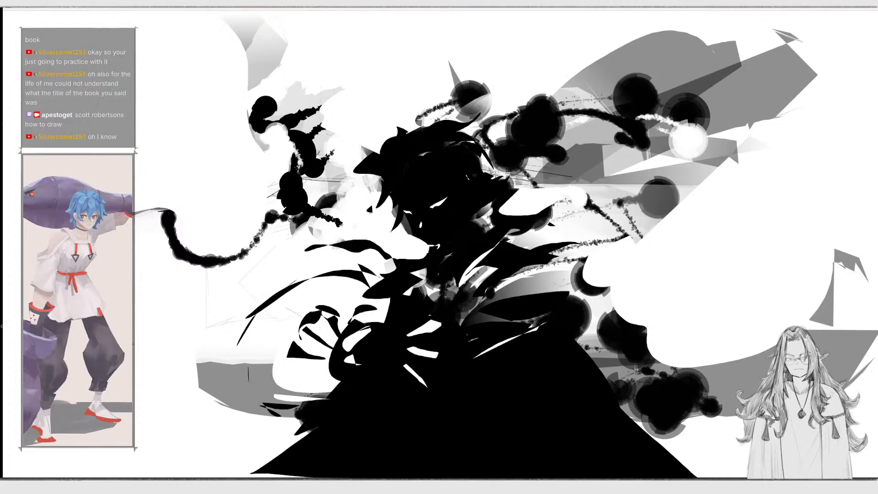
left_click_drag(388, 133, 451, 111)
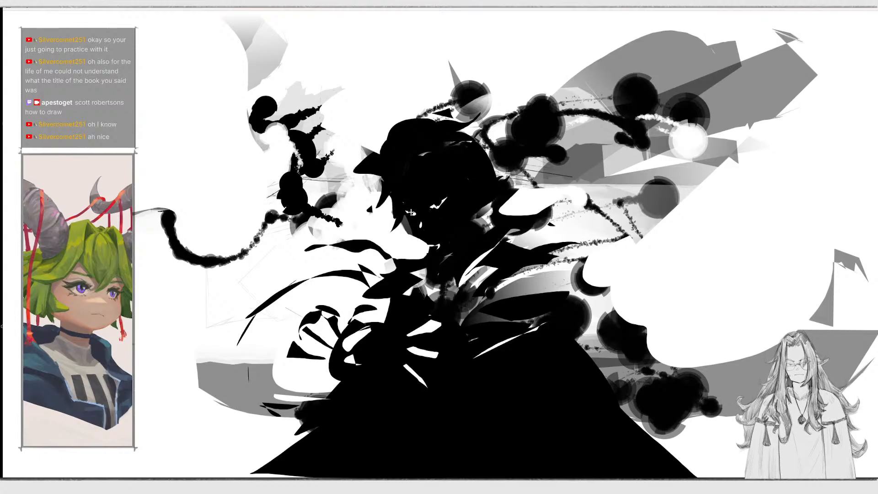
left_click_drag(444, 199, 438, 204)
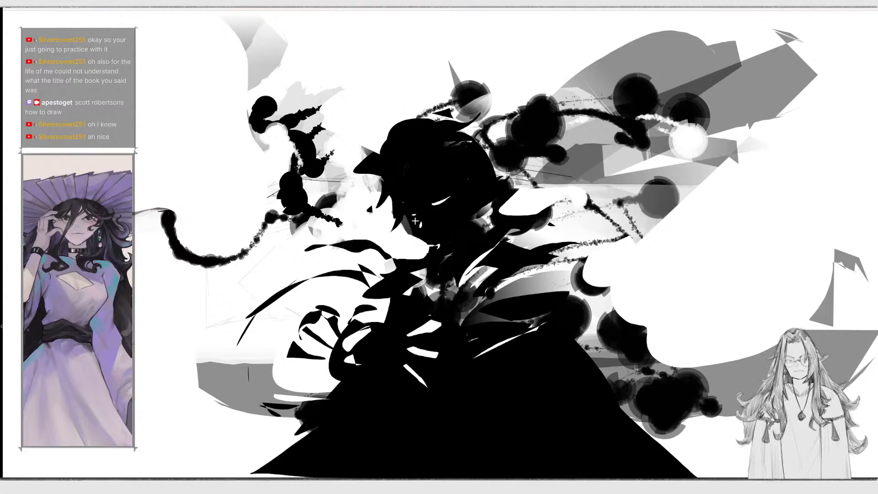
Switch to Mic Shapes and draw jagged solid black forms on the left side of the canvas.
mouse_move(89, 27)
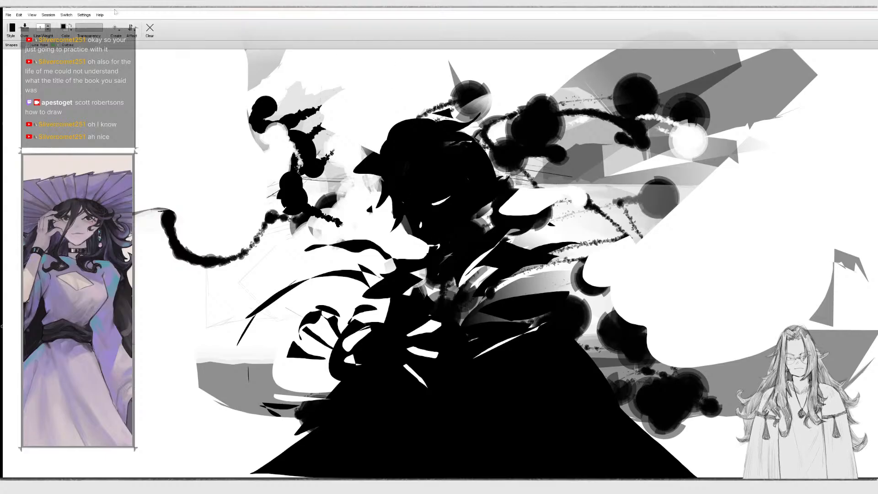
left_click(116, 28)
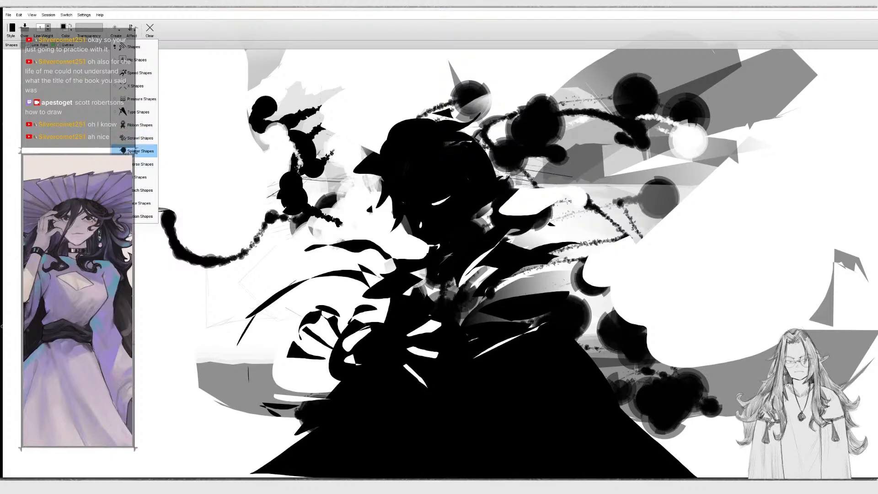
left_click(141, 65)
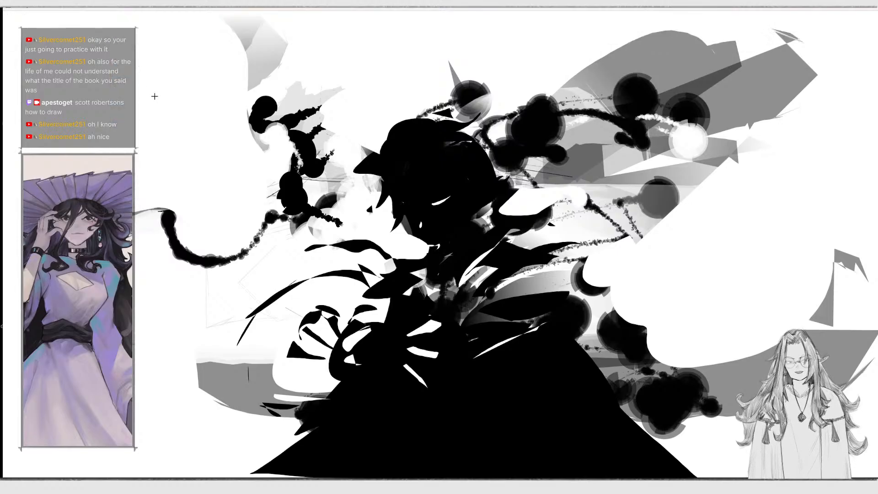
mouse_move(150, 129)
left_mouse_down()
mouse_move(193, 141)
mouse_move(251, 136)
mouse_move(254, 254)
mouse_move(147, 229)
mouse_move(141, 183)
mouse_move(220, 138)
mouse_move(383, 119)
mouse_move(286, 69)
mouse_move(240, 129)
mouse_move(252, 223)
mouse_move(306, 279)
left_mouse_up()
Change the style to line and draw a thin wavy Mic Shapes outline across the upper left.
mouse_move(105, 24)
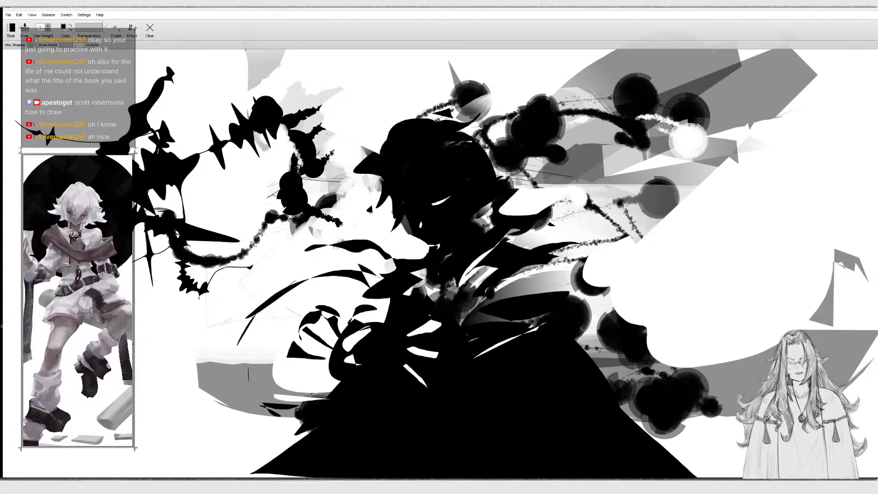
left_click_drag(4, 136, 358, 91)
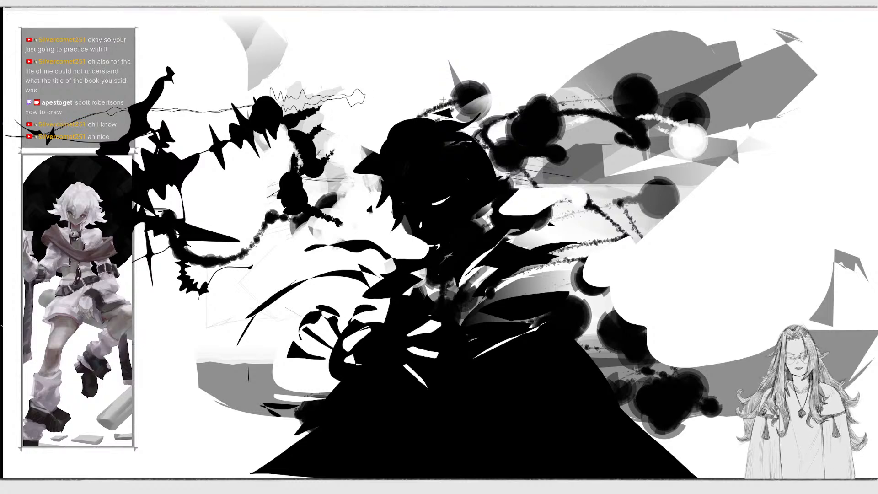
Keep Mic Shapes as the create mode and draw long flowing outlines across the top and around the figure's upper right.
mouse_move(66, 14)
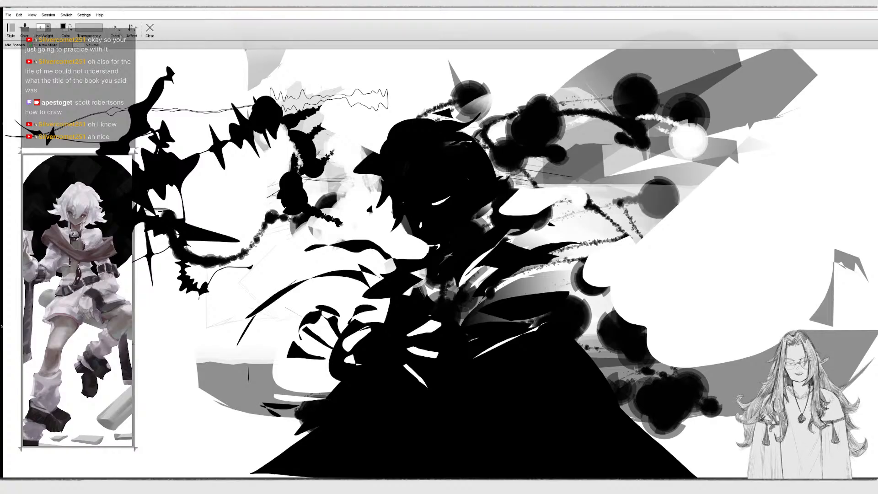
left_click(117, 30)
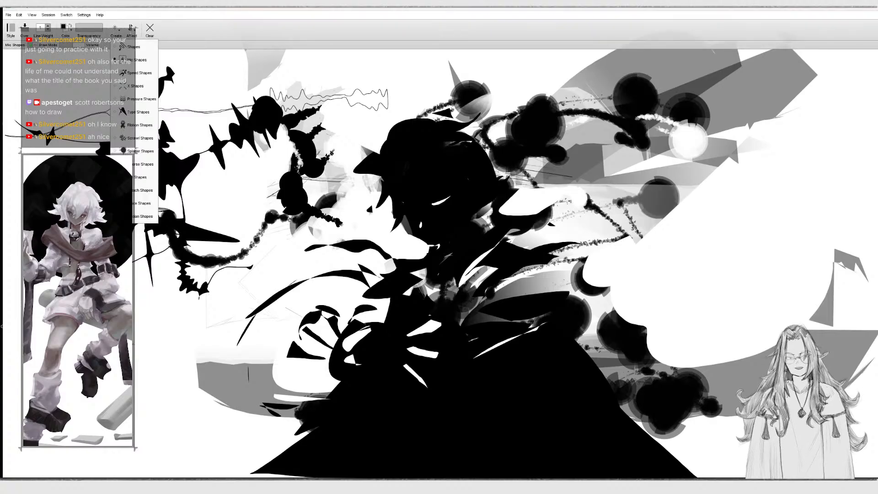
left_click(132, 30)
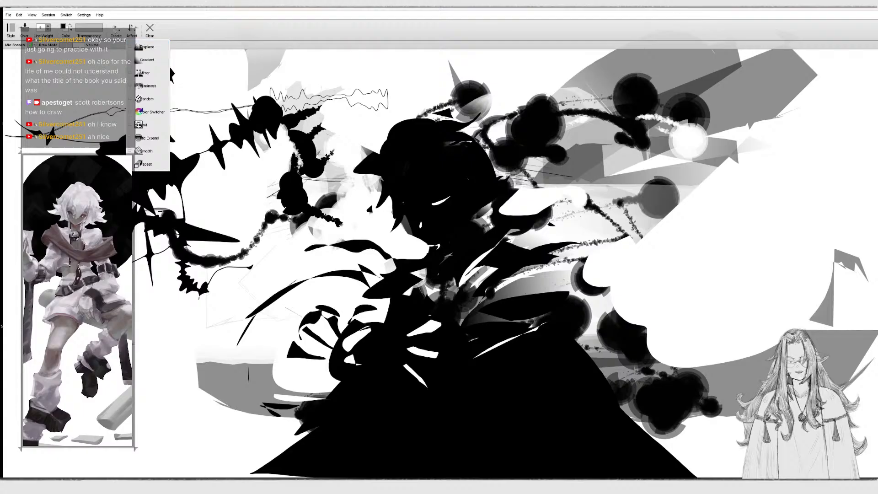
left_click(118, 34)
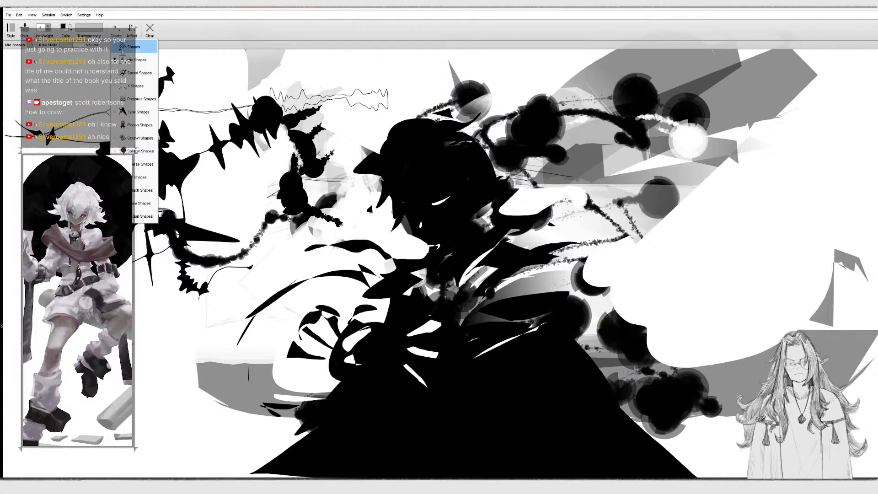
left_click(117, 35)
left_click(119, 58)
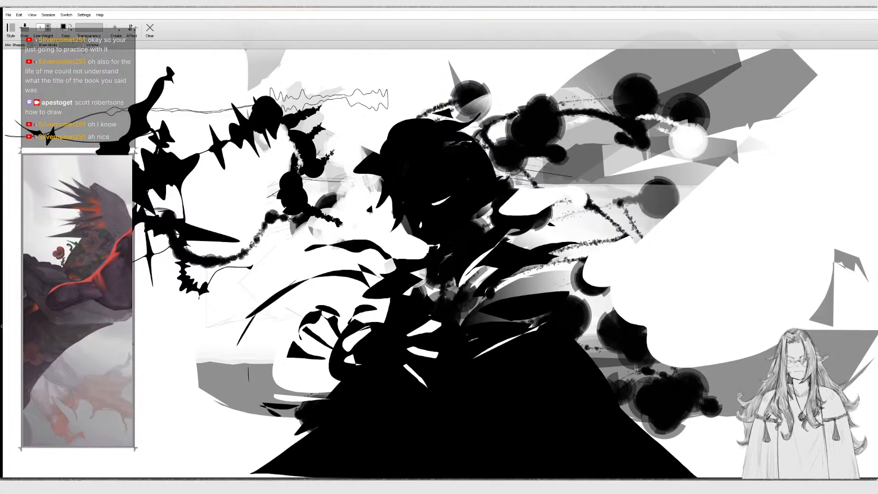
mouse_move(6, 74)
left_mouse_down()
mouse_move(143, 84)
mouse_move(479, 63)
mouse_move(609, 82)
mouse_move(815, 68)
mouse_move(800, 126)
mouse_move(668, 242)
mouse_move(586, 155)
left_mouse_up()
mouse_move(76, 26)
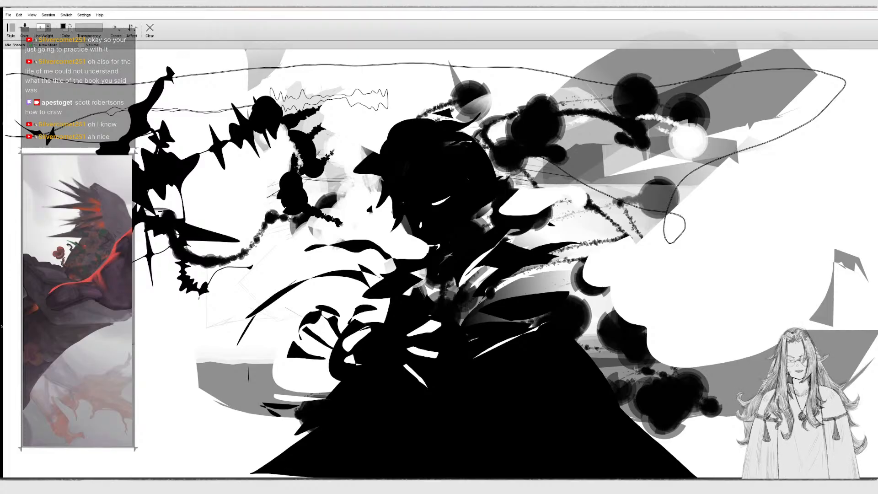
mouse_move(5, 68)
left_mouse_down()
mouse_move(67, 59)
mouse_move(400, 57)
left_mouse_up()
left_click_drag(463, 62, 228, 122)
Draw looping thin Mic Shapes outlines from the upper left corner down the canvas's left side.
mouse_move(104, 15)
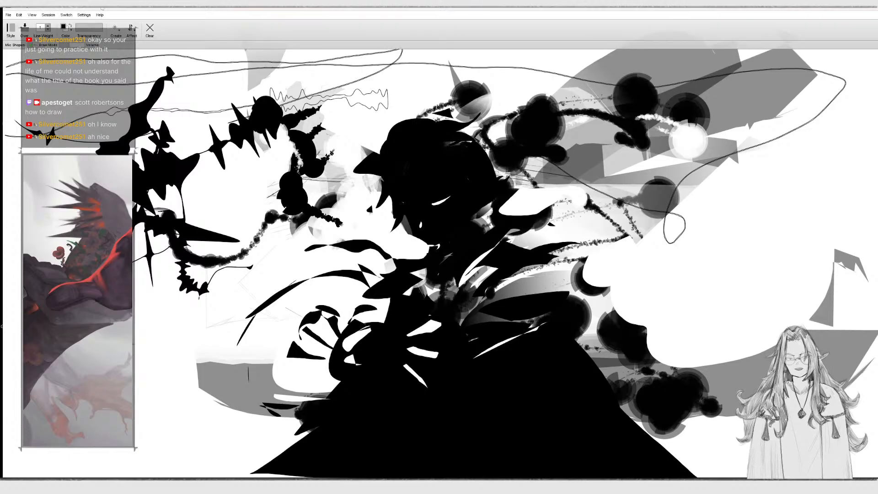
mouse_move(37, 50)
left_mouse_down()
mouse_move(194, 43)
mouse_move(277, 100)
mouse_move(246, 254)
mouse_move(134, 376)
mouse_move(218, 288)
left_mouse_up()
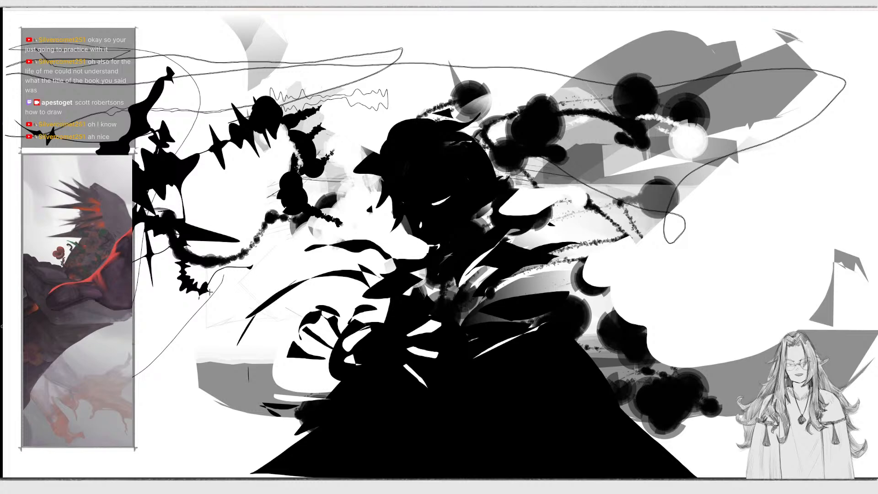
left_click_drag(138, 264, 166, 234)
mouse_move(196, 7)
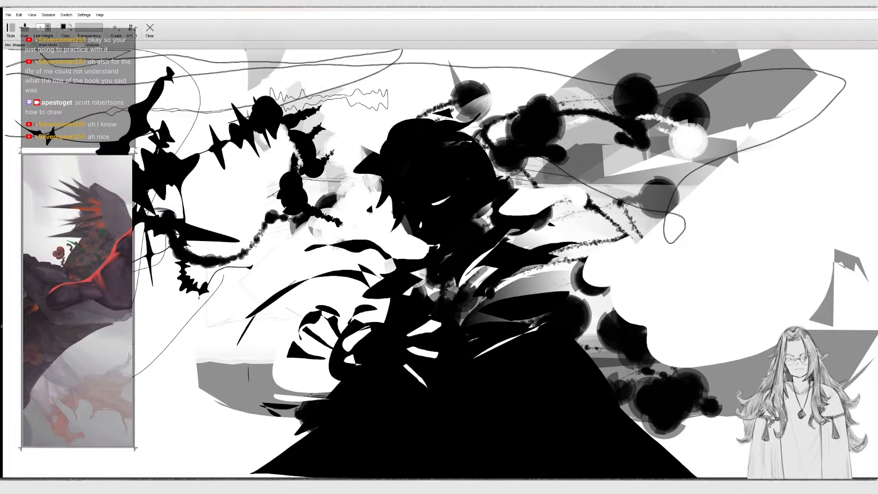
Switch to Speed Shapes and draw thin jagged outlines across the top, over the figure's torso and around its lower left.
left_click(135, 35)
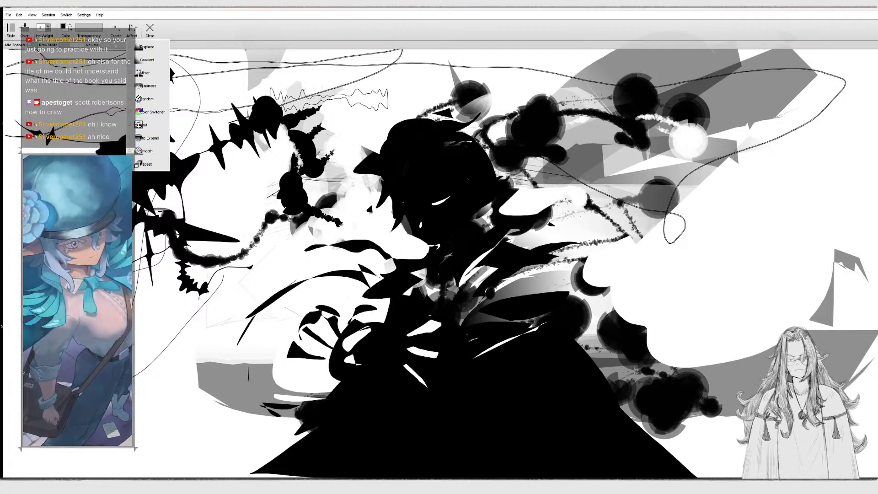
left_click(115, 28)
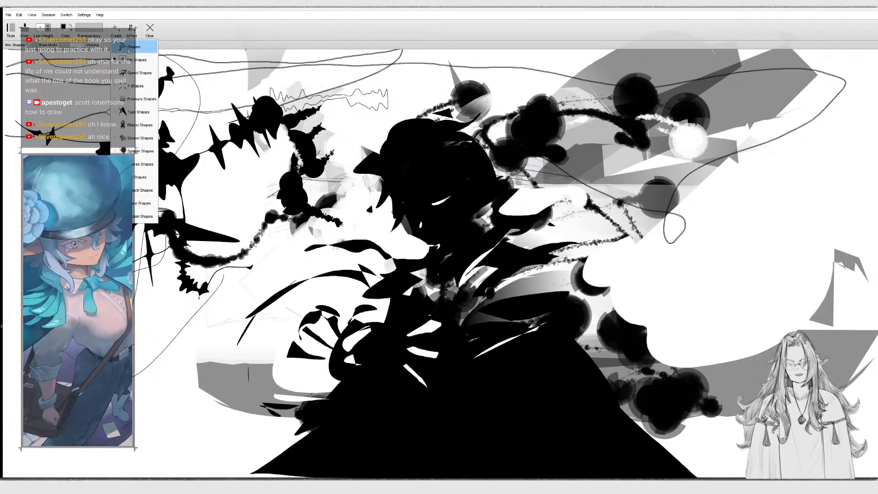
left_click(144, 73)
mouse_move(174, 120)
left_mouse_down()
mouse_move(453, 84)
mouse_move(526, 87)
left_mouse_up()
left_click_drag(395, 238, 414, 243)
mouse_move(526, 247)
left_mouse_down()
mouse_move(618, 231)
mouse_move(589, 266)
left_mouse_up()
left_click_drag(393, 270, 351, 284)
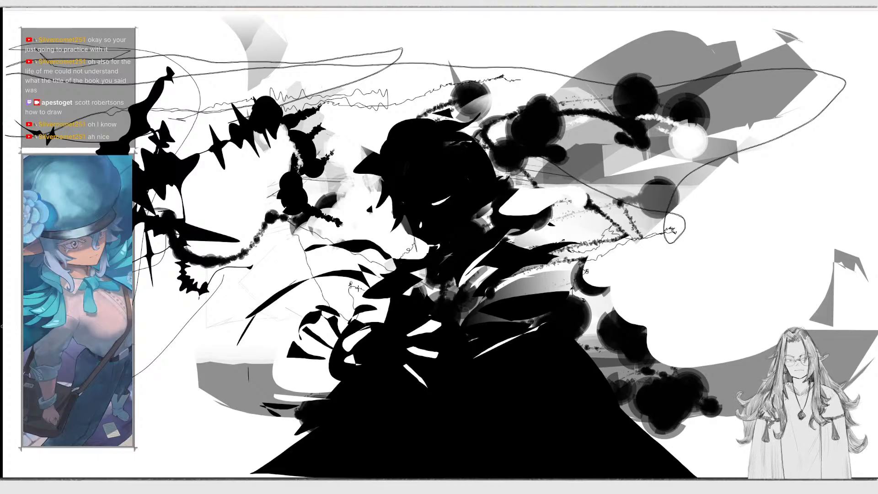
mouse_move(245, 294)
left_mouse_down()
mouse_move(275, 323)
mouse_move(335, 344)
mouse_move(315, 408)
left_mouse_up()
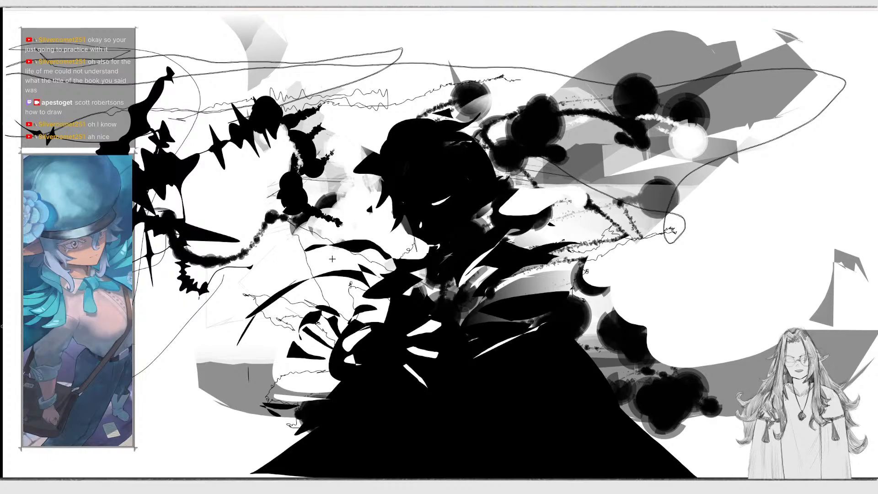
Switch to Splatter Shapes and draw a black blobby stroke above the head, plus white splatter strokes over the head and cloak.
mouse_move(141, 22)
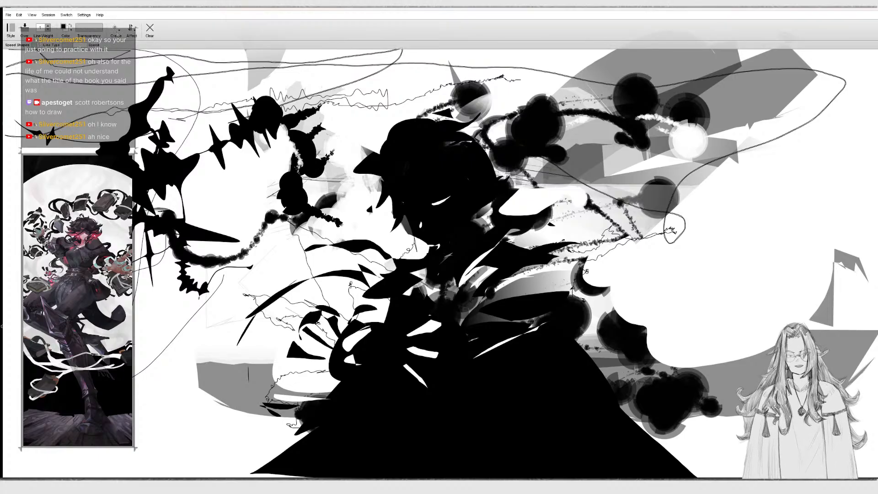
left_click(117, 30)
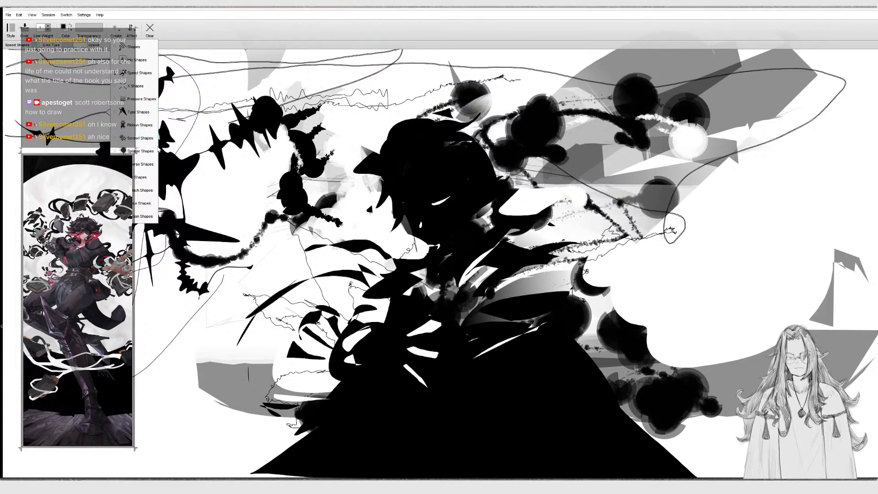
left_click(150, 151)
mouse_move(266, 85)
left_mouse_down()
mouse_move(410, 73)
mouse_move(487, 79)
left_mouse_up()
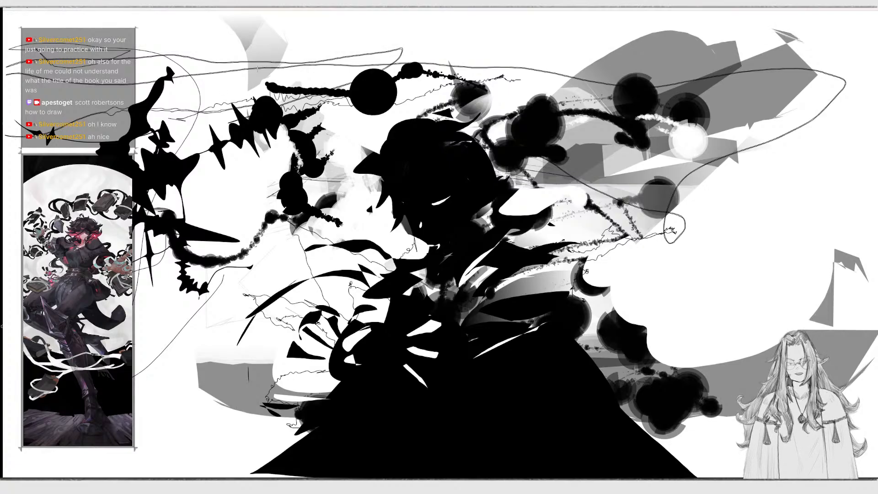
mouse_move(387, 143)
left_mouse_down()
mouse_move(496, 134)
mouse_move(462, 161)
mouse_move(411, 174)
mouse_move(315, 298)
mouse_move(401, 414)
mouse_move(393, 439)
mouse_move(606, 388)
left_mouse_up()
Enable the Displace affect and draw black and white splatter strokes across the figure's torso, cloak and surrounding forms.
mouse_move(246, 10)
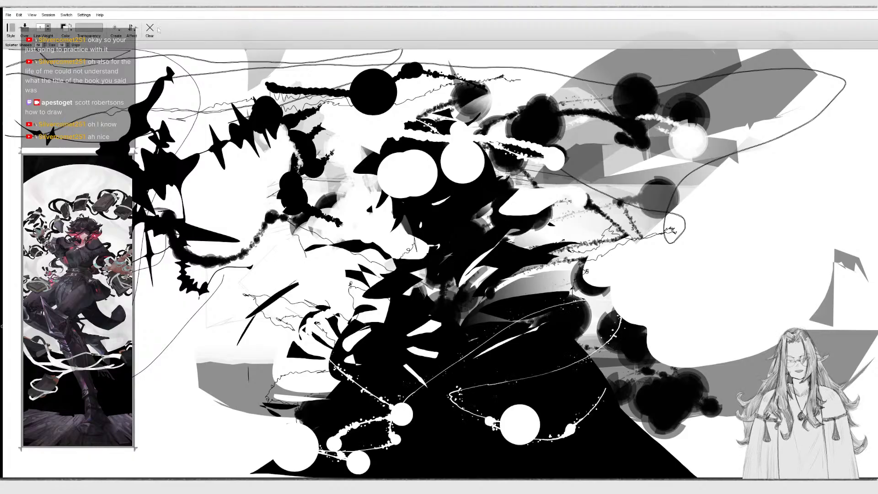
left_click(131, 29)
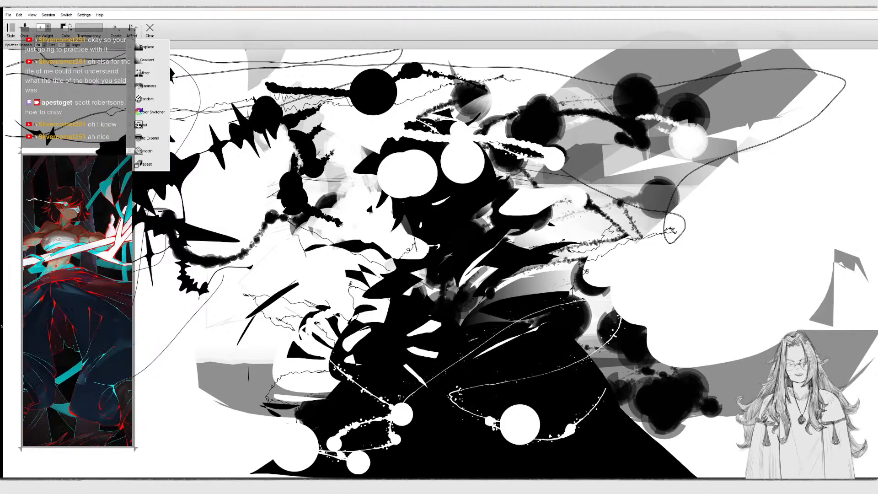
left_click(149, 48)
mouse_move(285, 200)
left_mouse_down()
mouse_move(276, 209)
mouse_move(297, 309)
mouse_move(366, 304)
mouse_move(463, 257)
mouse_move(509, 292)
mouse_move(418, 365)
mouse_move(402, 393)
left_mouse_up()
left_click_drag(383, 318, 346, 330)
left_click_drag(477, 261, 581, 260)
mouse_move(423, 282)
left_mouse_down()
mouse_move(508, 322)
mouse_move(481, 265)
mouse_move(624, 128)
left_mouse_up()
mouse_move(157, 153)
left_mouse_down()
mouse_move(405, 386)
mouse_move(594, 319)
left_mouse_up()
Try further displaced splatter strokes over the figure's torso and undo each one.
left_click_drag(451, 289, 678, 243)
key("ctrl+z")
mouse_move(338, 247)
left_mouse_down()
mouse_move(572, 274)
mouse_move(601, 339)
left_mouse_up()
key("ctrl+z")
mouse_move(414, 232)
left_mouse_down()
mouse_move(494, 350)
mouse_move(523, 318)
left_mouse_up()
key("ctrl+z")
left_click_drag(324, 284, 431, 320)
key("ctrl+z")
Add the Gradient affect and draw long splatter strokes from the left side across the figure's head and torso.
mouse_move(162, 351)
left_mouse_down()
mouse_move(254, 242)
mouse_move(517, 226)
left_mouse_up()
mouse_move(297, 15)
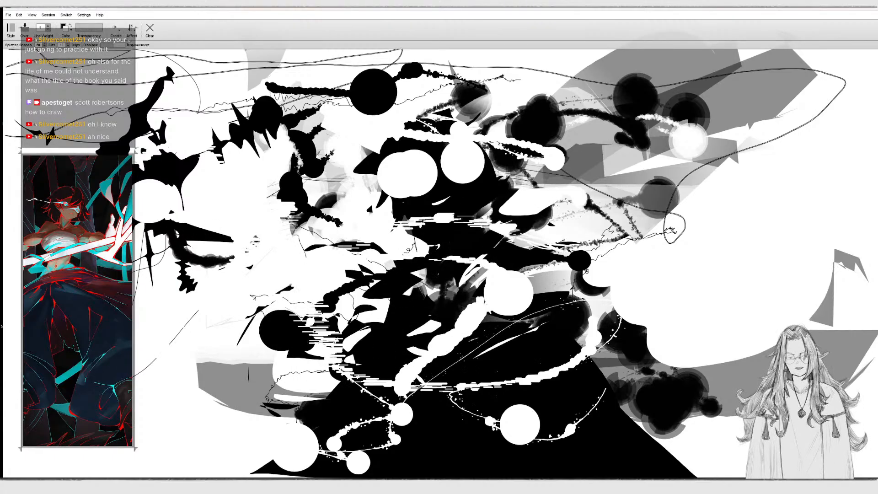
left_click(129, 35)
left_click(144, 61)
mouse_move(170, 108)
left_mouse_down()
mouse_move(265, 101)
mouse_move(487, 166)
left_mouse_up()
left_click_drag(158, 270, 514, 180)
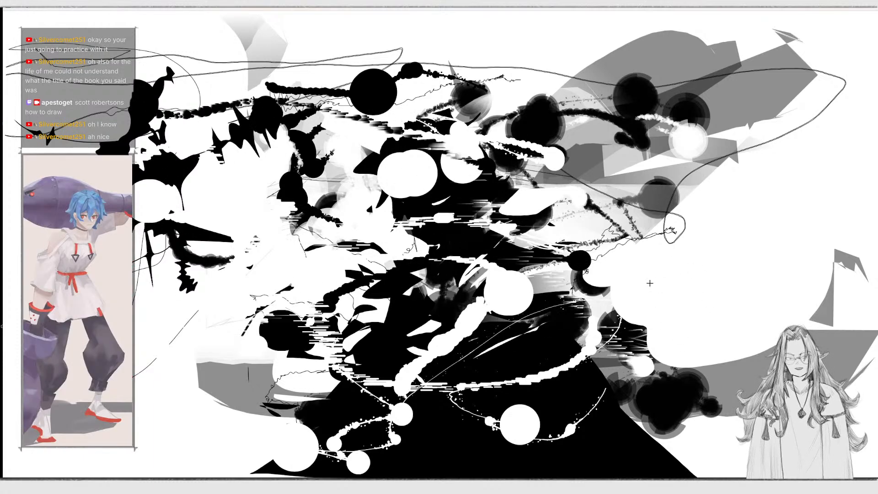
Break up the figure with more black and white splatter strokes across its torso, upper edge and right side.
left_click_drag(270, 320, 570, 313)
mouse_move(629, 198)
left_mouse_down()
mouse_move(611, 181)
mouse_move(500, 176)
mouse_move(483, 223)
left_mouse_up()
mouse_move(517, 258)
left_mouse_down()
mouse_move(412, 315)
mouse_move(567, 315)
left_mouse_up()
mouse_move(489, 220)
left_mouse_down()
mouse_move(435, 229)
mouse_move(560, 190)
mouse_move(762, 182)
left_mouse_up()
mouse_move(590, 235)
left_mouse_down()
mouse_move(732, 223)
mouse_move(800, 228)
left_mouse_up()
left_click_drag(452, 284, 579, 279)
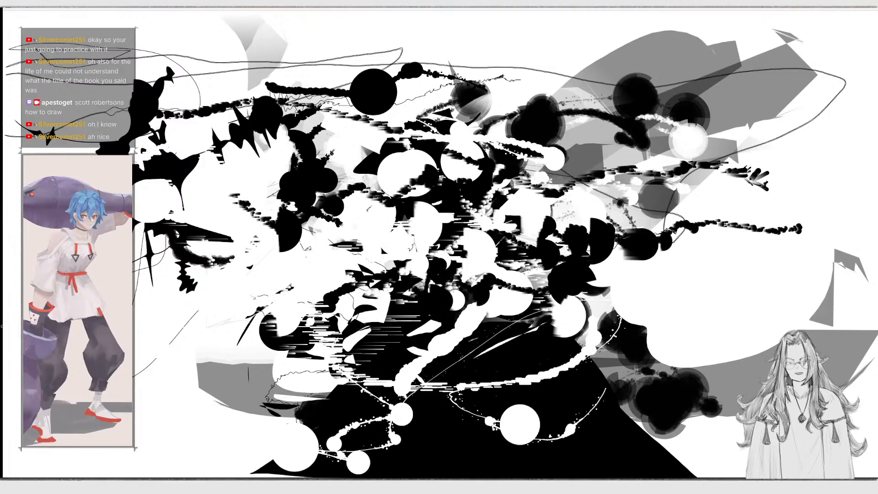
mouse_move(411, 161)
left_mouse_down()
mouse_move(429, 153)
mouse_move(350, 151)
mouse_move(389, 172)
mouse_move(446, 105)
mouse_move(498, 91)
mouse_move(666, 101)
left_mouse_up()
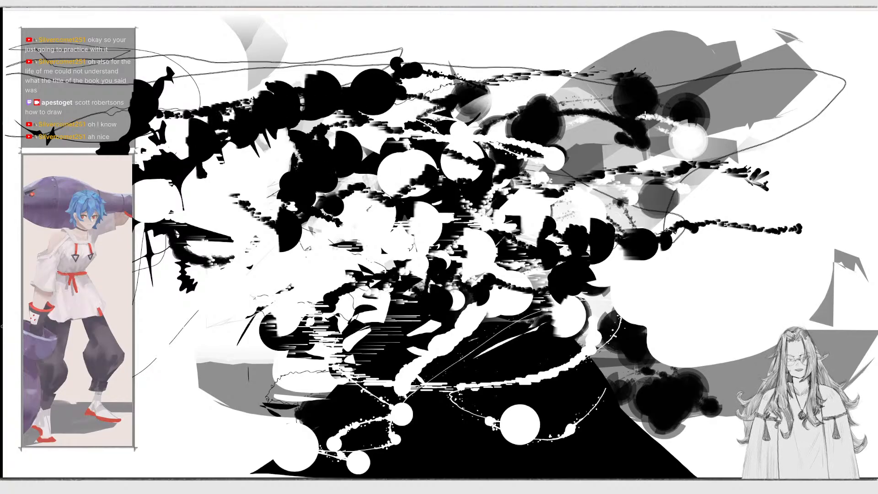
mouse_move(472, 188)
left_mouse_down()
mouse_move(675, 217)
mouse_move(572, 224)
left_mouse_up()
mouse_move(510, 327)
left_mouse_down()
mouse_move(567, 350)
mouse_move(420, 326)
mouse_move(629, 321)
left_mouse_up()
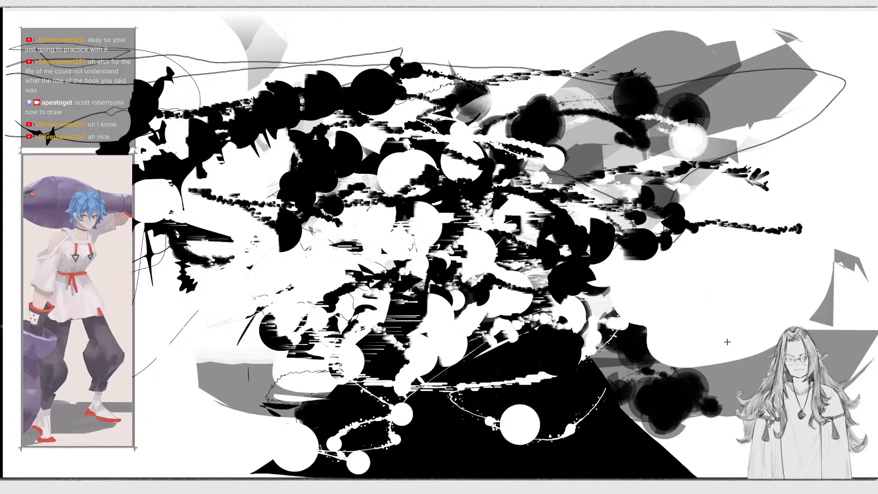
Switch to Pull Shapes and place pulled shapes across the composition's upper left, center and lower left.
left_click(115, 28)
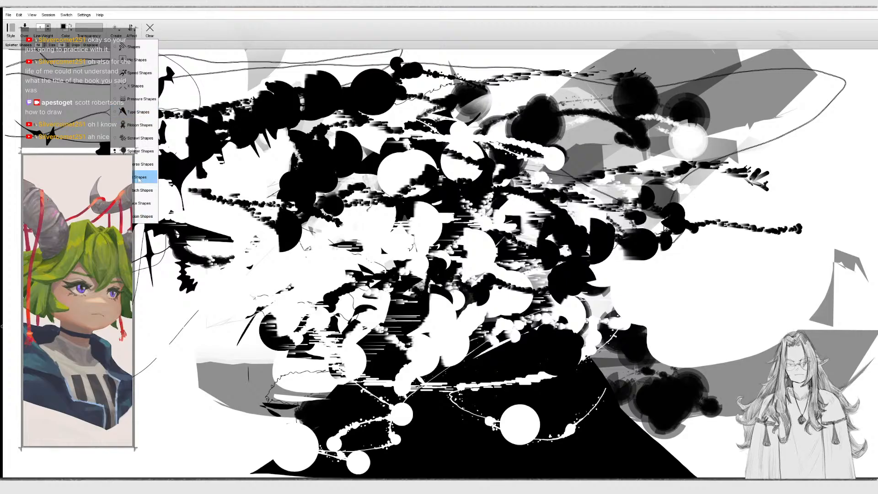
left_click(145, 178)
mouse_move(275, 159)
left_mouse_down()
mouse_move(371, 140)
mouse_move(349, 186)
left_mouse_up()
mouse_move(441, 137)
left_mouse_down()
mouse_move(533, 166)
mouse_move(389, 212)
mouse_move(330, 270)
mouse_move(255, 317)
mouse_move(283, 305)
mouse_move(289, 277)
mouse_move(534, 177)
mouse_move(628, 263)
mouse_move(407, 232)
mouse_move(375, 244)
left_mouse_up()
mouse_move(117, 145)
left_mouse_down()
mouse_move(151, 151)
mouse_move(246, 212)
mouse_move(194, 293)
mouse_move(273, 338)
mouse_move(256, 419)
mouse_move(419, 247)
left_mouse_up()
mouse_move(361, 239)
left_mouse_down()
mouse_move(361, 264)
mouse_move(339, 249)
mouse_move(379, 239)
left_mouse_up()
left_click_drag(286, 312, 250, 313)
left_click_drag(316, 323, 339, 293)
Place more Pull Shapes from the lower center up through the composition's upper right.
left_click_drag(433, 338, 457, 348)
left_click_drag(447, 324, 487, 312)
left_click_drag(463, 262, 507, 275)
mouse_move(499, 240)
left_mouse_down()
mouse_move(527, 205)
mouse_move(600, 218)
left_mouse_up()
left_click_drag(592, 140, 614, 142)
left_click_drag(560, 151, 598, 152)
left_click_drag(580, 82, 631, 69)
left_click_drag(478, 142, 485, 149)
Layer Pull Shapes of varied sizes over the central mass and down toward the lower left.
left_click_drag(384, 112, 463, 174)
left_click_drag(419, 201, 435, 218)
left_click_drag(444, 239, 366, 249)
left_click_drag(402, 211, 375, 219)
mouse_move(394, 256)
left_mouse_down()
mouse_move(414, 263)
mouse_move(361, 228)
left_mouse_up()
left_click_drag(437, 342, 394, 340)
left_click_drag(473, 281, 488, 288)
left_click_drag(429, 286, 389, 304)
mouse_move(421, 326)
left_mouse_down()
mouse_move(451, 336)
mouse_move(423, 357)
left_mouse_up()
mouse_move(339, 405)
left_mouse_down()
mouse_move(286, 398)
mouse_move(302, 420)
left_mouse_up()
mouse_move(316, 183)
left_mouse_down()
mouse_move(350, 189)
mouse_move(341, 217)
left_mouse_up()
left_click_drag(344, 154, 352, 152)
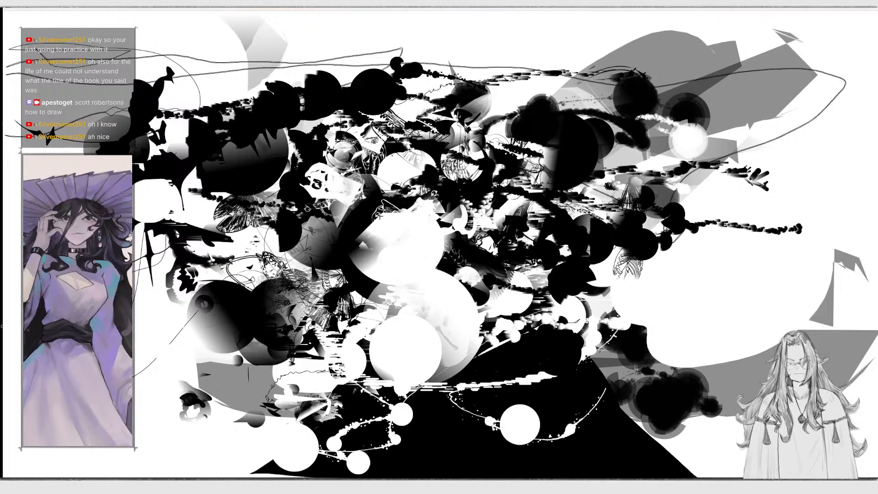
Add small Pull Shapes around the former head area and along the composition's upper center.
left_click_drag(376, 208, 363, 203)
left_click_drag(350, 163, 362, 178)
left_click_drag(417, 160, 394, 150)
left_click_drag(441, 145, 500, 145)
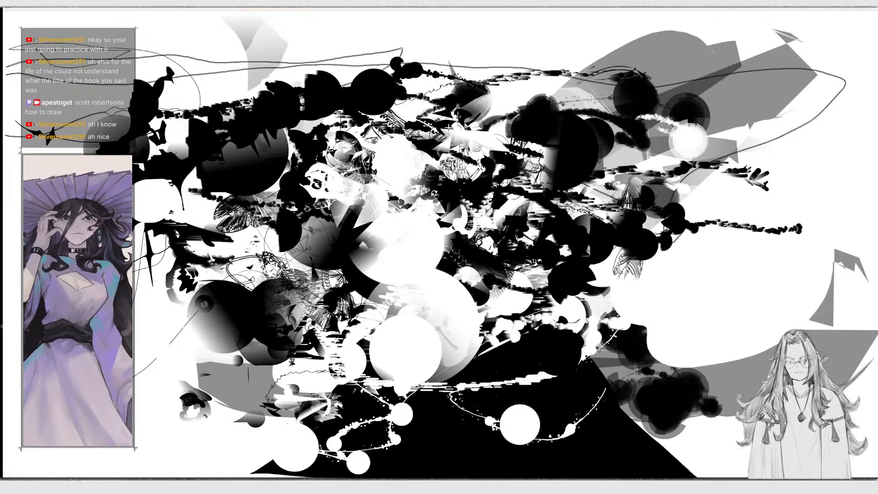
left_click_drag(476, 94, 462, 112)
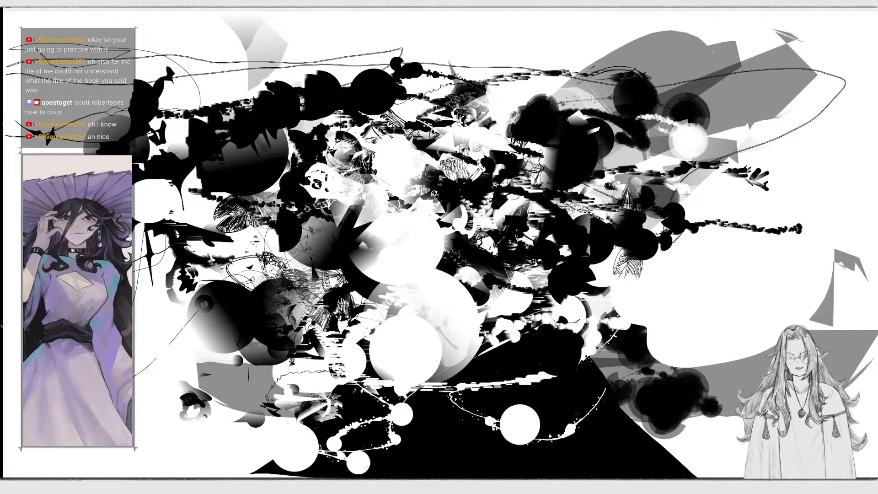
Place detailed Pull Shapes down the composition's right side and above its top edge.
left_click_drag(653, 245, 633, 335)
mouse_move(688, 224)
left_mouse_down()
mouse_move(736, 270)
mouse_move(731, 256)
left_mouse_up()
mouse_move(750, 311)
left_mouse_down()
mouse_move(691, 337)
mouse_move(725, 315)
left_mouse_up()
left_click_drag(666, 385, 656, 376)
mouse_move(691, 240)
left_mouse_down()
mouse_move(653, 279)
mouse_move(599, 299)
mouse_move(652, 275)
left_mouse_up()
left_click_drag(734, 201, 679, 135)
mouse_move(562, 73)
left_mouse_down()
mouse_move(540, 27)
mouse_move(498, 36)
mouse_move(654, 50)
mouse_move(517, 100)
mouse_move(519, 149)
mouse_move(498, 205)
left_mouse_up()
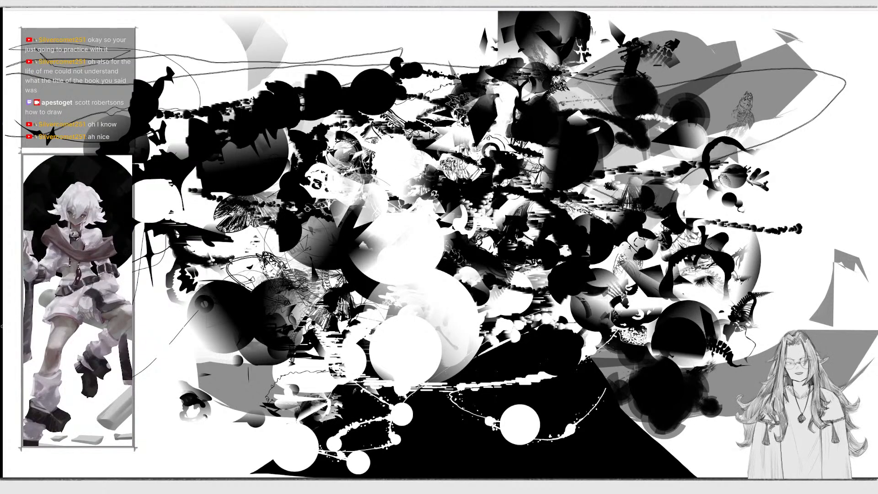
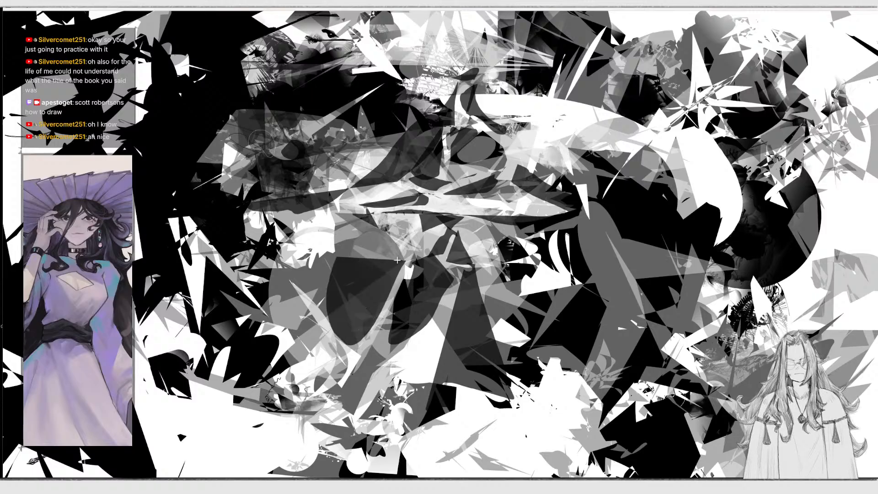
Draw pale translucent shapes over the central form's lower left and right panels and just beneath its horizontal band.
mouse_move(132, 18)
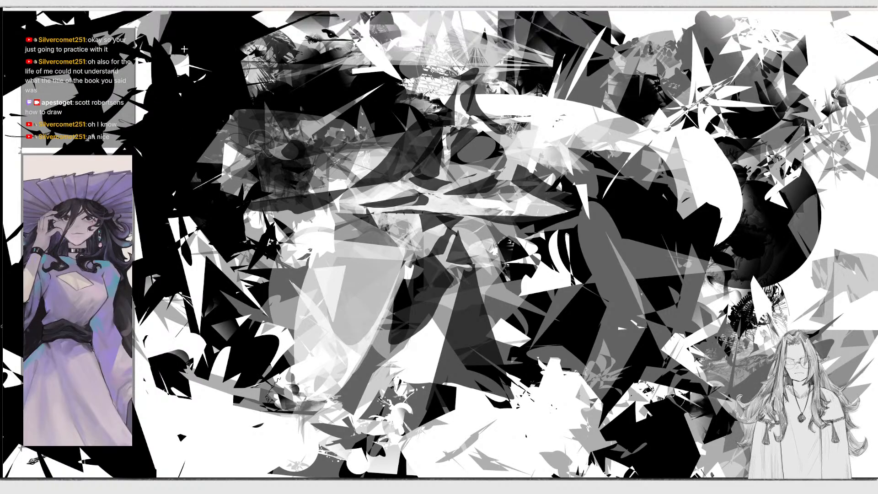
left_click_drag(335, 292, 401, 247)
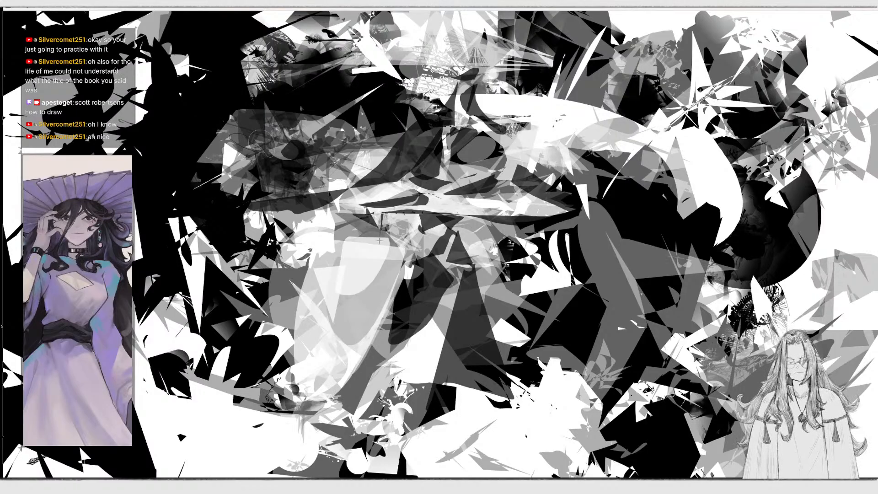
left_click_drag(393, 242, 400, 223)
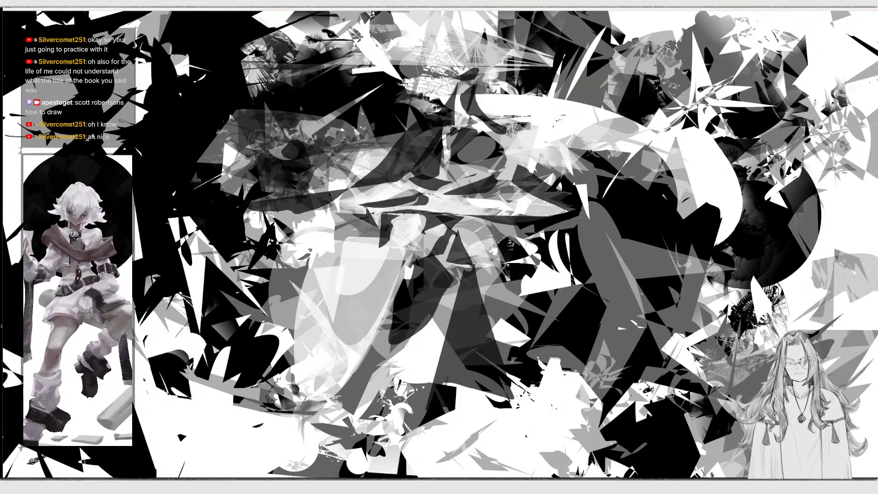
mouse_move(477, 261)
left_mouse_down()
mouse_move(544, 385)
mouse_move(553, 237)
mouse_move(479, 253)
left_mouse_up()
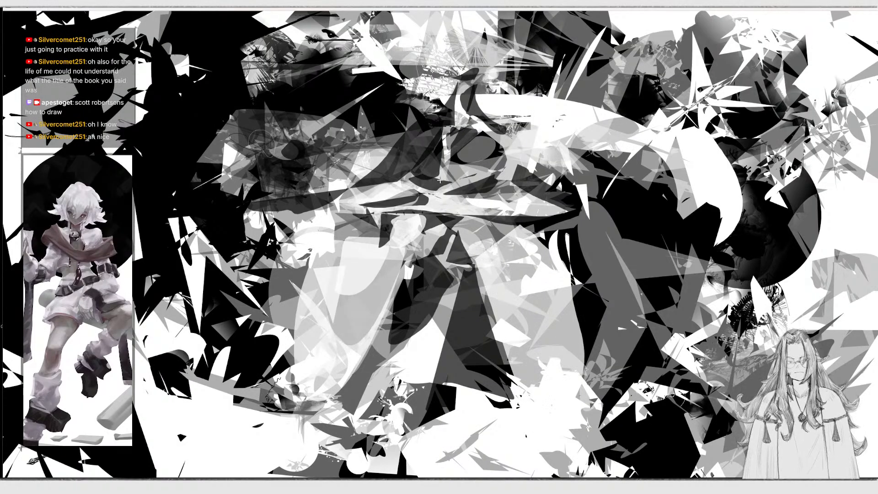
Draw broad pale translucent wing-like shapes sloping down both sides of the upper form, with a light panel near its center.
mouse_move(361, 198)
left_mouse_down()
mouse_move(354, 110)
mouse_move(277, 151)
mouse_move(228, 249)
left_mouse_up()
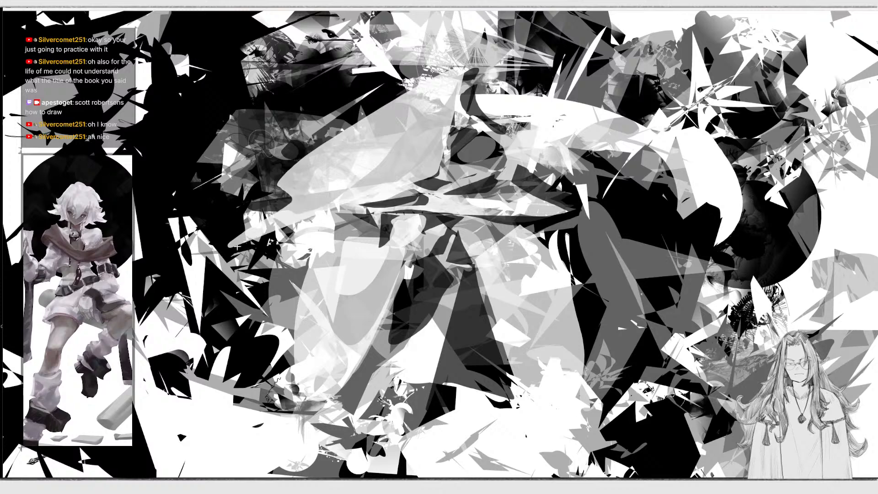
mouse_move(477, 74)
left_mouse_down()
mouse_move(495, 153)
mouse_move(560, 114)
mouse_move(476, 72)
left_mouse_up()
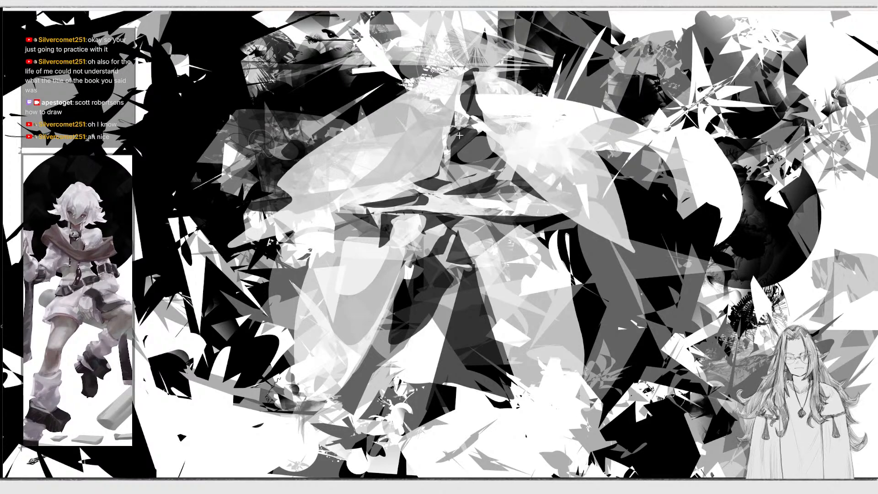
mouse_move(454, 122)
left_mouse_down()
mouse_move(443, 171)
mouse_move(459, 111)
mouse_move(559, 212)
mouse_move(612, 194)
left_mouse_up()
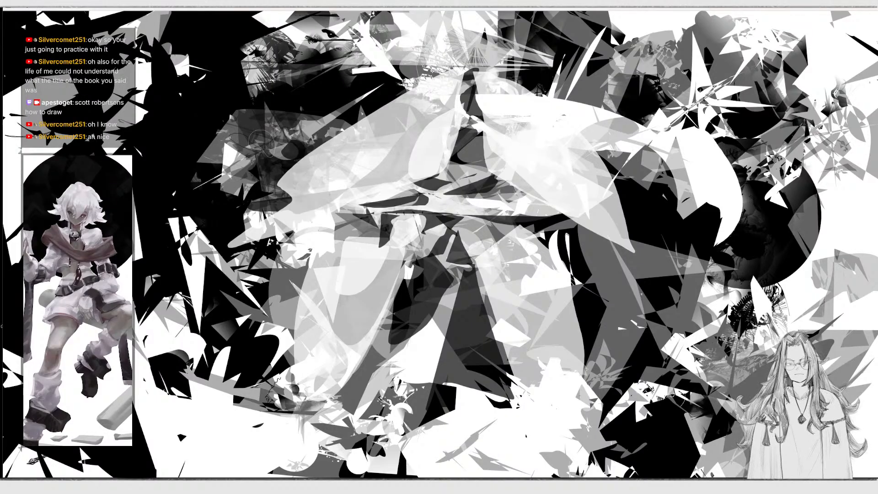
Fill the area beneath the horizontal band with overlapping dark translucent shapes and add small accents inside it.
mouse_move(414, 219)
left_mouse_down()
mouse_move(474, 301)
mouse_move(528, 228)
left_mouse_up()
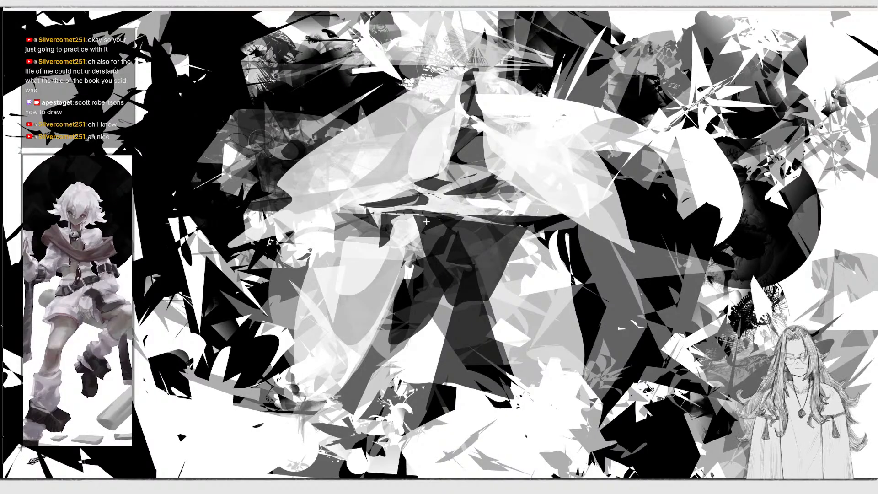
mouse_move(416, 227)
left_mouse_down()
mouse_move(403, 234)
mouse_move(505, 242)
mouse_move(473, 252)
left_mouse_up()
mouse_move(477, 297)
left_mouse_down()
mouse_move(451, 301)
mouse_move(444, 279)
mouse_move(478, 294)
left_mouse_up()
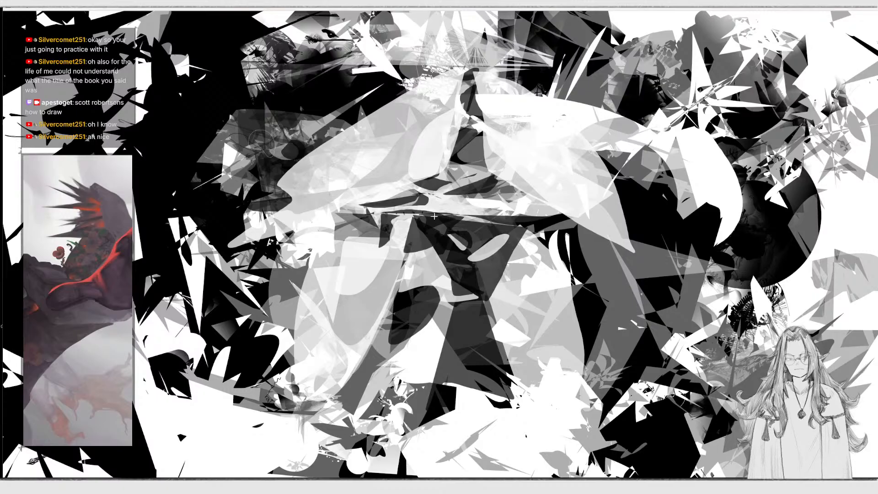
mouse_move(437, 217)
left_mouse_down()
mouse_move(419, 245)
mouse_move(410, 219)
mouse_move(397, 219)
mouse_move(412, 212)
mouse_move(503, 240)
mouse_move(458, 256)
mouse_move(450, 220)
mouse_move(431, 232)
left_mouse_up()
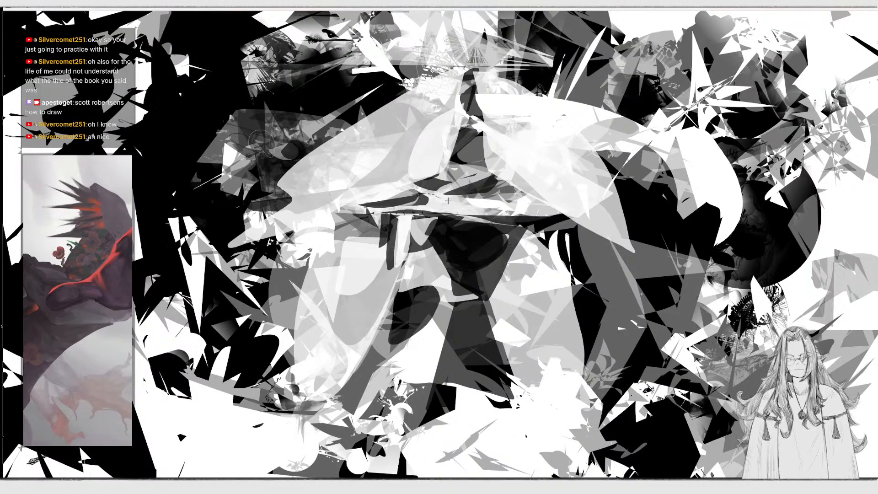
Add dark accents along the horizontal band and its ends, and draw large dark gray panels on both upper slopes.
left_click_drag(448, 200, 450, 202)
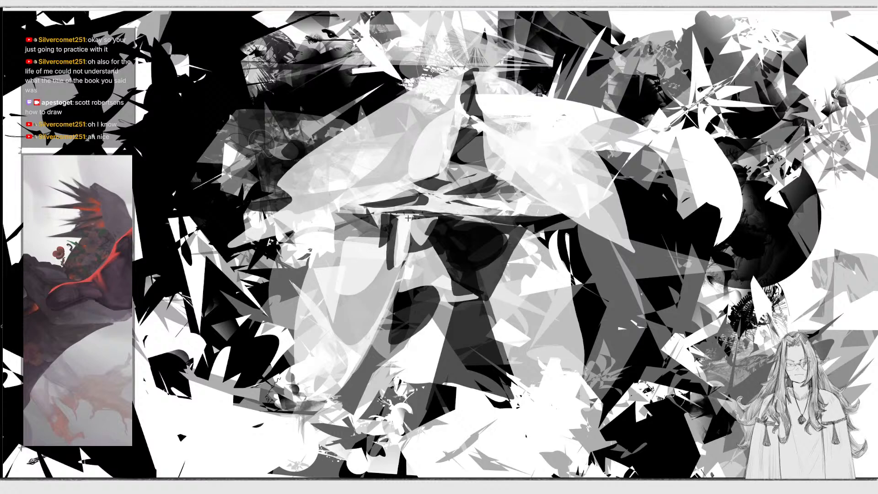
mouse_move(369, 212)
left_mouse_down()
mouse_move(397, 214)
mouse_move(368, 211)
mouse_move(374, 204)
left_mouse_up()
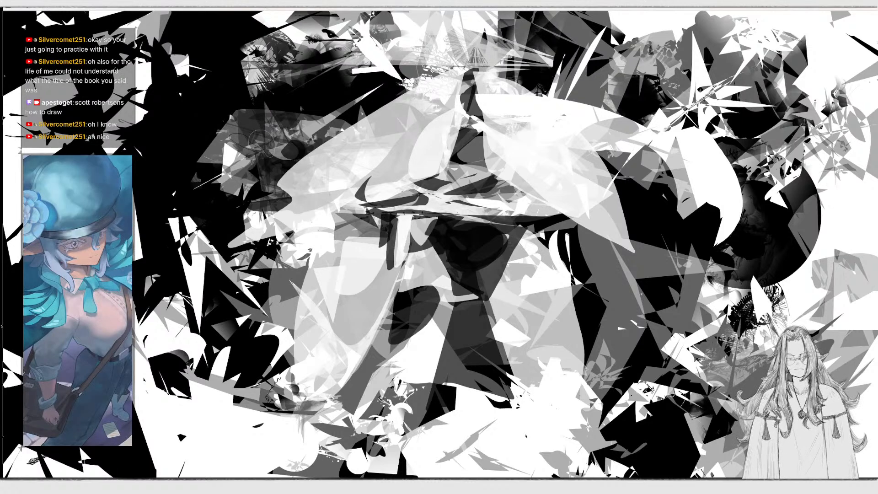
left_click_drag(556, 207, 561, 218)
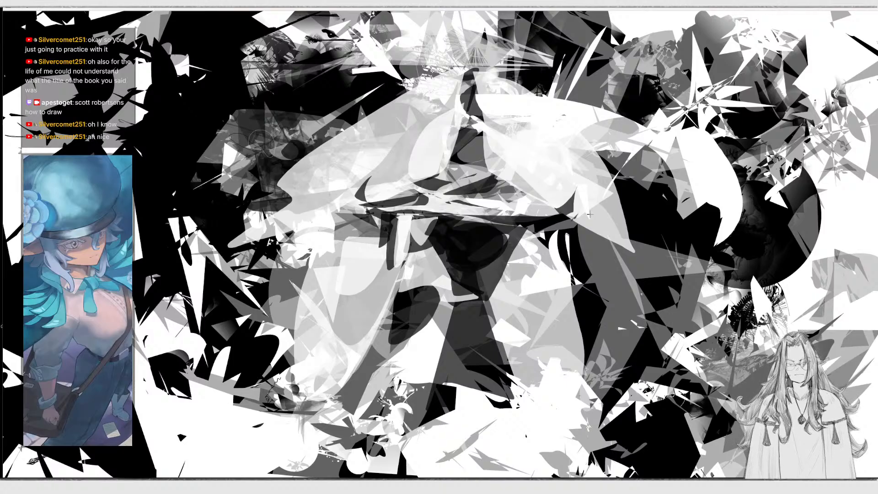
mouse_move(314, 155)
left_mouse_down()
mouse_move(430, 93)
mouse_move(335, 132)
mouse_move(373, 104)
mouse_move(353, 115)
left_mouse_up()
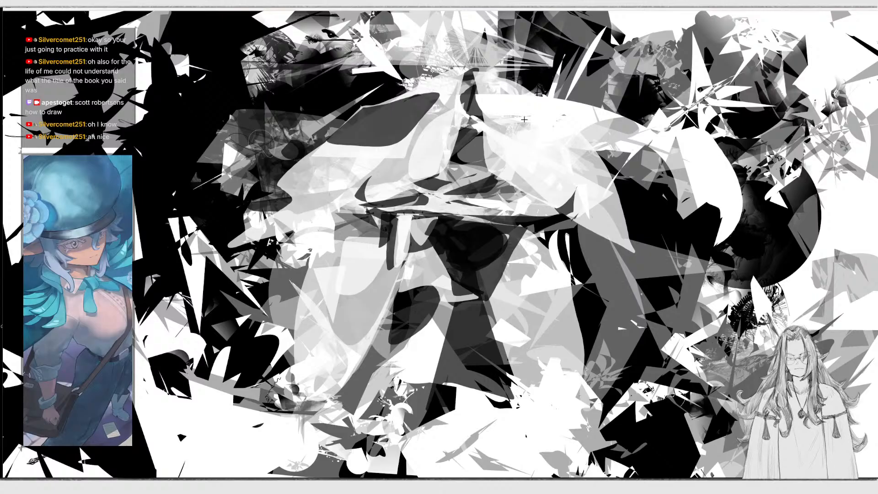
mouse_move(542, 93)
left_mouse_down()
mouse_move(545, 157)
mouse_move(623, 211)
left_mouse_up()
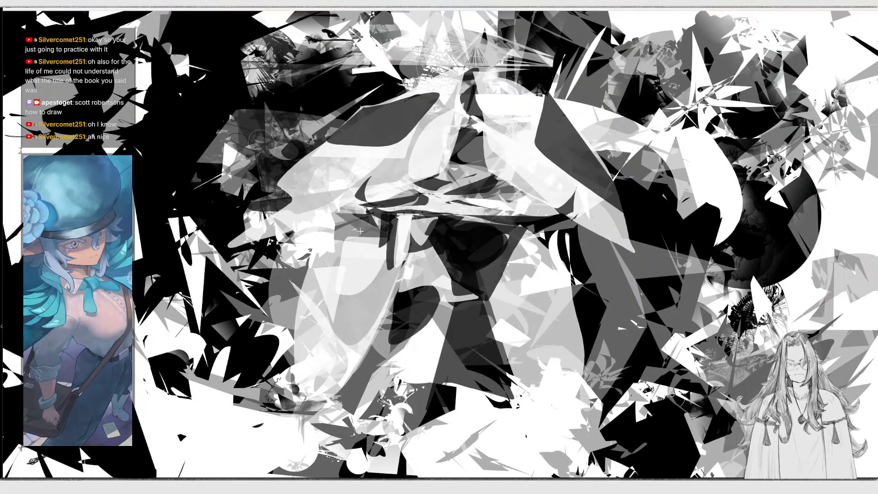
Refine the upper form with light shapes near its center, small dark accents beside it and a pale inset in the left dark panel.
mouse_move(452, 153)
left_mouse_down()
mouse_move(477, 129)
mouse_move(435, 152)
left_mouse_up()
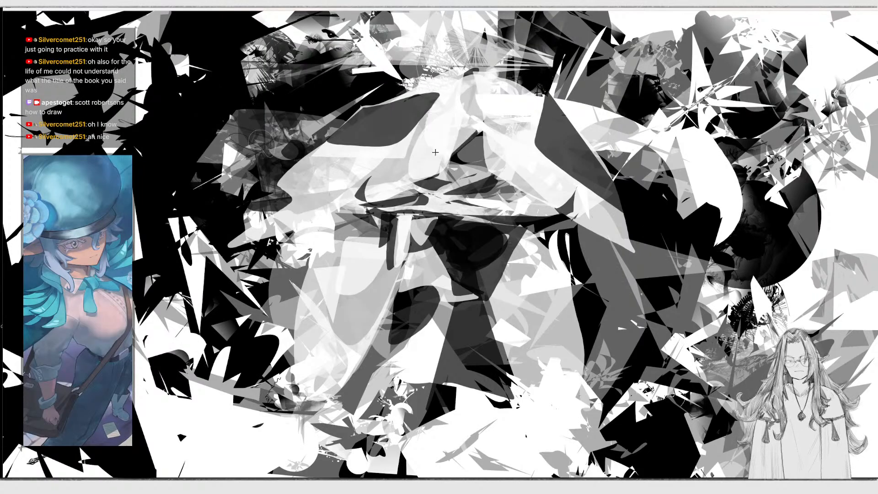
mouse_move(482, 168)
left_mouse_down()
mouse_move(510, 147)
mouse_move(479, 142)
mouse_move(473, 160)
mouse_move(495, 156)
mouse_move(563, 199)
left_mouse_up()
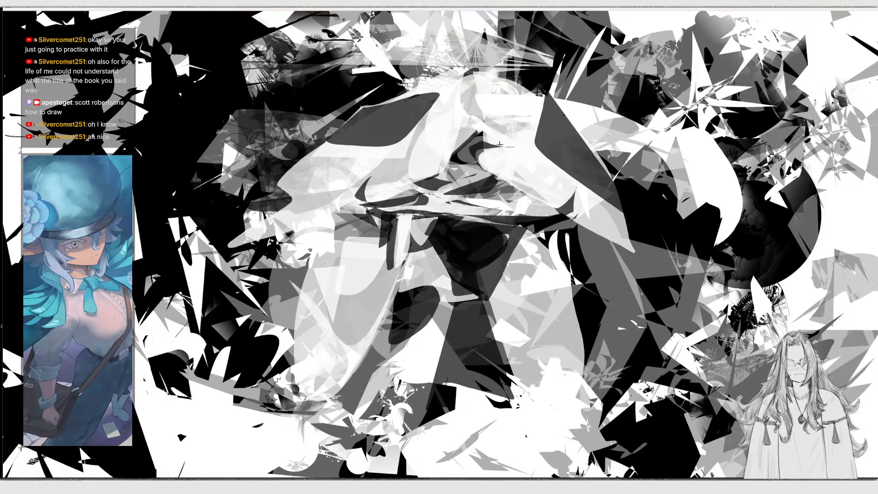
mouse_move(500, 145)
left_mouse_down()
mouse_move(513, 126)
mouse_move(508, 148)
left_mouse_up()
left_click_drag(512, 112, 516, 120)
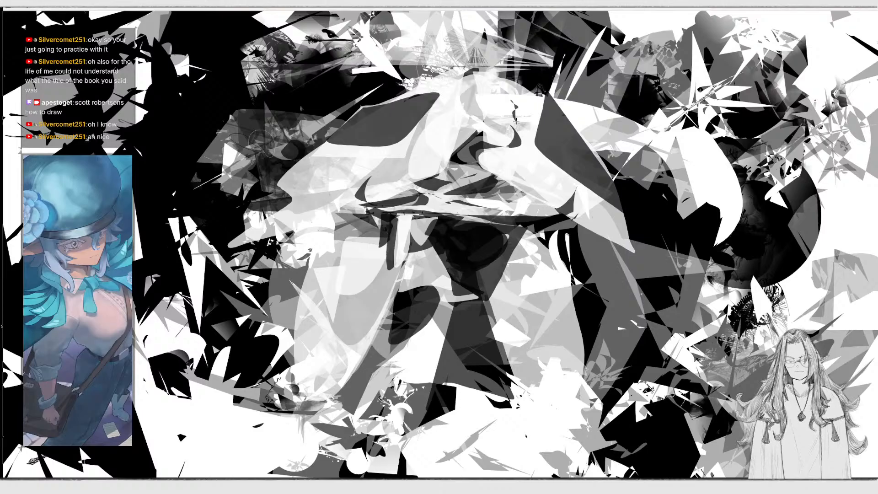
mouse_move(396, 122)
left_mouse_down()
mouse_move(367, 129)
mouse_move(422, 101)
left_mouse_up()
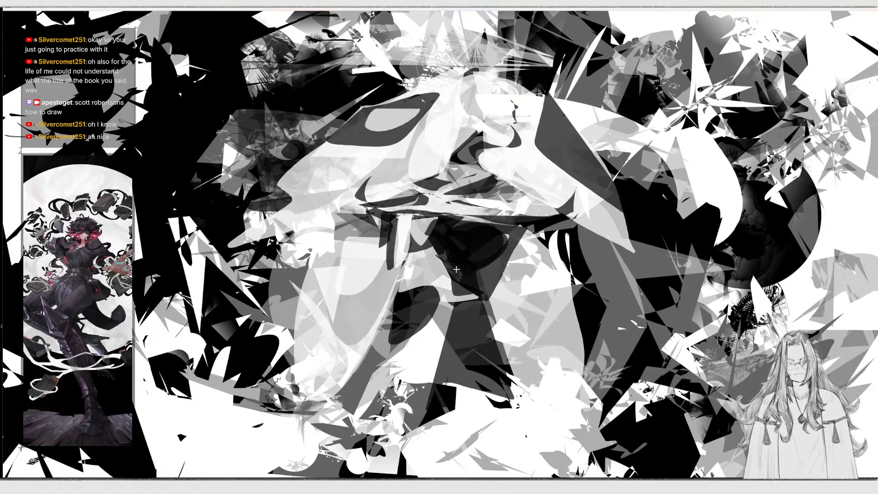
Build up the leg-like area at the lower left of the central form with overlapping dark translucent shapes.
mouse_move(456, 269)
left_mouse_down()
mouse_move(431, 284)
mouse_move(430, 251)
mouse_move(429, 284)
mouse_move(455, 292)
left_mouse_up()
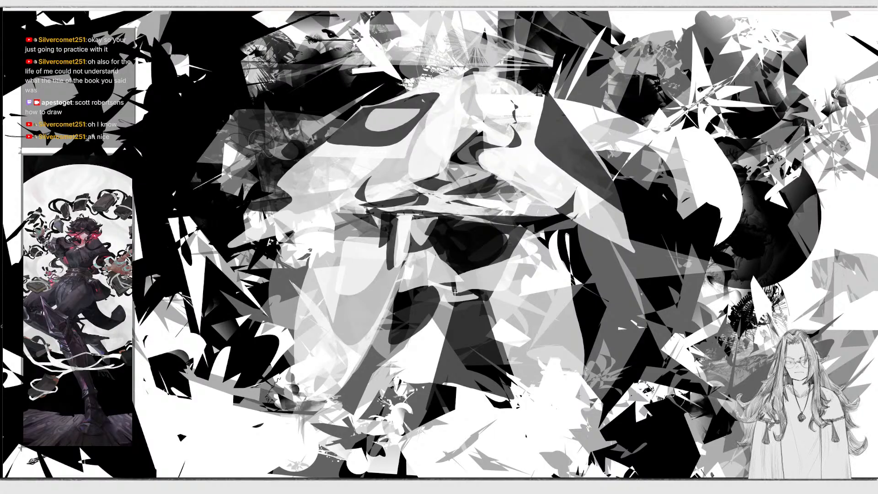
mouse_move(447, 260)
left_mouse_down()
mouse_move(480, 305)
mouse_move(497, 271)
mouse_move(461, 292)
mouse_move(345, 302)
mouse_move(390, 352)
mouse_move(393, 311)
left_mouse_up()
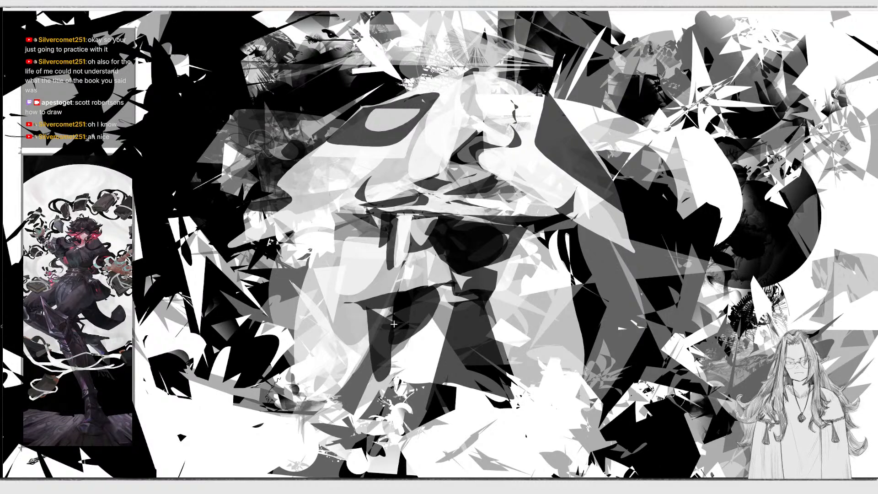
mouse_move(371, 348)
left_mouse_down()
mouse_move(346, 410)
mouse_move(423, 348)
left_mouse_up()
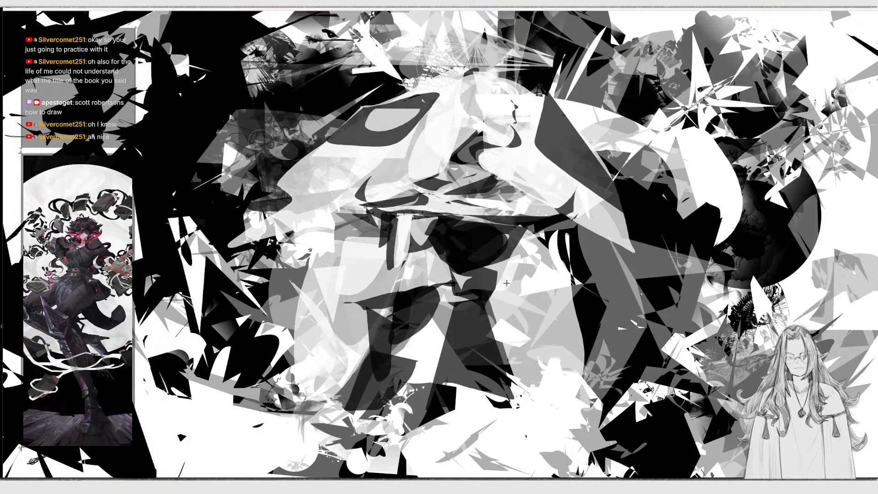
Draw a dark boot-like shape and spiky panel at the form's lower right, and deepen the gap between the legs with dark translucent shapes.
mouse_move(498, 293)
left_mouse_down()
mouse_move(584, 330)
mouse_move(487, 333)
mouse_move(497, 295)
left_mouse_up()
mouse_move(525, 328)
left_mouse_down()
mouse_move(532, 317)
mouse_move(564, 423)
mouse_move(510, 336)
left_mouse_up()
mouse_move(526, 379)
left_mouse_down()
mouse_move(479, 432)
mouse_move(594, 448)
mouse_move(615, 437)
left_mouse_up()
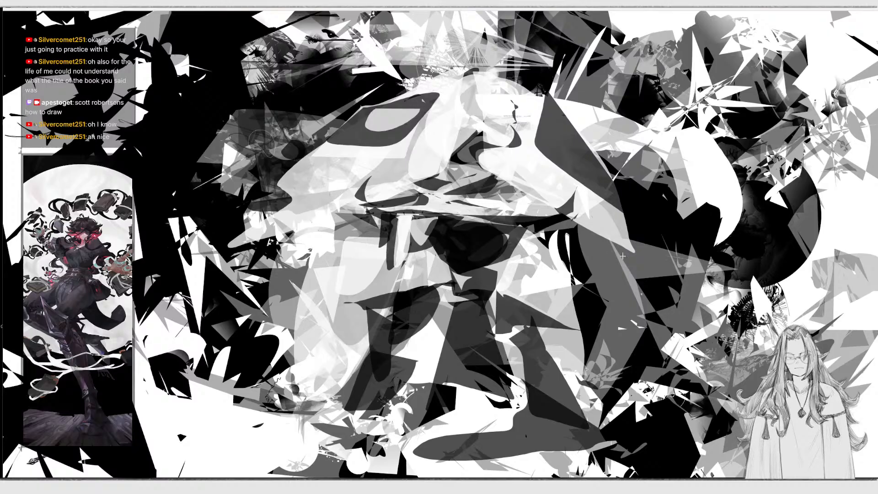
mouse_move(412, 325)
left_mouse_down()
mouse_move(454, 314)
mouse_move(461, 302)
mouse_move(447, 290)
left_mouse_up()
mouse_move(408, 340)
left_mouse_down()
mouse_move(452, 305)
mouse_move(436, 384)
mouse_move(473, 295)
mouse_move(571, 327)
mouse_move(498, 323)
left_mouse_up()
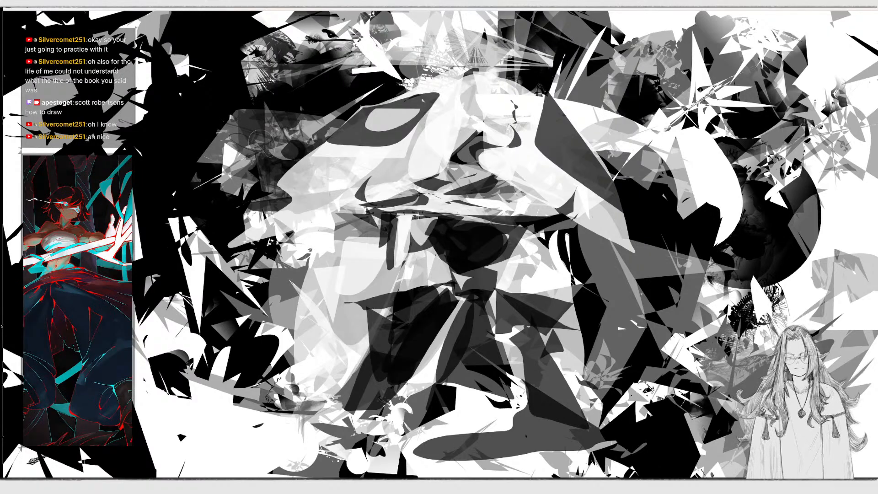
Clear the whole composition to start over on a blank canvas.
mouse_move(266, 19)
left_click(150, 28)
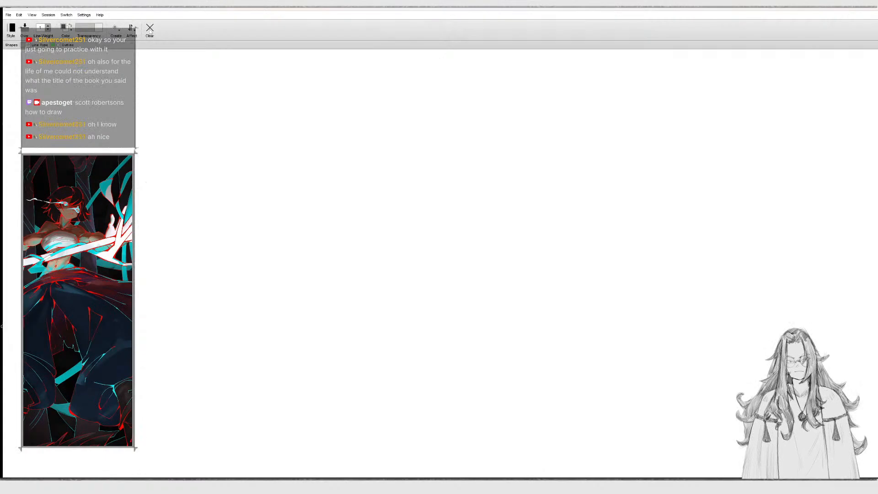
mouse_move(437, 172)
left_mouse_down()
mouse_move(439, 251)
mouse_move(615, 149)
mouse_move(499, 172)
left_mouse_up()
key("Delete")
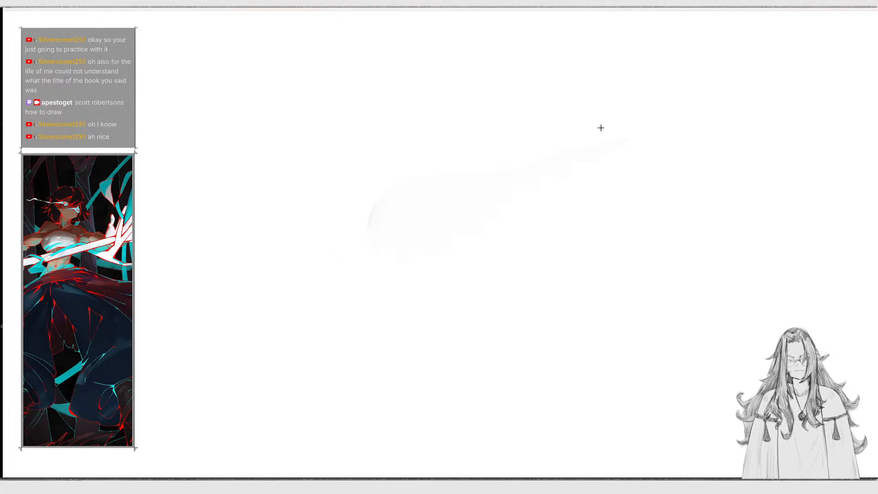
Turn on the Displace affect for new shapes.
mouse_move(141, 28)
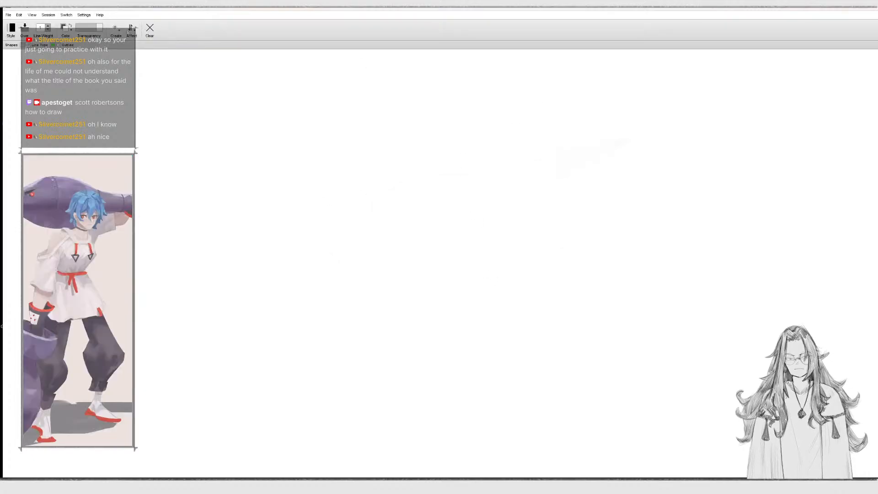
left_click(119, 32)
left_click(138, 30)
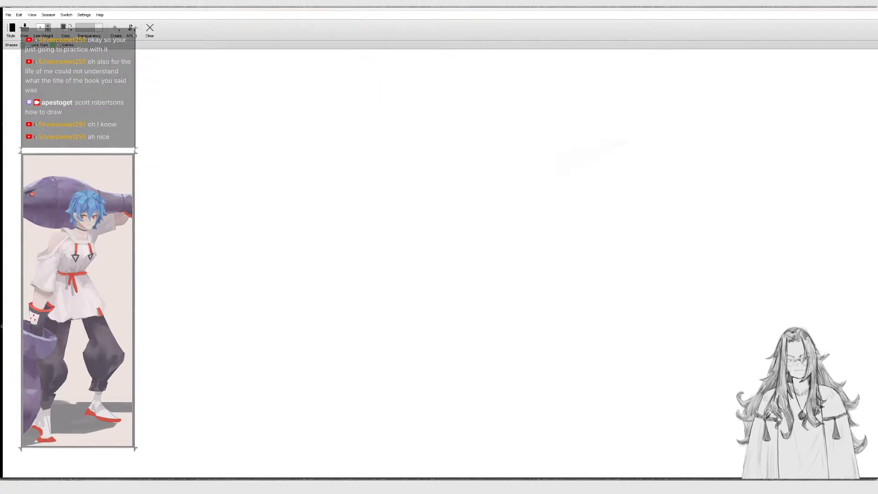
left_click(137, 30)
left_click(139, 47)
mouse_move(499, 224)
left_mouse_down()
mouse_move(465, 230)
mouse_move(432, 274)
mouse_move(375, 276)
left_mouse_up()
key("BackSpace")
mouse_move(336, 179)
left_mouse_down()
mouse_move(308, 257)
mouse_move(343, 322)
left_mouse_up()
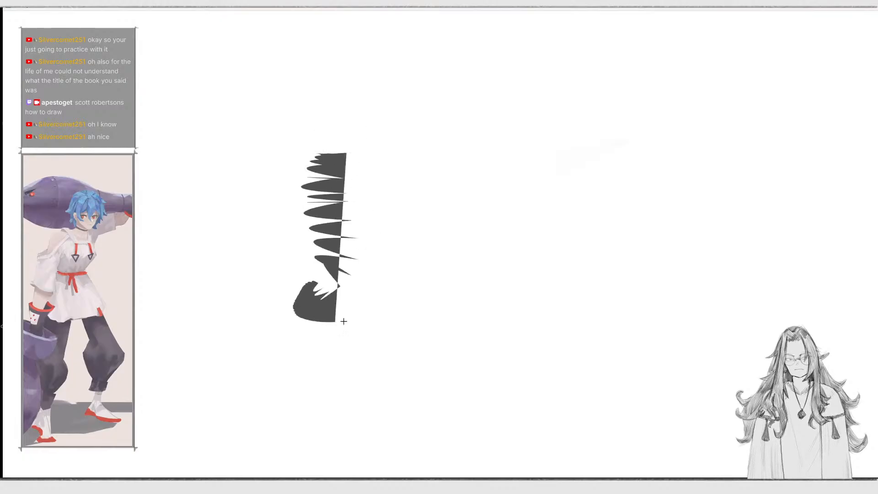
key("BackSpace")
mouse_move(389, 294)
left_mouse_down()
mouse_move(635, 178)
mouse_move(455, 129)
mouse_move(353, 154)
mouse_move(284, 229)
mouse_move(206, 270)
mouse_move(265, 196)
mouse_move(202, 280)
mouse_move(202, 354)
left_mouse_up()
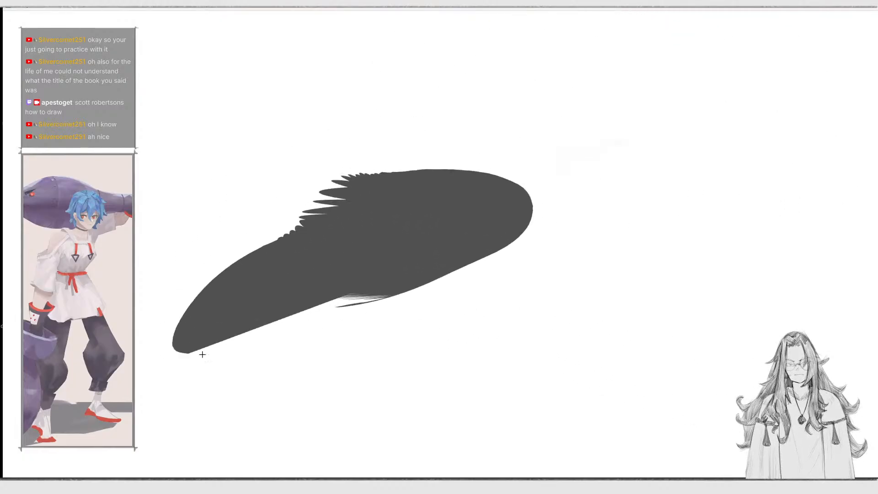
key("ctrl+z")
mouse_move(479, 130)
left_mouse_down()
mouse_move(417, 143)
mouse_move(561, 101)
mouse_move(497, 106)
mouse_move(462, 77)
left_mouse_up()
key("ctrl+z")
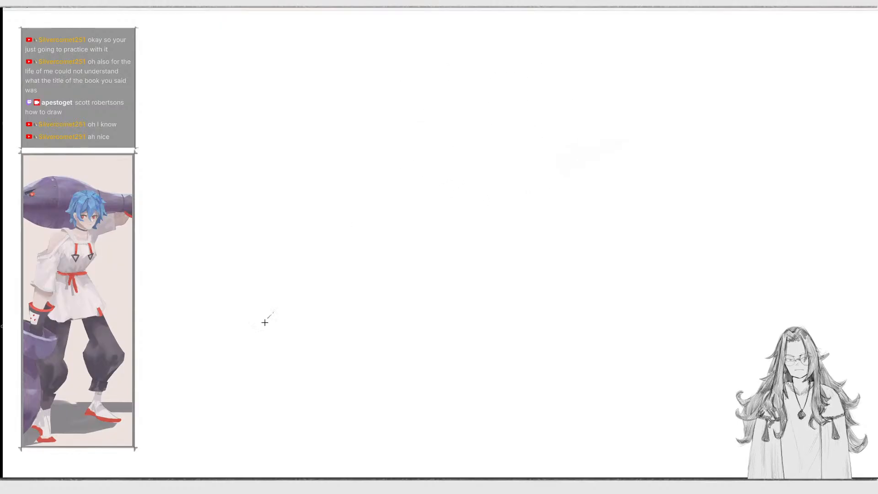
mouse_move(460, 154)
left_mouse_down()
mouse_move(479, 143)
mouse_move(493, 113)
mouse_move(439, 230)
mouse_move(482, 246)
left_mouse_up()
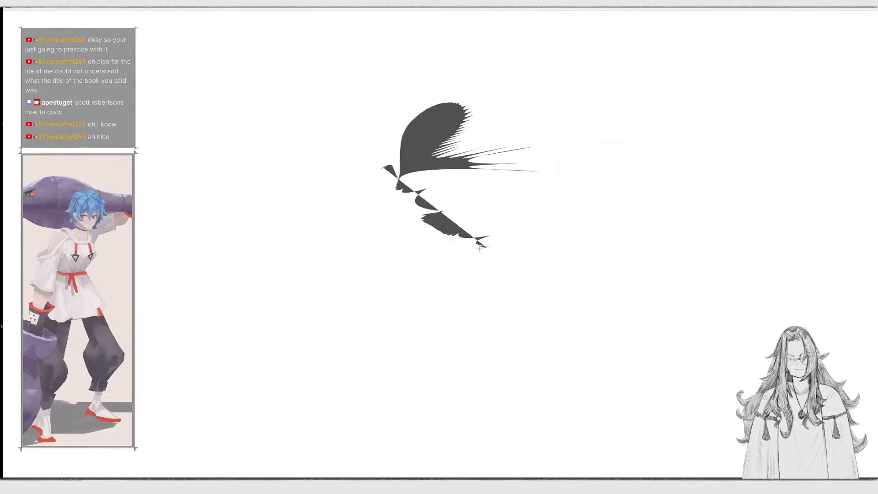
key("ctrl+z")
left_click_drag(467, 170, 630, 157)
key("ctrl+z")
mouse_move(369, 256)
left_mouse_down()
mouse_move(428, 212)
mouse_move(259, 216)
mouse_move(236, 262)
mouse_move(377, 310)
mouse_move(390, 384)
left_mouse_up()
key("ctrl+z")
mouse_move(377, 166)
left_mouse_down()
mouse_move(421, 158)
mouse_move(513, 197)
mouse_move(619, 218)
left_mouse_up()
key("ctrl+z")
left_click_drag(358, 192, 418, 223)
key("ctrl+z")
left_click_drag(219, 225, 155, 344)
key("ctrl+z")
Draw a large dark gray vehicle-like shape with jagged inner edges across the middle of the canvas.
mouse_move(253, 192)
left_mouse_down()
mouse_move(347, 124)
mouse_move(519, 106)
mouse_move(597, 178)
mouse_move(298, 363)
mouse_move(206, 294)
mouse_move(315, 180)
mouse_move(413, 283)
mouse_move(506, 337)
mouse_move(519, 358)
mouse_move(417, 207)
mouse_move(541, 188)
mouse_move(425, 202)
mouse_move(384, 221)
mouse_move(366, 219)
mouse_move(334, 247)
mouse_move(335, 280)
mouse_move(647, 294)
mouse_move(607, 294)
mouse_move(592, 131)
mouse_move(343, 114)
mouse_move(273, 267)
left_mouse_up()
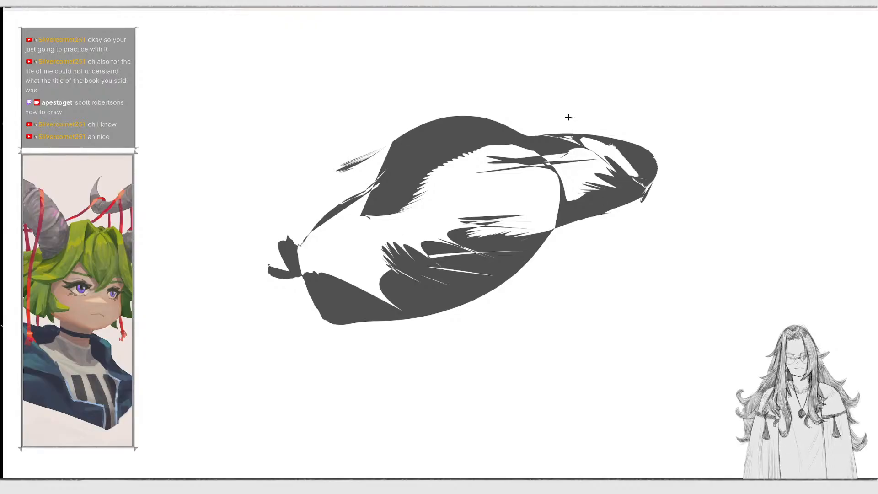
mouse_move(277, 224)
left_mouse_down()
mouse_move(186, 243)
mouse_move(151, 151)
mouse_move(192, 283)
mouse_move(574, 130)
mouse_move(641, 152)
mouse_move(645, 194)
left_mouse_up()
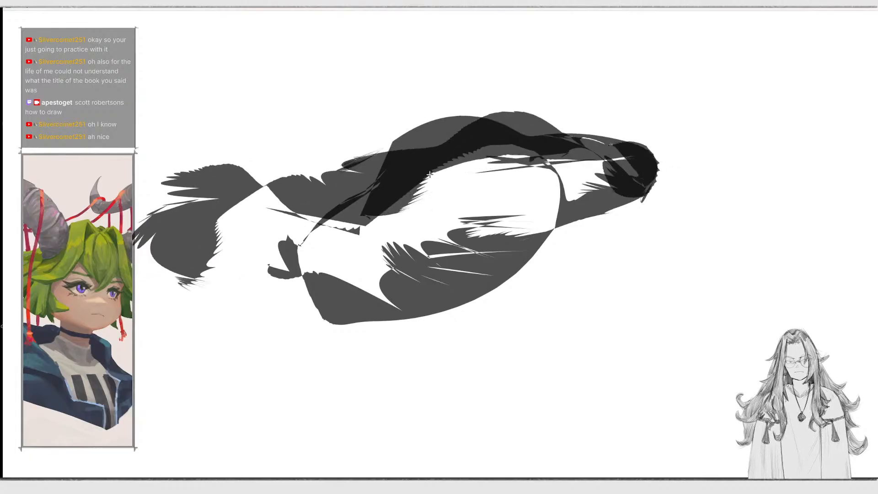
key("ctrl+z")
mouse_move(534, 237)
left_mouse_down()
mouse_move(575, 220)
mouse_move(574, 407)
left_mouse_up()
key("ctrl+z")
mouse_move(645, 196)
left_mouse_down()
mouse_move(507, 307)
mouse_move(540, 275)
left_mouse_up()
key("ctrl+z")
mouse_move(505, 313)
left_mouse_down()
mouse_move(487, 272)
mouse_move(285, 316)
left_mouse_up()
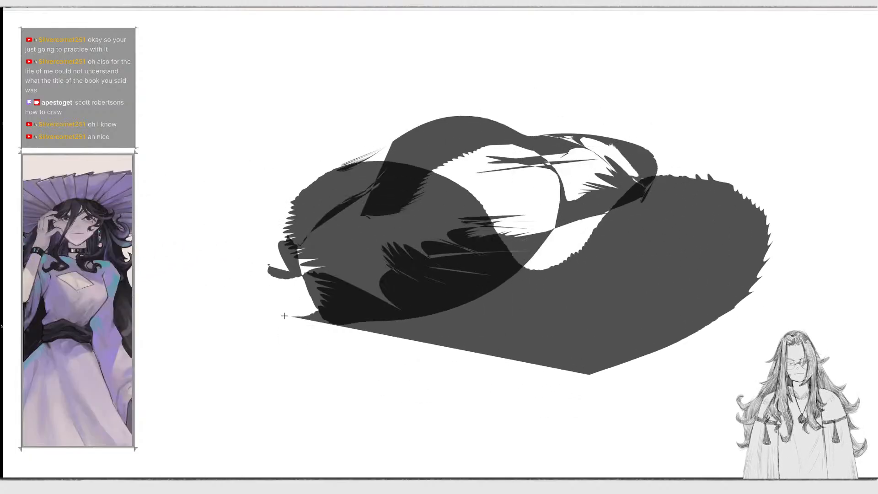
key("ctrl+z")
left_click_drag(460, 253, 467, 141)
key("ctrl+z")
mouse_move(318, 227)
left_mouse_down()
mouse_move(332, 279)
mouse_move(434, 305)
mouse_move(583, 253)
mouse_move(513, 307)
left_mouse_up()
key("ctrl+z")
key("ctrl+z")
mouse_move(417, 262)
left_mouse_down()
mouse_move(522, 225)
mouse_move(549, 242)
mouse_move(567, 220)
left_mouse_up()
key("ctrl+z")
mouse_move(498, 257)
left_mouse_down()
mouse_move(398, 336)
mouse_move(412, 283)
left_mouse_up()
key("ctrl+z")
left_click_drag(463, 254, 505, 269)
mouse_move(540, 297)
left_mouse_down()
mouse_move(412, 295)
mouse_move(513, 231)
mouse_move(499, 188)
left_mouse_up()
key("ctrl+z")
mouse_move(535, 304)
left_mouse_down()
mouse_move(510, 238)
mouse_move(502, 97)
left_mouse_up()
key("ctrl+z")
mouse_move(429, 284)
left_mouse_down()
mouse_move(478, 97)
mouse_move(506, 92)
mouse_move(510, 123)
mouse_move(569, 181)
mouse_move(540, 137)
left_mouse_up()
key("ctrl+z")
left_click_drag(305, 270, 425, 199)
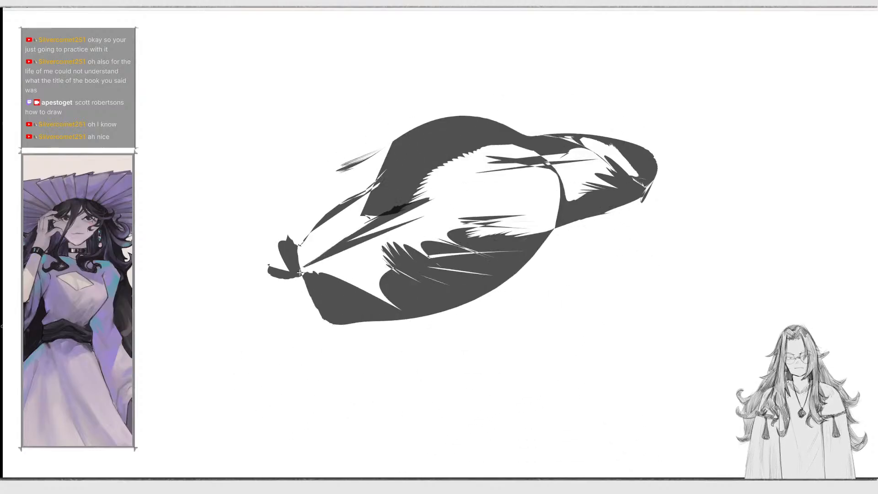
key("ctrl+z")
Add a dark accent inside the form, a long jagged dark wedge crossing it, and a pale fan-like shape over its right end.
left_click_drag(414, 247, 423, 224)
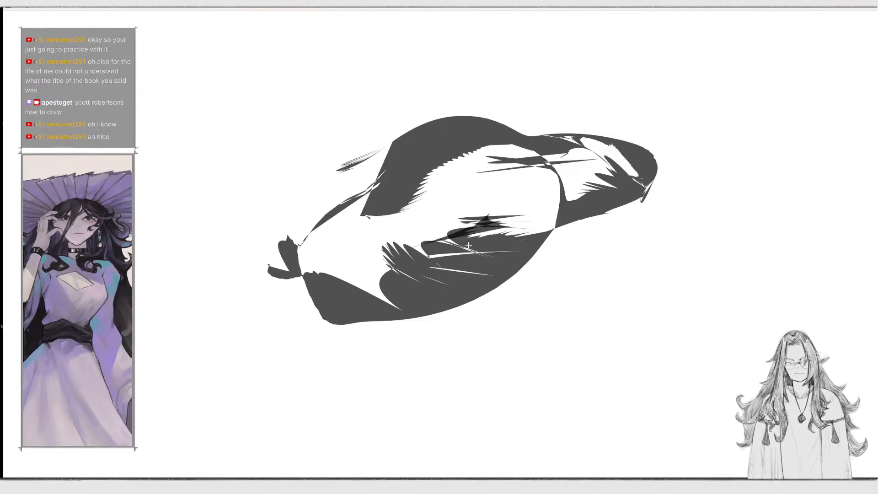
mouse_move(428, 255)
left_mouse_down()
mouse_move(372, 307)
mouse_move(503, 339)
left_mouse_up()
key("ctrl+z")
left_click_drag(457, 265, 749, 257)
key("ctrl+z")
mouse_move(629, 240)
left_mouse_down()
mouse_move(475, 250)
mouse_move(686, 232)
mouse_move(250, 329)
mouse_move(293, 327)
left_mouse_up()
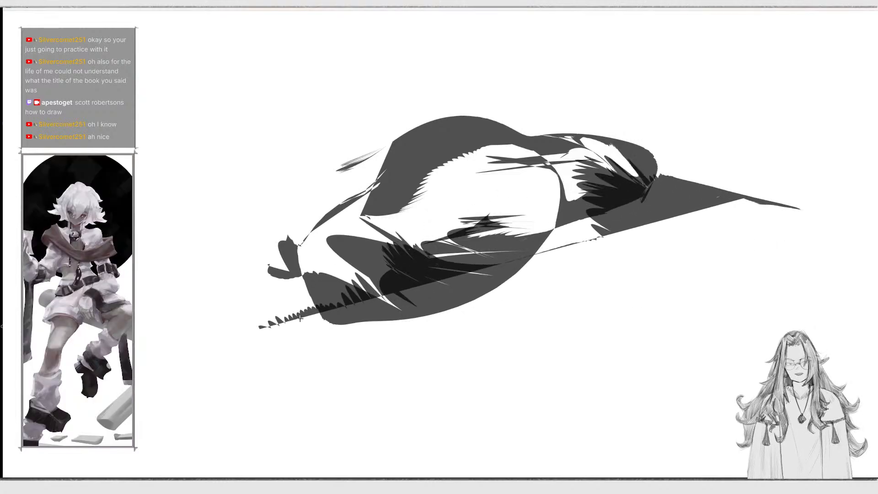
mouse_move(557, 251)
left_mouse_down()
mouse_move(809, 155)
mouse_move(661, 195)
mouse_move(568, 235)
mouse_move(616, 241)
mouse_move(684, 201)
mouse_move(762, 210)
mouse_move(593, 234)
left_mouse_up()
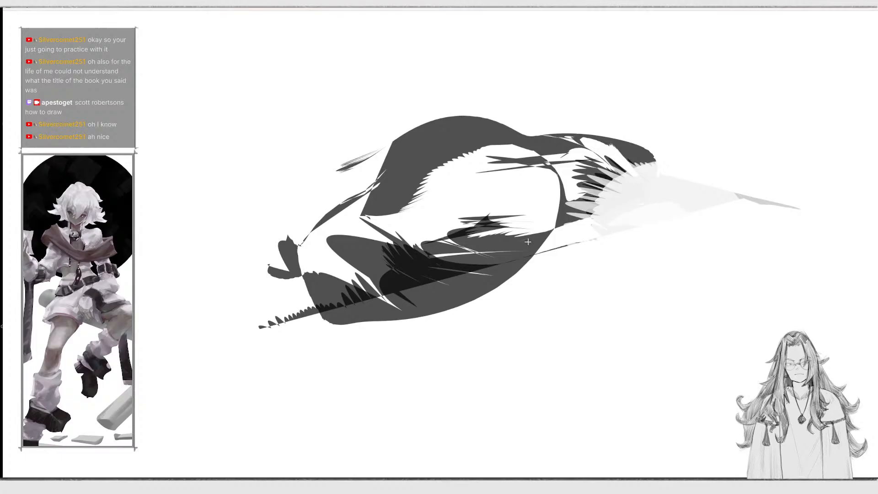
Draw an oversized dark translucent shape with long spikes and curved arms over and around the central form.
mouse_move(536, 243)
left_mouse_down()
mouse_move(631, 256)
mouse_move(466, 330)
mouse_move(347, 365)
mouse_move(520, 249)
left_mouse_up()
key("ctrl+z")
mouse_move(347, 323)
left_mouse_down()
mouse_move(192, 316)
mouse_move(191, 235)
mouse_move(304, 142)
mouse_move(346, 151)
mouse_move(485, 145)
mouse_move(556, 130)
mouse_move(502, 160)
mouse_move(549, 46)
mouse_move(663, 92)
mouse_move(800, 68)
mouse_move(336, 90)
mouse_move(273, 60)
left_mouse_up()
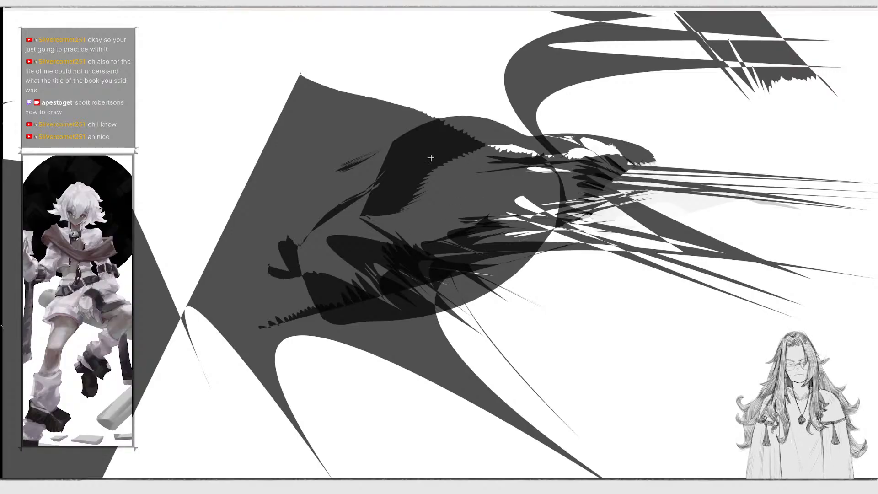
Switch the style to lines and scribble thin, spiky displaced lines over the middle of the form.
mouse_move(73, 14)
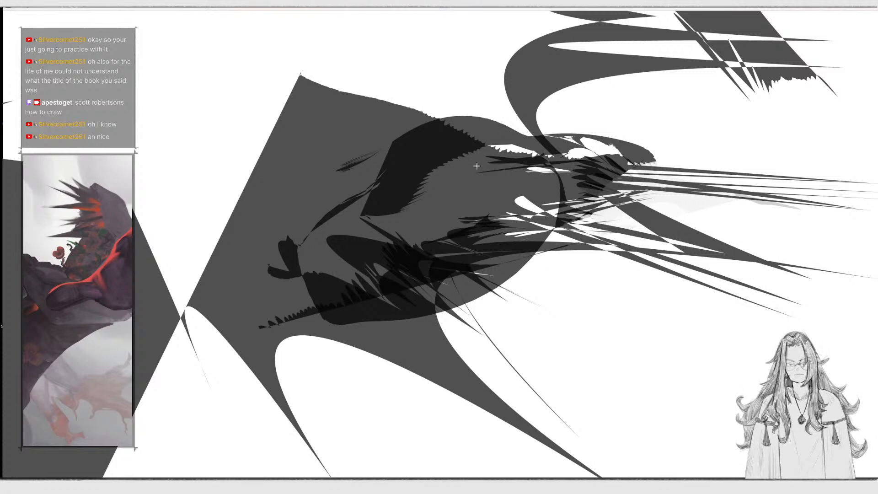
mouse_move(462, 219)
left_mouse_down()
mouse_move(530, 154)
mouse_move(364, 271)
left_mouse_up()
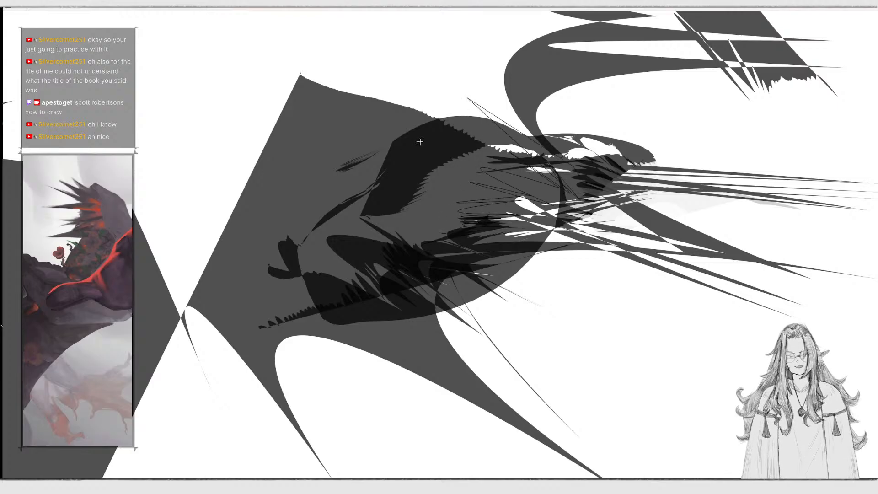
Turn off the Displace affect and sketch a tiny figure on a base inside the form plus thin contour lines beneath its right side.
mouse_move(382, 33)
left_click(133, 29)
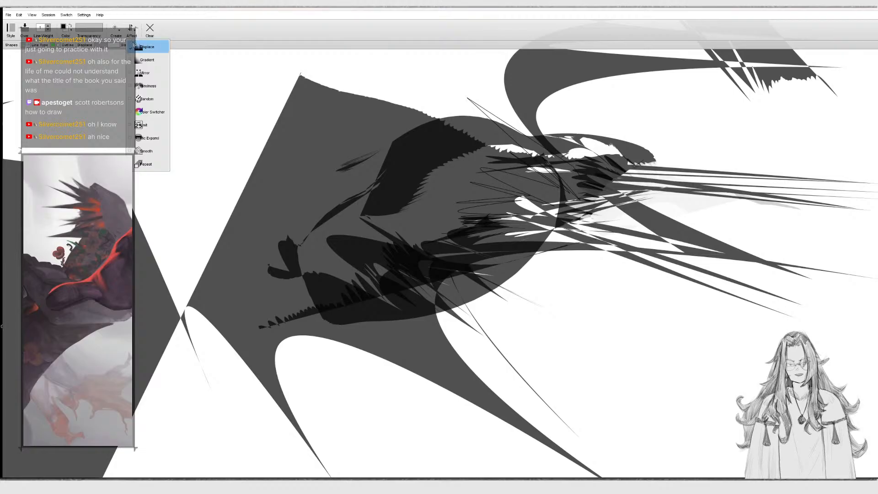
left_click(141, 48)
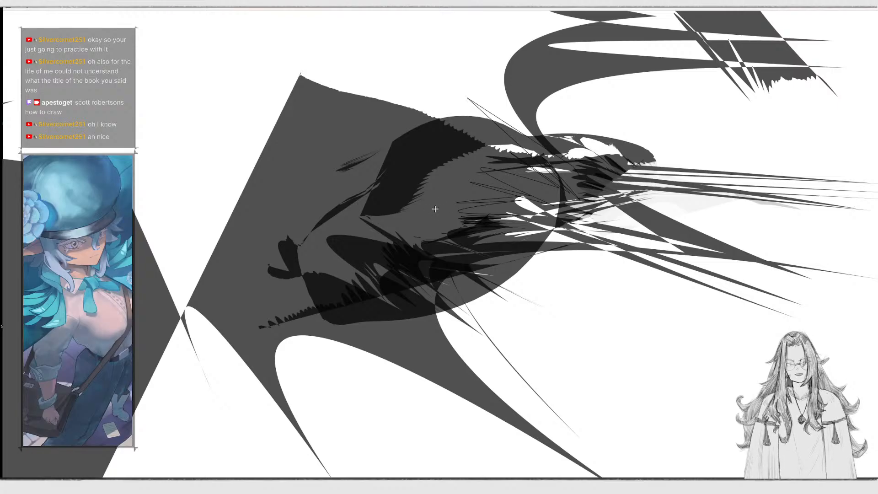
mouse_move(435, 216)
left_mouse_down()
mouse_move(433, 230)
mouse_move(444, 232)
left_mouse_up()
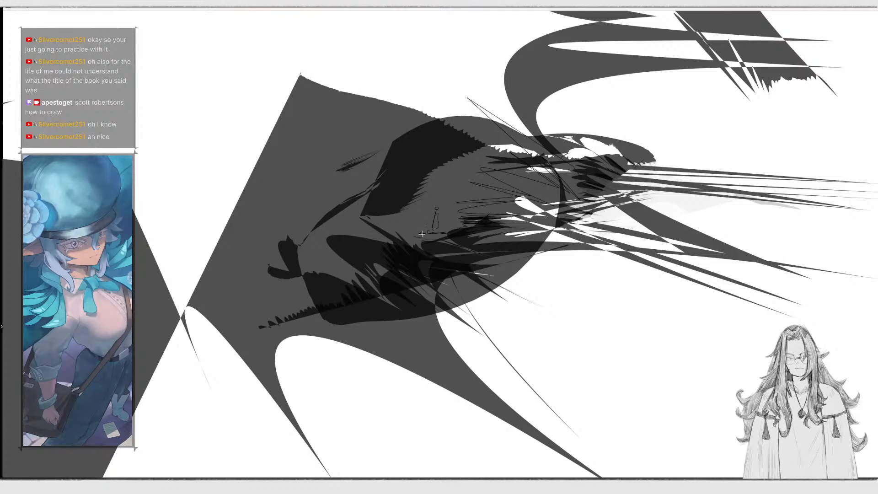
left_click_drag(528, 259, 612, 263)
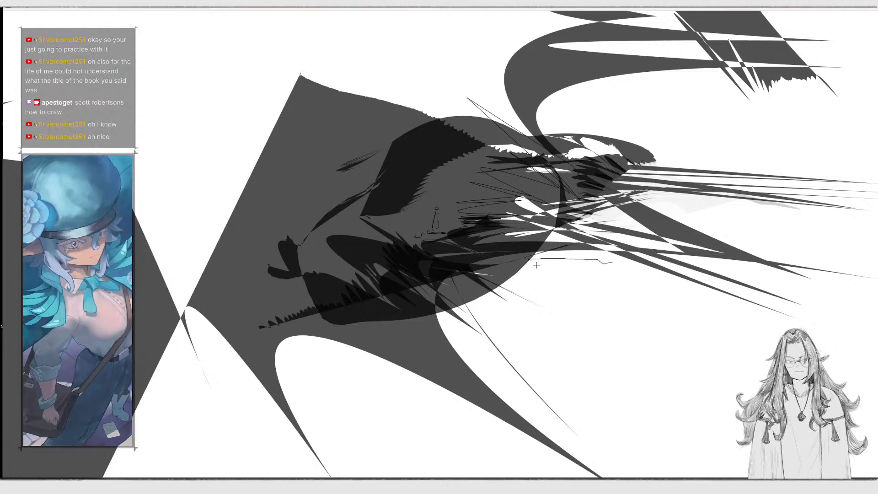
mouse_move(531, 266)
left_mouse_down()
mouse_move(519, 289)
mouse_move(544, 267)
left_mouse_up()
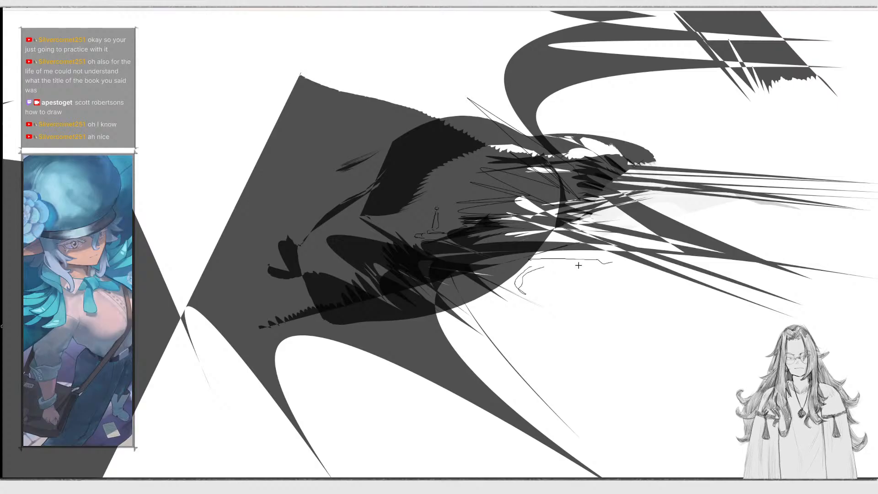
left_click_drag(616, 264, 736, 311)
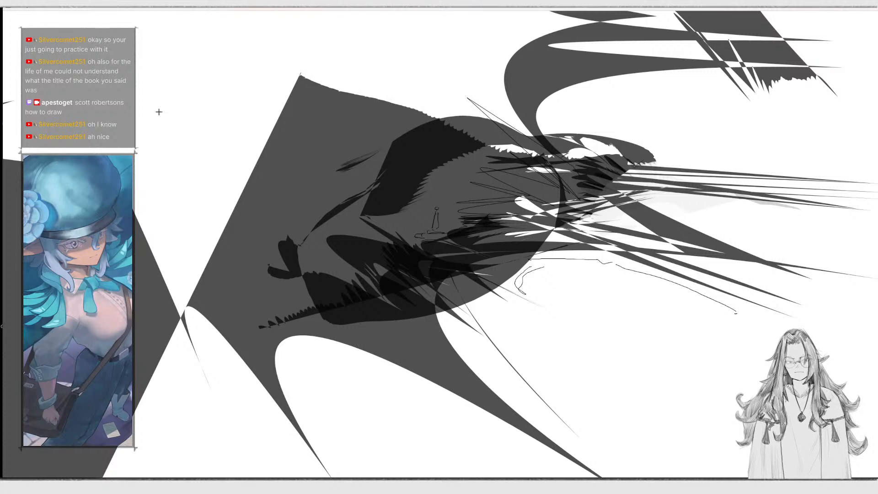
Sketch two long parallel lines beside the dark shape's slanted left edge and short strokes above its upper edge.
left_click_drag(181, 298, 288, 66)
left_click_drag(189, 257, 270, 64)
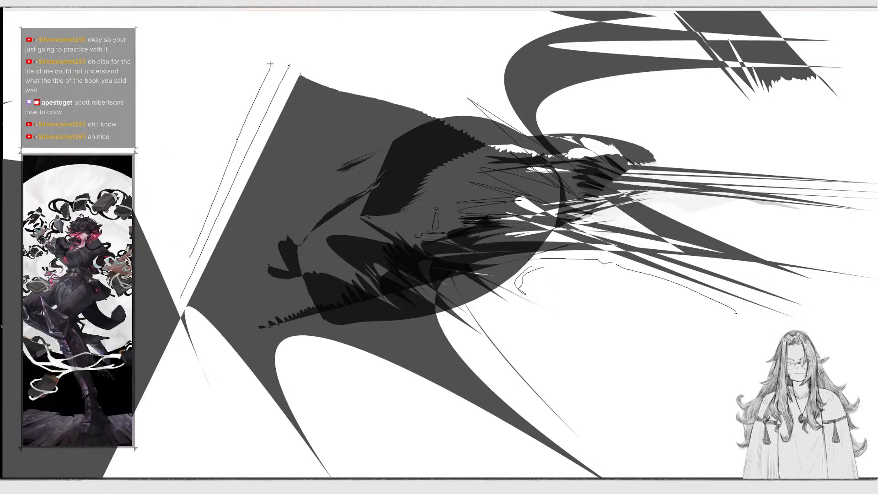
left_click_drag(376, 82, 423, 97)
left_click_drag(425, 89, 435, 101)
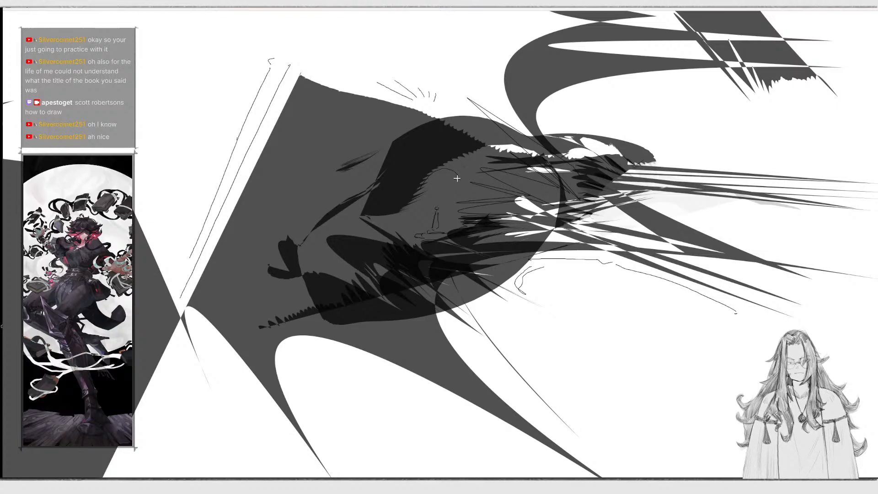
Sketch curved contour hatching around the tiny figure and across the form's left side, plus short strokes along the lower edge.
mouse_move(431, 177)
left_mouse_down()
mouse_move(453, 180)
mouse_move(450, 193)
left_mouse_up()
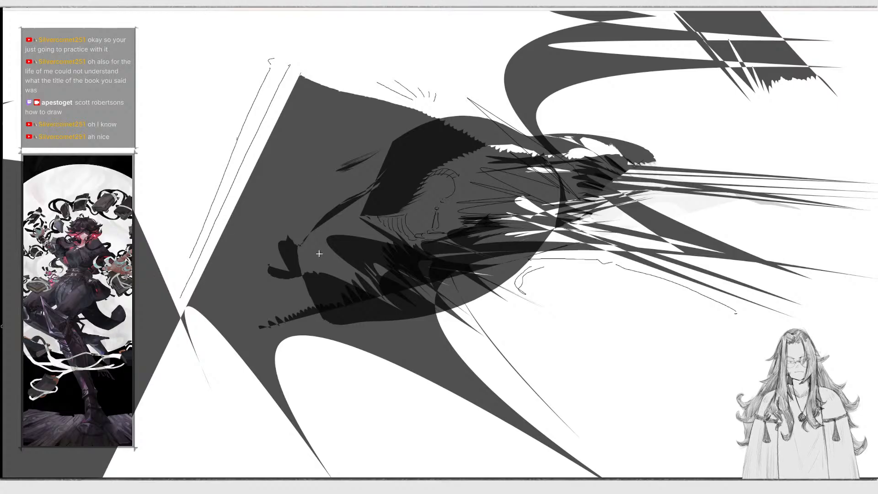
mouse_move(308, 273)
left_mouse_down()
mouse_move(315, 234)
mouse_move(324, 274)
mouse_move(333, 249)
mouse_move(338, 270)
mouse_move(356, 271)
left_mouse_up()
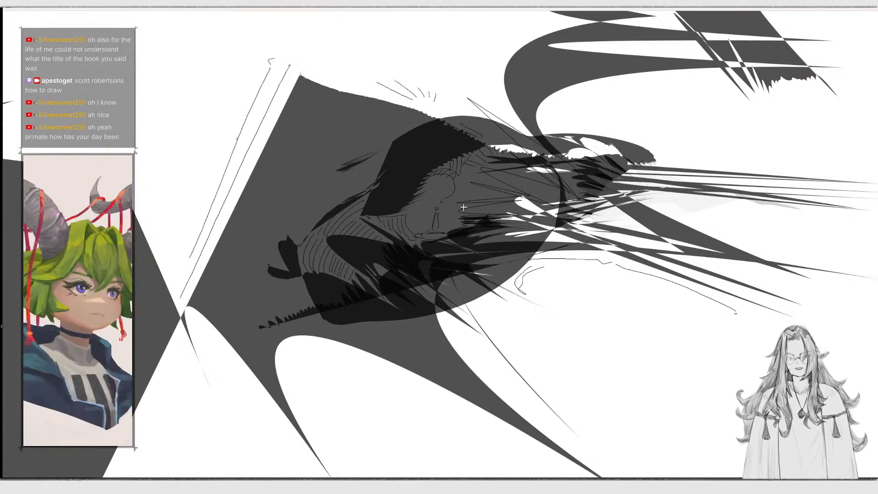
left_click_drag(333, 324, 335, 340)
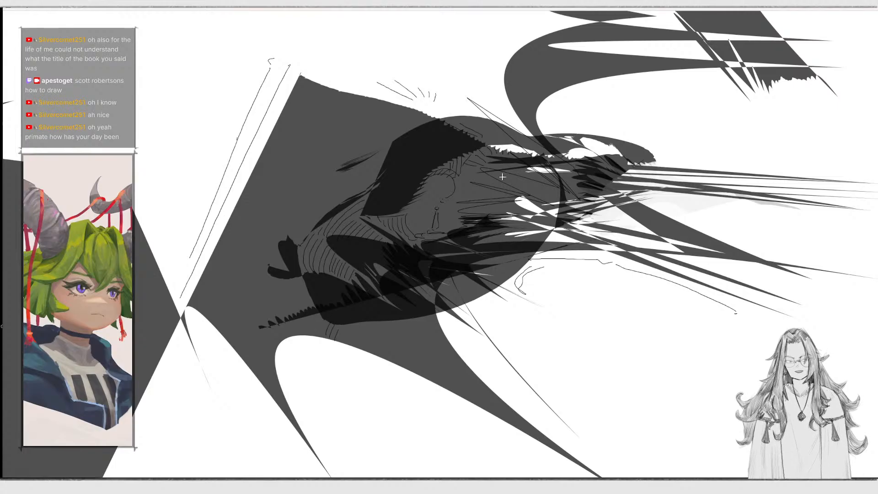
Hatch a ladder-like band of short strokes on the form's right side and darken the tiny figure's body.
left_click_drag(503, 172, 501, 178)
mouse_move(507, 173)
left_mouse_down()
mouse_move(503, 182)
mouse_move(514, 185)
left_mouse_up()
mouse_move(522, 179)
left_mouse_down()
mouse_move(517, 188)
mouse_move(536, 197)
left_mouse_up()
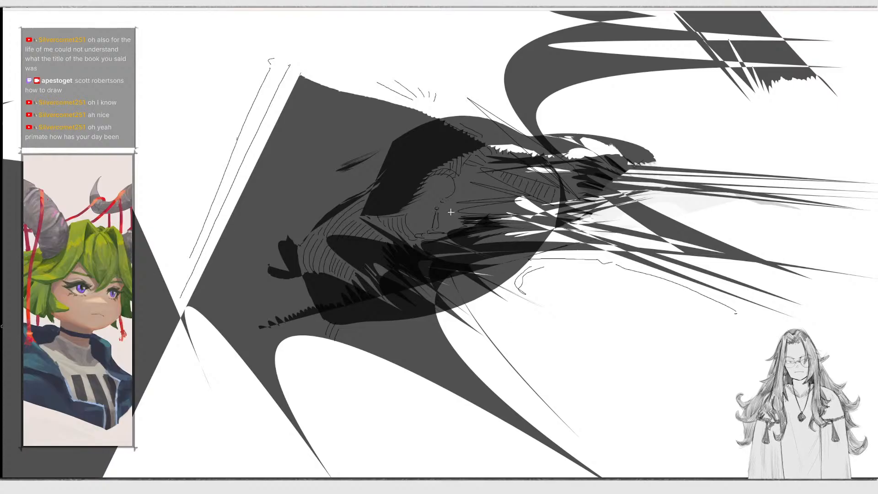
left_click_drag(435, 215, 439, 233)
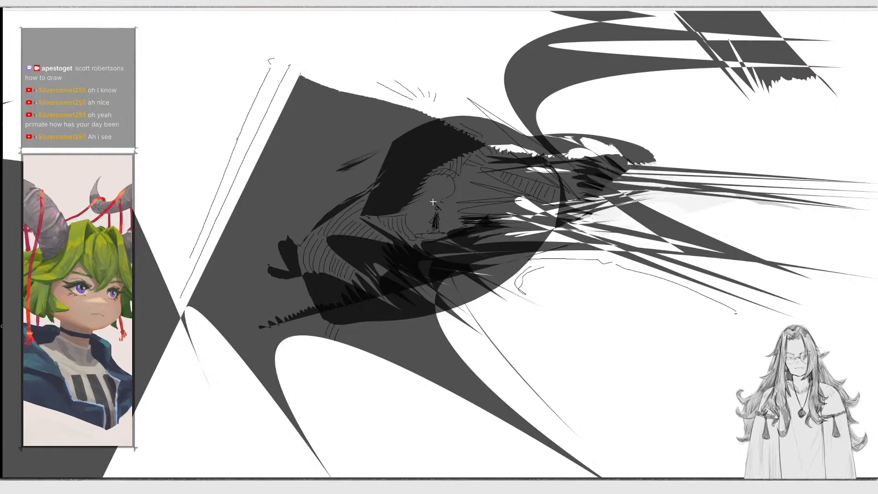
Sketch thin contour lines above the right arm and angular, spiky outlines in the white gap left of the dark shape.
left_click_drag(620, 135, 692, 167)
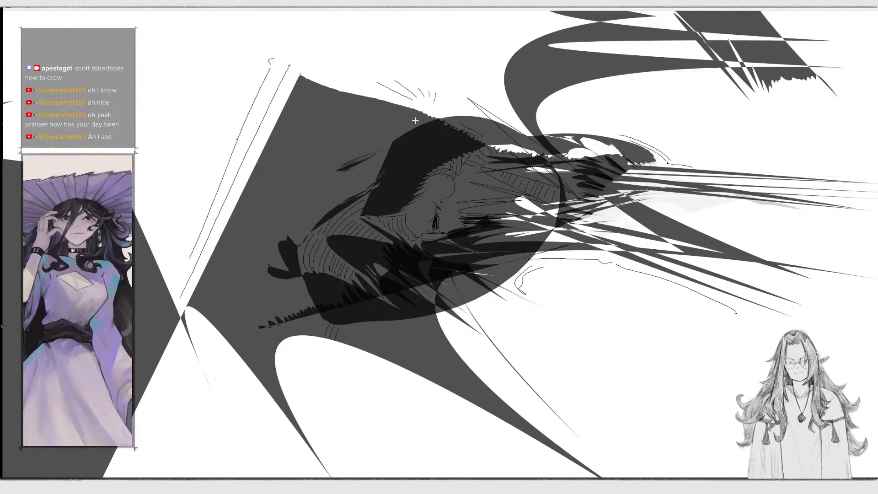
left_click_drag(137, 210, 166, 272)
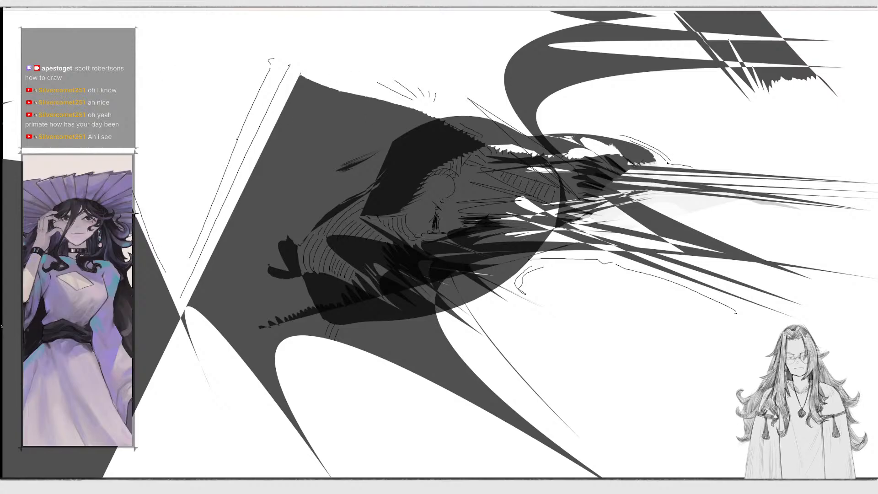
mouse_move(133, 179)
left_mouse_down()
mouse_move(175, 278)
mouse_move(198, 236)
left_mouse_up()
mouse_move(172, 268)
left_mouse_down()
mouse_move(200, 232)
mouse_move(180, 204)
left_mouse_up()
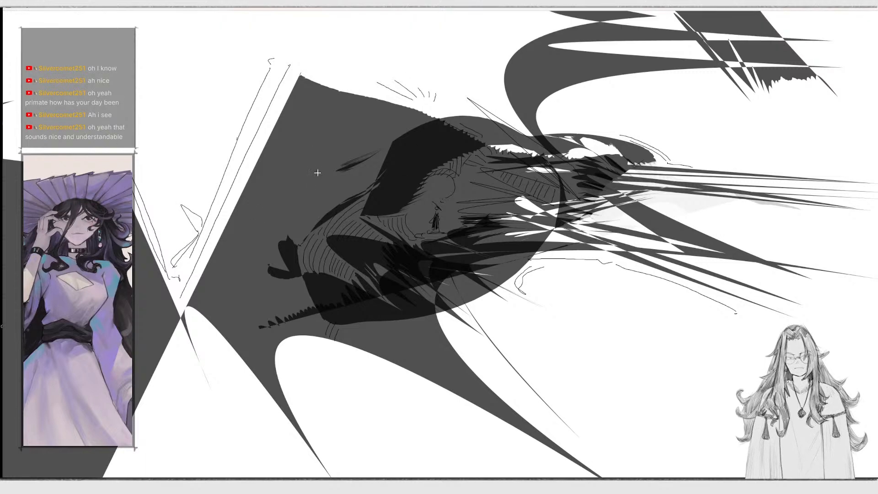
Sketch nested arching lines in the white opening below the form, with small curved strokes inside them.
mouse_move(335, 437)
left_mouse_down()
mouse_move(385, 383)
mouse_move(412, 400)
left_mouse_up()
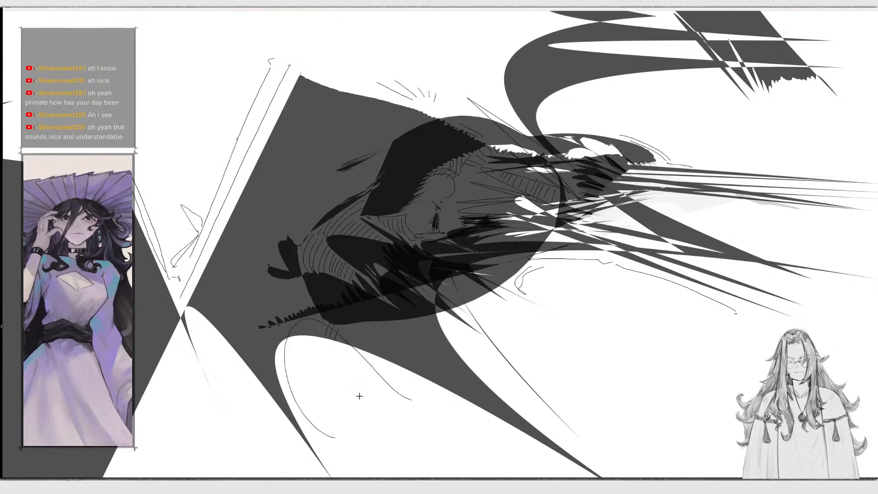
mouse_move(348, 426)
left_mouse_down()
mouse_move(307, 335)
mouse_move(380, 401)
left_mouse_up()
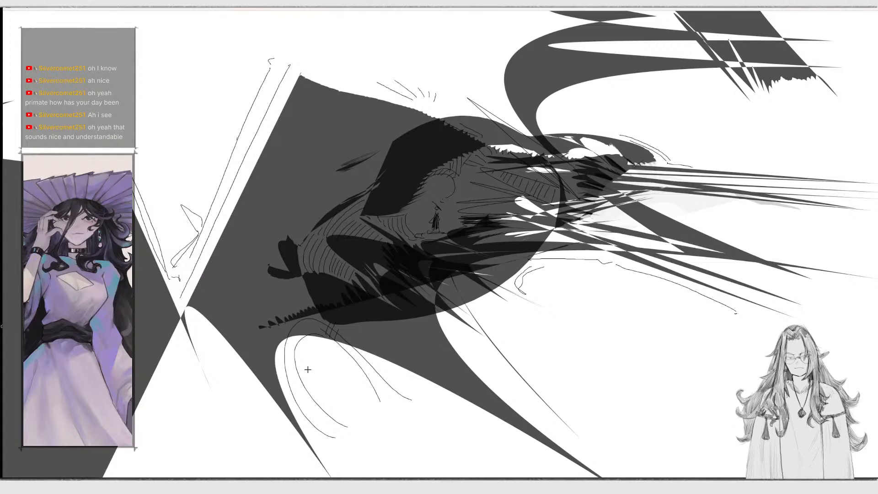
mouse_move(308, 369)
left_mouse_down()
mouse_move(317, 347)
mouse_move(330, 356)
left_mouse_up()
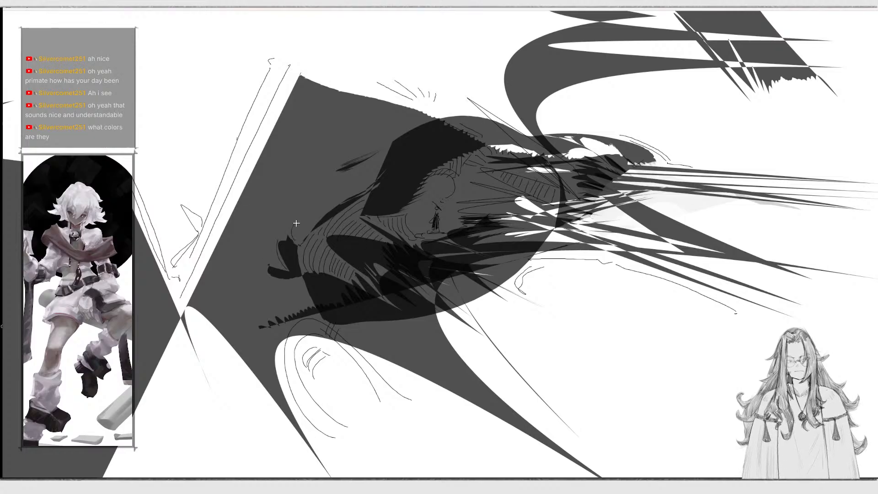
Add small curved and jagged line details along the form's upper left edge and a thin slanted stroke beside the tiny figure.
mouse_move(295, 223)
left_mouse_down()
mouse_move(301, 243)
mouse_move(308, 206)
left_mouse_up()
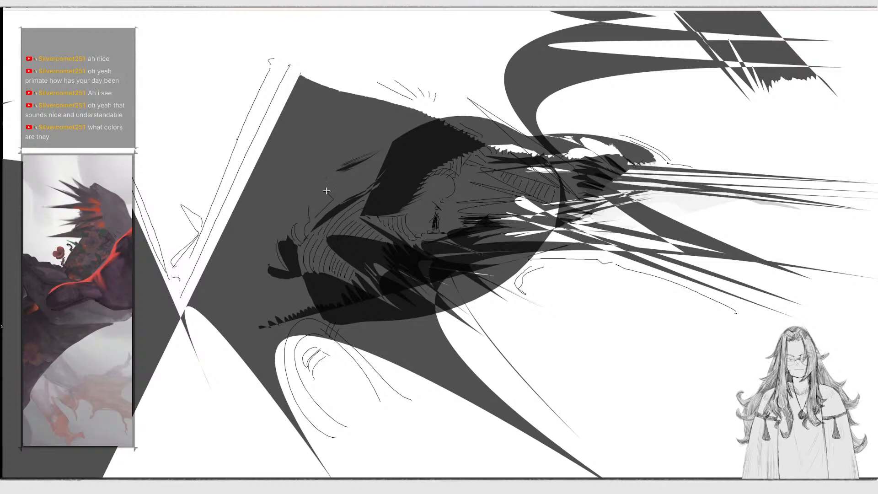
mouse_move(345, 191)
left_mouse_down()
mouse_move(361, 168)
mouse_move(366, 191)
left_mouse_up()
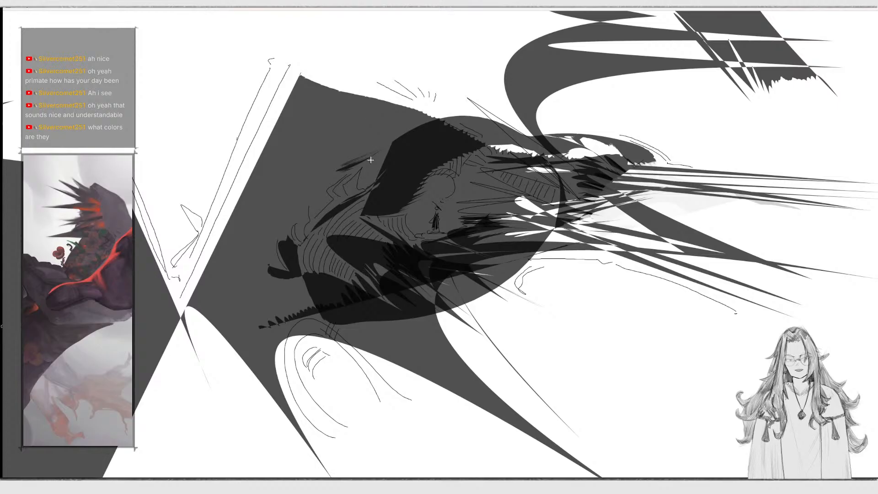
mouse_move(102, 28)
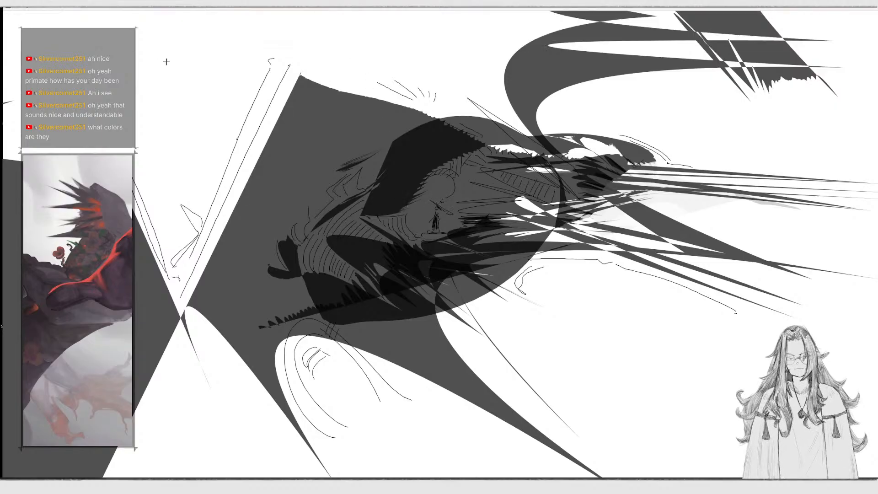
mouse_move(437, 205)
left_mouse_down()
mouse_move(457, 216)
mouse_move(440, 203)
left_mouse_up()
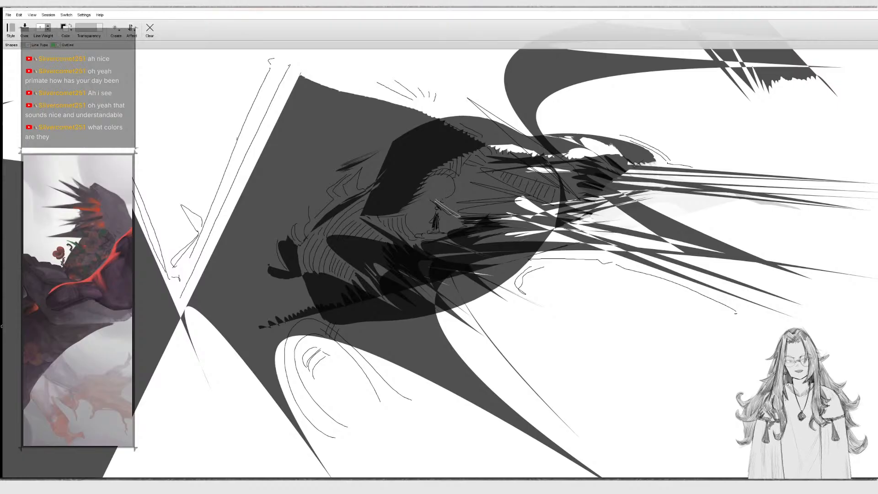
Set the style to filled shapes, turn on the Gradient affect and draw a large rounded black gradient shape over the form's left side.
left_click(134, 35)
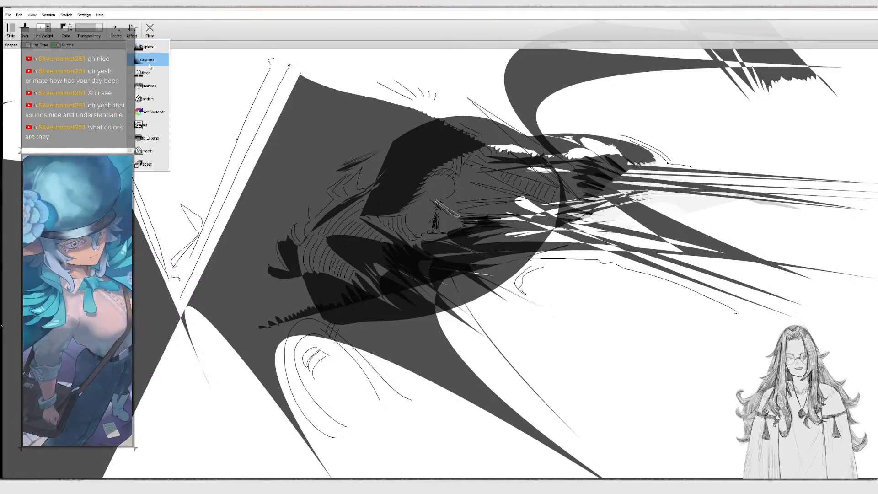
left_click(120, 36)
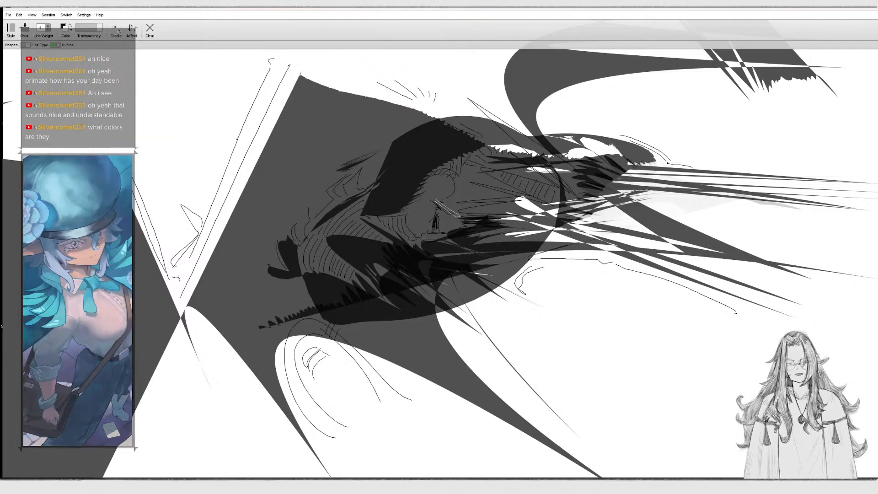
left_click(117, 30)
left_click(15, 36)
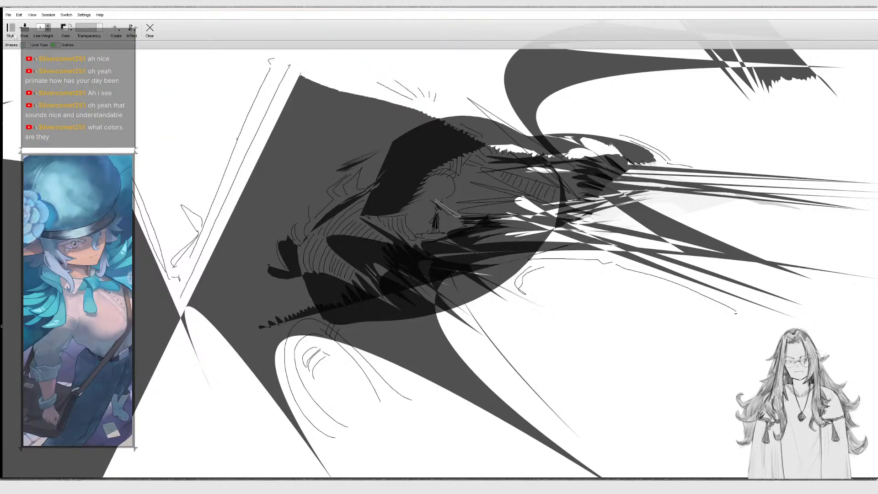
left_click(130, 36)
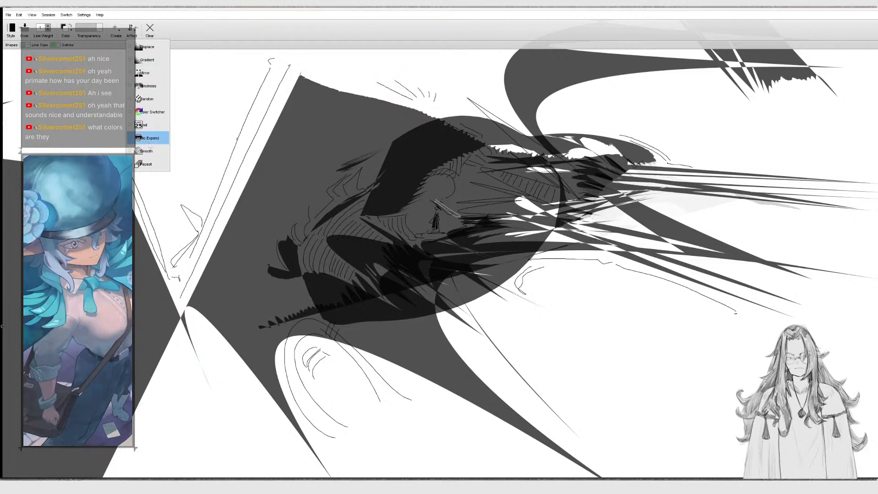
left_click(152, 61)
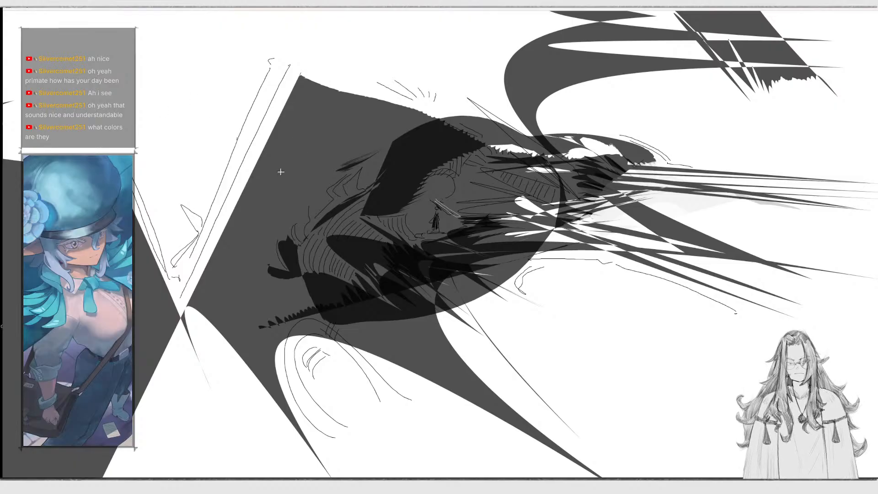
mouse_move(245, 122)
left_mouse_down()
mouse_move(237, 256)
mouse_move(407, 94)
mouse_move(282, 76)
left_mouse_up()
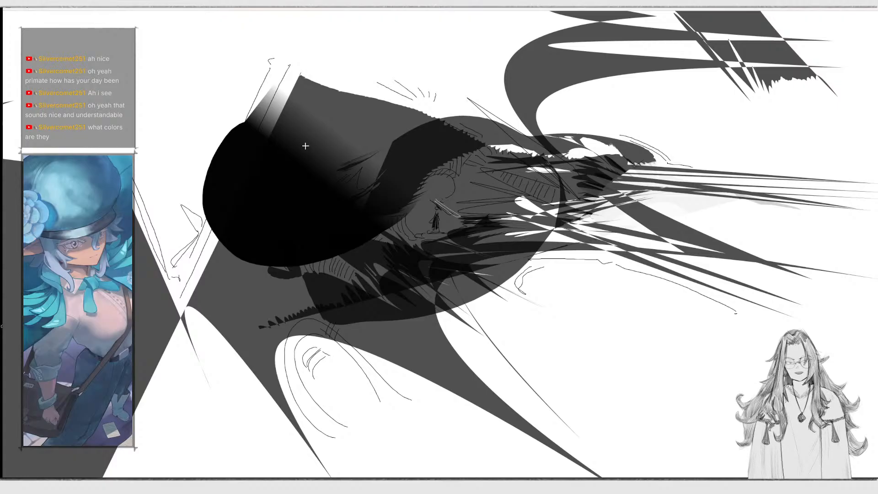
Switch the colour to white and draw large overlapping gradient shapes over the black rounded shape.
left_click(62, 28)
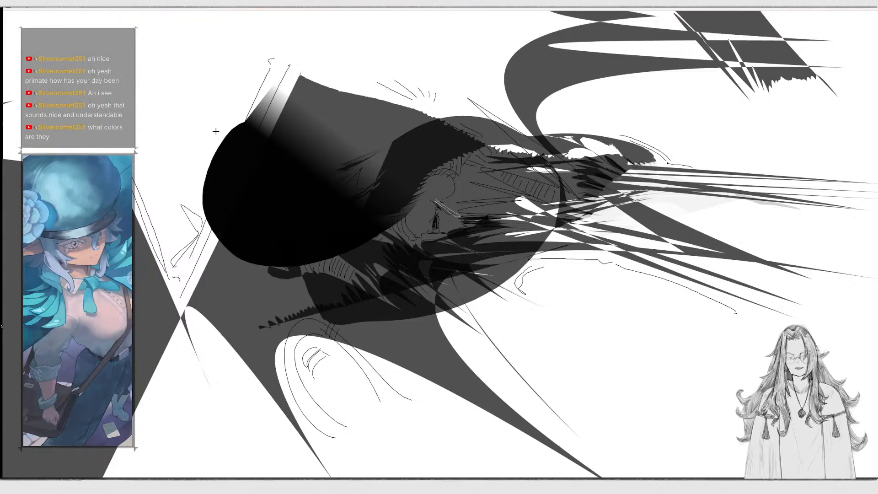
mouse_move(215, 131)
left_mouse_down()
mouse_move(374, 220)
mouse_move(400, 84)
left_mouse_up()
mouse_move(428, 136)
left_mouse_down()
mouse_move(319, 53)
mouse_move(433, 80)
left_mouse_up()
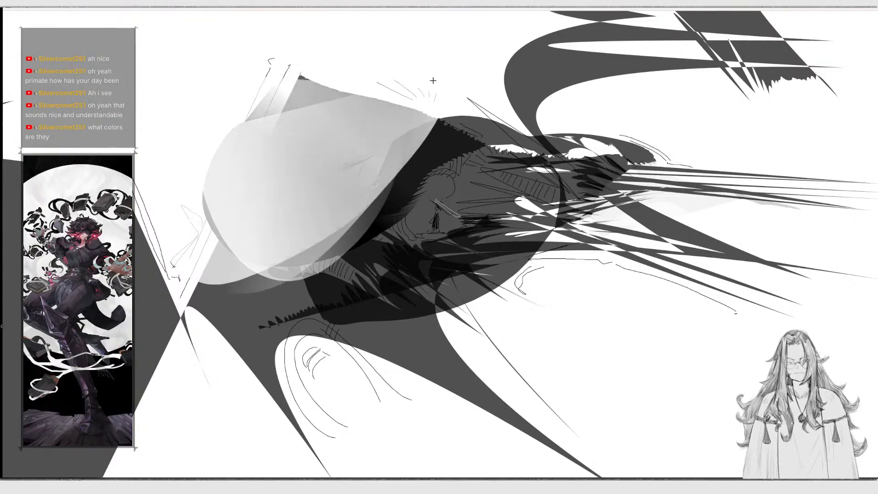
Turn off the Gradient affect and cover the left part of the composition with large translucent white shapes.
left_click(116, 37)
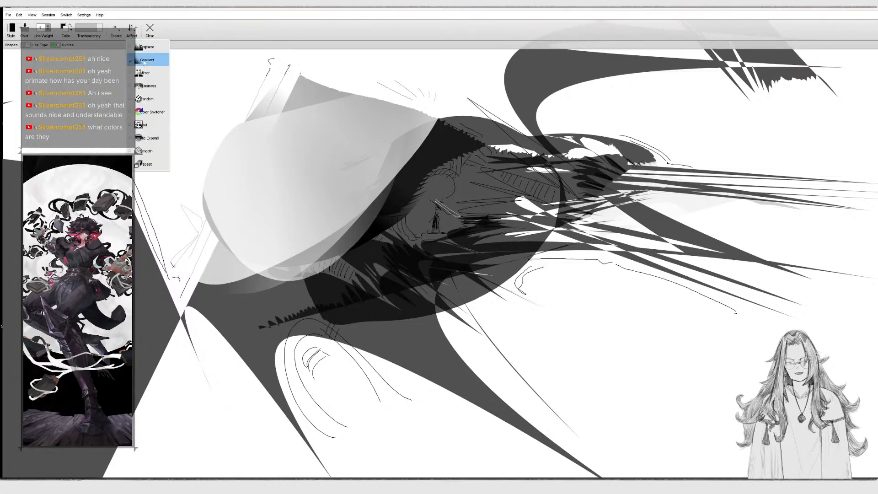
left_click(146, 60)
mouse_move(59, 62)
left_mouse_down()
mouse_move(257, 471)
mouse_move(151, 138)
mouse_move(69, 56)
left_mouse_up()
left_click_drag(168, 477, 426, 164)
left_click_drag(274, 62, 438, 94)
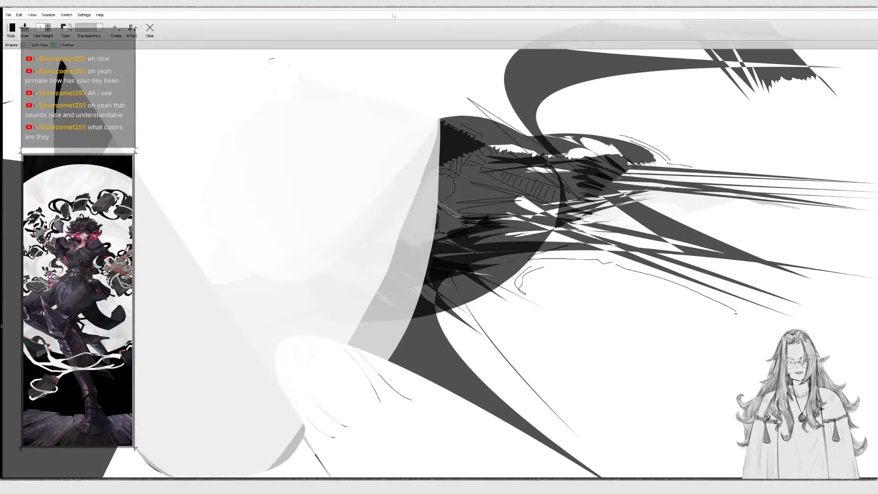
mouse_move(142, 170)
left_mouse_down()
mouse_move(124, 211)
mouse_move(103, 121)
mouse_move(92, 150)
left_mouse_up()
left_click_drag(137, 450, 316, 61)
mouse_move(83, 50)
left_mouse_down()
mouse_move(61, 64)
mouse_move(83, 103)
mouse_move(19, 234)
mouse_move(25, 283)
left_mouse_up()
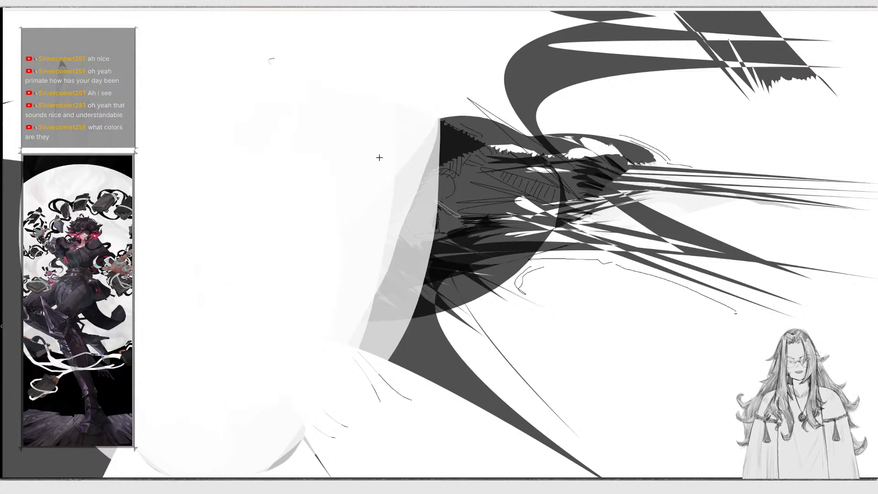
left_click_drag(413, 98, 241, 403)
left_click_drag(396, 187, 210, 387)
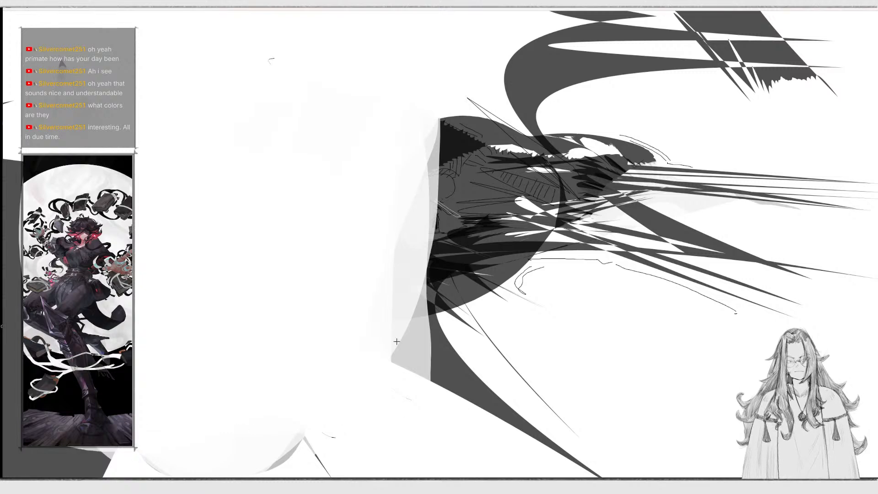
Cover the spikes and arms on the right and the form's upper edge with large translucent white shapes.
mouse_move(225, 22)
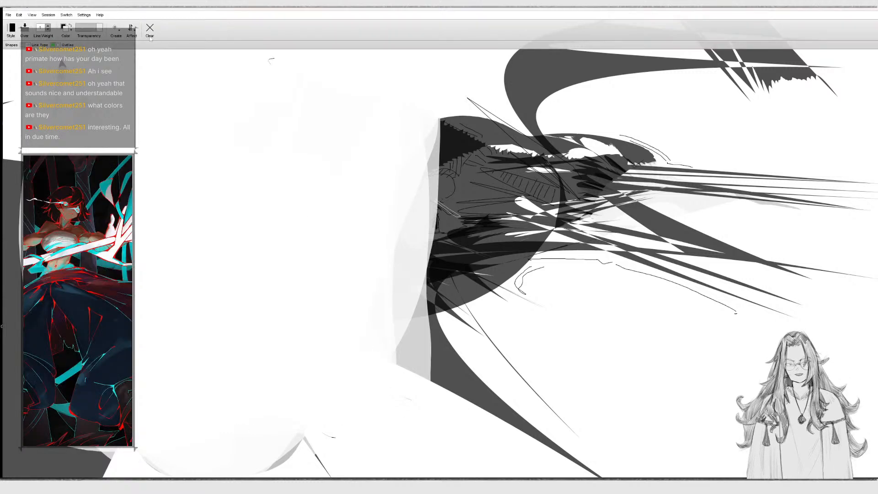
mouse_move(584, 69)
left_mouse_down()
mouse_move(593, 185)
mouse_move(761, 178)
mouse_move(756, 171)
left_mouse_up()
mouse_move(610, 62)
left_mouse_down()
mouse_move(601, 315)
mouse_move(625, 138)
left_mouse_up()
mouse_move(566, 36)
left_mouse_down()
mouse_move(566, 57)
mouse_move(790, 298)
mouse_move(758, 84)
left_mouse_up()
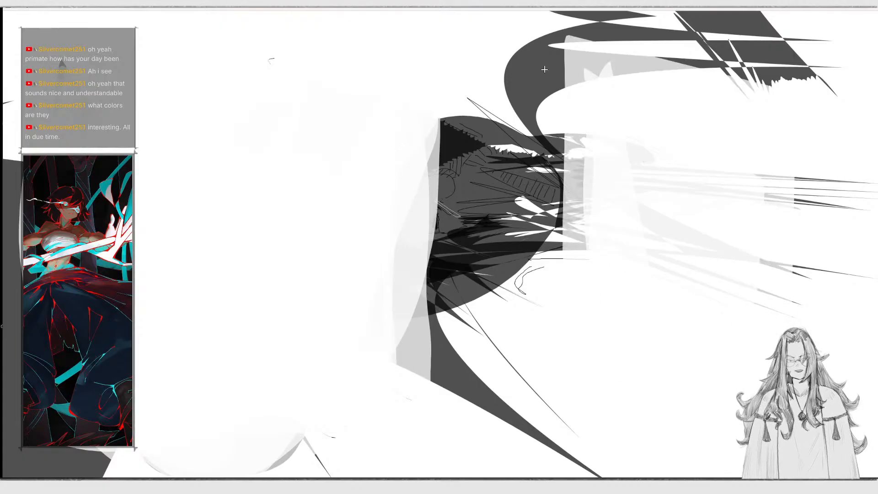
mouse_move(545, 69)
left_mouse_down()
mouse_move(540, 247)
mouse_move(709, 245)
mouse_move(748, 84)
mouse_move(749, 247)
left_mouse_up()
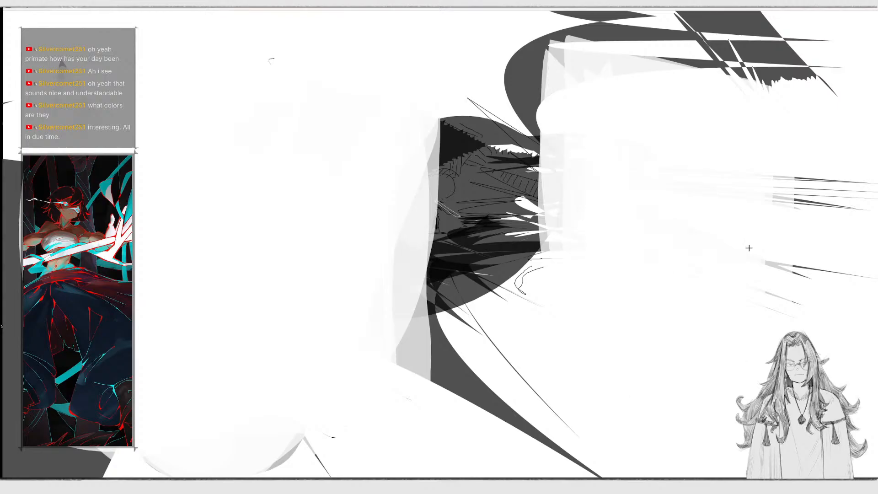
mouse_move(699, 41)
left_mouse_down()
mouse_move(796, 37)
mouse_move(823, 82)
mouse_move(658, 41)
left_mouse_up()
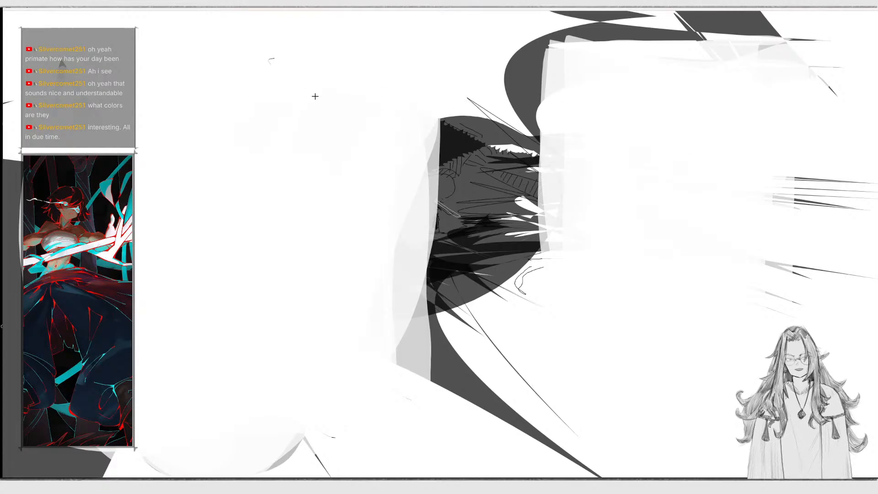
mouse_move(315, 96)
left_mouse_down()
mouse_move(445, 88)
mouse_move(588, 128)
left_mouse_up()
key("Tab")
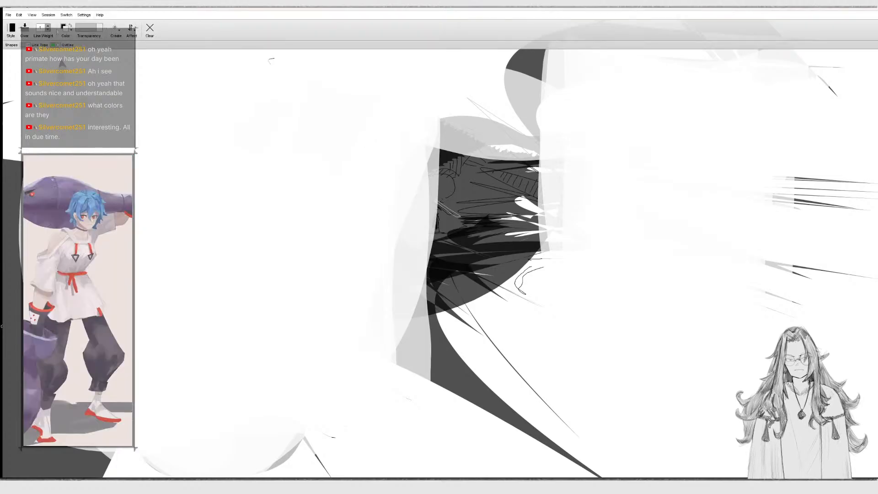
key("Tab")
mouse_move(265, 119)
left_mouse_down()
mouse_move(325, 107)
mouse_move(319, 98)
left_mouse_up()
key("ctrl+z")
key("ctrl+z")
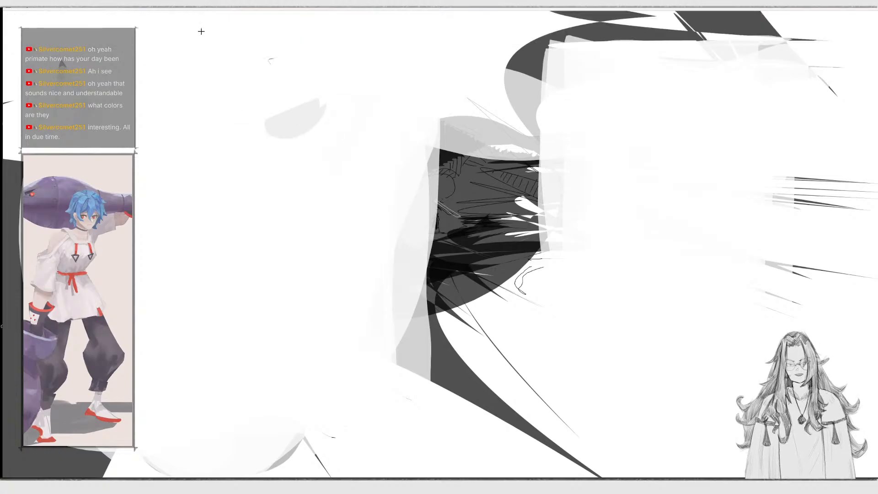
key("Tab")
key("Tab")
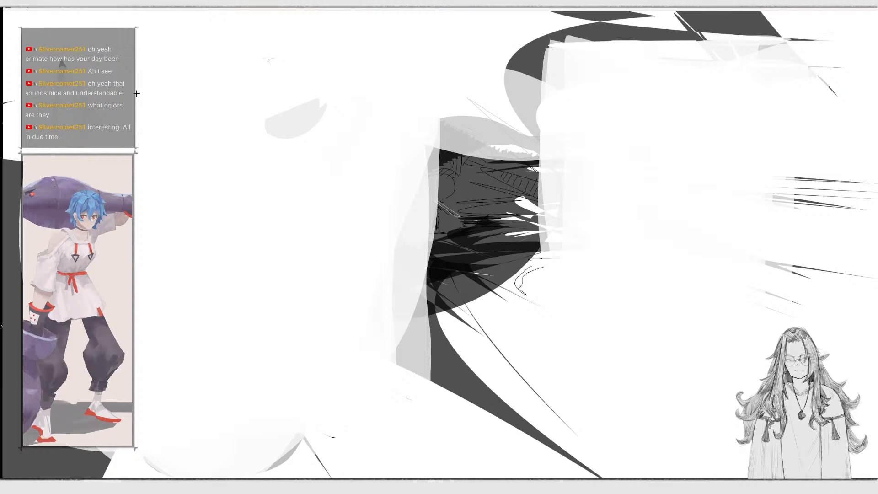
Adjust the shape transparency and build a small figure's pointed hat, head and chest from dark filled shapes in the blank white area.
key("Tab")
left_click(93, 32)
key("Tab")
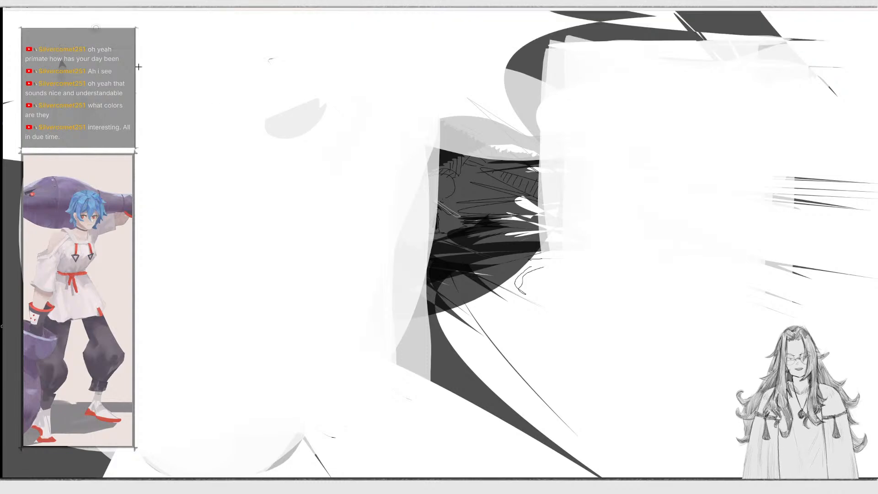
mouse_move(261, 117)
left_mouse_down()
mouse_move(304, 141)
mouse_move(261, 92)
left_mouse_up()
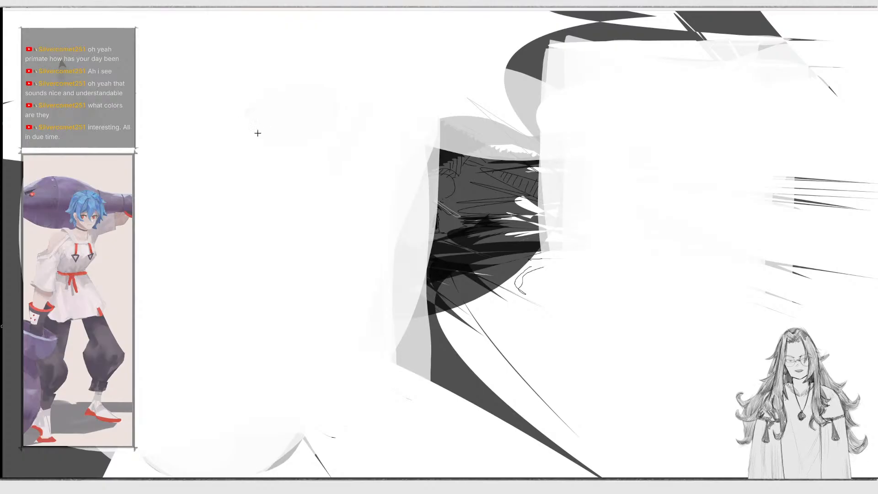
mouse_move(273, 108)
left_mouse_down()
mouse_move(287, 112)
mouse_move(251, 127)
mouse_move(291, 120)
mouse_move(266, 133)
mouse_move(274, 143)
mouse_move(286, 132)
mouse_move(276, 147)
mouse_move(286, 145)
mouse_move(267, 149)
mouse_move(288, 148)
mouse_move(272, 180)
mouse_move(295, 151)
mouse_move(273, 179)
left_mouse_up()
mouse_move(265, 160)
left_mouse_down()
mouse_move(267, 171)
mouse_move(304, 159)
mouse_move(295, 174)
left_mouse_up()
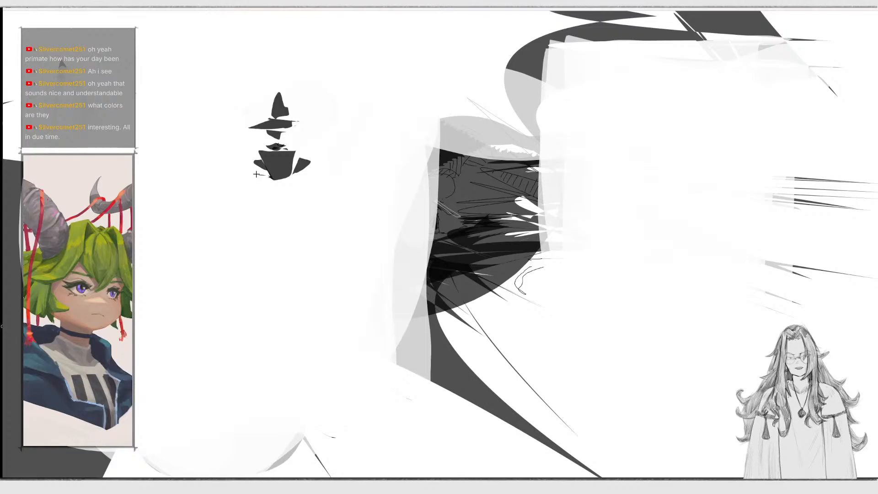
Add pointed shoulder flaps and a tapering torso to the figure, covering the lower torso and thin leg with white.
mouse_move(257, 174)
left_mouse_down()
mouse_move(230, 170)
mouse_move(273, 181)
mouse_move(311, 169)
left_mouse_up()
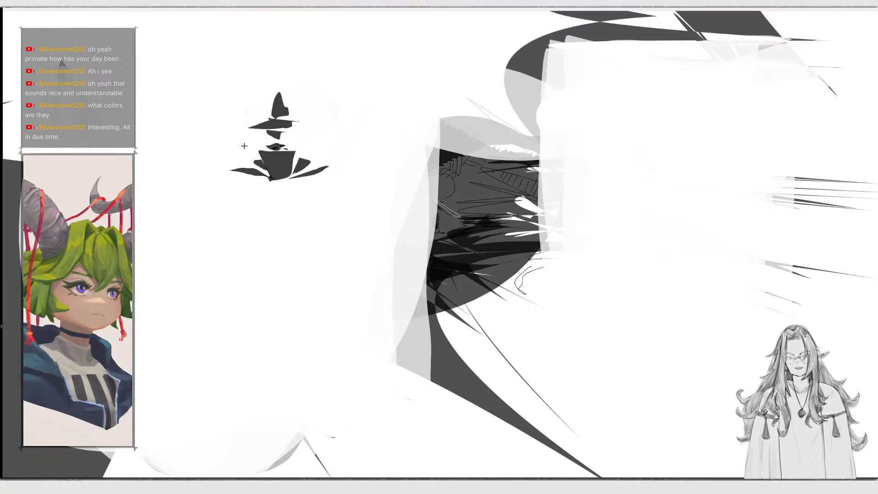
mouse_move(251, 175)
left_mouse_down()
mouse_move(255, 228)
mouse_move(277, 291)
mouse_move(272, 216)
mouse_move(304, 187)
mouse_move(301, 179)
mouse_move(287, 245)
mouse_move(307, 191)
left_mouse_up()
mouse_move(253, 227)
left_mouse_down()
mouse_move(308, 253)
mouse_move(247, 256)
mouse_move(270, 229)
mouse_move(262, 236)
mouse_move(277, 311)
mouse_move(265, 233)
left_mouse_up()
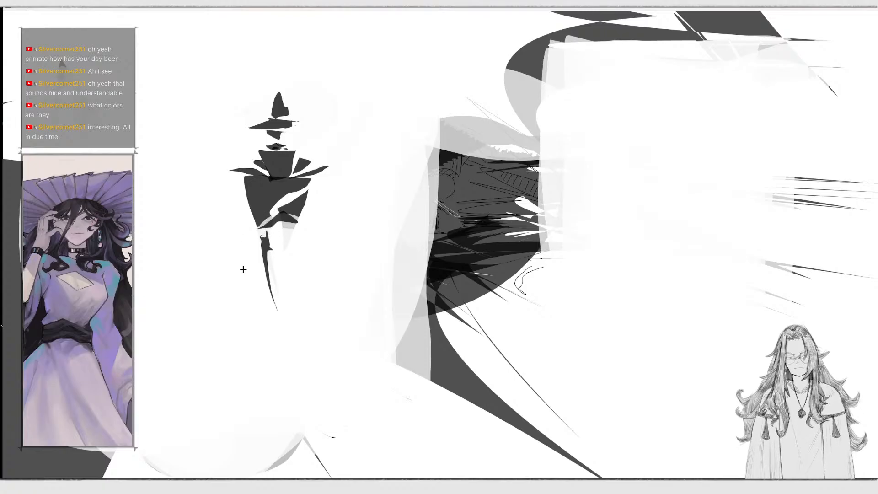
mouse_move(243, 269)
left_mouse_down()
mouse_move(210, 229)
mouse_move(235, 202)
mouse_move(281, 304)
mouse_move(307, 234)
left_mouse_up()
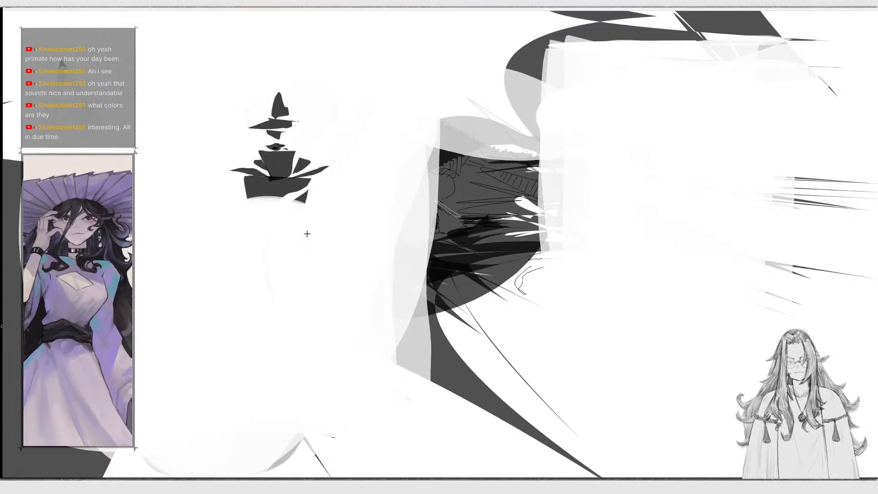
Draw the figure's hanging arm and a long, wide skirt below the chest as dark filled shapes.
mouse_move(238, 182)
left_mouse_down()
mouse_move(233, 161)
mouse_move(261, 178)
mouse_move(259, 239)
mouse_move(271, 183)
mouse_move(278, 197)
mouse_move(301, 187)
mouse_move(291, 203)
mouse_move(254, 171)
mouse_move(229, 219)
mouse_move(256, 252)
mouse_move(237, 304)
mouse_move(314, 337)
mouse_move(295, 190)
left_mouse_up()
mouse_move(263, 223)
left_mouse_down()
mouse_move(262, 307)
mouse_move(229, 287)
left_mouse_up()
mouse_move(252, 235)
left_mouse_down()
mouse_move(247, 282)
mouse_move(267, 321)
left_mouse_up()
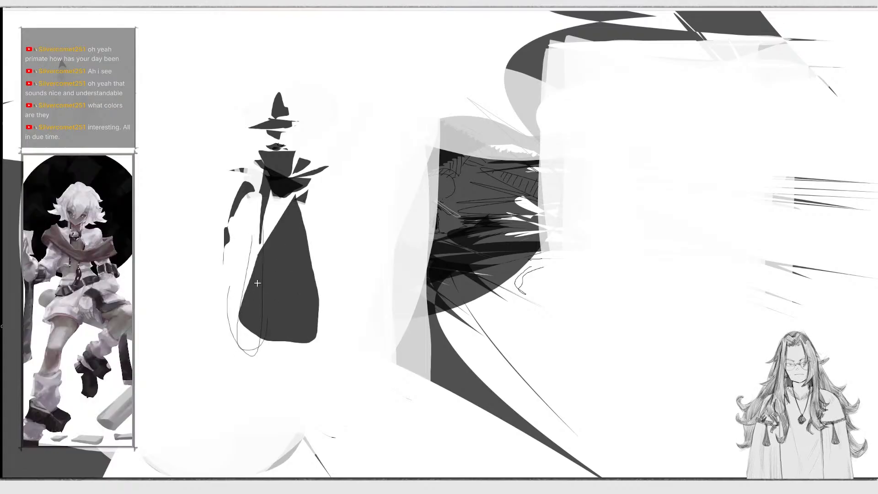
Carve the skirt and the arm's outer side with white shapes and add a dark trailing hem at the skirt's base.
mouse_move(253, 271)
left_mouse_down()
mouse_move(273, 272)
mouse_move(265, 251)
mouse_move(257, 292)
mouse_move(275, 225)
left_mouse_up()
mouse_move(224, 274)
left_mouse_down()
mouse_move(270, 257)
mouse_move(274, 224)
mouse_move(225, 275)
mouse_move(252, 233)
mouse_move(277, 313)
left_mouse_up()
mouse_move(273, 228)
left_mouse_down()
mouse_move(278, 314)
mouse_move(249, 348)
left_mouse_up()
mouse_move(282, 295)
left_mouse_down()
mouse_move(306, 358)
mouse_move(283, 326)
left_mouse_up()
mouse_move(227, 184)
left_mouse_down()
mouse_move(222, 261)
mouse_move(235, 201)
left_mouse_up()
left_click_drag(219, 282, 252, 182)
mouse_move(240, 238)
left_mouse_down()
mouse_move(224, 141)
mouse_move(206, 215)
left_mouse_up()
mouse_move(91, 28)
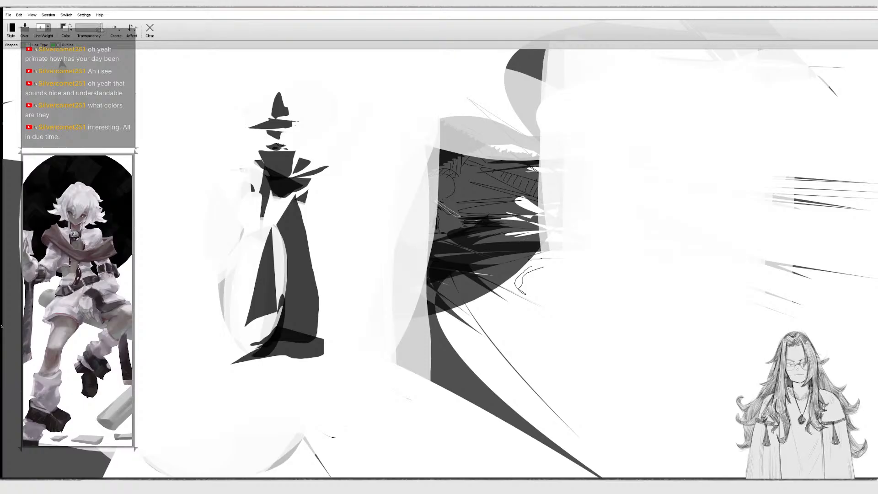
mouse_move(222, 167)
left_mouse_down()
mouse_move(193, 218)
mouse_move(210, 279)
left_mouse_up()
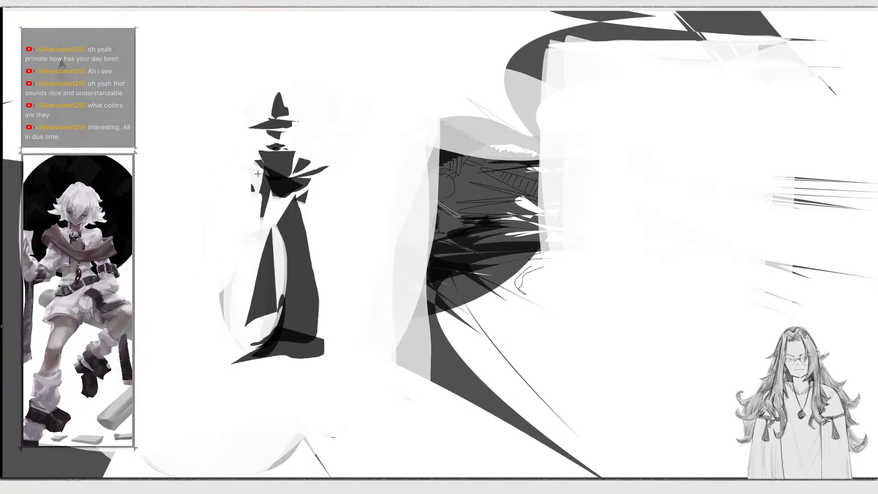
Redraw the figure's bent arm and hand with small dark shapes and darken the face beneath the hat brim.
mouse_move(257, 175)
left_mouse_down()
mouse_move(240, 222)
mouse_move(262, 181)
left_mouse_up()
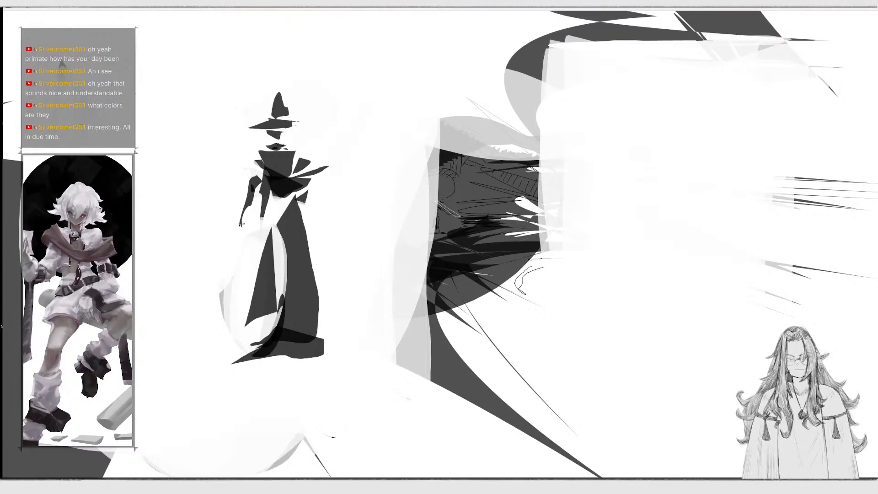
left_click_drag(241, 224, 246, 232)
mouse_move(272, 138)
left_mouse_down()
mouse_move(277, 145)
mouse_move(302, 128)
mouse_move(293, 126)
left_mouse_up()
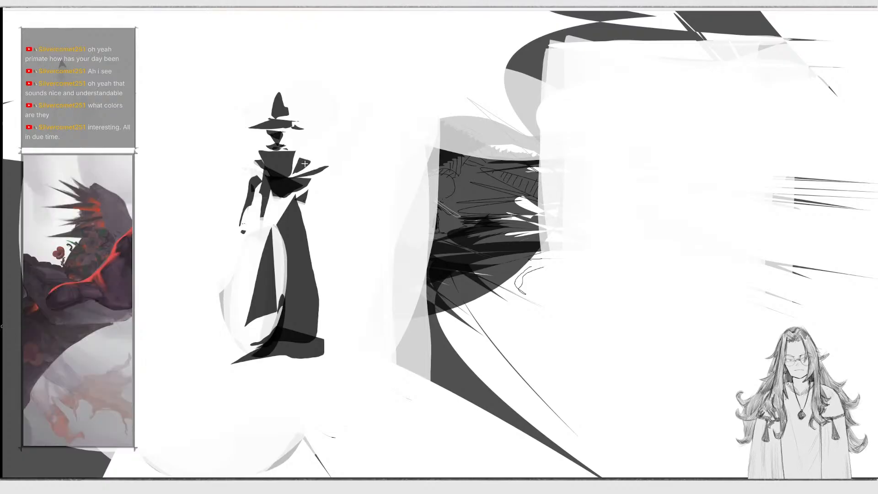
Layer dark shapes onto the shoulder cape and waist and add angular folds to the skirt's trailing hem.
mouse_move(274, 178)
left_mouse_down()
mouse_move(293, 168)
mouse_move(274, 161)
mouse_move(320, 177)
mouse_move(306, 188)
left_mouse_up()
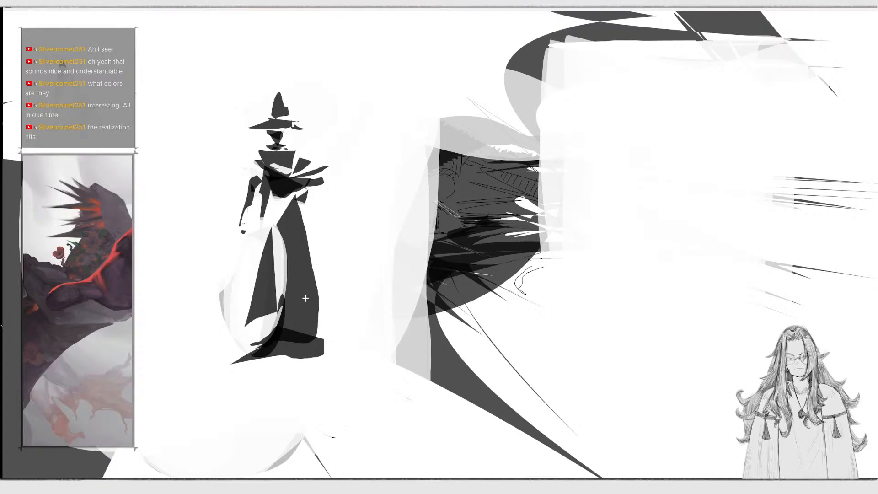
mouse_move(267, 319)
left_mouse_down()
mouse_move(247, 350)
mouse_move(274, 328)
mouse_move(227, 345)
mouse_move(234, 344)
left_mouse_up()
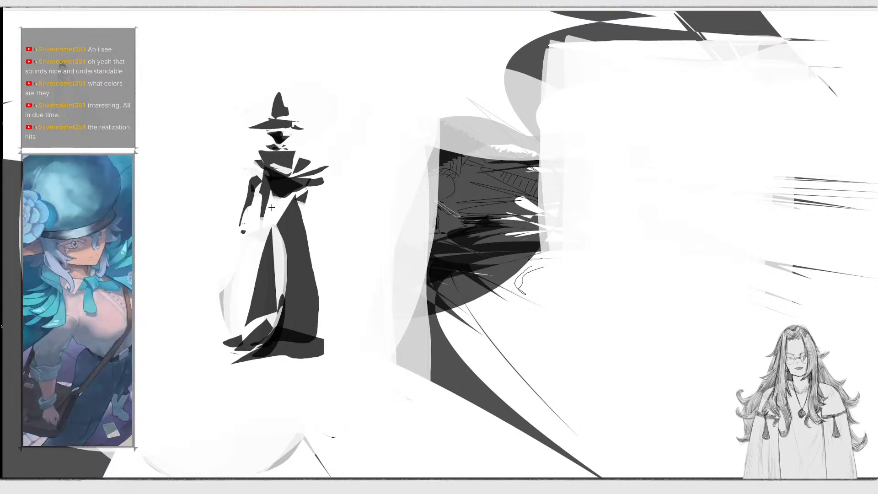
mouse_move(271, 207)
left_mouse_down()
mouse_move(283, 200)
mouse_move(264, 232)
left_mouse_up()
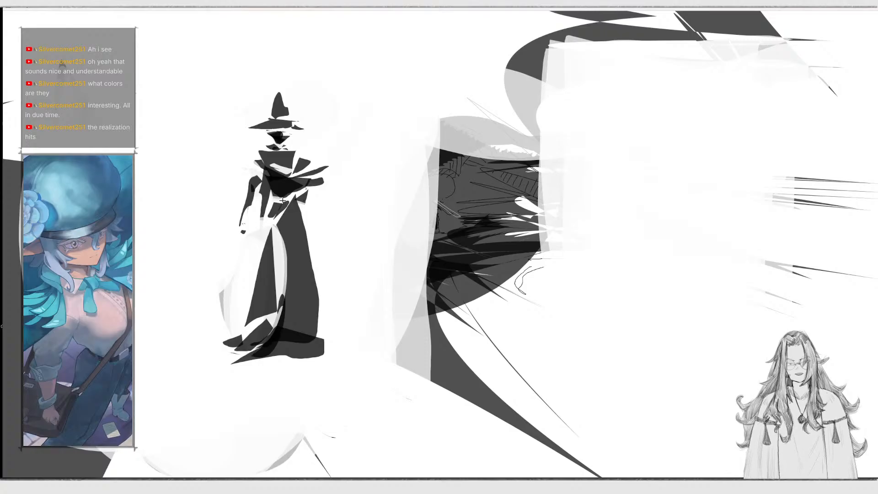
mouse_move(319, 179)
left_mouse_down()
mouse_move(322, 165)
mouse_move(309, 163)
left_mouse_up()
Try reshaping the figure's hanging arm with white cuts and a darker overlay, undoing the attempts.
mouse_move(232, 204)
left_mouse_down()
mouse_move(253, 204)
mouse_move(223, 246)
mouse_move(256, 203)
left_mouse_up()
key("ctrl+z")
key("ctrl+z")
key("ctrl+z")
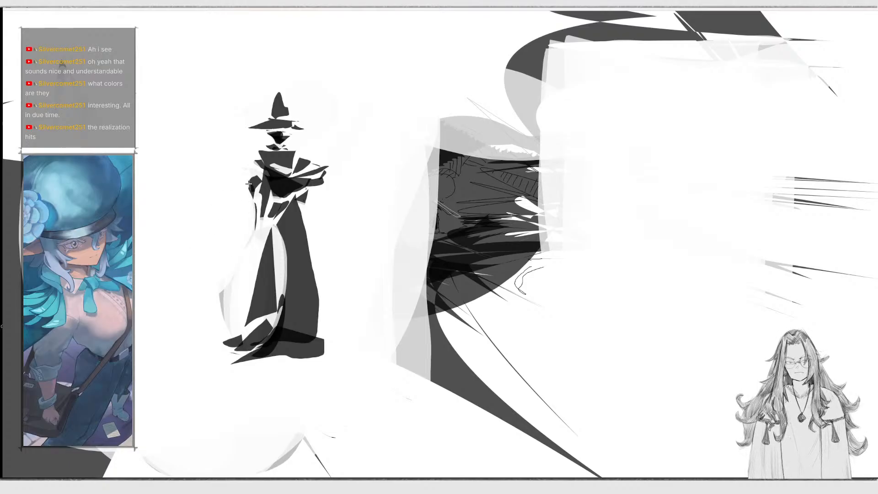
mouse_move(250, 184)
left_mouse_down()
mouse_move(247, 235)
mouse_move(253, 166)
mouse_move(247, 245)
left_mouse_up()
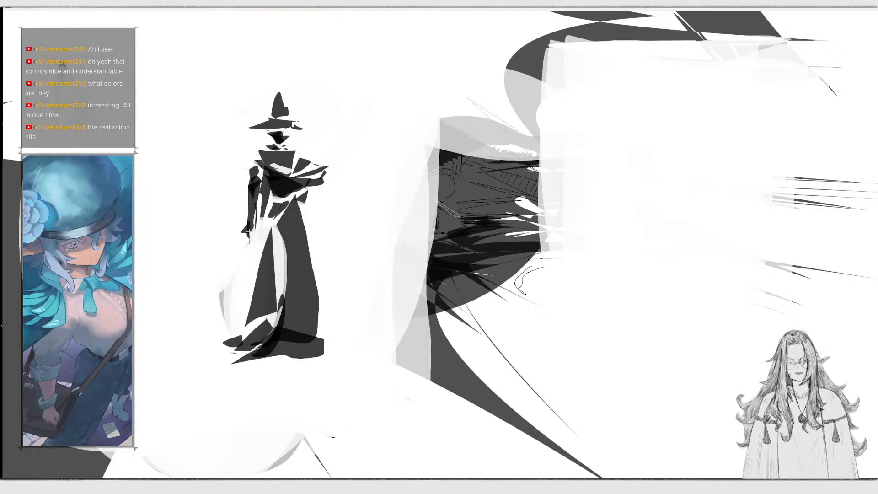
key("ctrl+z")
key("ctrl+z")
Rebuild the hanging arm with a dark shoulder, forearm and hand, and refine the hem, face and cape with small shapes.
mouse_move(248, 172)
left_mouse_down()
mouse_move(239, 224)
mouse_move(260, 177)
left_mouse_up()
mouse_move(247, 227)
left_mouse_down()
mouse_move(256, 234)
mouse_move(244, 232)
mouse_move(239, 262)
mouse_move(252, 254)
mouse_move(232, 331)
mouse_move(215, 339)
mouse_move(227, 345)
left_mouse_up()
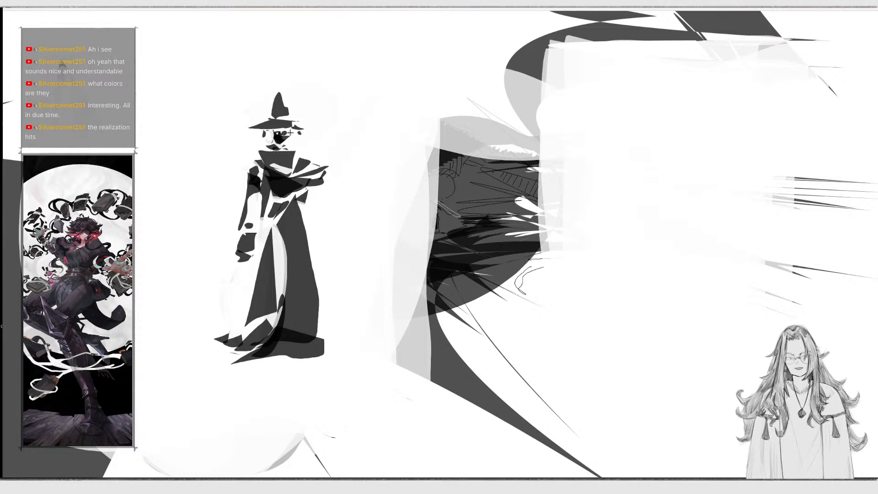
mouse_move(297, 152)
left_mouse_down()
mouse_move(291, 174)
mouse_move(298, 156)
left_mouse_up()
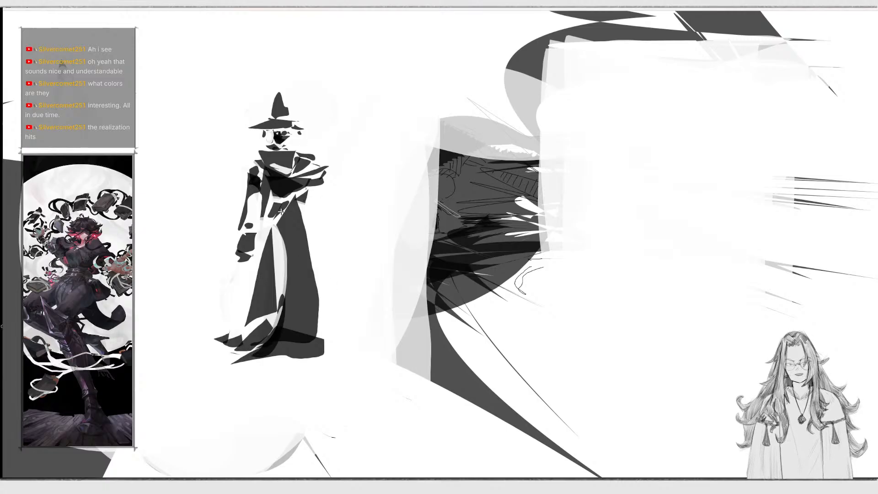
Add darker fold shapes down the skirt from the waist and along its inner edge.
mouse_move(294, 233)
left_mouse_down()
mouse_move(294, 205)
mouse_move(306, 295)
mouse_move(291, 225)
left_mouse_up()
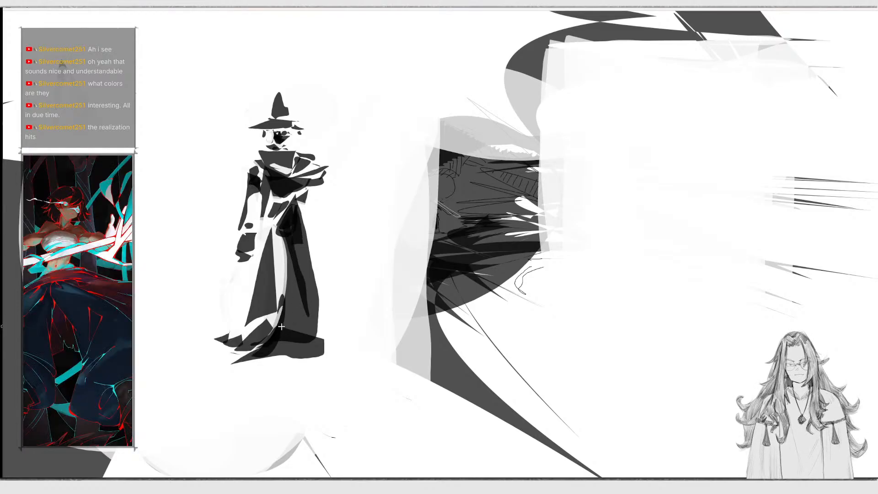
mouse_move(281, 327)
left_mouse_down()
mouse_move(300, 297)
mouse_move(292, 294)
left_mouse_up()
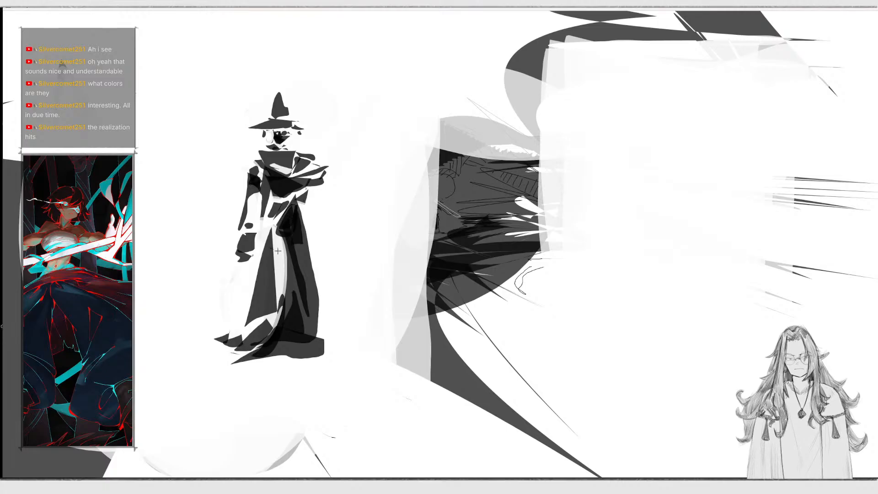
Fill the light gap in the witch figure's robe with dark shapes and paint out the dark abstract mass beside it in white.
mouse_move(277, 251)
left_mouse_down()
mouse_move(276, 311)
mouse_move(234, 352)
left_mouse_up()
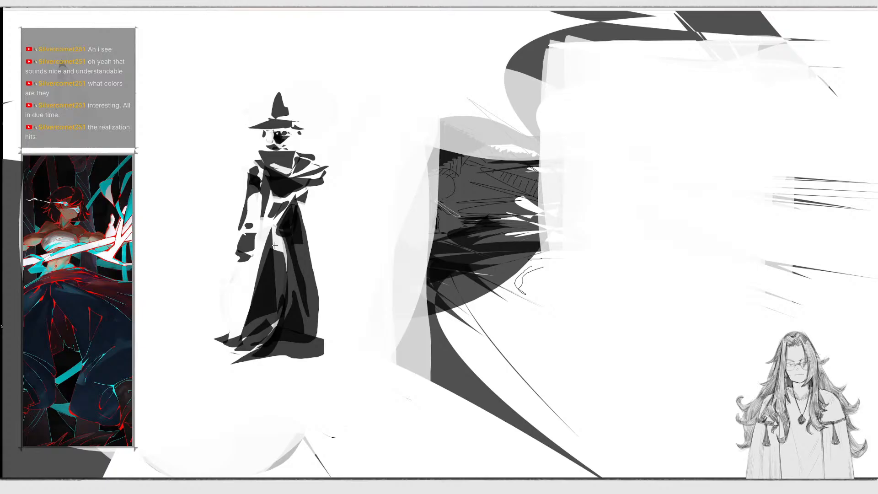
left_click_drag(273, 234, 275, 256)
mouse_move(384, 253)
left_mouse_down()
mouse_move(563, 407)
mouse_move(482, 59)
mouse_move(532, 366)
mouse_move(459, 106)
mouse_move(478, 270)
mouse_move(761, 147)
mouse_move(530, 175)
left_mouse_up()
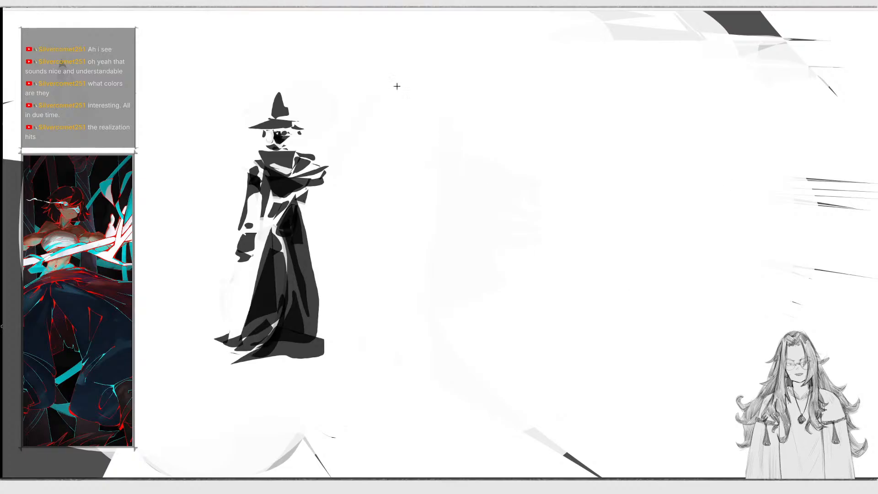
Enable the Displace and Gradient effects for the shapes drawn on the canvas.
mouse_move(96, 17)
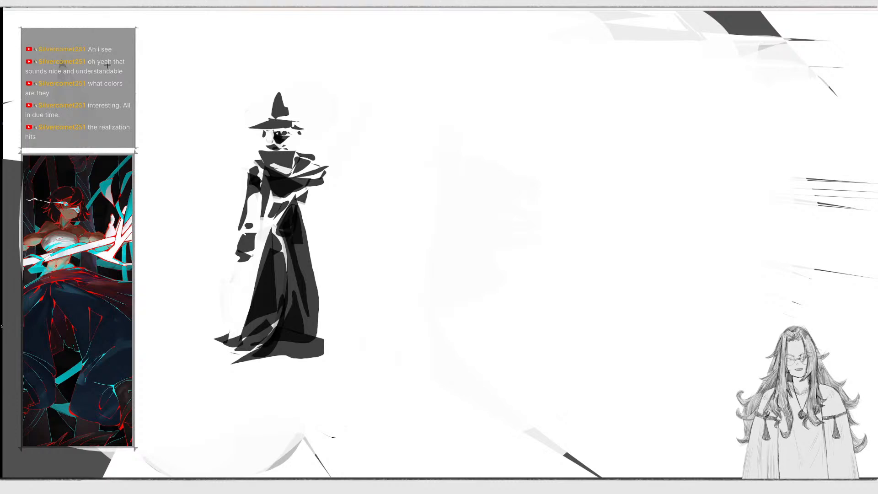
mouse_move(55, 20)
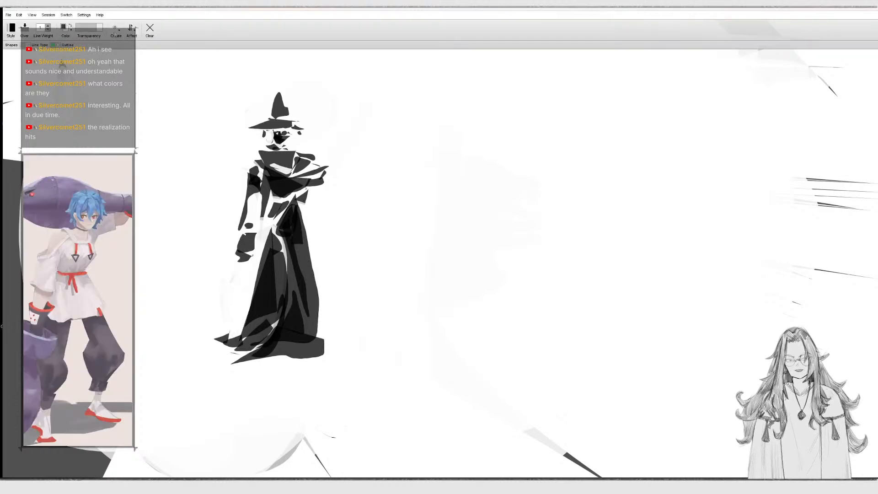
left_click(115, 31)
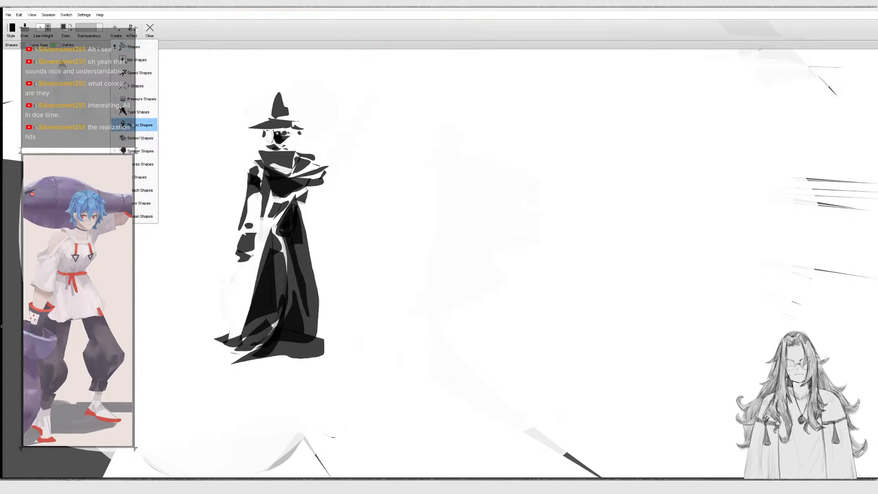
left_click(132, 31)
left_click(132, 31)
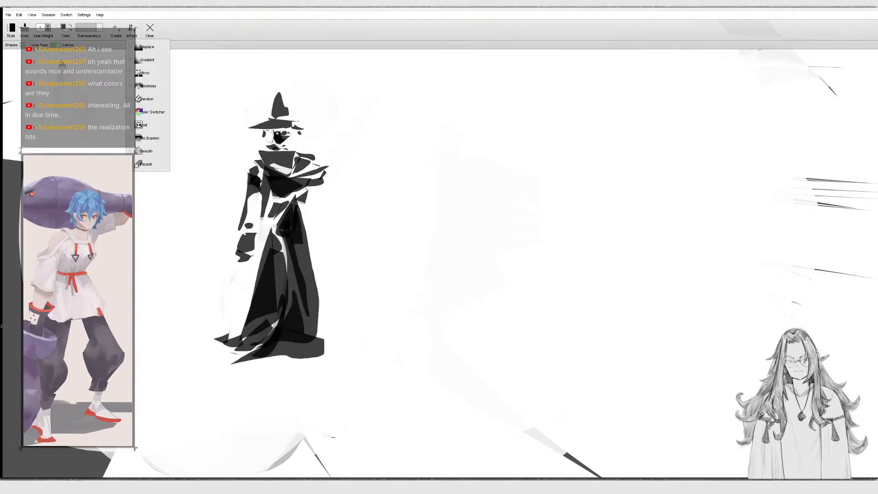
left_click(142, 47)
left_click(131, 36)
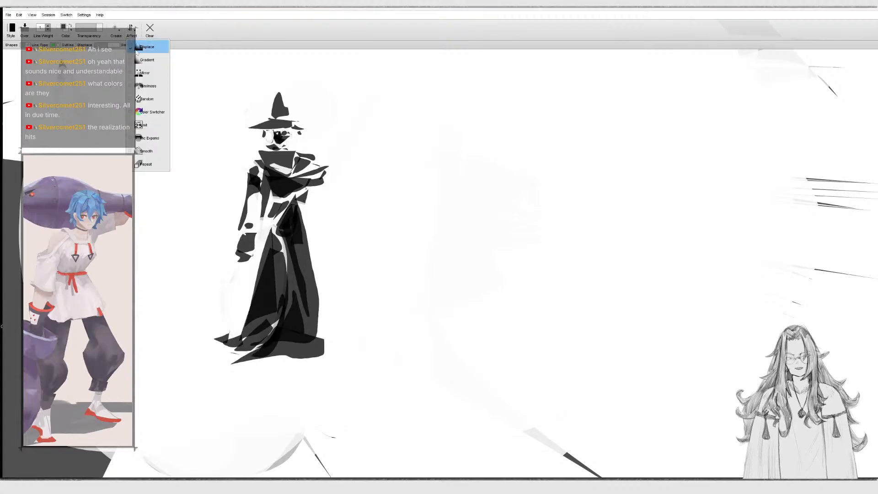
left_click(138, 57)
Try out gradient-filled, displaced silhouette shapes in the blank area beside the witch figure.
mouse_move(542, 197)
left_mouse_down()
mouse_move(598, 247)
mouse_move(549, 232)
mouse_move(519, 361)
left_mouse_up()
key("ctrl+z")
key("ctrl+z")
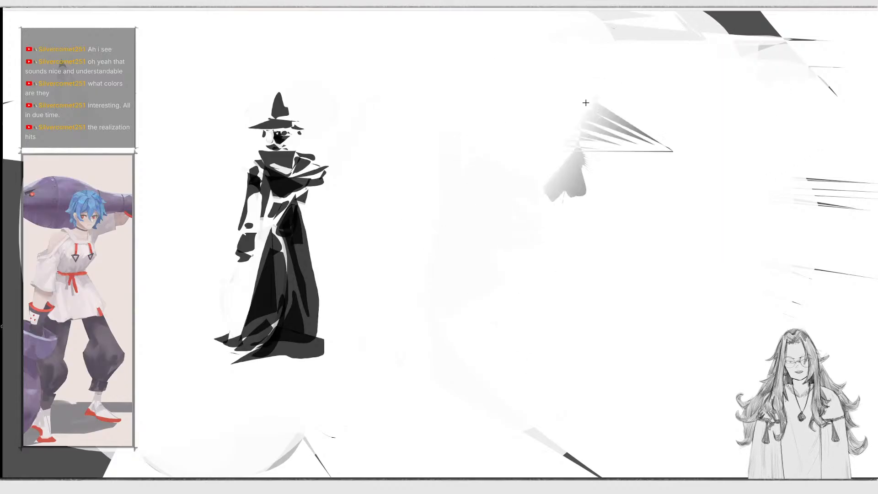
key("ctrl+z")
mouse_move(543, 236)
left_mouse_down()
mouse_move(513, 372)
mouse_move(590, 283)
left_mouse_up()
key("ctrl+z")
left_click_drag(542, 238, 523, 301)
key("ctrl+z")
left_click_drag(536, 417, 545, 167)
key("ctrl+z")
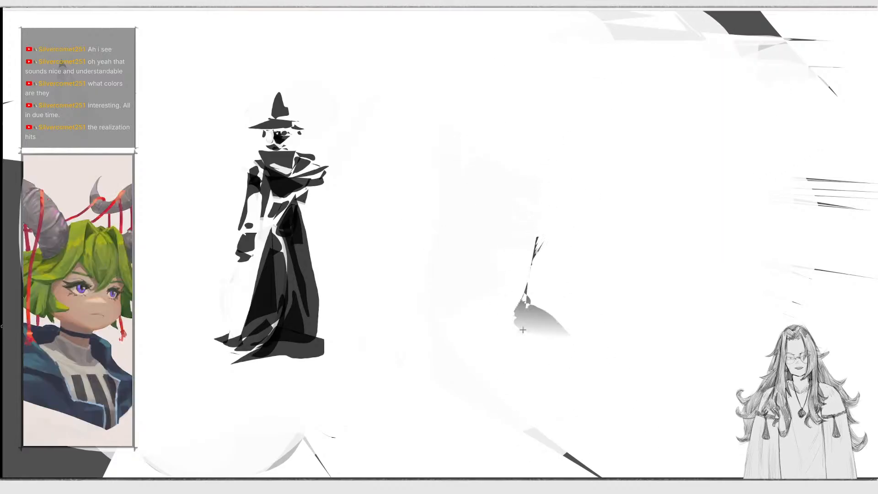
left_click_drag(540, 402, 480, 192)
key("ctrl+z")
mouse_move(565, 389)
left_mouse_down()
mouse_move(529, 278)
mouse_move(544, 256)
left_mouse_up()
key("ctrl+z")
left_click_drag(508, 418, 567, 256)
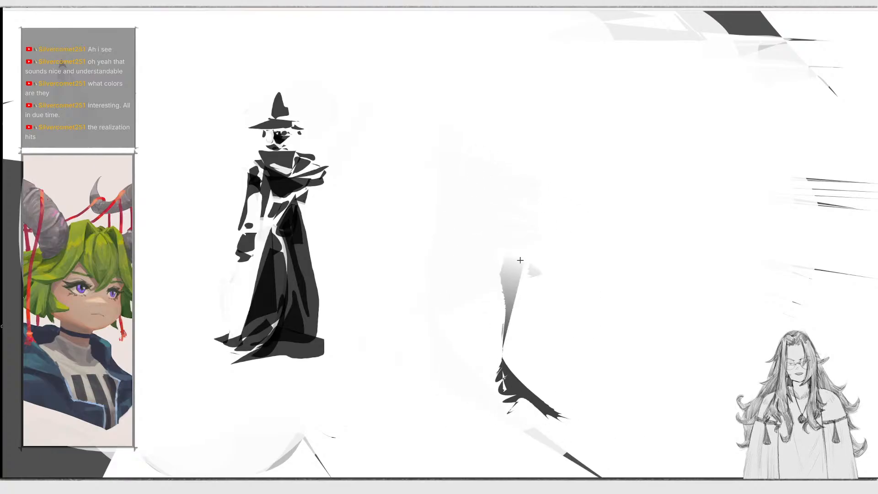
key("ctrl+z")
left_click_drag(521, 332, 584, 137)
key("ctrl+z")
mouse_move(553, 253)
left_mouse_down()
mouse_move(533, 198)
mouse_move(577, 227)
left_mouse_up()
key("ctrl+z")
left_click_drag(640, 150, 482, 249)
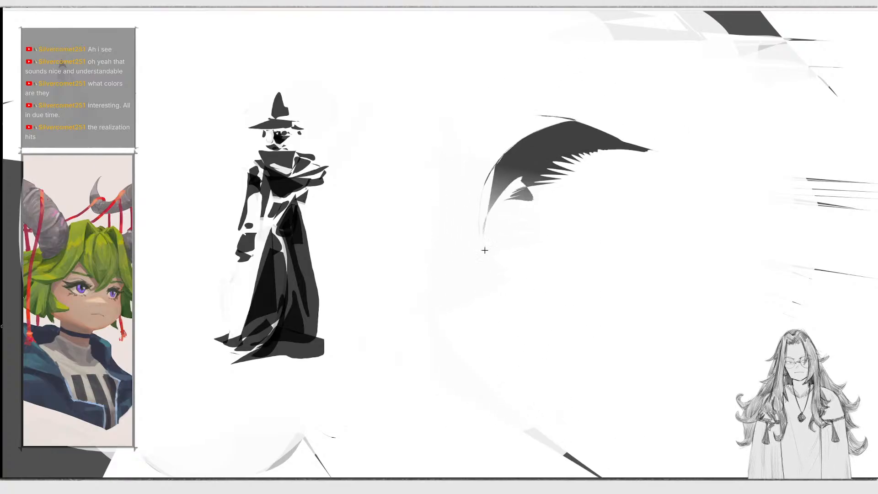
key("ctrl+z")
left_click_drag(567, 137, 569, 196)
key("ctrl+z")
left_click_drag(549, 249, 613, 222)
key("ctrl+z")
mouse_move(567, 188)
left_mouse_down()
mouse_move(500, 267)
mouse_move(582, 177)
left_mouse_up()
key("ctrl+z")
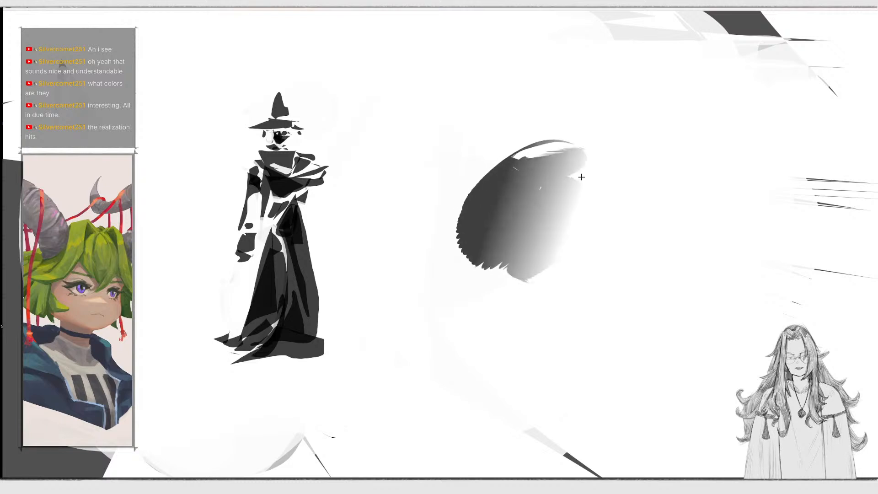
key("ctrl+z")
left_click_drag(411, 274, 498, 239)
key("ctrl+z")
left_click_drag(375, 284, 572, 161)
key("ctrl+z")
mouse_move(352, 257)
left_mouse_down()
mouse_move(500, 267)
mouse_move(595, 183)
left_mouse_up()
key("ctrl+z")
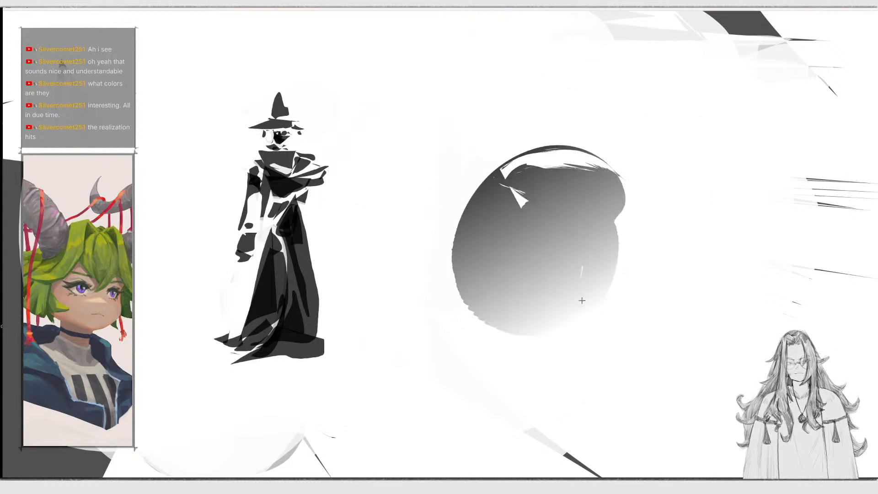
key("ctrl+z")
left_click_drag(412, 297, 567, 137)
key("ctrl+z")
mouse_move(503, 366)
left_mouse_down()
mouse_move(584, 182)
mouse_move(572, 120)
left_mouse_up()
key("ctrl+z")
key("ctrl+z")
mouse_move(640, 101)
left_mouse_down()
mouse_move(521, 215)
mouse_move(474, 294)
left_mouse_up()
key("ctrl+z")
left_click_drag(526, 214, 505, 235)
key("ctrl+z")
left_click_drag(489, 167, 523, 148)
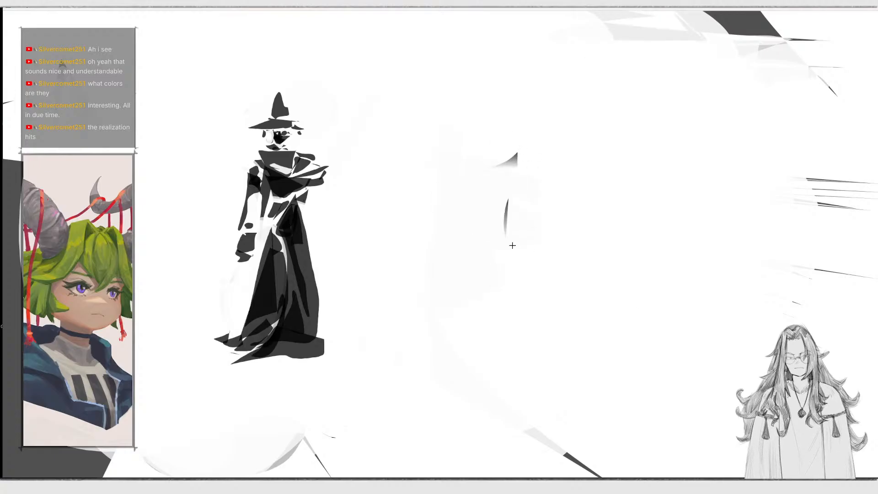
left_click_drag(599, 174, 525, 259)
key("ctrl+z")
key("ctrl+z")
left_click_drag(640, 105, 521, 260)
key("ctrl+z")
left_click_drag(617, 183, 537, 308)
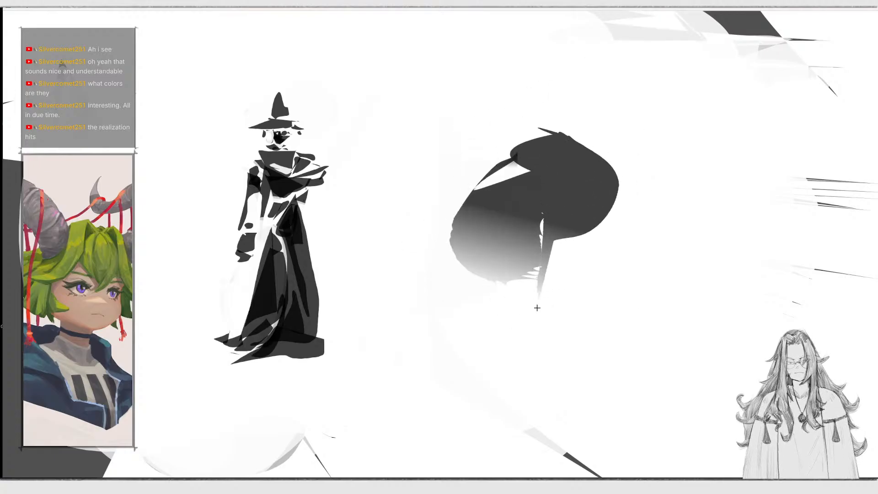
key("ctrl+z")
left_click_drag(509, 232, 519, 274)
key("ctrl+z")
mouse_move(549, 206)
left_mouse_down()
mouse_move(535, 349)
mouse_move(503, 41)
mouse_move(403, 320)
left_mouse_up()
key("ctrl+z")
key("ctrl+z")
key("ctrl+z")
Paint tall, curved gradient shapes beside the witch as the base silhouette of a second figure.
mouse_move(526, 151)
left_mouse_down()
mouse_move(503, 69)
mouse_move(523, 357)
mouse_move(535, 316)
mouse_move(536, 350)
left_mouse_up()
mouse_move(531, 304)
left_mouse_down()
mouse_move(563, 243)
mouse_move(509, 119)
mouse_move(632, 141)
left_mouse_up()
key("ctrl+z")
mouse_move(494, 132)
left_mouse_down()
mouse_move(648, 129)
mouse_move(587, 188)
left_mouse_up()
key("ctrl+z")
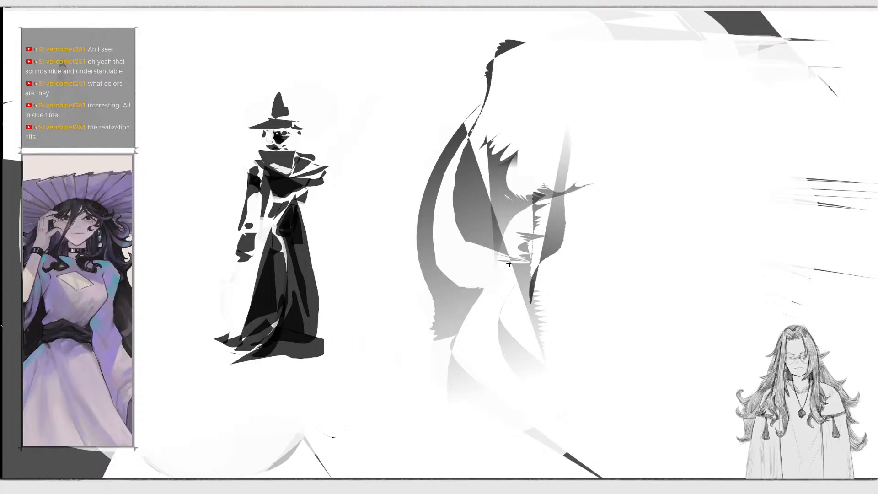
key("ctrl+z")
mouse_move(477, 221)
left_mouse_down()
mouse_move(544, 158)
mouse_move(640, 242)
left_mouse_up()
key("ctrl+z")
mouse_move(524, 248)
left_mouse_down()
mouse_move(529, 150)
mouse_move(594, 220)
left_mouse_up()
key("ctrl+z")
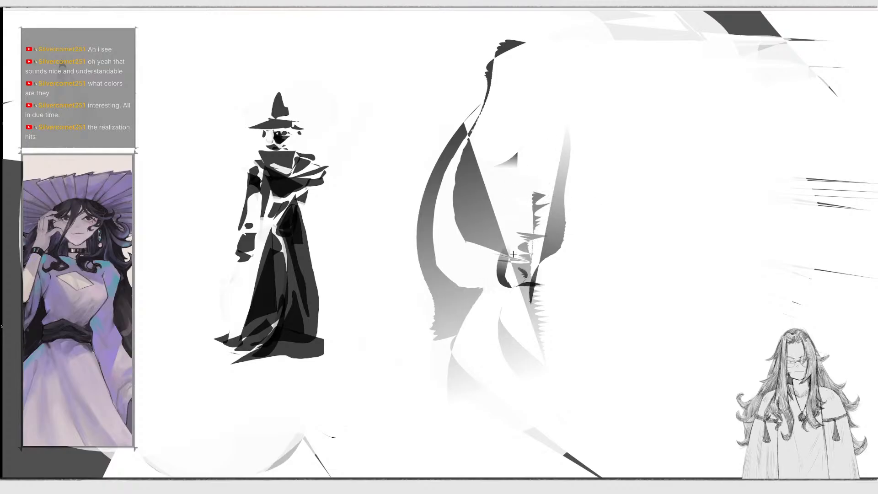
Add a dark curved shape at the second figure's lower torso and jagged gradient shapes around its head.
left_click_drag(517, 266, 558, 134)
mouse_move(512, 99)
left_mouse_down()
mouse_move(573, 134)
mouse_move(544, 218)
left_mouse_up()
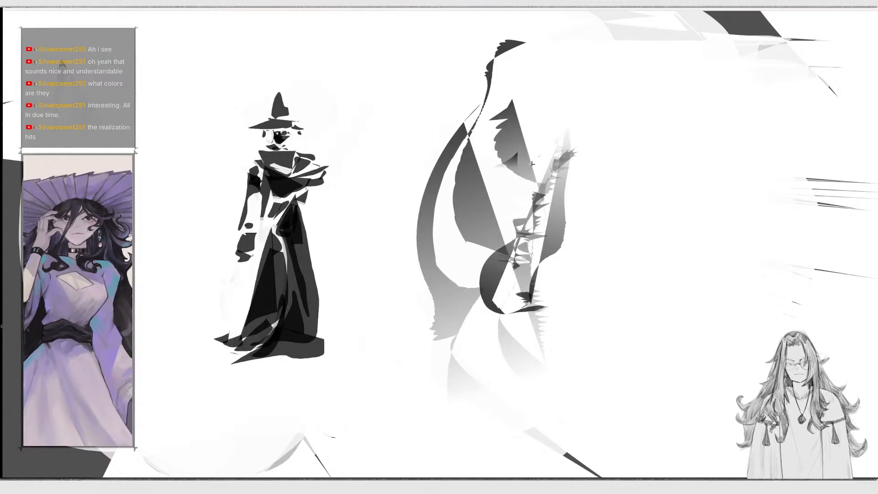
left_click_drag(533, 163, 521, 200)
key("ctrl+z")
left_click_drag(558, 146, 505, 189)
mouse_move(536, 156)
left_mouse_down()
mouse_move(518, 177)
mouse_move(570, 109)
left_mouse_up()
key("ctrl+z")
left_click_drag(522, 134, 493, 165)
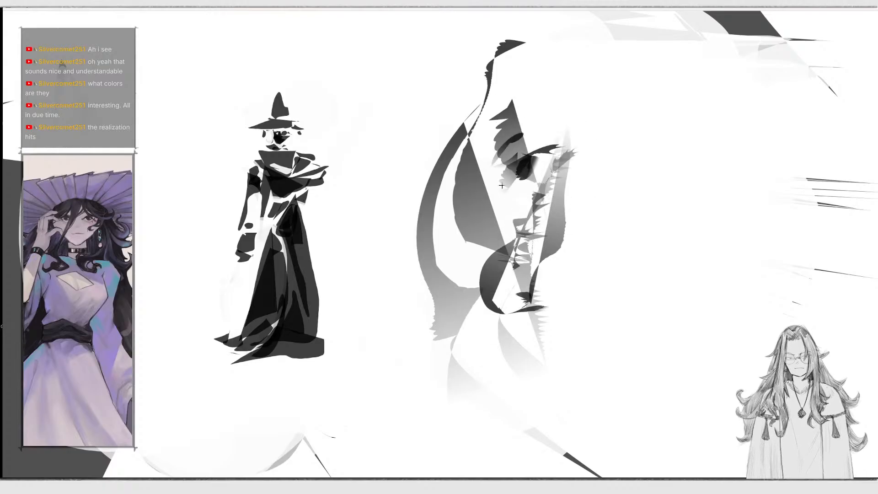
Paint a dark gradient shape down the second figure's torso and a slanted oval hat over its head.
mouse_move(592, 148)
left_mouse_down()
mouse_move(560, 194)
mouse_move(465, 220)
left_mouse_up()
key("ctrl+z")
key("ctrl+z")
left_click_drag(567, 133, 451, 229)
key("ctrl+z")
left_click_drag(540, 178, 482, 285)
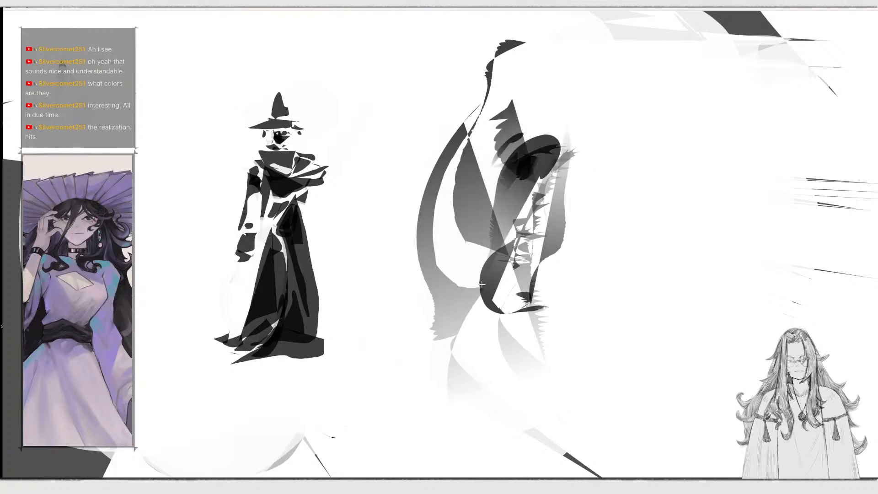
key("ctrl+z")
left_click_drag(559, 137, 490, 243)
left_click_drag(548, 118, 480, 142)
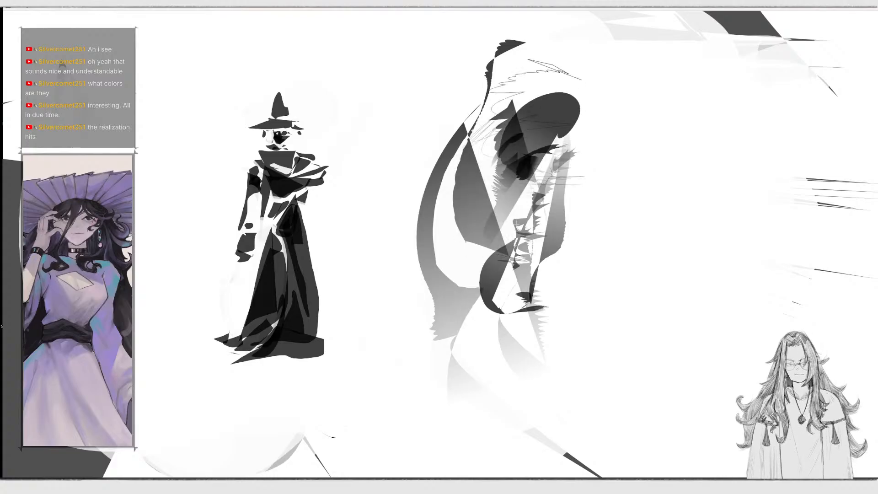
Scribble thin, irregular lines over the second figure's torso and along the outer edge of its curved back.
key("ctrl+z")
left_click_drag(579, 85, 432, 112)
key("ctrl+z")
left_click_drag(494, 55, 631, 90)
key("ctrl+z")
left_click_drag(511, 200, 581, 204)
key("ctrl+z")
mouse_move(534, 201)
left_mouse_down()
mouse_move(571, 204)
mouse_move(596, 153)
mouse_move(563, 275)
mouse_move(505, 189)
left_mouse_up()
key("ctrl+z")
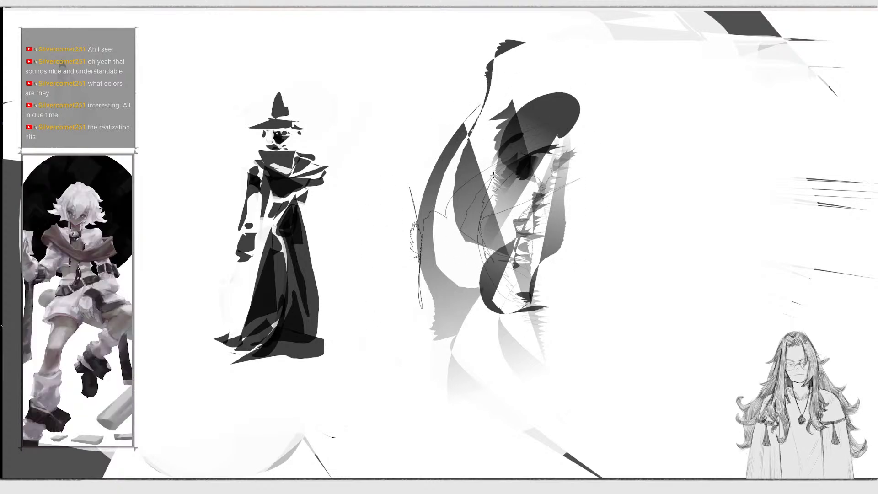
Turn off the Displace effect and paint a light gradient shape over the second figure's oval hat.
mouse_move(331, 15)
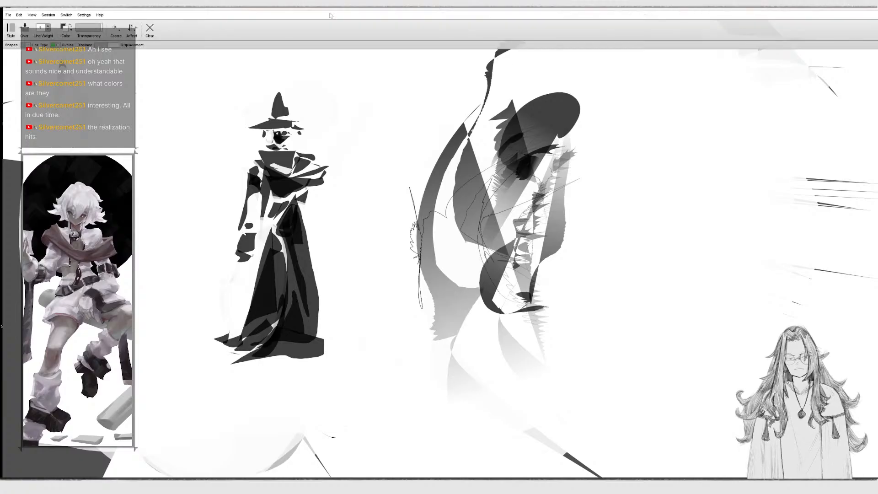
left_click(133, 31)
left_click(137, 46)
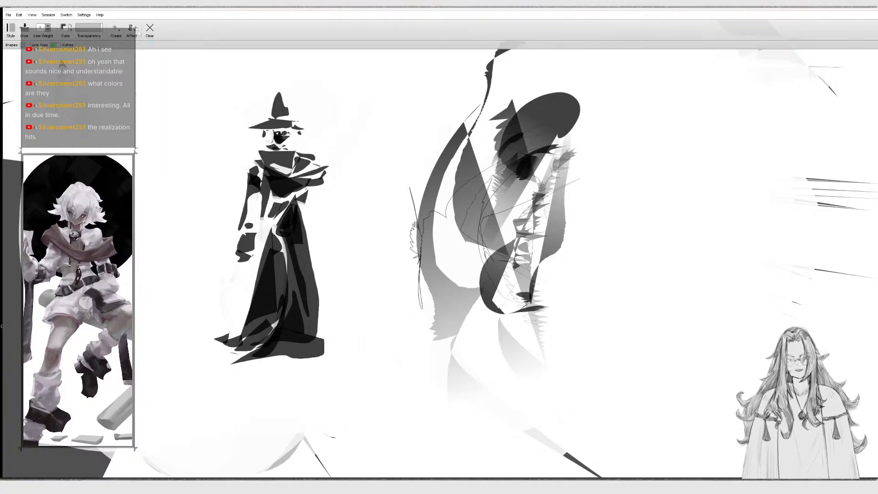
left_click(137, 32)
left_click(530, 107)
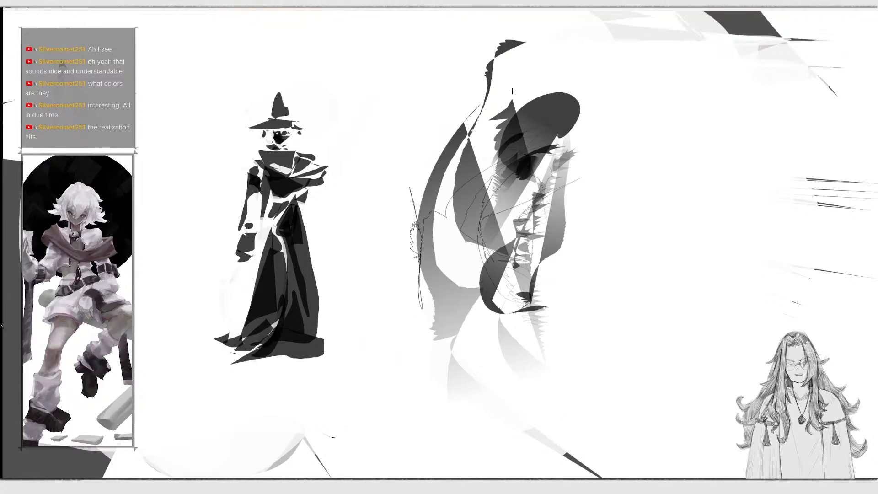
mouse_move(508, 96)
left_mouse_down()
mouse_move(531, 83)
mouse_move(557, 113)
mouse_move(563, 70)
left_mouse_up()
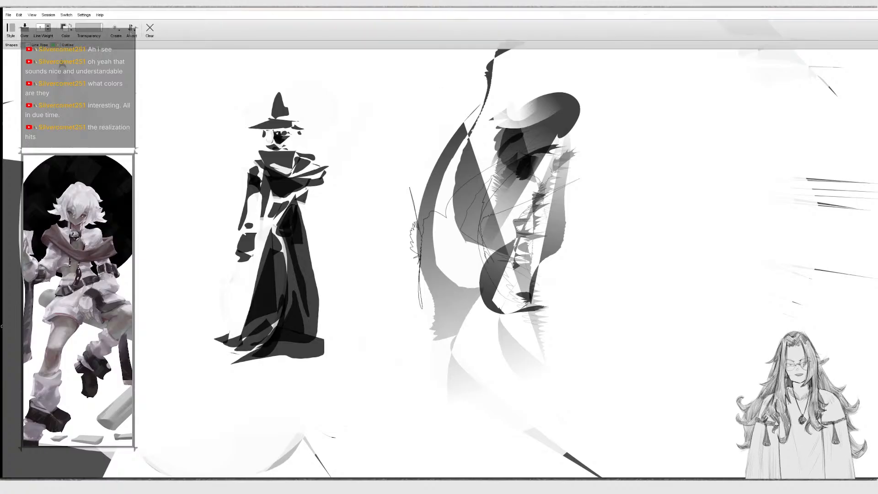
Turn off the Gradient effect and paint out the thin dark strand rising from the figure's back beside the hat in white.
left_click(131, 32)
left_click(149, 60)
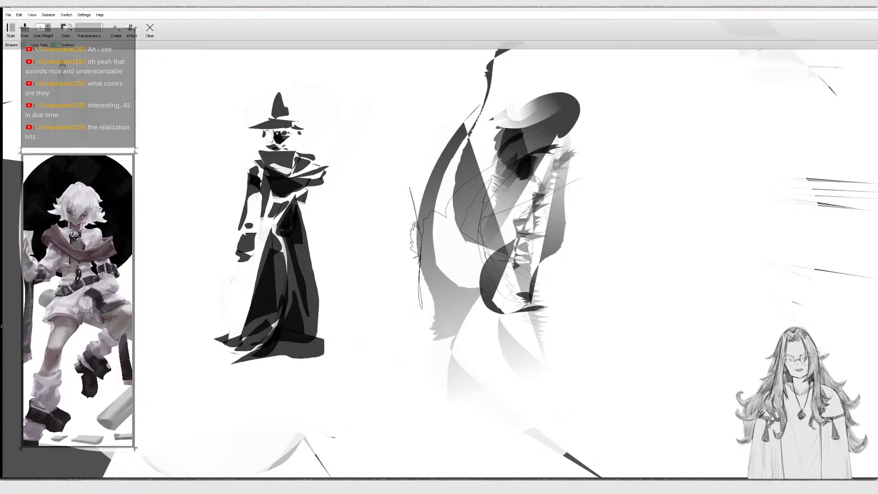
mouse_move(497, 134)
left_mouse_down()
mouse_move(588, 109)
mouse_move(480, 83)
mouse_move(557, 75)
mouse_move(487, 52)
left_mouse_up()
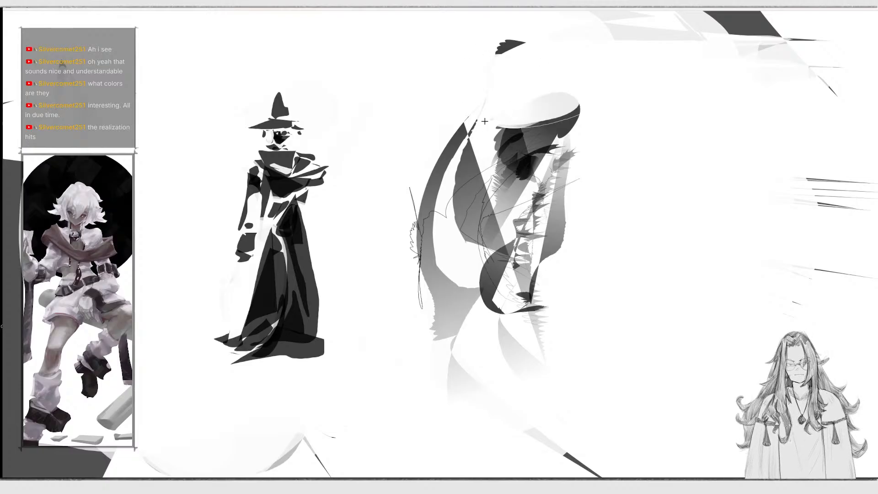
mouse_move(465, 126)
left_mouse_down()
mouse_move(490, 176)
mouse_move(495, 92)
left_mouse_up()
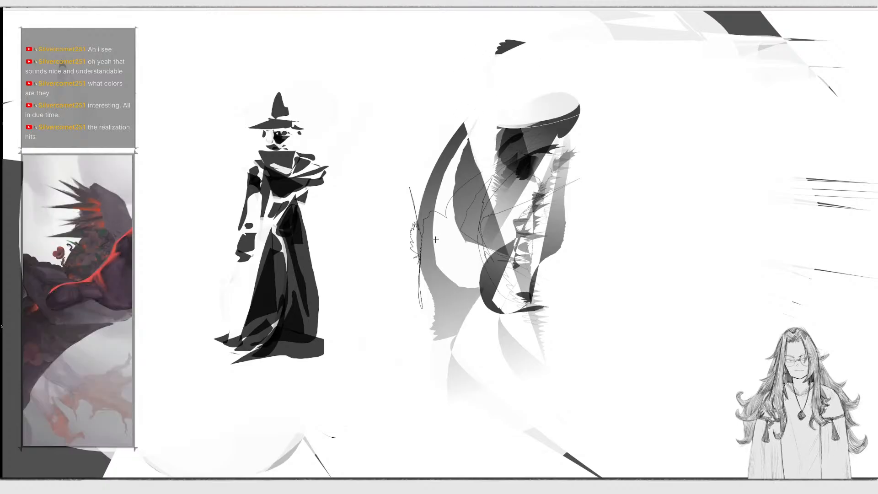
Paint dark crescent shapes along the second figure's curved back and a long diagonal staff crossing its body.
left_click_drag(474, 132, 456, 233)
mouse_move(449, 314)
left_mouse_down()
mouse_move(409, 207)
mouse_move(424, 272)
mouse_move(447, 312)
mouse_move(423, 203)
mouse_move(451, 286)
mouse_move(450, 322)
left_mouse_up()
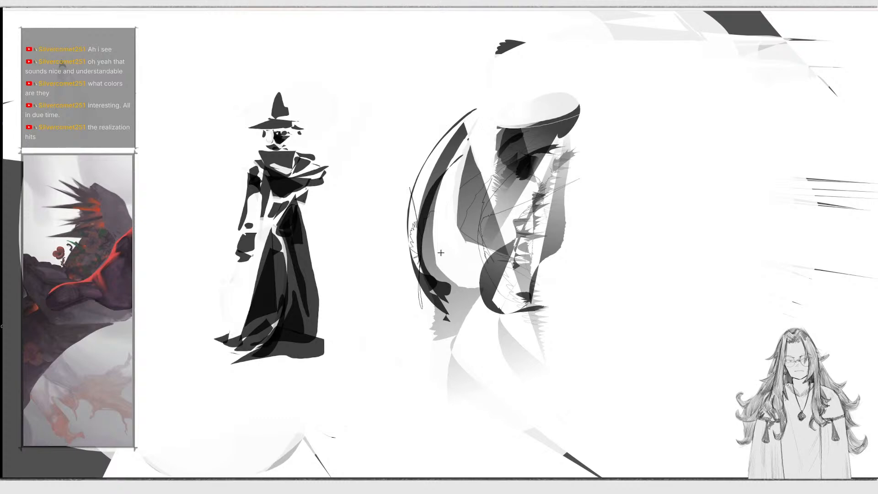
mouse_move(414, 272)
left_mouse_down()
mouse_move(408, 201)
mouse_move(434, 234)
mouse_move(429, 264)
left_mouse_up()
left_click_drag(423, 189, 456, 145)
mouse_move(428, 314)
left_mouse_down()
mouse_move(431, 328)
mouse_move(761, 111)
mouse_move(383, 340)
mouse_move(393, 333)
left_mouse_up()
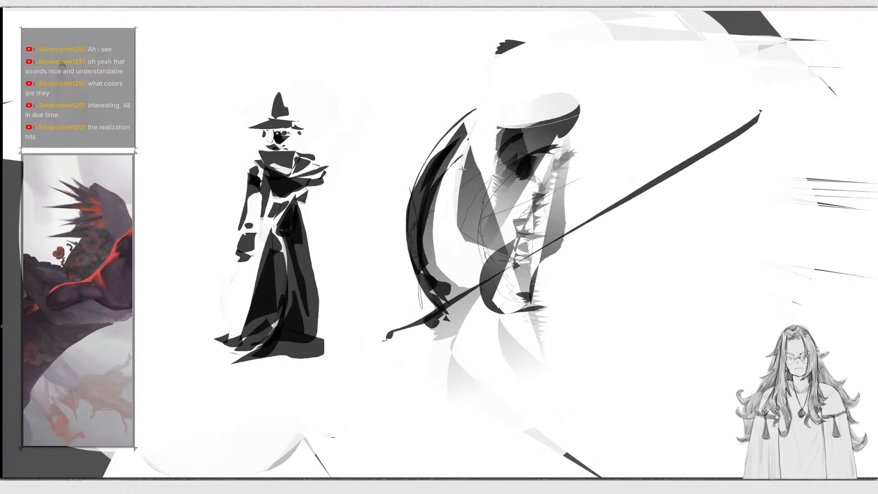
Paint light shapes over the inner side of the curved back and the dark area at the side of the face.
mouse_move(488, 110)
left_mouse_down()
mouse_move(439, 194)
mouse_move(442, 260)
mouse_move(481, 112)
left_mouse_up()
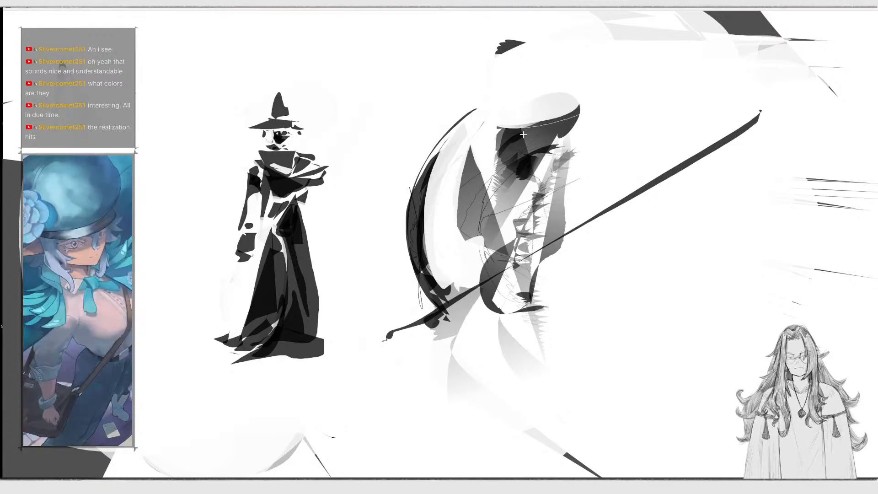
left_click_drag(488, 169, 486, 141)
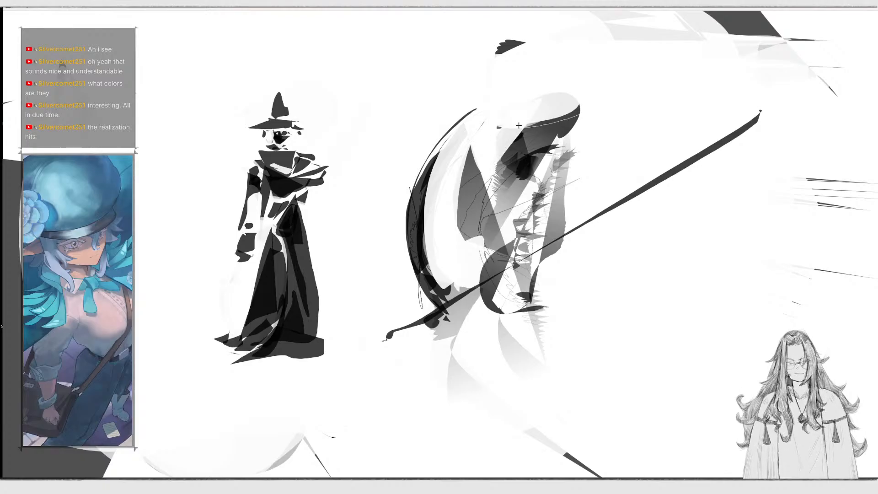
Add dark angular shapes with a small white eye under the hat and a dark pointed tip at the staff's lower end.
mouse_move(517, 113)
left_mouse_down()
mouse_move(471, 162)
mouse_move(523, 128)
mouse_move(519, 116)
mouse_move(512, 124)
mouse_move(555, 158)
mouse_move(532, 118)
mouse_move(521, 141)
mouse_move(541, 130)
mouse_move(523, 148)
left_mouse_up()
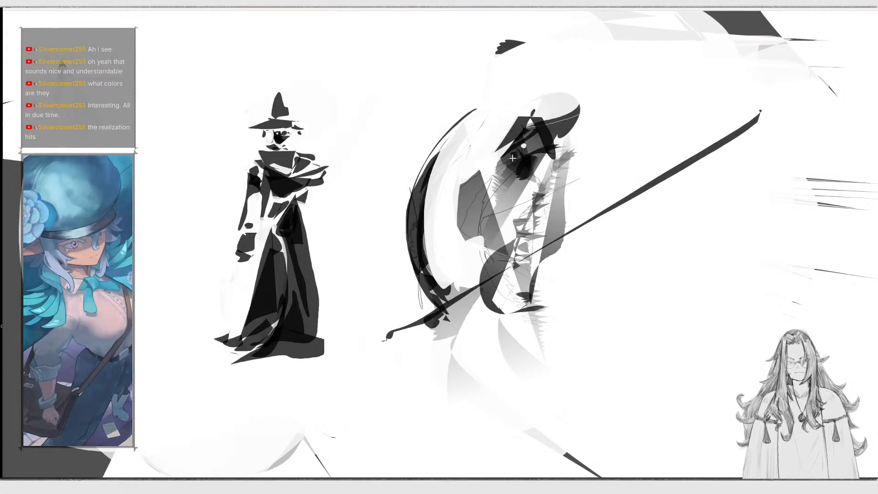
left_click_drag(414, 321, 379, 351)
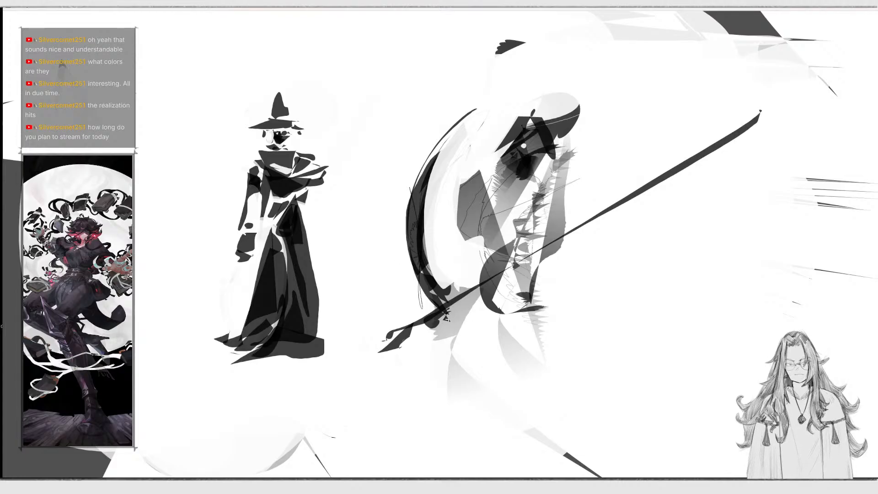
Add dark curls where the curved blade meets the staff, and paint light over the staff's lower tip and the grey area behind the torso.
mouse_move(446, 318)
left_mouse_down()
mouse_move(462, 327)
mouse_move(450, 303)
left_mouse_up()
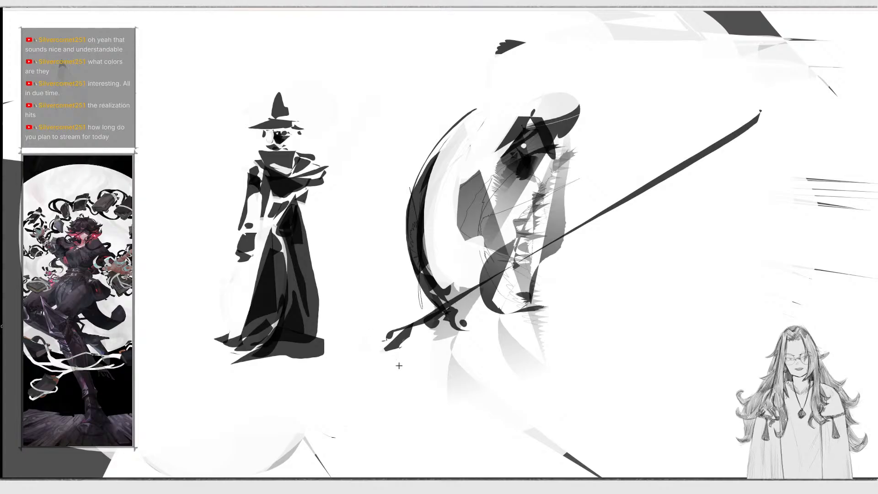
mouse_move(396, 365)
left_mouse_down()
mouse_move(402, 312)
mouse_move(402, 335)
mouse_move(423, 328)
left_mouse_up()
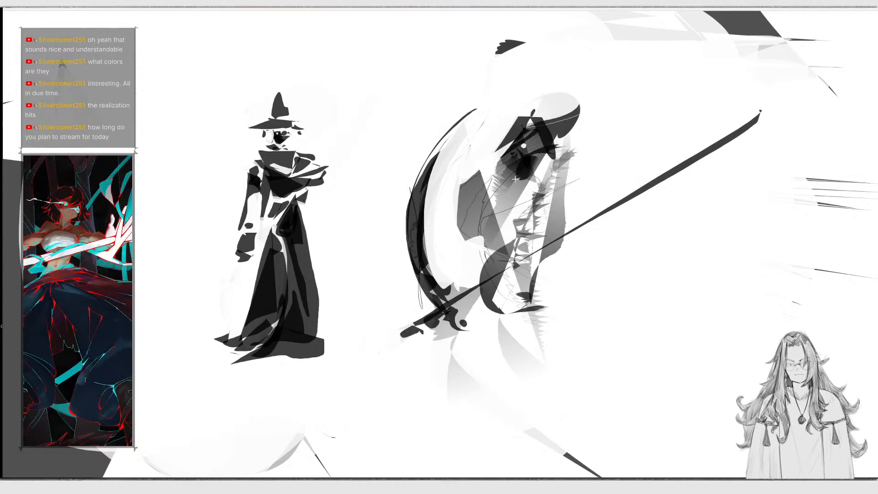
mouse_move(470, 169)
left_mouse_down()
mouse_move(491, 173)
mouse_move(453, 219)
mouse_move(475, 133)
left_mouse_up()
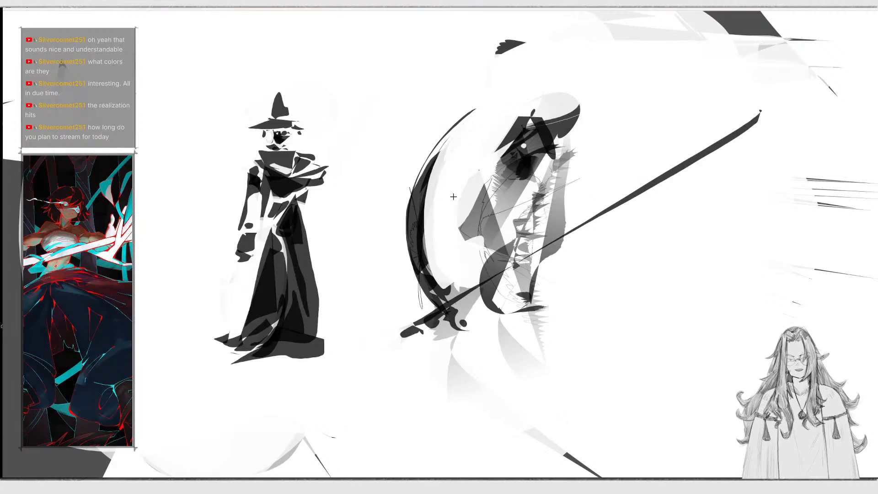
mouse_move(496, 177)
left_mouse_down()
mouse_move(504, 198)
mouse_move(496, 160)
left_mouse_up()
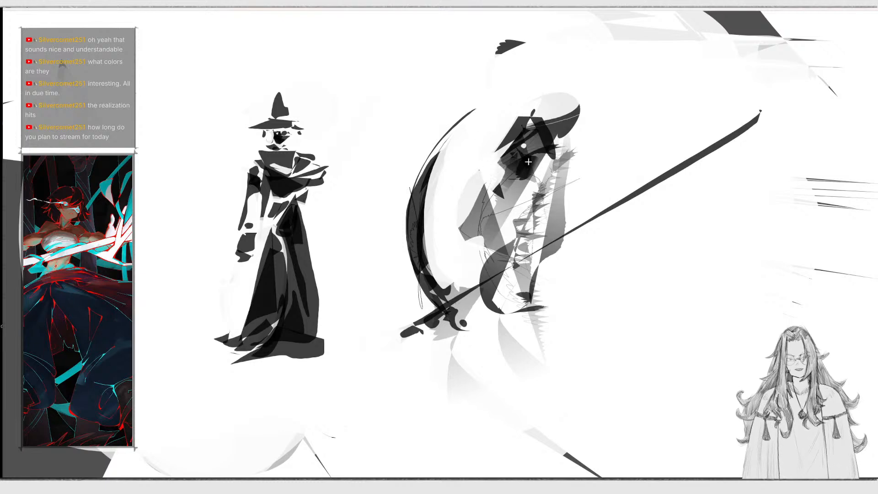
Paint dark collar pieces and a pointed hood around the face, covering the old hat brim and the stray dark mark above with light shapes.
mouse_move(460, 187)
left_mouse_down()
mouse_move(489, 167)
mouse_move(528, 196)
mouse_move(501, 185)
mouse_move(562, 179)
mouse_move(530, 201)
left_mouse_up()
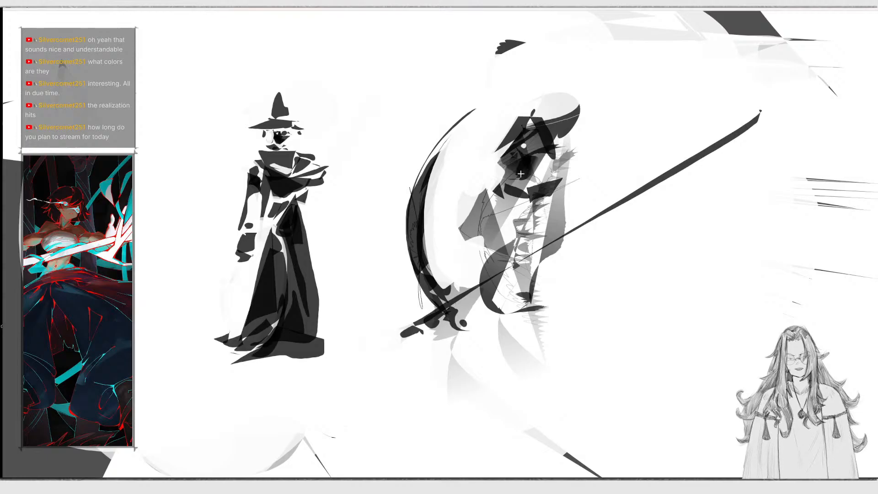
mouse_move(507, 145)
left_mouse_down()
mouse_move(485, 165)
mouse_move(500, 169)
left_mouse_up()
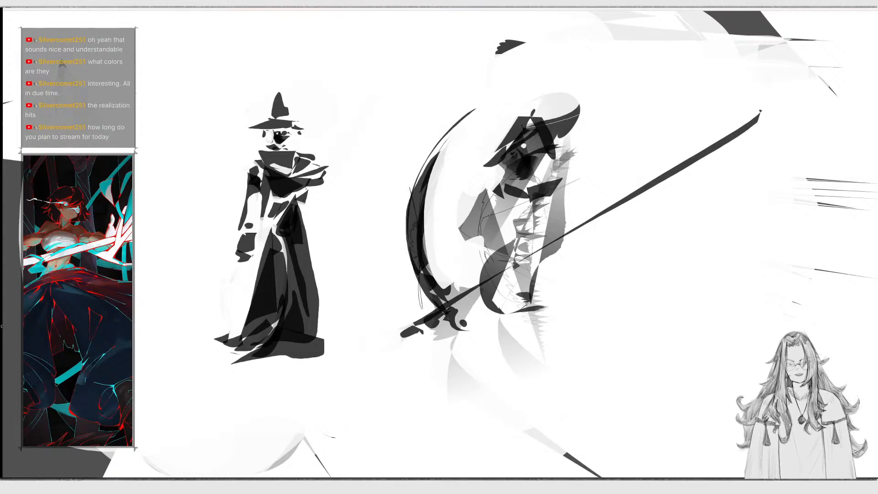
key("ctrl+z")
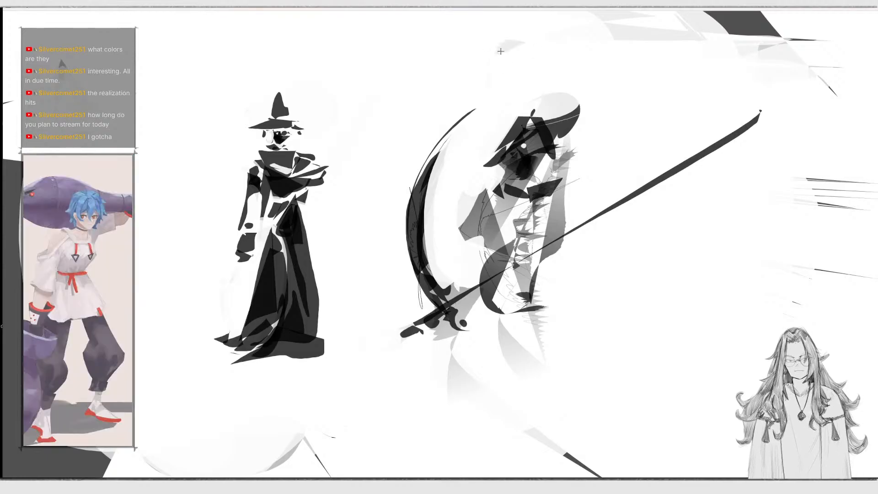
key("ctrl+z")
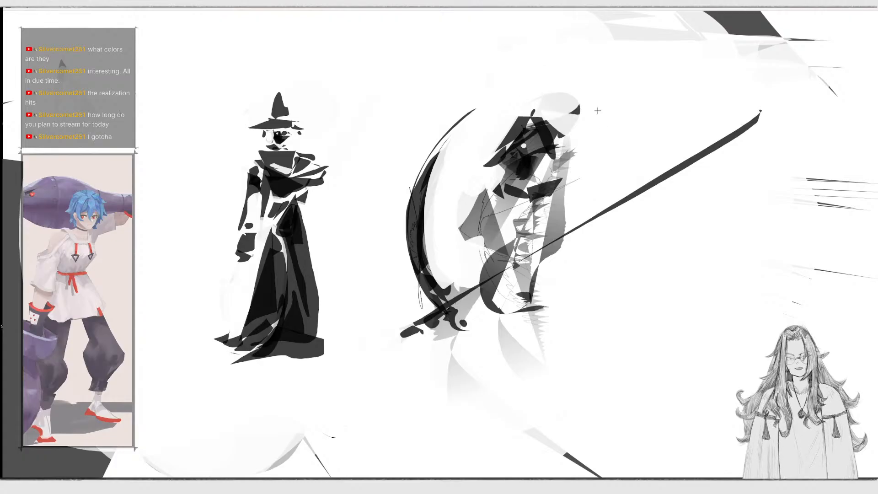
key("ctrl+z")
mouse_move(527, 118)
left_mouse_down()
mouse_move(547, 119)
mouse_move(525, 112)
left_mouse_up()
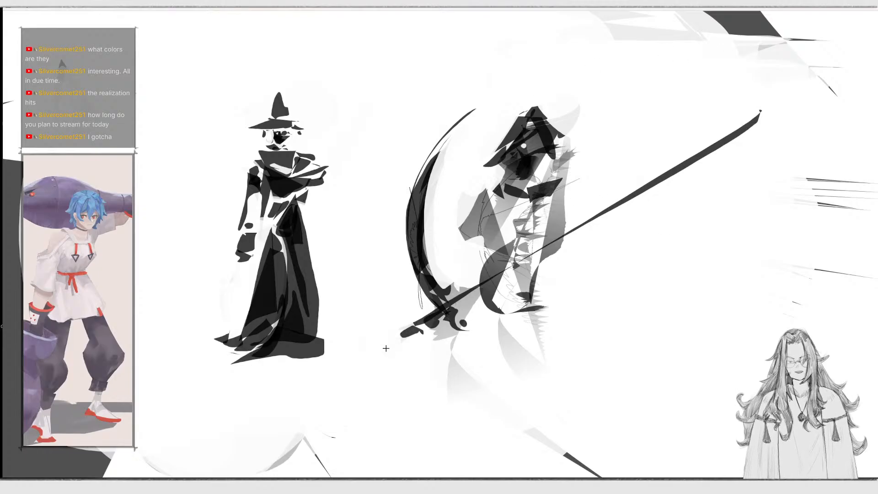
Extend the staff's lower end slightly and paint a long dark sleeve widening down the figure's far arm.
left_click_drag(393, 341, 437, 321)
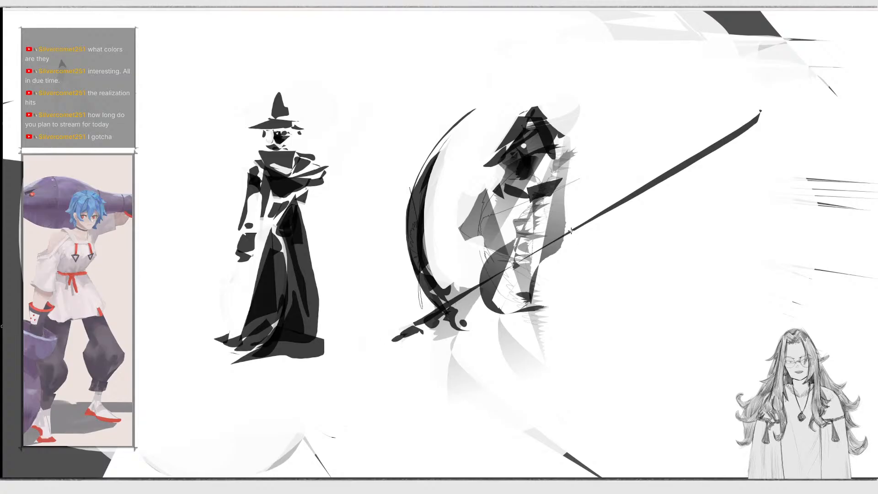
mouse_move(562, 192)
left_mouse_down()
mouse_move(595, 268)
mouse_move(553, 207)
left_mouse_up()
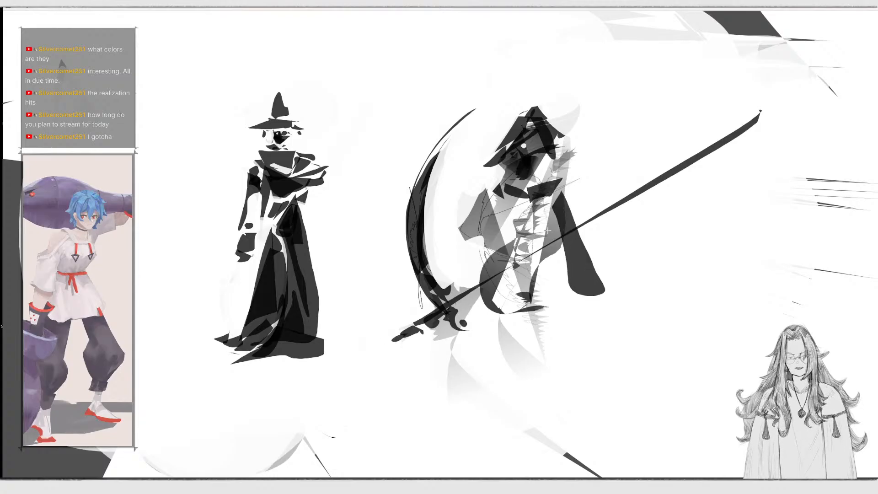
Paint the legs below the waist as a dark angular bent thigh with thin slivers and one long, solid dark leg.
mouse_move(510, 311)
left_mouse_down()
mouse_move(462, 398)
mouse_move(572, 304)
mouse_move(524, 310)
left_mouse_up()
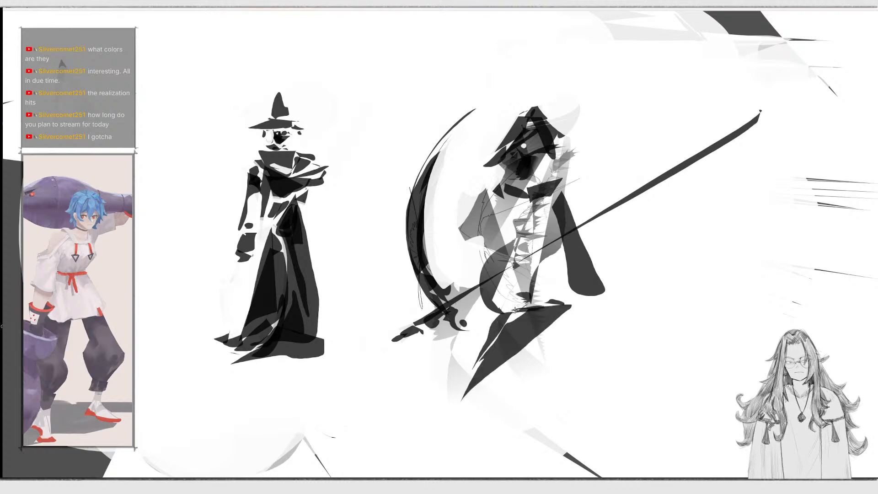
mouse_move(478, 327)
left_mouse_down()
mouse_move(460, 414)
mouse_move(494, 303)
left_mouse_up()
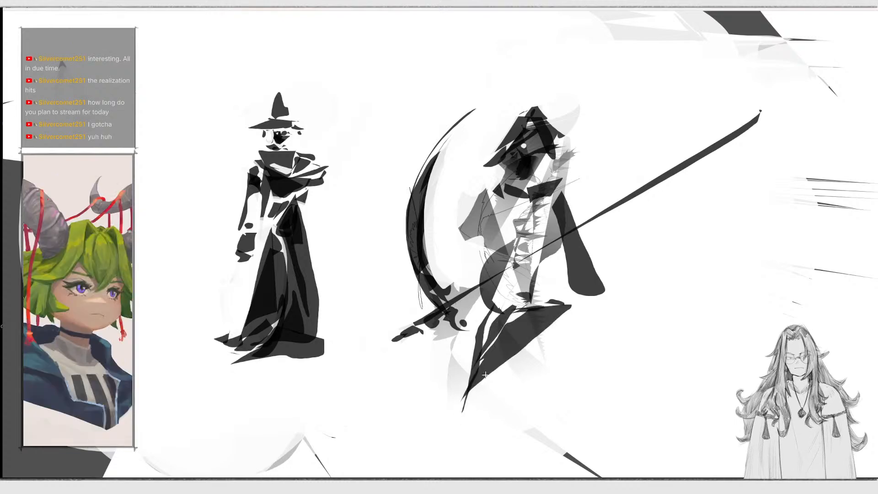
mouse_move(485, 392)
left_mouse_down()
mouse_move(471, 421)
mouse_move(500, 364)
mouse_move(475, 402)
mouse_move(489, 402)
left_mouse_up()
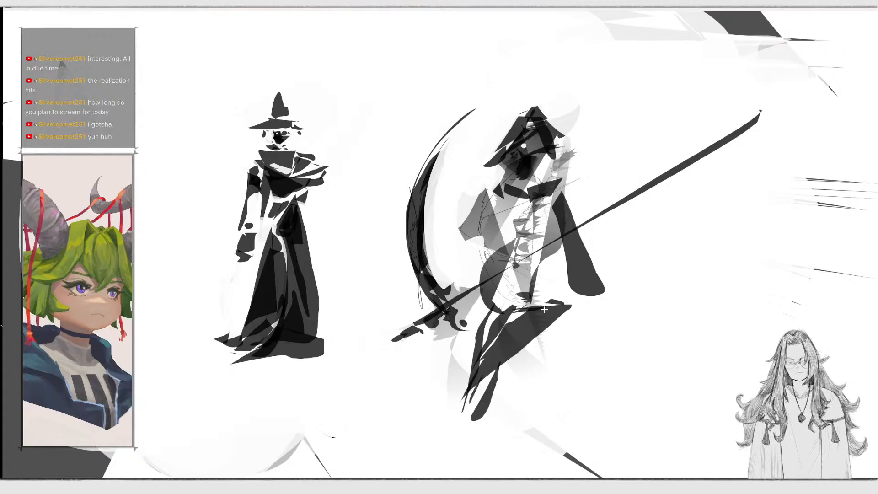
mouse_move(568, 316)
left_mouse_down()
mouse_move(593, 460)
mouse_move(535, 336)
mouse_move(569, 320)
left_mouse_up()
mouse_move(521, 352)
left_mouse_down()
mouse_move(519, 362)
mouse_move(524, 346)
left_mouse_up()
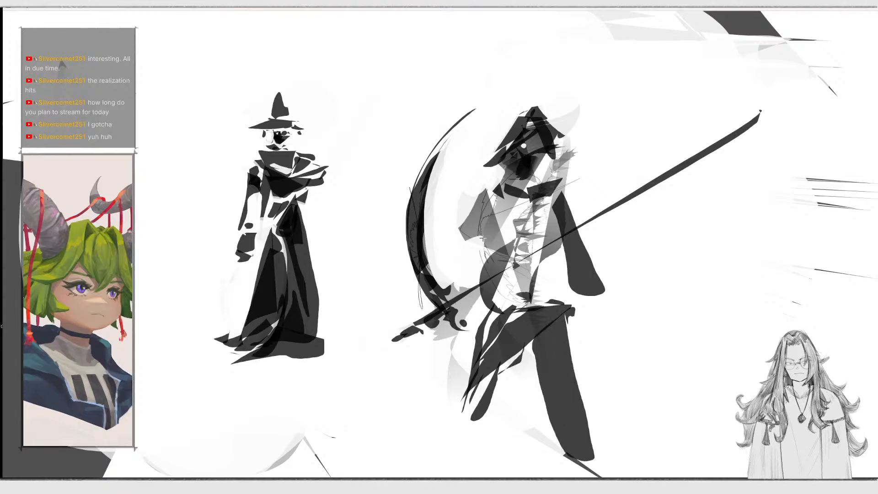
Paint a dark coat panel over the near side of the torso and shorten the staff's far upper end with white.
mouse_move(482, 238)
left_mouse_down()
mouse_move(473, 304)
mouse_move(499, 191)
mouse_move(512, 215)
left_mouse_up()
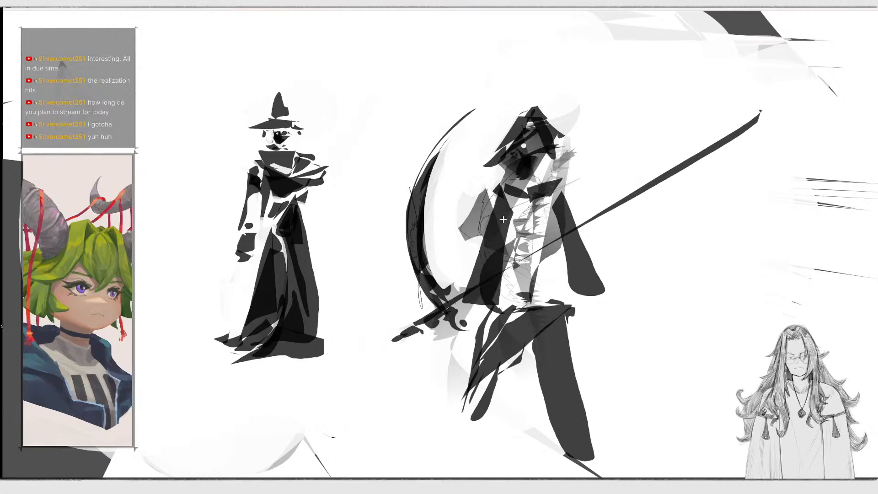
mouse_move(719, 132)
left_mouse_down()
mouse_move(778, 124)
mouse_move(724, 184)
mouse_move(688, 111)
left_mouse_up()
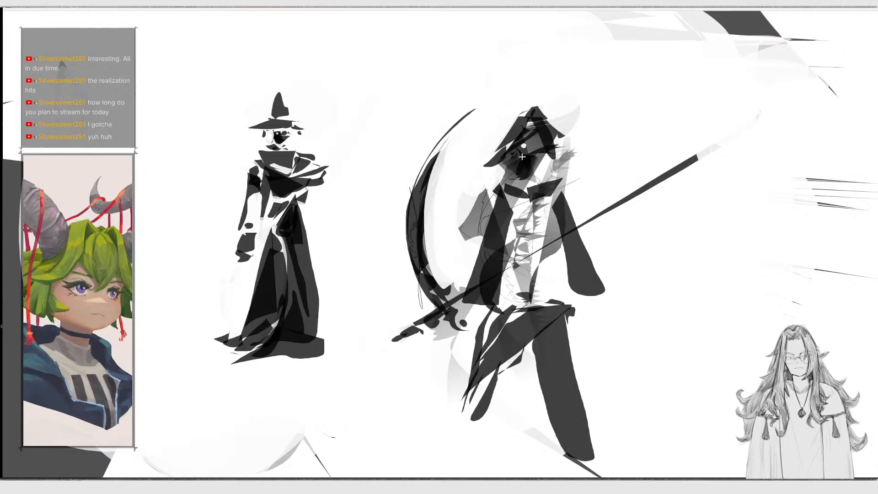
Try small light marks on the face and fill the opening under the hood with solid black.
mouse_move(522, 157)
left_mouse_down()
mouse_move(539, 152)
mouse_move(522, 159)
left_mouse_up()
key("ctrl+z")
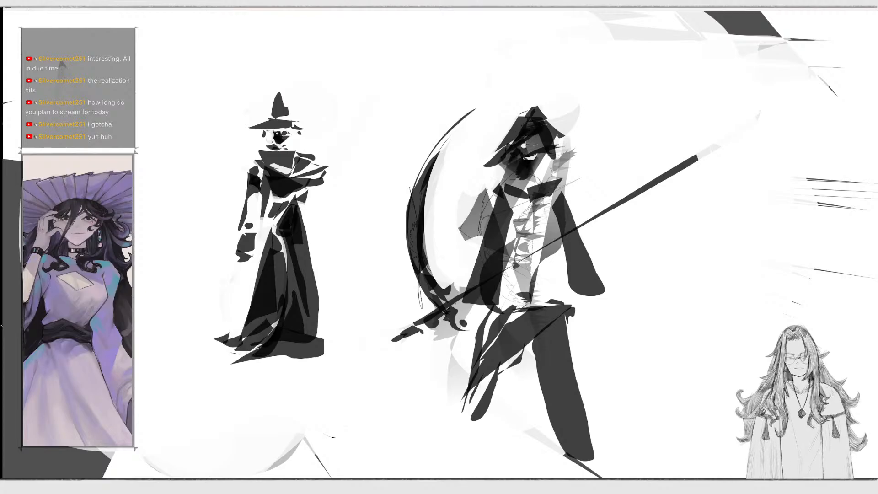
mouse_move(521, 155)
left_mouse_down()
mouse_move(547, 157)
mouse_move(516, 156)
left_mouse_up()
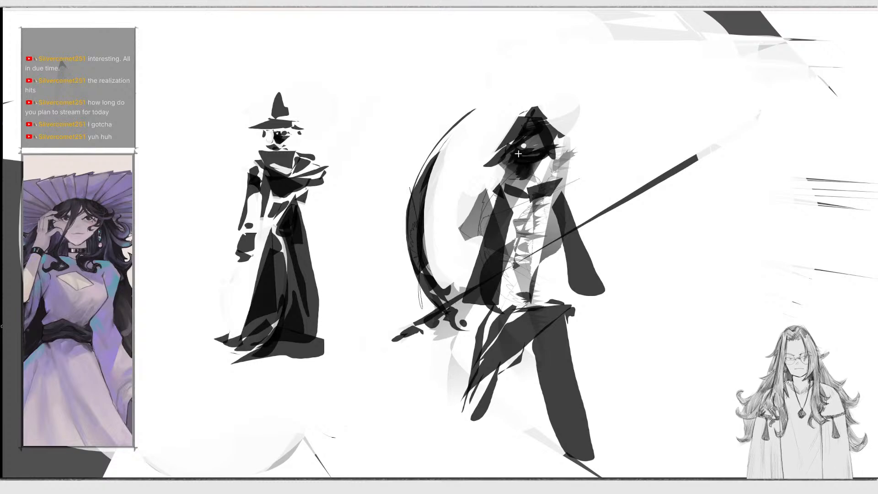
mouse_move(522, 151)
left_mouse_down()
mouse_move(543, 153)
mouse_move(534, 163)
mouse_move(522, 157)
mouse_move(543, 159)
mouse_move(522, 138)
mouse_move(544, 178)
mouse_move(533, 176)
mouse_move(506, 269)
mouse_move(521, 204)
left_mouse_up()
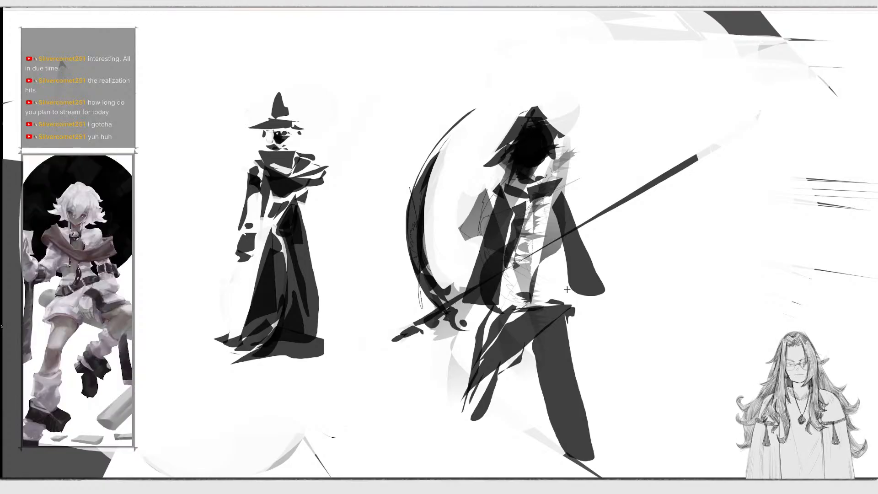
mouse_move(513, 154)
left_mouse_down()
mouse_move(533, 135)
mouse_move(517, 149)
mouse_move(528, 142)
mouse_move(516, 179)
mouse_move(539, 125)
mouse_move(527, 131)
left_mouse_up()
mouse_move(516, 137)
left_mouse_down()
mouse_move(547, 159)
mouse_move(536, 124)
mouse_move(516, 179)
mouse_move(544, 154)
left_mouse_up()
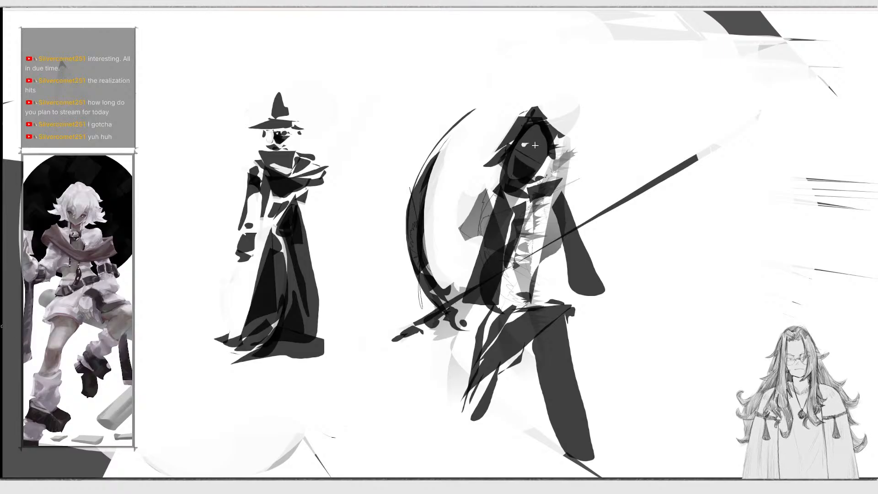
mouse_move(535, 145)
left_mouse_down()
mouse_move(518, 147)
mouse_move(515, 171)
mouse_move(523, 148)
left_mouse_up()
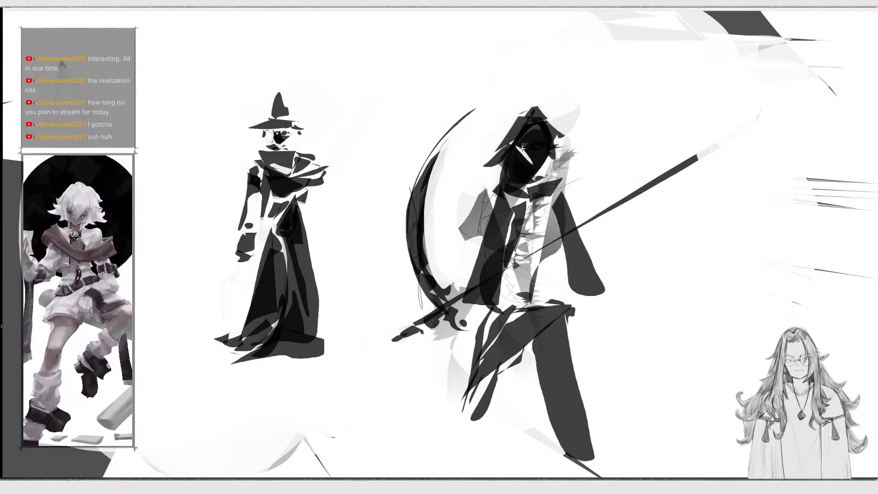
key("ctrl+z")
Sketch thin loose outlines above the near shoulder, around the curved blade's upper tip and along both sides of the hood.
left_click_drag(491, 189, 465, 187)
mouse_move(411, 214)
left_mouse_down()
mouse_move(428, 158)
mouse_move(483, 89)
left_mouse_up()
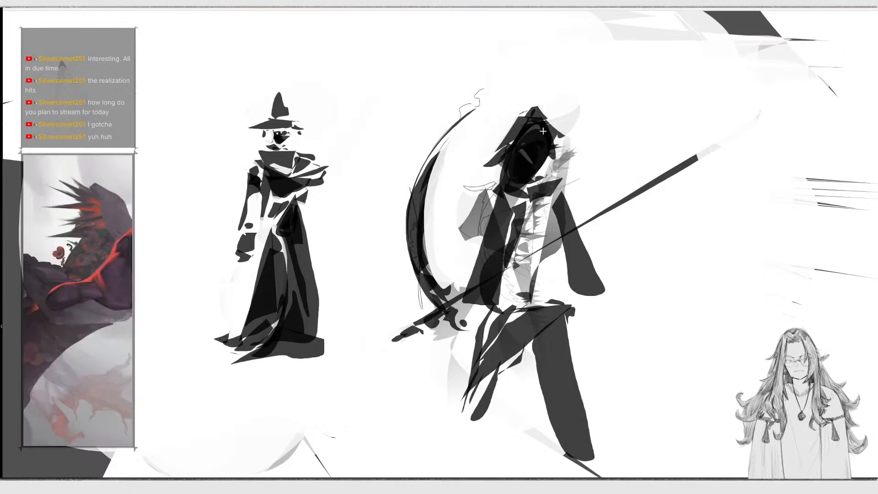
left_click_drag(506, 126, 486, 159)
left_click_drag(559, 125, 572, 134)
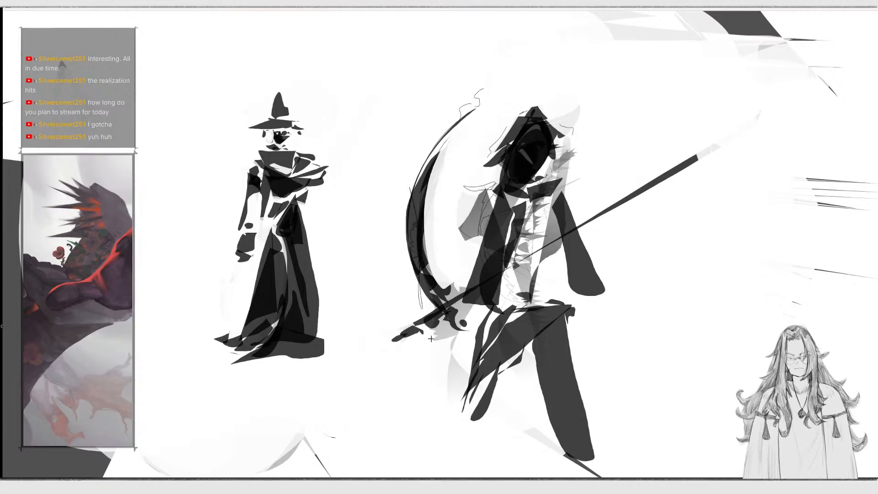
Extend the bent leg down to a foot with layered dark shapes and add flared dark coat tails behind the legs.
mouse_move(513, 375)
left_mouse_down()
mouse_move(467, 412)
mouse_move(500, 372)
mouse_move(476, 412)
mouse_move(510, 375)
mouse_move(457, 476)
left_mouse_up()
key("ctrl+z")
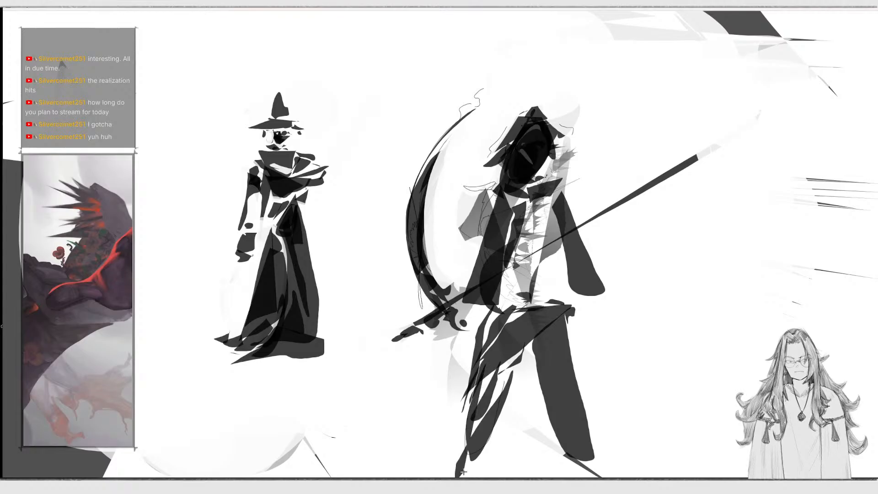
left_click_drag(506, 372, 467, 466)
mouse_move(491, 339)
left_mouse_down()
mouse_move(471, 453)
mouse_move(452, 458)
mouse_move(517, 432)
left_mouse_up()
mouse_move(507, 357)
left_mouse_down()
mouse_move(523, 349)
mouse_move(499, 394)
mouse_move(515, 350)
left_mouse_up()
left_click_drag(584, 345, 583, 415)
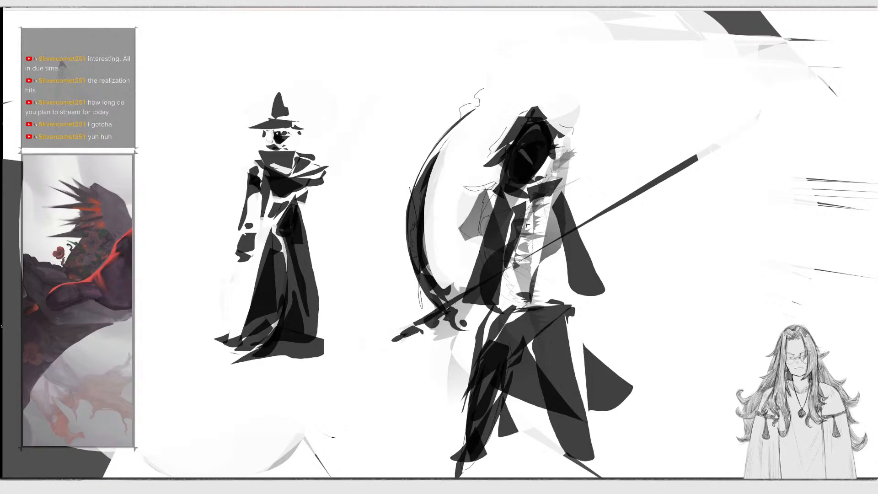
Clean up the chest with light shapes over the texture and staff, and add a small dark ornament hanging beside the near hip.
mouse_move(525, 216)
left_mouse_down()
mouse_move(510, 288)
mouse_move(545, 215)
mouse_move(564, 301)
mouse_move(551, 235)
left_mouse_up()
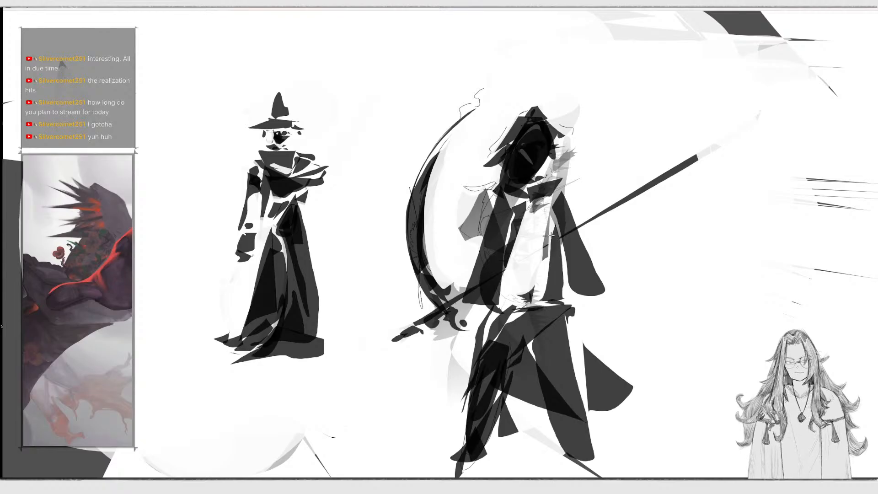
mouse_move(477, 331)
left_mouse_down()
mouse_move(446, 372)
mouse_move(465, 364)
left_mouse_up()
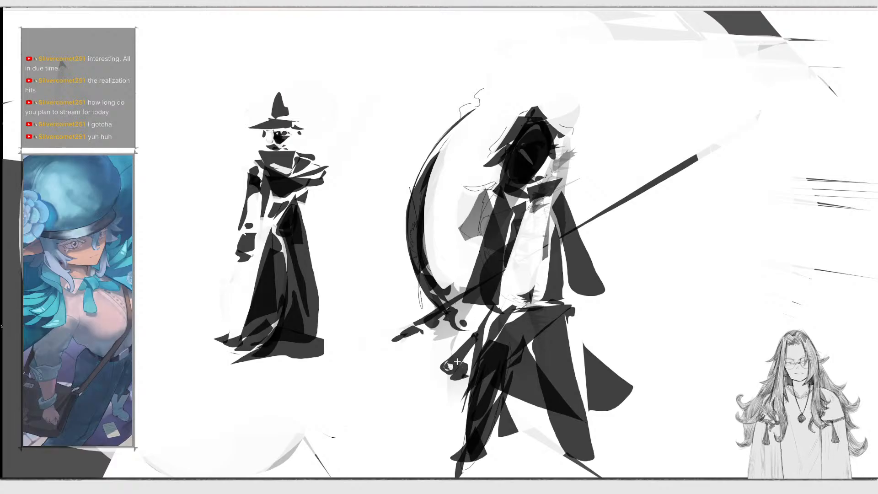
mouse_move(447, 361)
left_mouse_down()
mouse_move(463, 368)
mouse_move(467, 355)
left_mouse_up()
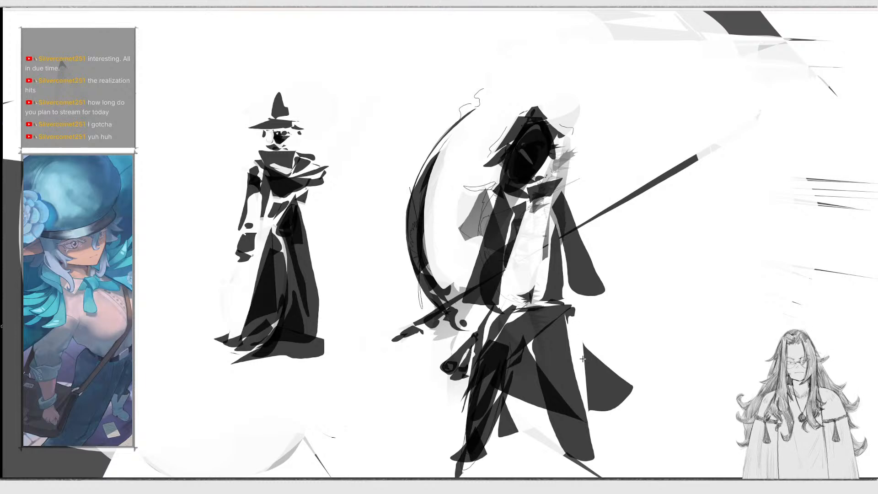
Add a dark pointed tip to the staff's lower end and dark winged collar points on both sides of the neck.
mouse_move(384, 348)
left_mouse_down()
mouse_move(364, 360)
mouse_move(384, 345)
left_mouse_up()
mouse_move(473, 180)
left_mouse_down()
mouse_move(500, 190)
mouse_move(474, 180)
left_mouse_up()
left_click_drag(549, 182, 559, 189)
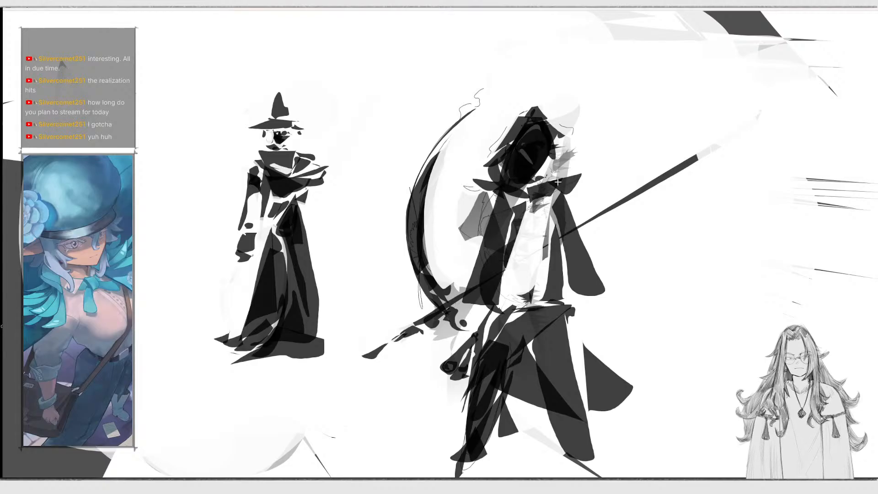
Reshape the head with a white dot eye, darker hood sides and a light jaw, and cover the hood's peak with a white cap shape.
mouse_move(558, 182)
left_mouse_down()
mouse_move(539, 178)
mouse_move(549, 185)
mouse_move(539, 134)
mouse_move(510, 162)
left_mouse_up()
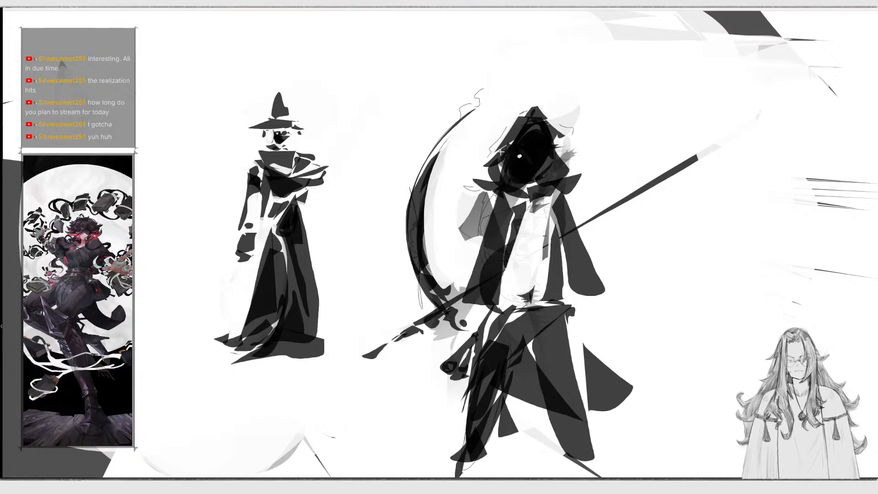
mouse_move(500, 151)
left_mouse_down()
mouse_move(527, 101)
mouse_move(498, 141)
mouse_move(492, 130)
mouse_move(506, 113)
left_mouse_up()
mouse_move(566, 144)
left_mouse_down()
mouse_move(546, 126)
mouse_move(577, 109)
mouse_move(561, 123)
left_mouse_up()
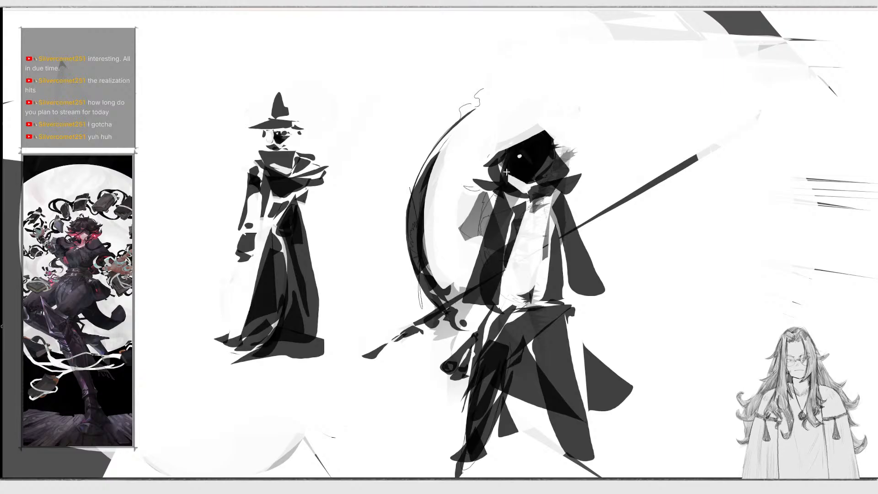
mouse_move(528, 184)
left_mouse_down()
mouse_move(513, 177)
mouse_move(543, 173)
mouse_move(528, 187)
mouse_move(543, 192)
left_mouse_up()
left_click_drag(543, 192, 502, 217)
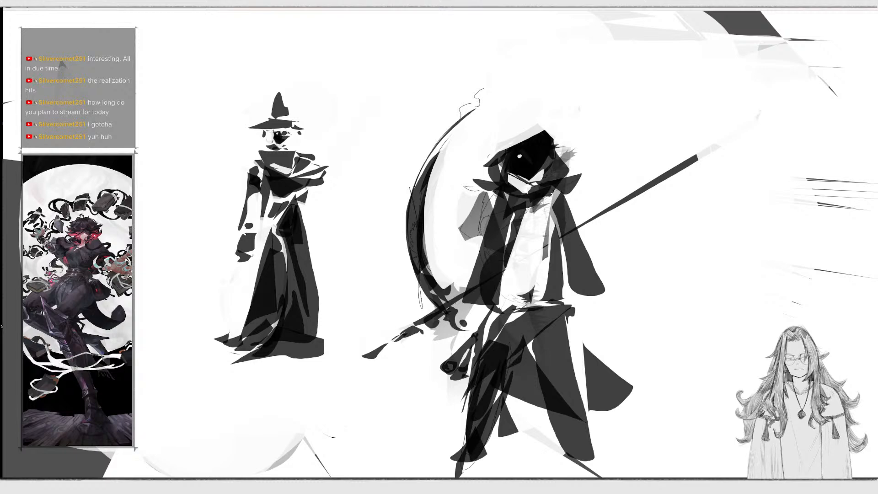
Paint dark diagonal bands from the collar across the chest and layer darker folds over the near side of the coat.
mouse_move(555, 191)
left_mouse_down()
mouse_move(483, 256)
mouse_move(521, 234)
mouse_move(494, 274)
left_mouse_up()
mouse_move(536, 234)
left_mouse_down()
mouse_move(559, 190)
mouse_move(505, 238)
left_mouse_up()
left_click_drag(548, 200, 488, 274)
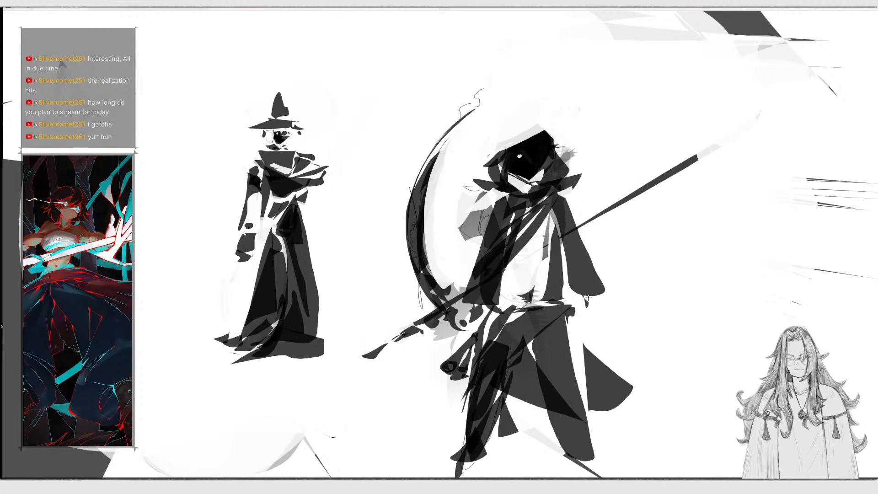
Add a dark forearm and hand below the far sleeve with darker sleeve folds, and paint light over the coat tail behind the hand.
left_click_drag(589, 298, 585, 297)
left_click_drag(559, 238, 568, 299)
mouse_move(553, 210)
left_mouse_down()
mouse_move(562, 282)
mouse_move(594, 303)
mouse_move(633, 425)
mouse_move(587, 358)
mouse_move(599, 365)
mouse_move(605, 401)
mouse_move(596, 349)
mouse_move(586, 352)
mouse_move(592, 342)
left_mouse_up()
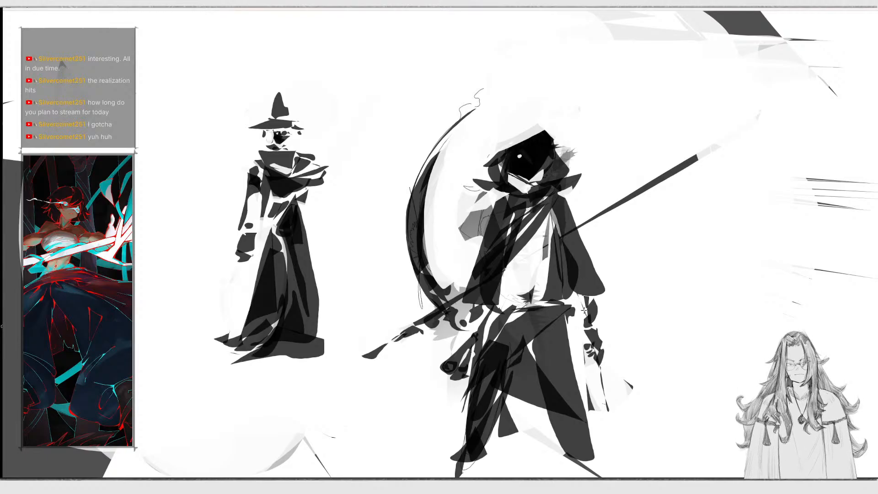
Flare both sleeve hems into dark points and paint light over the grey patch behind the shoulder beside the blade.
mouse_move(577, 235)
left_mouse_down()
mouse_move(606, 275)
mouse_move(597, 286)
left_mouse_up()
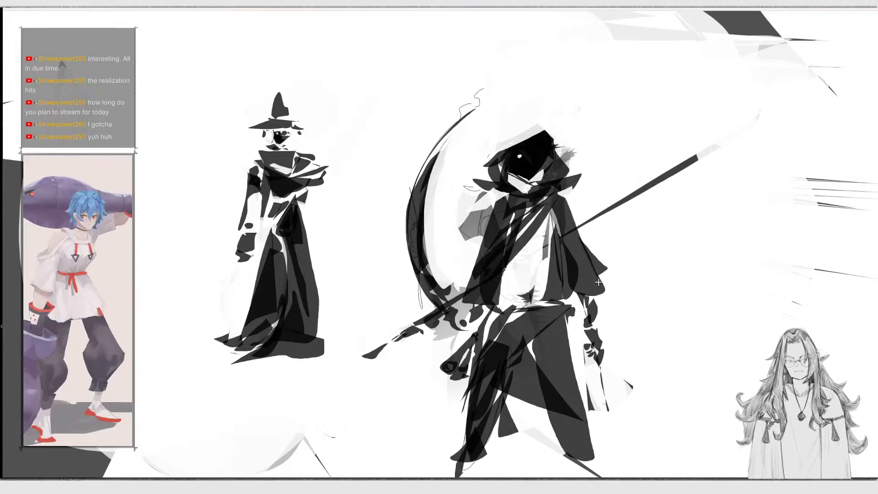
left_click_drag(481, 239, 474, 288)
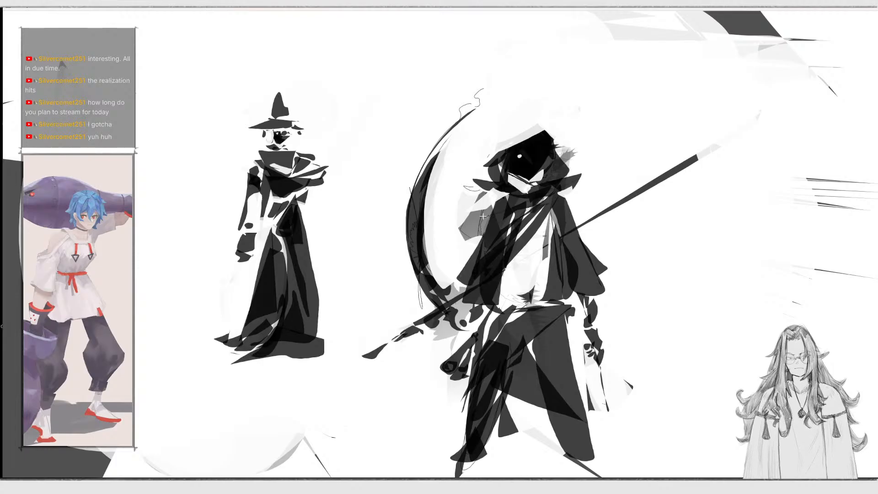
mouse_move(483, 237)
left_mouse_down()
mouse_move(492, 206)
mouse_move(463, 242)
left_mouse_up()
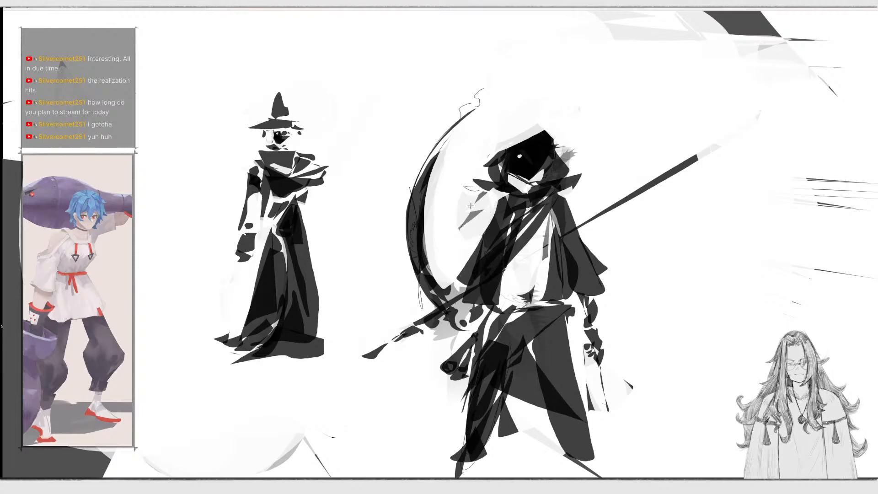
left_click_drag(470, 206, 479, 206)
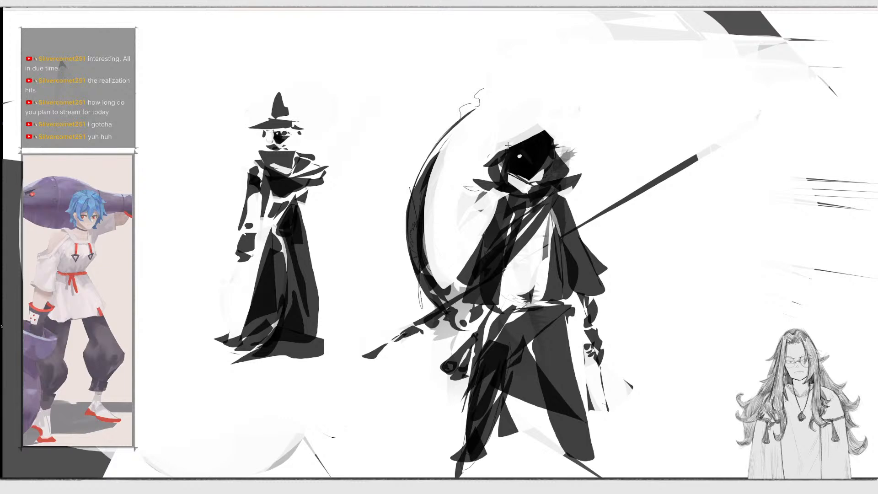
Paint a round dark hat with a light brim over the hood and add dark fold shapes to the white shirt.
mouse_move(507, 145)
left_mouse_down()
mouse_move(544, 123)
mouse_move(540, 130)
left_mouse_up()
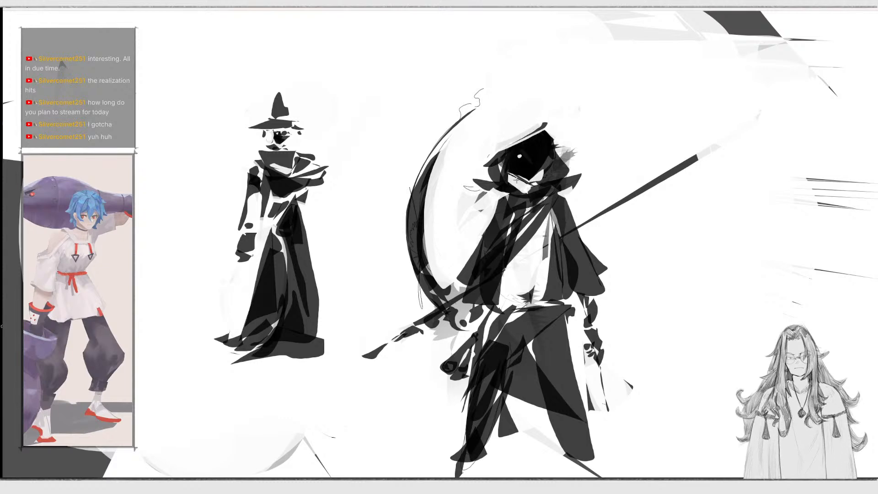
mouse_move(503, 287)
left_mouse_down()
mouse_move(517, 270)
mouse_move(510, 288)
left_mouse_up()
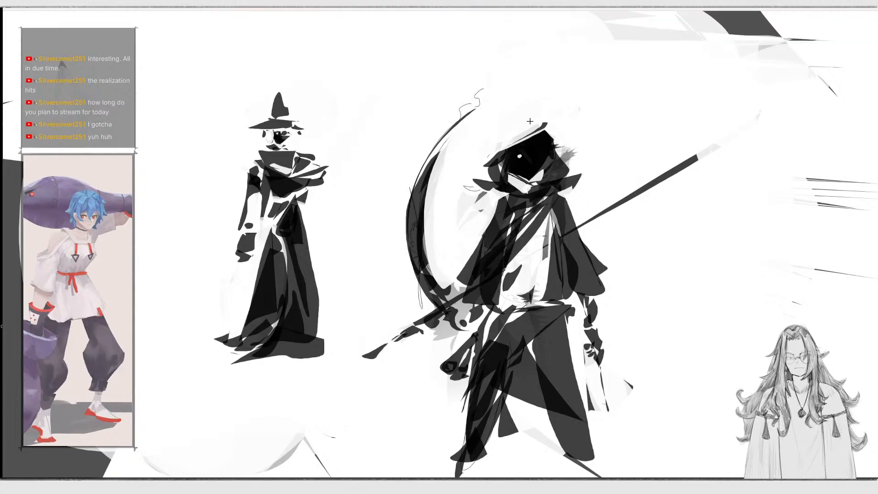
left_click_drag(512, 145, 541, 150)
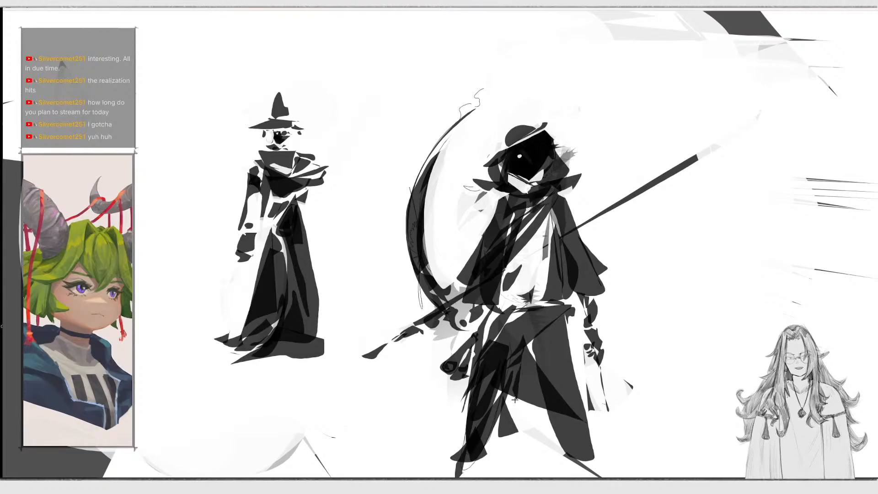
Paint light over the coat tail between the legs, flare the far trouser hem, and add a dark belt and thigh pocket details.
mouse_move(512, 396)
left_mouse_down()
mouse_move(536, 384)
mouse_move(536, 406)
mouse_move(562, 461)
mouse_move(583, 446)
mouse_move(596, 467)
mouse_move(565, 448)
left_mouse_up()
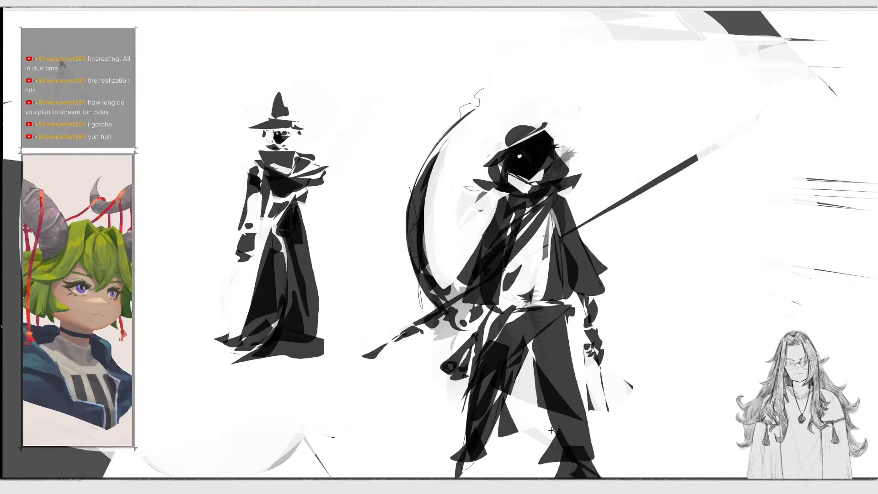
mouse_move(509, 298)
left_mouse_down()
mouse_move(546, 295)
mouse_move(503, 295)
mouse_move(522, 304)
left_mouse_up()
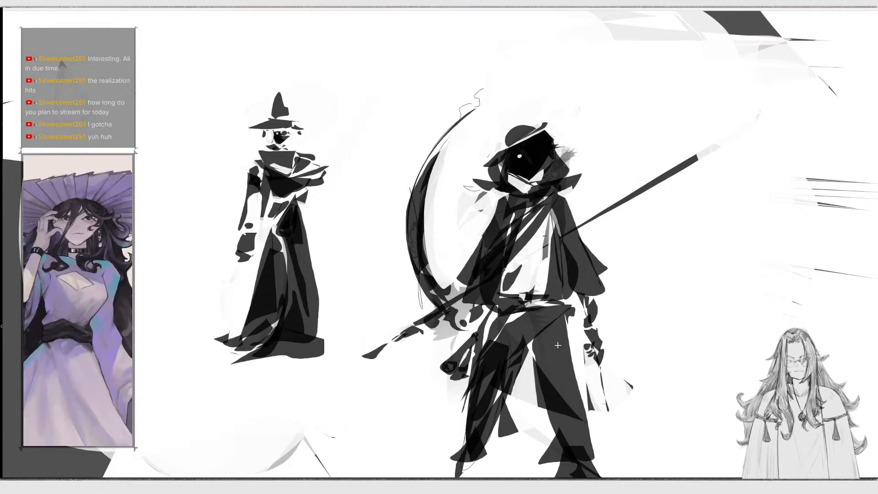
mouse_move(561, 337)
left_mouse_down()
mouse_move(569, 359)
mouse_move(565, 335)
left_mouse_up()
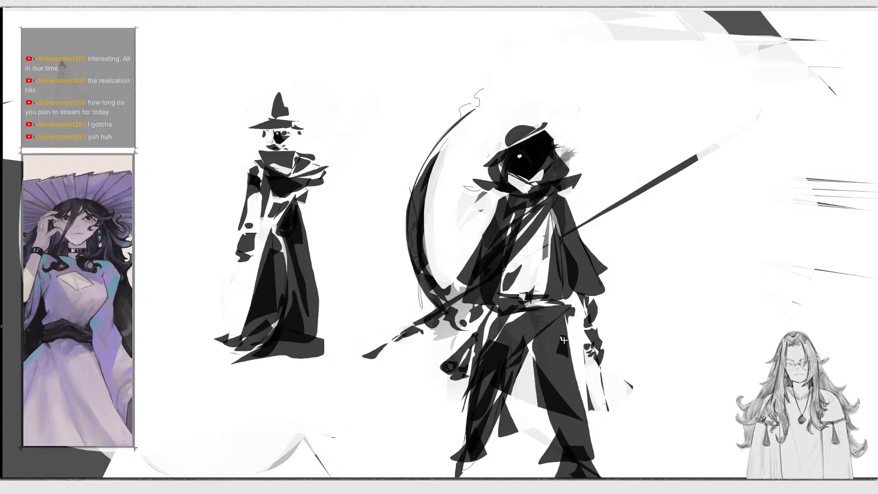
left_click_drag(484, 363, 501, 334)
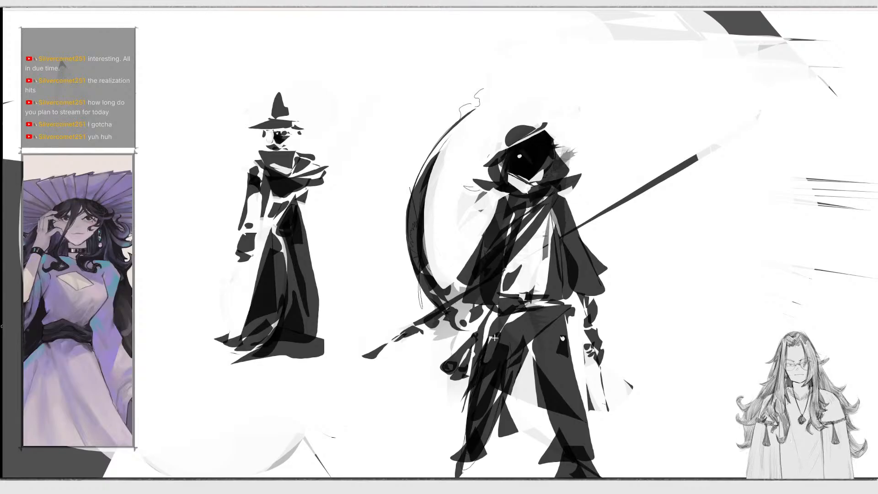
Paint out the near leg with light and repaint it as a wide, straight dark trouser leg with a light knee gap.
mouse_move(440, 416)
left_mouse_down()
mouse_move(524, 356)
mouse_move(452, 376)
left_mouse_up()
mouse_move(487, 341)
left_mouse_down()
mouse_move(518, 359)
mouse_move(501, 336)
left_mouse_up()
mouse_move(498, 413)
left_mouse_down()
mouse_move(485, 430)
mouse_move(492, 462)
left_mouse_up()
mouse_move(452, 432)
left_mouse_down()
mouse_move(495, 448)
mouse_move(481, 472)
left_mouse_up()
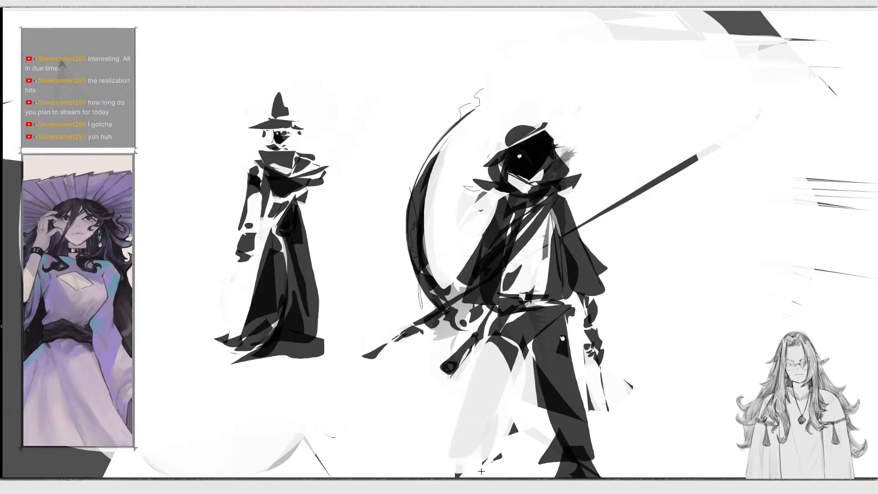
mouse_move(476, 363)
left_mouse_down()
mouse_move(508, 354)
mouse_move(494, 344)
mouse_move(516, 384)
mouse_move(499, 381)
mouse_move(504, 359)
left_mouse_up()
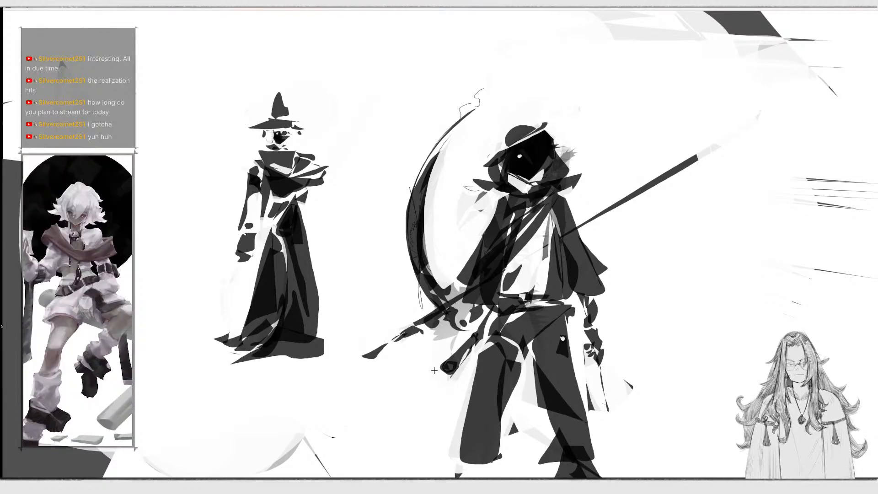
Add a dark leaf-shaped blade above the staff's lower end and a small dark tip beside the hip pouch.
left_click_drag(434, 371, 438, 371)
left_click_drag(413, 322, 416, 321)
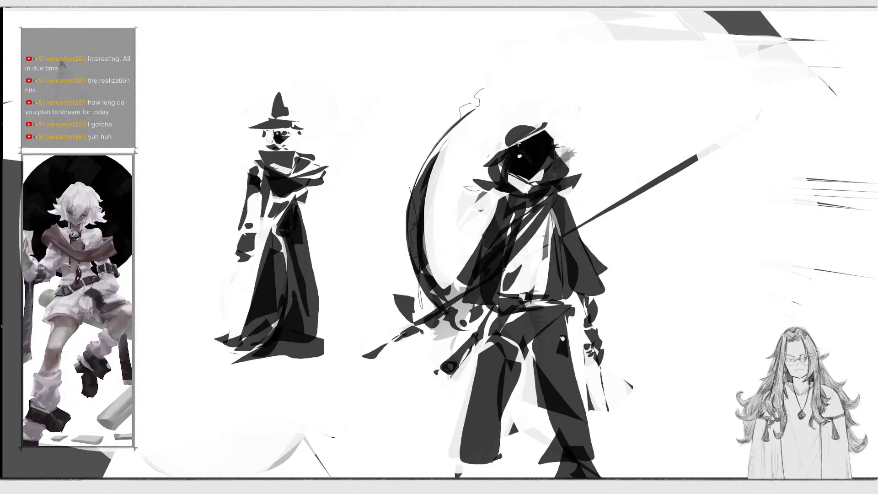
Replace the round hat with a dark pointed hood and reshape its edges around the black face.
left_click_drag(530, 144, 537, 149)
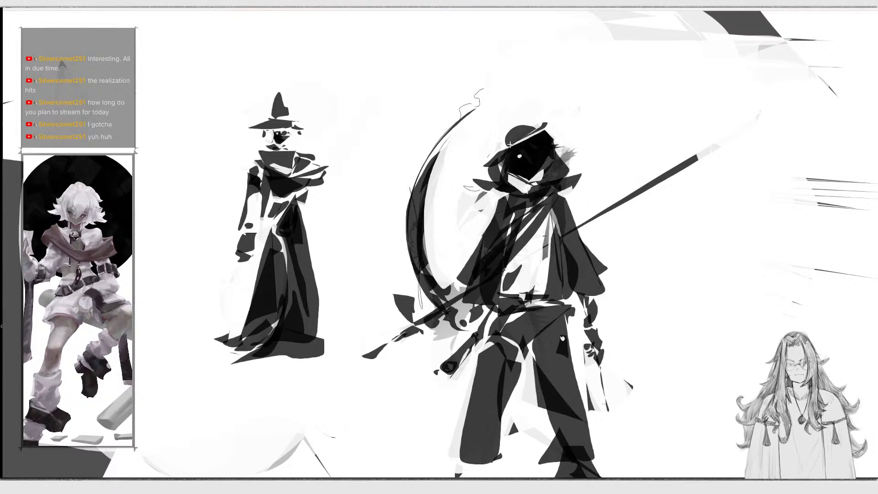
mouse_move(501, 148)
left_mouse_down()
mouse_move(531, 129)
mouse_move(503, 147)
left_mouse_up()
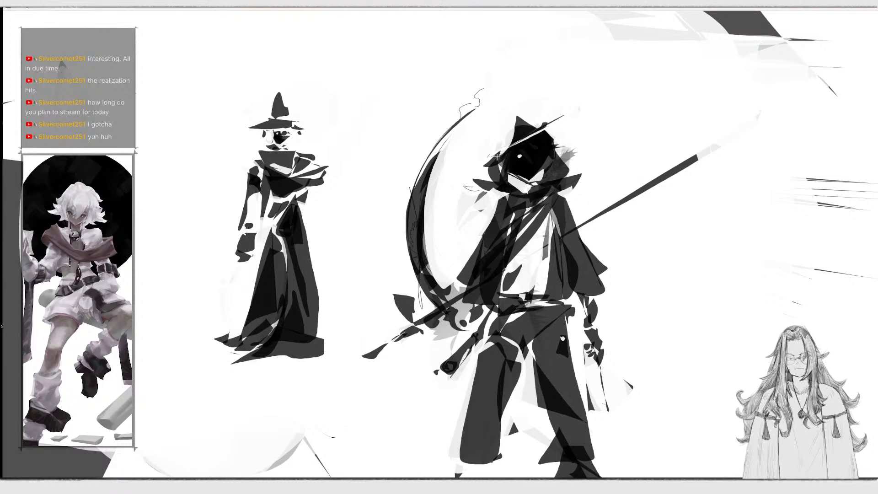
left_click_drag(543, 131, 554, 122)
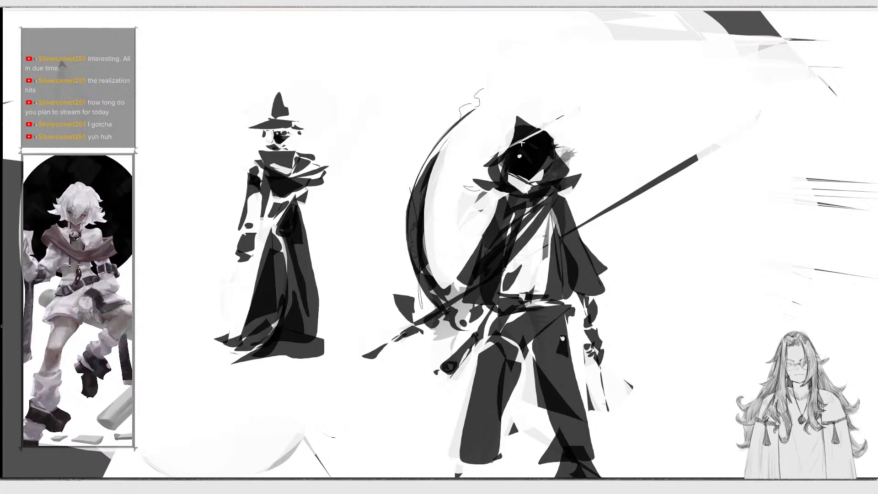
mouse_move(513, 141)
left_mouse_down()
mouse_move(540, 135)
mouse_move(523, 137)
left_mouse_up()
key("ctrl+z")
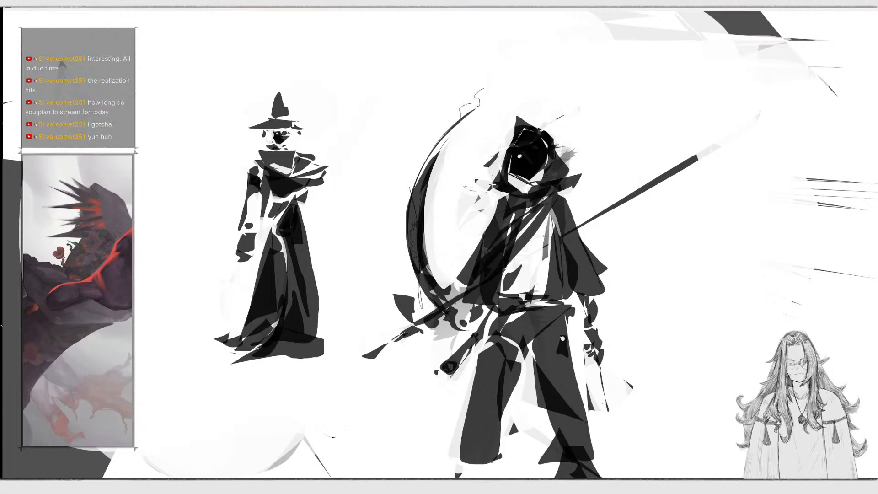
Add a small dark knotted ornament to the hood's peak and try different white eye marks on the black face.
mouse_move(514, 119)
left_mouse_down()
mouse_move(506, 111)
mouse_move(520, 105)
left_mouse_up()
left_click(520, 156)
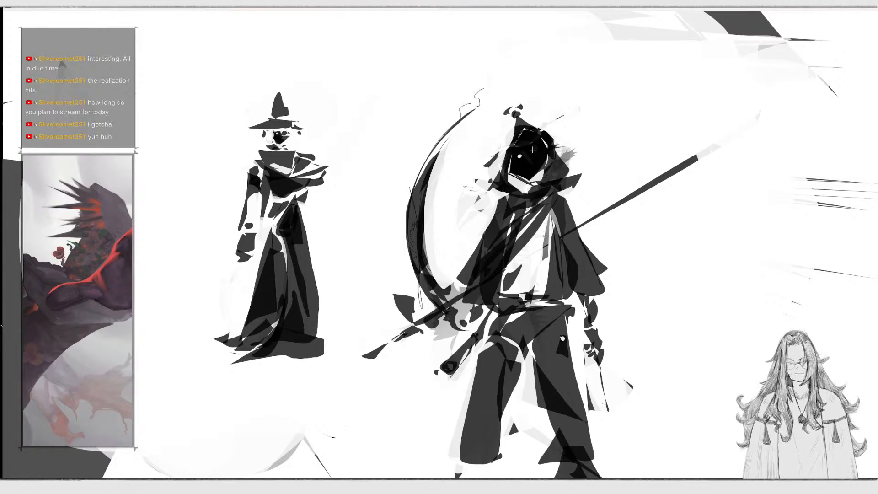
left_click(533, 151)
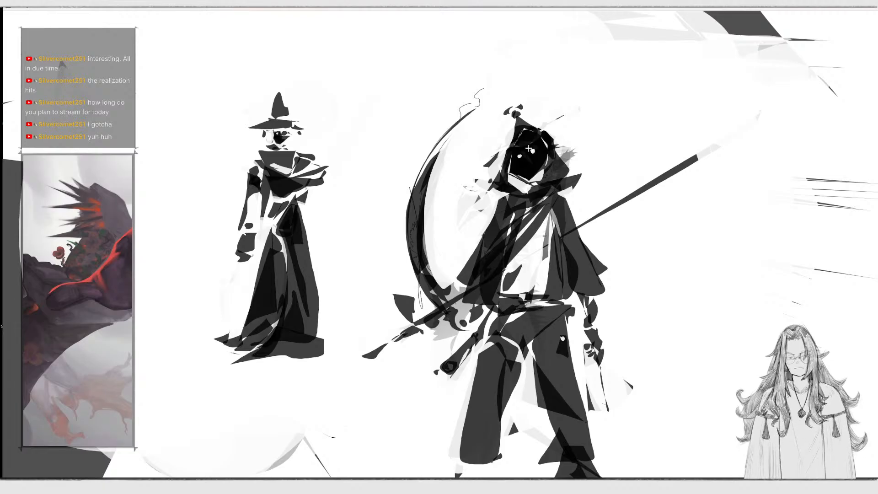
left_click_drag(528, 148, 533, 154)
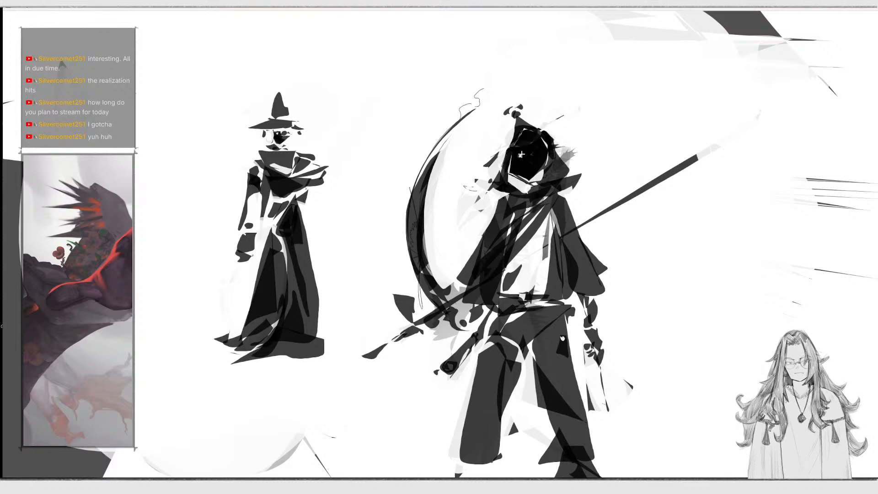
left_click(533, 154)
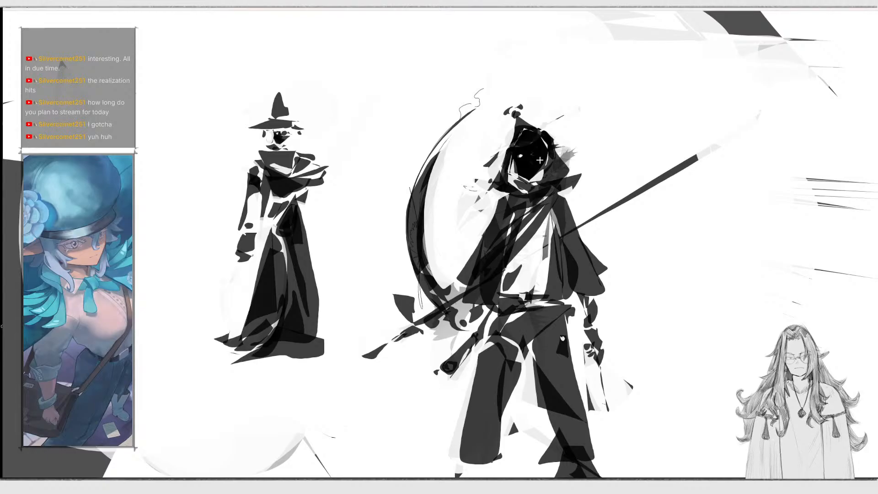
Try a light oval face with a dark band over the eyes inside the hood, and cover it with dark shading.
mouse_move(517, 149)
left_mouse_down()
mouse_move(521, 182)
mouse_move(538, 146)
mouse_move(515, 143)
left_mouse_up()
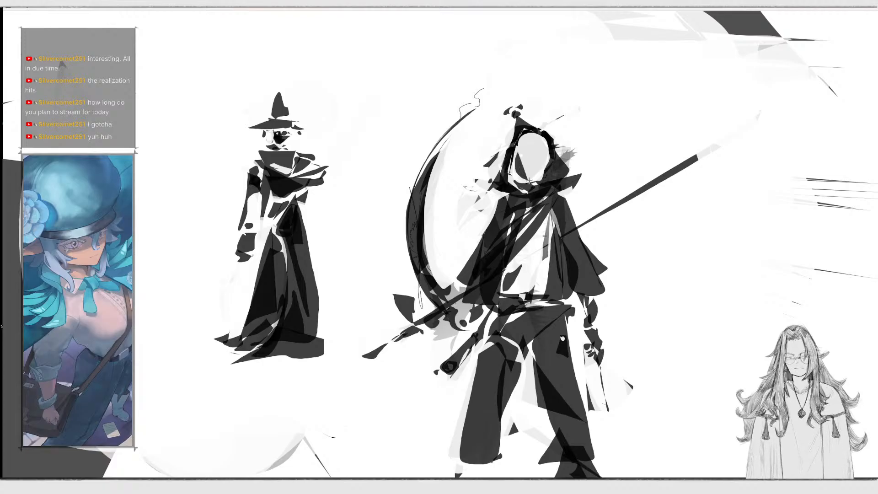
mouse_move(519, 150)
left_mouse_down()
mouse_move(530, 177)
mouse_move(540, 143)
mouse_move(525, 141)
left_mouse_up()
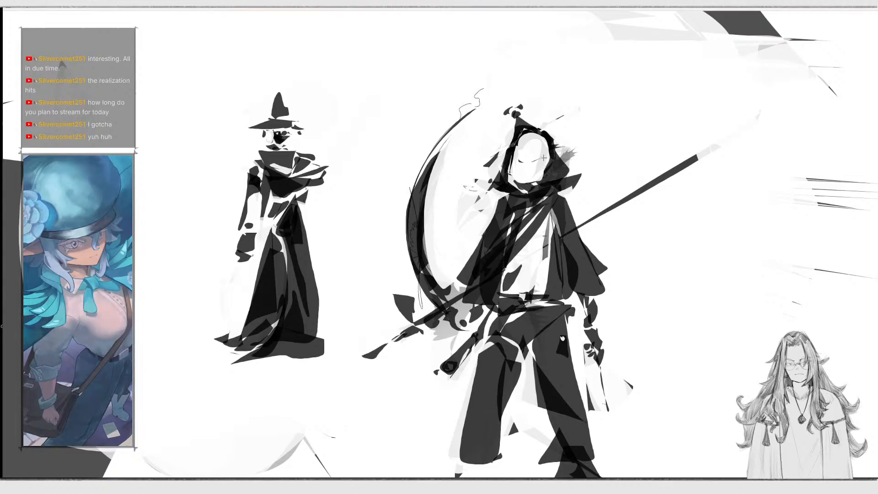
mouse_move(520, 149)
left_mouse_down()
mouse_move(555, 171)
mouse_move(551, 145)
mouse_move(512, 155)
mouse_move(551, 153)
mouse_move(514, 147)
mouse_move(523, 133)
mouse_move(513, 155)
left_mouse_up()
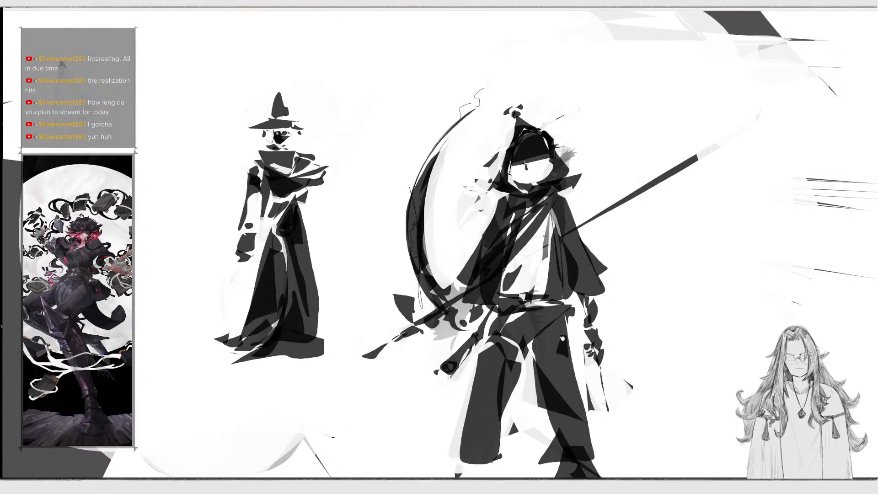
mouse_move(523, 177)
left_mouse_down()
mouse_move(532, 176)
mouse_move(519, 183)
mouse_move(510, 174)
mouse_move(552, 172)
mouse_move(550, 161)
left_mouse_up()
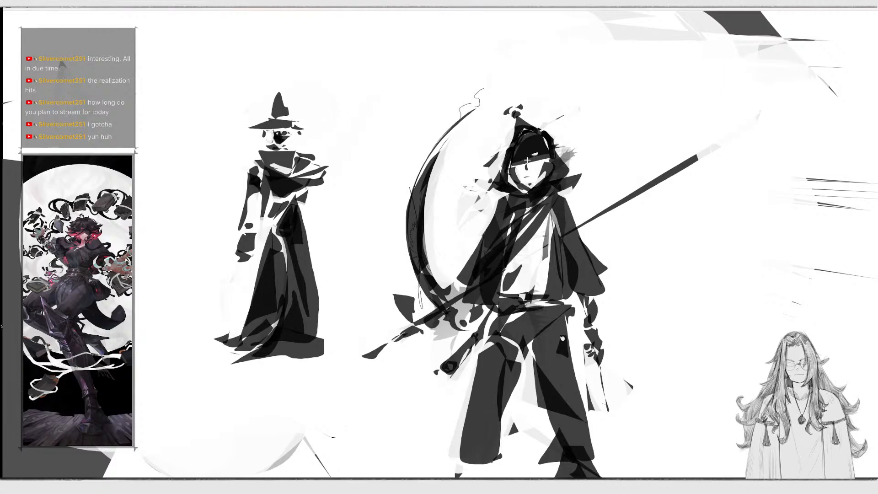
mouse_move(519, 158)
left_mouse_down()
mouse_move(533, 167)
mouse_move(526, 151)
left_mouse_up()
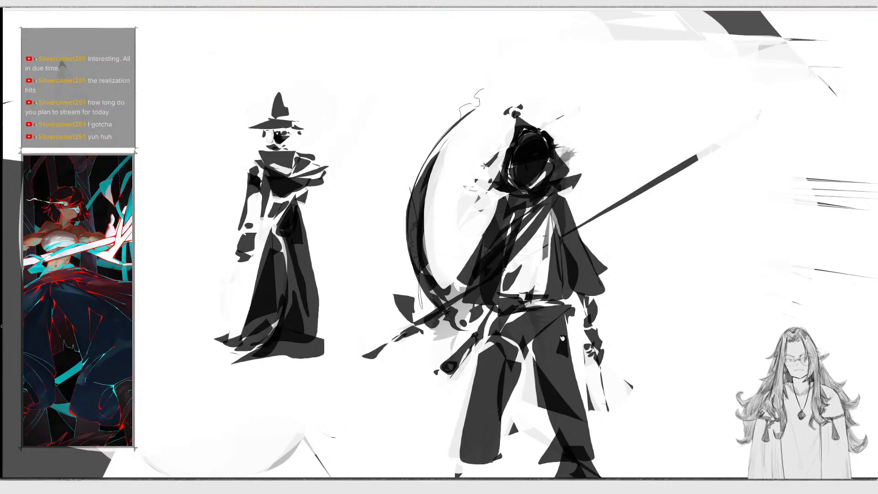
Try a tall, narrow dark head shape with curling horns in place of the hood, and undo the large horn.
mouse_move(484, 166)
left_mouse_down()
mouse_move(526, 126)
mouse_move(497, 167)
mouse_move(528, 201)
mouse_move(549, 189)
mouse_move(526, 155)
mouse_move(544, 180)
mouse_move(535, 190)
mouse_move(525, 118)
mouse_move(526, 170)
left_mouse_up()
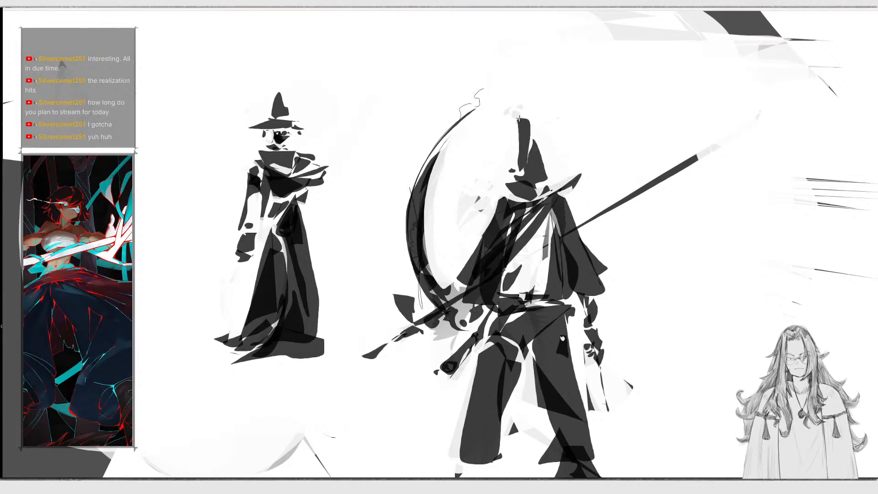
left_click_drag(519, 119, 525, 85)
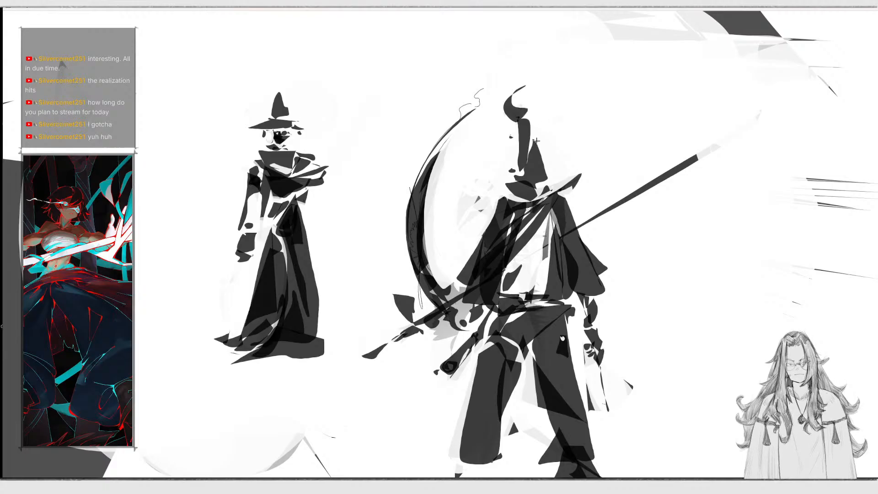
mouse_move(536, 141)
left_mouse_down()
mouse_move(540, 124)
mouse_move(587, 89)
mouse_move(549, 138)
mouse_move(557, 151)
left_mouse_up()
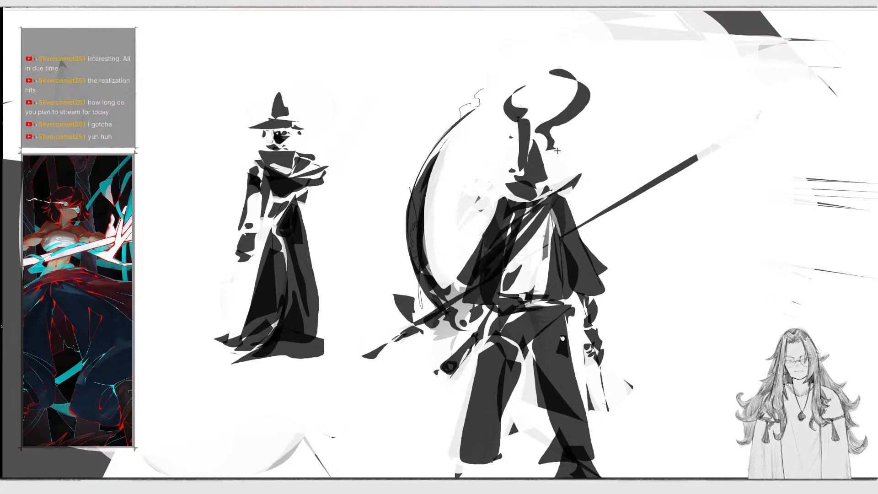
key("ctrl+z")
key("ctrl+z")
key("ctrl+z")
key("ctrl+z")
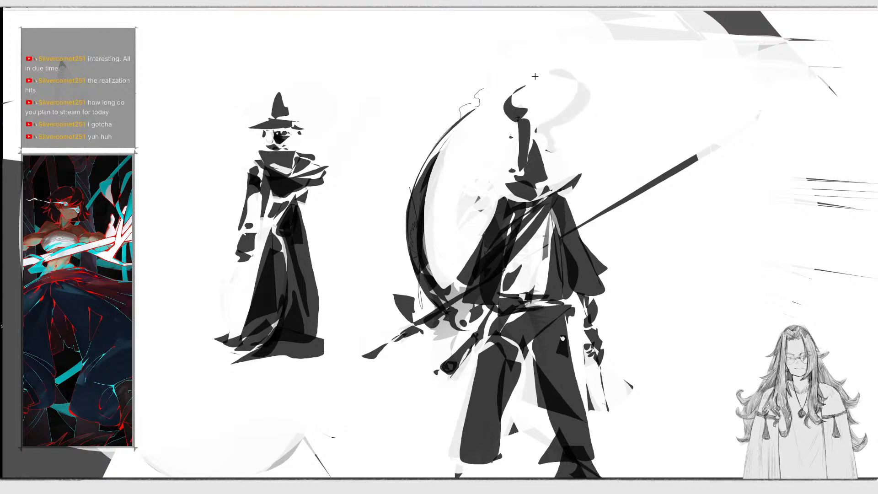
Erase the tall horned head and sketch a light face with slanted eyes, dark hood edges and a dark collar.
mouse_move(522, 147)
left_mouse_down()
mouse_move(538, 158)
mouse_move(557, 153)
mouse_move(530, 169)
mouse_move(526, 146)
mouse_move(540, 170)
mouse_move(502, 163)
mouse_move(494, 151)
mouse_move(509, 173)
mouse_move(525, 170)
mouse_move(503, 153)
mouse_move(523, 142)
mouse_move(501, 150)
mouse_move(545, 176)
mouse_move(563, 126)
mouse_move(512, 183)
mouse_move(551, 159)
left_mouse_up()
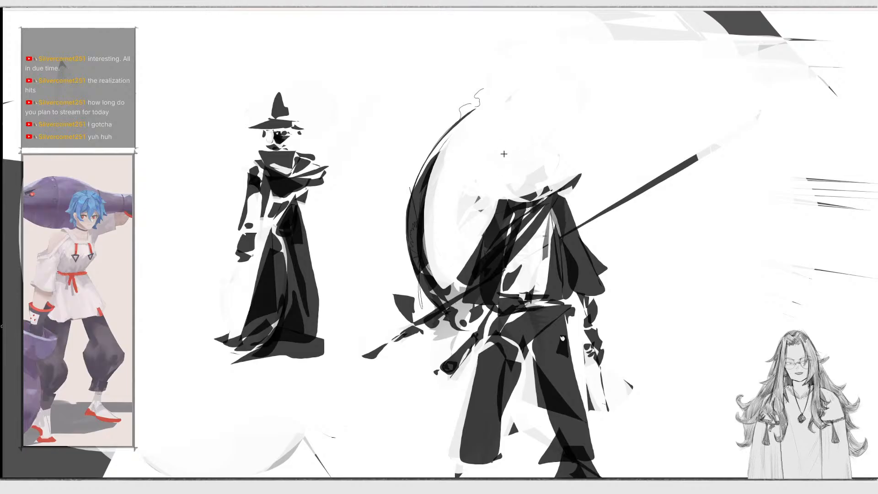
mouse_move(512, 181)
left_mouse_down()
mouse_move(532, 196)
mouse_move(522, 187)
mouse_move(536, 193)
mouse_move(545, 182)
mouse_move(541, 193)
mouse_move(531, 190)
left_mouse_up()
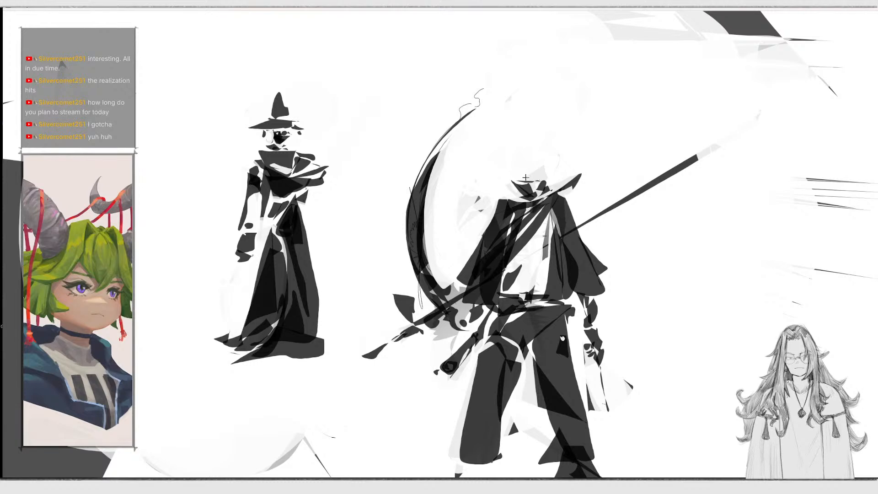
mouse_move(517, 168)
left_mouse_down()
mouse_move(521, 142)
mouse_move(513, 150)
mouse_move(547, 158)
mouse_move(528, 166)
left_mouse_up()
key("ctrl+z")
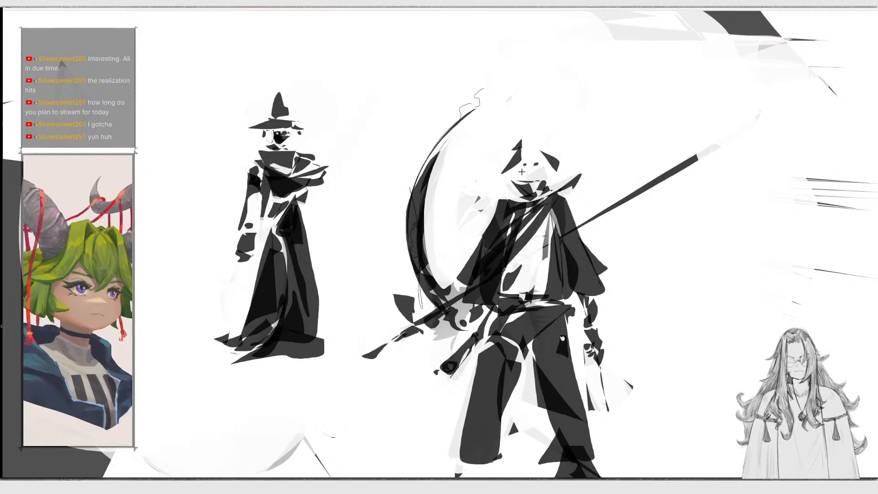
left_click_drag(524, 175, 530, 173)
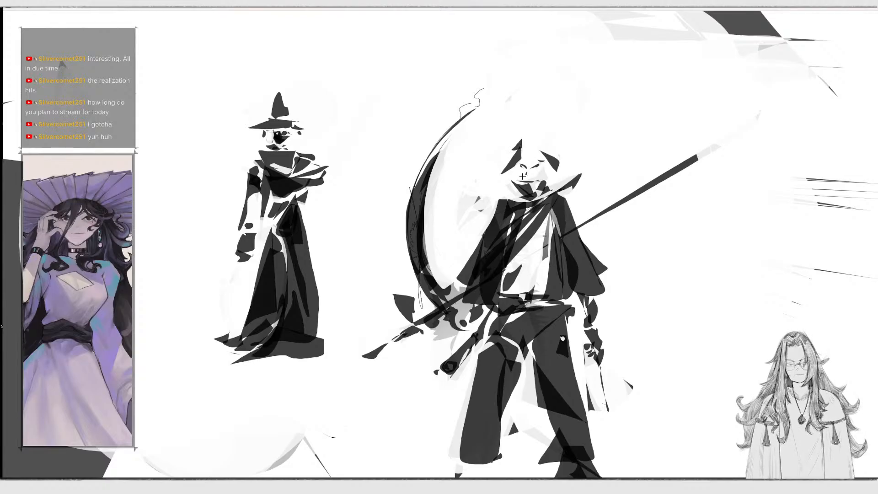
left_click_drag(512, 170, 513, 176)
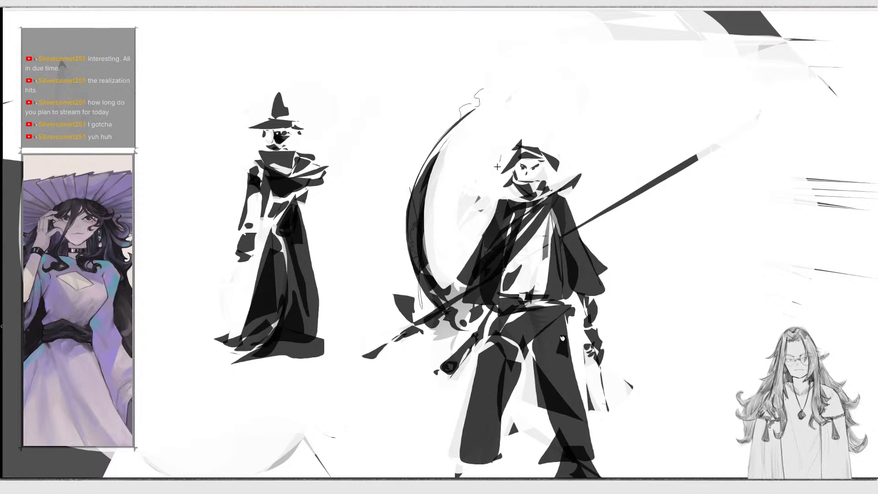
Repaint the second figure's head as a dark rounded helmet with a small peak, white eye spots and a highlight.
mouse_move(497, 167)
left_mouse_down()
mouse_move(510, 163)
mouse_move(486, 181)
mouse_move(499, 156)
mouse_move(498, 194)
mouse_move(512, 140)
mouse_move(544, 151)
mouse_move(526, 176)
mouse_move(544, 185)
mouse_move(518, 178)
mouse_move(510, 147)
mouse_move(527, 136)
left_mouse_up()
key("ctrl+z")
key("ctrl+z")
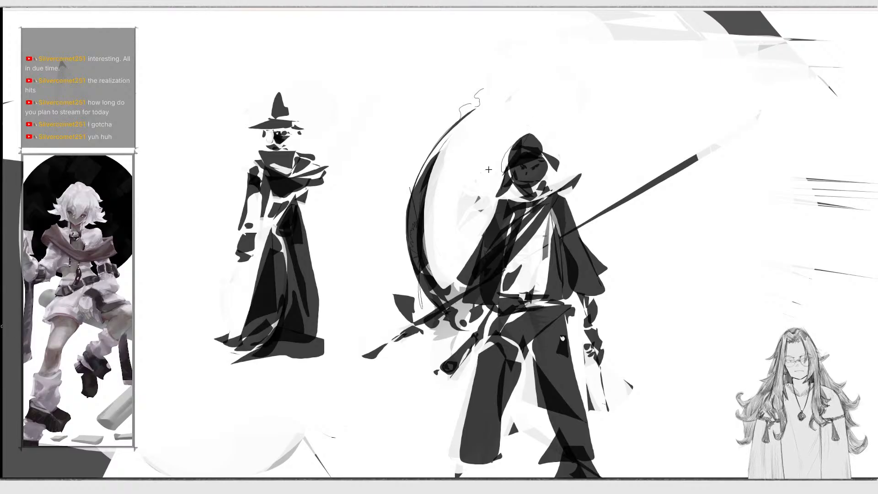
left_click_drag(488, 169, 548, 136)
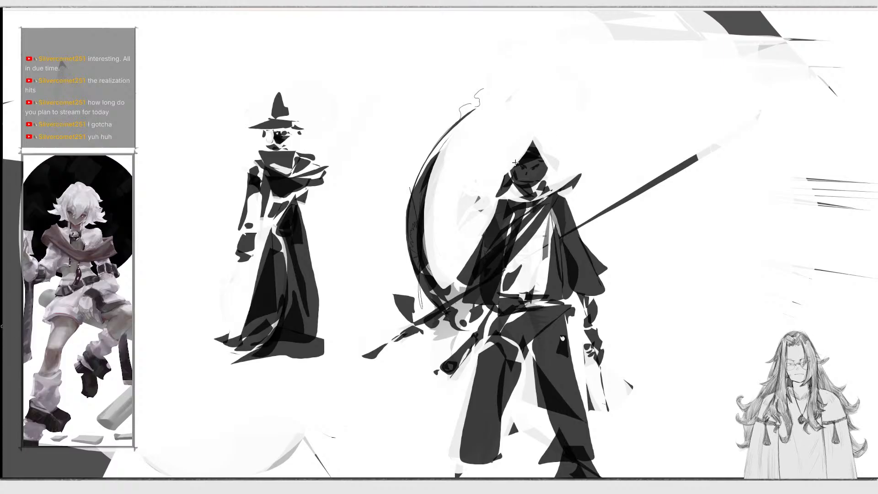
mouse_move(508, 162)
left_mouse_down()
mouse_move(527, 168)
mouse_move(547, 160)
mouse_move(535, 183)
mouse_move(522, 181)
left_mouse_up()
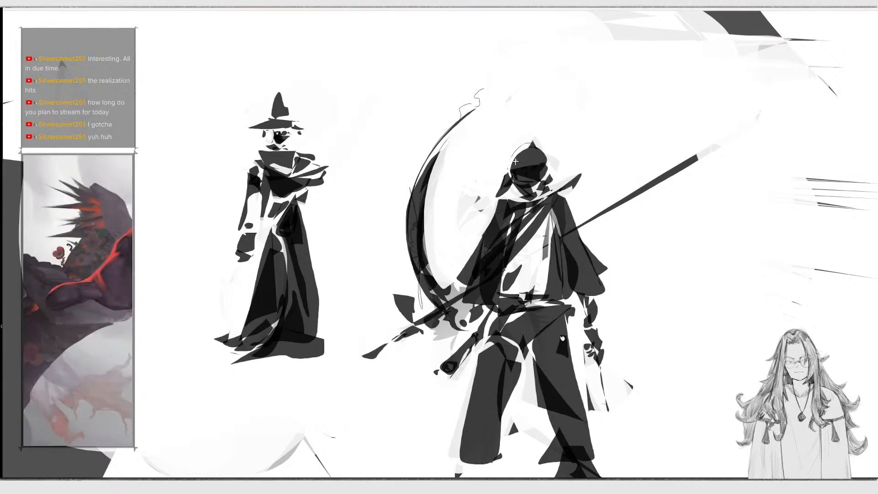
left_click_drag(527, 154, 524, 157)
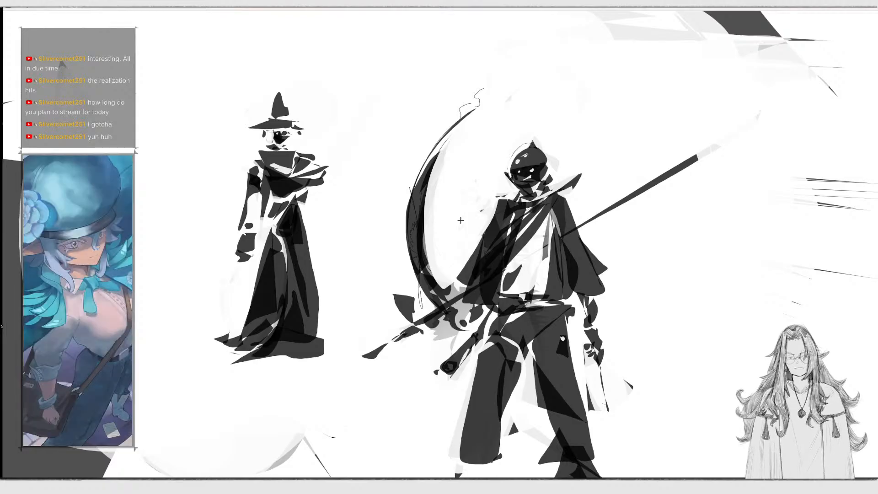
Try Ribbon Shapes with loose scribbles beside the witch and above the second figure's staff.
mouse_move(302, 24)
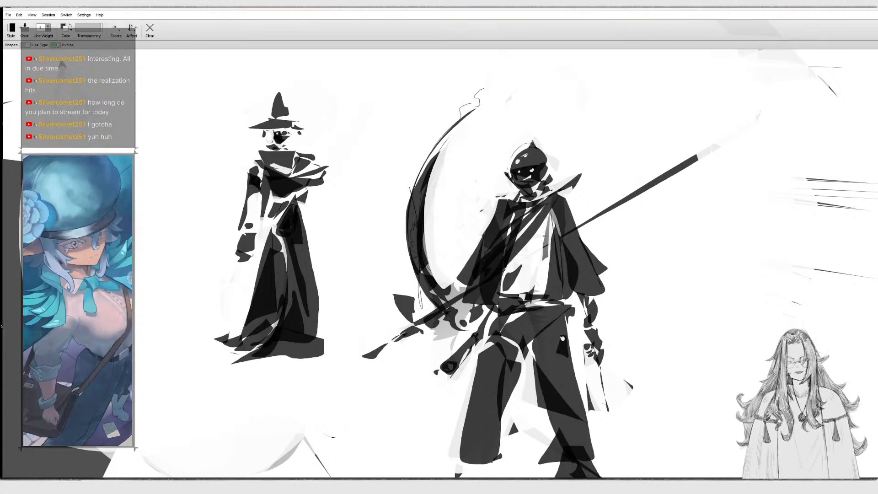
mouse_move(99, 39)
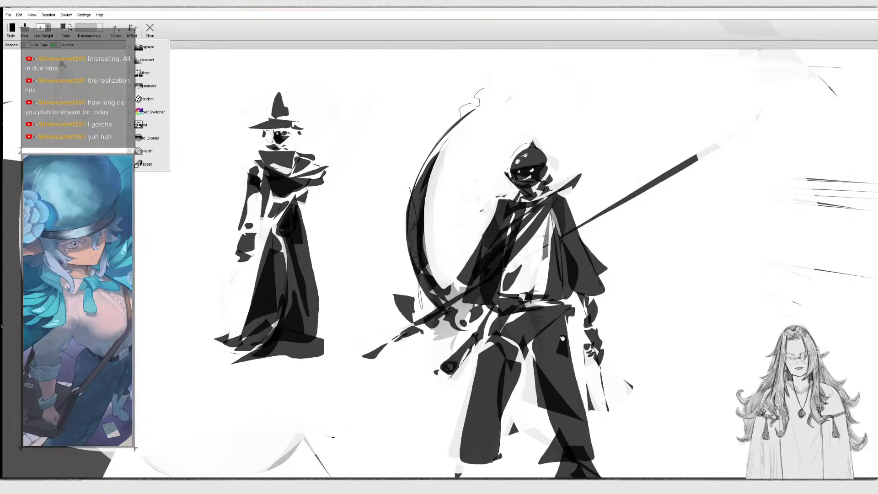
left_click(115, 28)
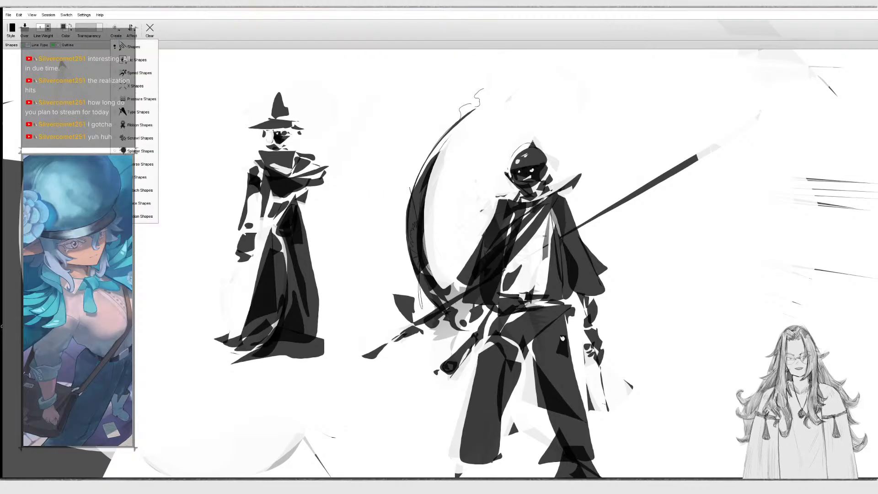
left_click(145, 125)
mouse_move(139, 133)
left_mouse_down()
mouse_move(130, 153)
mouse_move(166, 226)
mouse_move(182, 160)
mouse_move(132, 154)
left_mouse_up()
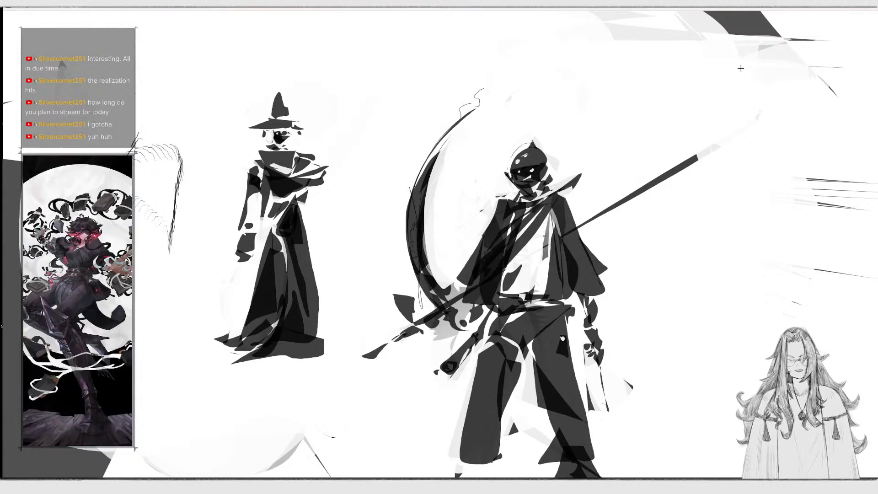
mouse_move(628, 53)
left_mouse_down()
mouse_move(644, 114)
mouse_move(608, 68)
mouse_move(618, 110)
mouse_move(635, 84)
left_mouse_up()
key("Tab")
key("Tab")
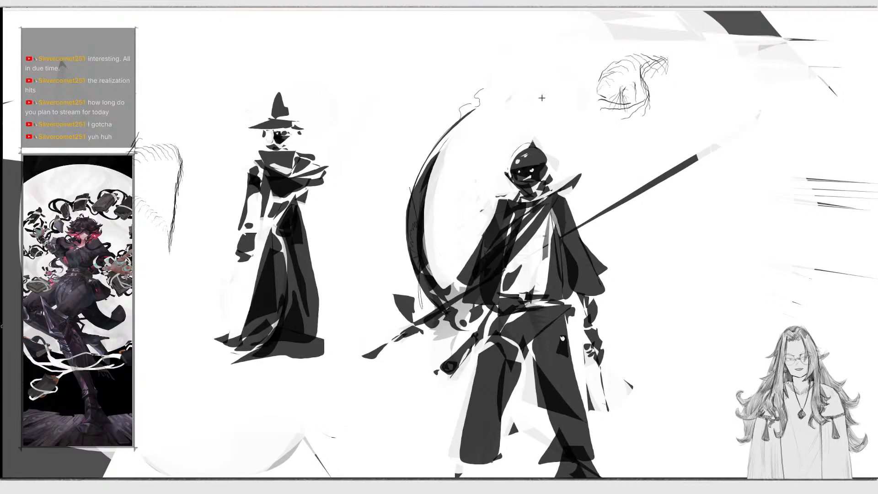
left_click_drag(611, 53, 616, 78)
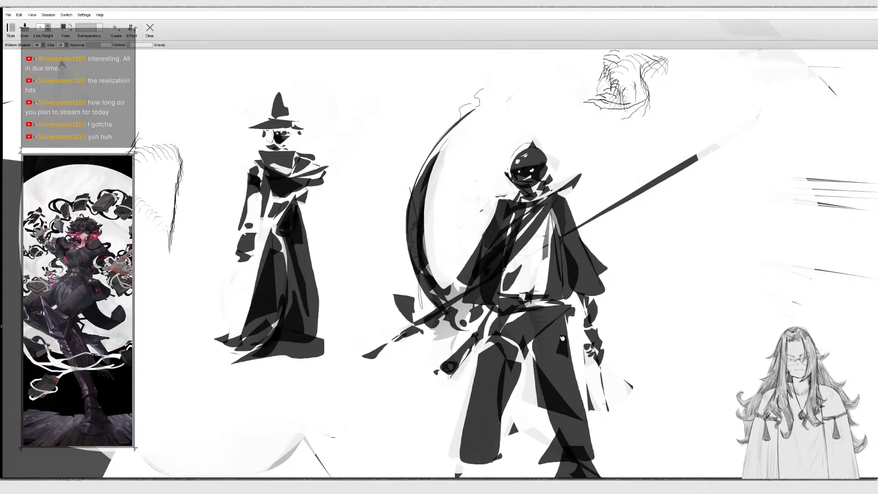
left_click_drag(658, 82, 671, 97)
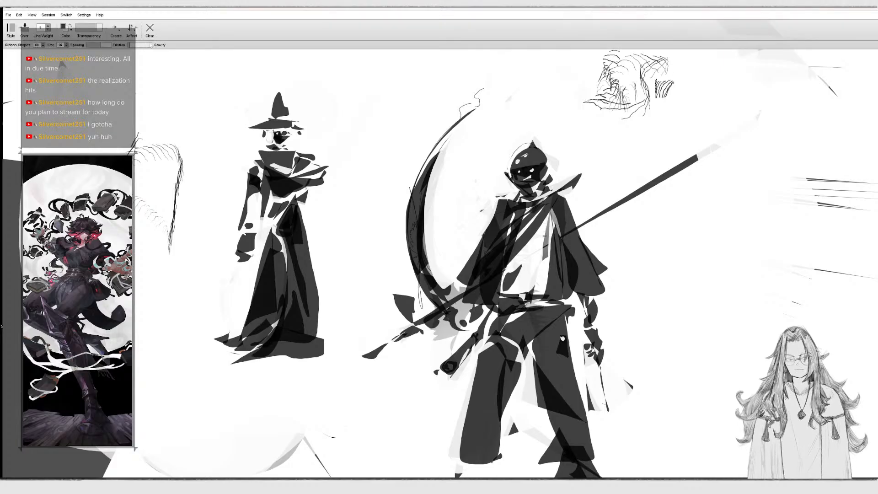
Draw a curtain of wavy vertical ribbon strokes behind the staff, ending in dense columns along the canvas's right side.
mouse_move(565, 84)
left_mouse_down()
mouse_move(594, 137)
mouse_move(662, 54)
mouse_move(798, 183)
mouse_move(785, 320)
mouse_move(787, 220)
mouse_move(823, 329)
mouse_move(820, 215)
left_mouse_up()
mouse_move(506, 8)
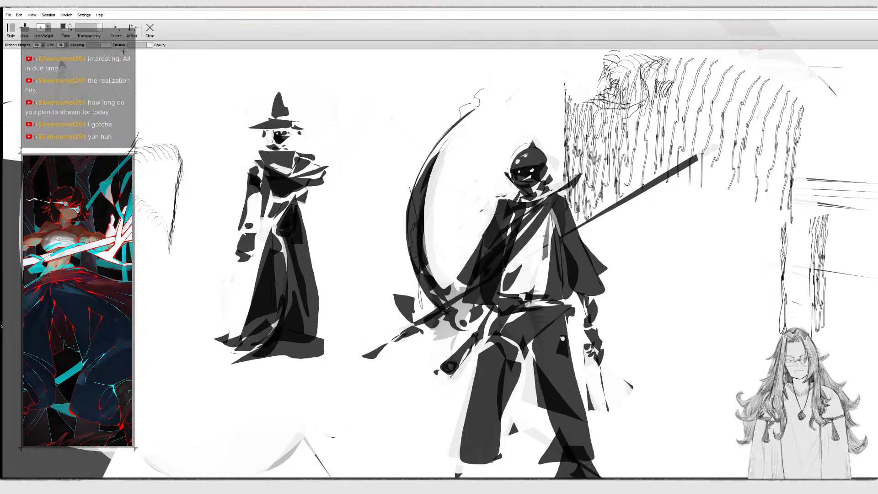
mouse_move(817, 151)
left_mouse_down()
mouse_move(791, 256)
mouse_move(830, 48)
mouse_move(810, 55)
mouse_move(798, 45)
left_mouse_up()
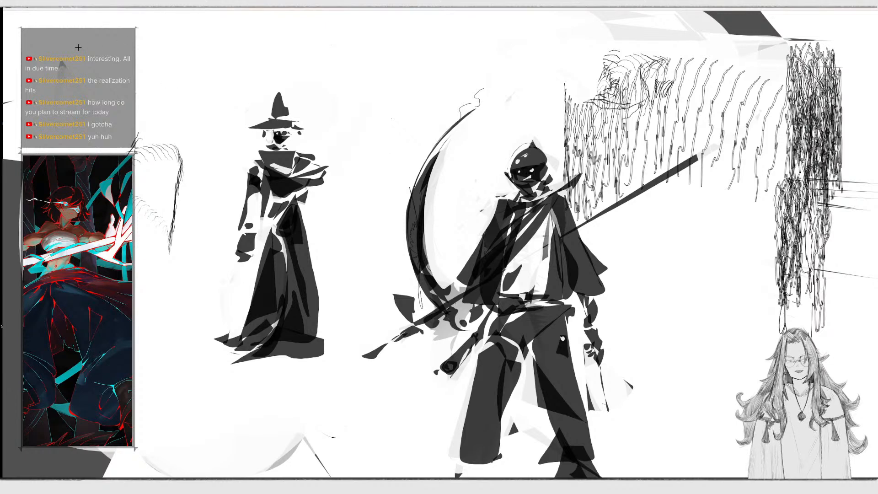
Fill the canvas's left side with dense hanging ribbon strokes running down past the witch.
mouse_move(61, 59)
left_mouse_down()
mouse_move(137, 54)
mouse_move(58, 61)
mouse_move(146, 137)
mouse_move(139, 359)
left_mouse_up()
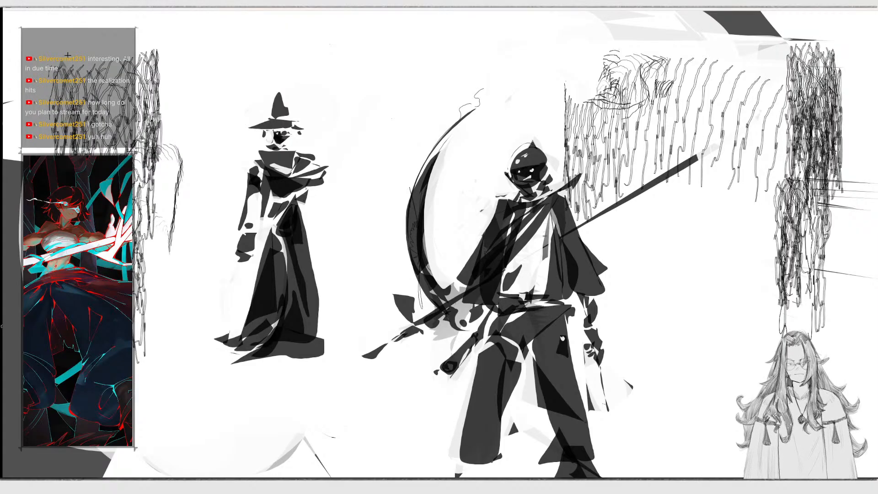
left_click_drag(67, 55, 167, 62)
key("space")
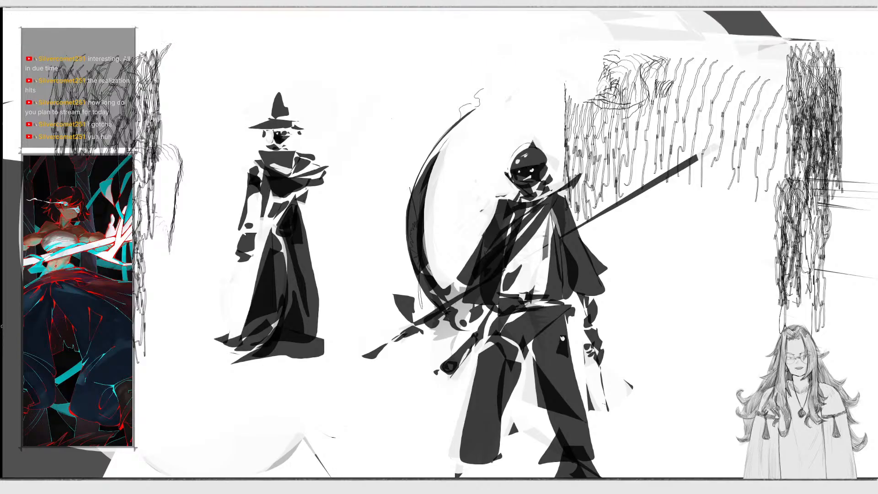
left_click_drag(124, 137, 195, 40)
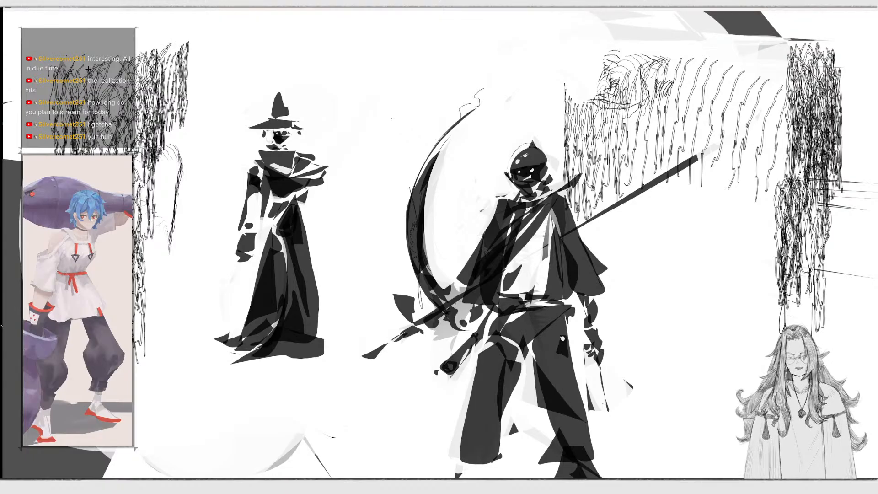
mouse_move(83, 73)
left_mouse_down()
mouse_move(110, 124)
mouse_move(115, 91)
left_mouse_up()
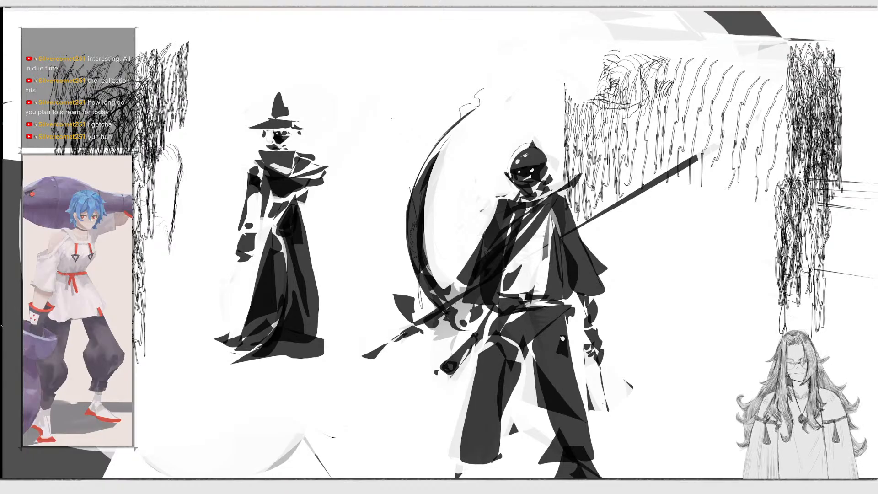
left_click_drag(137, 357, 146, 462)
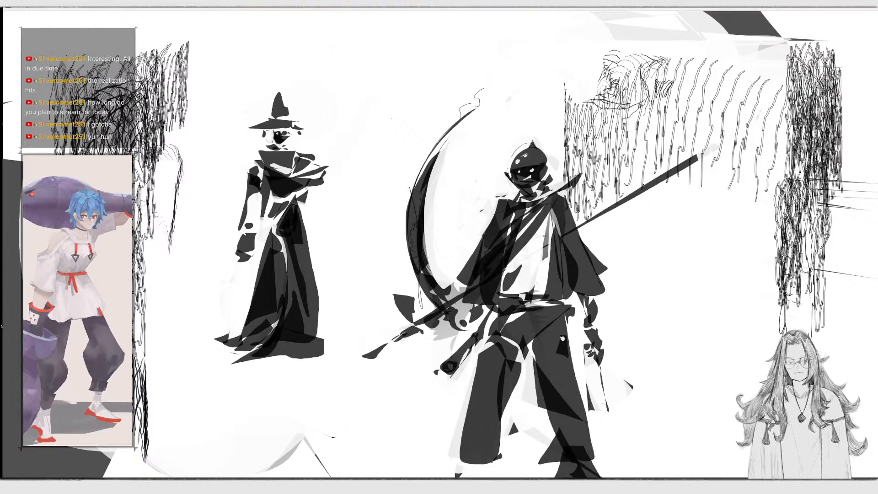
Increase the ribbon size and layer heavier dark and white ribbon strokes over the canvas's left side.
mouse_move(66, 45)
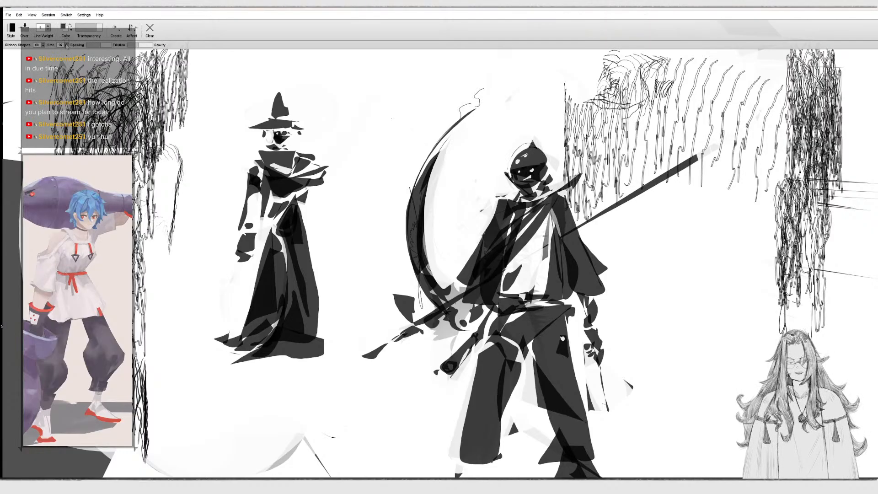
left_click(67, 43)
left_click(67, 43)
left_click(66, 43)
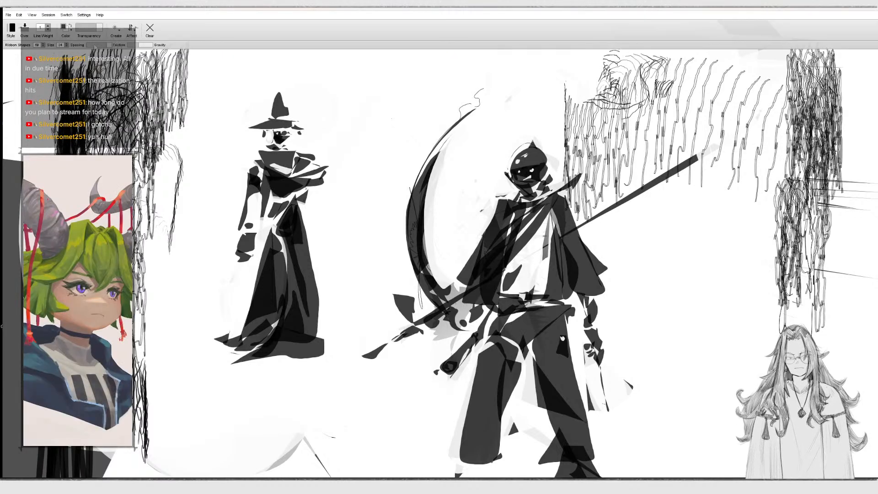
mouse_move(101, 92)
left_mouse_down()
mouse_move(119, 99)
mouse_move(216, 45)
mouse_move(171, 51)
left_mouse_up()
mouse_move(120, 97)
left_mouse_down()
mouse_move(114, 476)
mouse_move(153, 476)
mouse_move(125, 62)
mouse_move(105, 113)
mouse_move(96, 457)
mouse_move(65, 47)
mouse_move(84, 44)
mouse_move(105, 89)
mouse_move(104, 471)
mouse_move(131, 47)
mouse_move(78, 62)
mouse_move(103, 68)
mouse_move(89, 471)
mouse_move(133, 78)
mouse_move(147, 59)
mouse_move(87, 64)
mouse_move(69, 137)
left_mouse_up()
mouse_move(68, 21)
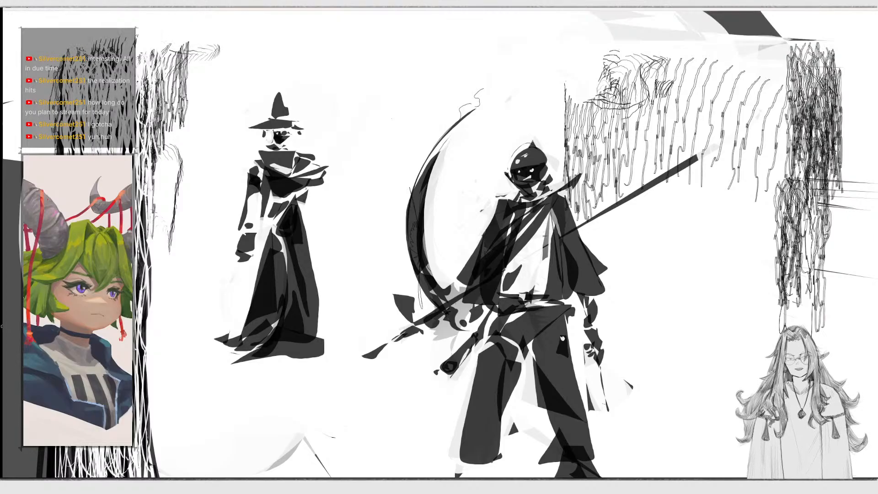
mouse_move(43, 69)
left_mouse_down()
mouse_move(134, 63)
mouse_move(38, 133)
mouse_move(56, 109)
left_mouse_up()
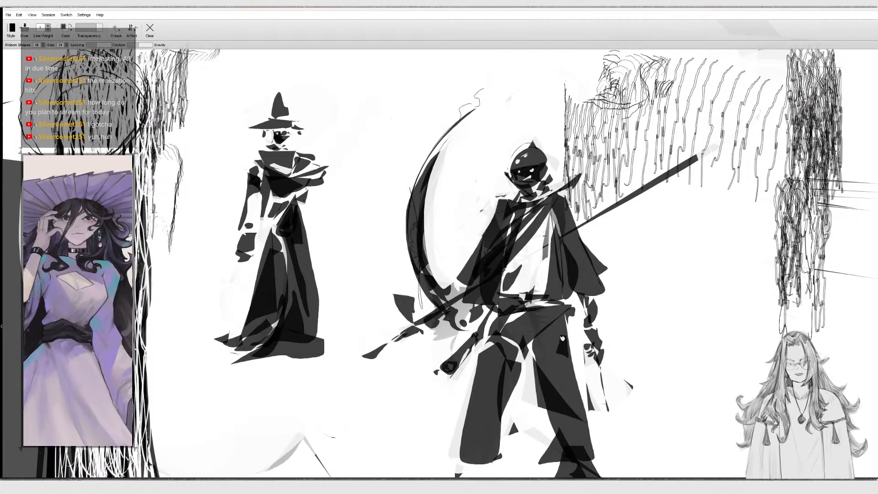
Switch back to plain Shapes and cover most of the ribbon strokes on both sides of the figures with white.
left_click(115, 28)
left_click(126, 48)
mouse_move(42, 92)
left_mouse_down()
mouse_move(87, 274)
mouse_move(44, 89)
mouse_move(176, 302)
mouse_move(43, 91)
mouse_move(138, 474)
mouse_move(153, 266)
left_mouse_up()
key("x")
mouse_move(561, 178)
left_mouse_down()
mouse_move(620, 192)
mouse_move(567, 68)
left_mouse_up()
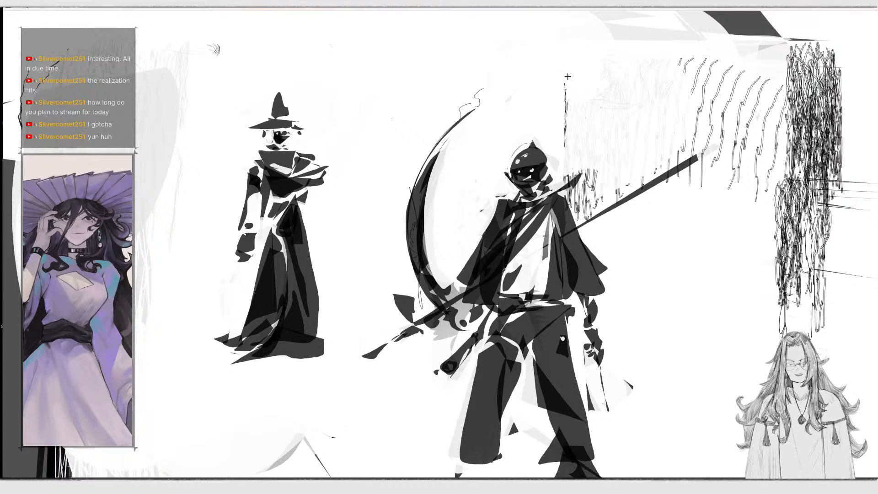
mouse_move(735, 136)
left_mouse_down()
mouse_move(700, 39)
mouse_move(757, 352)
mouse_move(751, 125)
mouse_move(731, 76)
mouse_move(549, 147)
mouse_move(613, 105)
left_mouse_up()
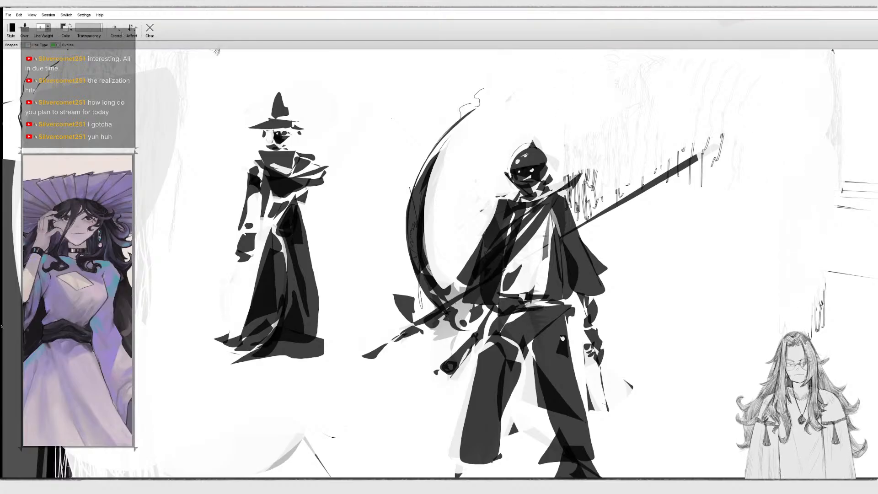
Select Ribbon Shapes again and draw thin, dark branch-like strokes down the upper left side of the canvas.
left_click(120, 30)
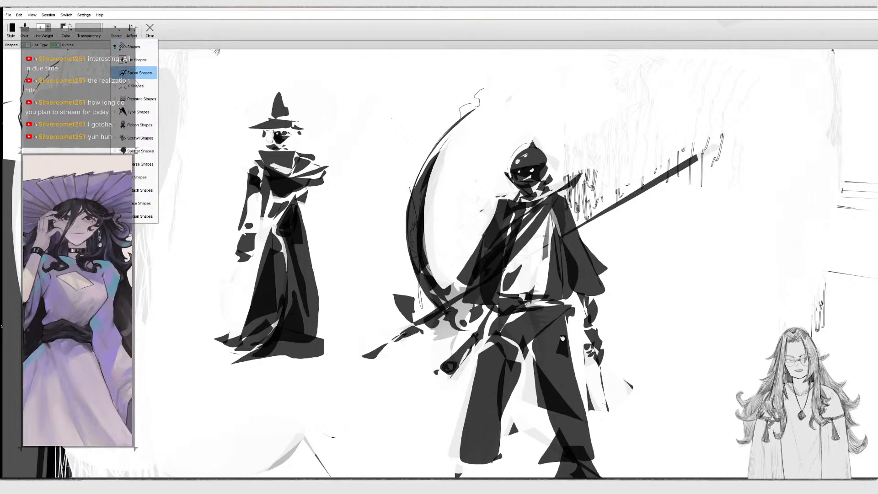
left_click(145, 128)
left_click_drag(95, 146, 122, 115)
mouse_move(99, 152)
left_mouse_down()
mouse_move(109, 129)
mouse_move(140, 106)
mouse_move(149, 128)
mouse_move(136, 147)
mouse_move(135, 129)
mouse_move(133, 181)
left_mouse_up()
mouse_move(139, 146)
left_mouse_down()
mouse_move(176, 226)
mouse_move(156, 212)
left_mouse_up()
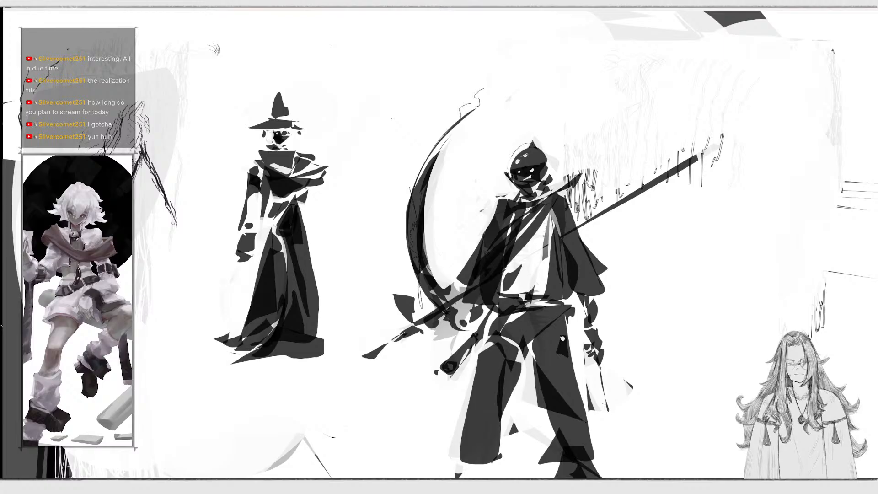
left_click_drag(154, 182, 133, 210)
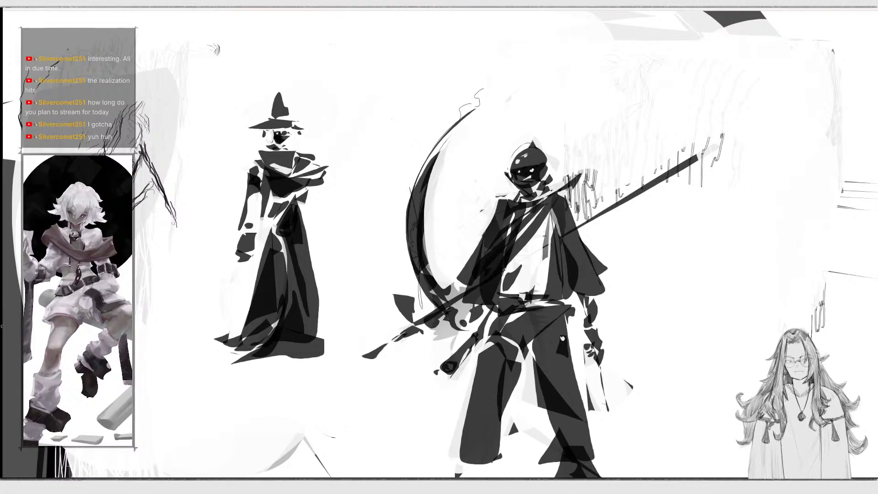
Extend the branches down beside the witch's robe, adding thin offshoots and a cluster of spiky twigs.
mouse_move(133, 300)
left_mouse_down()
mouse_move(174, 340)
mouse_move(143, 348)
left_mouse_up()
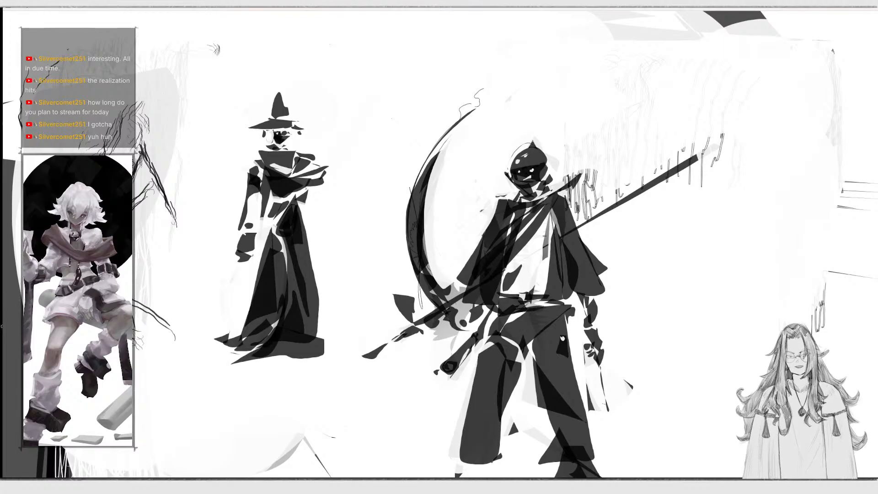
left_click_drag(133, 306, 155, 301)
mouse_move(166, 209)
left_mouse_down()
mouse_move(153, 318)
mouse_move(155, 279)
mouse_move(162, 275)
left_mouse_up()
mouse_move(135, 284)
left_mouse_down()
mouse_move(163, 270)
mouse_move(197, 323)
mouse_move(208, 363)
left_mouse_up()
mouse_move(132, 365)
left_mouse_down()
mouse_move(159, 402)
mouse_move(142, 408)
left_mouse_up()
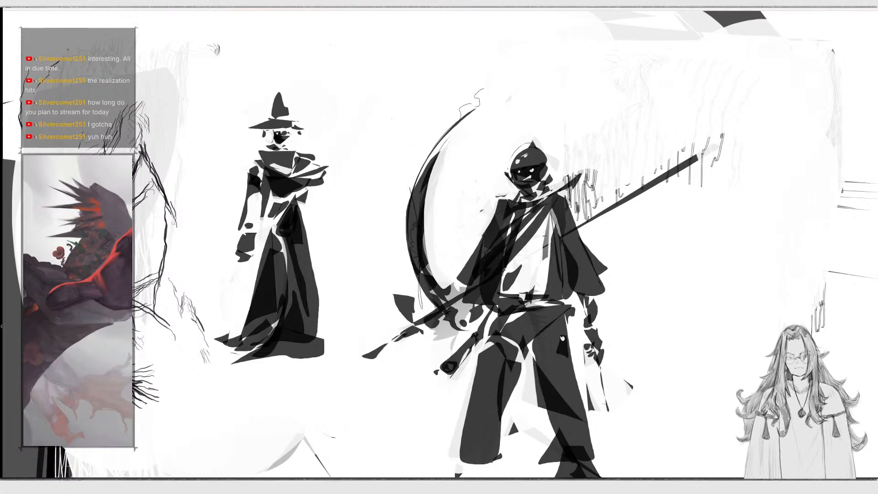
left_click_drag(157, 163, 179, 178)
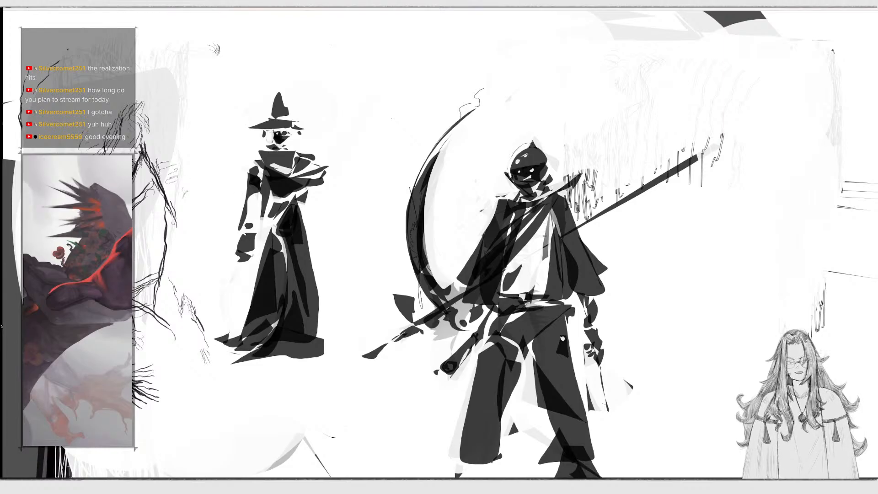
Draw more thin dark branches and twigs down the canvas's left side, ending in spreading offshoots beside the witch's robe hem.
left_click_drag(113, 129, 139, 95)
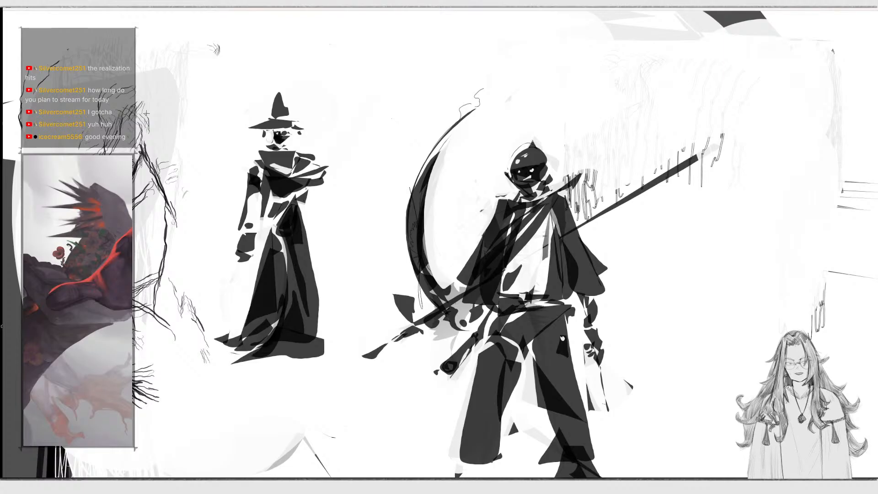
mouse_move(155, 135)
left_mouse_down()
mouse_move(148, 151)
mouse_move(157, 151)
left_mouse_up()
mouse_move(87, 21)
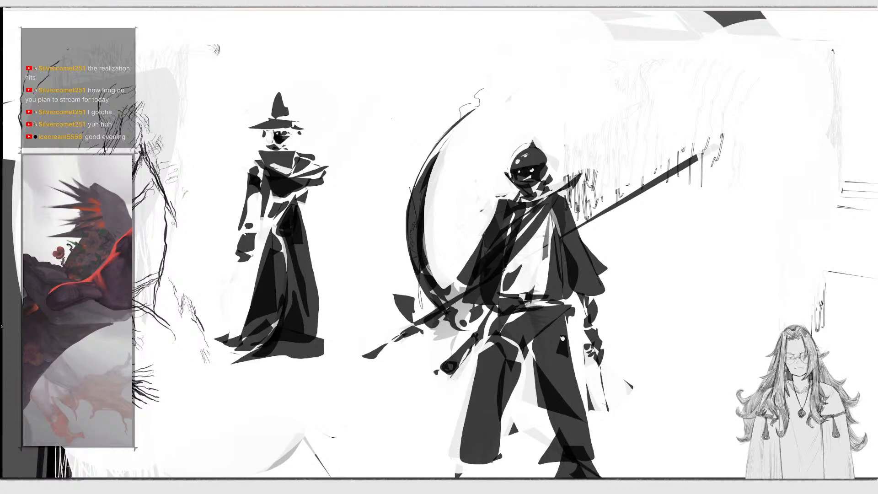
mouse_move(191, 259)
left_mouse_down()
mouse_move(187, 305)
mouse_move(208, 358)
left_mouse_up()
left_click_drag(169, 328, 198, 349)
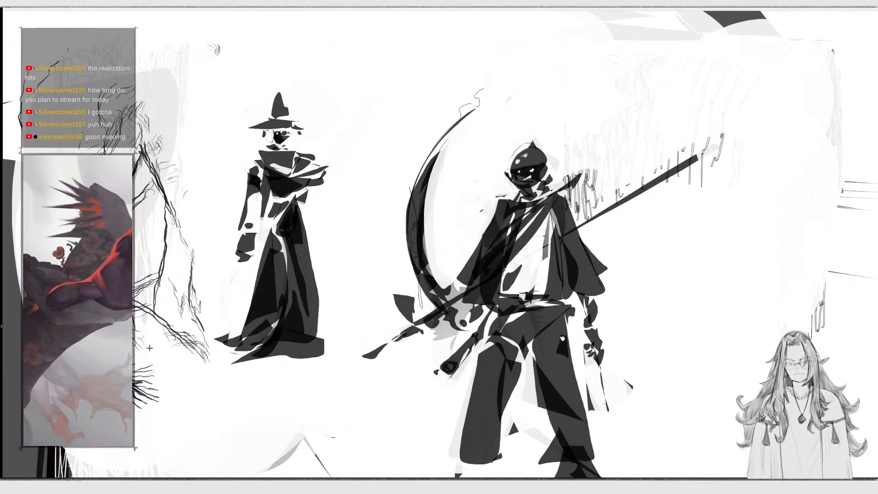
mouse_move(137, 349)
left_mouse_down()
mouse_move(154, 341)
mouse_move(201, 352)
mouse_move(207, 373)
left_mouse_up()
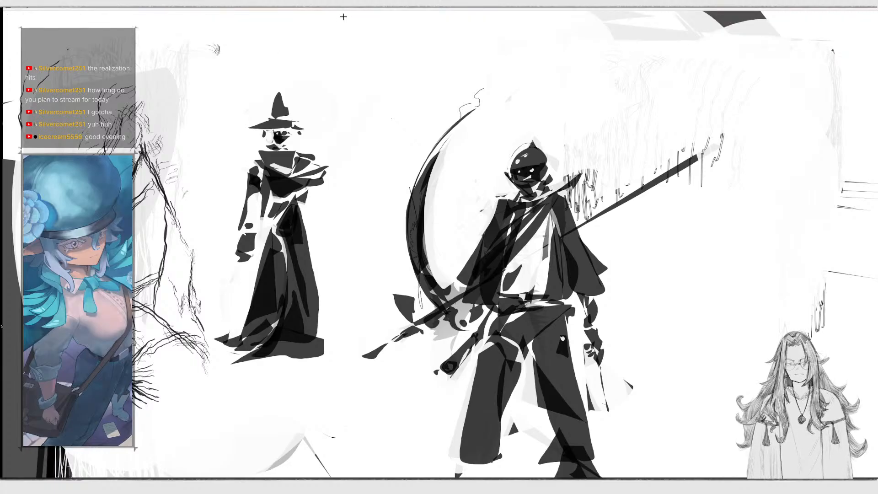
Draw a small arched cluster of thin, spiky twigs above the staff in the upper right area of the canvas.
mouse_move(245, 15)
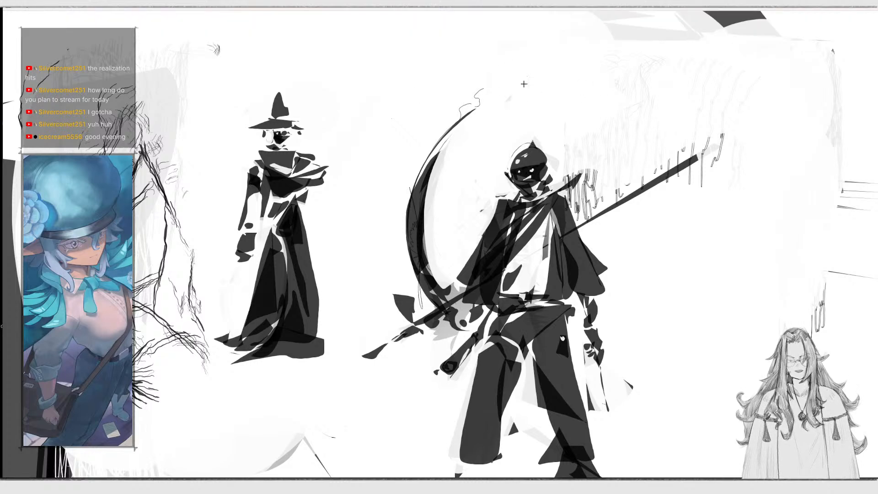
left_click_drag(666, 46, 700, 85)
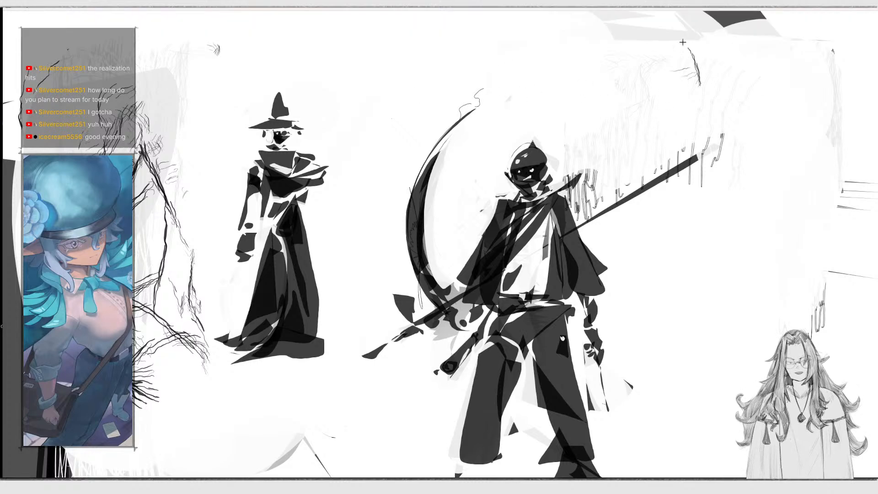
left_click_drag(661, 51, 620, 101)
left_click_drag(636, 59, 692, 57)
mouse_move(649, 76)
left_mouse_down()
mouse_move(698, 71)
mouse_move(671, 59)
left_mouse_up()
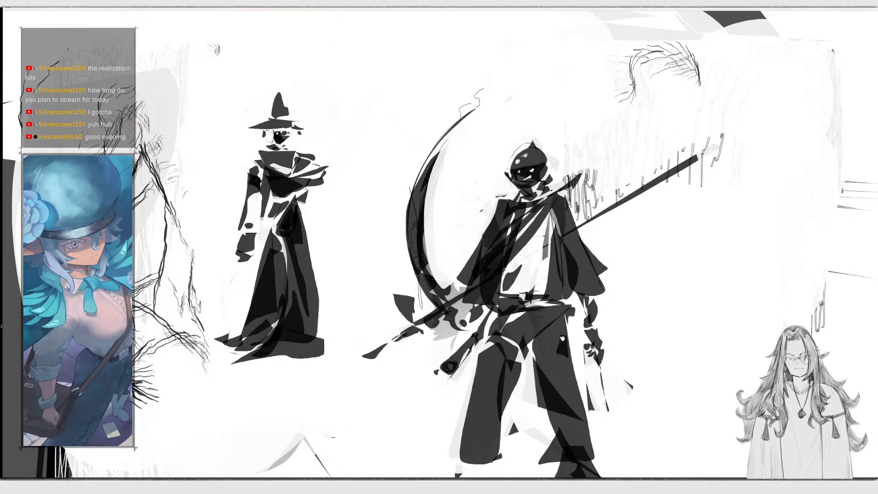
left_click_drag(636, 90, 647, 105)
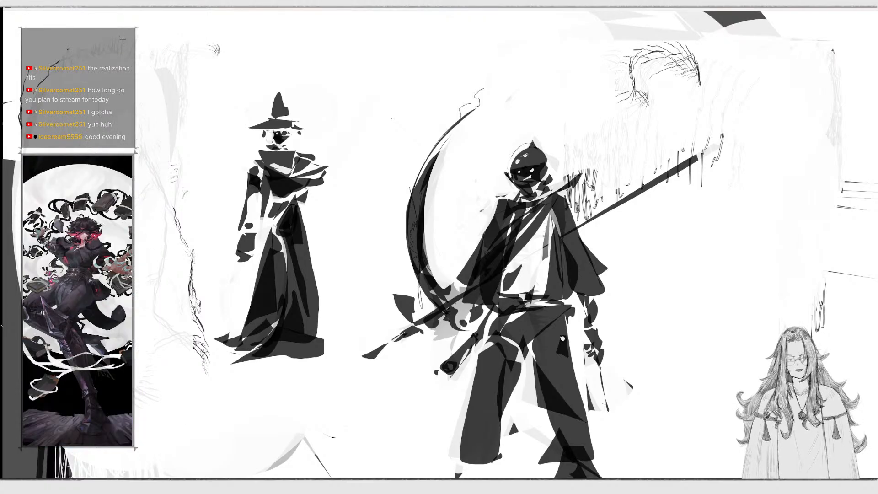
Cover most of the branches on the canvas's left side with white and block in a dark vertical band along that edge.
mouse_move(149, 40)
left_mouse_down()
mouse_move(169, 445)
mouse_move(139, 473)
mouse_move(56, 448)
mouse_move(3, 284)
mouse_move(15, 32)
mouse_move(151, 32)
mouse_move(142, 25)
mouse_move(194, 249)
mouse_move(193, 453)
mouse_move(163, 477)
mouse_move(135, 474)
left_mouse_up()
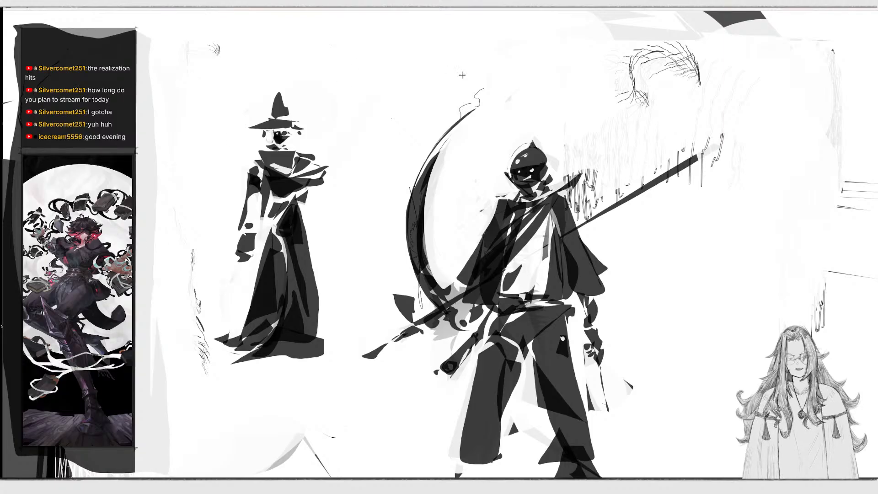
Block in a small dark cap silhouette over the twig cluster, with a white curved cut and a dark brim beneath it.
mouse_move(636, 49)
left_mouse_down()
mouse_move(640, 96)
mouse_move(604, 86)
left_mouse_up()
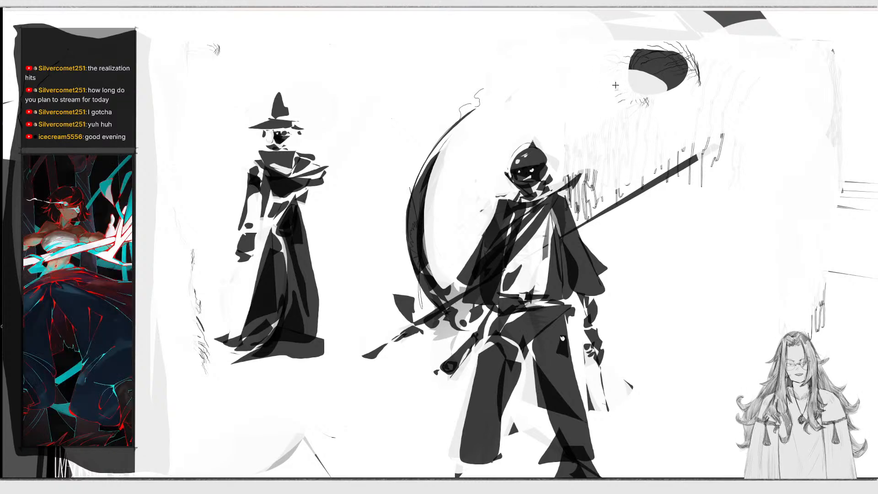
left_click_drag(627, 74, 614, 79)
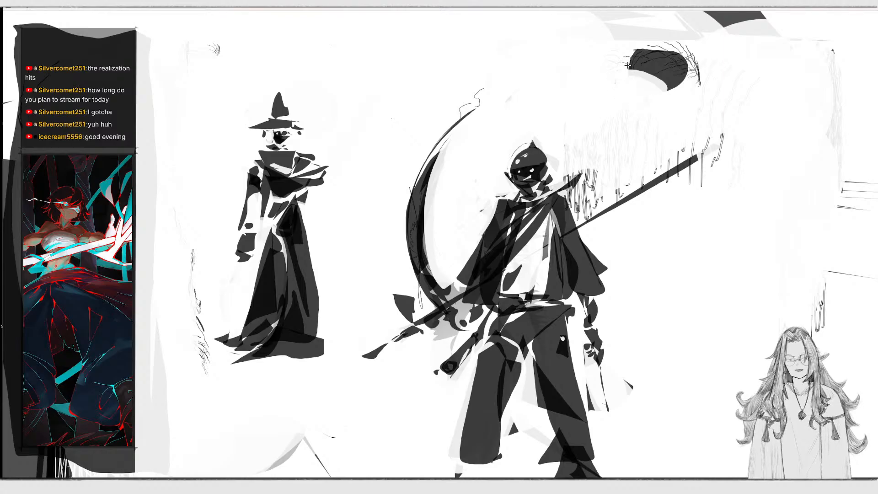
mouse_move(595, 9)
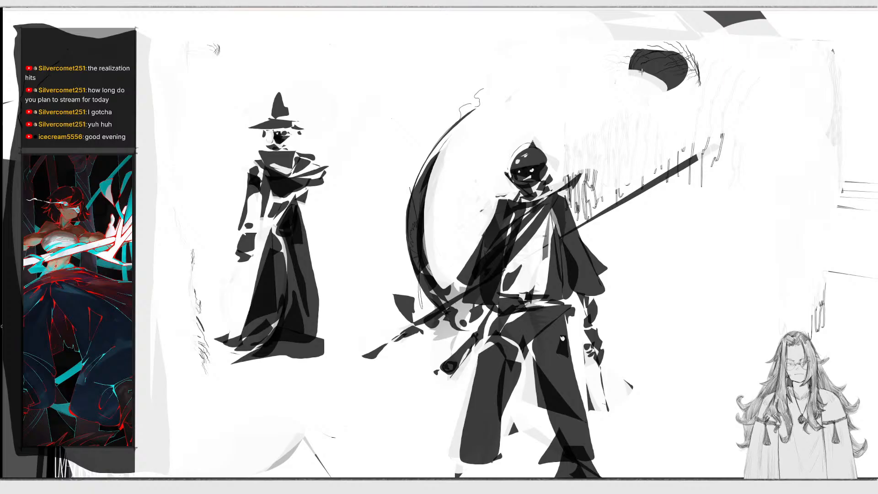
mouse_move(642, 77)
left_mouse_down()
mouse_move(618, 81)
mouse_move(654, 91)
left_mouse_up()
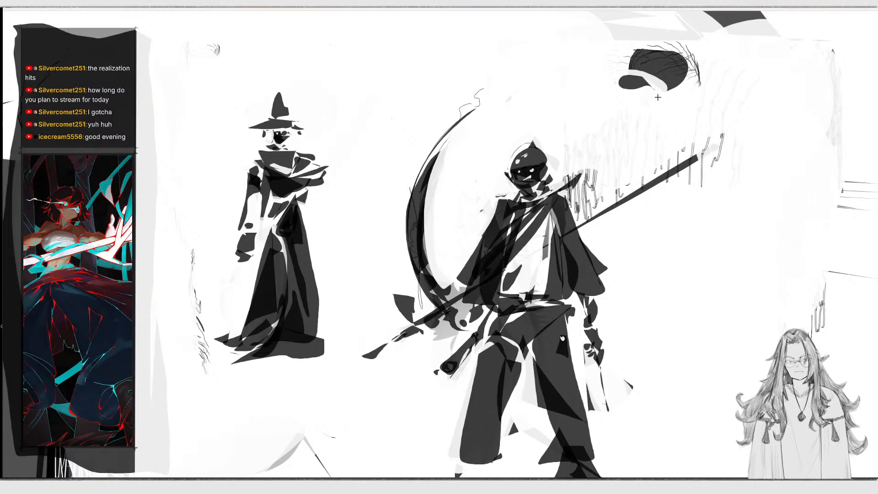
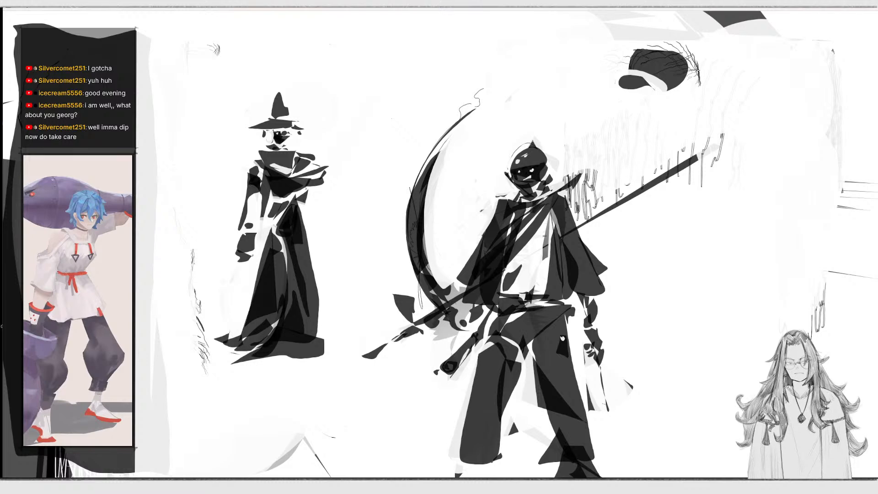
Add a skull-like face, side shapes and shoulder strokes to the small capped head, and paint the whole sketch over with white.
mouse_move(680, 90)
left_mouse_down()
mouse_move(686, 93)
mouse_move(661, 101)
mouse_move(698, 97)
left_mouse_up()
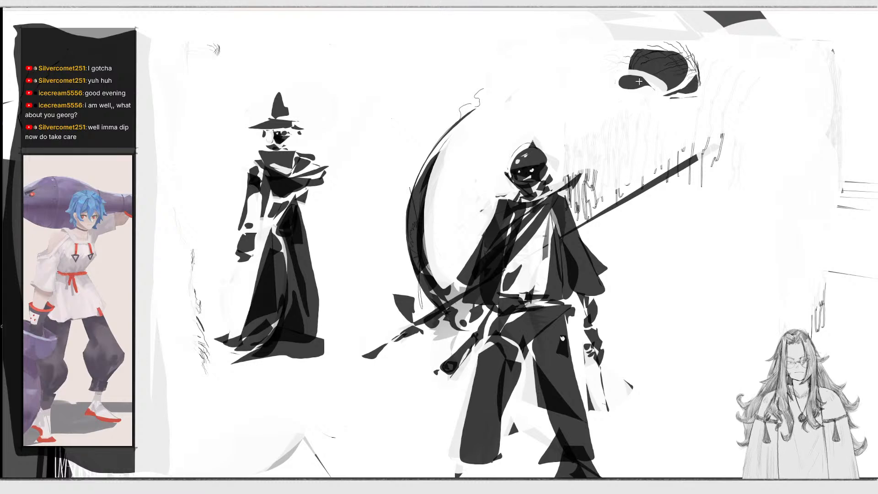
mouse_move(638, 80)
left_mouse_down()
mouse_move(629, 83)
mouse_move(636, 79)
mouse_move(632, 92)
mouse_move(639, 81)
mouse_move(635, 91)
left_mouse_up()
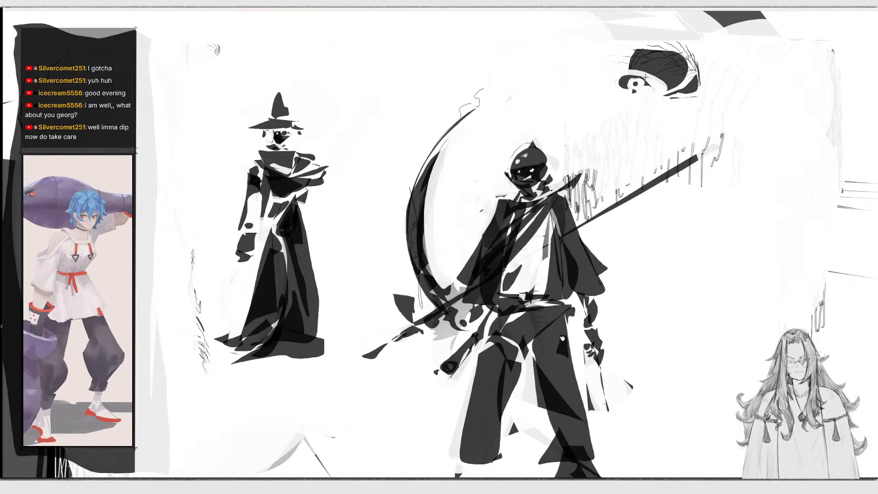
mouse_move(645, 78)
left_mouse_down()
mouse_move(655, 87)
mouse_move(635, 71)
left_mouse_up()
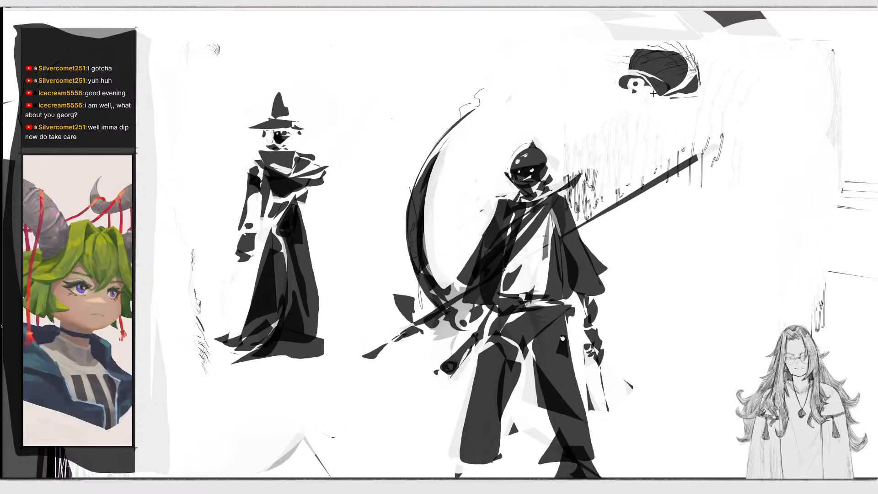
mouse_move(639, 93)
left_mouse_down()
mouse_move(648, 90)
mouse_move(590, 96)
mouse_move(635, 98)
left_mouse_up()
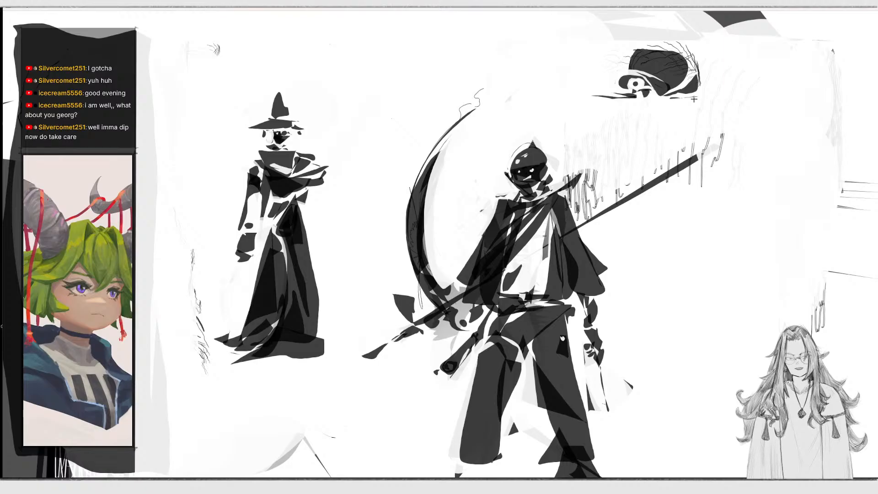
mouse_move(689, 99)
left_mouse_down()
mouse_move(726, 98)
mouse_move(693, 97)
left_mouse_up()
mouse_move(633, 101)
left_mouse_down()
mouse_move(686, 91)
mouse_move(631, 59)
mouse_move(686, 59)
left_mouse_up()
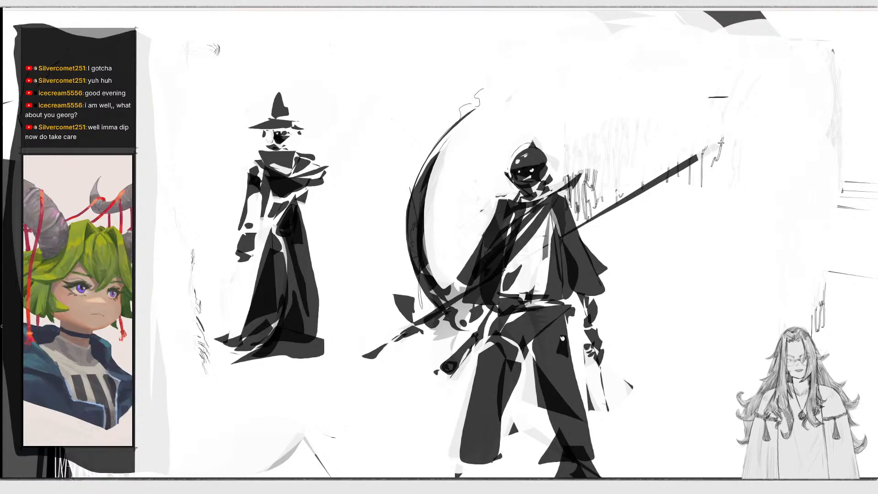
Widen the base of the witch's robe with flat, pointed dark shapes spreading along the ground.
mouse_move(239, 348)
left_mouse_down()
mouse_move(198, 354)
mouse_move(348, 351)
mouse_move(311, 351)
left_mouse_up()
left_click_drag(260, 363, 323, 364)
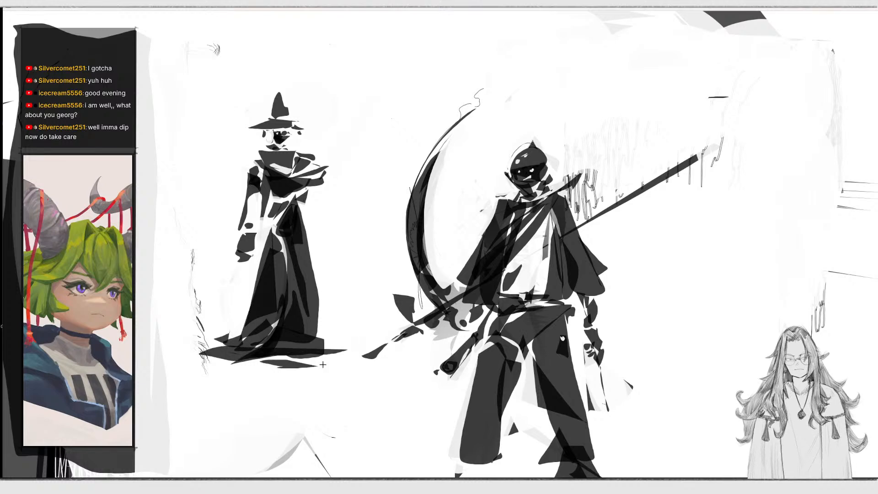
Select Scrawl Shapes and try ragged dark shapes, white cover strokes and thin jagged lines in the empty area beyond the staff.
mouse_move(131, 28)
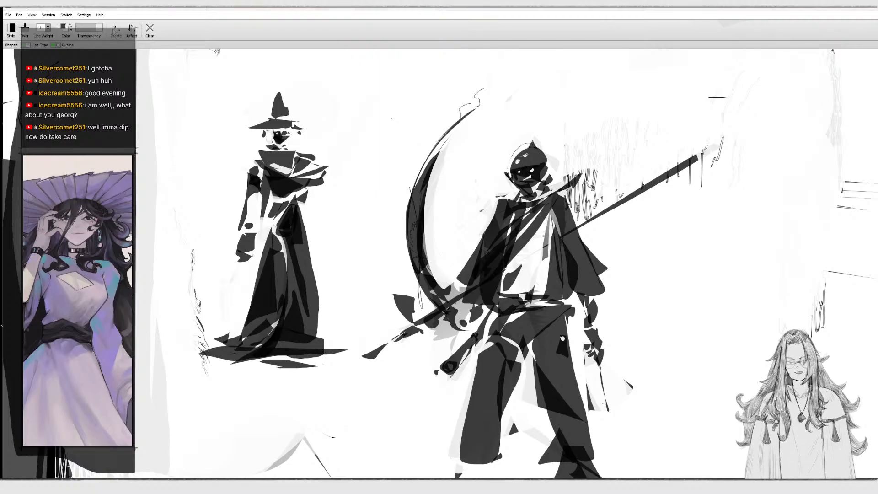
left_click(115, 38)
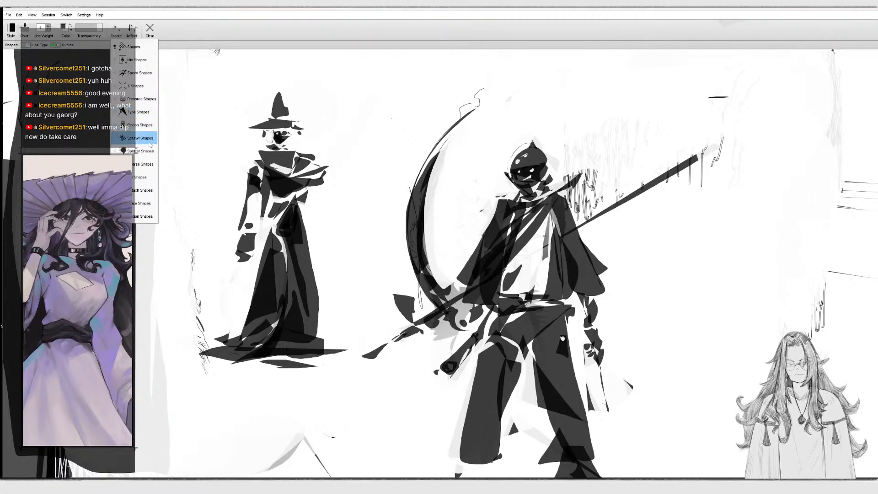
left_click(145, 138)
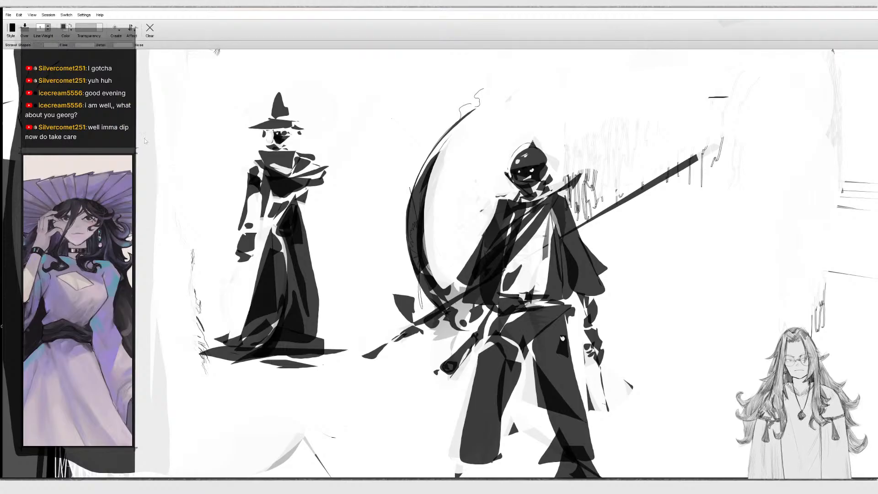
mouse_move(757, 118)
left_mouse_down()
mouse_move(739, 253)
mouse_move(713, 297)
left_mouse_up()
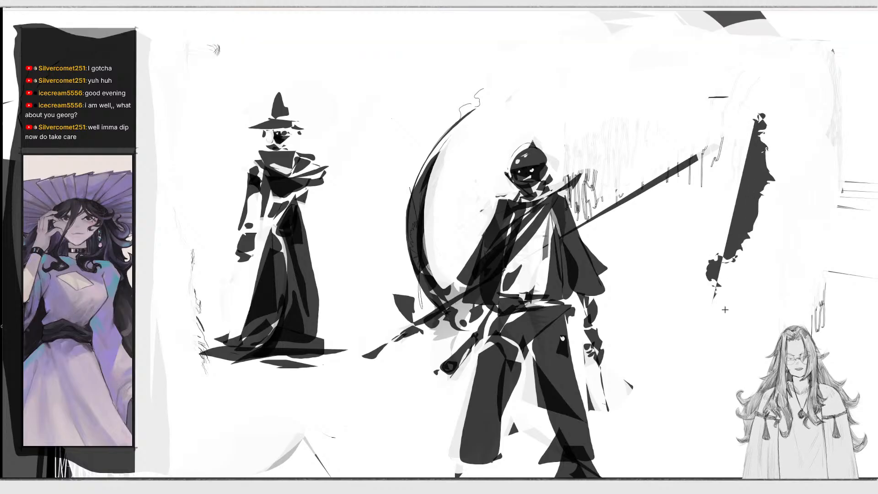
mouse_move(716, 347)
left_mouse_down()
mouse_move(772, 240)
mouse_move(757, 142)
mouse_move(742, 216)
mouse_move(739, 151)
mouse_move(728, 199)
mouse_move(750, 243)
mouse_move(732, 215)
mouse_move(727, 274)
mouse_move(755, 228)
mouse_move(713, 347)
mouse_move(707, 316)
mouse_move(748, 271)
left_mouse_up()
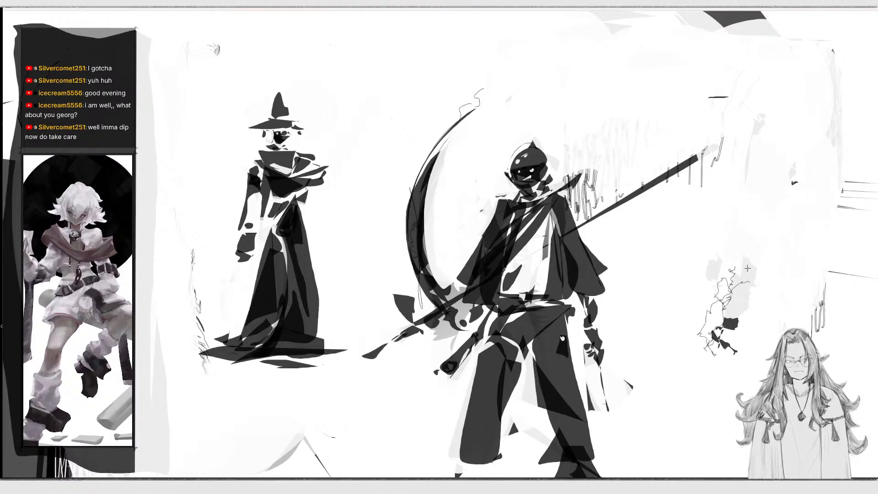
mouse_move(730, 211)
left_mouse_down()
mouse_move(748, 182)
mouse_move(769, 179)
mouse_move(755, 170)
mouse_move(772, 261)
mouse_move(784, 242)
left_mouse_up()
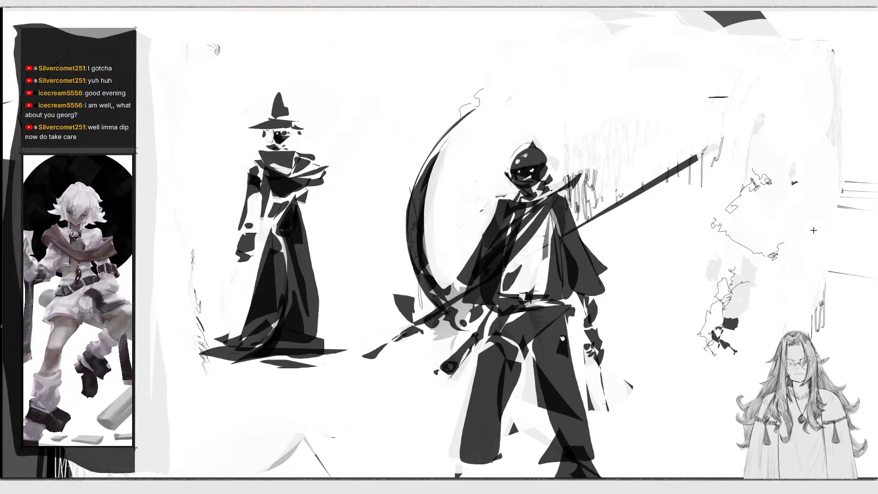
mouse_move(778, 97)
left_mouse_down()
mouse_move(773, 195)
mouse_move(794, 269)
left_mouse_up()
Enable the Repeat effect and scrawl tangled dark and white lines down the area beyond the staff.
mouse_move(236, 11)
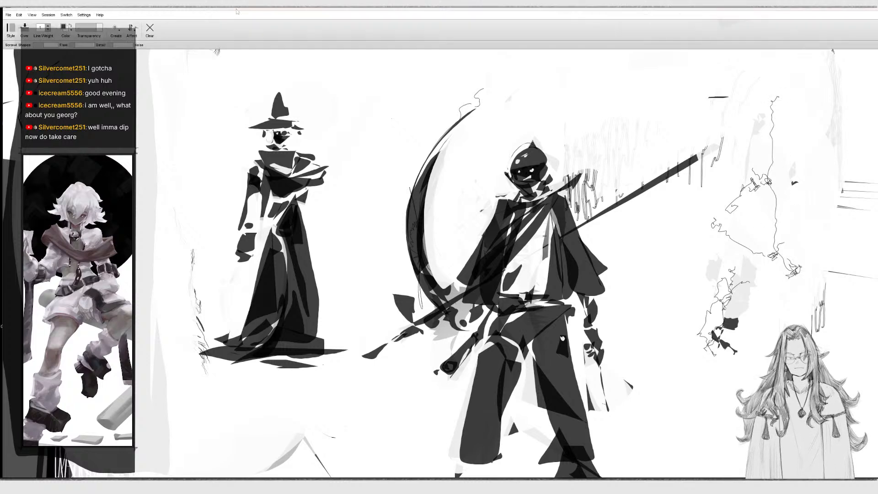
left_click(139, 28)
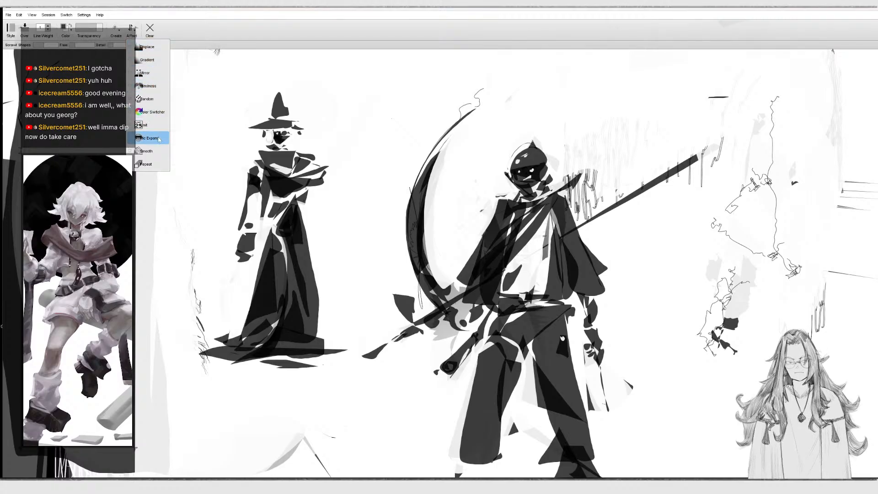
left_click(160, 164)
mouse_move(797, 143)
left_mouse_down()
mouse_move(779, 181)
mouse_move(798, 277)
mouse_move(700, 353)
left_mouse_up()
mouse_move(735, 298)
left_mouse_down()
mouse_move(716, 366)
mouse_move(784, 314)
left_mouse_up()
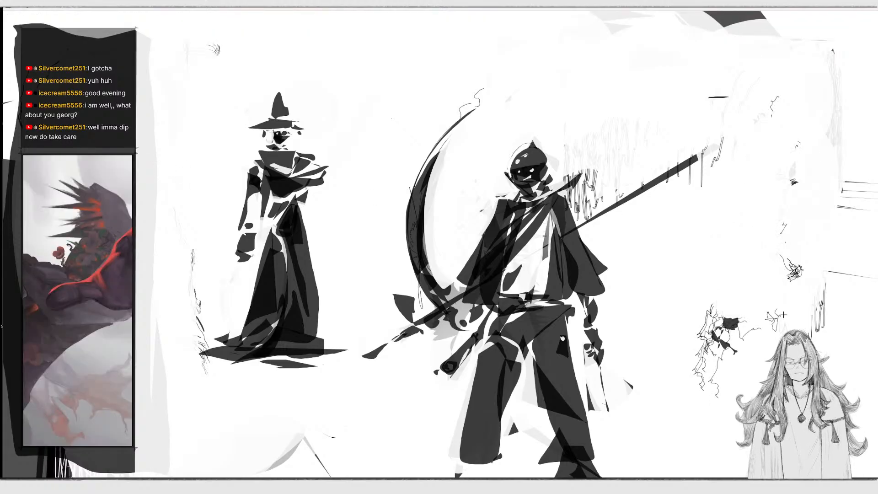
mouse_move(771, 352)
left_mouse_down()
mouse_move(800, 196)
mouse_move(710, 275)
mouse_move(715, 342)
mouse_move(774, 206)
left_mouse_up()
key("ctrl+z")
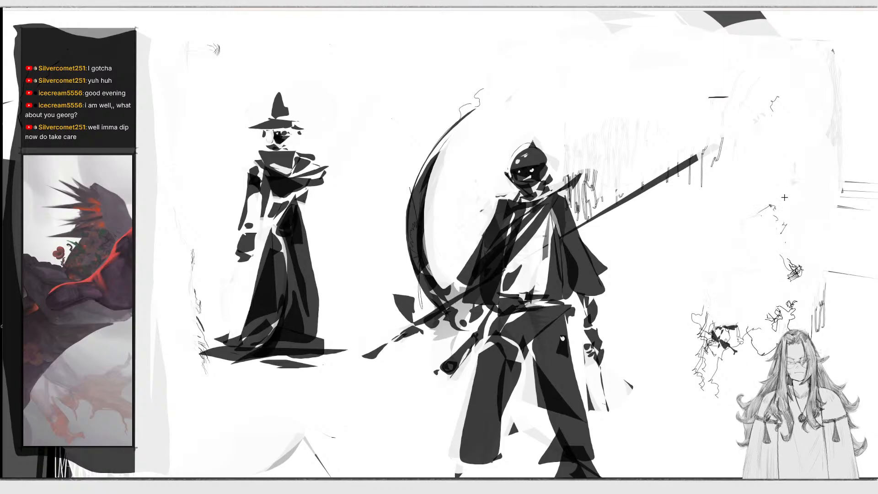
Clear away most of the scrawled lines beyond the second figure and trim the staff to a shorter, slimmer end.
key("ctrl+shift+z")
mouse_move(387, 340)
left_mouse_down()
mouse_move(760, 112)
mouse_move(748, 132)
left_mouse_up()
key("ctrl+z")
key("ctrl+z")
key("ctrl+z")
key("ctrl+z")
key("ctrl+z")
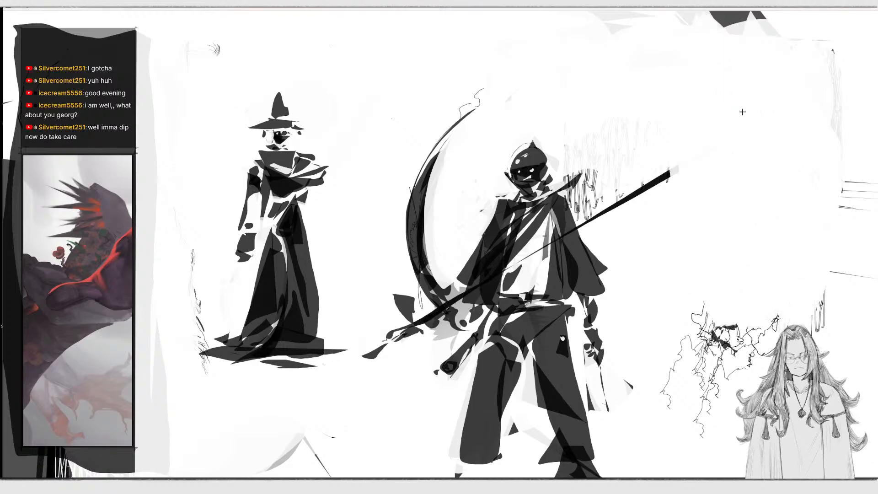
key("ctrl+z")
key("ctrl+z")
key("ctrl+z")
key("ctrl+z")
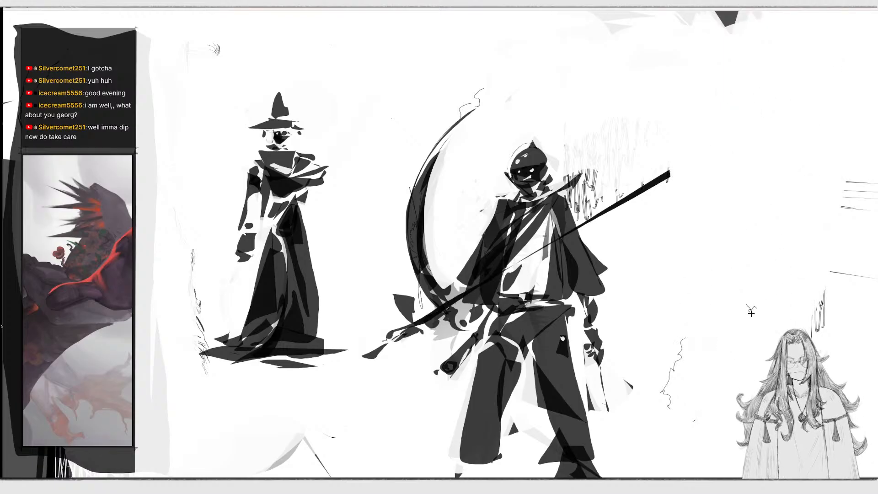
left_click_drag(752, 309, 782, 248)
key("ctrl+z")
Enable the Displace effect and veil the second figure with a large translucent white shape.
mouse_move(846, 23)
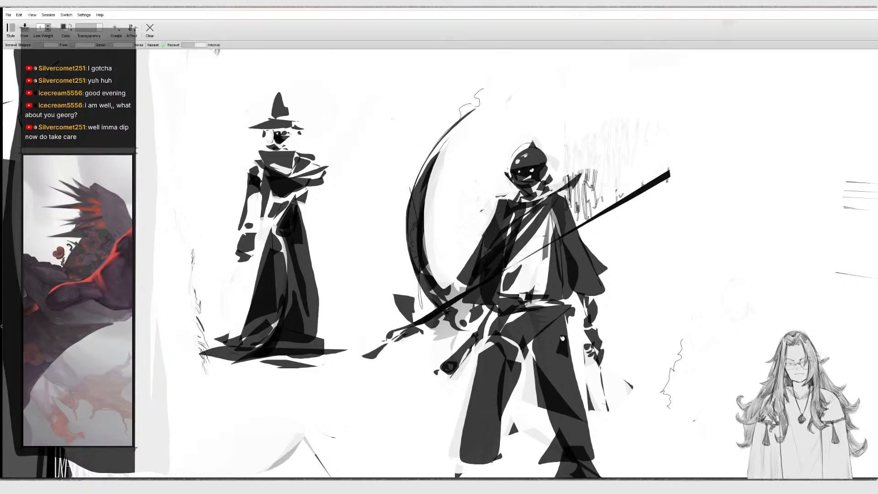
left_click(115, 28)
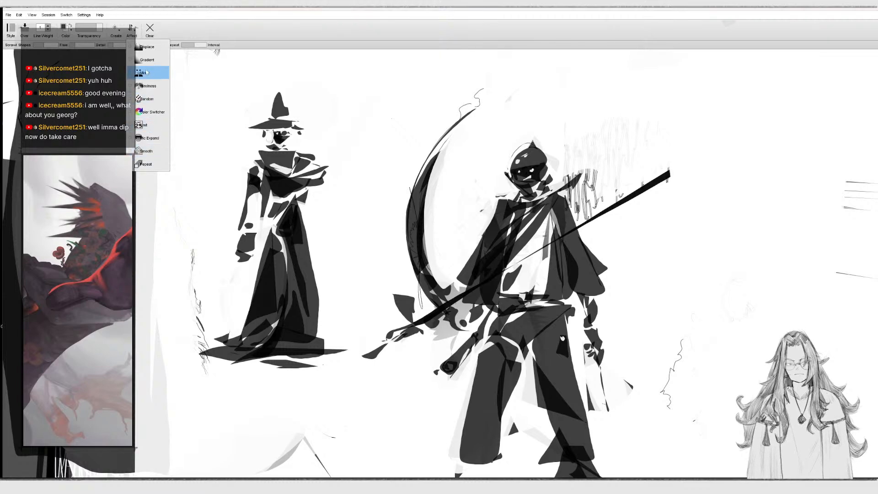
left_click(145, 46)
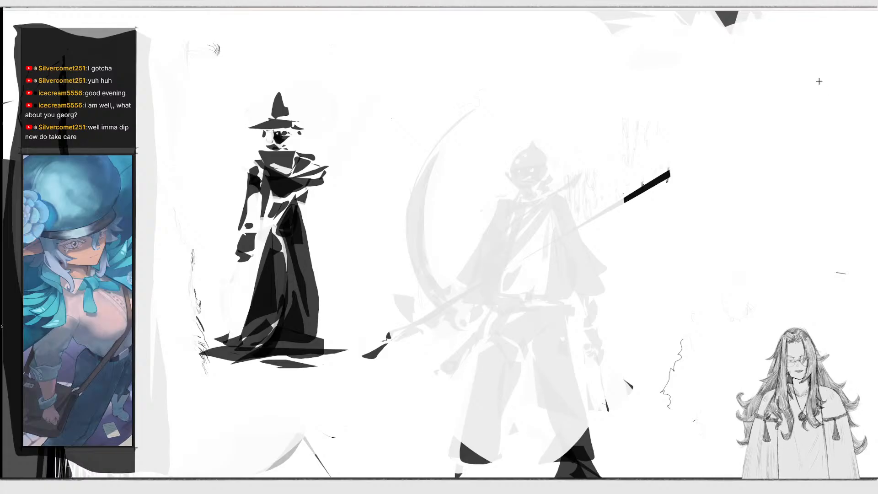
Turn off the Repeat effect and scrawl one thin jagged line in the empty area between the two figures.
mouse_move(810, 11)
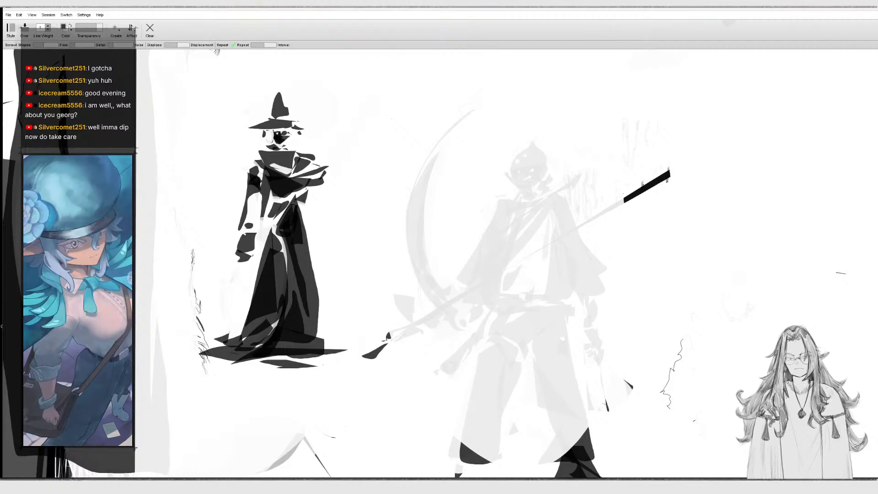
left_click(131, 29)
left_click(149, 145)
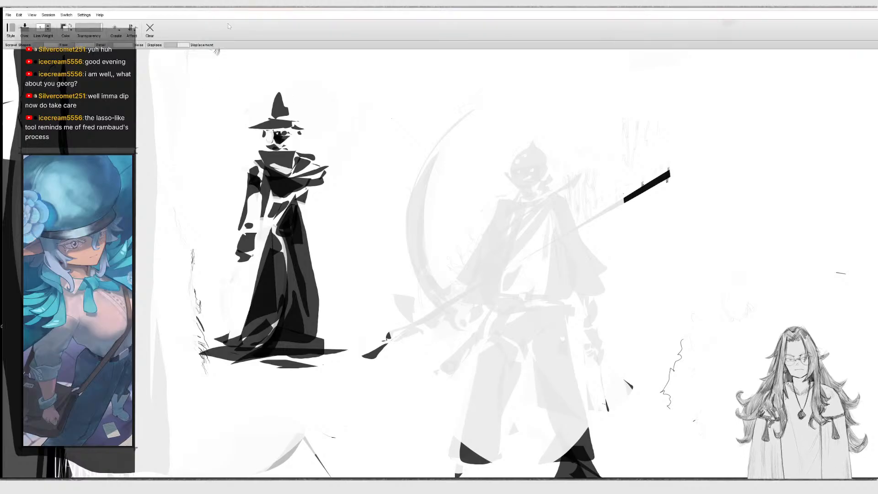
left_click_drag(382, 153, 449, 71)
Switch to plain Shapes and draw zigzag lines and a long angular line across the faded figure's waist.
left_click(131, 35)
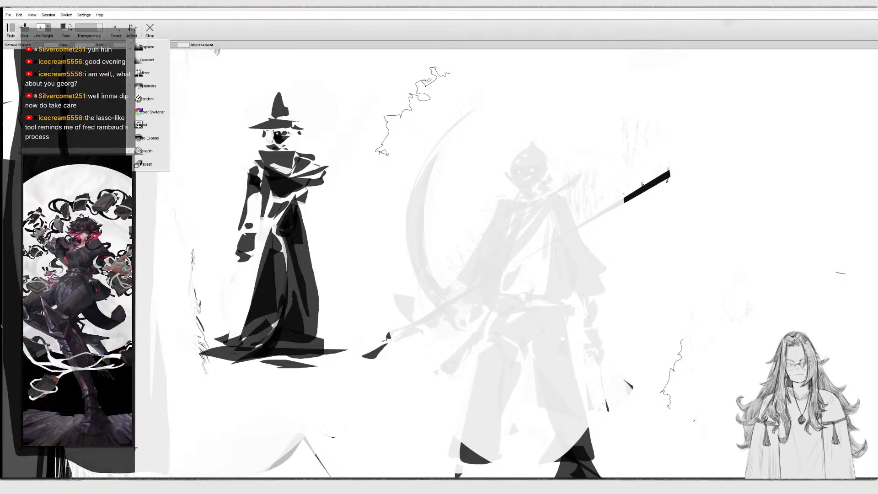
left_click(130, 36)
left_click(117, 35)
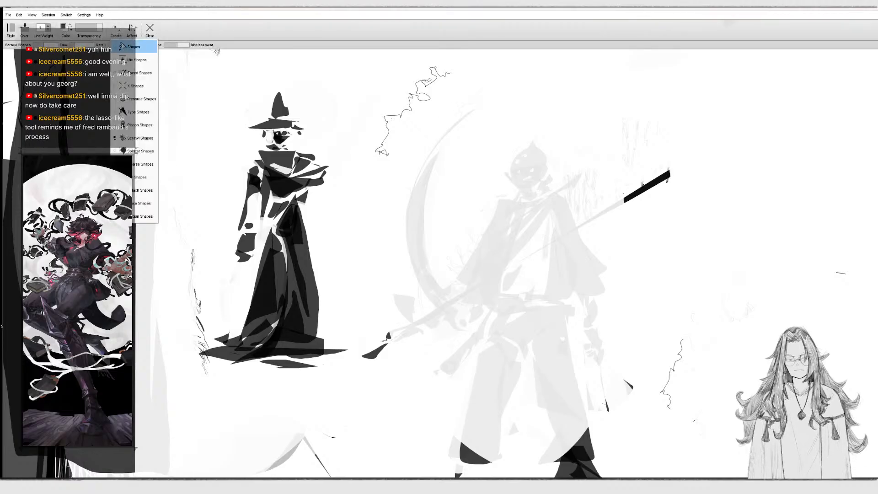
left_click(123, 47)
mouse_move(473, 262)
left_mouse_down()
mouse_move(520, 297)
mouse_move(576, 316)
left_mouse_up()
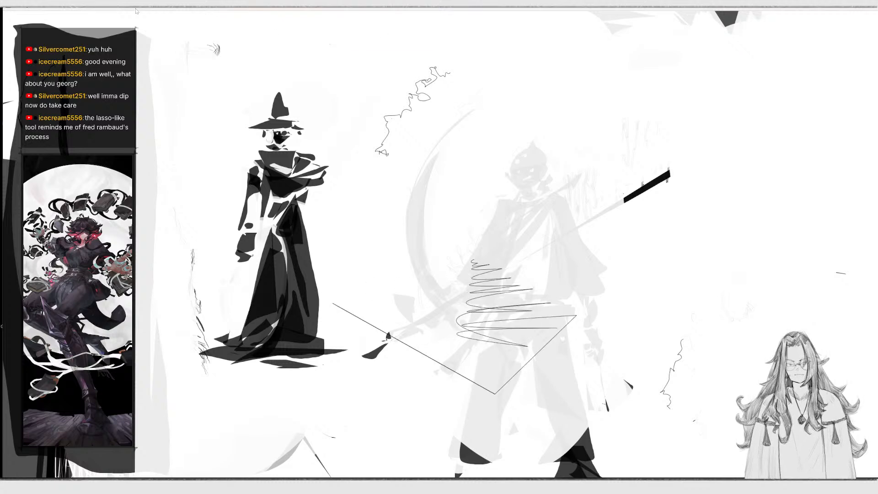
Turn off the Displace effect and outline the faded figure's shoulder, face, collar and chest in thin lines.
mouse_move(136, 13)
left_click(132, 35)
left_click(137, 46)
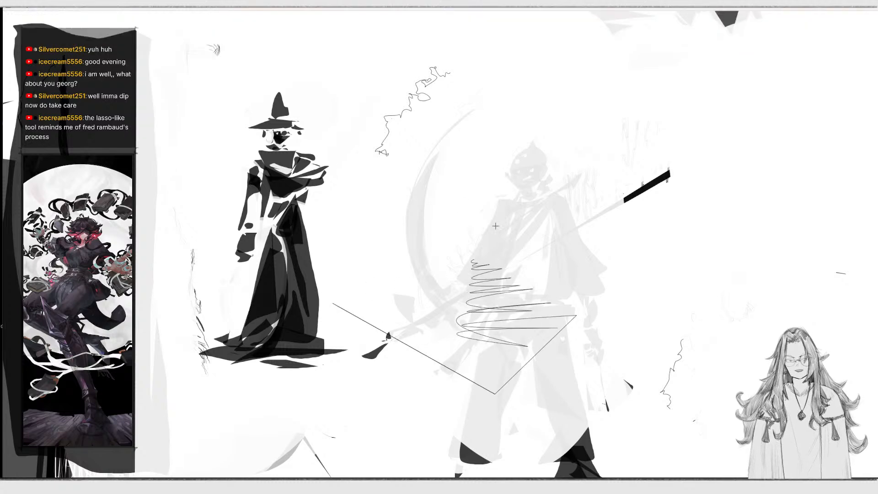
mouse_move(456, 277)
left_mouse_down()
mouse_move(496, 212)
mouse_move(515, 205)
left_mouse_up()
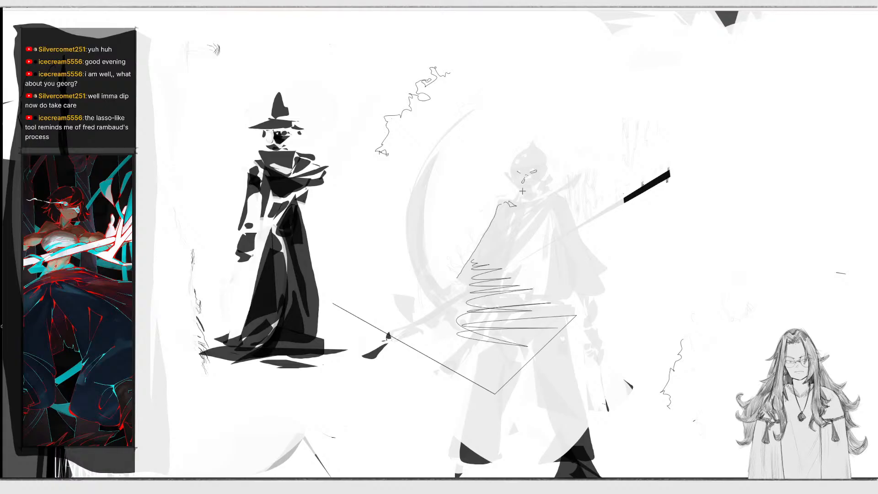
mouse_move(513, 170)
left_mouse_down()
mouse_move(517, 182)
mouse_move(540, 181)
mouse_move(524, 202)
mouse_move(551, 195)
mouse_move(534, 202)
left_mouse_up()
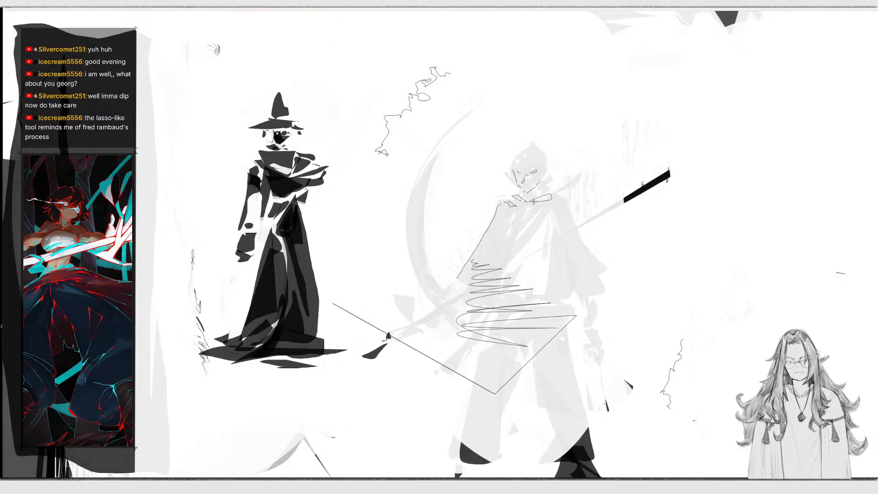
left_click_drag(504, 268, 552, 209)
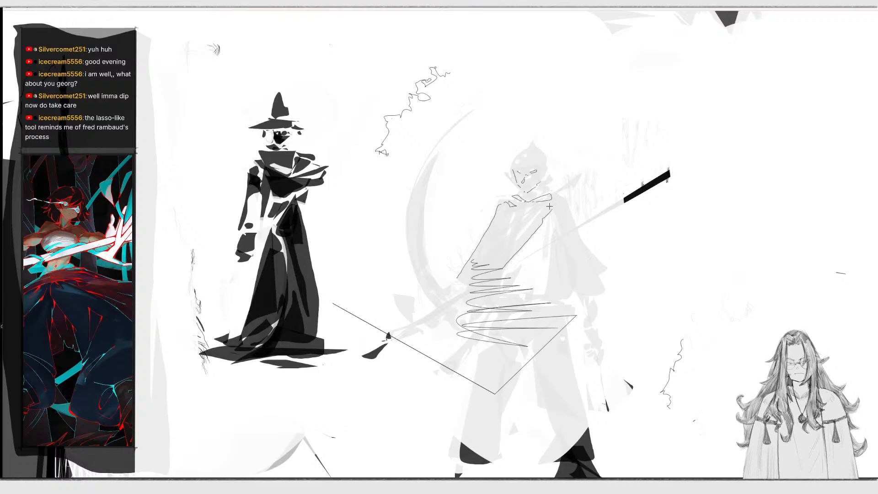
Line in the cloak's clasp, hanging folds and chest wrap, plus a small angular shape at the elbow.
mouse_move(546, 208)
left_mouse_down()
mouse_move(552, 201)
mouse_move(559, 290)
left_mouse_up()
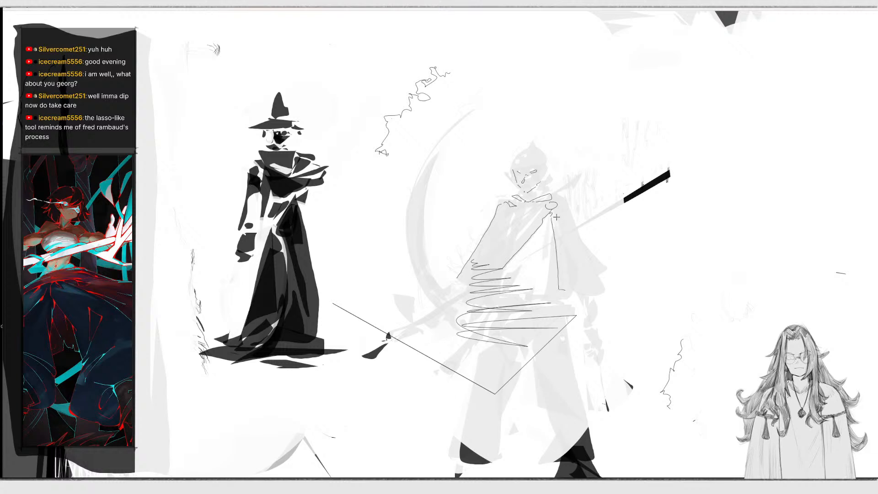
mouse_move(557, 217)
left_mouse_down()
mouse_move(593, 284)
mouse_move(584, 288)
mouse_move(595, 289)
mouse_move(586, 255)
mouse_move(602, 275)
left_mouse_up()
mouse_move(554, 197)
left_mouse_down()
mouse_move(562, 201)
mouse_move(502, 235)
mouse_move(543, 216)
left_mouse_up()
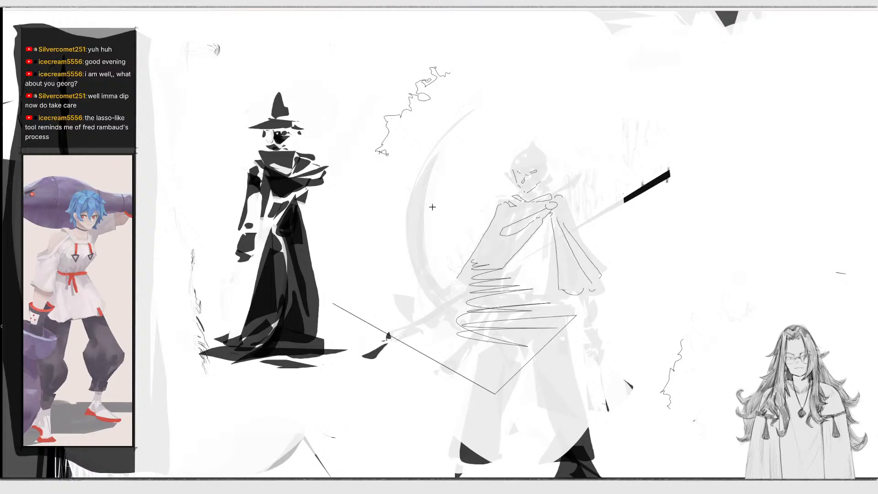
mouse_move(455, 279)
left_mouse_down()
mouse_move(474, 250)
mouse_move(460, 265)
left_mouse_up()
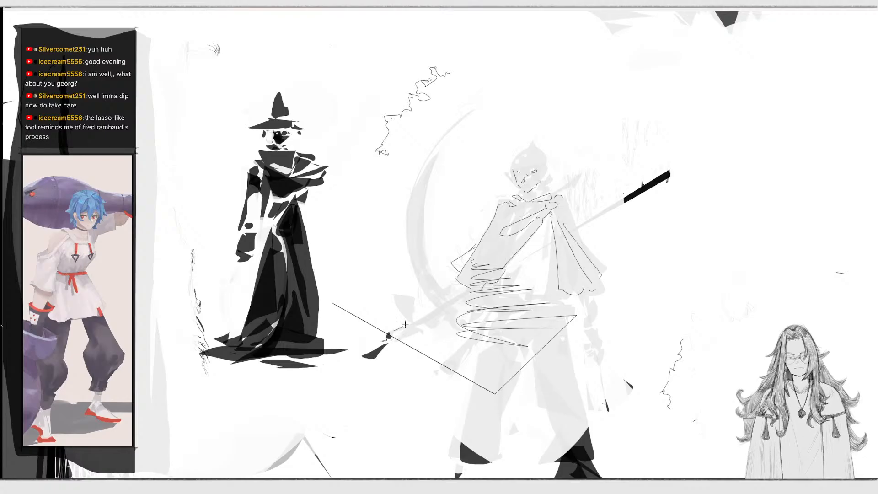
Outline the large curved blade and the end of the weapon's shaft with thin sweeping lines.
mouse_move(399, 332)
left_mouse_down()
mouse_move(411, 321)
mouse_move(392, 297)
mouse_move(406, 293)
mouse_move(412, 319)
mouse_move(452, 308)
mouse_move(437, 134)
left_mouse_up()
mouse_move(457, 291)
left_mouse_down()
mouse_move(411, 160)
mouse_move(432, 120)
left_mouse_up()
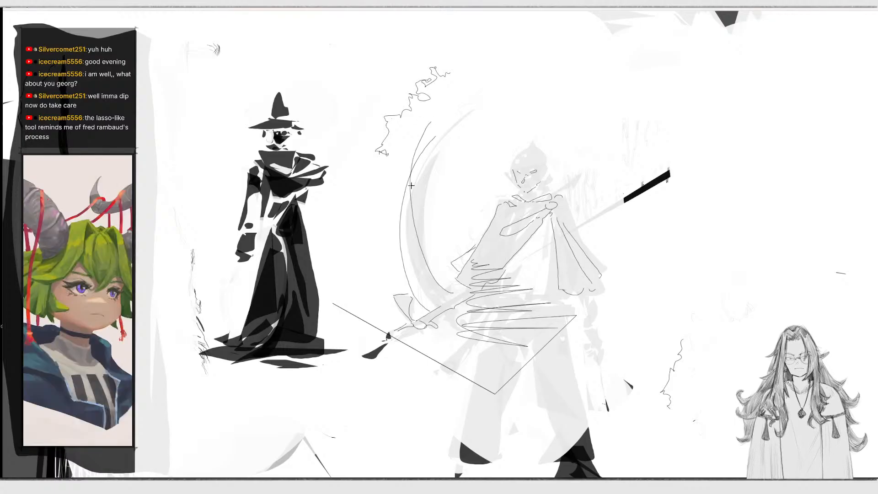
left_click_drag(401, 200, 447, 134)
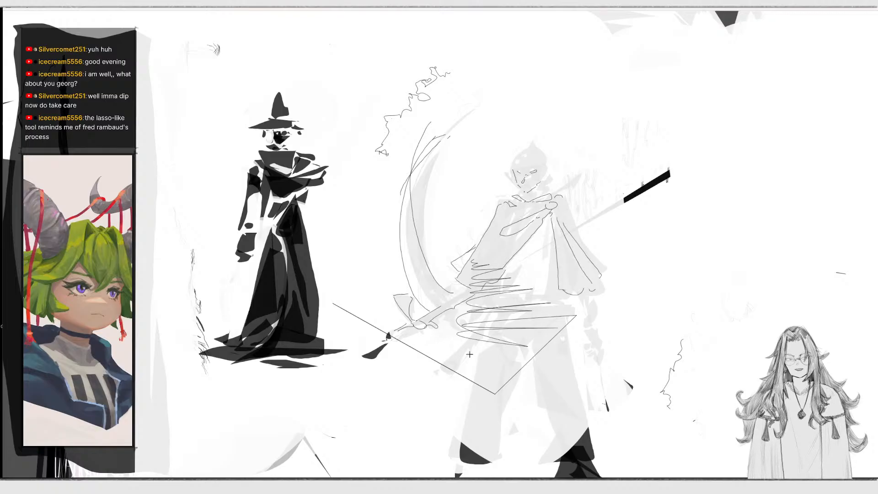
Sketch the trouser leg and cuff, a wide-brimmed pointed hat on the head, and short lines at the waist.
mouse_move(488, 309)
left_mouse_down()
mouse_move(462, 423)
mouse_move(450, 435)
mouse_move(466, 459)
mouse_move(458, 440)
mouse_move(472, 450)
left_mouse_up()
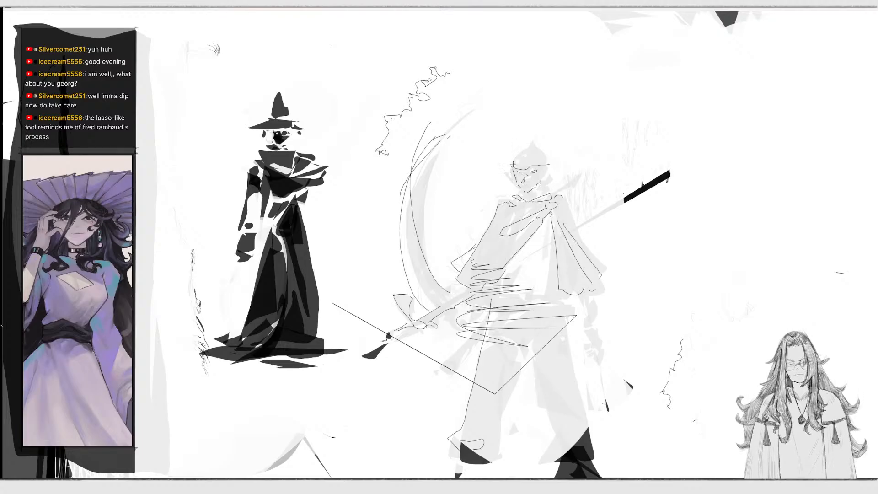
mouse_move(513, 164)
left_mouse_down()
mouse_move(481, 166)
mouse_move(567, 161)
left_mouse_up()
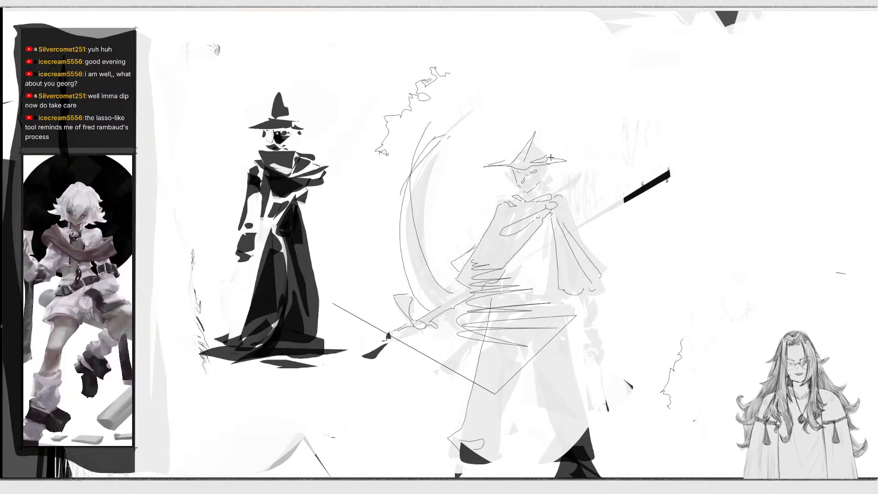
mouse_move(552, 158)
left_mouse_down()
mouse_move(535, 118)
mouse_move(510, 155)
left_mouse_up()
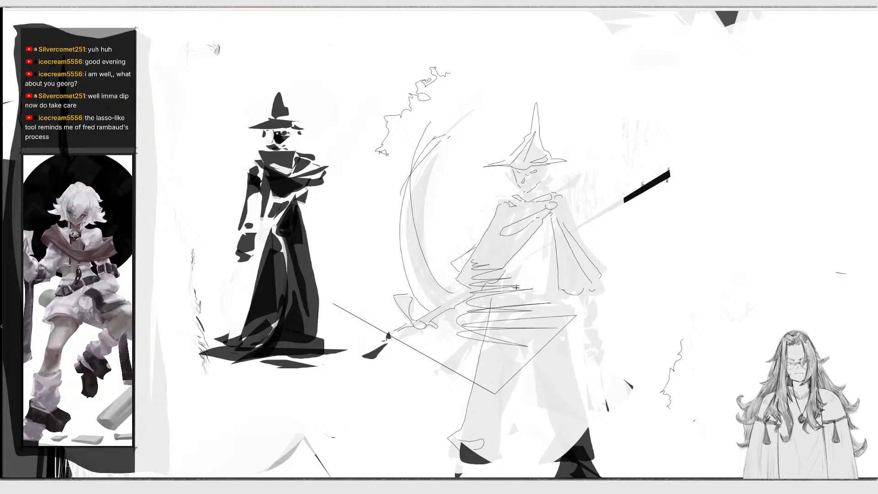
left_click_drag(516, 287, 543, 289)
left_click_drag(521, 294, 549, 287)
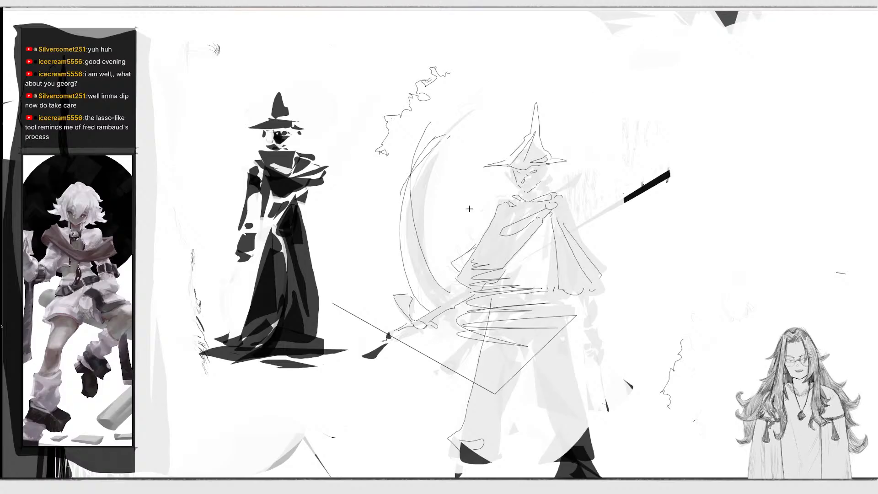
Cover the jagged scrawl between the figures and the curved blade's inner lines with white shapes.
mouse_move(270, 14)
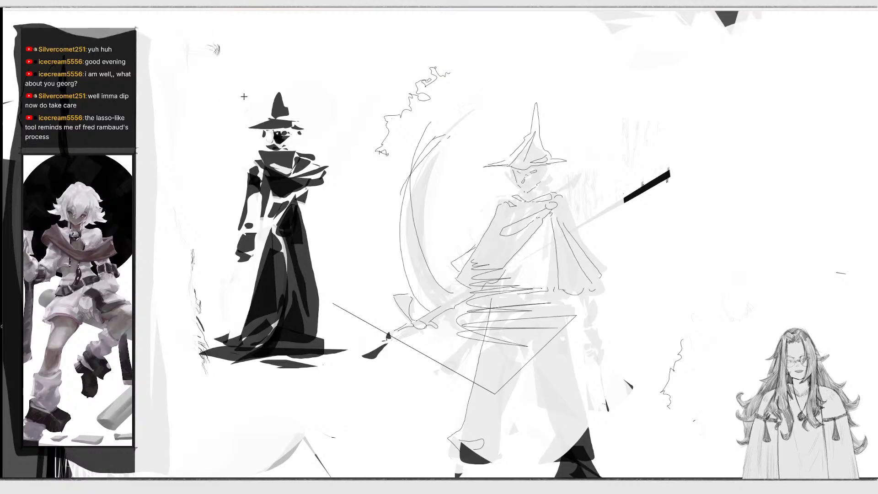
mouse_move(432, 133)
left_mouse_down()
mouse_move(449, 122)
mouse_move(441, 246)
left_mouse_up()
mouse_move(417, 95)
left_mouse_down()
mouse_move(447, 58)
mouse_move(355, 161)
left_mouse_up()
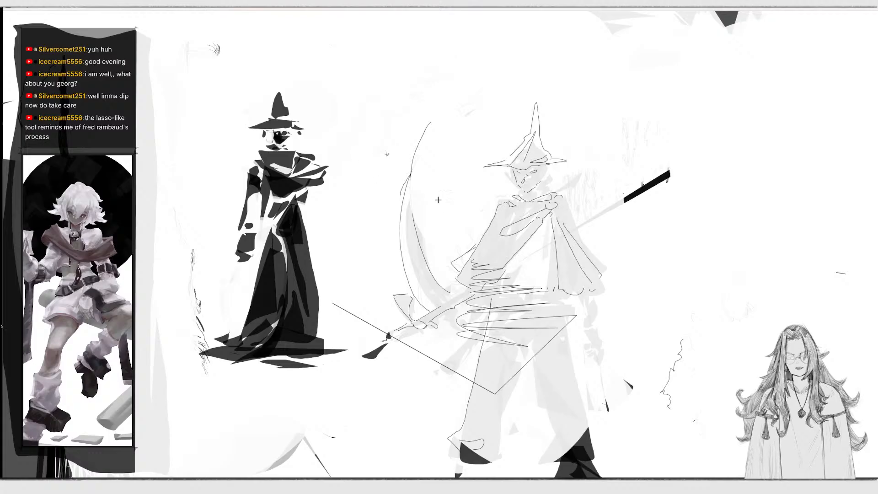
White out the waist zigzags and long angular line, and add a dark belt stroke with thin dark strokes below it.
mouse_move(498, 277)
left_mouse_down()
mouse_move(495, 338)
mouse_move(537, 272)
left_mouse_up()
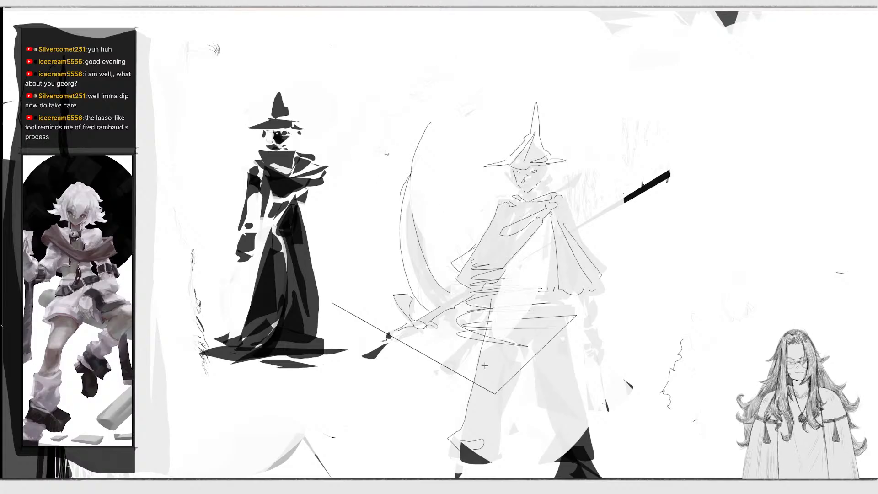
mouse_move(345, 297)
left_mouse_down()
mouse_move(381, 339)
mouse_move(389, 336)
left_mouse_up()
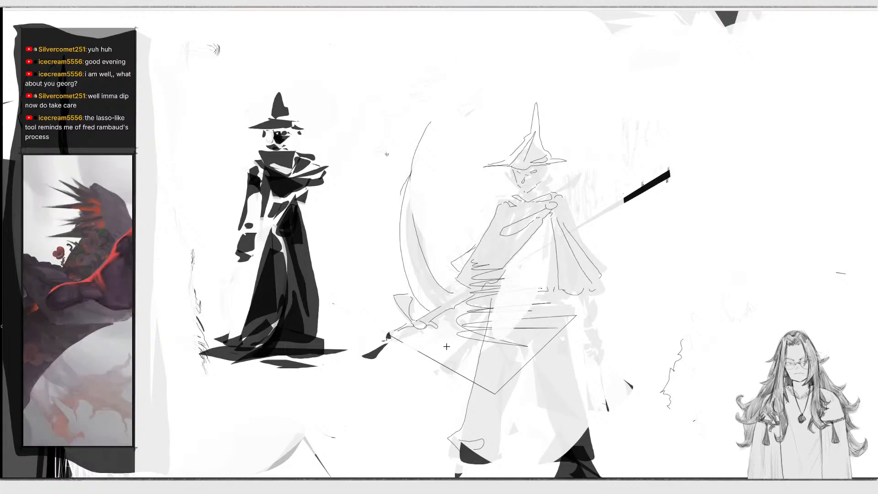
mouse_move(447, 347)
left_mouse_down()
mouse_move(467, 348)
mouse_move(488, 383)
mouse_move(491, 416)
mouse_move(534, 286)
left_mouse_up()
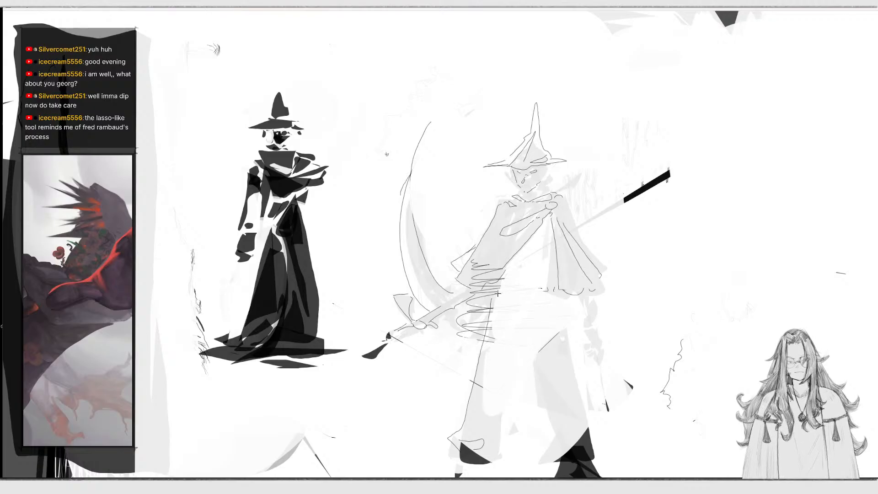
mouse_move(499, 296)
left_mouse_down()
mouse_move(490, 302)
mouse_move(519, 306)
left_mouse_up()
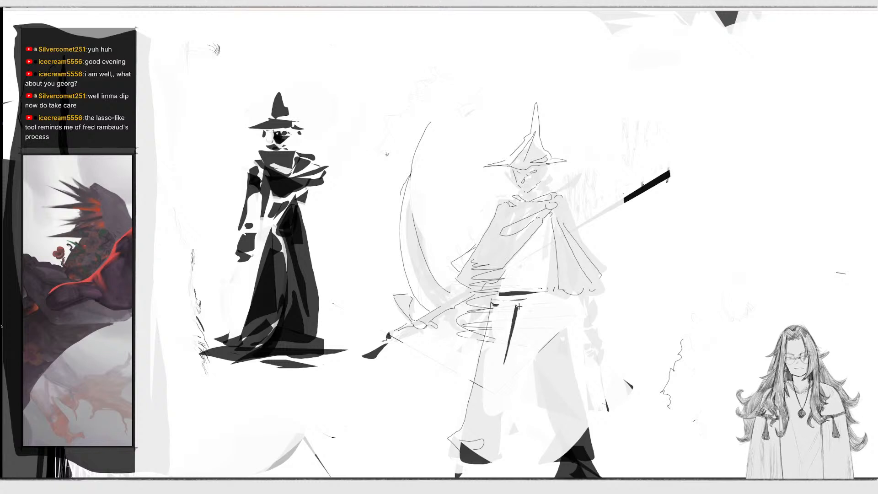
left_click_drag(531, 342, 529, 306)
Clear the whole canvas and enable the Gradient effect.
mouse_move(340, 14)
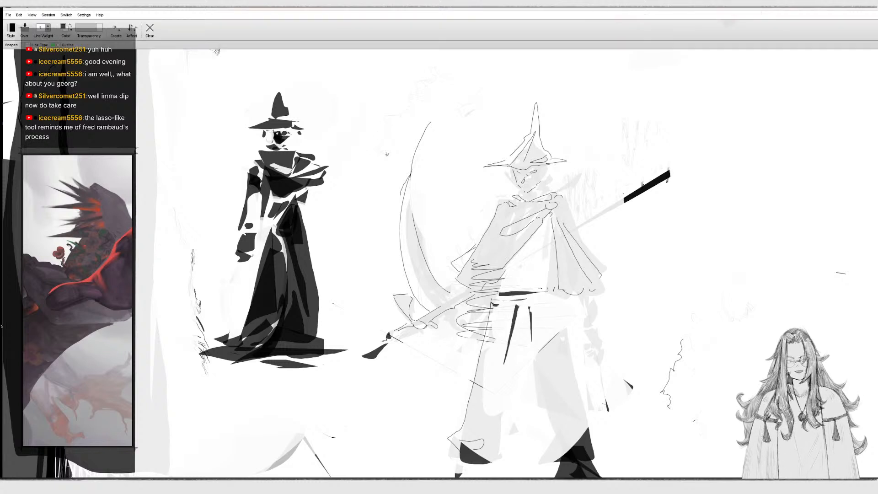
left_click(150, 32)
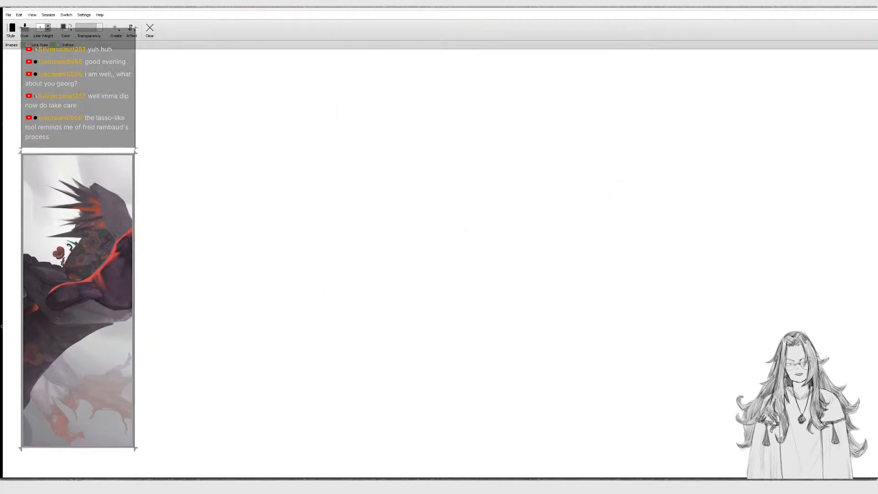
left_click(132, 29)
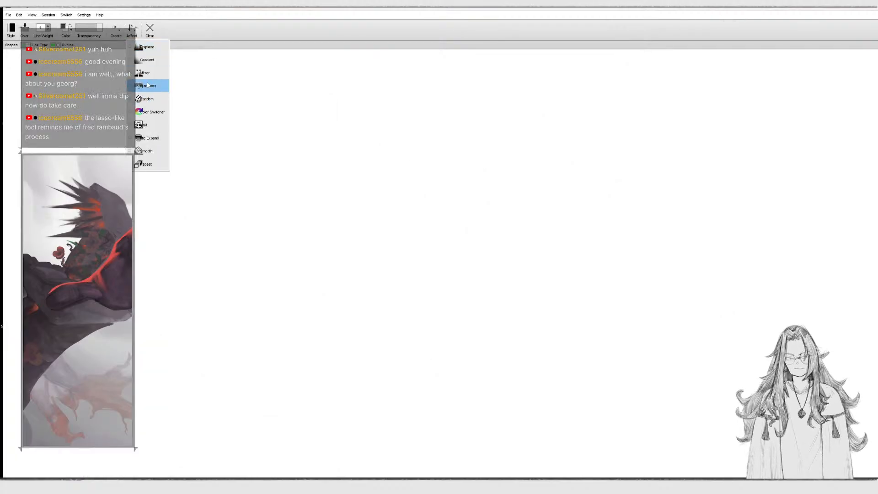
left_click(147, 60)
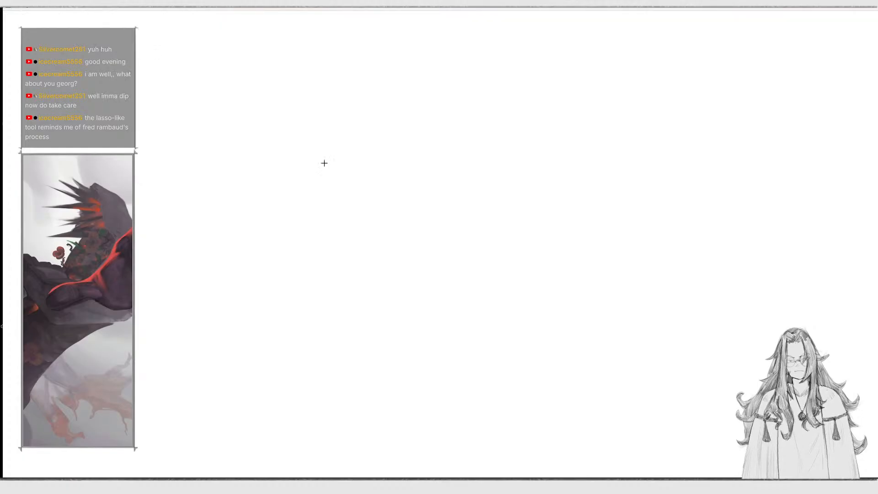
Paint a long diagonal grey gradient band with a rounded end and overlay lighter gradient facets along it.
mouse_move(511, 164)
left_mouse_down()
mouse_move(453, 178)
mouse_move(674, 126)
mouse_move(753, 59)
mouse_move(712, 59)
left_mouse_up()
mouse_move(452, 147)
left_mouse_down()
mouse_move(739, 95)
mouse_move(526, 102)
left_mouse_up()
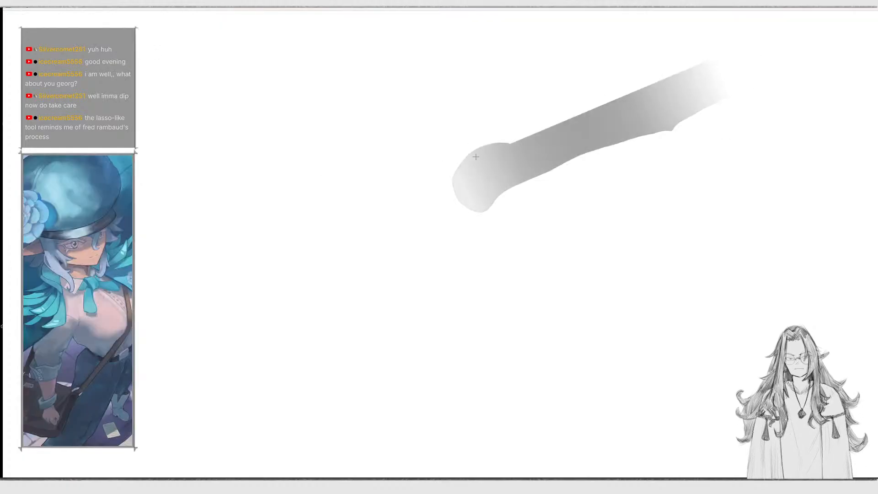
mouse_move(474, 157)
left_mouse_down()
mouse_move(613, 286)
mouse_move(543, 94)
mouse_move(644, 187)
mouse_move(661, 62)
mouse_move(753, 61)
left_mouse_up()
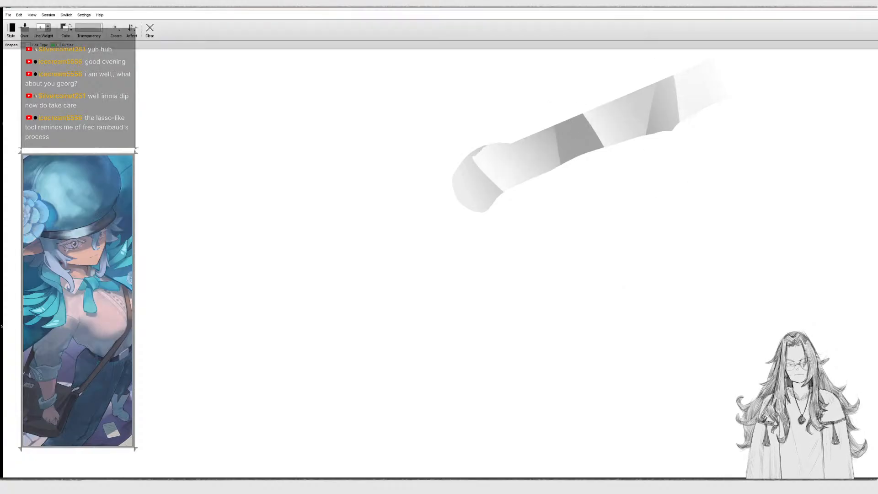
Switch the drawing tool to Pull Shapes and enable the Random effect.
left_click(132, 28)
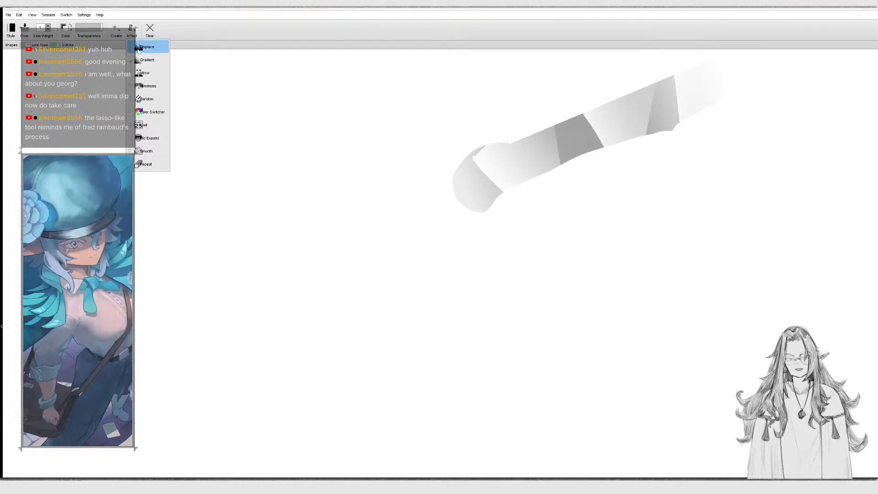
left_click(116, 30)
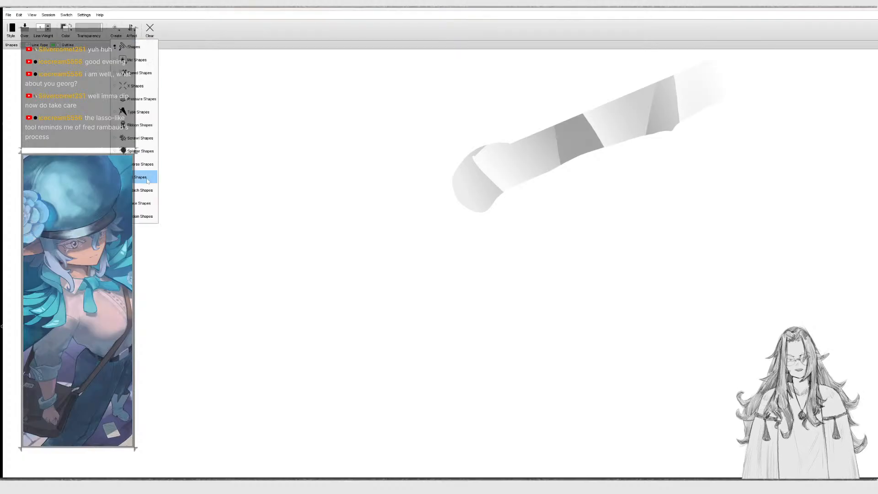
left_click(143, 178)
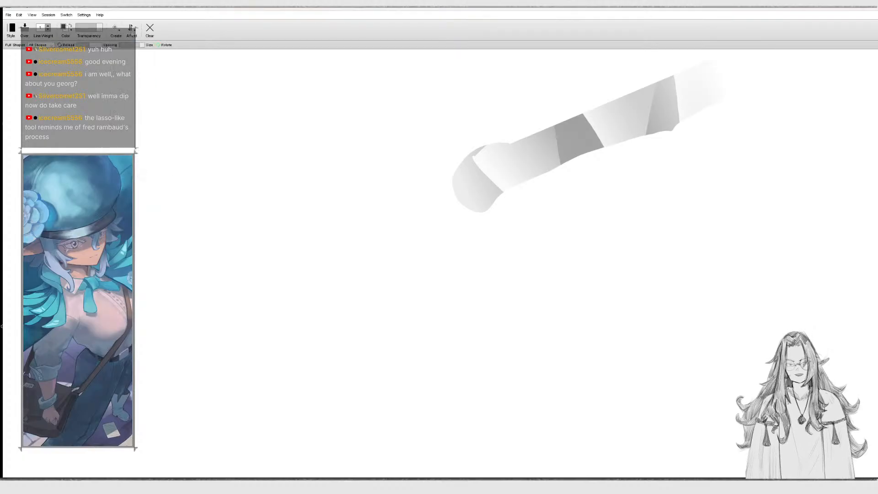
left_click(131, 30)
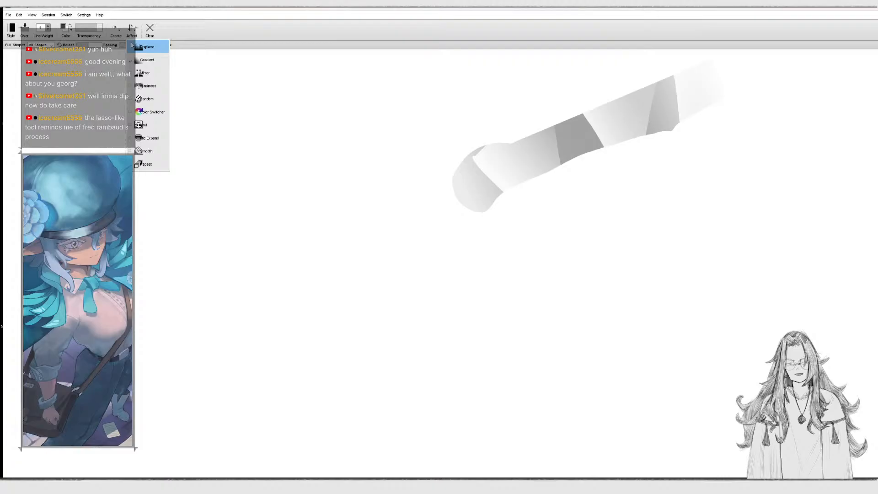
left_click(146, 104)
Scatter dark gradient pull shapes left of and over the grey band, ending with small shapes and a spine below the left cluster.
mouse_move(269, 166)
left_mouse_down()
mouse_move(348, 220)
mouse_move(551, 266)
left_mouse_up()
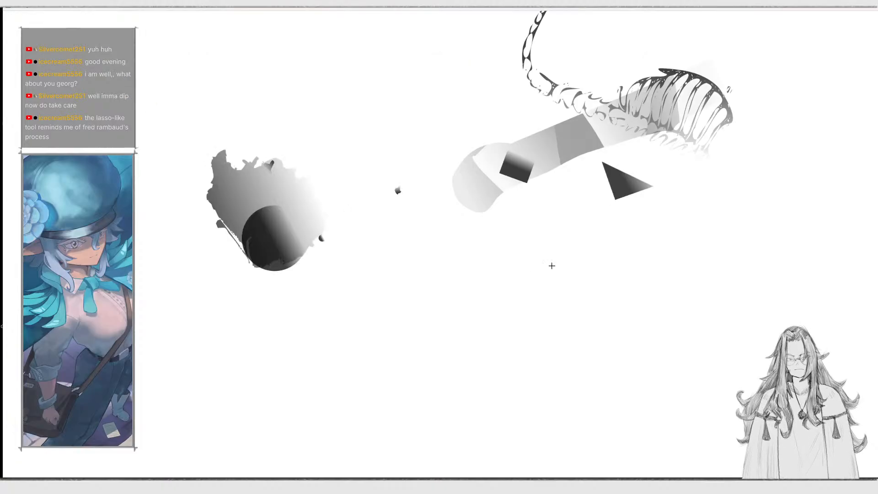
left_click(427, 215)
mouse_move(342, 190)
left_mouse_down()
mouse_move(460, 158)
mouse_move(405, 160)
mouse_move(412, 144)
mouse_move(515, 200)
mouse_move(378, 284)
mouse_move(446, 229)
mouse_move(436, 212)
mouse_move(513, 202)
mouse_move(403, 220)
mouse_move(304, 259)
left_mouse_up()
left_click_drag(176, 352, 287, 347)
mouse_move(284, 311)
left_mouse_down()
mouse_move(290, 325)
mouse_move(281, 262)
left_mouse_up()
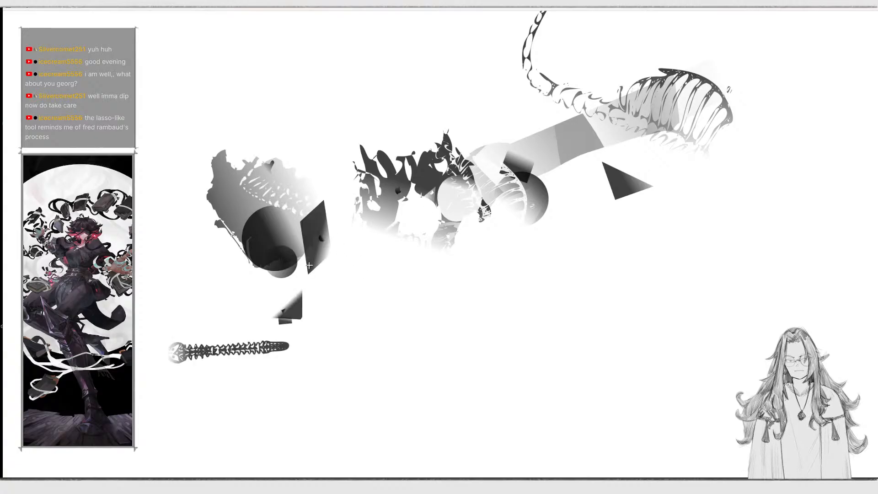
Add a curved skeletal arc beneath the left cluster and gradient shapes in the middle cluster and around the black triangle on the right.
left_click_drag(256, 339, 320, 261)
left_click_drag(396, 244, 429, 209)
mouse_move(603, 200)
left_mouse_down()
mouse_move(617, 183)
mouse_move(600, 177)
left_mouse_up()
left_click_drag(634, 145, 608, 198)
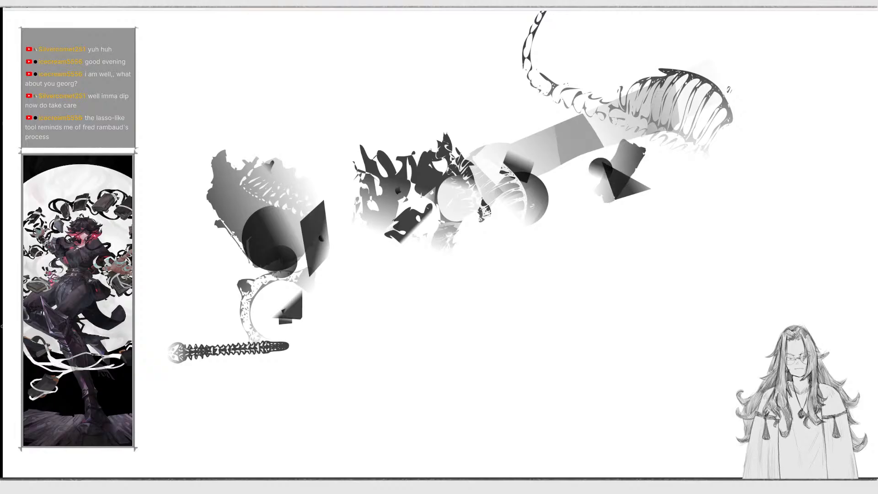
Place gradient triangles and skull-like line shapes on the lower right and a large gradient circle over the grey band.
left_click_drag(675, 234, 628, 242)
left_click_drag(525, 315, 615, 320)
left_click_drag(646, 295, 658, 242)
left_click_drag(586, 69, 586, 202)
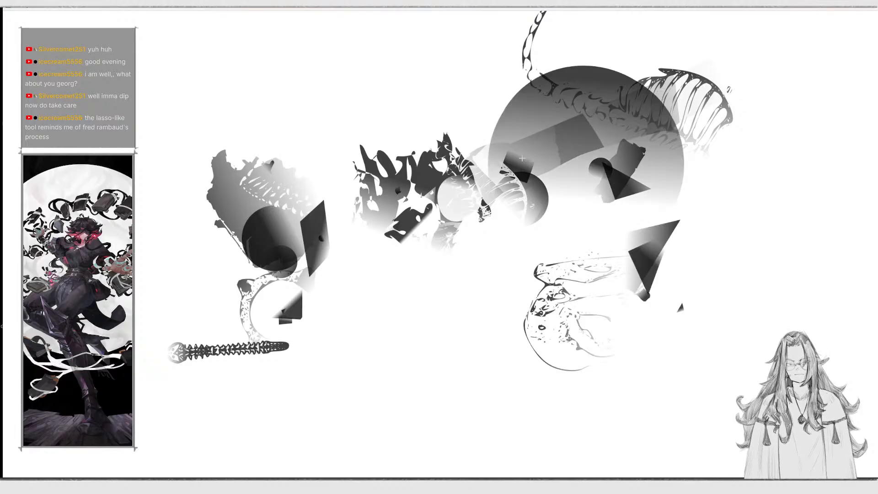
Build up the upper left cluster with gradient discs, ribs and skeletal fragments, adding a pale shape over the dark disc.
mouse_move(149, 29)
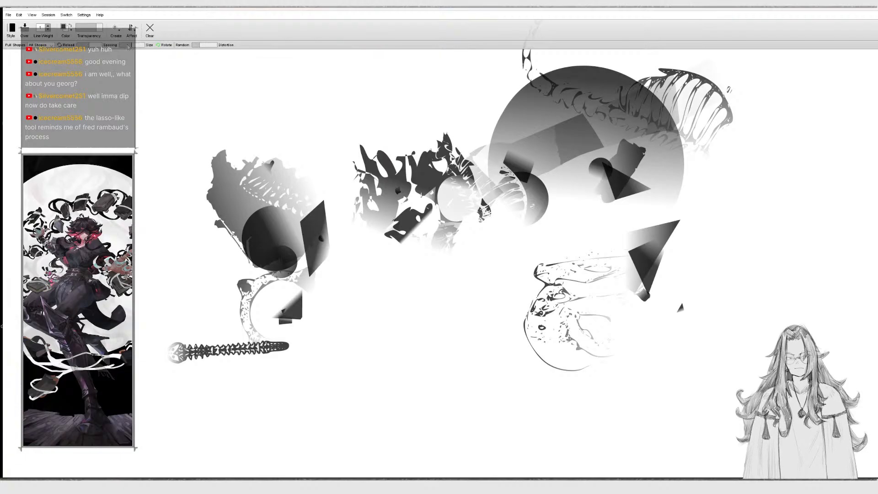
mouse_move(276, 95)
left_mouse_down()
mouse_move(389, 153)
mouse_move(291, 130)
mouse_move(288, 112)
left_mouse_up()
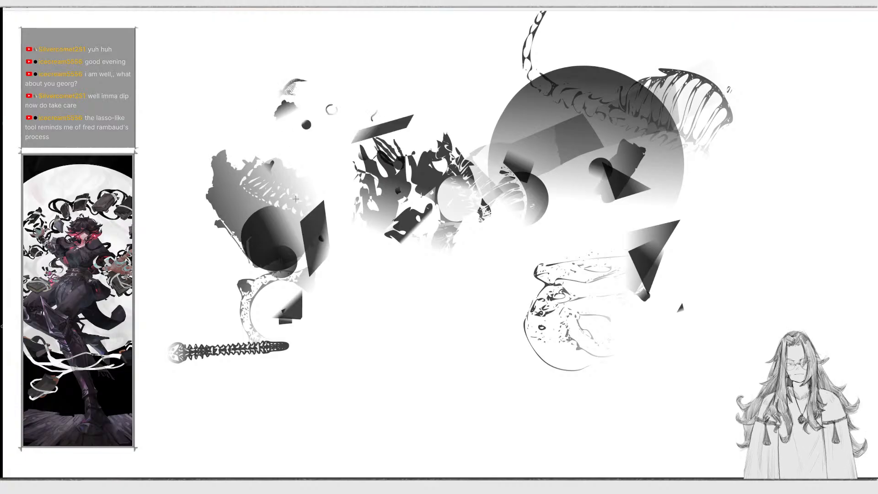
mouse_move(296, 198)
left_mouse_down()
mouse_move(284, 136)
mouse_move(322, 141)
mouse_move(340, 195)
mouse_move(311, 211)
mouse_move(240, 151)
mouse_move(231, 243)
mouse_move(249, 187)
mouse_move(234, 217)
mouse_move(232, 164)
left_mouse_up()
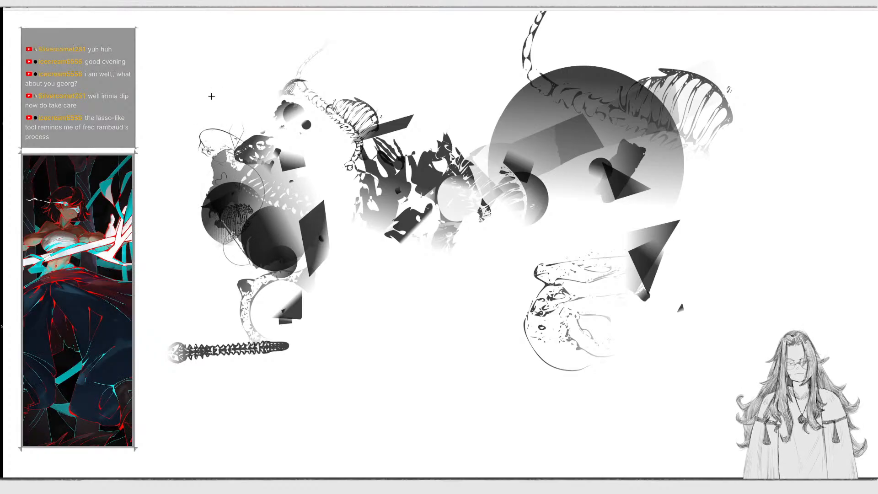
mouse_move(219, 157)
left_mouse_down()
mouse_move(241, 152)
mouse_move(219, 233)
mouse_move(228, 229)
mouse_move(245, 246)
left_mouse_up()
mouse_move(189, 16)
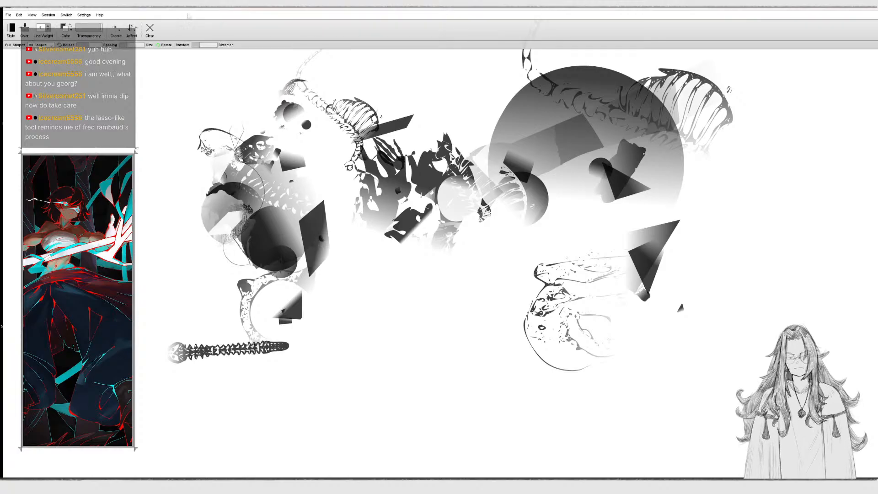
Turn off the Gradient effect and place flat white shapes over the left cluster's dark discs and skeletal arc.
left_click(134, 28)
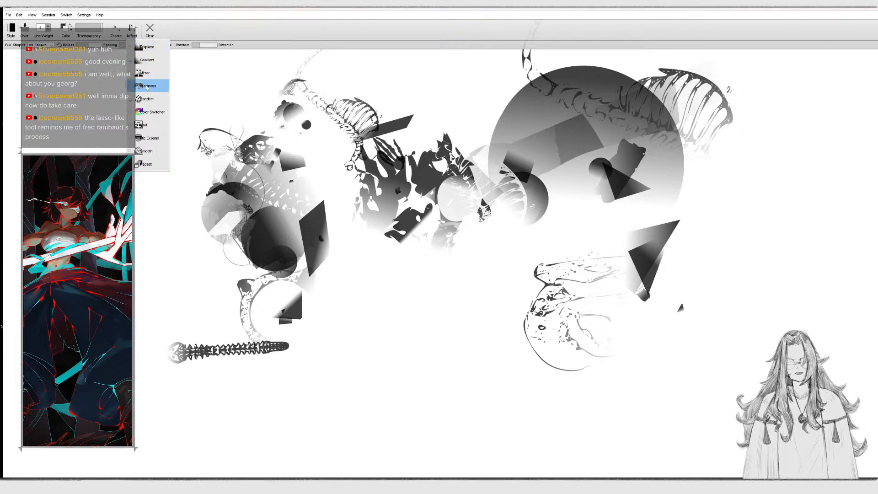
left_click(151, 60)
left_click_drag(236, 266, 205, 198)
left_click_drag(256, 313, 268, 269)
left_click_drag(248, 301, 272, 269)
mouse_move(190, 8)
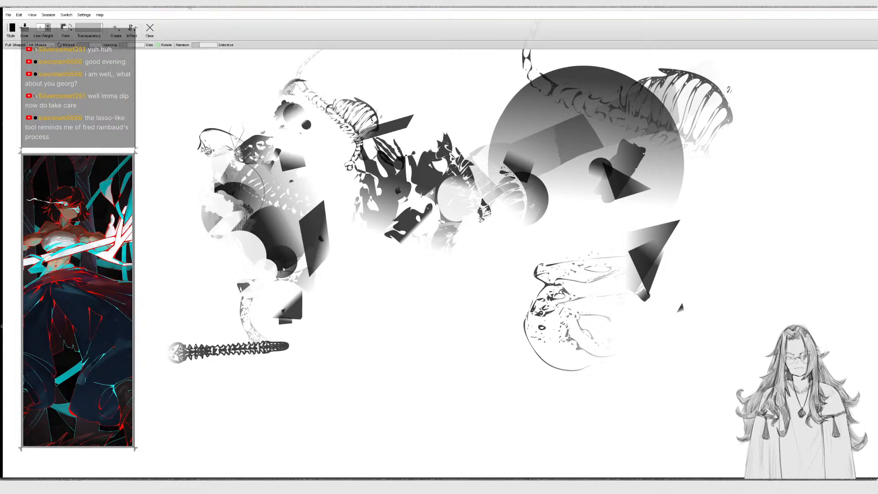
Switch to black, stamp large dark shapes on the left cluster, and raise the opacity to full for further small shapes.
key("x")
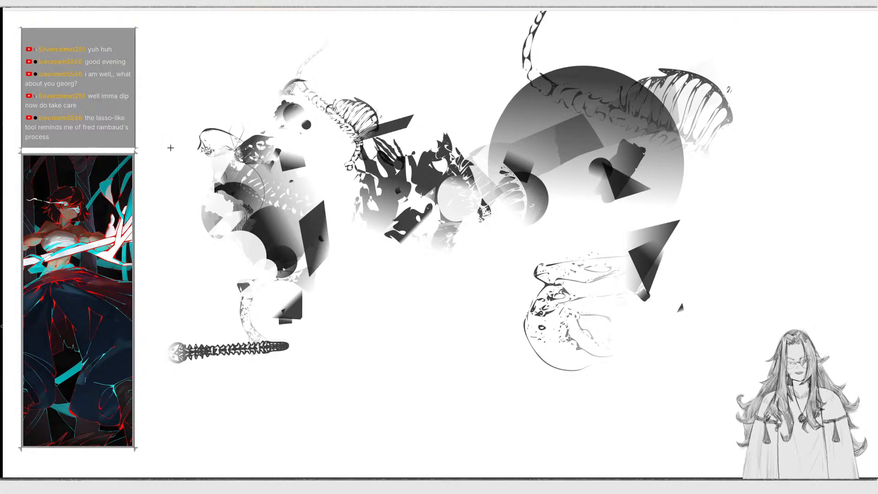
mouse_move(198, 216)
left_mouse_down()
mouse_move(219, 221)
mouse_move(240, 254)
left_mouse_up()
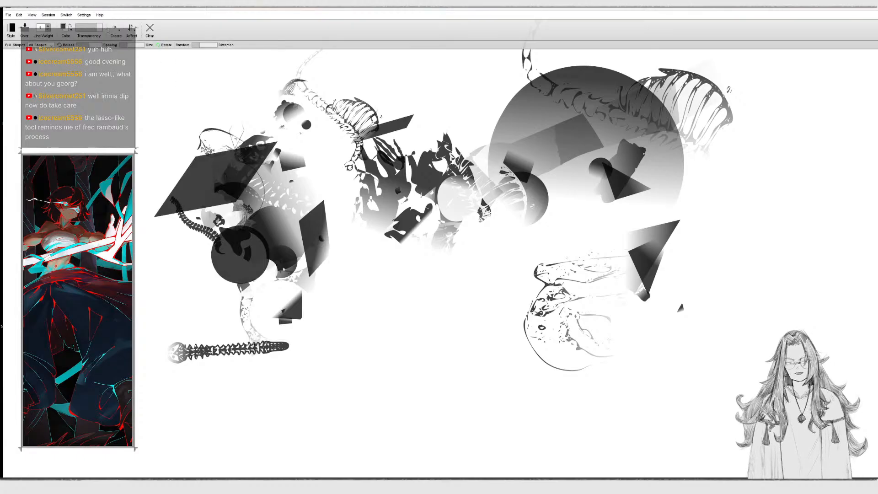
left_click(101, 30)
left_click_drag(174, 182, 198, 232)
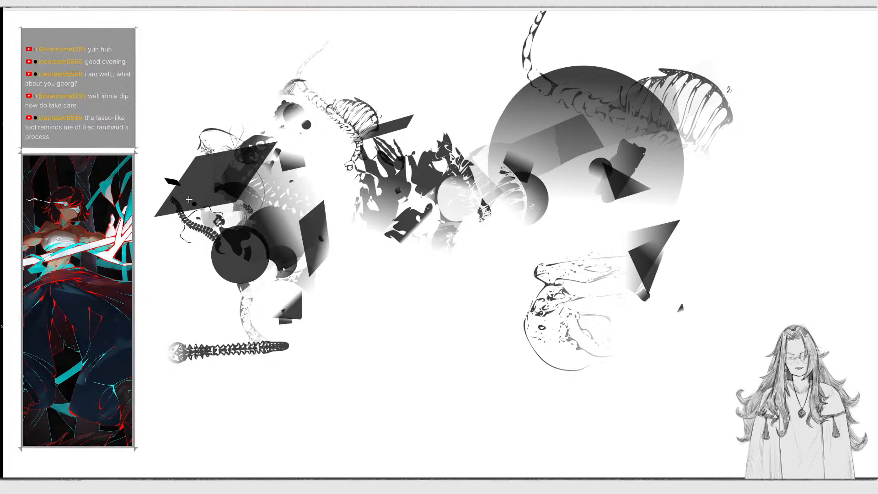
left_click_drag(175, 173, 219, 219)
mouse_move(208, 208)
left_mouse_down()
mouse_move(196, 182)
mouse_move(208, 172)
mouse_move(229, 258)
left_mouse_up()
Switch to white and cut shapes into the left cluster's dark quadrilateral and disc, then remove the left end of the lower spine.
key("x")
left_click_drag(213, 264, 227, 277)
mouse_move(211, 161)
left_mouse_down()
mouse_move(172, 203)
mouse_move(235, 236)
left_mouse_up()
left_click_drag(234, 260, 244, 307)
left_click_drag(177, 343, 191, 357)
mouse_move(212, 348)
left_mouse_down()
mouse_move(211, 359)
mouse_move(179, 339)
left_mouse_up()
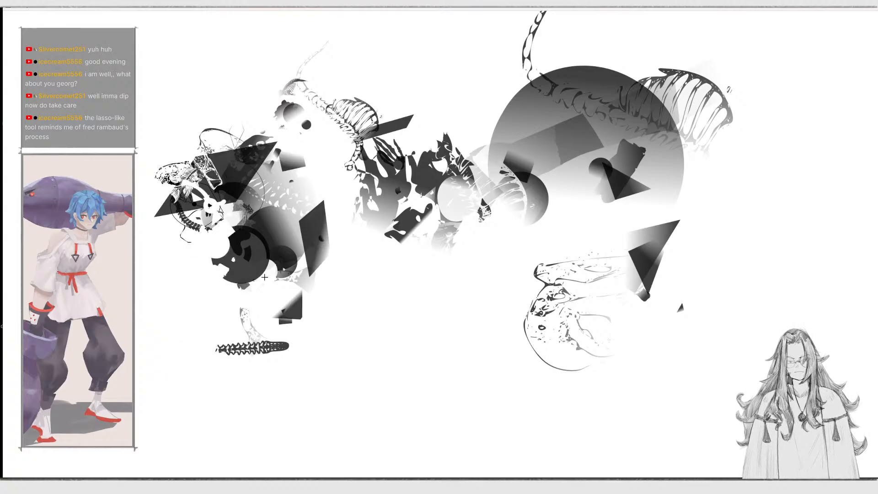
Cut a round hole in the left cluster's disc and carve white shapes through its right side and the middle cluster.
left_click_drag(263, 267, 247, 250)
left_click_drag(273, 189, 302, 165)
left_click_drag(325, 201, 323, 234)
left_click_drag(284, 184, 323, 225)
mouse_move(361, 146)
left_mouse_down()
mouse_move(381, 190)
mouse_move(373, 238)
left_mouse_up()
mouse_move(369, 211)
left_mouse_down()
mouse_move(367, 169)
mouse_move(399, 198)
mouse_move(404, 230)
left_mouse_up()
mouse_move(398, 167)
left_mouse_down()
mouse_move(411, 192)
mouse_move(396, 176)
mouse_move(381, 196)
mouse_move(401, 188)
left_mouse_up()
left_click_drag(403, 212, 413, 221)
mouse_move(313, 240)
left_mouse_down()
mouse_move(332, 229)
mouse_move(336, 252)
left_mouse_up()
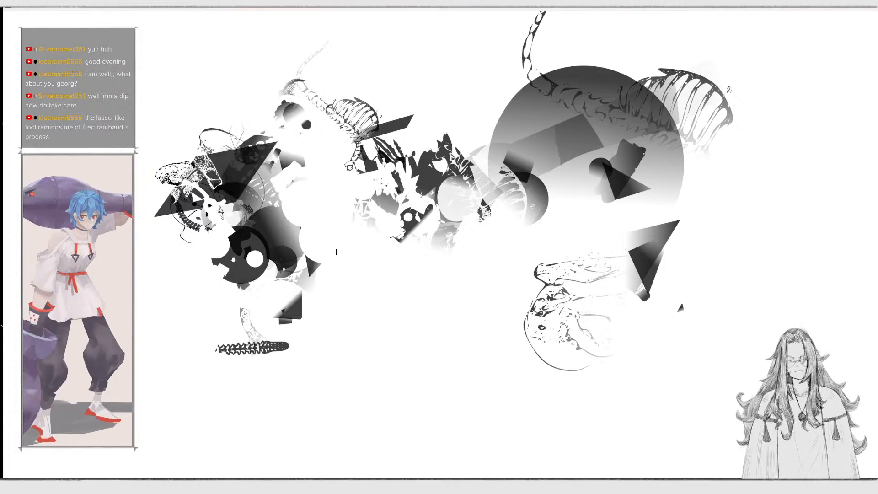
Carve a white disc, triangle and skeletal shapes into the lower and central parts of the large gradient circle.
mouse_move(500, 183)
left_mouse_down()
mouse_move(529, 187)
mouse_move(551, 160)
mouse_move(599, 157)
left_mouse_up()
mouse_move(569, 147)
left_mouse_down()
mouse_move(562, 135)
mouse_move(551, 169)
left_mouse_up()
left_click_drag(577, 130, 591, 149)
left_click_drag(568, 176, 617, 193)
left_click_drag(615, 119, 610, 151)
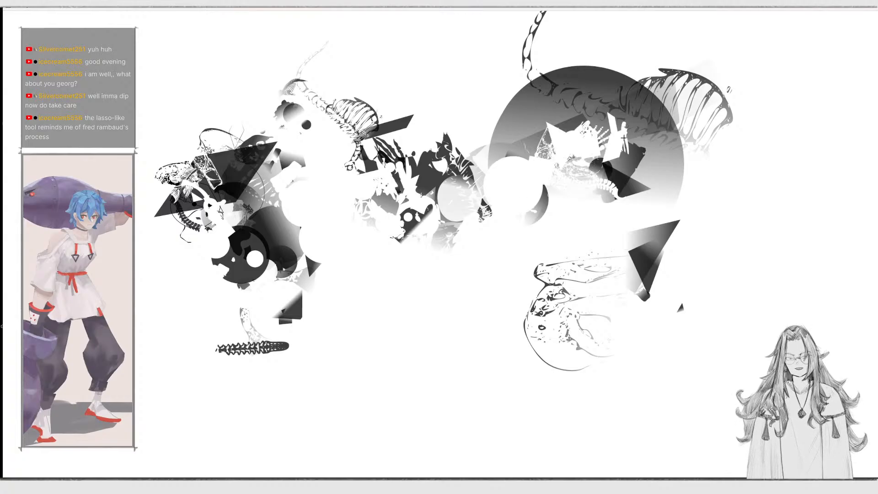
Add a large white disc and small white marks inside the gradient circle, and break up the left cluster's triangle tip in white.
left_click_drag(582, 101, 582, 109)
left_click_drag(612, 74, 612, 95)
left_click_drag(622, 145, 615, 171)
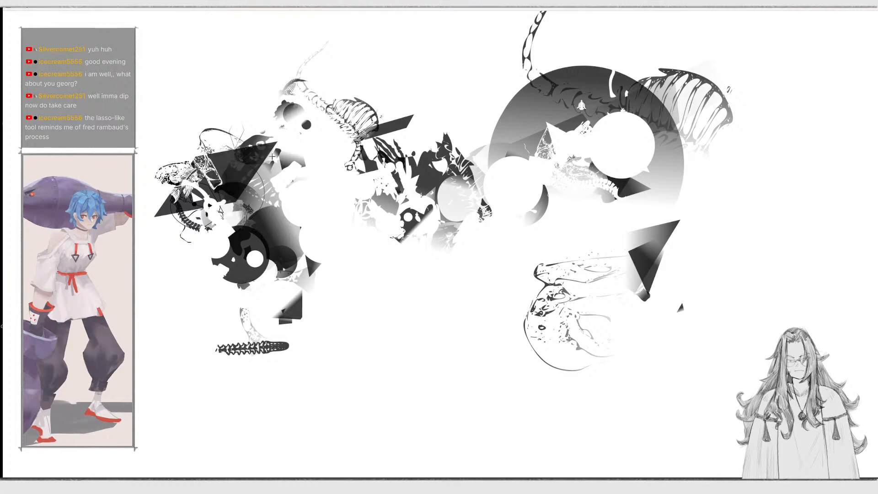
mouse_move(289, 154)
left_mouse_down()
mouse_move(296, 163)
mouse_move(290, 156)
mouse_move(271, 165)
left_mouse_up()
left_click_drag(258, 158, 273, 151)
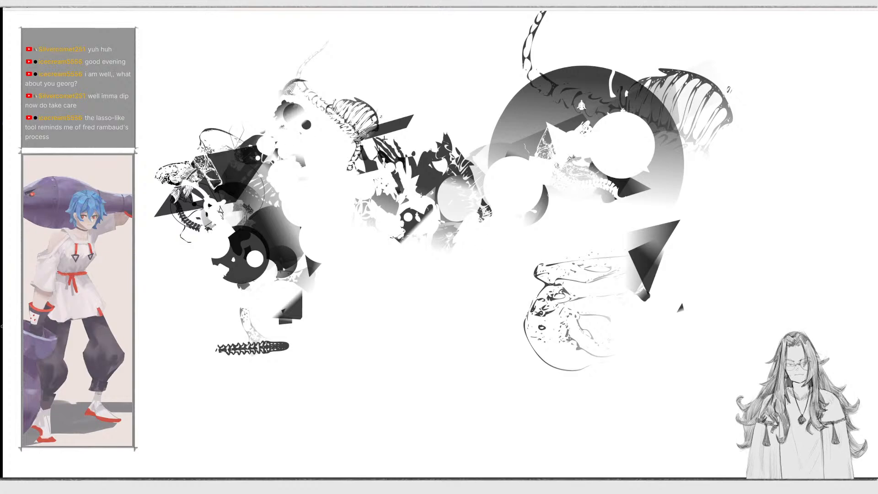
Clear the whole canvas and scatter solid black circles and polygons across it, building larger overlapping masses right of the centre.
mouse_move(188, 34)
left_click(150, 29)
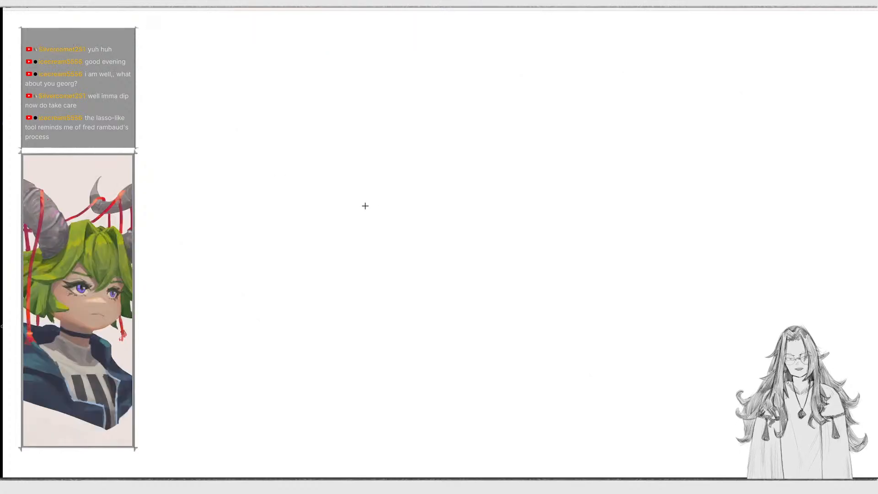
left_click(332, 138)
left_click(362, 168)
left_click(383, 164)
left_click_drag(396, 177, 420, 183)
left_click(498, 158)
left_click(625, 124)
left_click(668, 148)
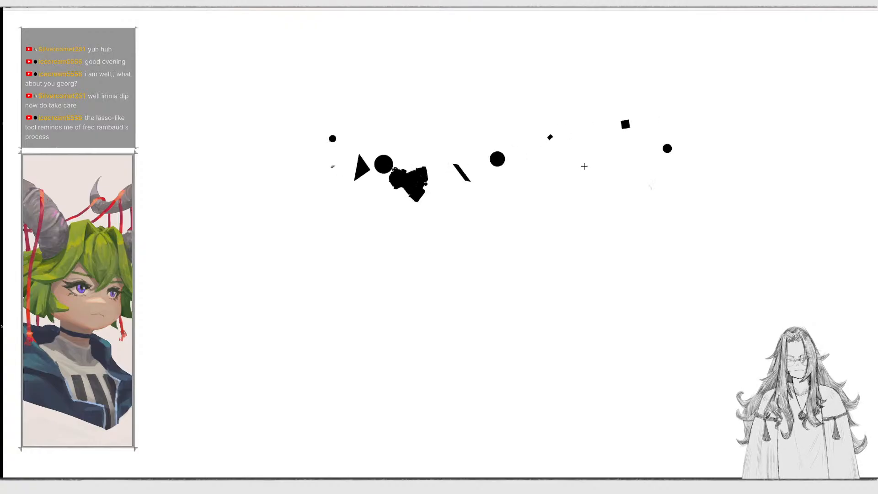
left_click_drag(585, 166, 586, 151)
mouse_move(535, 176)
left_mouse_down()
mouse_move(511, 230)
mouse_move(513, 310)
mouse_move(510, 298)
mouse_move(666, 212)
mouse_move(632, 215)
mouse_move(586, 201)
mouse_move(503, 233)
left_mouse_up()
Switch the pull shapes to the Bones folder and sweep black skeletal shapes around the central masses and down the left side.
mouse_move(151, 27)
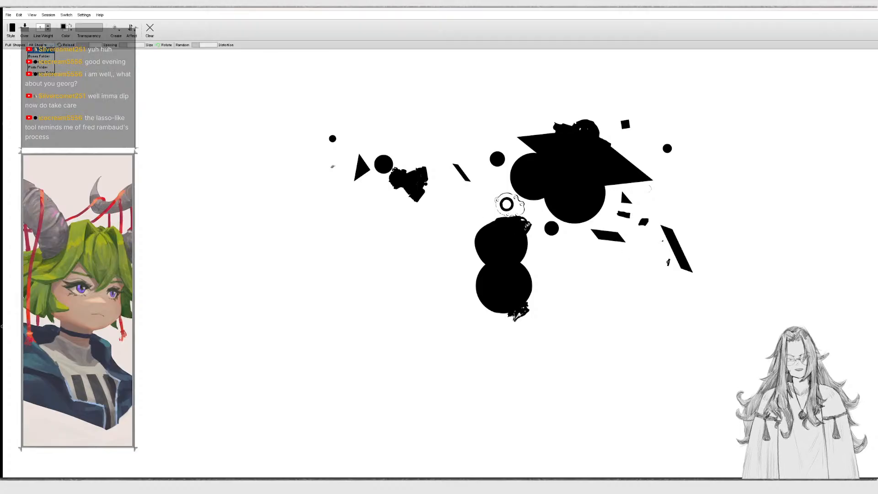
mouse_move(495, 118)
left_mouse_down()
mouse_move(494, 163)
mouse_move(567, 252)
mouse_move(644, 257)
mouse_move(520, 303)
mouse_move(448, 318)
mouse_move(446, 304)
mouse_move(439, 338)
mouse_move(403, 346)
left_mouse_up()
mouse_move(498, 204)
left_mouse_down()
mouse_move(512, 201)
mouse_move(548, 231)
mouse_move(608, 238)
mouse_move(587, 267)
mouse_move(590, 317)
mouse_move(539, 329)
mouse_move(457, 316)
mouse_move(432, 323)
mouse_move(378, 225)
mouse_move(379, 234)
mouse_move(343, 229)
mouse_move(393, 243)
mouse_move(510, 381)
left_mouse_up()
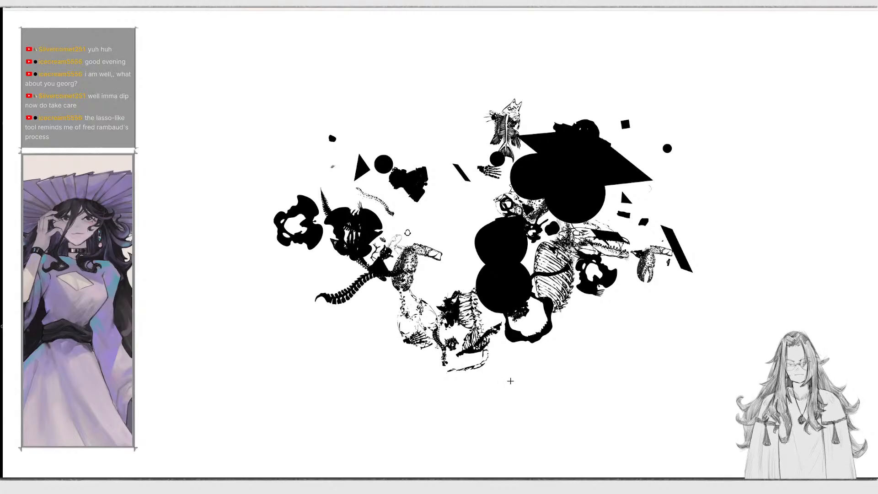
Add more ribs, vertebrae and fish skeletons around the central masses and a separate bone shape at the far left.
mouse_move(548, 320)
left_mouse_down()
mouse_move(549, 228)
mouse_move(559, 237)
mouse_move(563, 278)
mouse_move(310, 190)
left_mouse_up()
left_click_drag(199, 180, 219, 196)
mouse_move(450, 189)
left_mouse_down()
mouse_move(411, 256)
mouse_move(475, 246)
mouse_move(494, 192)
left_mouse_up()
mouse_move(533, 134)
left_mouse_down()
mouse_move(508, 123)
mouse_move(504, 109)
mouse_move(471, 229)
left_mouse_up()
mouse_move(490, 197)
left_mouse_down()
mouse_move(590, 124)
mouse_move(581, 115)
mouse_move(577, 138)
left_mouse_up()
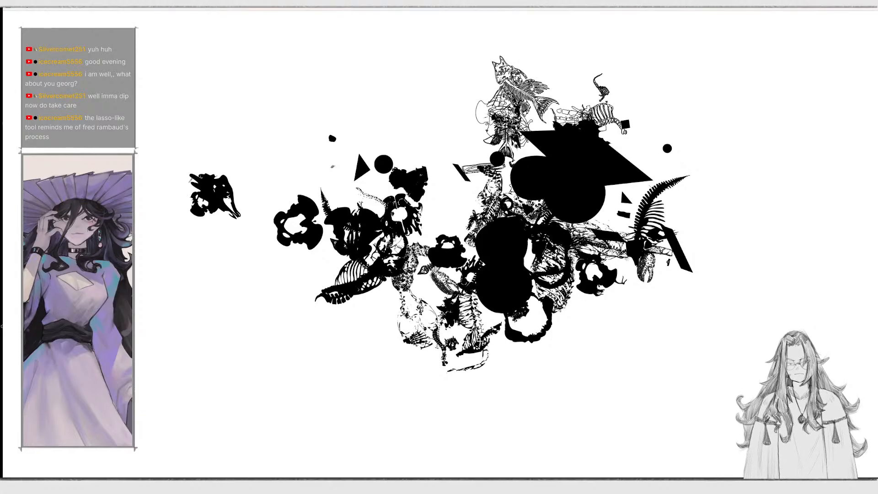
Add small spines at the far left, bone shapes on the right, and an outlined ring below the left cluster.
left_click_drag(178, 199, 133, 234)
mouse_move(532, 259)
left_mouse_down()
mouse_move(645, 254)
mouse_move(685, 280)
mouse_move(653, 268)
mouse_move(406, 355)
left_mouse_up()
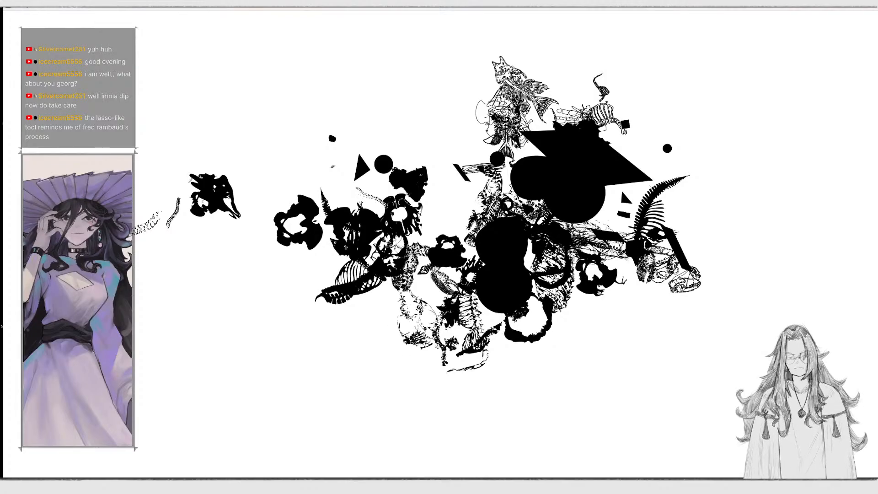
mouse_move(423, 303)
left_mouse_down()
mouse_move(345, 351)
mouse_move(458, 320)
mouse_move(571, 227)
mouse_move(398, 338)
mouse_move(414, 302)
left_mouse_up()
Turn off the Random effect and switch the drawing tool to Shapes.
mouse_move(183, 32)
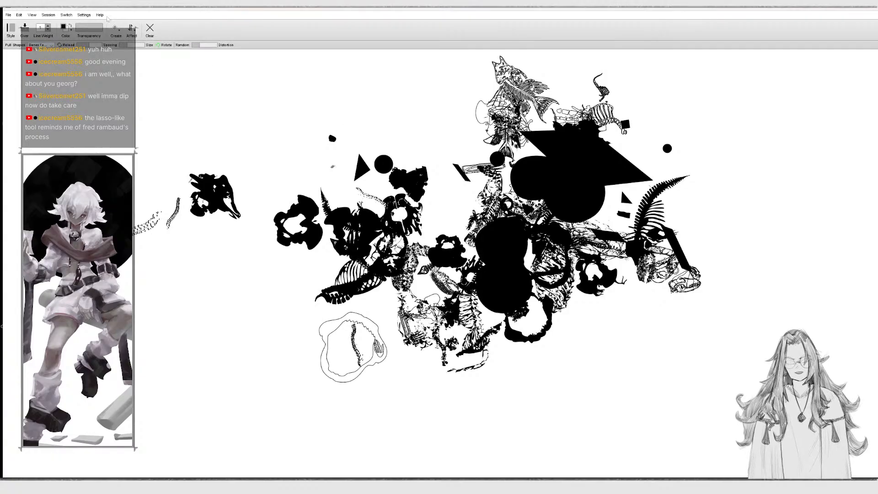
left_click(134, 31)
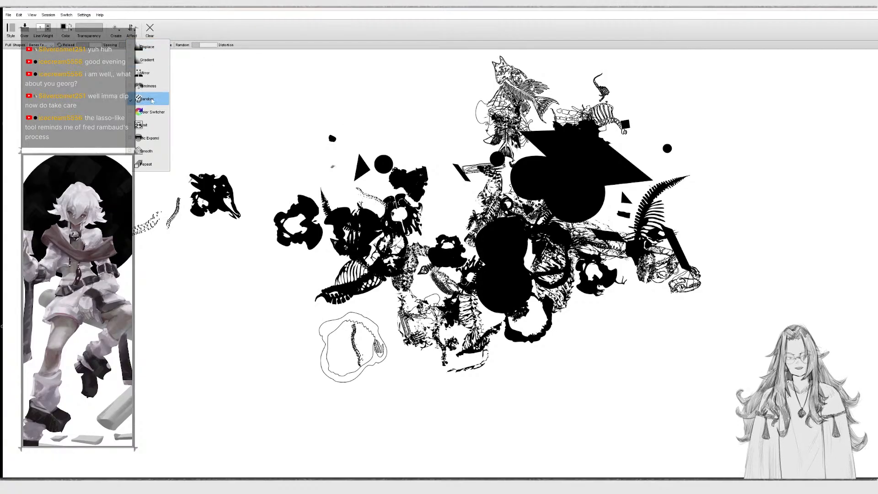
left_click(152, 100)
left_click(116, 30)
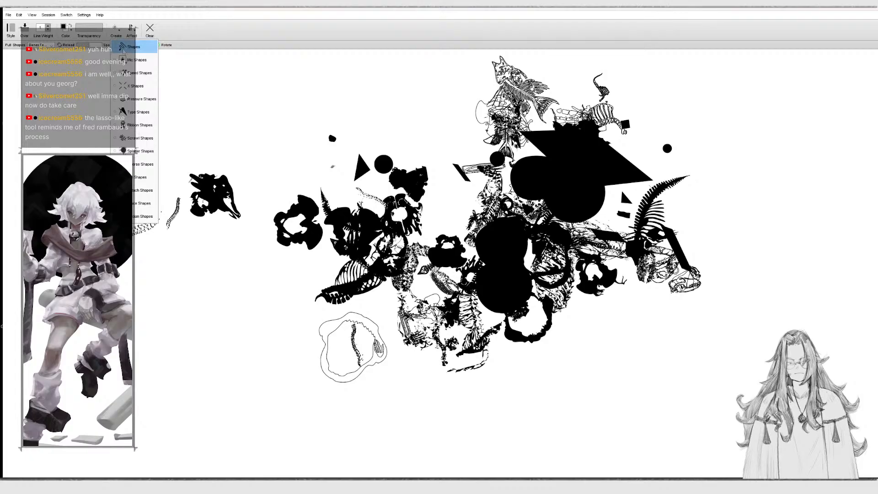
left_click(127, 51)
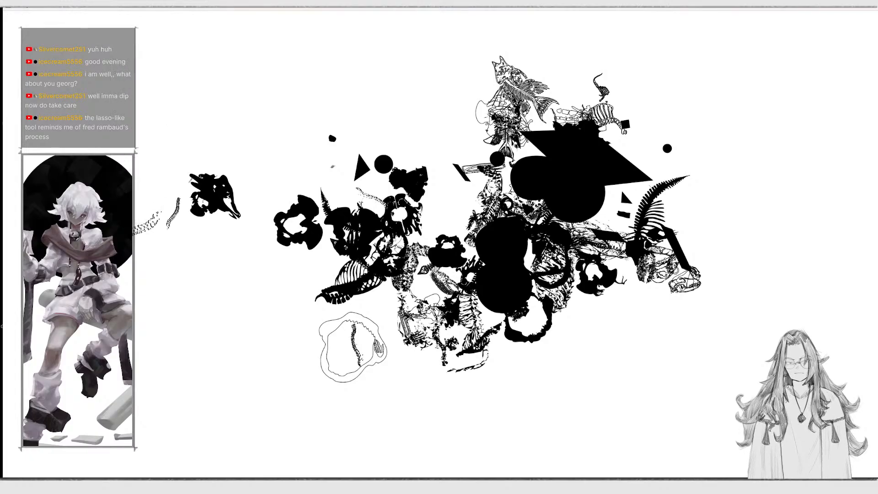
Draw thin lines linking the far-left spines to the bone ring, extending the upper right rib tip, and bridging the lower right bones.
mouse_move(133, 238)
left_mouse_down()
mouse_move(183, 226)
mouse_move(266, 238)
left_mouse_up()
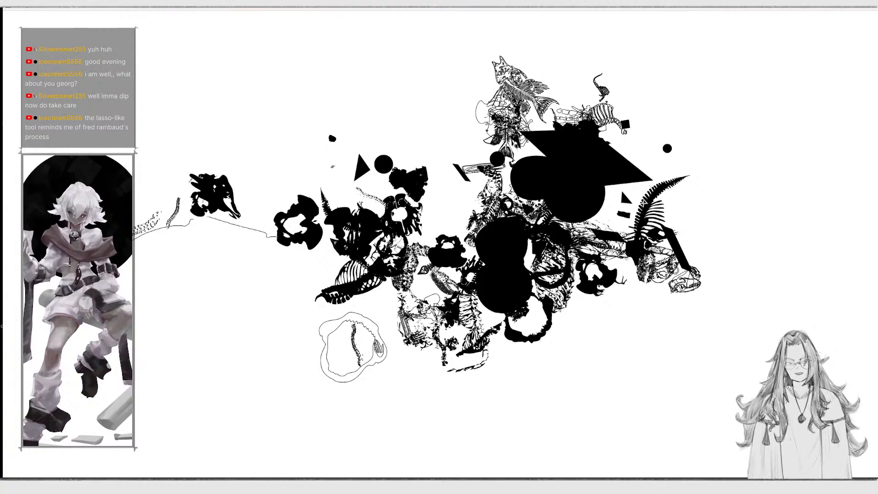
left_click_drag(632, 219, 630, 222)
left_click_drag(659, 196, 692, 177)
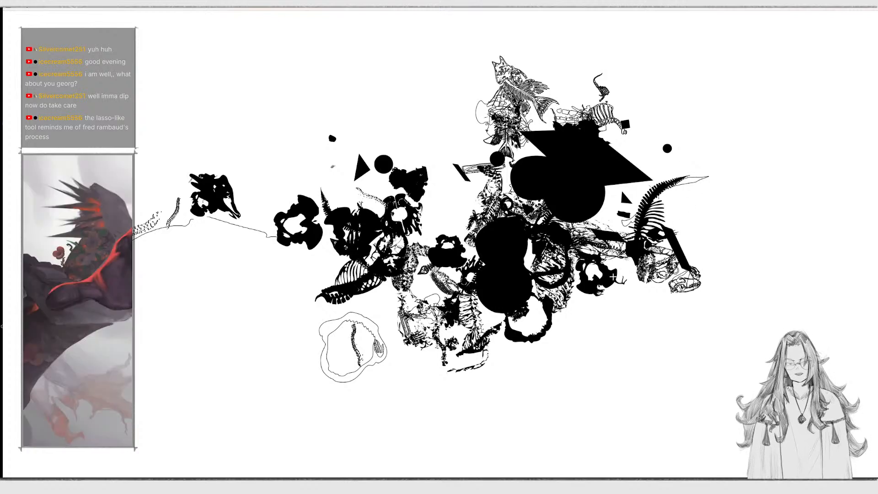
left_click_drag(612, 276, 659, 281)
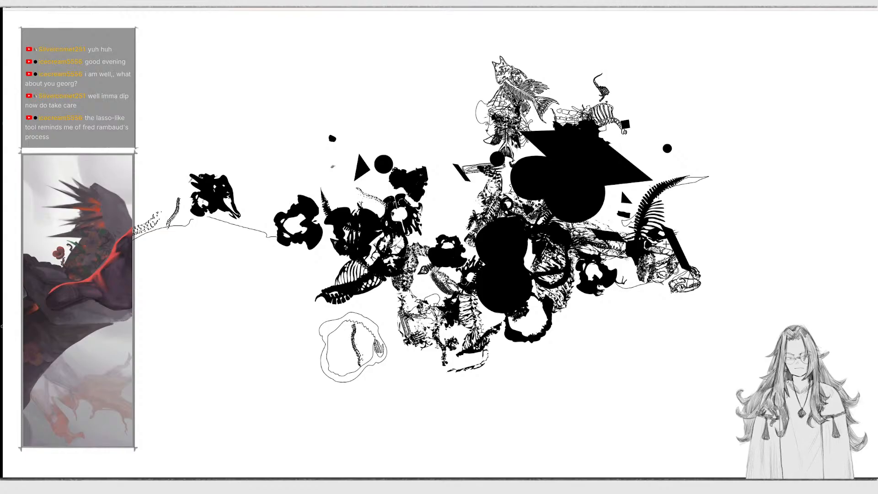
Draw thin lines at the lower right bones and bridge the left and central clusters with a curved line and small ribs.
mouse_move(663, 235)
left_mouse_down()
mouse_move(668, 277)
mouse_move(681, 284)
left_mouse_up()
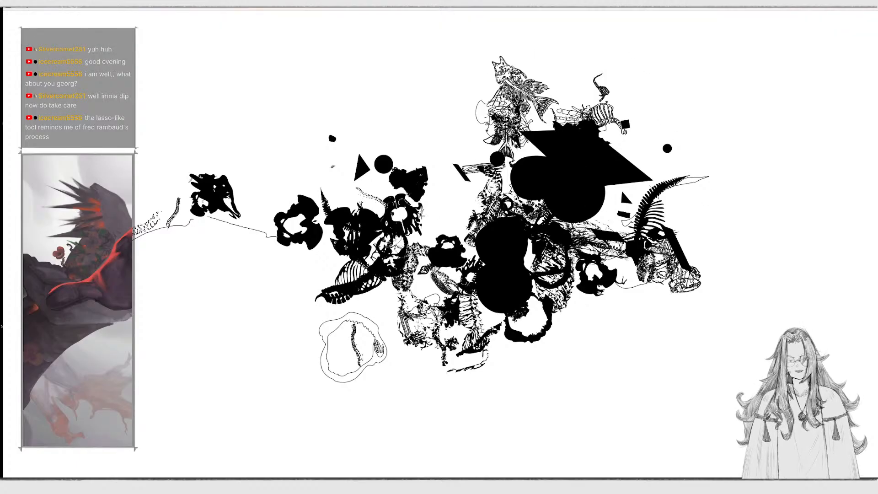
mouse_move(420, 213)
left_mouse_down()
mouse_move(453, 231)
mouse_move(485, 181)
mouse_move(446, 229)
mouse_move(417, 243)
left_mouse_up()
left_click_drag(428, 226, 426, 250)
left_click_drag(435, 228, 434, 242)
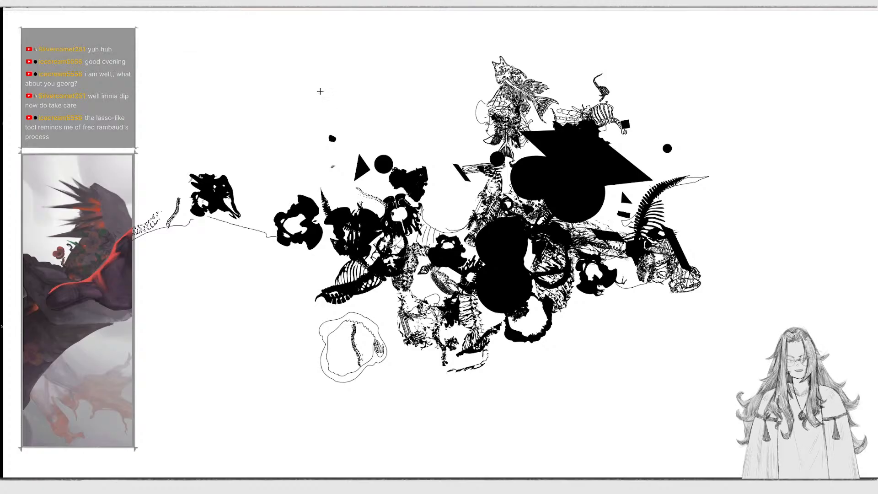
Erase the outlined ring below the left cluster and fill the lower centre with a large solid black mass.
mouse_move(420, 262)
left_mouse_down()
mouse_move(439, 273)
mouse_move(452, 259)
mouse_move(295, 325)
mouse_move(388, 343)
mouse_move(339, 325)
mouse_move(345, 297)
left_mouse_up()
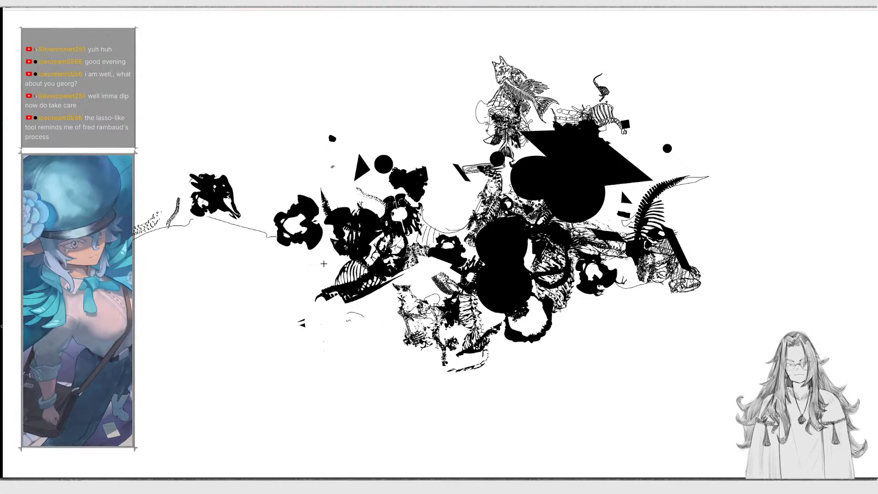
mouse_move(319, 250)
left_mouse_down()
mouse_move(378, 265)
mouse_move(478, 261)
mouse_move(395, 271)
mouse_move(430, 331)
left_mouse_up()
mouse_move(385, 284)
left_mouse_down()
mouse_move(408, 319)
mouse_move(387, 315)
left_mouse_up()
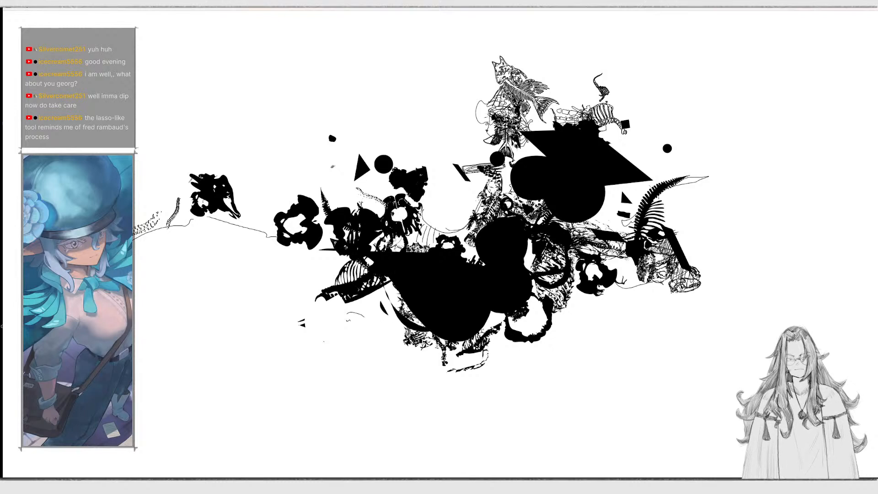
Carve a curved white cutout into the upper right black mass and add small solid shapes over the far-left spines.
mouse_move(615, 144)
left_mouse_down()
mouse_move(576, 165)
mouse_move(670, 171)
left_mouse_up()
mouse_move(642, 202)
left_mouse_down()
mouse_move(588, 216)
mouse_move(638, 208)
left_mouse_up()
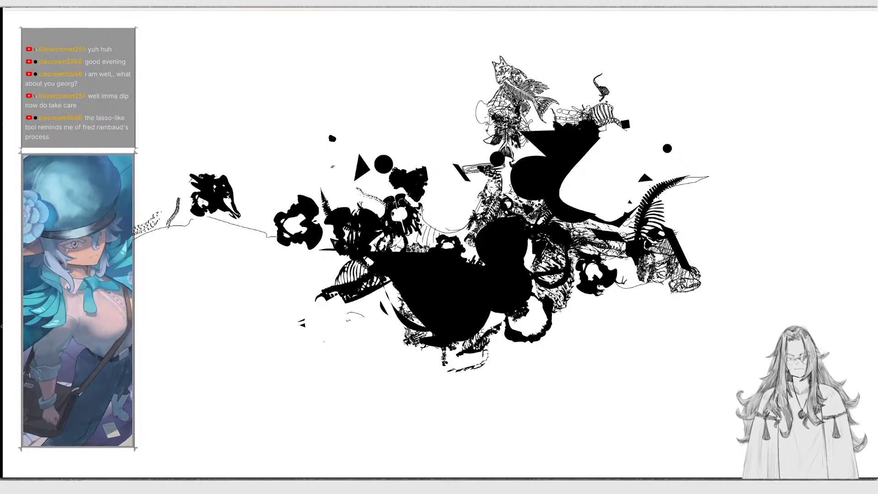
left_click_drag(158, 216, 135, 238)
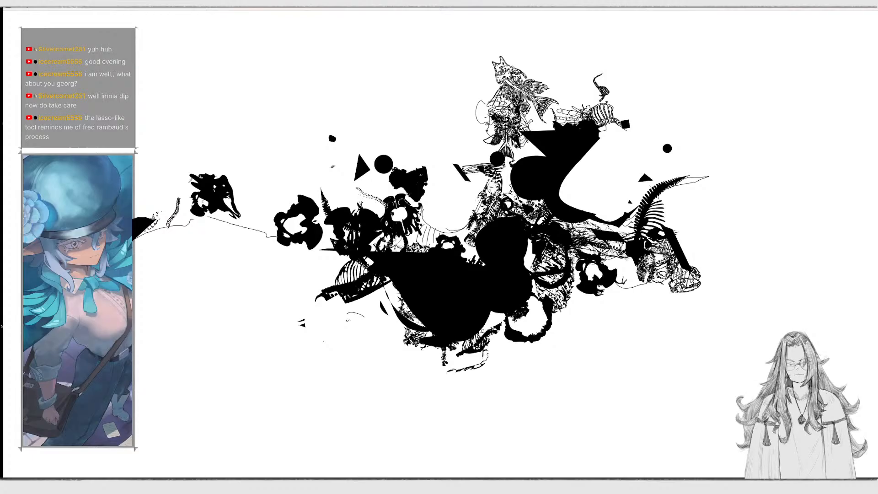
left_click_drag(162, 202, 172, 202)
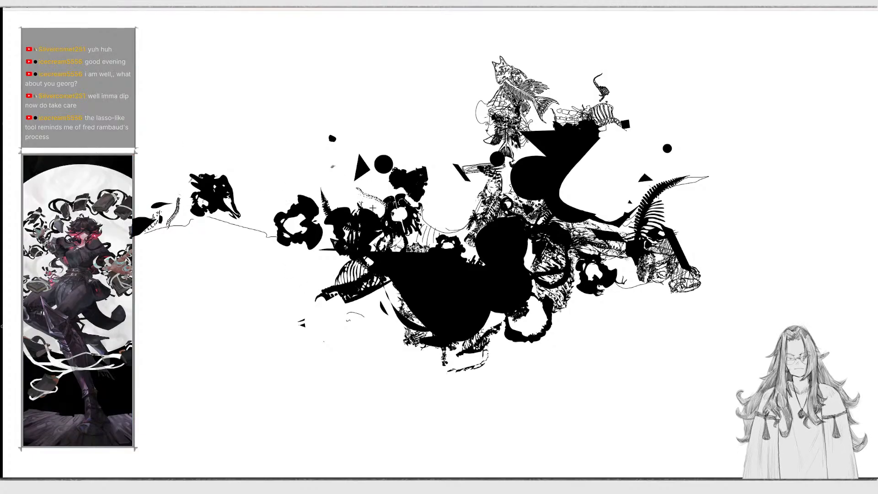
Erase the diagonal bar between the clusters, the top of the upper right mass, and the fish skeletons above the centre.
mouse_move(419, 195)
left_mouse_down()
mouse_move(481, 213)
mouse_move(450, 137)
left_mouse_up()
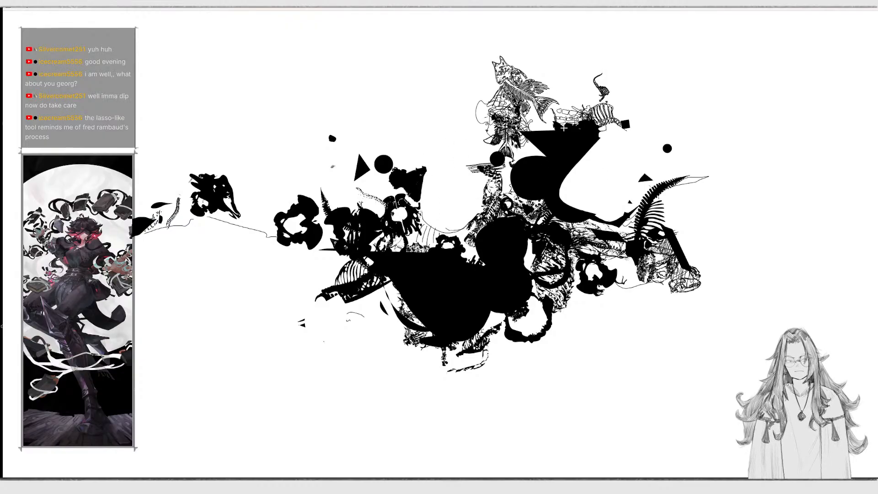
left_click_drag(564, 128, 588, 177)
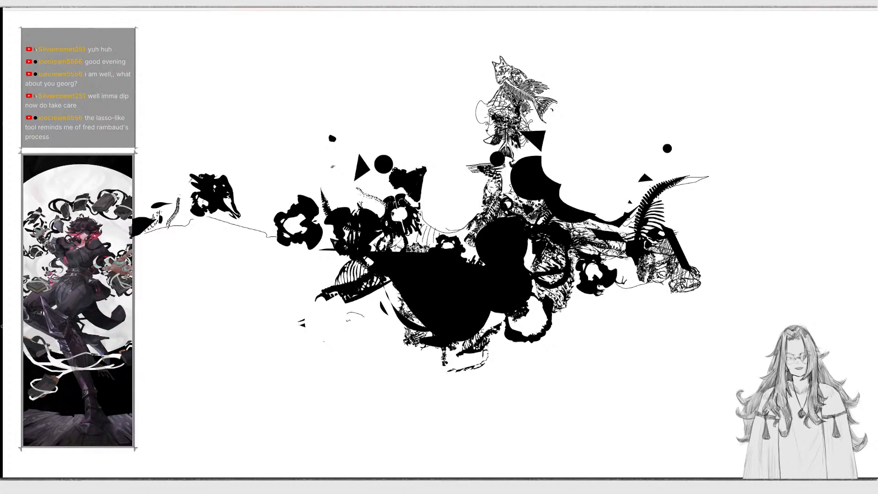
left_click_drag(537, 124, 582, 123)
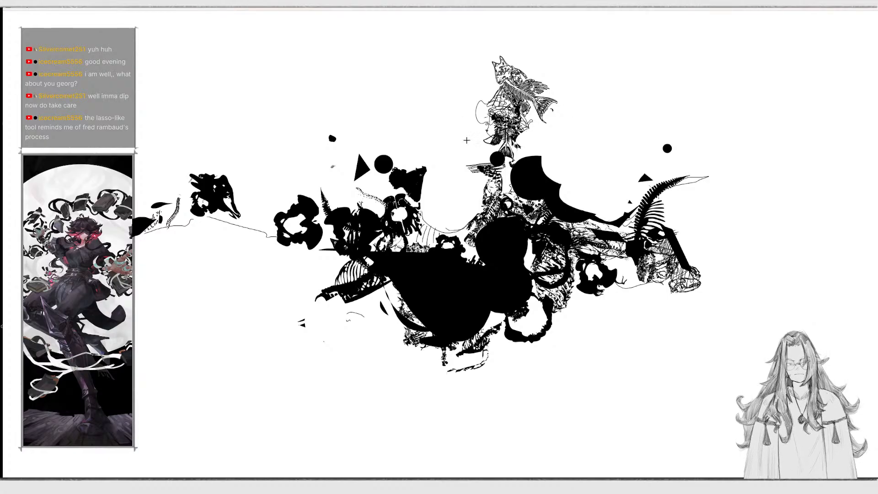
mouse_move(466, 161)
left_mouse_down()
mouse_move(554, 56)
mouse_move(470, 75)
left_mouse_up()
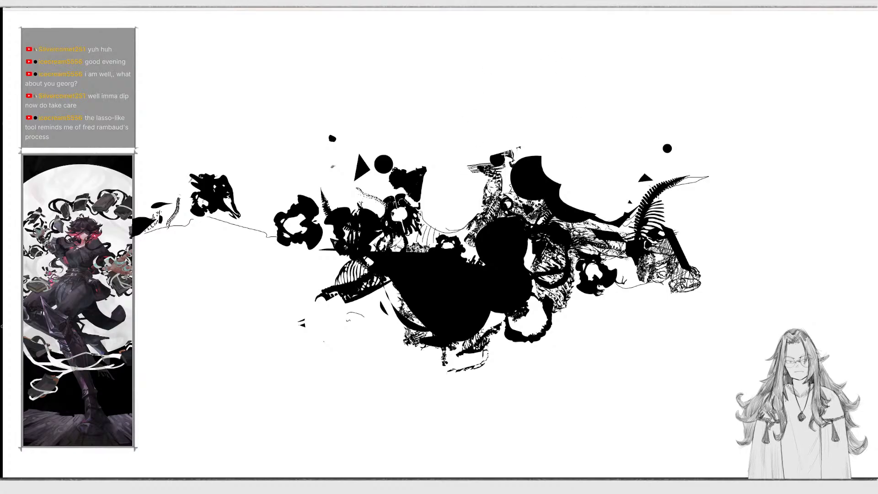
Add a black sliver to the top of the central column and erase the curved ribs and small circle at the upper right.
left_click_drag(471, 165, 520, 148)
mouse_move(634, 210)
left_mouse_down()
mouse_move(709, 183)
mouse_move(650, 217)
left_mouse_up()
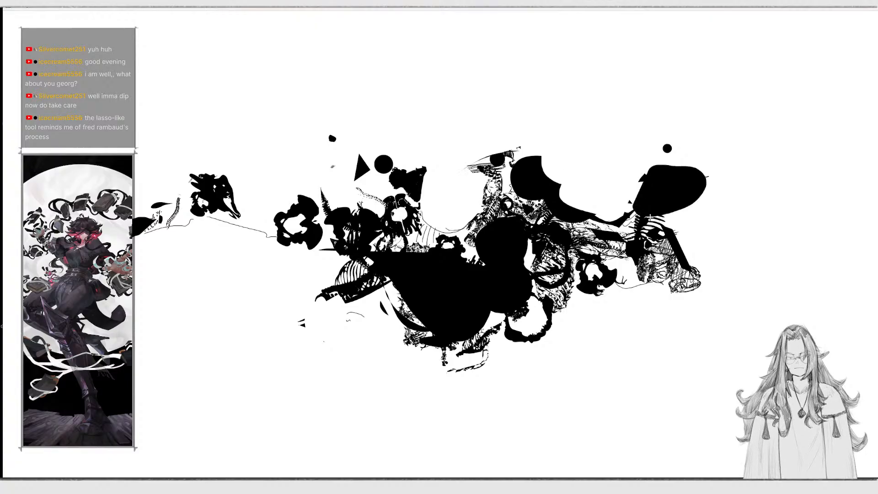
left_click_drag(635, 187, 643, 114)
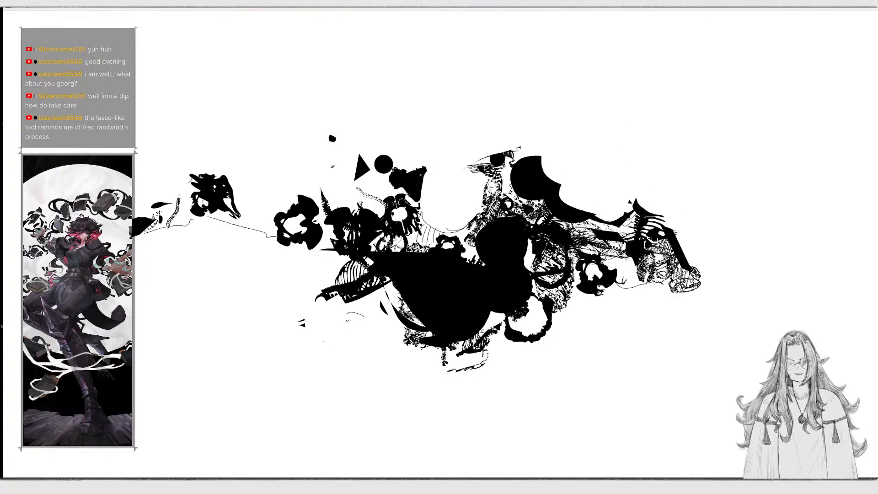
Fill the right bones and central cluster with solid black shapes, merging them into one continuous mass.
mouse_move(661, 286)
left_mouse_down()
mouse_move(683, 283)
mouse_move(663, 264)
mouse_move(627, 259)
mouse_move(607, 277)
left_mouse_up()
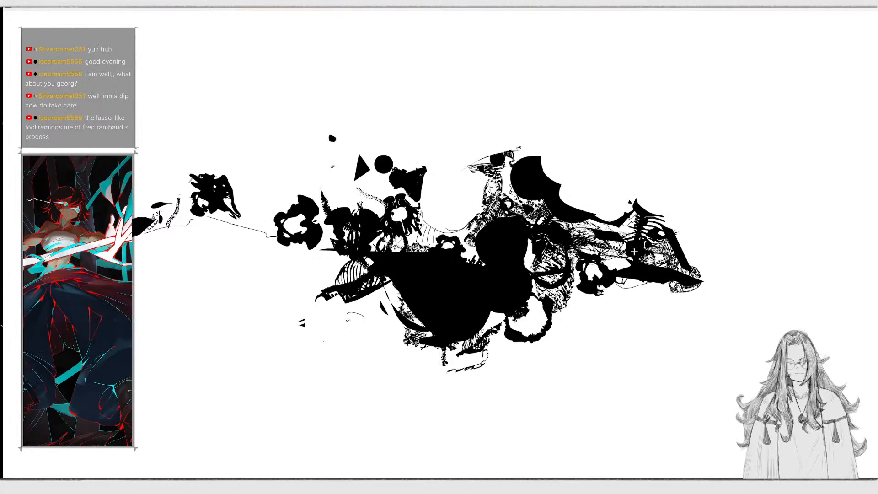
mouse_move(635, 252)
left_mouse_down()
mouse_move(670, 235)
mouse_move(659, 275)
mouse_move(653, 239)
mouse_move(542, 227)
mouse_move(544, 267)
mouse_move(629, 267)
left_mouse_up()
left_click_drag(528, 251, 549, 250)
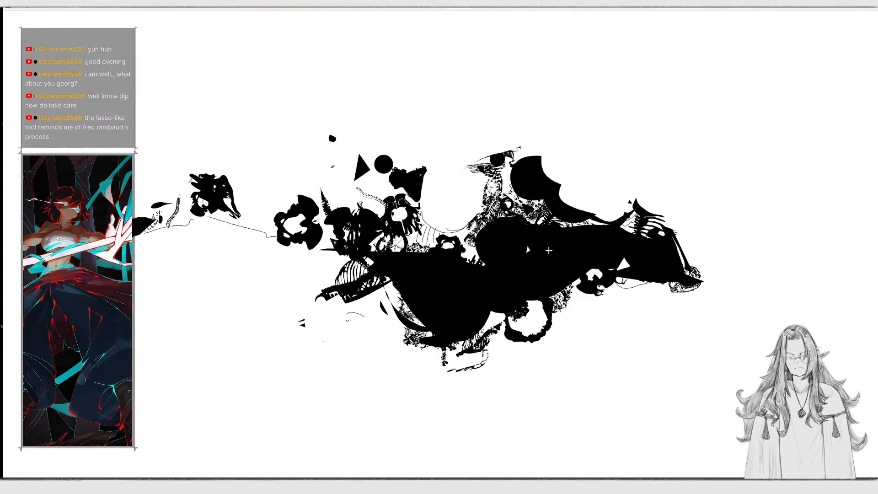
left_click_drag(469, 315, 599, 274)
mouse_move(516, 224)
left_mouse_down()
mouse_move(460, 279)
mouse_move(499, 213)
left_mouse_up()
mouse_move(503, 168)
left_mouse_down()
mouse_move(557, 242)
mouse_move(513, 212)
mouse_move(531, 176)
mouse_move(508, 227)
left_mouse_up()
mouse_move(573, 218)
left_mouse_down()
mouse_move(569, 230)
mouse_move(548, 206)
mouse_move(600, 223)
mouse_move(620, 250)
mouse_move(518, 277)
left_mouse_up()
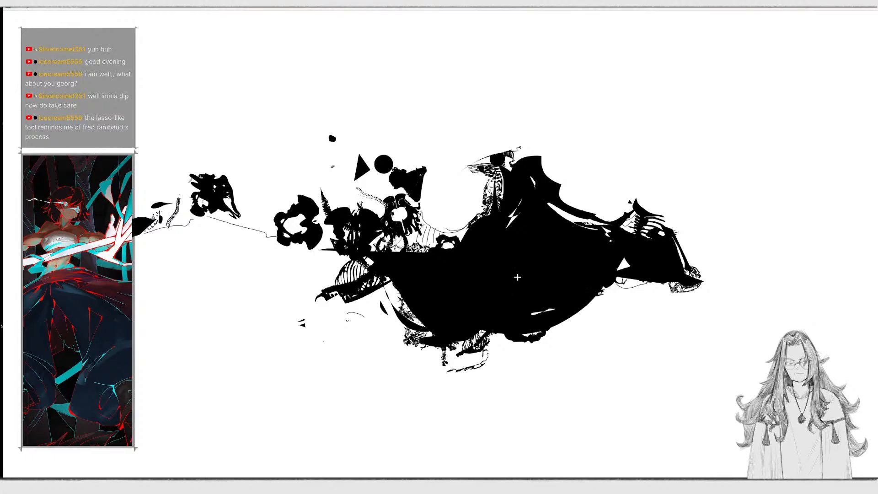
Clear the canvas and switch the drawing tool to Type Shapes.
mouse_move(471, 14)
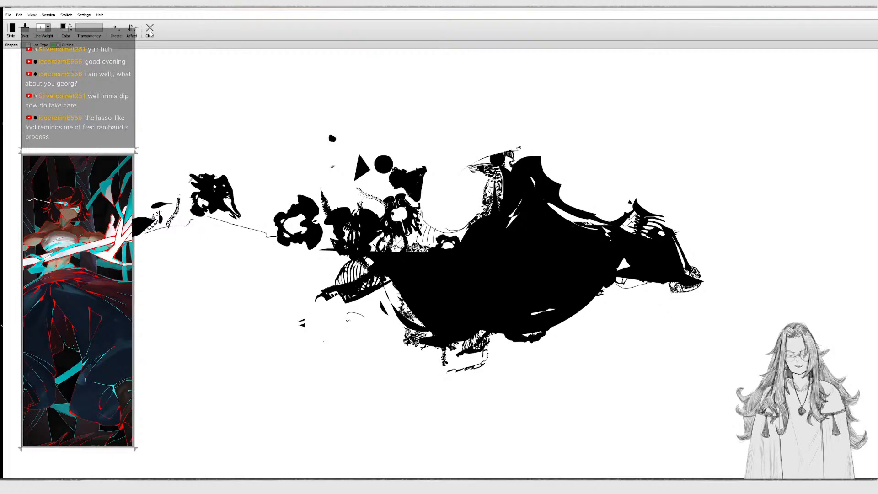
left_click(150, 29)
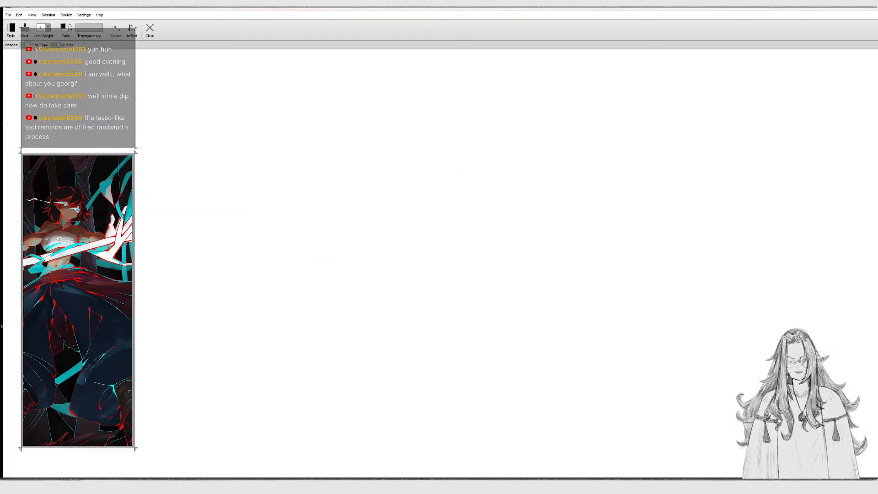
left_click(131, 29)
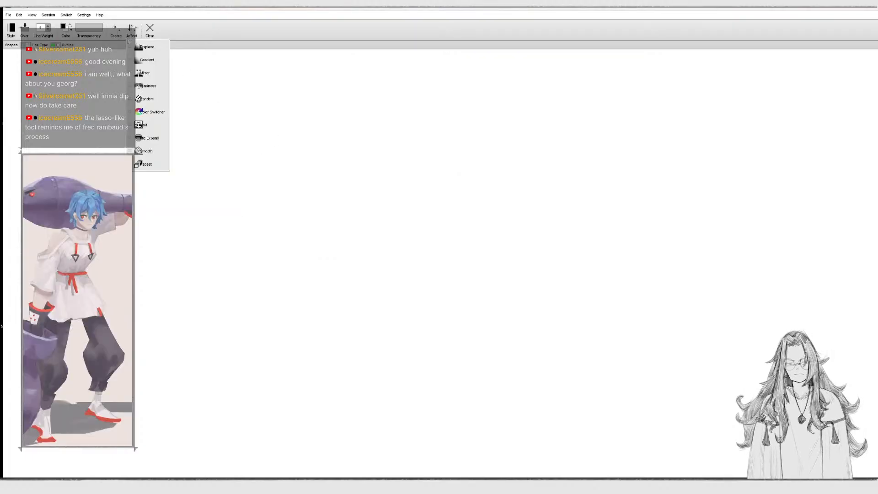
left_click(117, 32)
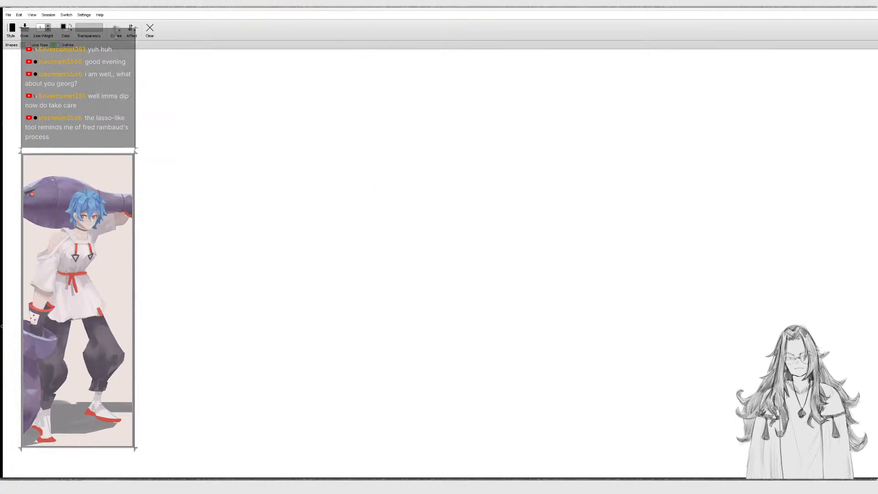
left_click(115, 31)
left_click(141, 110)
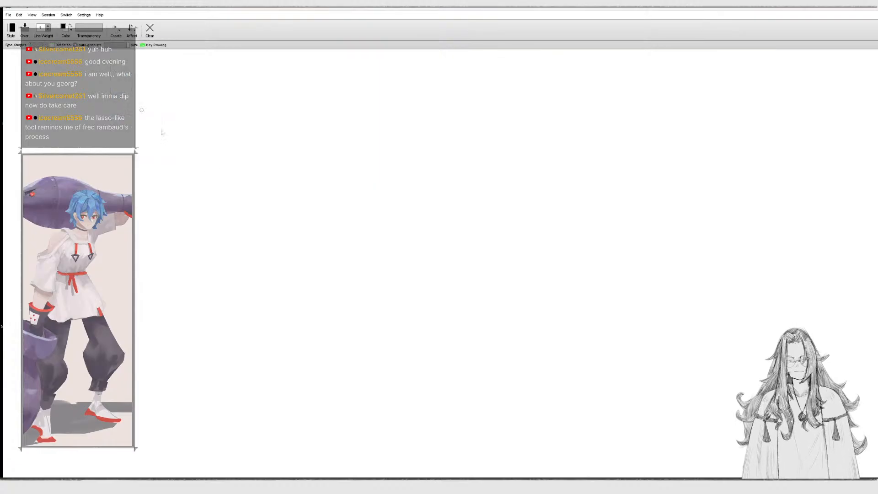
Draw a spiky black silhouette with a bulky central body, a tall peak, rounded lower lobes, and jagged shards extending left.
mouse_move(319, 192)
left_mouse_down()
mouse_move(402, 194)
mouse_move(504, 300)
left_mouse_up()
mouse_move(415, 191)
left_mouse_down()
mouse_move(508, 214)
mouse_move(439, 282)
left_mouse_up()
mouse_move(238, 252)
left_mouse_down()
mouse_move(272, 264)
mouse_move(269, 195)
left_mouse_up()
left_click_drag(350, 241, 372, 215)
mouse_move(407, 249)
left_mouse_down()
mouse_move(457, 243)
mouse_move(489, 288)
mouse_move(506, 262)
mouse_move(486, 176)
mouse_move(567, 199)
left_mouse_up()
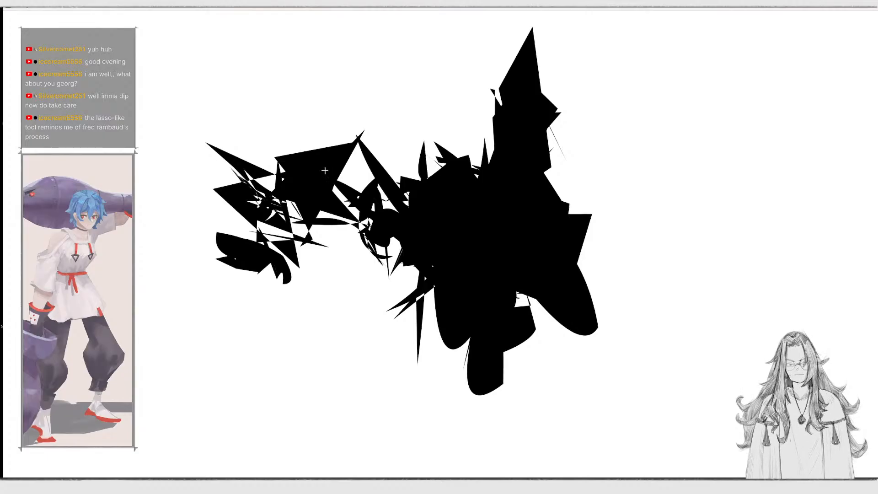
Switch the style to outlines and draw thin white line shapes across the upper body and lower right lobe.
mouse_move(295, 32)
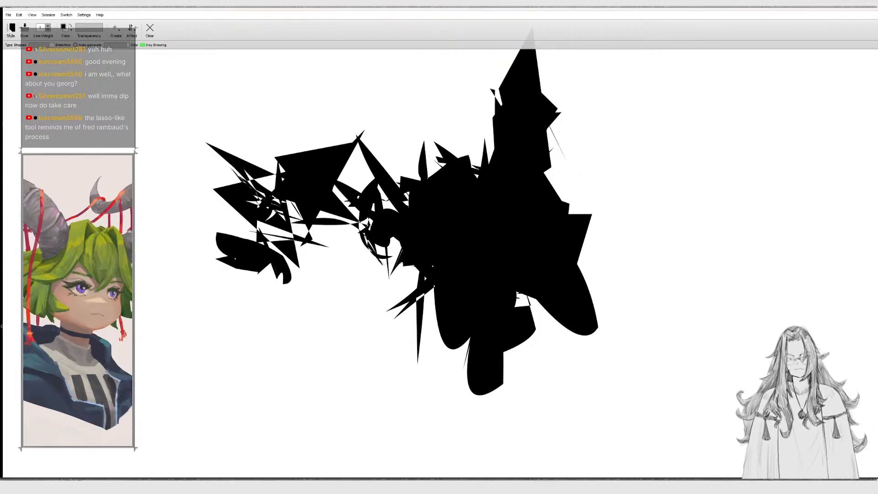
left_click(10, 29)
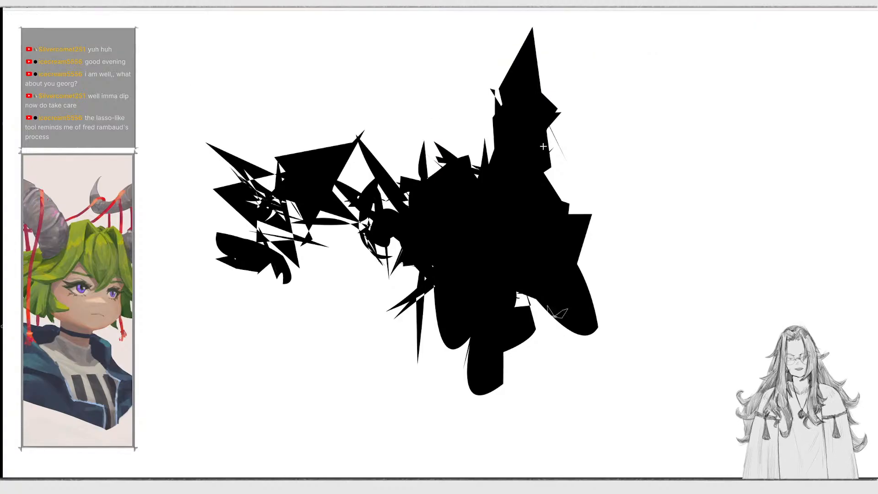
left_click_drag(560, 264, 562, 275)
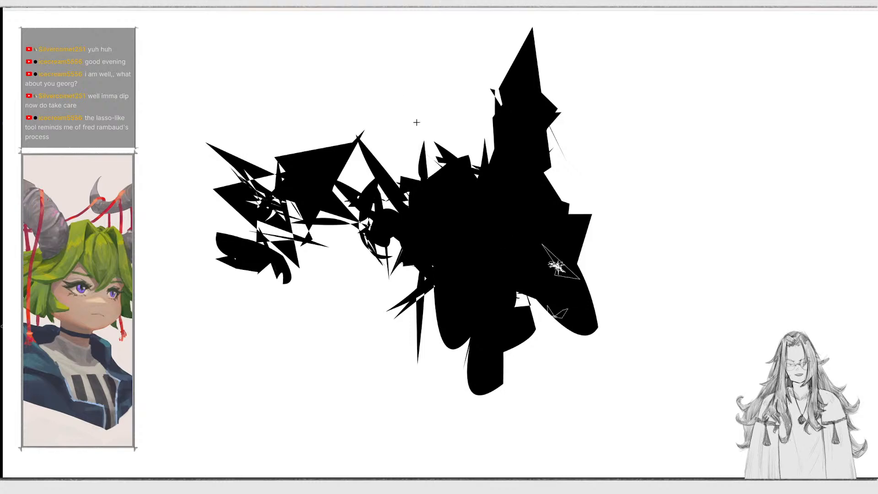
left_click_drag(479, 195, 483, 189)
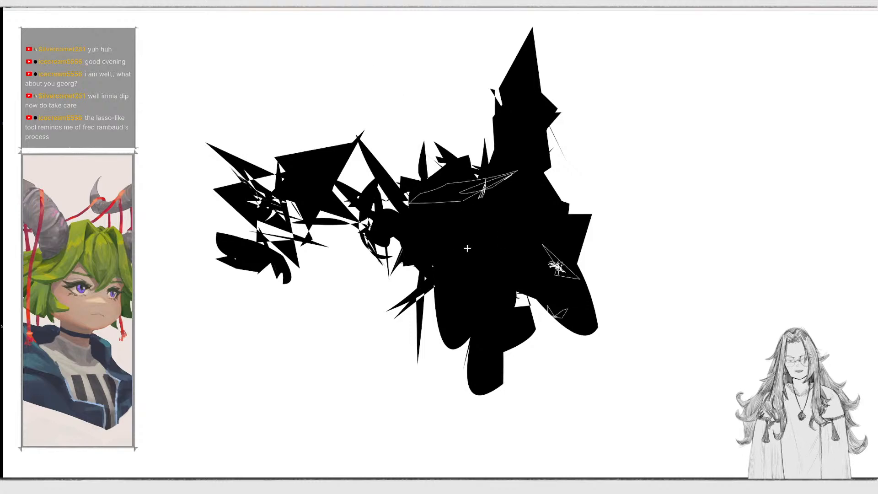
Restore the solid fill style with partial transparency and switch the drawing tool from Type Shapes to Shapes.
mouse_move(151, 29)
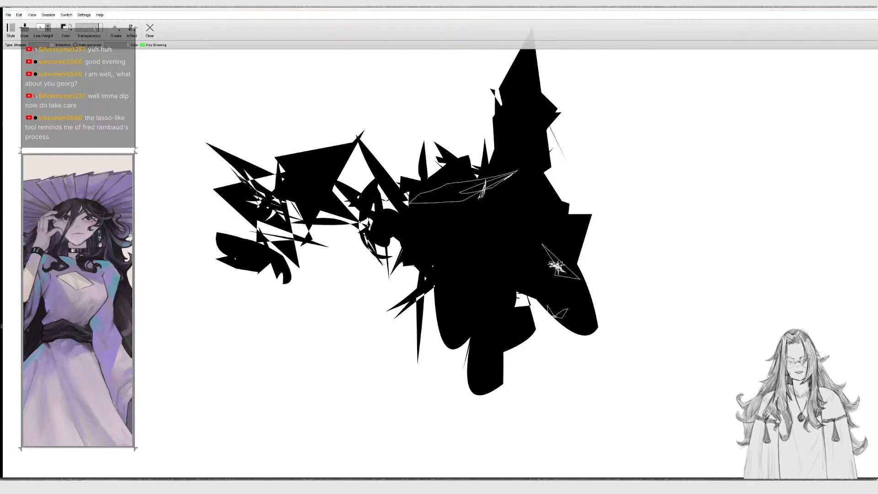
left_click(94, 29)
left_click(11, 28)
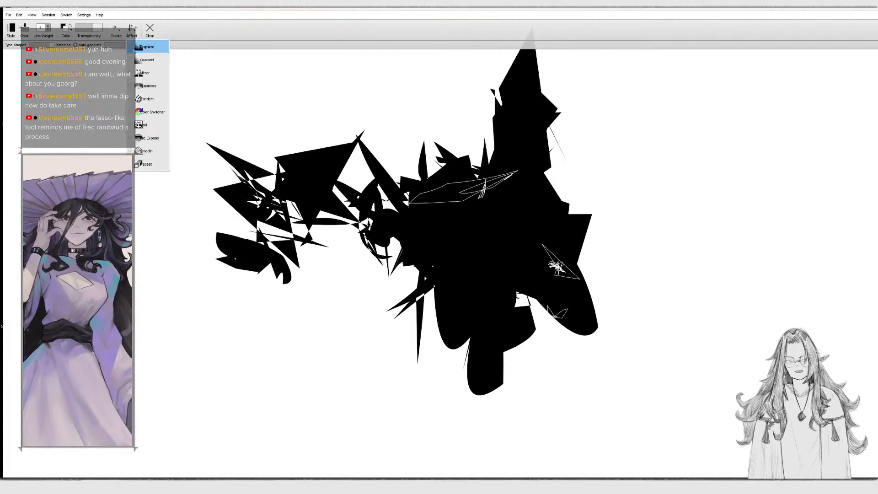
left_click(132, 28)
left_click(115, 30)
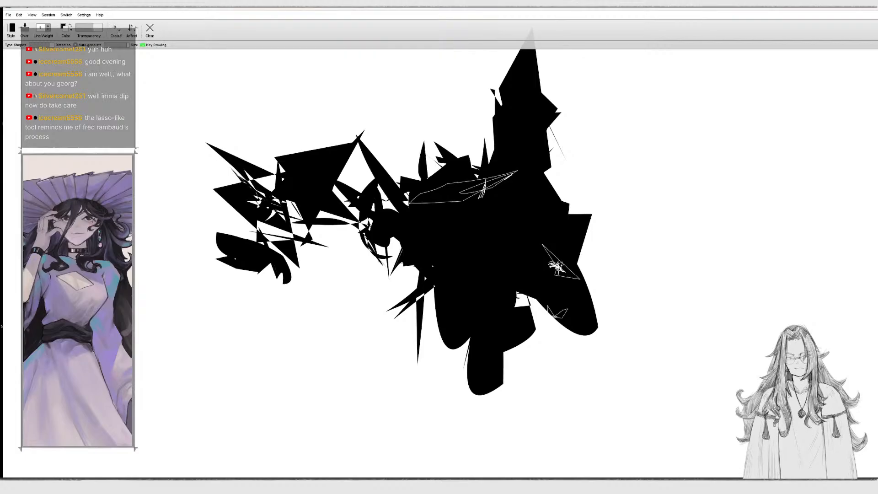
left_click(118, 32)
left_click(126, 45)
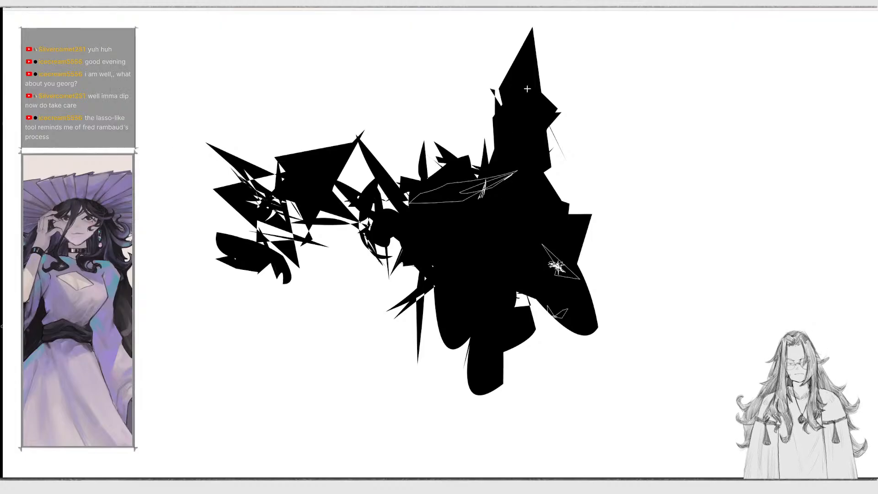
Draw a grey sliver and a hand-like grey shape on the body, and paint over the white line cluster in black.
mouse_move(551, 112)
left_mouse_down()
mouse_move(536, 106)
mouse_move(552, 112)
left_mouse_up()
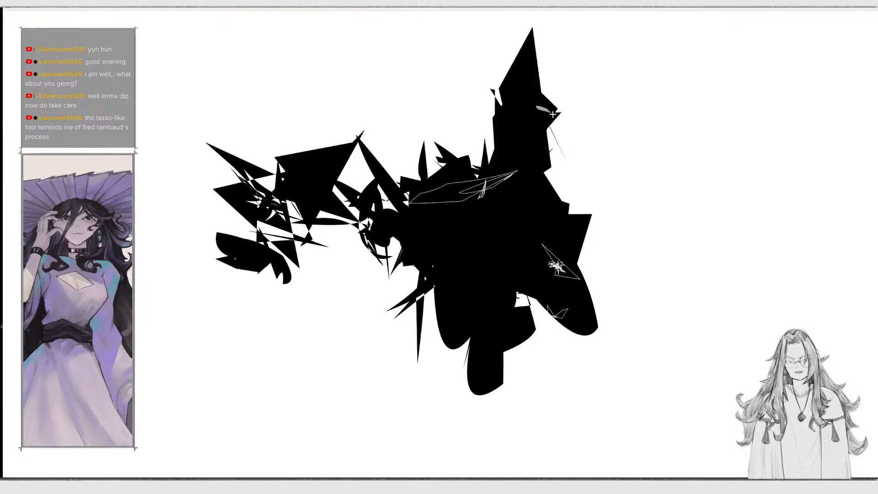
key("ctrl+z")
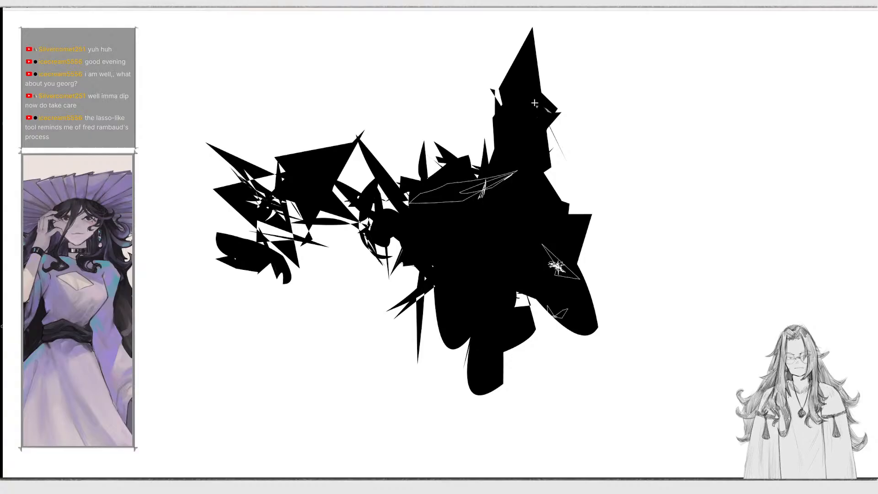
left_click_drag(525, 179, 542, 175)
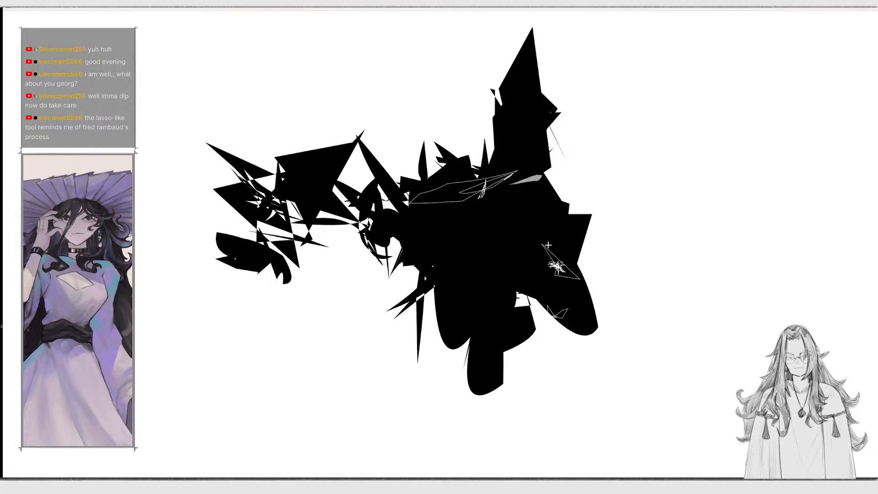
mouse_move(539, 258)
left_mouse_down()
mouse_move(569, 254)
mouse_move(544, 236)
left_mouse_up()
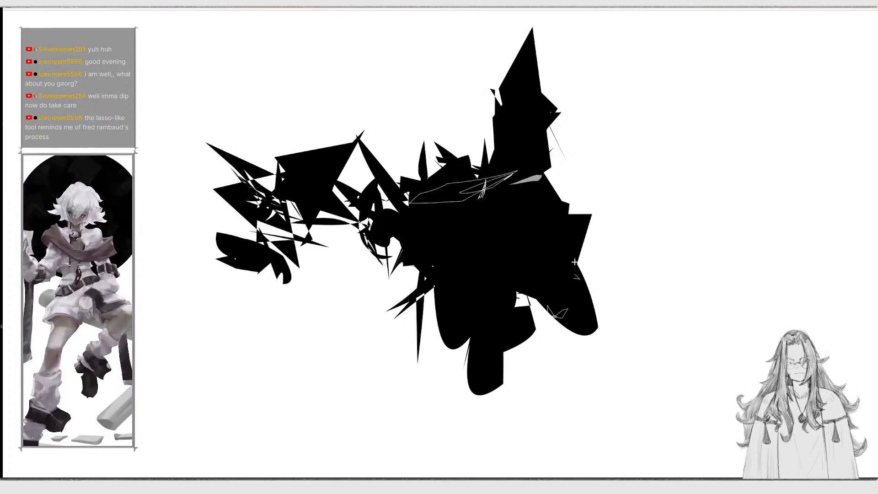
mouse_move(524, 242)
left_mouse_down()
mouse_move(534, 237)
mouse_move(514, 221)
mouse_move(498, 226)
mouse_move(536, 240)
mouse_move(487, 221)
mouse_move(518, 221)
mouse_move(508, 211)
mouse_move(524, 220)
mouse_move(524, 209)
mouse_move(502, 235)
left_mouse_up()
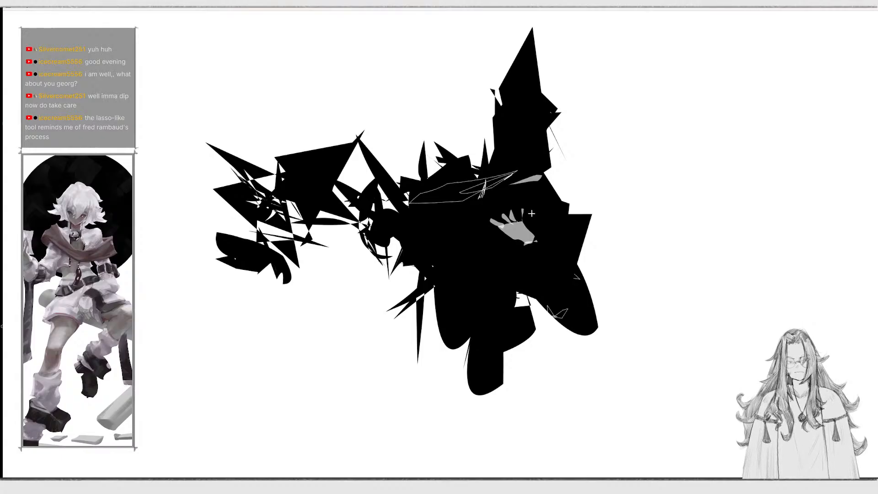
Extend the grey hand with thin fingers, a wrist, a forearm and an elbow piece, and add a pale translucent shape beneath the elbow.
mouse_move(539, 227)
left_mouse_down()
mouse_move(497, 214)
mouse_move(512, 210)
left_mouse_up()
mouse_move(519, 251)
left_mouse_down()
mouse_move(532, 245)
mouse_move(551, 279)
mouse_move(572, 289)
mouse_move(580, 280)
mouse_move(530, 245)
mouse_move(527, 258)
left_mouse_up()
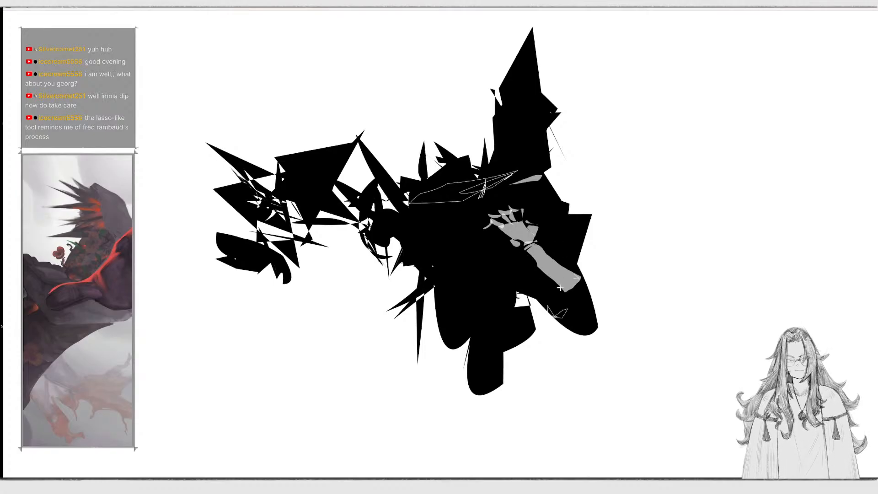
mouse_move(560, 288)
left_mouse_down()
mouse_move(577, 313)
mouse_move(583, 282)
left_mouse_up()
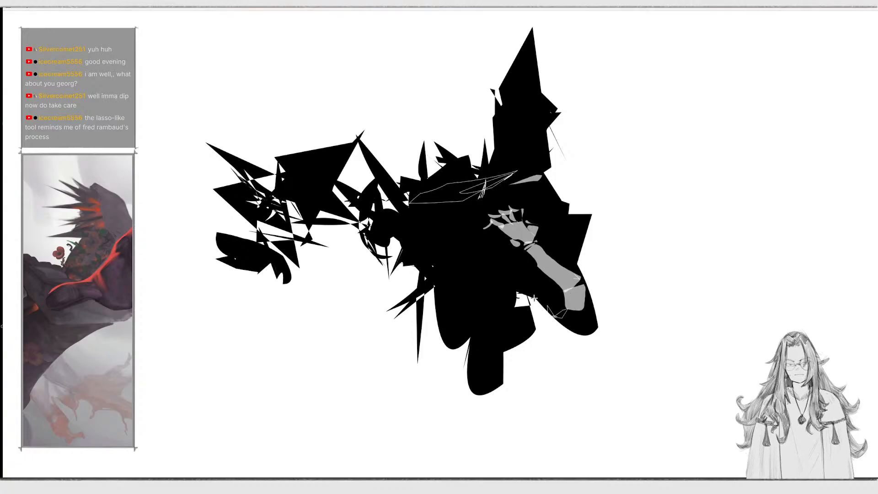
mouse_move(539, 301)
left_mouse_down()
mouse_move(579, 334)
mouse_move(551, 314)
left_mouse_up()
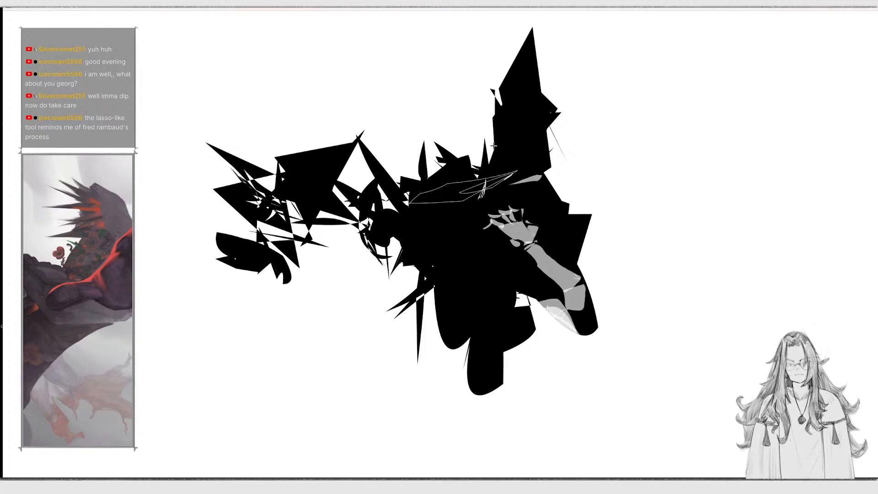
Draw a wide black hat brim with pointed ends across the base of the peak, with grey facial marks beneath it.
mouse_move(491, 146)
left_mouse_down()
mouse_move(555, 143)
mouse_move(486, 151)
mouse_move(507, 120)
left_mouse_up()
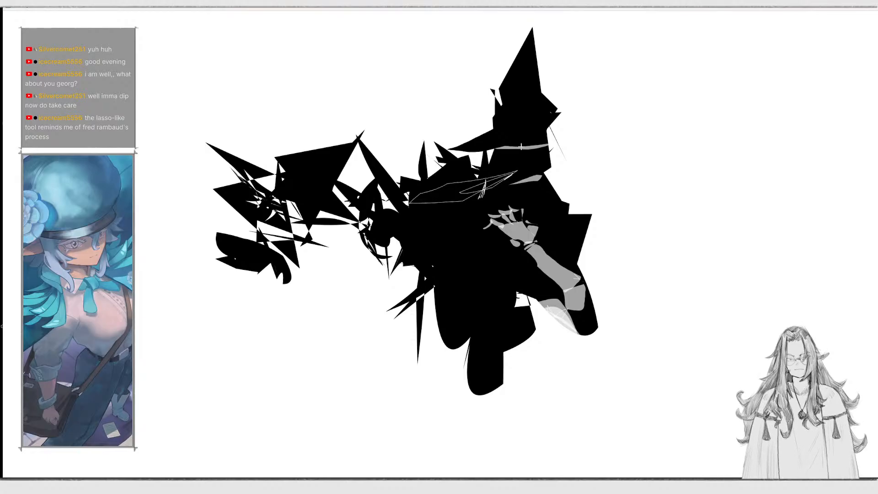
left_click_drag(492, 147, 520, 135)
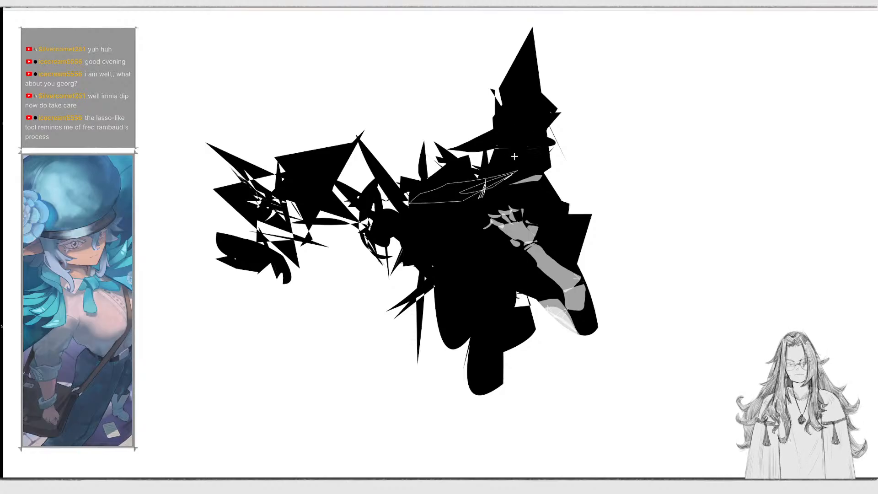
mouse_move(503, 168)
left_mouse_down()
mouse_move(509, 163)
mouse_move(508, 172)
mouse_move(490, 172)
left_mouse_up()
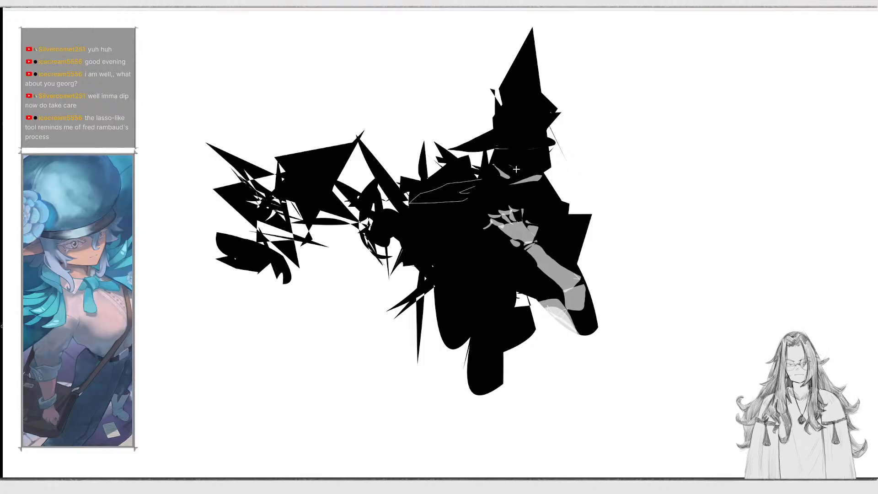
mouse_move(567, 145)
left_mouse_down()
mouse_move(536, 131)
mouse_move(548, 127)
left_mouse_up()
Give the hat a curled black tip and trim both sides of its crown with pale shapes into a tapered cone.
mouse_move(507, 42)
left_mouse_down()
mouse_move(564, 106)
mouse_move(516, 25)
mouse_move(512, 35)
left_mouse_up()
mouse_move(524, 65)
left_mouse_down()
mouse_move(483, 35)
mouse_move(505, 87)
left_mouse_up()
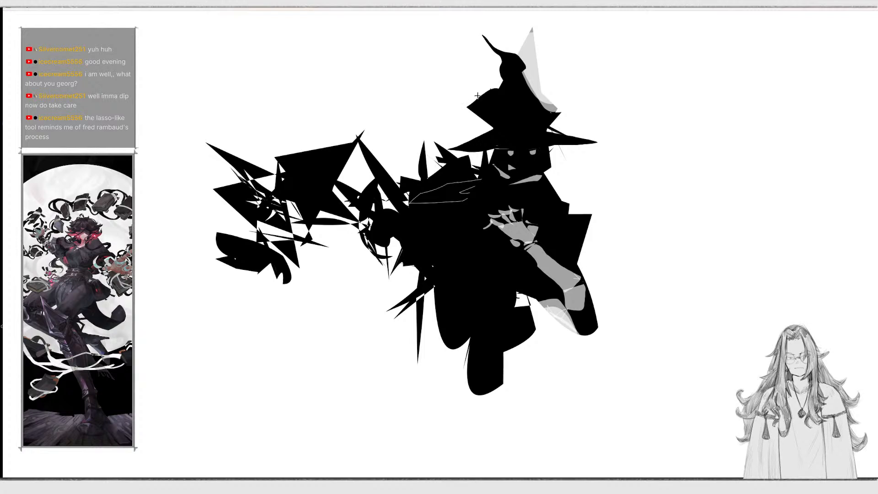
mouse_move(465, 109)
left_mouse_down()
mouse_move(506, 97)
mouse_move(498, 82)
left_mouse_up()
left_click_drag(465, 126, 489, 72)
mouse_move(464, 108)
left_mouse_down()
mouse_move(493, 103)
mouse_move(490, 131)
mouse_move(473, 133)
left_mouse_up()
Draw a grey lapel sliver and a curved grey sleeve on the body, and extend a tapered black forearm diagonally below them.
mouse_move(465, 239)
left_mouse_down()
mouse_move(486, 176)
mouse_move(436, 239)
left_mouse_up()
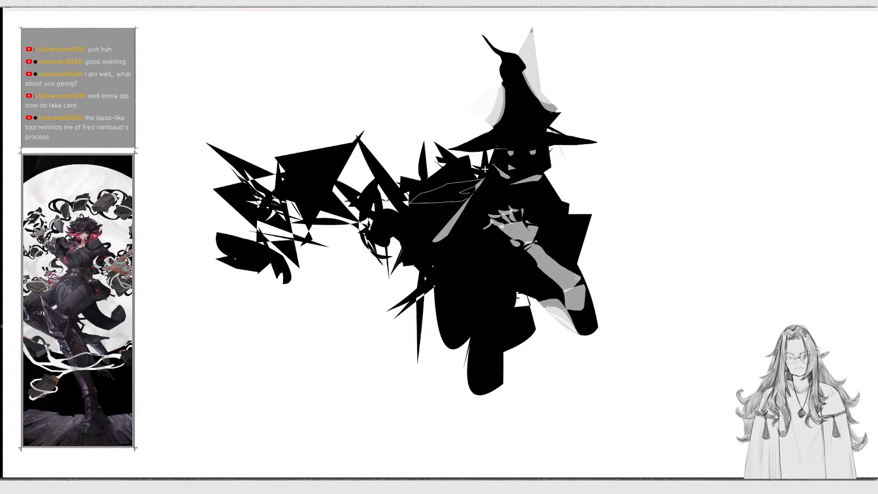
mouse_move(431, 190)
left_mouse_down()
mouse_move(476, 187)
mouse_move(440, 172)
mouse_move(485, 159)
mouse_move(438, 196)
mouse_move(408, 197)
mouse_move(442, 178)
mouse_move(417, 276)
left_mouse_up()
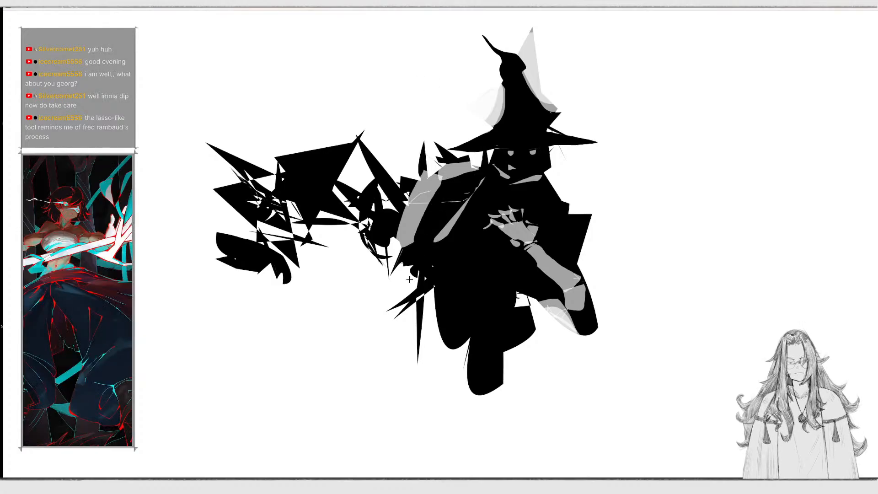
mouse_move(392, 310)
left_mouse_down()
mouse_move(432, 305)
mouse_move(415, 271)
mouse_move(449, 316)
mouse_move(368, 343)
mouse_move(425, 306)
left_mouse_up()
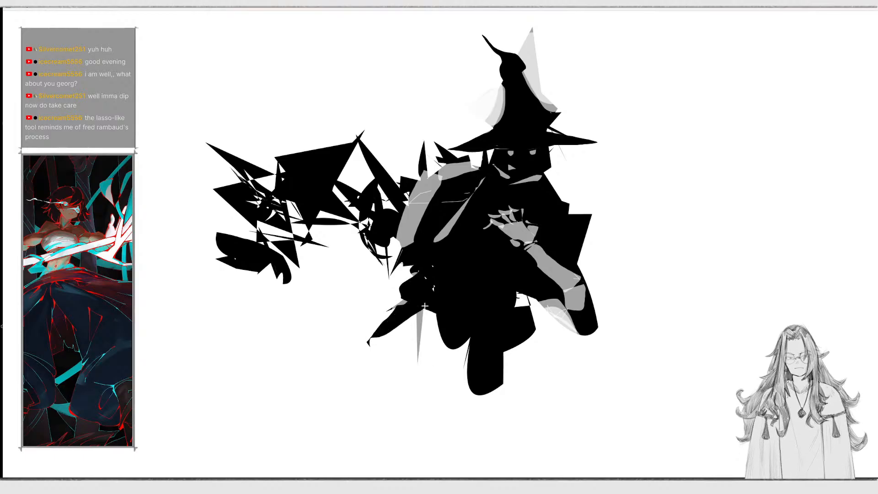
Draw a black clawed hand at the end of the lowered forearm, with curved black arcs and a rounded black mass around the arm.
mouse_move(370, 339)
left_mouse_down()
mouse_move(348, 356)
mouse_move(379, 363)
mouse_move(369, 351)
mouse_move(342, 371)
mouse_move(346, 357)
mouse_move(351, 383)
mouse_move(364, 374)
mouse_move(355, 362)
mouse_move(326, 380)
mouse_move(342, 376)
left_mouse_up()
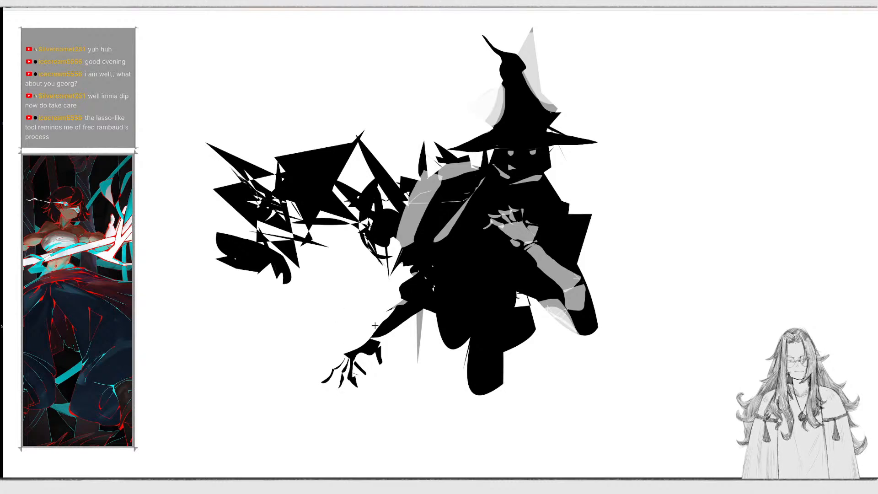
mouse_move(361, 372)
left_mouse_down()
mouse_move(328, 334)
mouse_move(361, 379)
left_mouse_up()
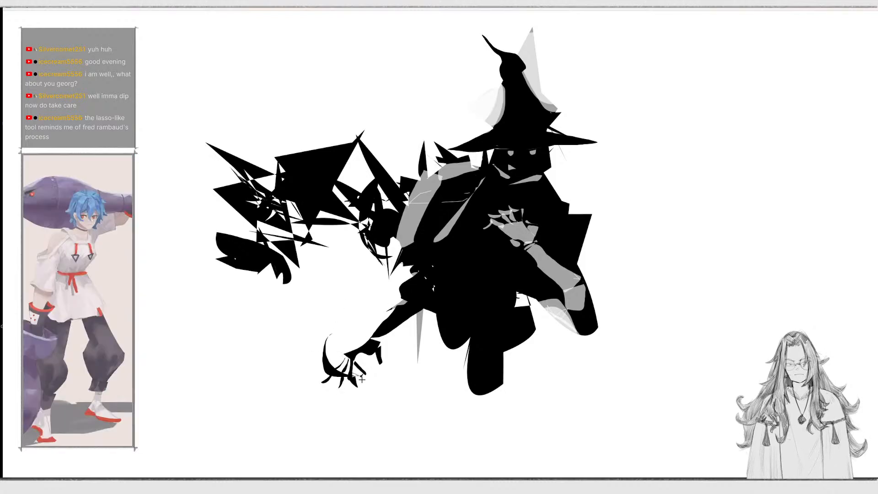
mouse_move(329, 349)
left_mouse_down()
mouse_move(336, 322)
mouse_move(349, 326)
mouse_move(362, 293)
mouse_move(404, 290)
mouse_move(422, 307)
mouse_move(431, 366)
mouse_move(426, 353)
mouse_move(414, 375)
left_mouse_up()
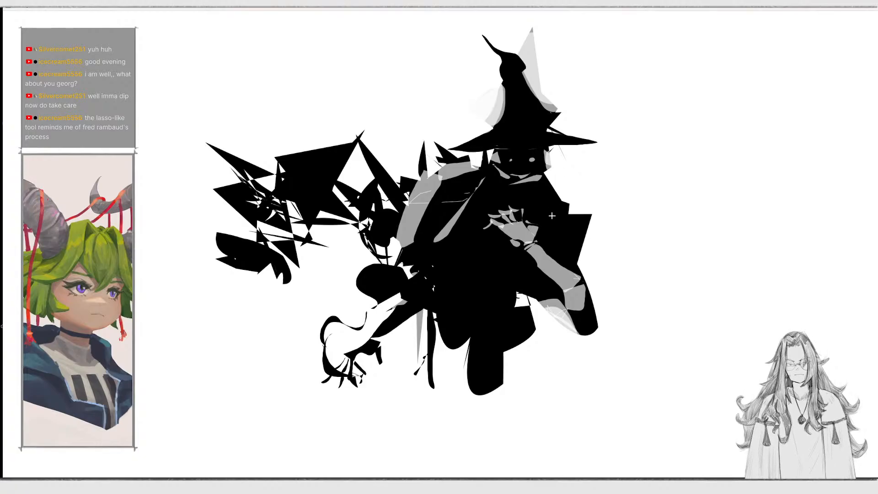
Add small grey shoulder accents, cover the pale shape below the elbow in black, and paint a soft white orb beside the face.
left_click_drag(567, 211, 568, 214)
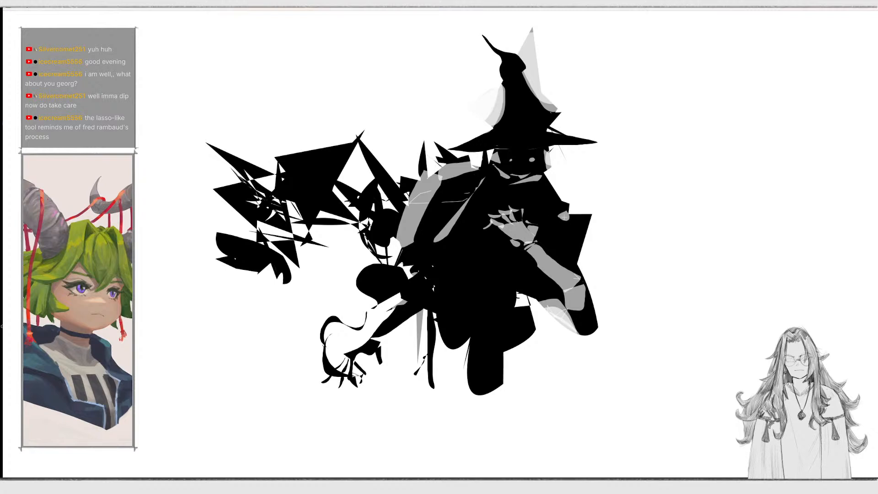
mouse_move(554, 300)
left_mouse_down()
mouse_move(567, 328)
mouse_move(530, 290)
mouse_move(506, 309)
left_mouse_up()
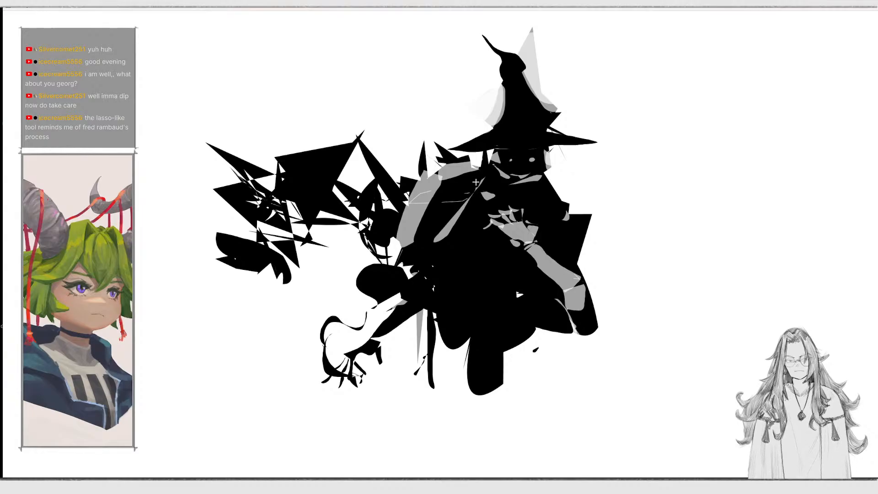
mouse_move(489, 162)
left_mouse_down()
mouse_move(465, 206)
mouse_move(428, 165)
mouse_move(426, 145)
mouse_move(474, 161)
mouse_move(450, 202)
mouse_move(434, 176)
mouse_move(476, 167)
left_mouse_up()
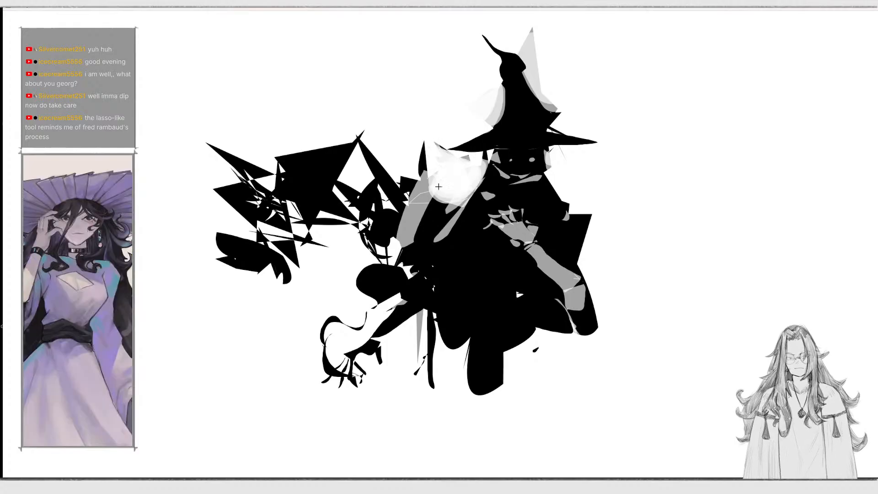
Scatter black accents around the figure: a shard above the orb, an arc around the clawed hand, a small fleck and a thin lower spike.
left_click_drag(425, 124, 434, 133)
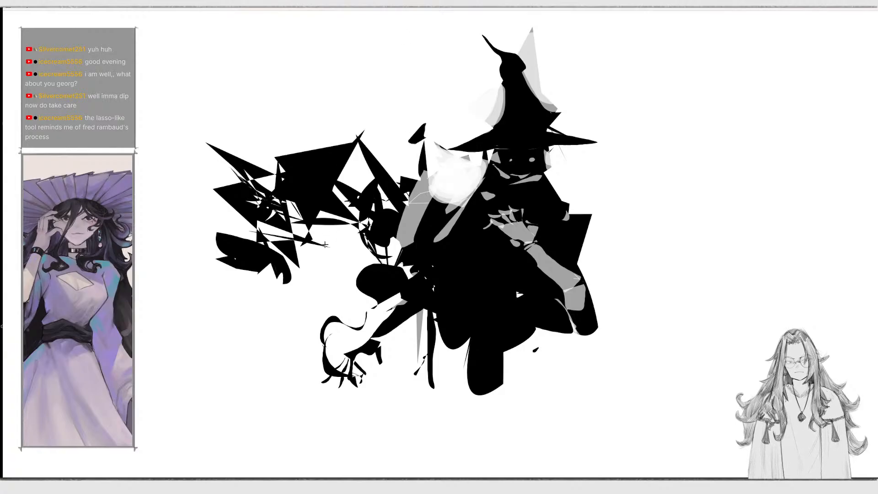
mouse_move(323, 369)
left_mouse_down()
mouse_move(319, 330)
mouse_move(325, 370)
mouse_move(362, 385)
left_mouse_up()
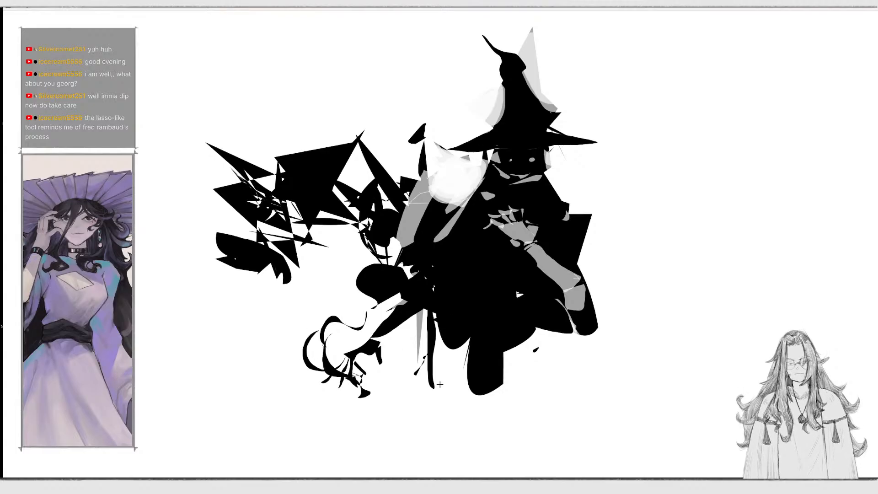
left_click_drag(437, 408, 448, 413)
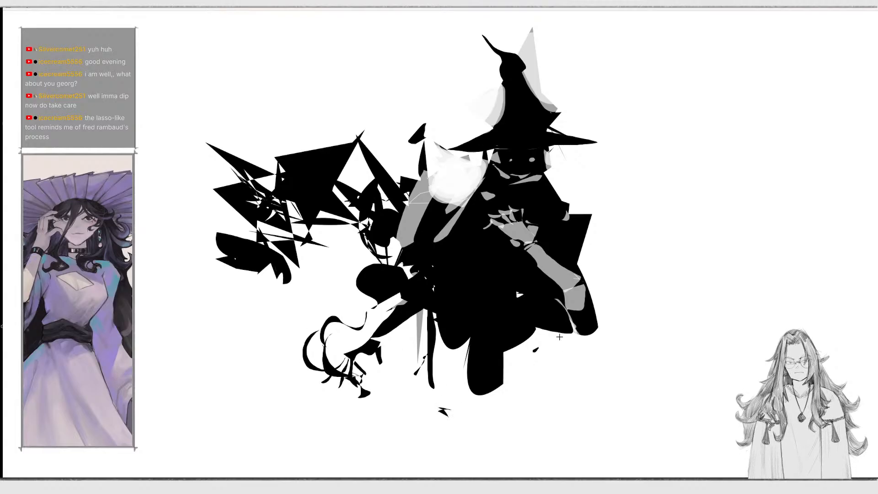
mouse_move(564, 329)
left_mouse_down()
mouse_move(571, 390)
mouse_move(576, 328)
left_mouse_up()
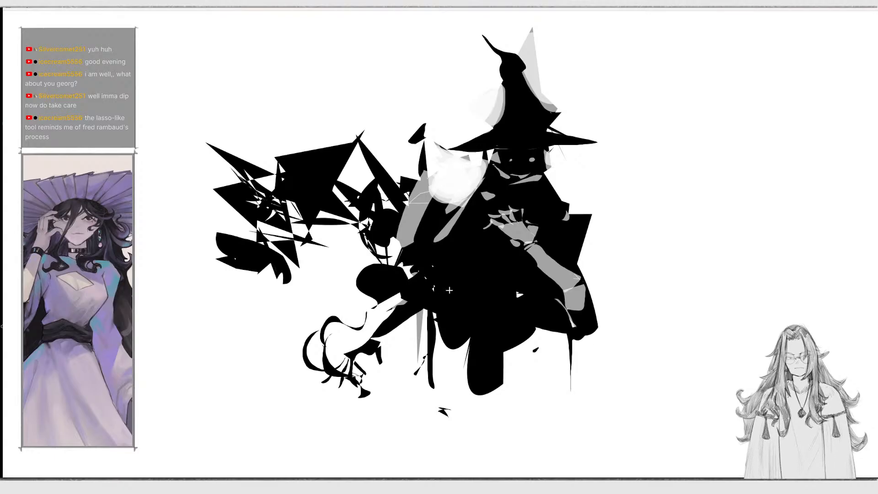
Draw grey angular collar pieces below the chin and a grey highlight along the lowered forearm and clawed hand.
mouse_move(449, 290)
left_mouse_down()
mouse_move(498, 236)
mouse_move(453, 288)
mouse_move(504, 268)
mouse_move(476, 238)
left_mouse_up()
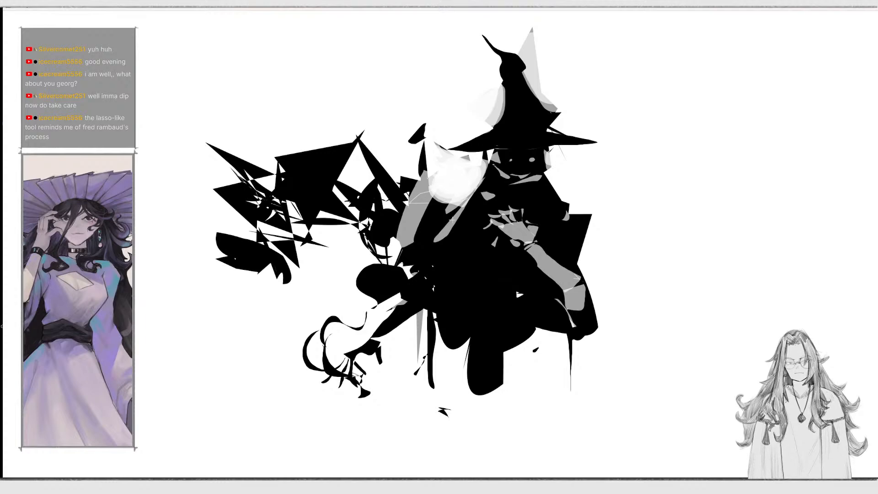
mouse_move(490, 192)
left_mouse_down()
mouse_move(489, 176)
mouse_move(479, 192)
left_mouse_up()
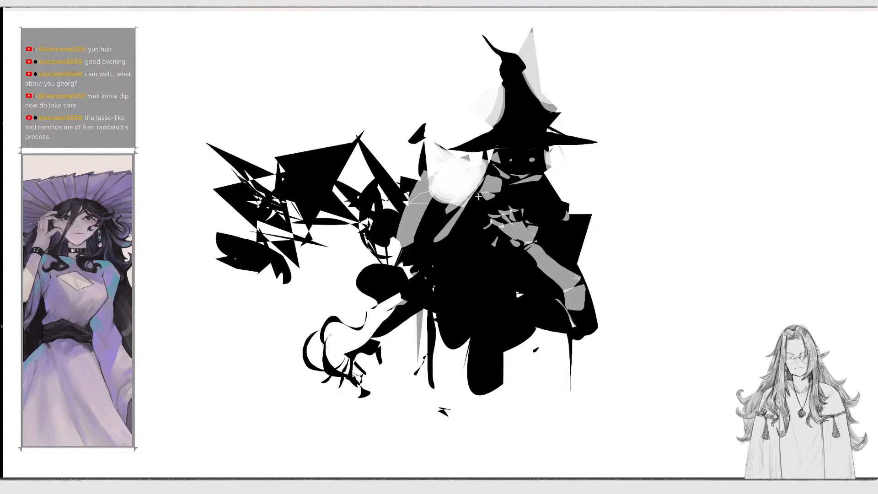
mouse_move(536, 190)
left_mouse_down()
mouse_move(567, 215)
mouse_move(548, 190)
left_mouse_up()
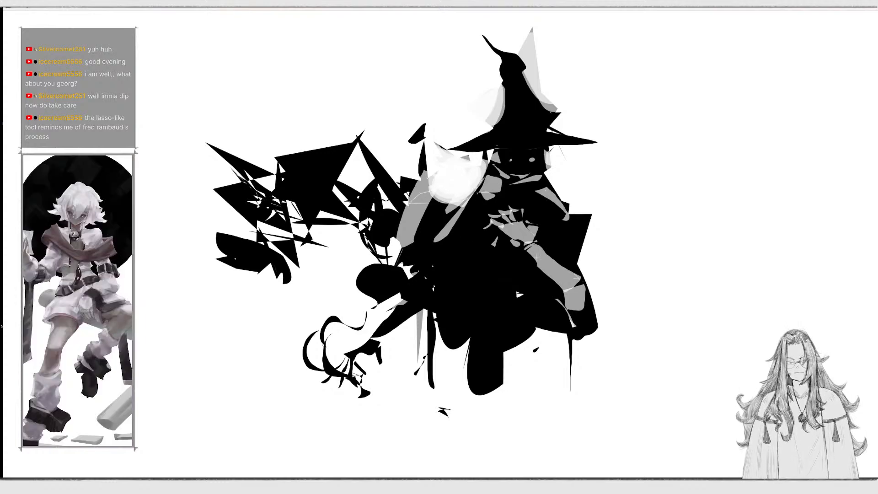
mouse_move(405, 301)
left_mouse_down()
mouse_move(384, 337)
mouse_move(356, 353)
left_mouse_up()
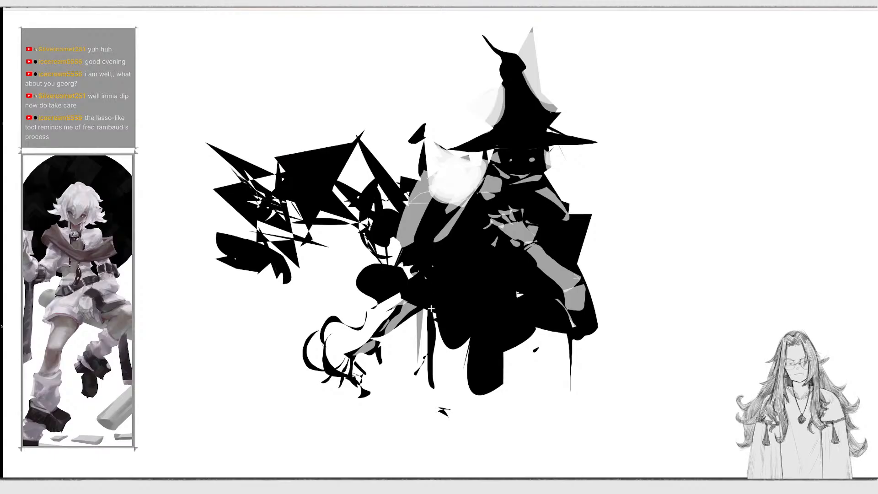
Extend the robe downward in black with a ragged hem, add a grey pendant shape by the hand, and carve the skirt's edge with pale grey.
mouse_move(432, 309)
left_mouse_down()
mouse_move(434, 333)
mouse_move(512, 452)
mouse_move(510, 358)
left_mouse_up()
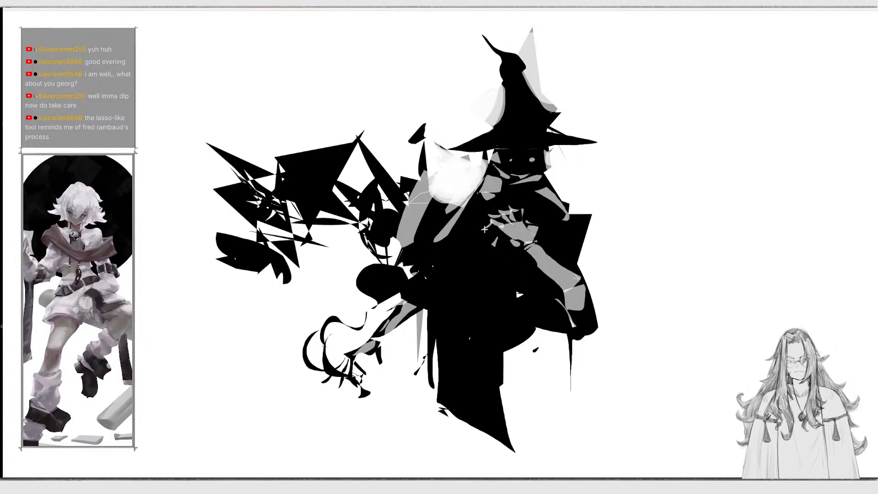
mouse_move(483, 231)
left_mouse_down()
mouse_move(489, 262)
mouse_move(491, 234)
left_mouse_up()
mouse_move(531, 349)
left_mouse_down()
mouse_move(593, 426)
mouse_move(512, 321)
left_mouse_up()
mouse_move(489, 418)
left_mouse_down()
mouse_move(465, 454)
mouse_move(426, 407)
left_mouse_up()
mouse_move(580, 340)
left_mouse_down()
mouse_move(571, 374)
mouse_move(607, 348)
mouse_move(608, 448)
mouse_move(610, 341)
left_mouse_up()
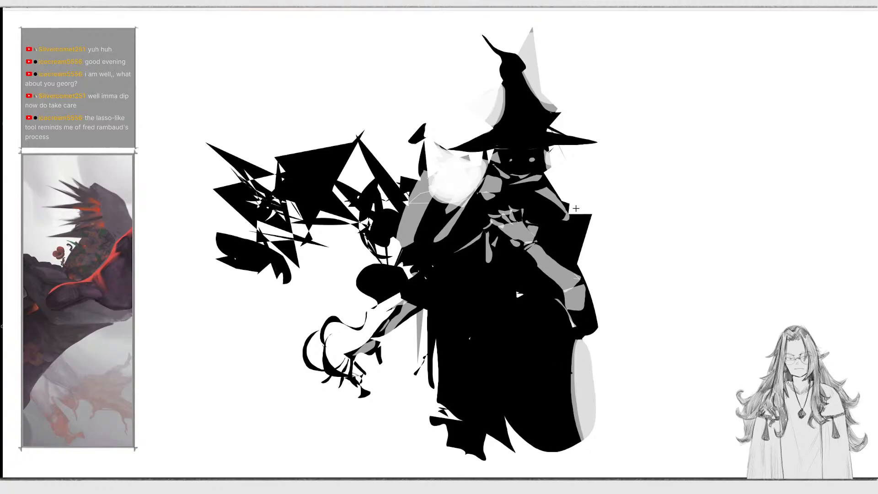
Draw black wing-like pointed collar shapes flaring out from both shoulders.
mouse_move(553, 186)
left_mouse_down()
mouse_move(571, 173)
mouse_move(595, 177)
mouse_move(569, 210)
mouse_move(546, 201)
left_mouse_up()
mouse_move(483, 181)
left_mouse_down()
mouse_move(443, 182)
mouse_move(457, 216)
mouse_move(481, 170)
mouse_move(455, 181)
mouse_move(465, 210)
mouse_move(478, 197)
left_mouse_up()
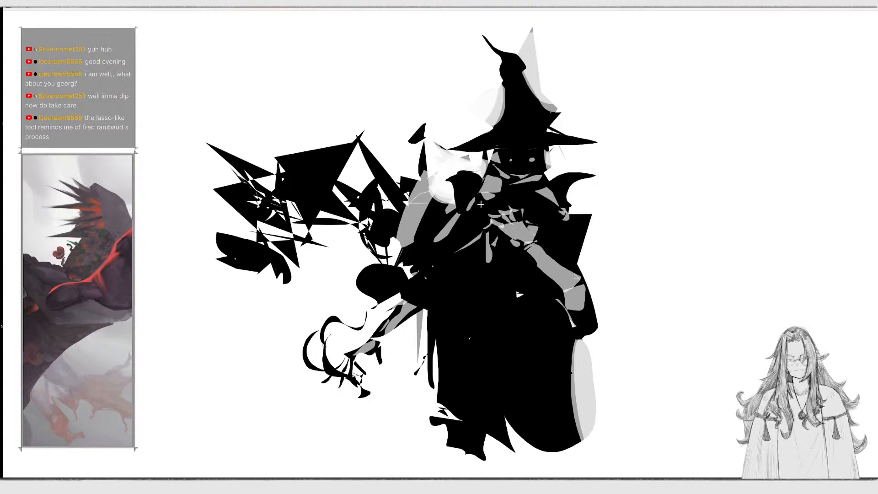
left_click_drag(446, 178, 486, 182)
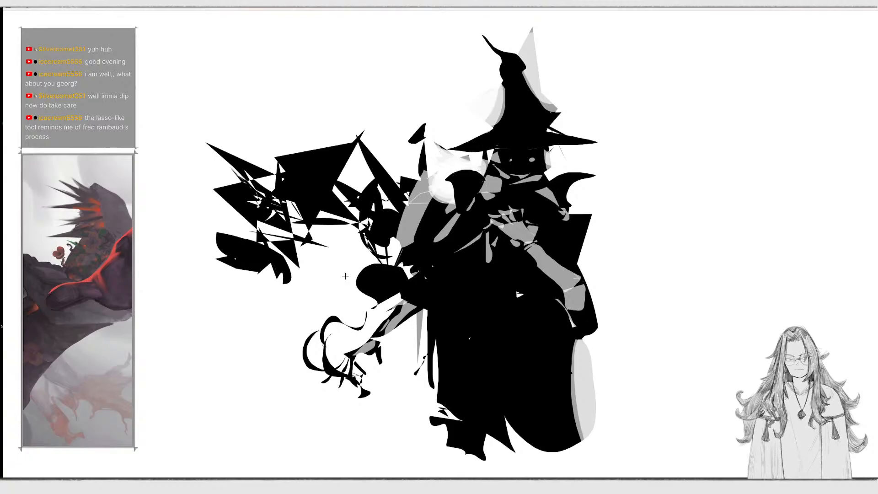
White out the jagged black and gray shapes beside the witch, clearing everything between the outstretched arm and the hat.
mouse_move(365, 229)
left_mouse_down()
mouse_move(359, 205)
mouse_move(353, 247)
left_mouse_up()
mouse_move(329, 81)
left_mouse_down()
mouse_move(278, 88)
mouse_move(201, 145)
mouse_move(180, 221)
left_mouse_up()
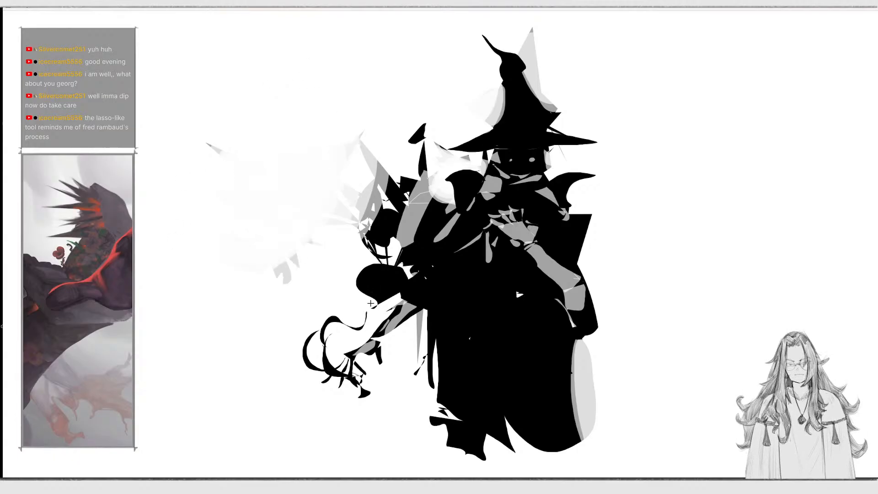
mouse_move(370, 303)
left_mouse_down()
mouse_move(404, 289)
mouse_move(471, 192)
mouse_move(357, 101)
mouse_move(273, 232)
left_mouse_up()
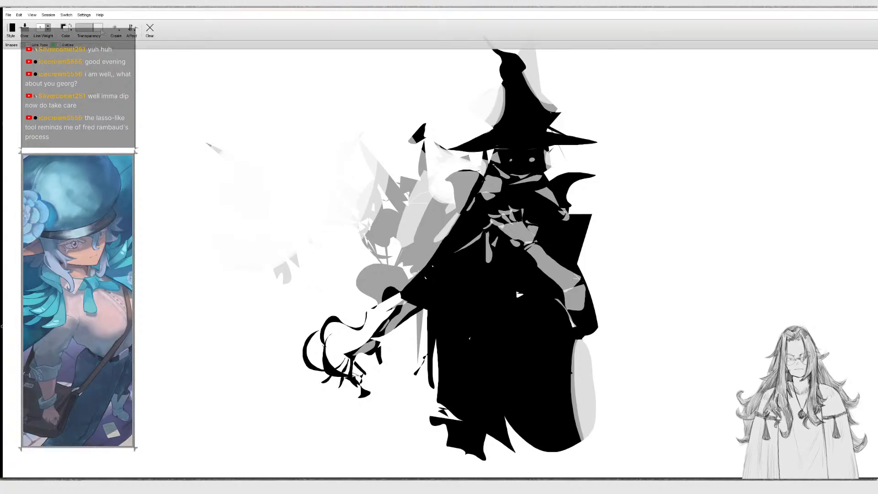
mouse_move(360, 294)
left_mouse_down()
mouse_move(413, 285)
mouse_move(365, 296)
mouse_move(430, 265)
mouse_move(481, 164)
mouse_move(347, 128)
mouse_move(247, 147)
mouse_move(207, 198)
mouse_move(199, 289)
left_mouse_up()
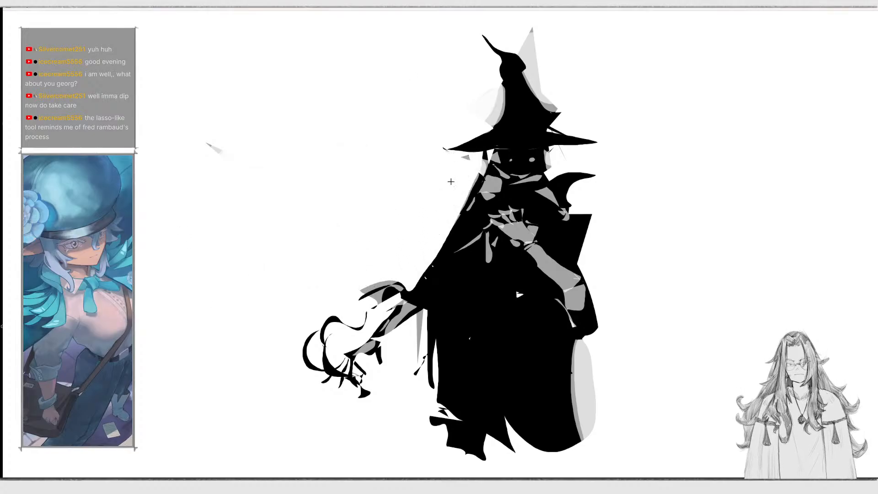
Hang small black tassels under both ends of the hat brim and clean up the silhouette at the hat tip and robe hem.
mouse_move(488, 155)
left_mouse_down()
mouse_move(485, 175)
mouse_move(452, 156)
mouse_move(478, 148)
left_mouse_up()
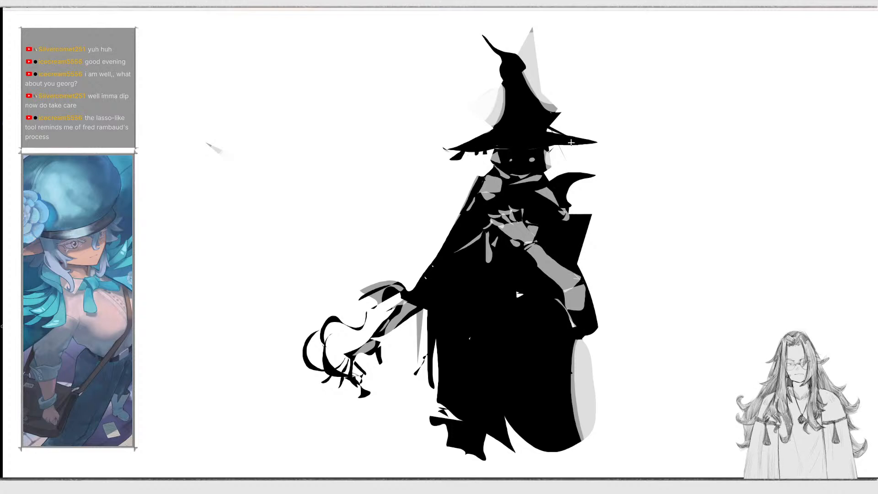
mouse_move(589, 146)
left_mouse_down()
mouse_move(588, 157)
mouse_move(591, 147)
left_mouse_up()
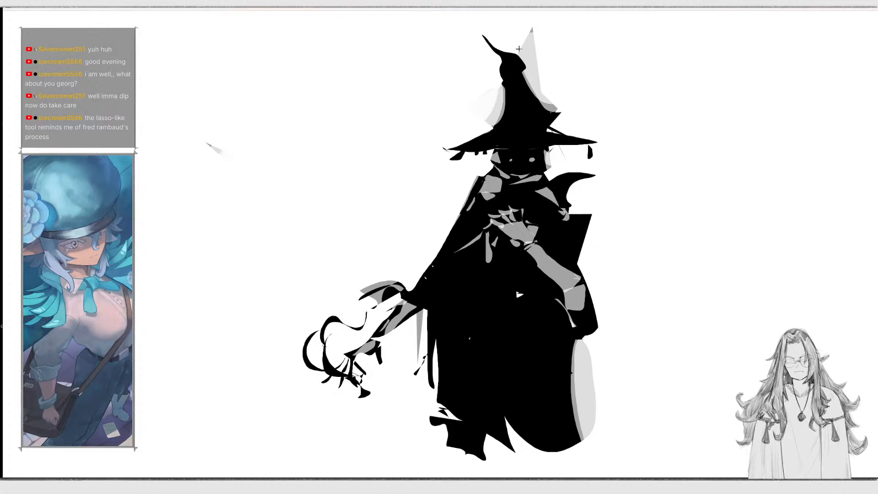
left_click_drag(519, 49, 522, 50)
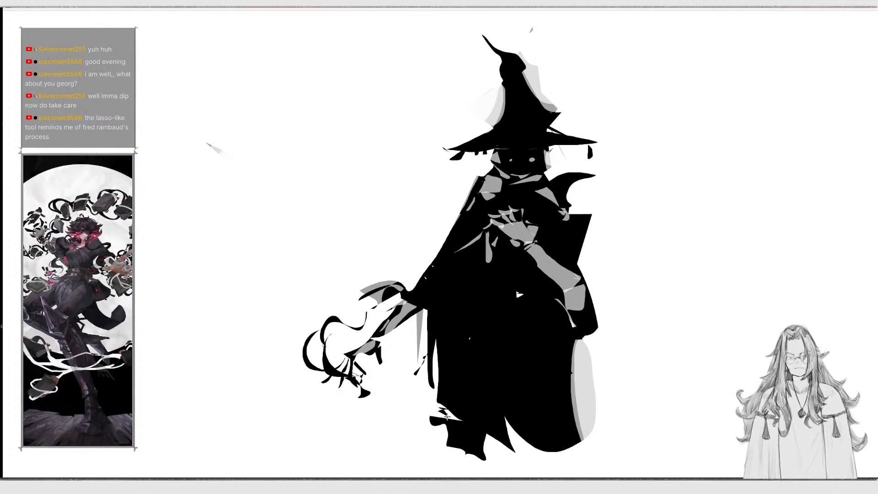
left_click_drag(446, 416, 480, 437)
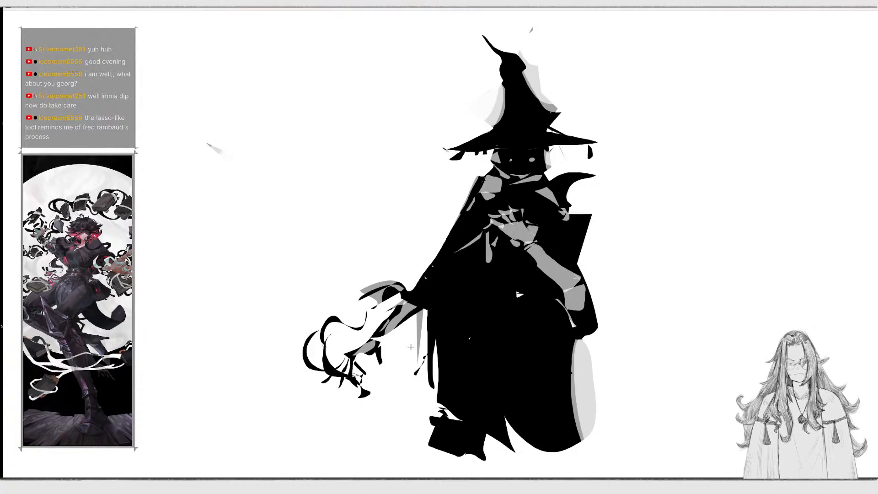
Erase the gray strip under the outstretched sleeve and draw a thin black strand hanging from the forearm.
mouse_move(411, 347)
left_mouse_down()
mouse_move(425, 316)
mouse_move(407, 327)
mouse_move(402, 349)
mouse_move(399, 307)
left_mouse_up()
mouse_move(402, 357)
left_mouse_down()
mouse_move(405, 390)
mouse_move(405, 355)
mouse_move(396, 352)
left_mouse_up()
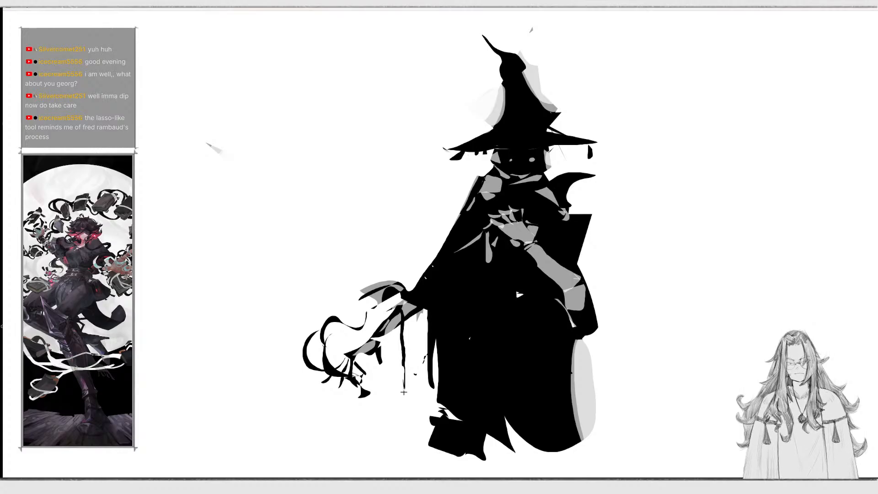
mouse_move(403, 392)
left_mouse_down()
mouse_move(407, 423)
mouse_move(404, 400)
left_mouse_up()
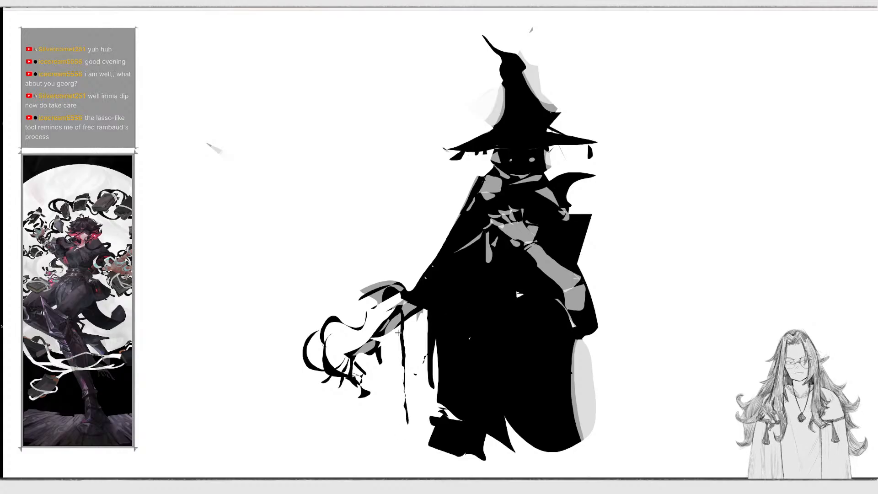
key("ctrl+z")
key("ctrl+z")
mouse_move(396, 337)
left_mouse_down()
mouse_move(397, 389)
mouse_move(397, 330)
left_mouse_up()
left_click_drag(392, 394, 396, 380)
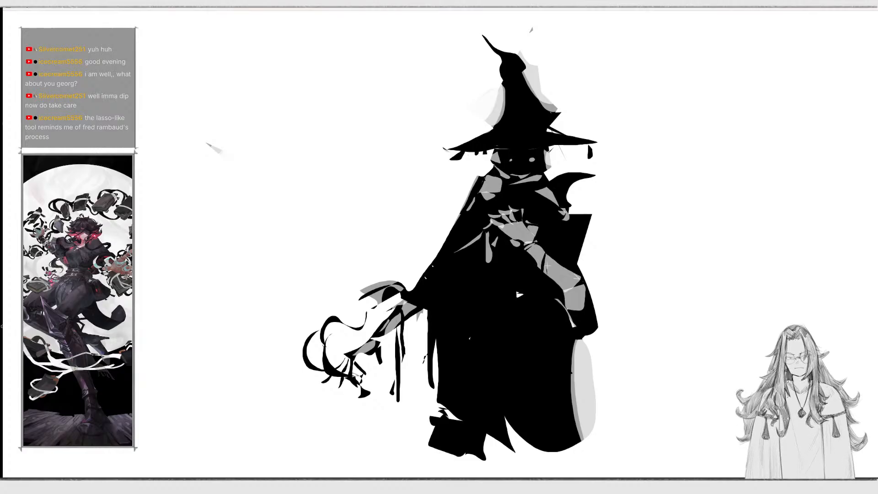
Add a thin gray strand and black wrap lines to the raised forearm, and black out the gray slivers beside the hand.
mouse_move(88, 27)
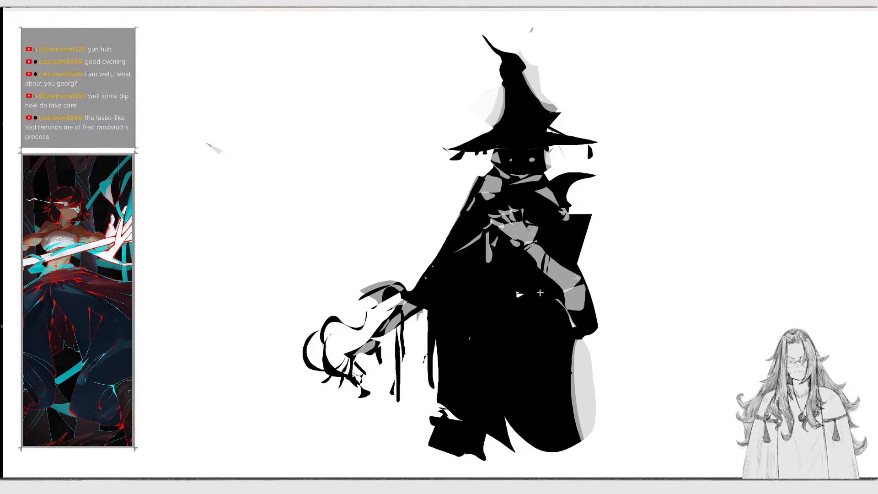
mouse_move(540, 280)
left_mouse_down()
mouse_move(543, 347)
mouse_move(542, 274)
left_mouse_up()
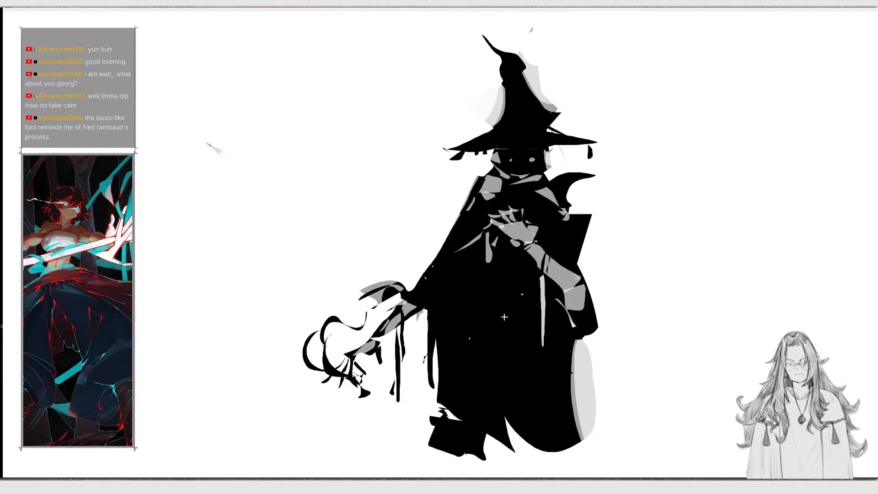
mouse_move(543, 347)
left_mouse_down()
mouse_move(543, 275)
mouse_move(550, 287)
left_mouse_up()
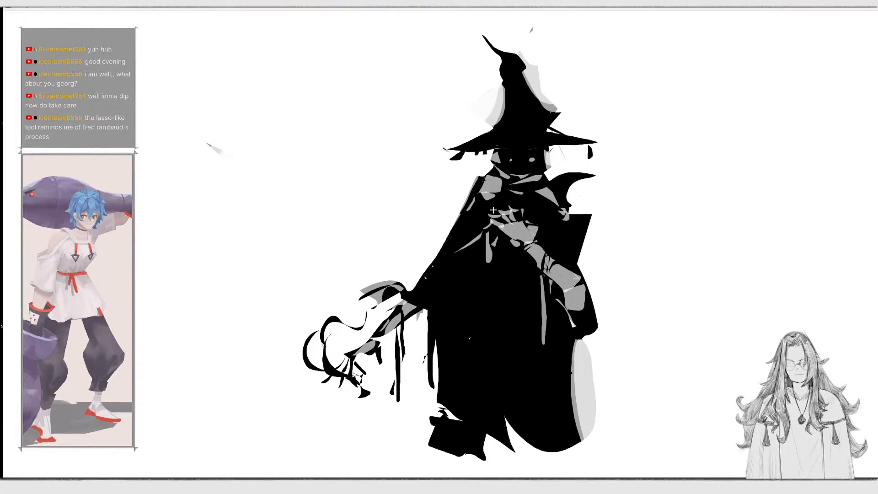
mouse_move(477, 233)
left_mouse_down()
mouse_move(489, 262)
mouse_move(484, 233)
left_mouse_up()
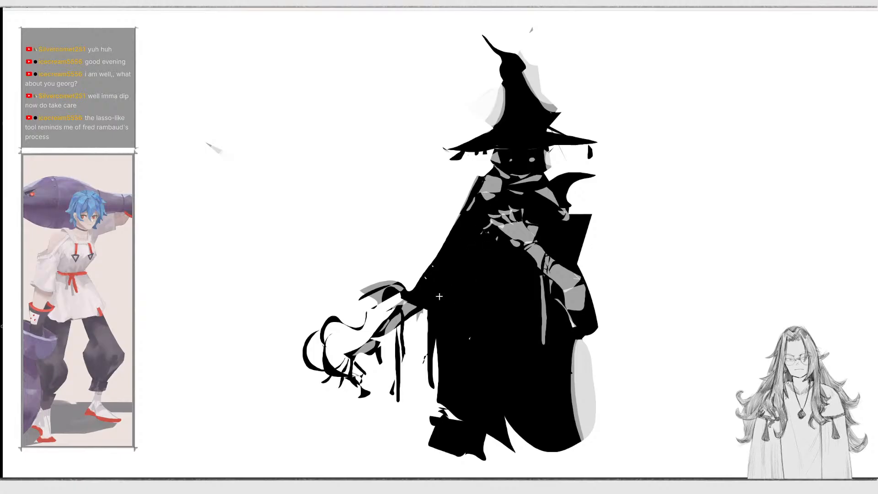
Reshape the lower robe into a flared black skirt reaching the canvas bottom and widen the sleeve of the outstretched arm.
mouse_move(439, 293)
left_mouse_down()
mouse_move(447, 327)
mouse_move(482, 240)
mouse_move(463, 302)
left_mouse_up()
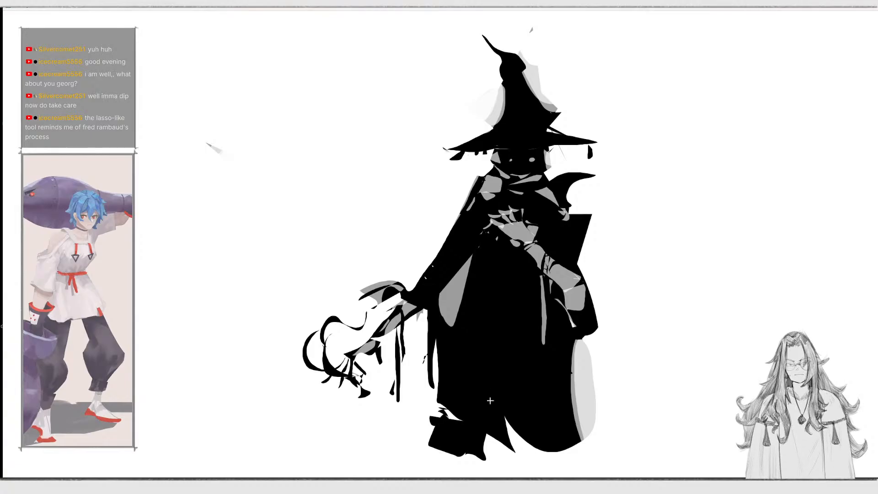
mouse_move(406, 413)
left_mouse_down()
mouse_move(445, 471)
mouse_move(416, 447)
left_mouse_up()
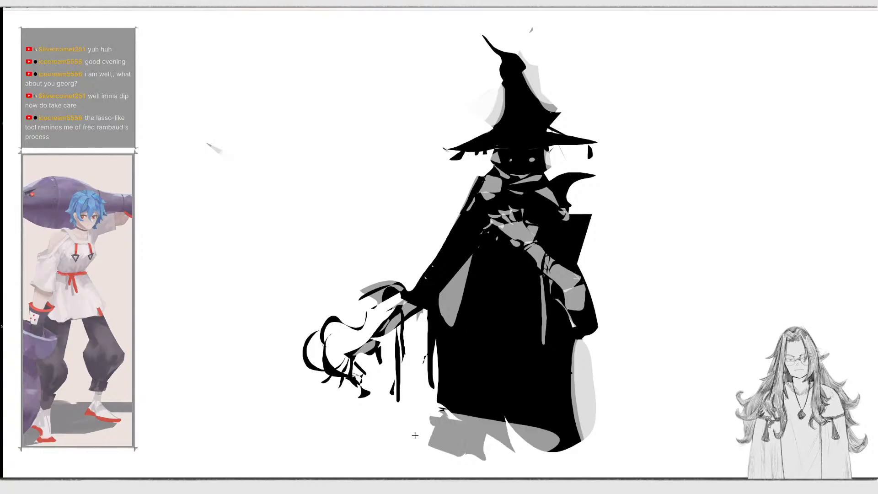
mouse_move(439, 400)
left_mouse_down()
mouse_move(471, 477)
mouse_move(528, 415)
left_mouse_up()
left_click_drag(571, 384, 489, 479)
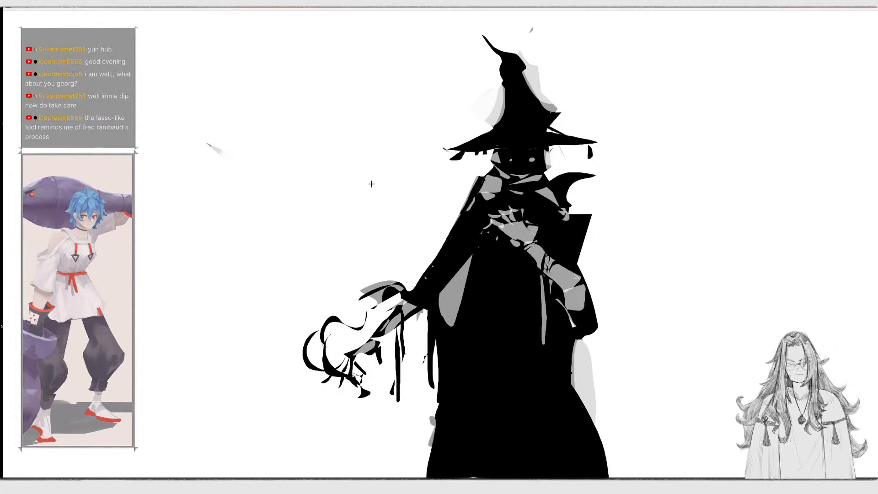
mouse_move(452, 295)
left_mouse_down()
mouse_move(432, 336)
mouse_move(488, 249)
mouse_move(450, 279)
left_mouse_up()
mouse_move(401, 310)
left_mouse_down()
mouse_move(440, 294)
mouse_move(430, 284)
left_mouse_up()
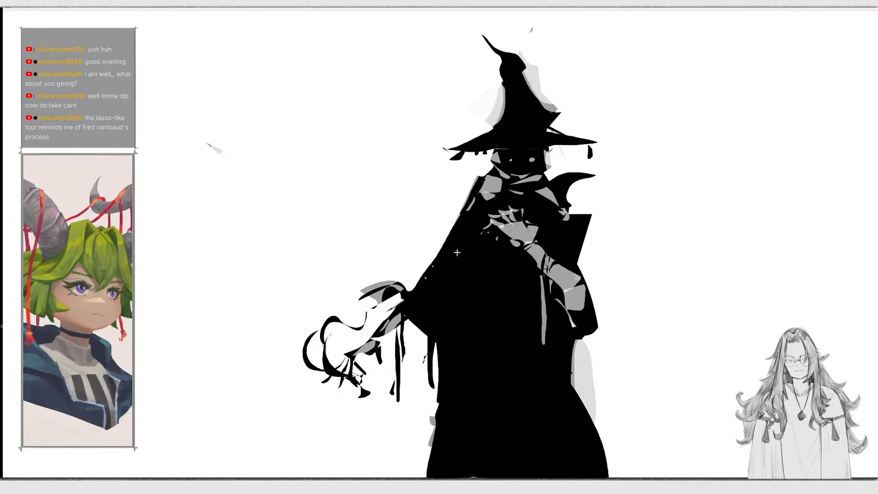
Draw a curved gray trim with an edge loop across the cape, a gray sash, a fuller sleeve and a crescent at the collar.
mouse_move(431, 266)
left_mouse_down()
mouse_move(450, 284)
mouse_move(522, 289)
mouse_move(542, 274)
mouse_move(513, 296)
mouse_move(472, 294)
mouse_move(431, 266)
mouse_move(446, 250)
left_mouse_up()
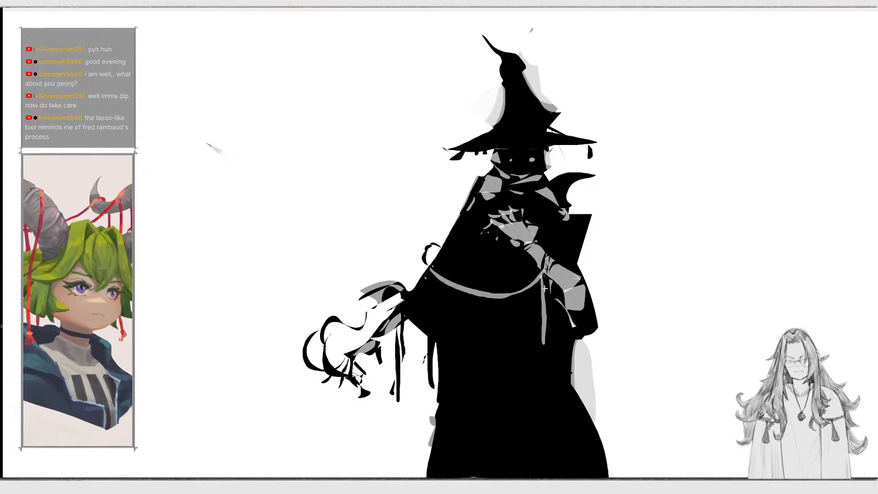
mouse_move(543, 279)
left_mouse_down()
mouse_move(547, 359)
mouse_move(547, 278)
left_mouse_up()
mouse_move(526, 316)
left_mouse_down()
mouse_move(519, 352)
mouse_move(563, 316)
mouse_move(550, 283)
mouse_move(539, 290)
mouse_move(573, 370)
mouse_move(577, 343)
left_mouse_up()
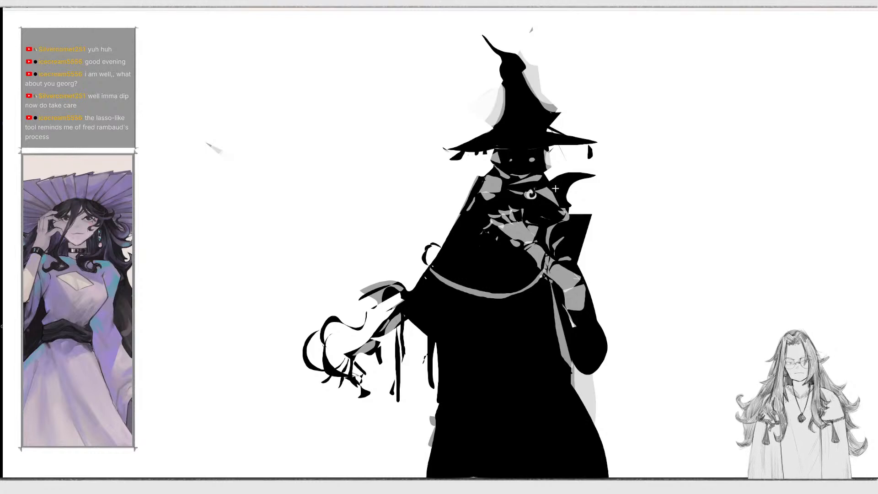
White out the curved black horn at the shoulder and draw narrow slanted gray eyes on the shadowed face.
mouse_move(546, 175)
left_mouse_down()
mouse_move(606, 180)
mouse_move(572, 206)
mouse_move(556, 180)
left_mouse_up()
mouse_move(574, 213)
left_mouse_down()
mouse_move(594, 186)
mouse_move(569, 192)
mouse_move(592, 176)
mouse_move(563, 178)
mouse_move(578, 178)
left_mouse_up()
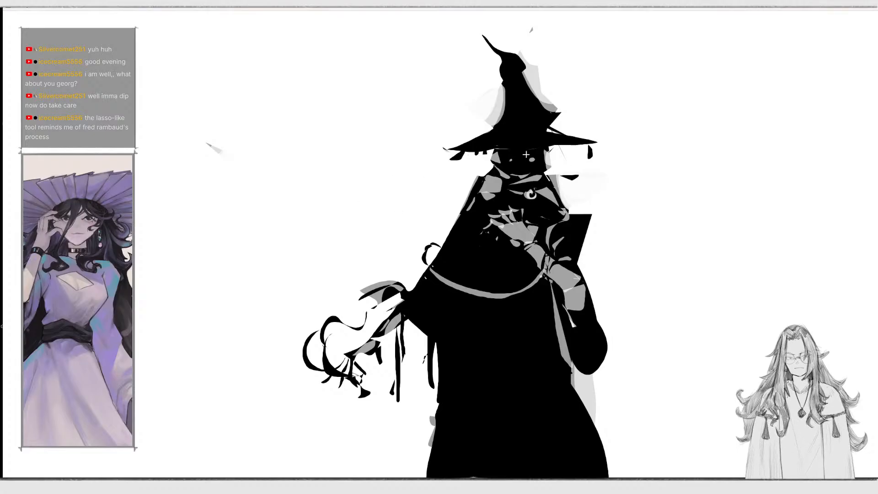
mouse_move(526, 155)
left_mouse_down()
mouse_move(534, 155)
mouse_move(505, 157)
left_mouse_up()
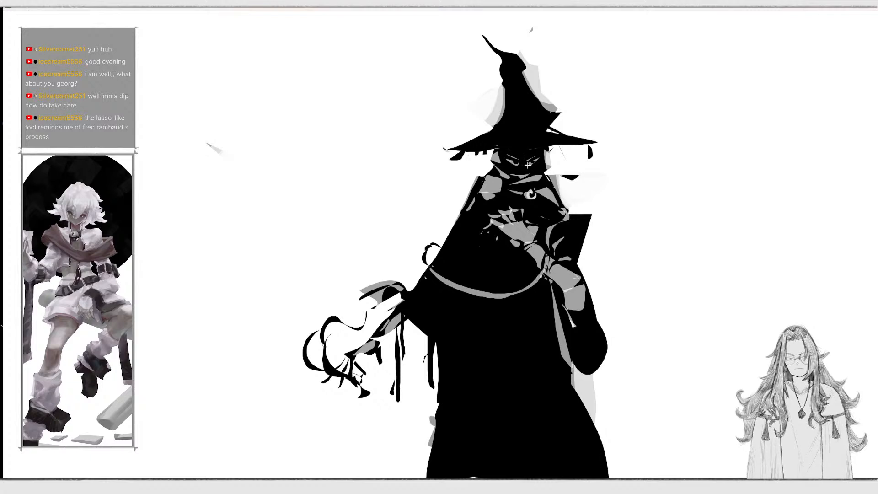
mouse_move(483, 243)
left_mouse_down()
mouse_move(466, 266)
mouse_move(481, 246)
left_mouse_up()
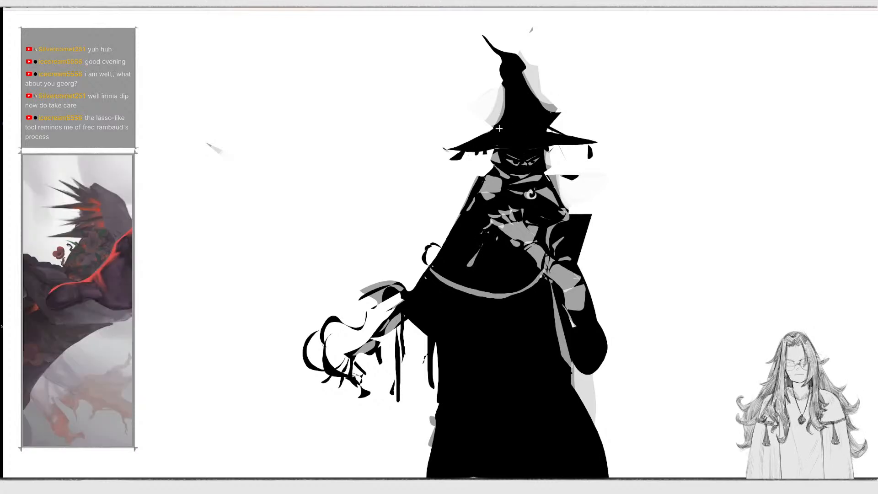
Add gray light planes to the hat's cone, tip and brim, and hang a long black strand from the brim.
mouse_move(521, 72)
left_mouse_down()
mouse_move(545, 118)
mouse_move(505, 137)
mouse_move(531, 104)
left_mouse_up()
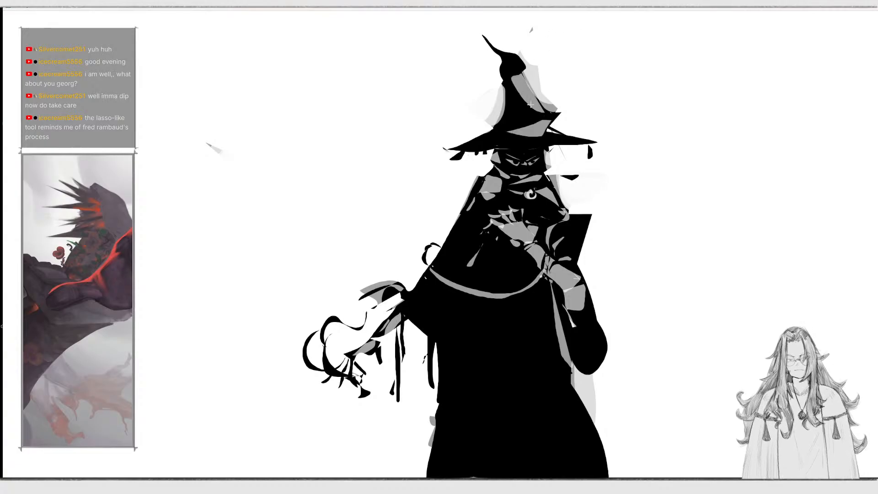
left_click_drag(509, 58, 508, 57)
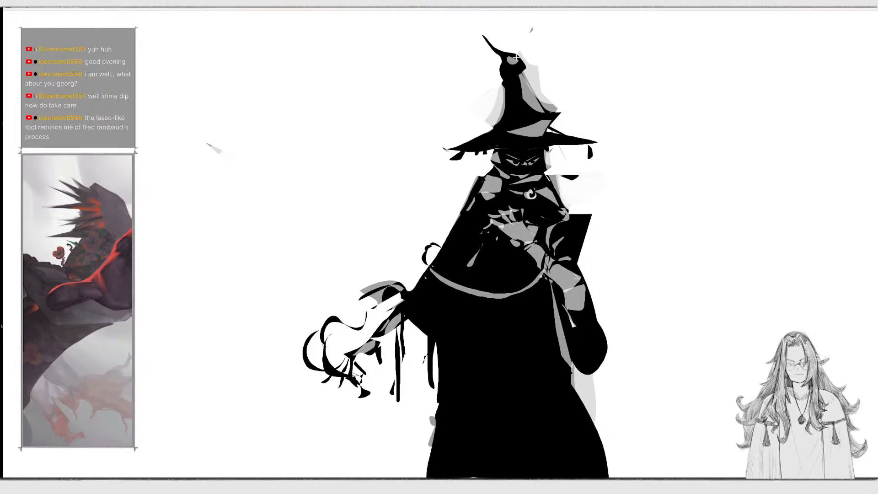
mouse_move(554, 129)
left_mouse_down()
mouse_move(587, 143)
mouse_move(549, 132)
mouse_move(560, 170)
mouse_move(562, 152)
mouse_move(578, 173)
mouse_move(580, 198)
mouse_move(581, 164)
left_mouse_up()
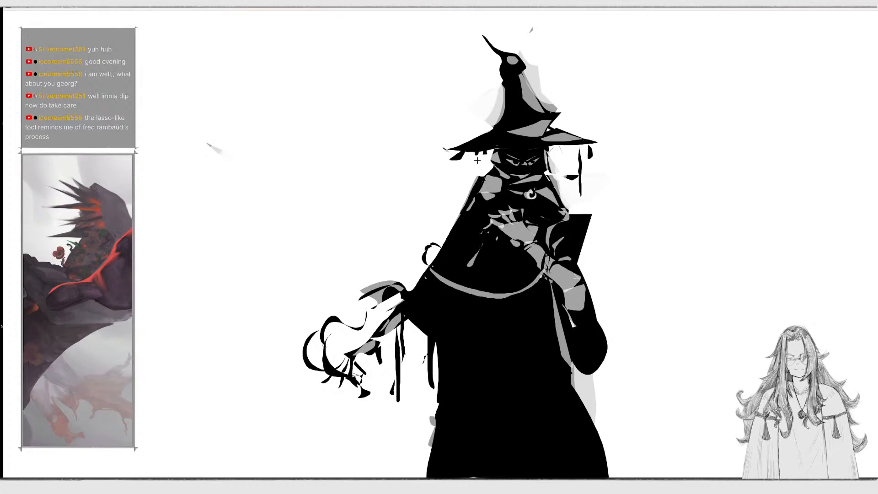
Add a second curved gray trim across the cape and black ribbon loops along both shoulders and upper arms.
mouse_move(442, 260)
left_mouse_down()
mouse_move(495, 272)
mouse_move(533, 258)
mouse_move(496, 272)
mouse_move(446, 260)
mouse_move(434, 222)
mouse_move(443, 246)
left_mouse_up()
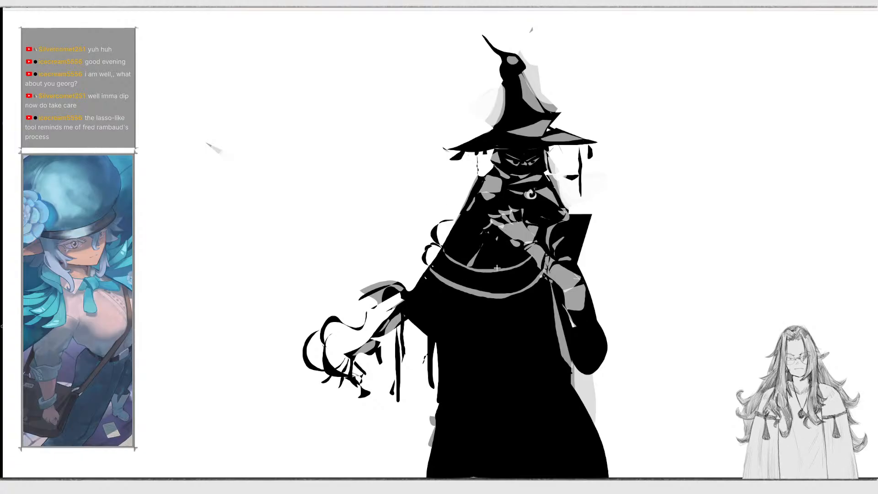
mouse_move(499, 273)
left_mouse_down()
mouse_move(416, 275)
mouse_move(505, 269)
mouse_move(464, 250)
mouse_move(449, 206)
mouse_move(490, 264)
left_mouse_up()
mouse_move(454, 228)
left_mouse_down()
mouse_move(464, 192)
mouse_move(436, 218)
mouse_move(456, 229)
left_mouse_up()
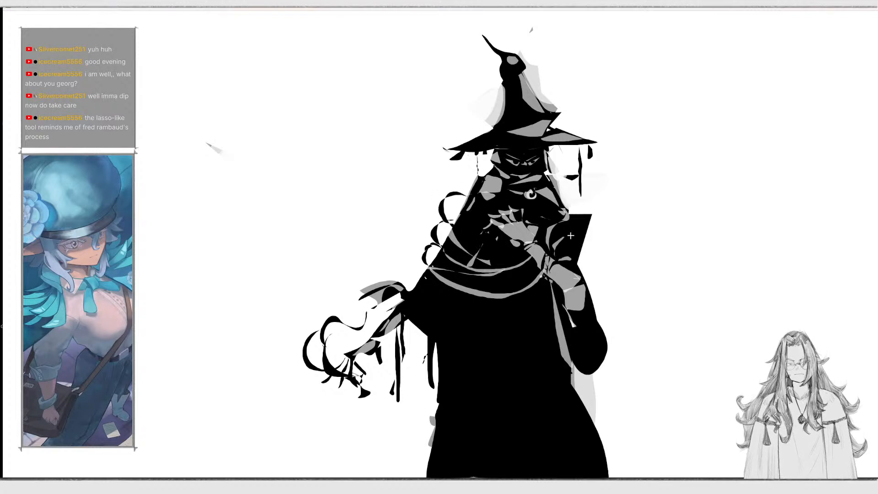
mouse_move(571, 236)
left_mouse_down()
mouse_move(602, 243)
mouse_move(579, 247)
mouse_move(580, 264)
mouse_move(613, 210)
mouse_move(574, 222)
mouse_move(610, 209)
left_mouse_up()
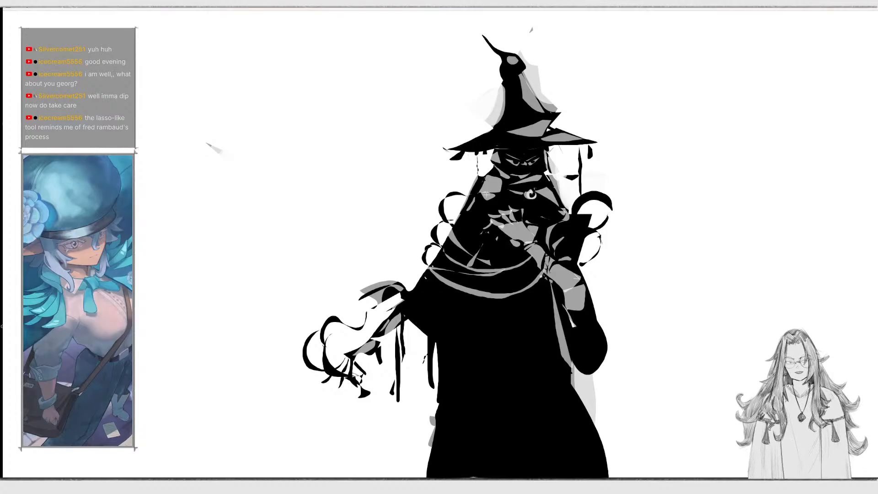
Flare the robe's skirt outward on the outstretched-arm side with a black shape ending in a pointed hem.
left_click_drag(442, 335, 473, 374)
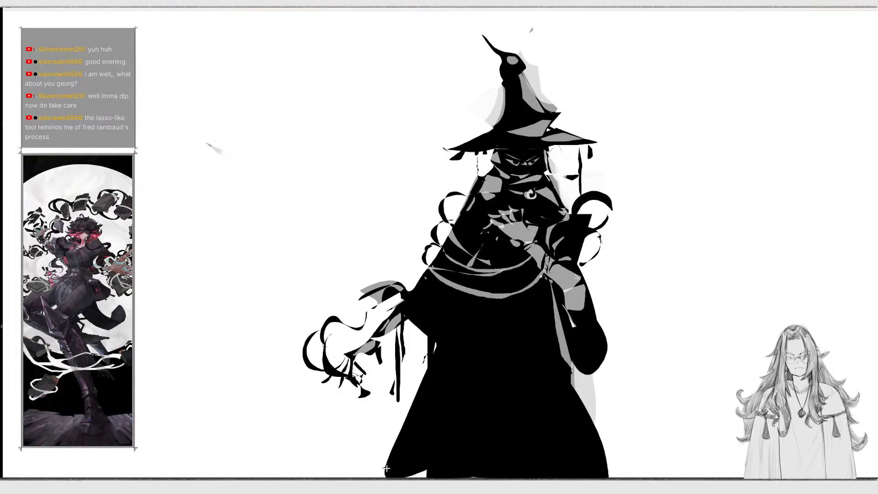
left_click_drag(387, 468, 389, 472)
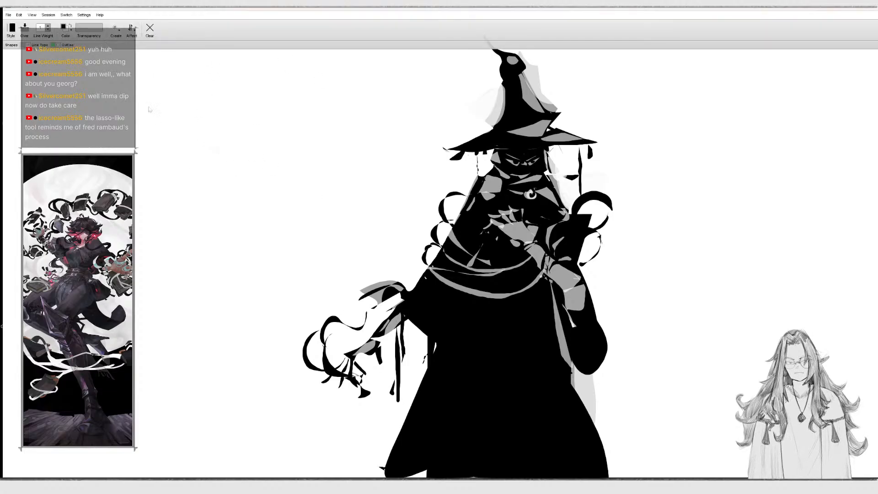
Block in a tall, thin vertical shape in black and gray tones along the empty side of the canvas behind the outstretched hand.
mouse_move(156, 68)
left_mouse_down()
mouse_move(147, 173)
mouse_move(161, 245)
mouse_move(162, 115)
left_mouse_up()
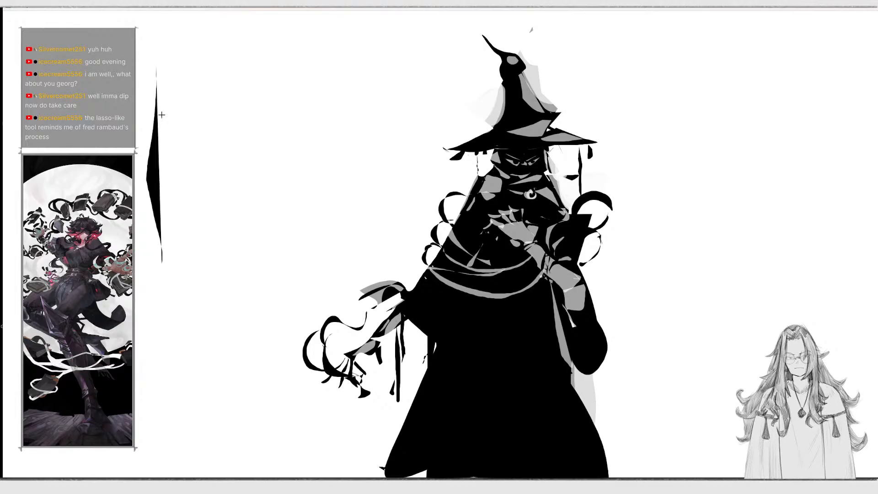
left_click_drag(138, 258, 113, 152)
left_click_drag(155, 285, 116, 155)
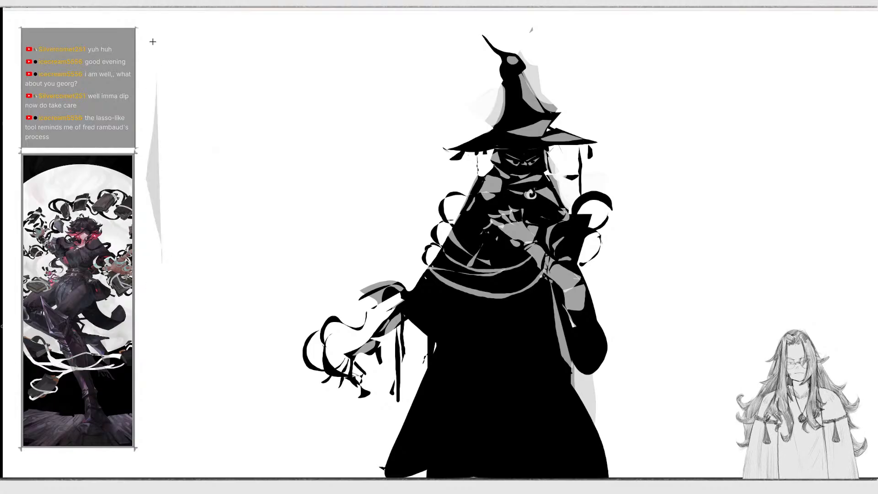
mouse_move(153, 42)
left_mouse_down()
mouse_move(150, 334)
mouse_move(174, 439)
mouse_move(156, 464)
mouse_move(154, 95)
mouse_move(203, 378)
left_mouse_up()
mouse_move(171, 459)
left_mouse_down()
mouse_move(182, 33)
mouse_move(184, 268)
left_mouse_up()
mouse_move(175, 454)
left_mouse_down()
mouse_move(202, 237)
mouse_move(163, 39)
mouse_move(160, 50)
left_mouse_up()
Block in a small standing figure in black with a pointed head, wide robe legs and feet, between the tall thin shape and the witch's hat.
mouse_move(283, 74)
left_mouse_down()
mouse_move(325, 76)
mouse_move(266, 103)
mouse_move(351, 69)
mouse_move(325, 116)
mouse_move(293, 118)
mouse_move(277, 103)
mouse_move(300, 112)
mouse_move(278, 111)
mouse_move(280, 125)
mouse_move(281, 112)
mouse_move(293, 111)
mouse_move(308, 190)
mouse_move(295, 118)
left_mouse_up()
mouse_move(297, 118)
left_mouse_down()
mouse_move(313, 169)
mouse_move(304, 195)
mouse_move(259, 204)
left_mouse_up()
mouse_move(272, 139)
left_mouse_down()
mouse_move(282, 117)
mouse_move(267, 141)
left_mouse_up()
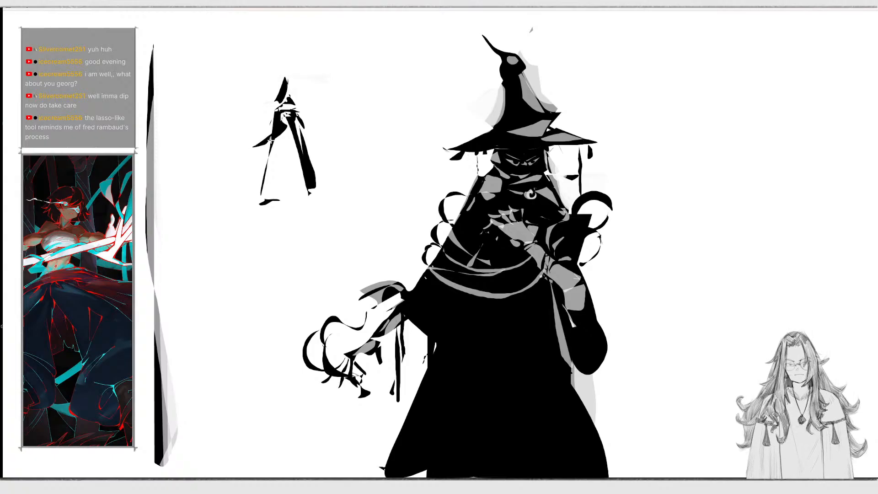
mouse_move(294, 92)
left_mouse_down()
mouse_move(297, 84)
mouse_move(284, 81)
left_mouse_up()
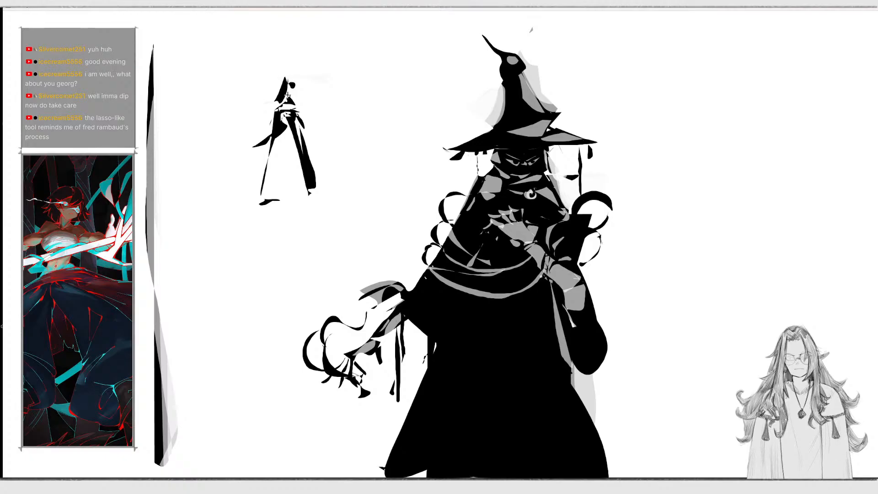
left_click_drag(308, 133, 299, 128)
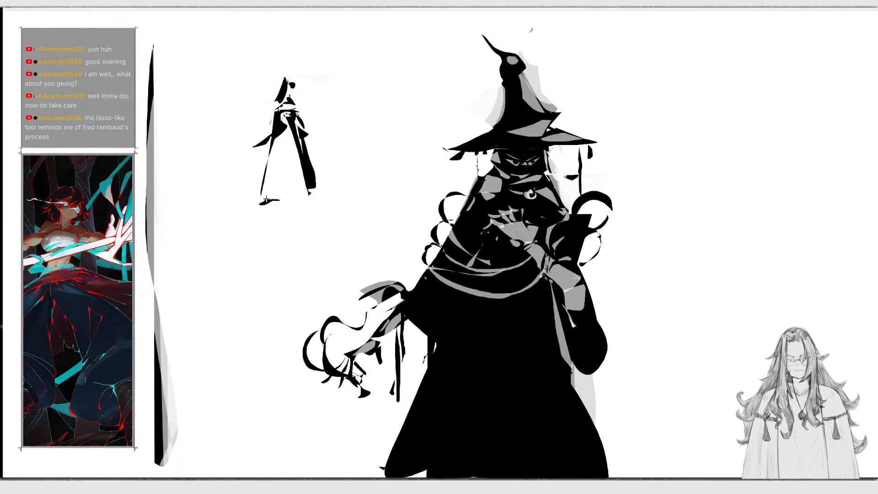
mouse_move(266, 199)
left_mouse_down()
mouse_move(302, 198)
mouse_move(297, 207)
left_mouse_up()
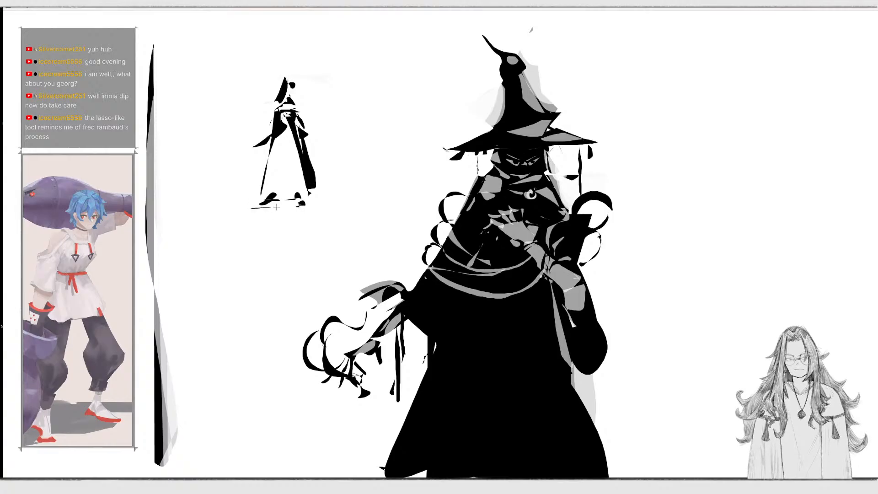
mouse_move(272, 160)
left_mouse_down()
mouse_move(293, 134)
mouse_move(266, 190)
mouse_move(278, 138)
mouse_move(281, 186)
mouse_move(264, 189)
mouse_move(313, 201)
left_mouse_up()
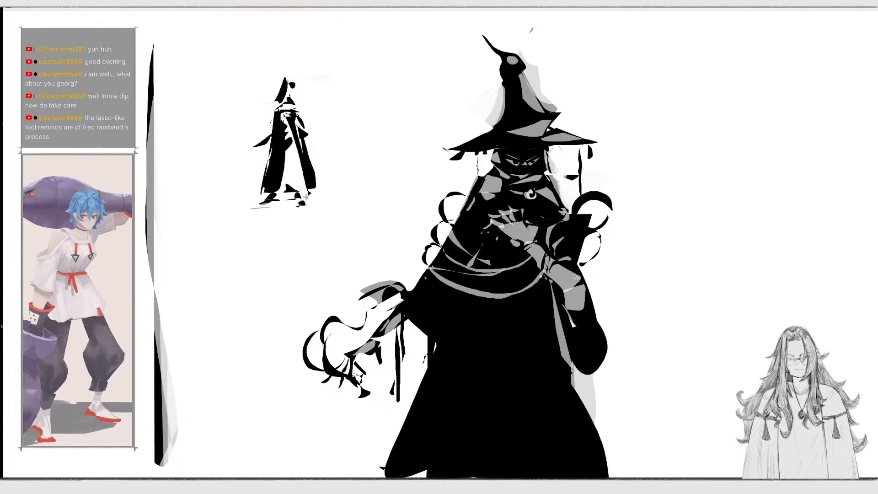
Block in a second small figure in a pointed hat holding a long diagonal weapon below the first, and add small black marks beside the first.
mouse_move(221, 251)
left_mouse_down()
mouse_move(230, 269)
mouse_move(204, 306)
mouse_move(219, 283)
mouse_move(231, 320)
mouse_move(240, 317)
mouse_move(238, 368)
mouse_move(212, 316)
mouse_move(208, 352)
mouse_move(204, 333)
mouse_move(213, 296)
mouse_move(242, 277)
mouse_move(253, 307)
mouse_move(206, 349)
mouse_move(243, 262)
mouse_move(249, 277)
mouse_move(197, 325)
mouse_move(219, 318)
mouse_move(207, 330)
mouse_move(240, 342)
mouse_move(257, 299)
mouse_move(230, 333)
mouse_move(239, 326)
mouse_move(240, 334)
mouse_move(233, 330)
left_mouse_up()
mouse_move(252, 285)
left_mouse_down()
mouse_move(304, 254)
mouse_move(198, 344)
mouse_move(210, 341)
mouse_move(197, 398)
mouse_move(215, 338)
mouse_move(234, 368)
mouse_move(240, 332)
left_mouse_up()
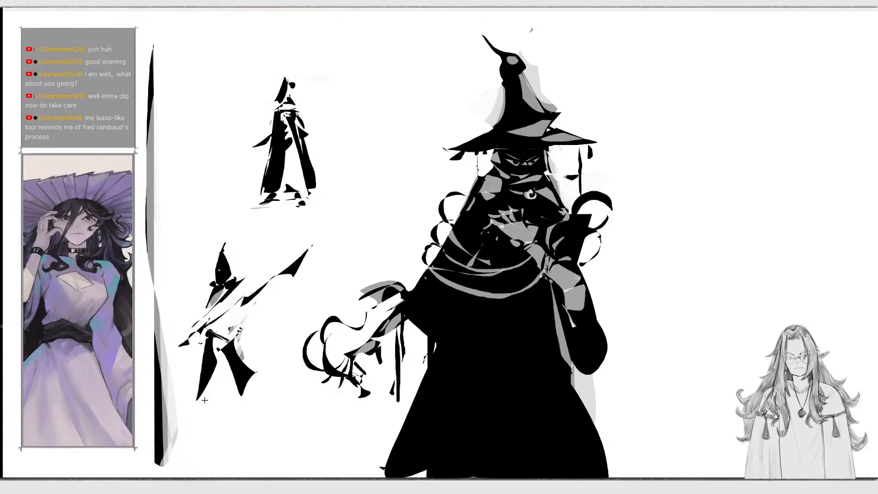
mouse_move(204, 400)
left_mouse_down()
mouse_move(206, 420)
mouse_move(211, 381)
mouse_move(236, 417)
mouse_move(236, 391)
mouse_move(246, 426)
mouse_move(209, 422)
left_mouse_up()
left_click_drag(194, 331, 193, 337)
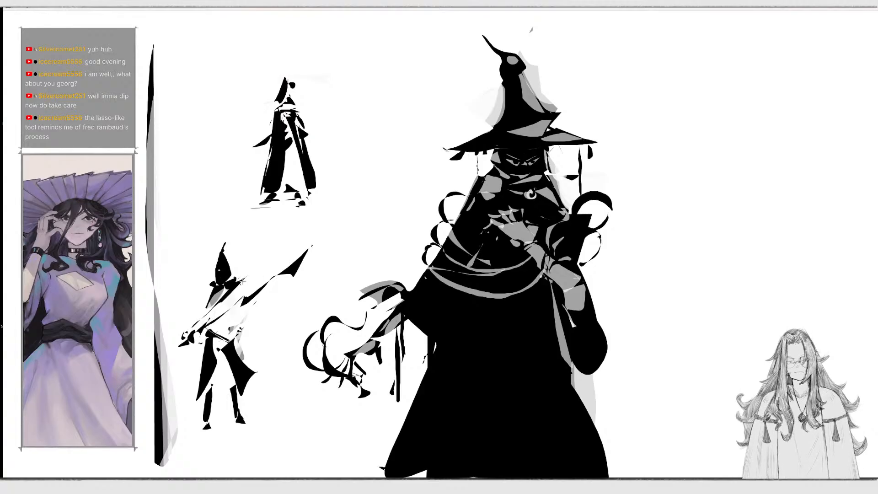
mouse_move(244, 324)
left_mouse_down()
mouse_move(251, 345)
mouse_move(241, 341)
left_mouse_up()
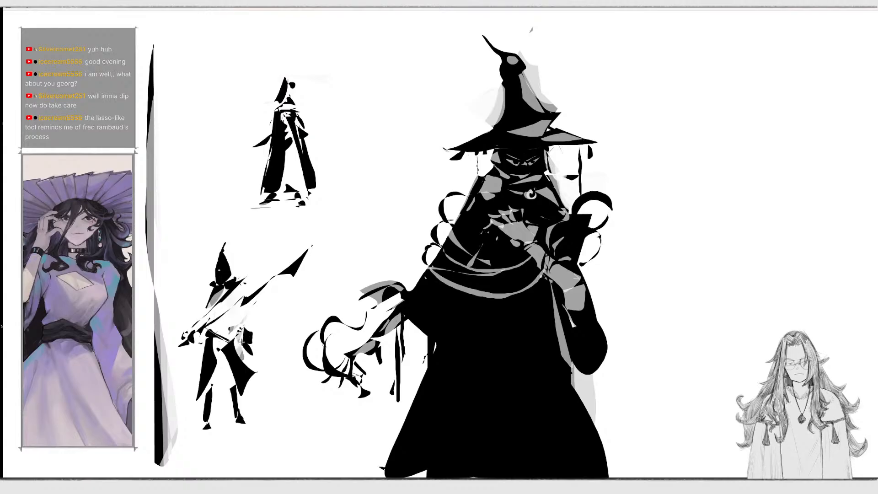
left_click_drag(307, 251, 311, 248)
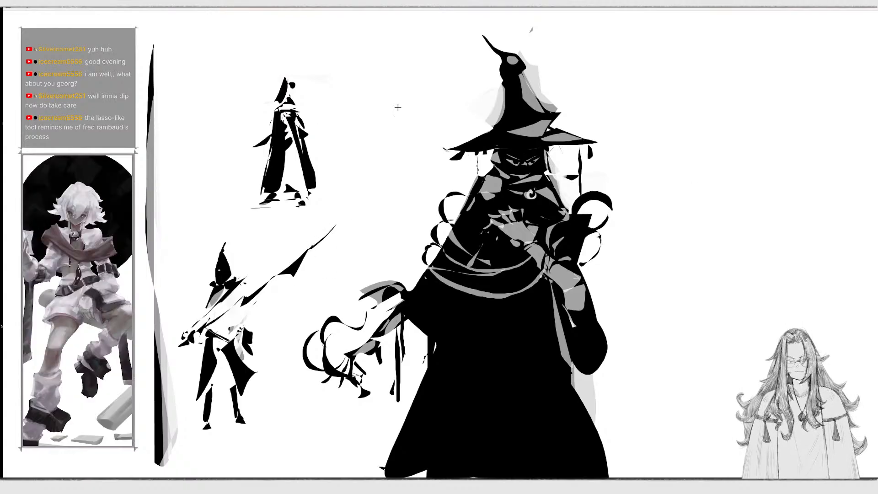
left_click_drag(371, 76, 376, 77)
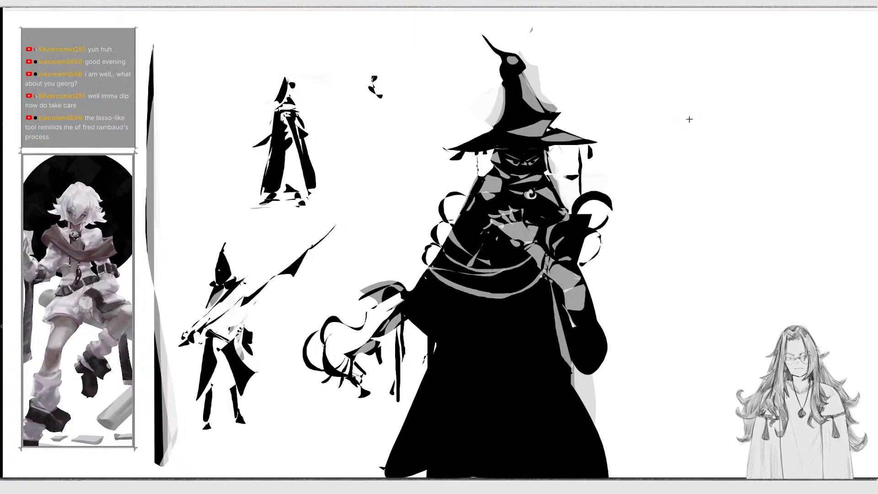
Fill the empty side of the canvas beside the witch with a huge black foreground cloak that slopes outward from the canvas's upper edge.
mouse_move(779, 48)
left_mouse_down()
mouse_move(698, 284)
mouse_move(697, 450)
left_mouse_up()
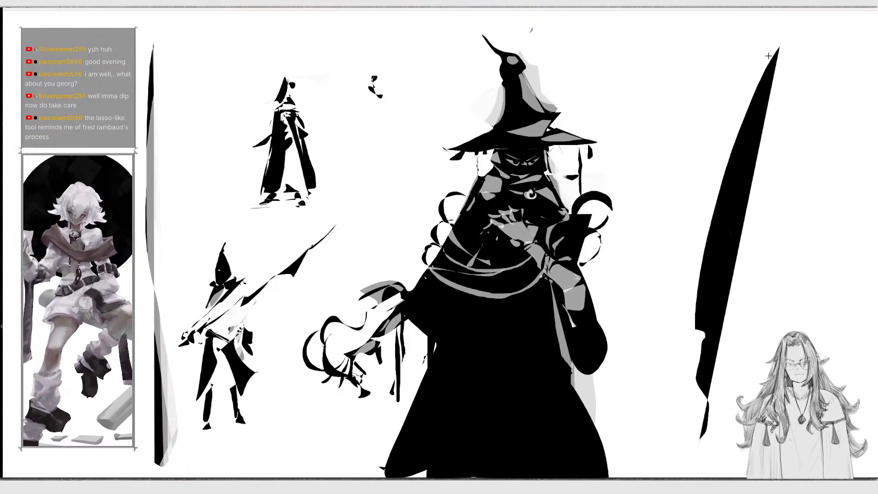
left_click_drag(768, 56, 781, 12)
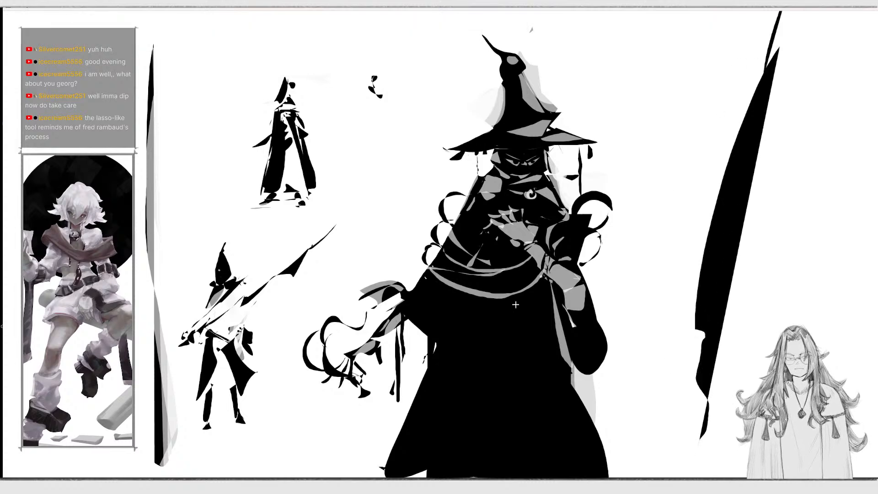
mouse_move(708, 312)
left_mouse_down()
mouse_move(677, 476)
mouse_move(871, 457)
mouse_move(875, 52)
mouse_move(814, 12)
mouse_move(777, 10)
mouse_move(774, 46)
mouse_move(876, 132)
left_mouse_up()
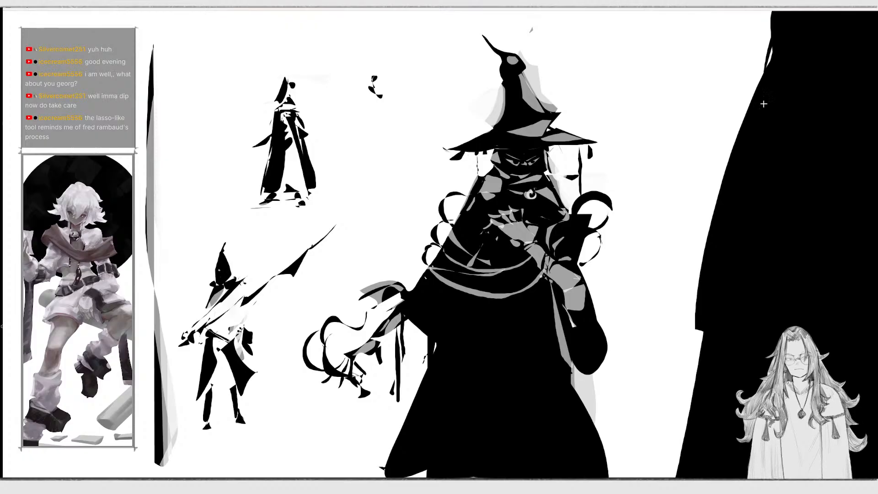
left_click_drag(775, 51, 754, 90)
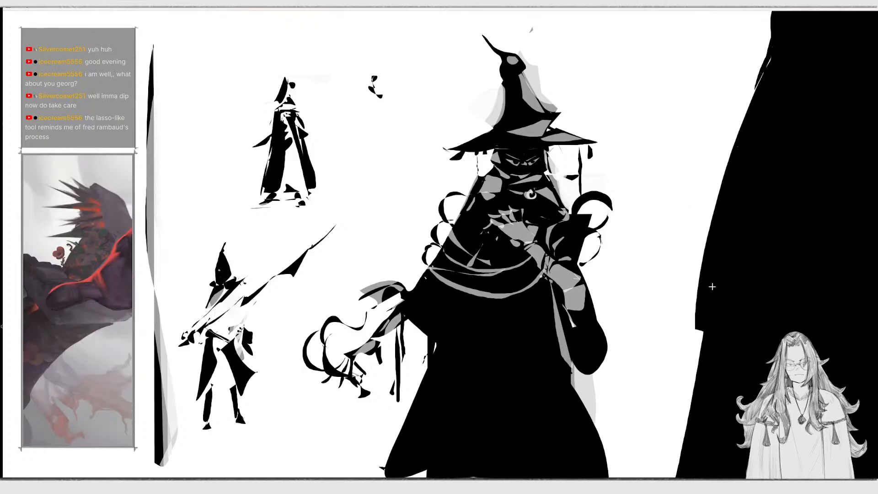
Widen the foreground figure's cloak into a black sleeve and add a black hand with curled fingers beneath it.
mouse_move(734, 183)
left_mouse_down()
mouse_move(708, 312)
mouse_move(678, 317)
mouse_move(695, 398)
mouse_move(705, 333)
left_mouse_up()
mouse_move(633, 363)
left_mouse_down()
mouse_move(633, 398)
mouse_move(645, 368)
left_mouse_up()
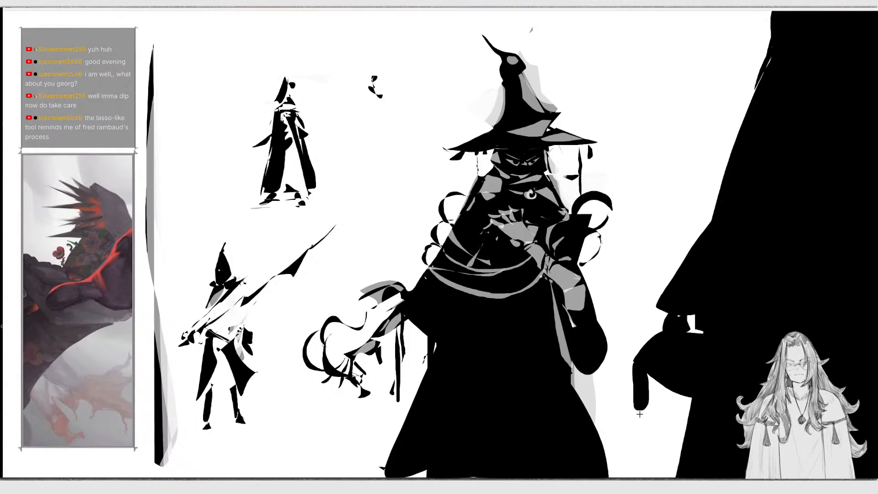
mouse_move(639, 414)
left_mouse_down()
mouse_move(668, 384)
mouse_move(678, 395)
mouse_move(682, 388)
mouse_move(671, 384)
left_mouse_up()
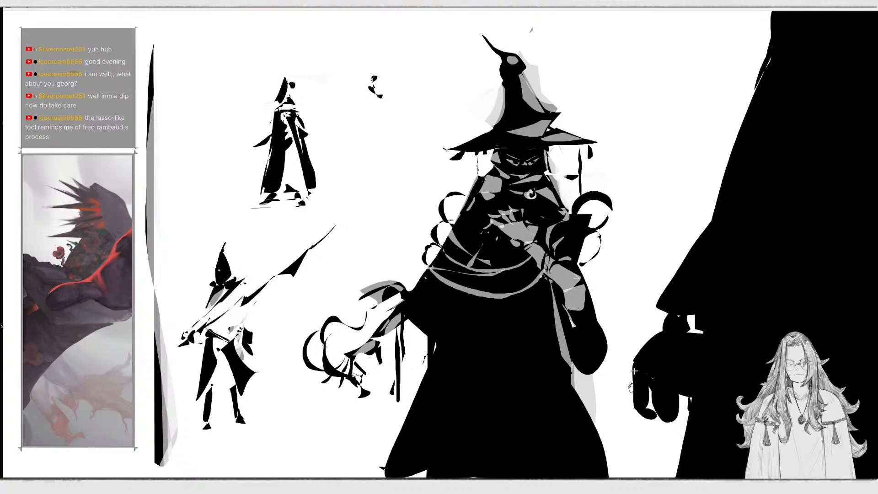
Paint a diagonal sword in light and mid gray at the foreground hand, with the blade crossing the witch's skirt, a curved guard and a straight grip.
mouse_move(518, 453)
left_mouse_down()
mouse_move(641, 366)
mouse_move(545, 410)
left_mouse_up()
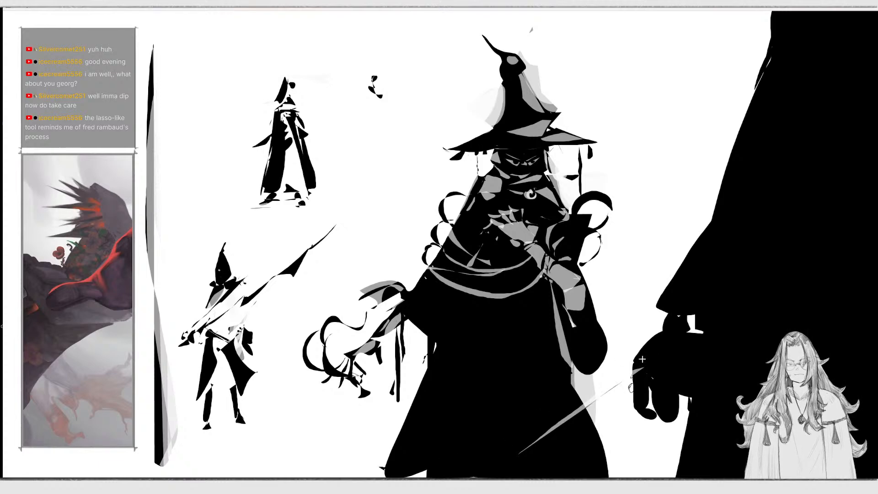
mouse_move(444, 470)
left_mouse_down()
mouse_move(520, 456)
mouse_move(638, 359)
left_mouse_up()
mouse_move(447, 472)
left_mouse_down()
mouse_move(503, 461)
mouse_move(639, 361)
mouse_move(545, 435)
left_mouse_up()
mouse_move(468, 477)
left_mouse_down()
mouse_move(594, 383)
mouse_move(656, 366)
mouse_move(654, 380)
mouse_move(611, 405)
left_mouse_up()
left_click_drag(546, 411, 631, 360)
left_click_drag(562, 424, 642, 380)
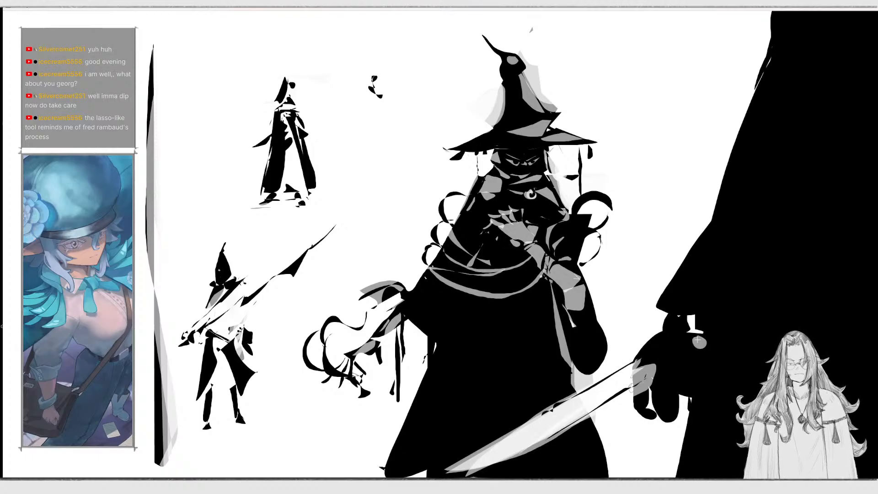
left_click_drag(687, 300, 744, 400)
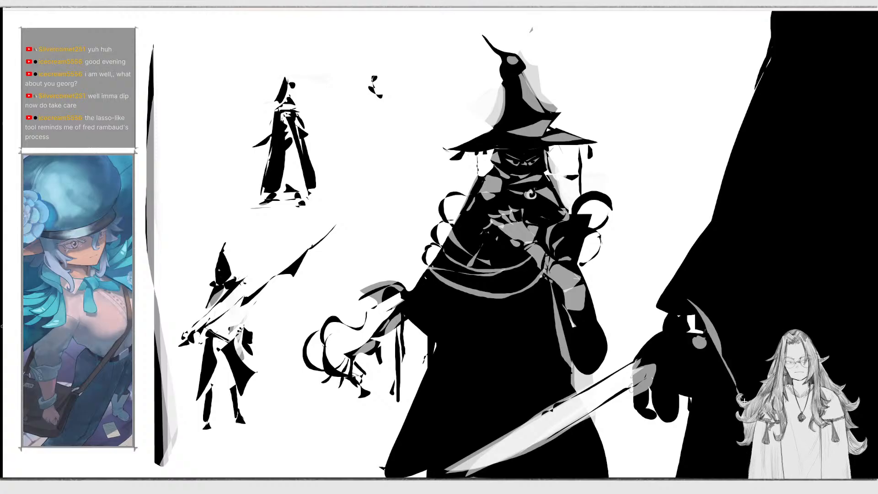
mouse_move(700, 318)
left_mouse_down()
mouse_move(701, 309)
mouse_move(720, 340)
mouse_move(787, 276)
mouse_move(728, 332)
left_mouse_up()
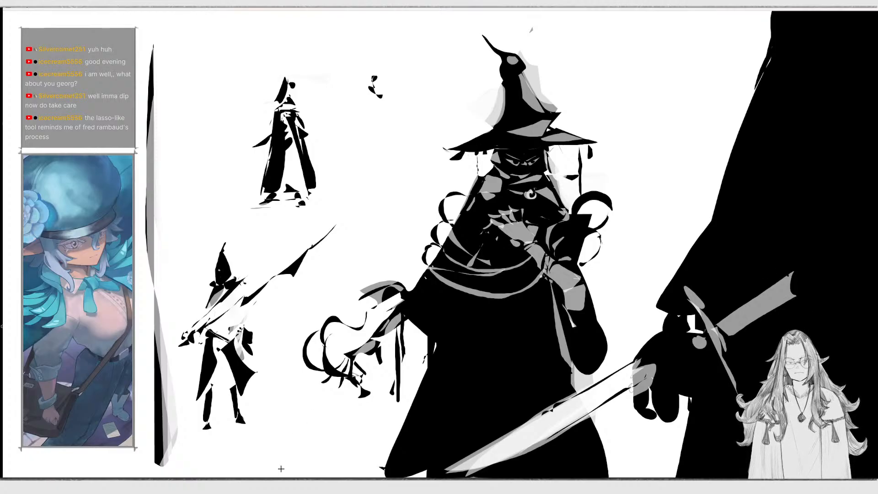
Add a thin black vertical line beside the small armed figure, black accents at the outstretched hand and a tapered gray fold line on the witch's skirt.
mouse_move(284, 468)
left_mouse_down()
mouse_move(282, 329)
mouse_move(283, 453)
mouse_move(285, 432)
left_mouse_up()
left_click_drag(364, 364, 371, 375)
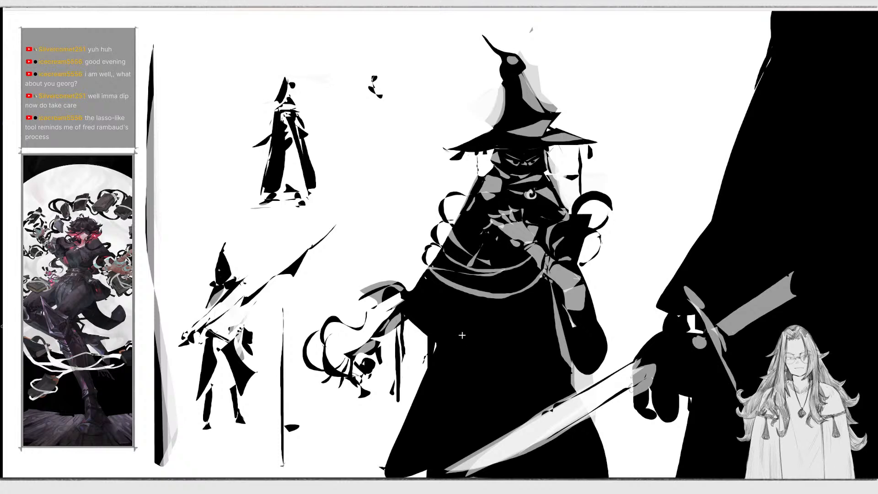
mouse_move(435, 448)
left_mouse_down()
mouse_move(479, 339)
mouse_move(436, 447)
left_mouse_up()
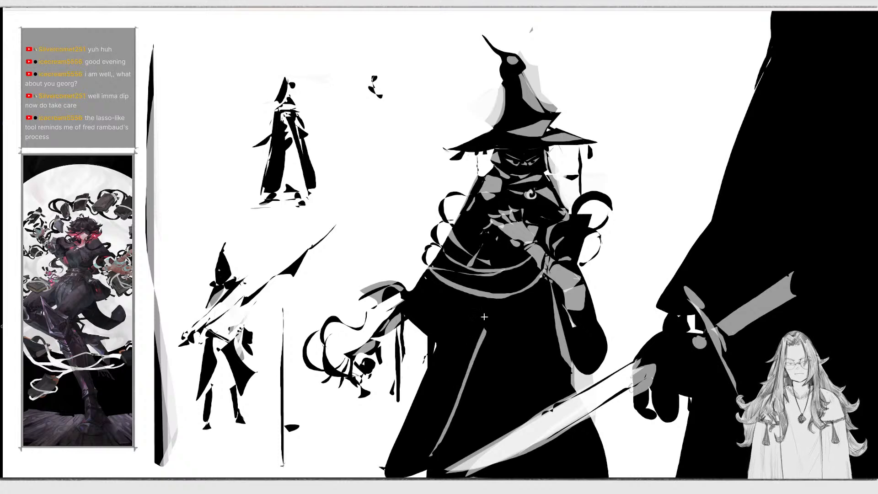
left_click_drag(484, 317, 508, 343)
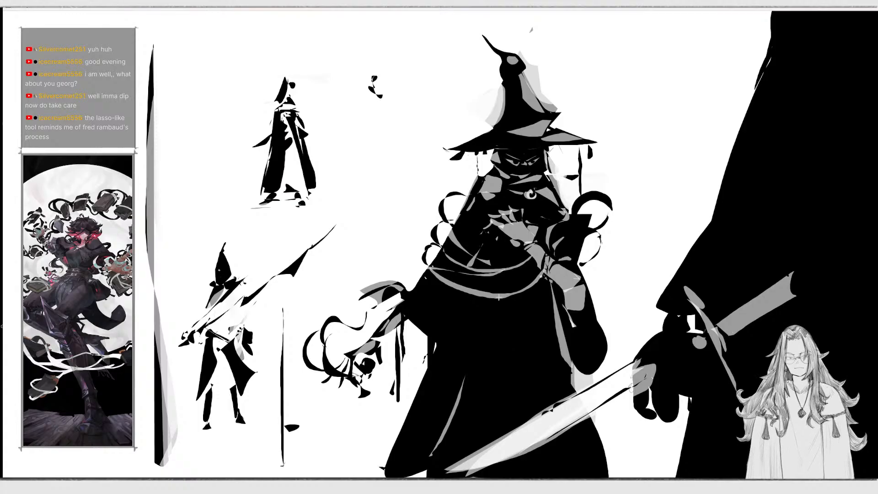
Decorate the curved gray trims of the witch's cape with scalloped, looping gray lace.
left_click_drag(497, 295, 539, 281)
left_click_drag(537, 272, 545, 275)
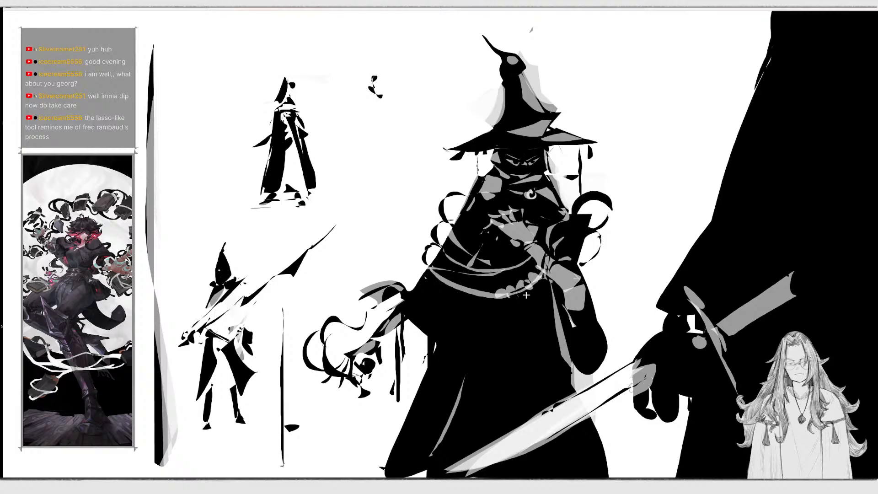
mouse_move(496, 290)
left_mouse_down()
mouse_move(520, 289)
mouse_move(531, 272)
mouse_move(491, 283)
mouse_move(487, 302)
mouse_move(519, 280)
mouse_move(505, 300)
mouse_move(439, 283)
mouse_move(446, 273)
mouse_move(462, 288)
left_mouse_up()
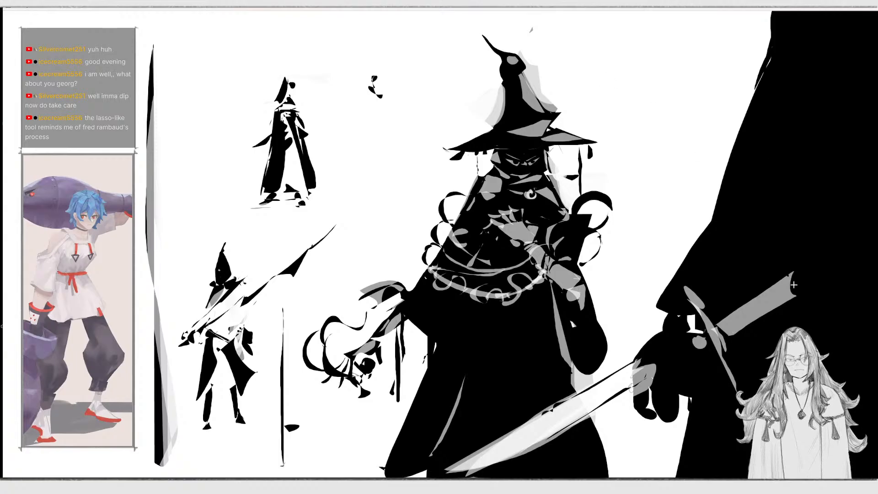
Detail the sword with a gray pommel, crisscross grip wrapping and dark blade lines, and add light planes to the foreground fingers.
left_click_drag(803, 274, 801, 261)
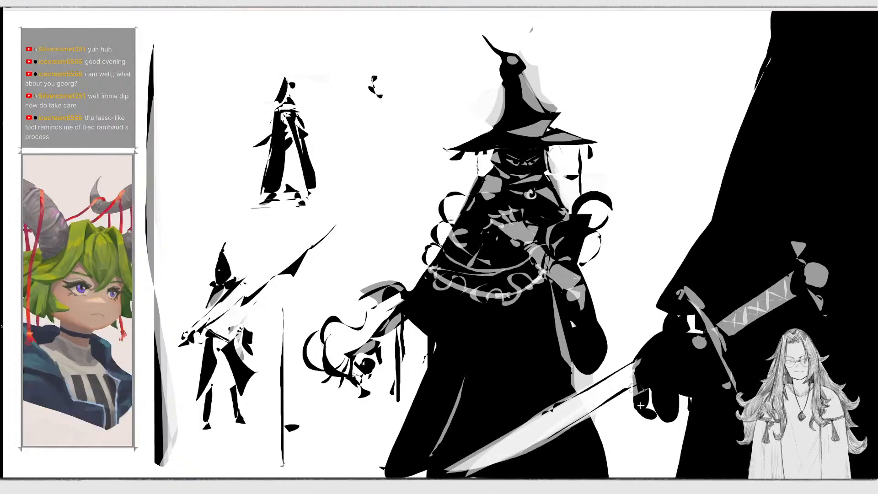
mouse_move(633, 402)
left_mouse_down()
mouse_move(663, 403)
mouse_move(639, 397)
mouse_move(649, 390)
mouse_move(670, 402)
left_mouse_up()
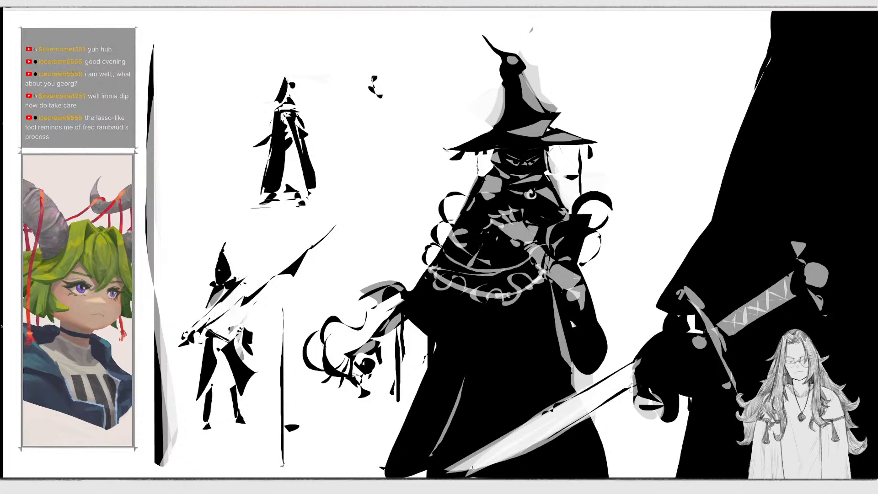
left_click_drag(470, 467, 636, 367)
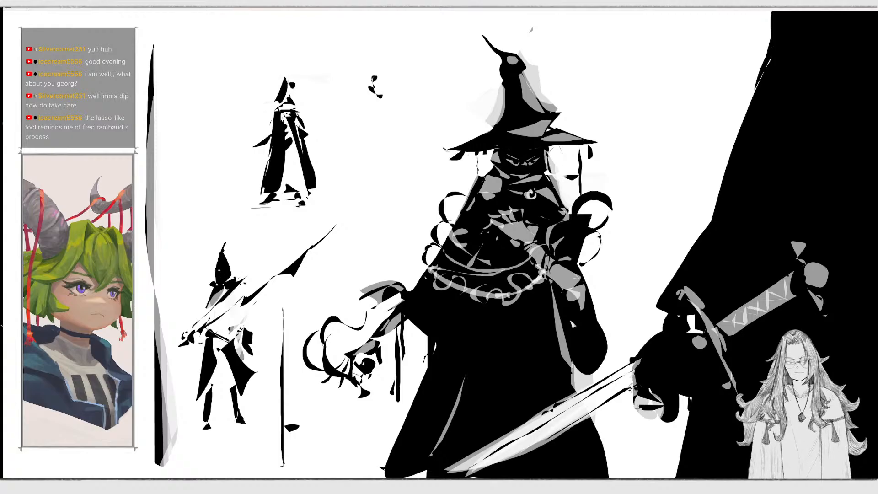
mouse_move(639, 412)
left_mouse_down()
mouse_move(651, 408)
mouse_move(648, 429)
mouse_move(641, 417)
left_mouse_up()
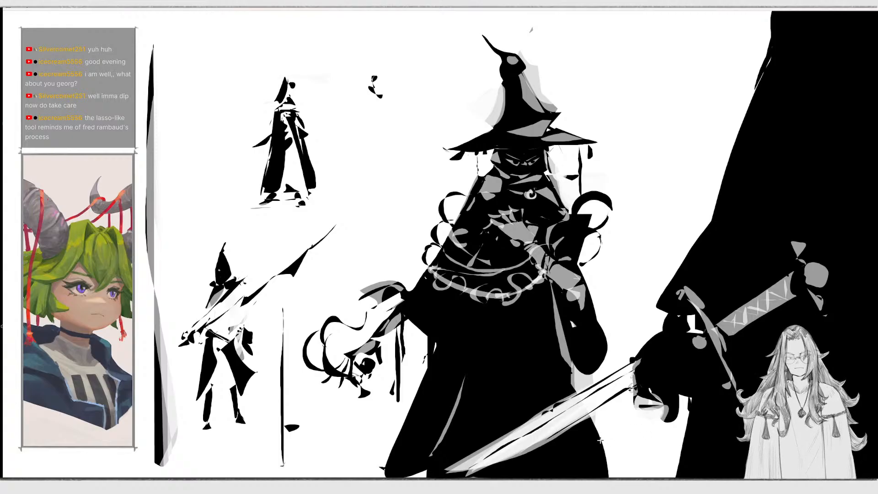
Add a black pointed fold at the witch's hem and extend the foreground sleeve in black over the wrist gap and gray sword guard.
mouse_move(611, 447)
left_mouse_down()
mouse_move(627, 476)
mouse_move(615, 471)
left_mouse_up()
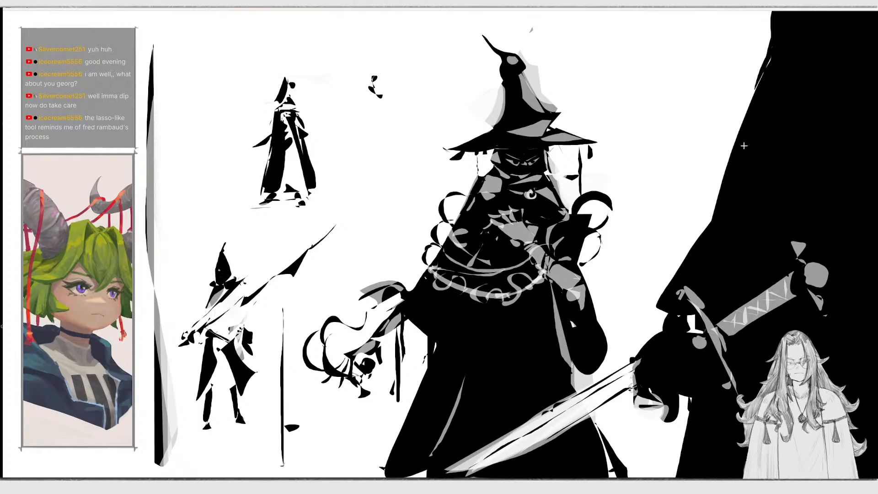
mouse_move(662, 315)
left_mouse_down()
mouse_move(686, 336)
mouse_move(697, 320)
mouse_move(700, 326)
mouse_move(687, 308)
left_mouse_up()
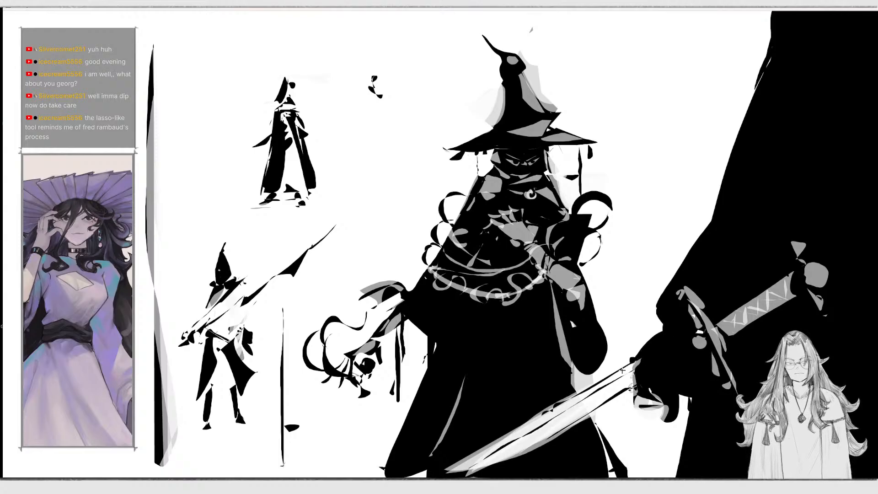
mouse_move(695, 332)
left_mouse_down()
mouse_move(685, 284)
mouse_move(679, 304)
left_mouse_up()
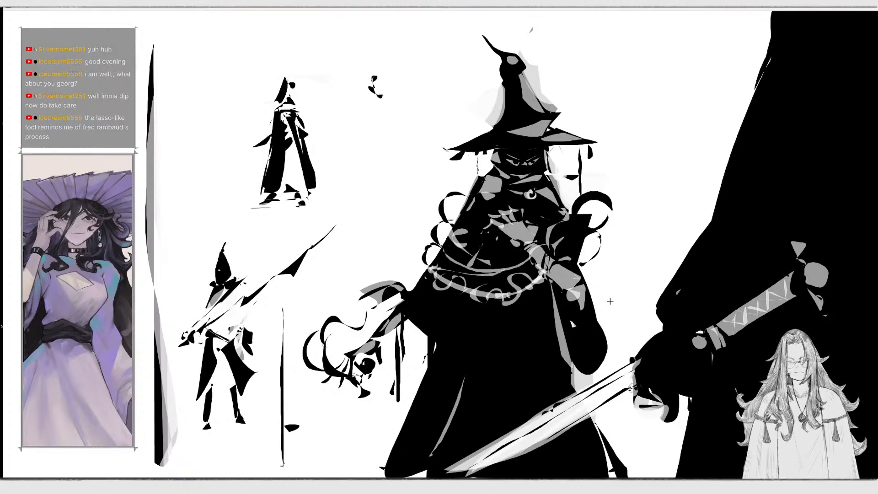
Paint a curved black crossguard at the blade's base, and refine the foreground hand with reshaped fingers and a gray plane on its back.
left_click_drag(610, 301, 636, 372)
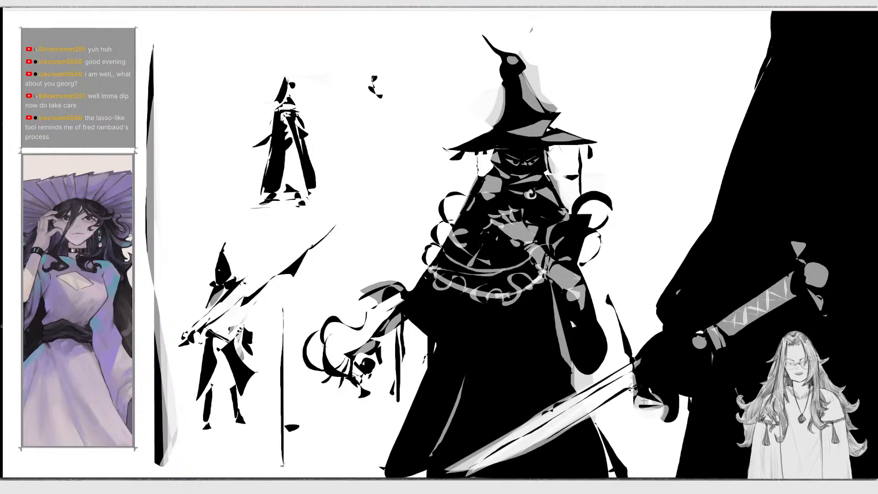
mouse_move(644, 401)
left_mouse_down()
mouse_move(675, 475)
mouse_move(642, 394)
mouse_move(676, 413)
mouse_move(681, 384)
mouse_move(649, 378)
mouse_move(650, 391)
left_mouse_up()
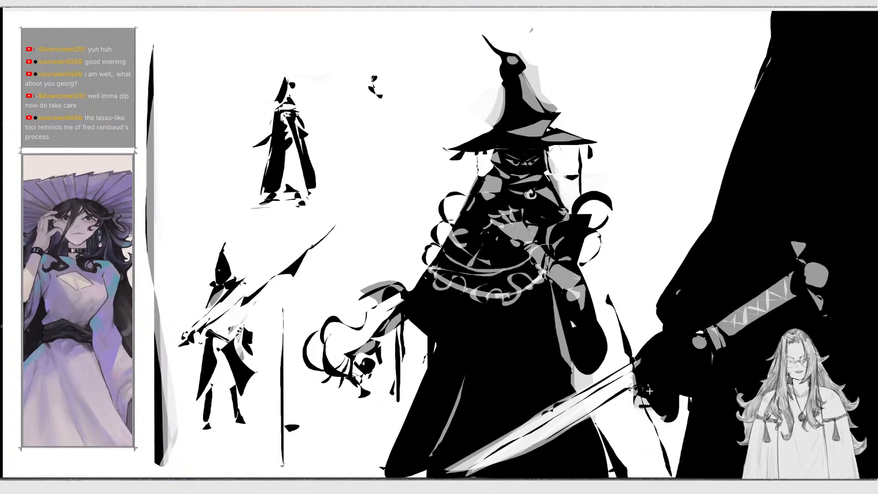
mouse_move(646, 357)
left_mouse_down()
mouse_move(637, 356)
mouse_move(645, 389)
mouse_move(687, 343)
mouse_move(646, 369)
mouse_move(665, 394)
mouse_move(661, 375)
left_mouse_up()
key("ctrl+z")
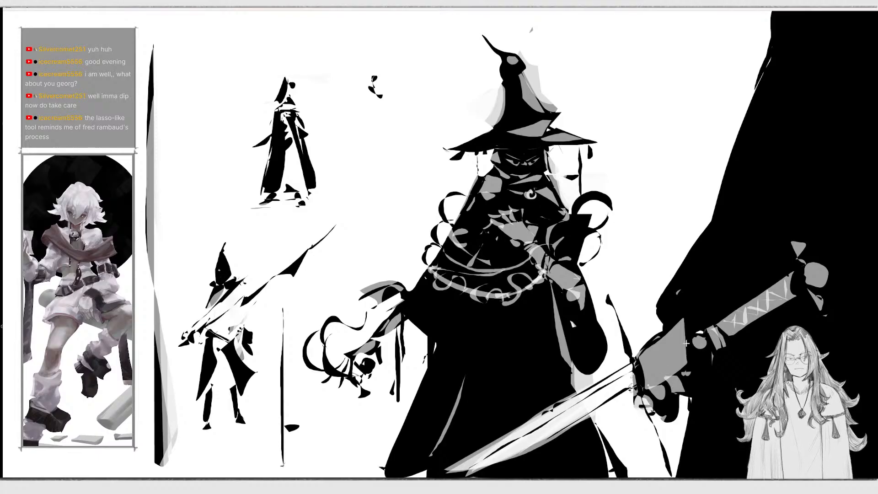
Extend the sword pommel's ends with gray ribbon shapes, add a gray knuckle plane, and lengthen the black crossguard tip below the hand.
mouse_move(682, 320)
left_mouse_down()
mouse_move(652, 334)
mouse_move(720, 309)
mouse_move(713, 315)
left_mouse_up()
left_click_drag(795, 250, 797, 240)
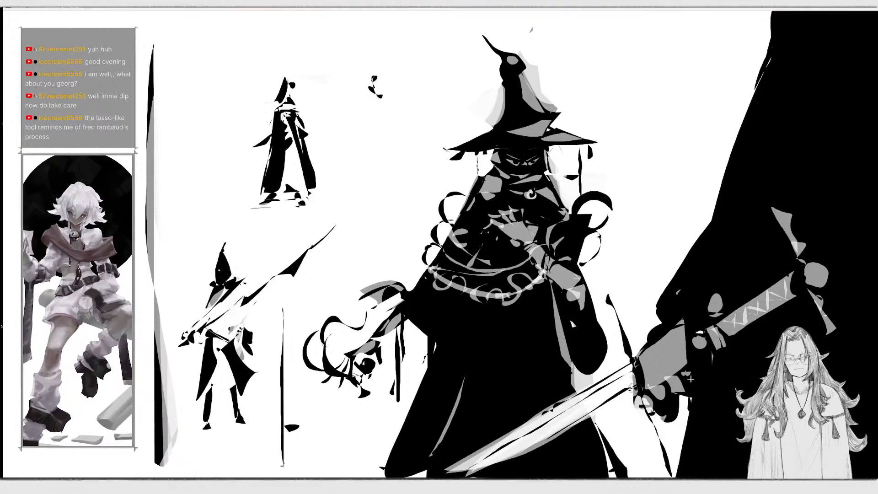
left_click_drag(640, 399, 658, 454)
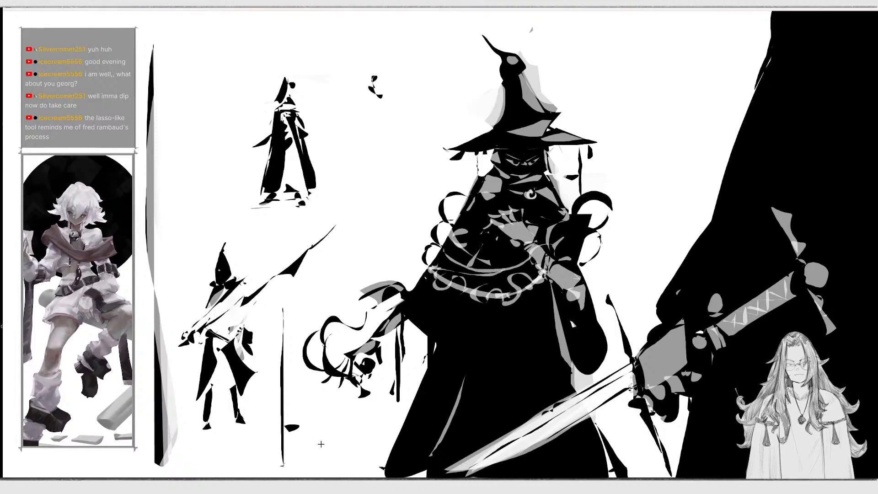
Draw thin black vertical pole lines between the small companion figures and the witch, running nearly the full canvas height.
mouse_move(323, 398)
left_mouse_down()
mouse_move(328, 467)
mouse_move(327, 387)
left_mouse_up()
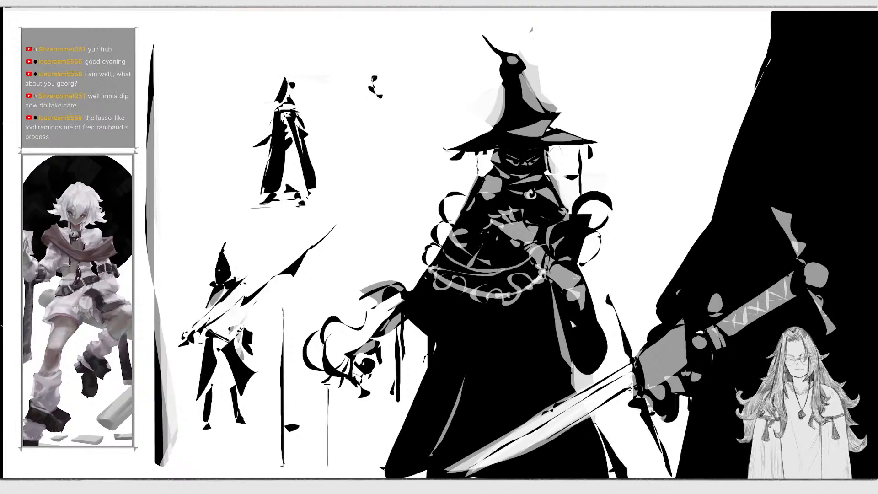
left_click_drag(324, 309, 325, 244)
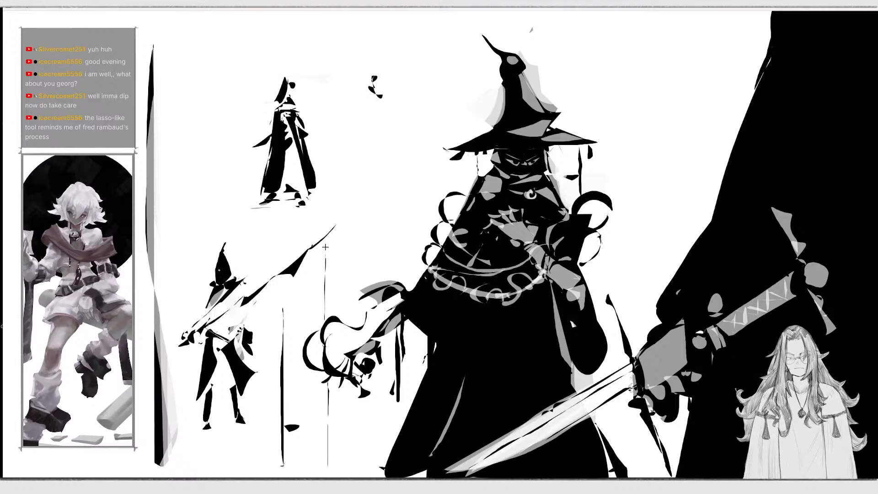
left_click_drag(328, 204, 327, 29)
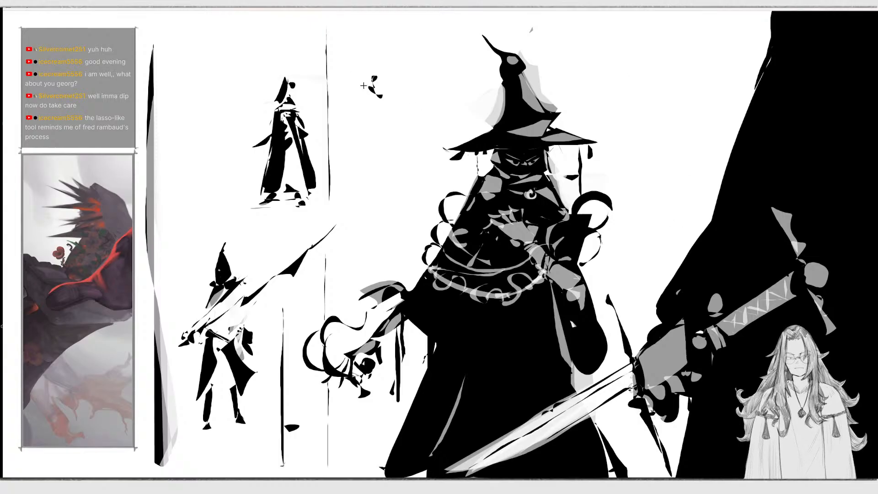
Remove the small black mark beside the upper companion figure and letter "BRB" there with two black underline strokes.
key("ctrl+z")
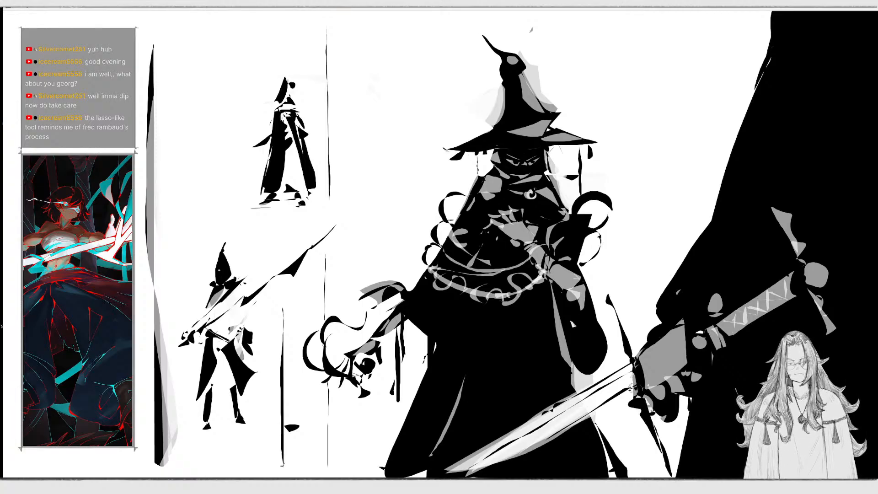
mouse_move(378, 87)
left_mouse_down()
mouse_move(379, 63)
mouse_move(375, 85)
mouse_move(387, 62)
mouse_move(396, 84)
mouse_move(419, 86)
mouse_move(365, 101)
mouse_move(361, 130)
left_mouse_up()
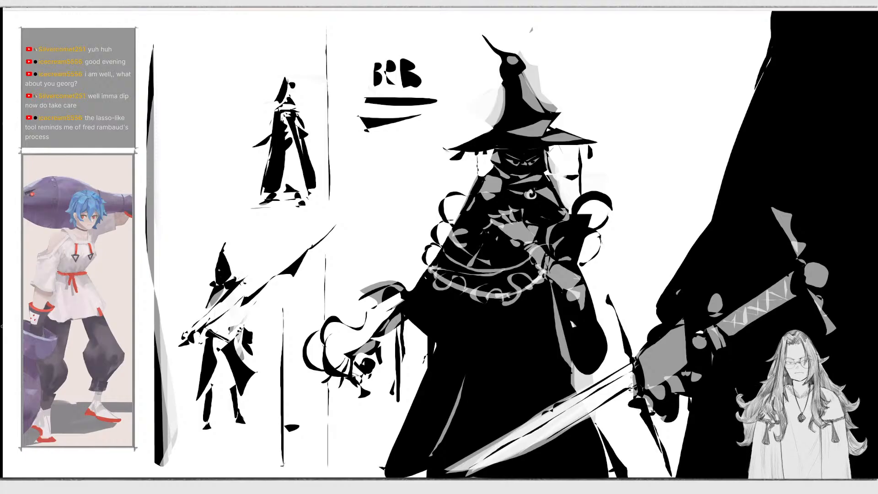
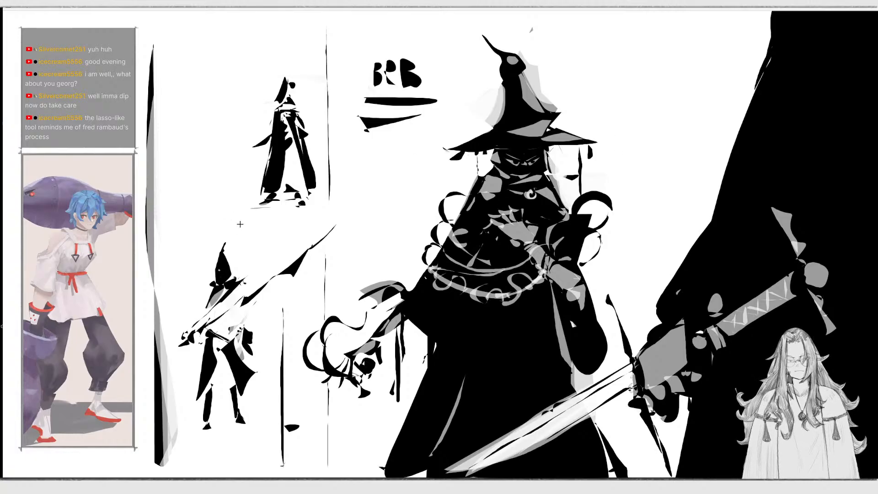
Paint out the two small companion figures and the "BRB" lettering with white shapes, leaving the background beside the witch clean.
mouse_move(228, 215)
left_mouse_down()
mouse_move(215, 237)
mouse_move(234, 223)
left_mouse_up()
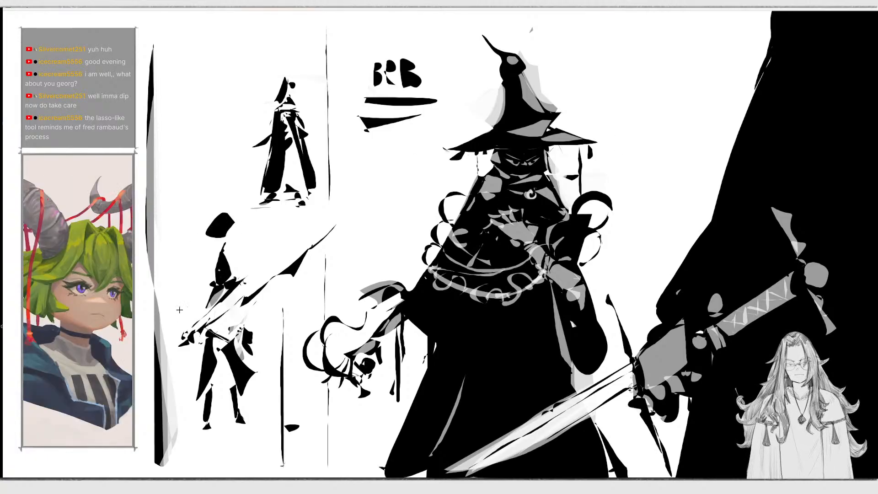
mouse_move(180, 309)
left_mouse_down()
mouse_move(183, 434)
mouse_move(252, 416)
mouse_move(297, 269)
mouse_move(357, 155)
mouse_move(312, 49)
left_mouse_up()
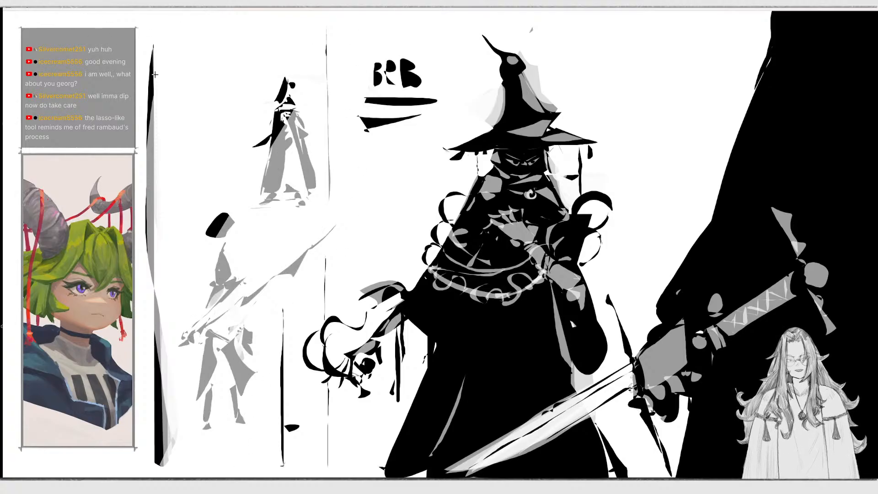
mouse_move(104, 17)
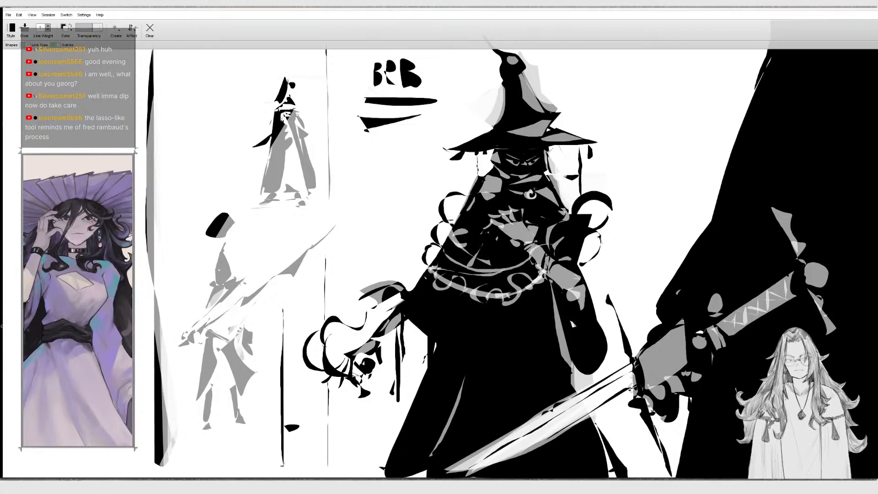
mouse_move(343, 102)
left_mouse_down()
mouse_move(382, 153)
mouse_move(425, 64)
left_mouse_up()
left_click_drag(347, 165, 425, 59)
left_click_drag(343, 73, 412, 57)
mouse_move(329, 118)
left_mouse_down()
mouse_move(315, 70)
mouse_move(256, 206)
left_mouse_up()
left_click_drag(321, 156, 260, 83)
mouse_move(243, 210)
left_mouse_down()
mouse_move(169, 271)
mouse_move(270, 196)
left_mouse_up()
left_click_drag(307, 136, 270, 281)
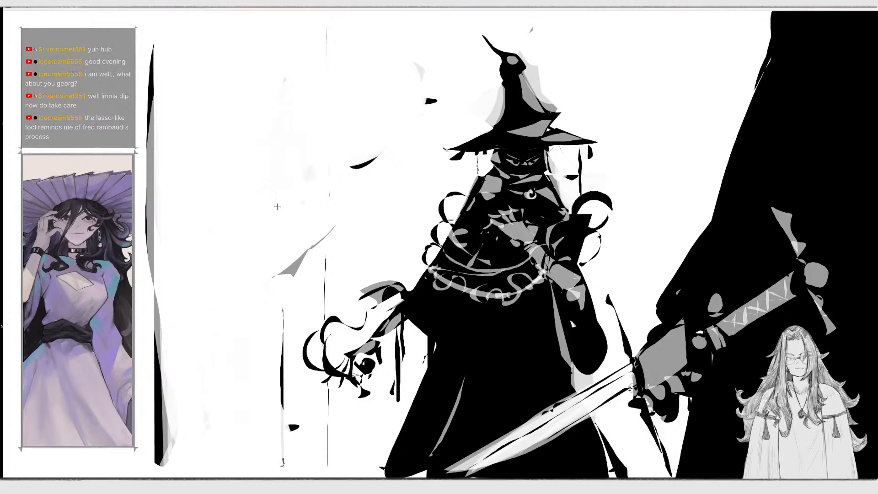
mouse_move(277, 207)
left_mouse_down()
mouse_move(346, 192)
mouse_move(263, 228)
mouse_move(338, 218)
mouse_move(357, 84)
mouse_move(417, 60)
mouse_move(440, 68)
left_mouse_up()
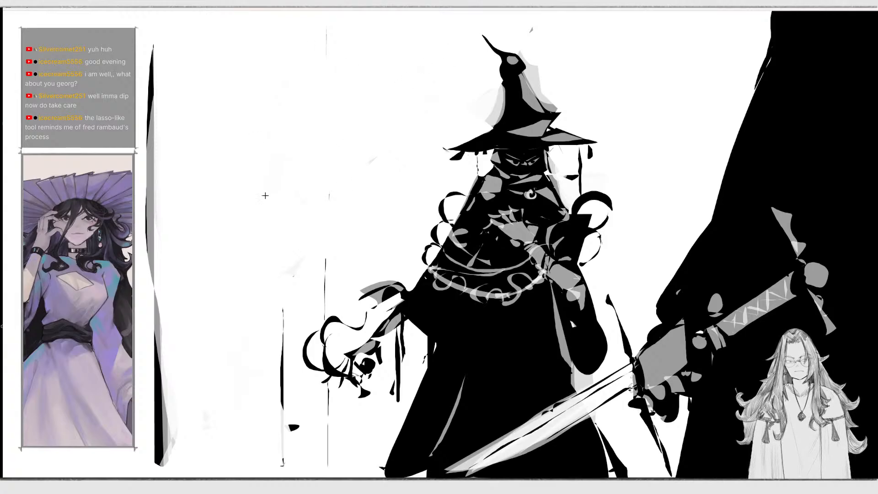
mouse_move(266, 195)
left_mouse_down()
mouse_move(274, 218)
mouse_move(339, 200)
mouse_move(316, 145)
left_mouse_up()
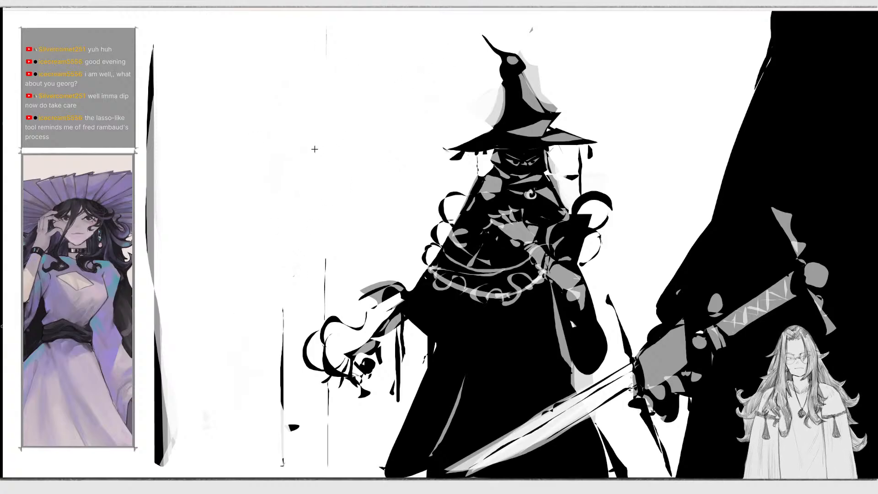
Export the drawing as an SVG named S002.svg in the Alchemy_Sketches folder.
key("ctrl+e")
left_click(404, 199)
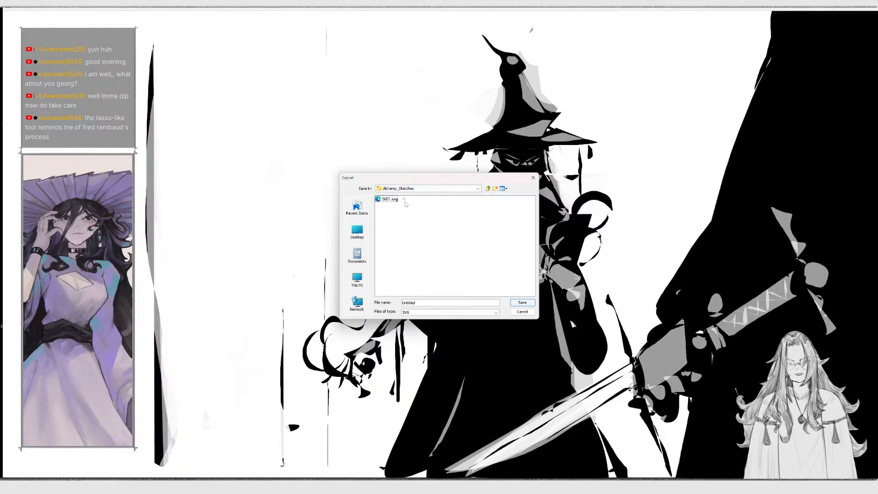
left_click(391, 199)
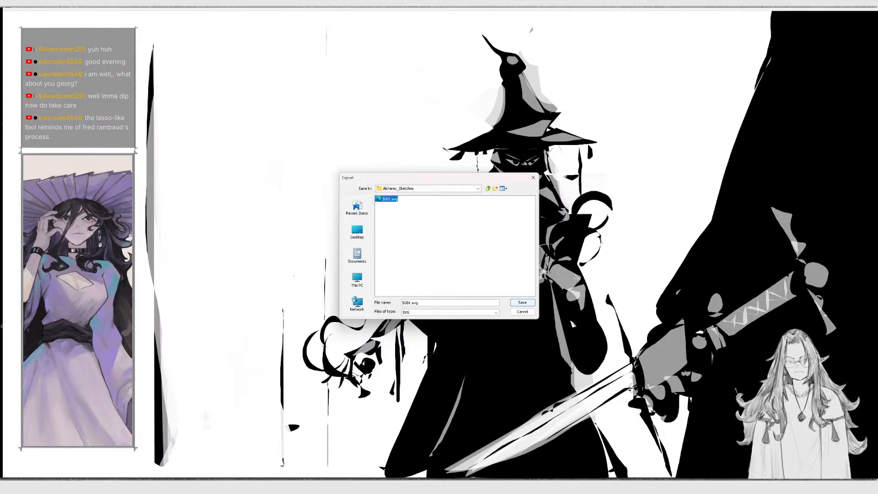
left_click(410, 303)
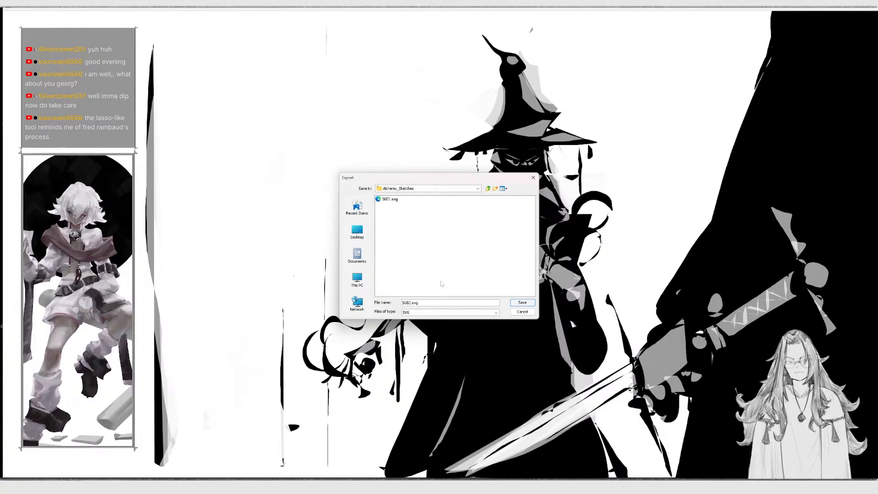
left_click(523, 302)
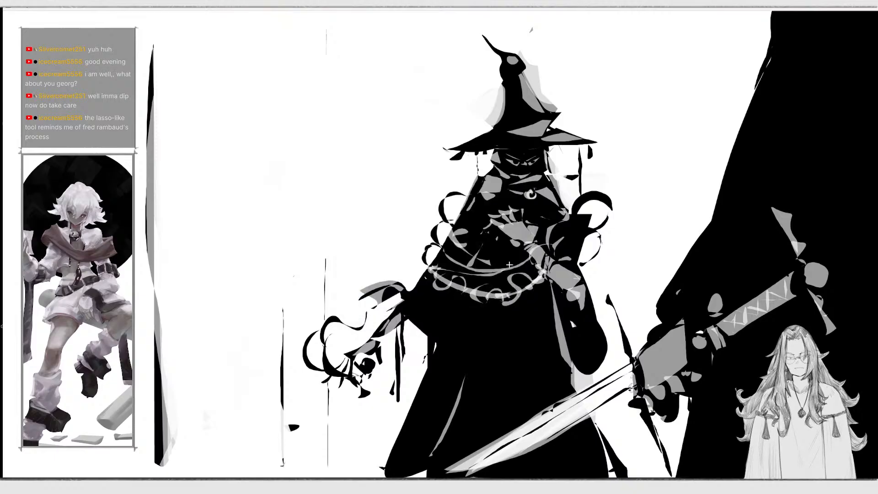
Clear the canvas and switch the creation mode to Pull Shapes.
mouse_move(276, 27)
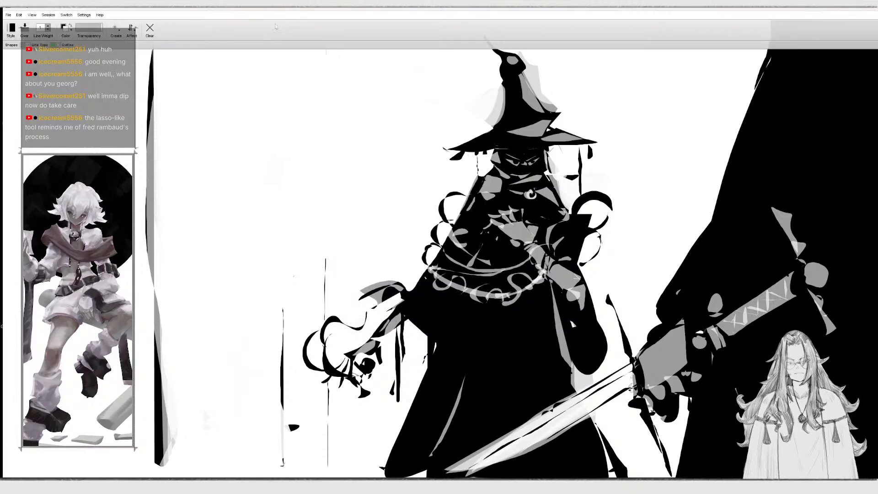
left_click(149, 33)
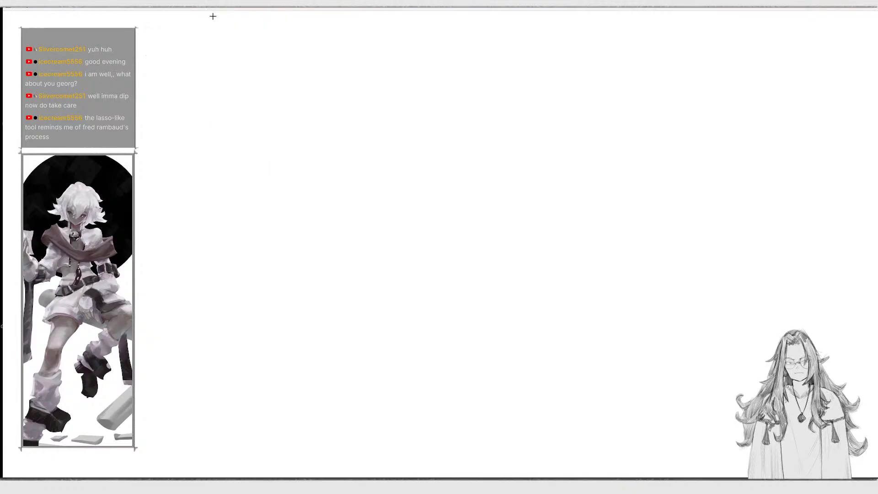
mouse_move(214, 17)
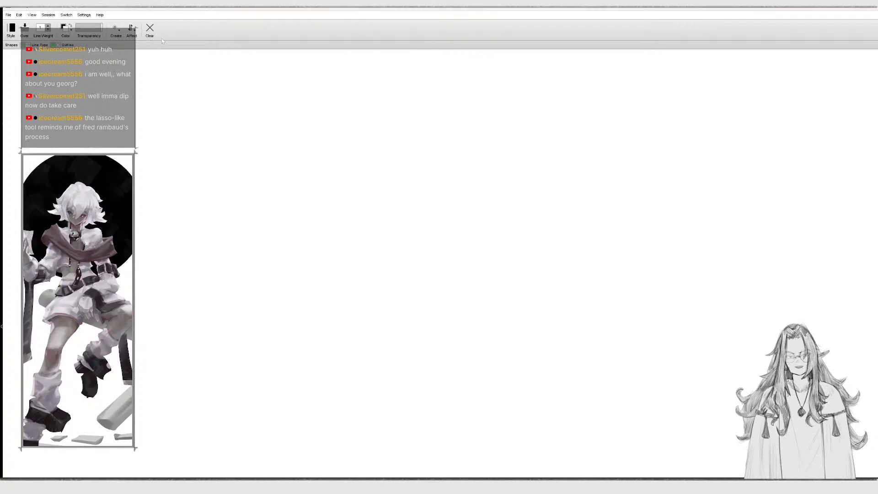
left_click(136, 30)
left_click(115, 29)
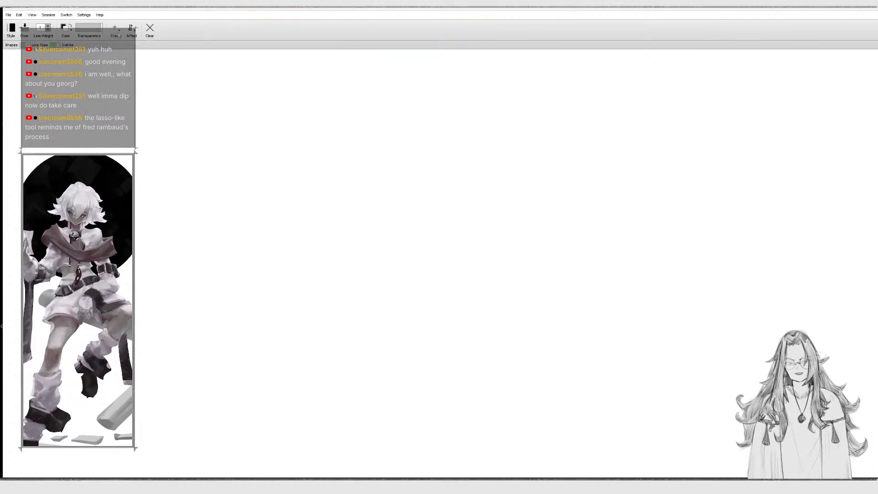
left_click(115, 29)
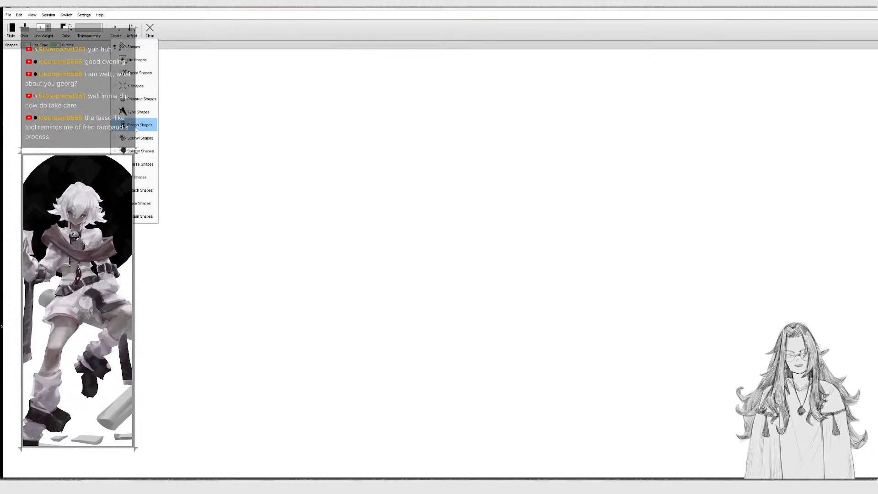
left_click(143, 179)
Try two pull-shape folders, including the Parts folder, with scattered test strokes, clearing the canvas after each.
left_click(40, 45)
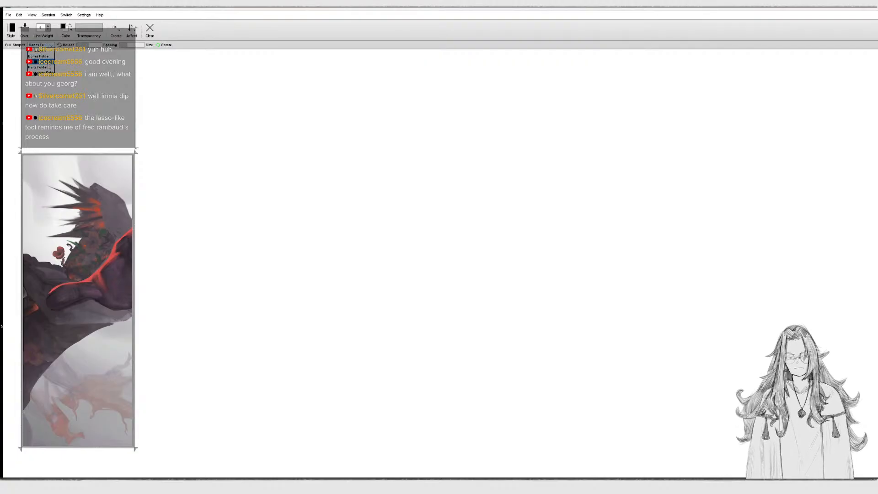
left_click(50, 69)
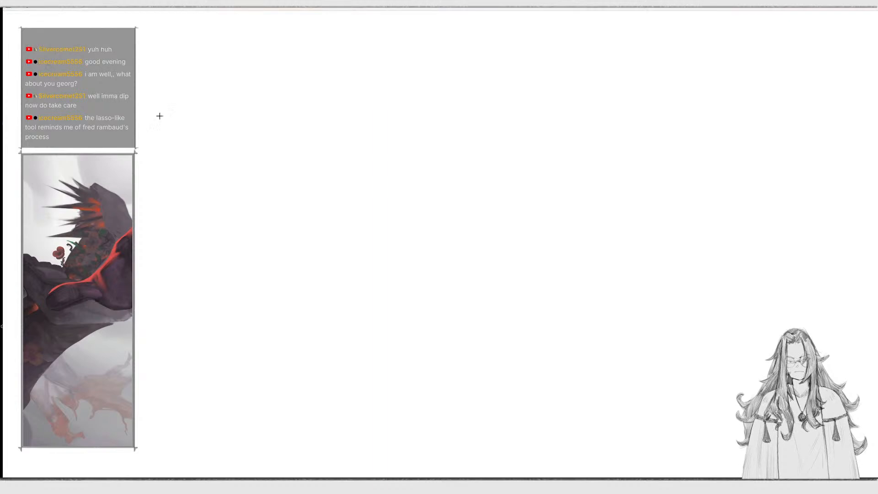
mouse_move(159, 116)
left_mouse_down()
mouse_move(341, 245)
mouse_move(366, 101)
mouse_move(357, 178)
mouse_move(344, 103)
left_mouse_up()
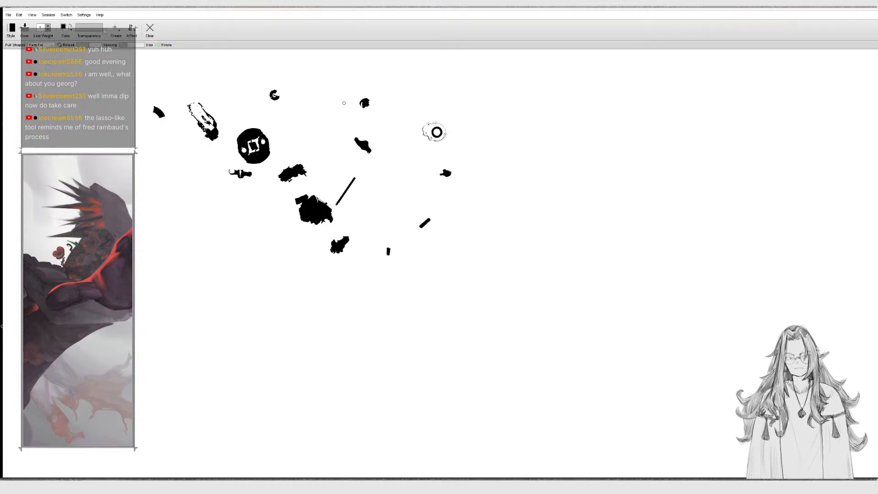
left_click(151, 29)
left_click(40, 45)
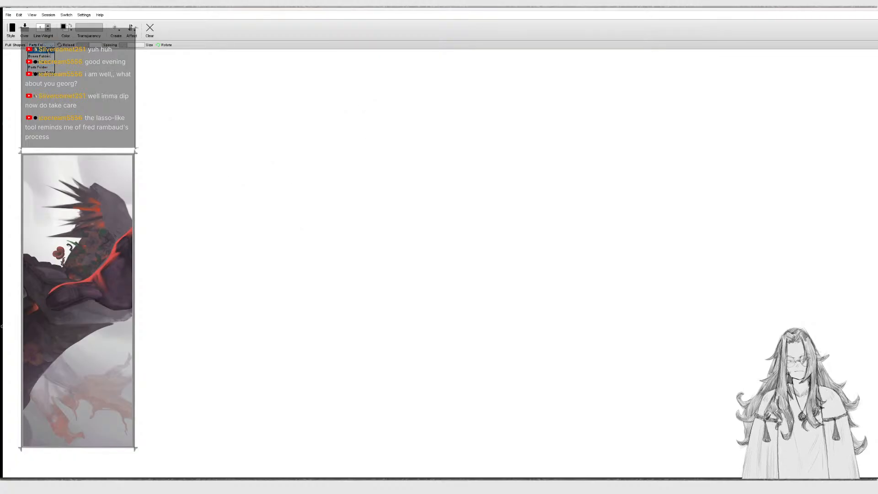
left_click(51, 72)
mouse_move(212, 90)
left_mouse_down()
mouse_move(211, 176)
mouse_move(307, 286)
mouse_move(380, 228)
mouse_move(209, 74)
left_mouse_up()
mouse_move(173, 9)
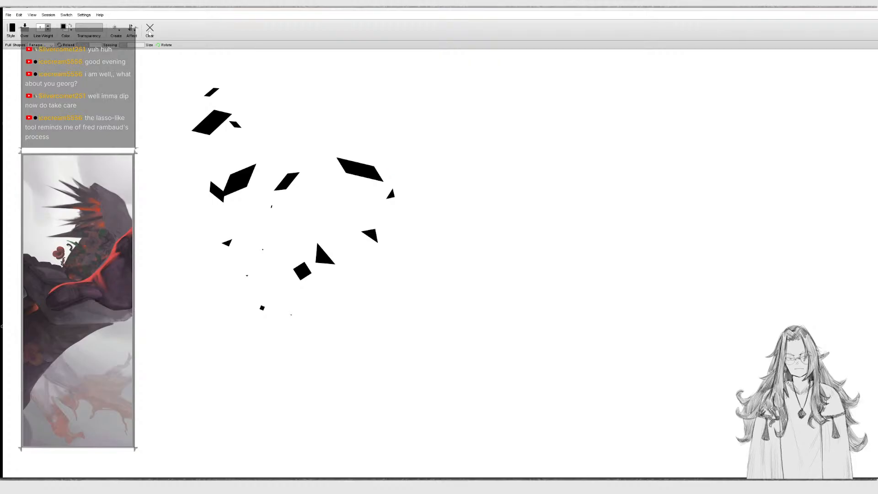
left_click(151, 28)
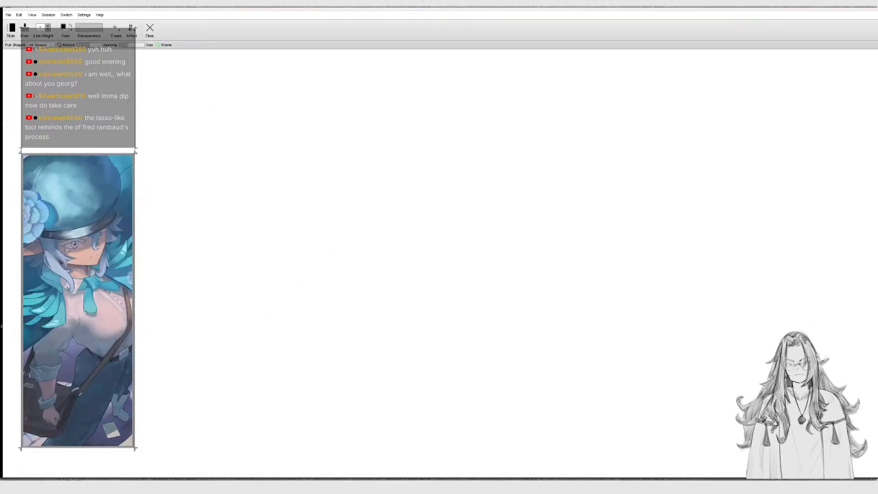
Build five small black character silhouettes in two rows from pulled shapes, and add a bulky textured mass to the upper middle one.
left_click_drag(235, 91, 230, 162)
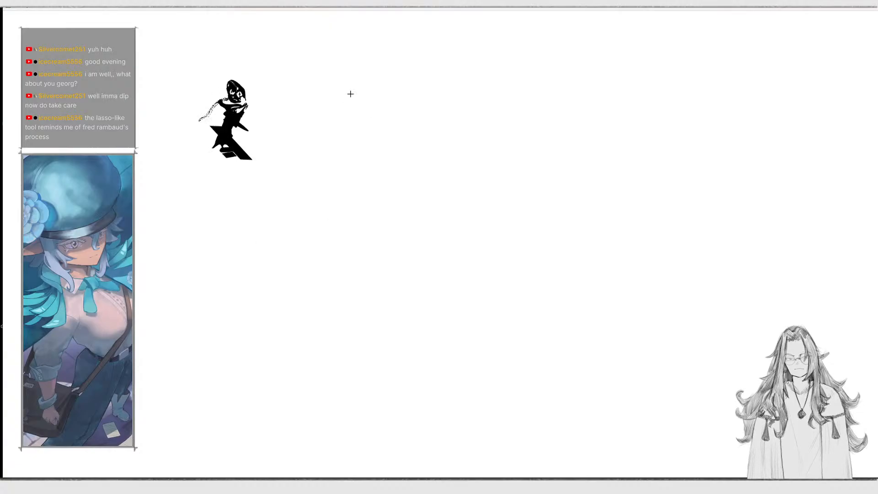
left_click_drag(365, 96, 367, 183)
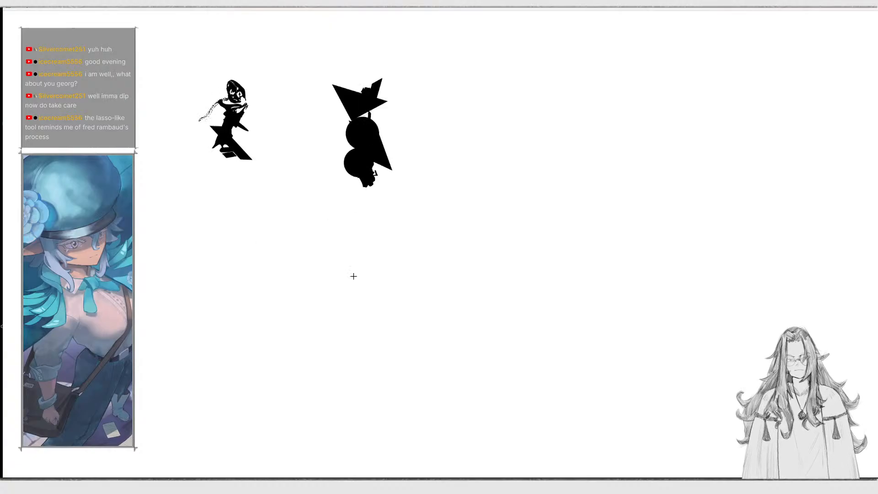
mouse_move(232, 236)
left_mouse_down()
mouse_move(238, 295)
mouse_move(226, 316)
mouse_move(230, 274)
left_mouse_up()
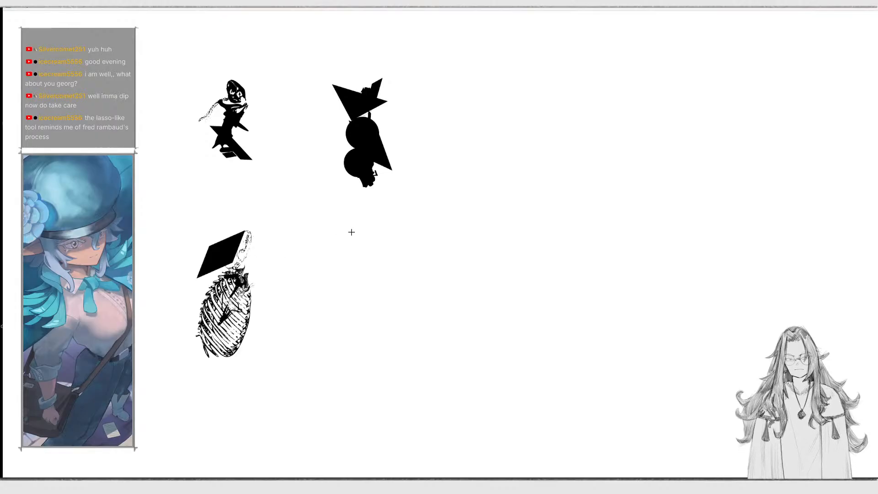
mouse_move(366, 248)
left_mouse_down()
mouse_move(361, 313)
mouse_move(365, 266)
mouse_move(394, 286)
left_mouse_up()
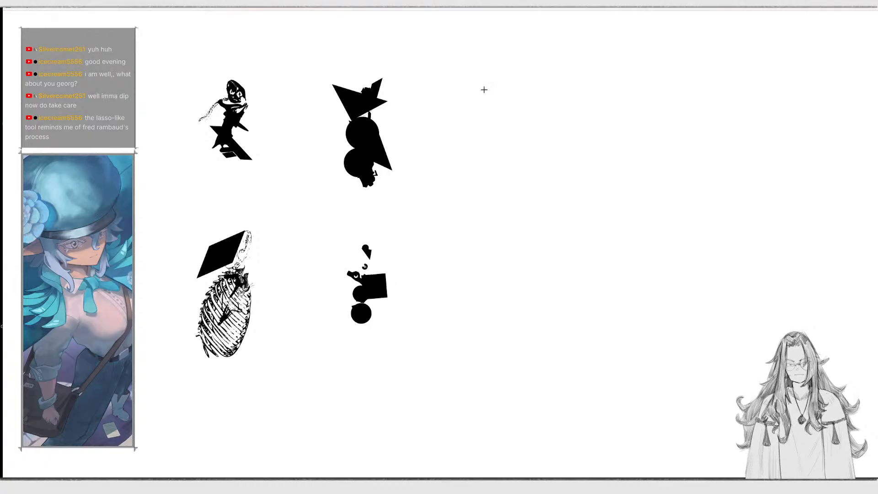
mouse_move(490, 84)
left_mouse_down()
mouse_move(496, 194)
mouse_move(498, 111)
left_mouse_up()
left_click(486, 110)
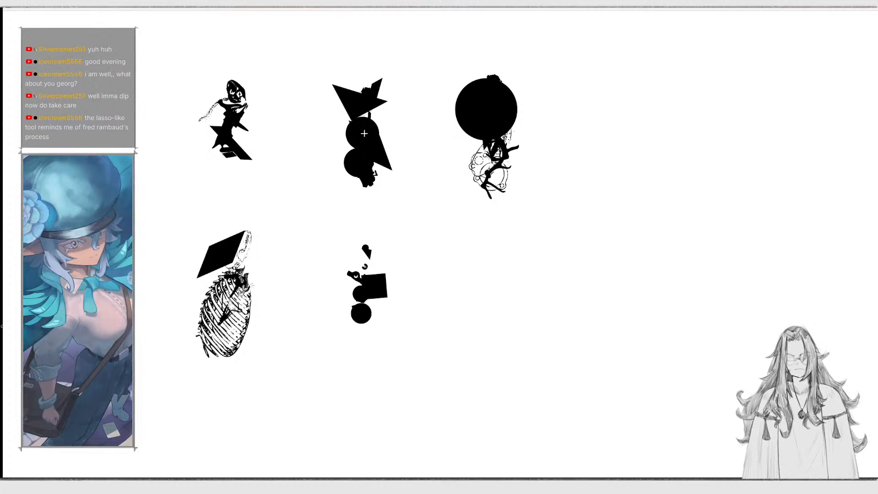
left_click_drag(346, 161, 362, 148)
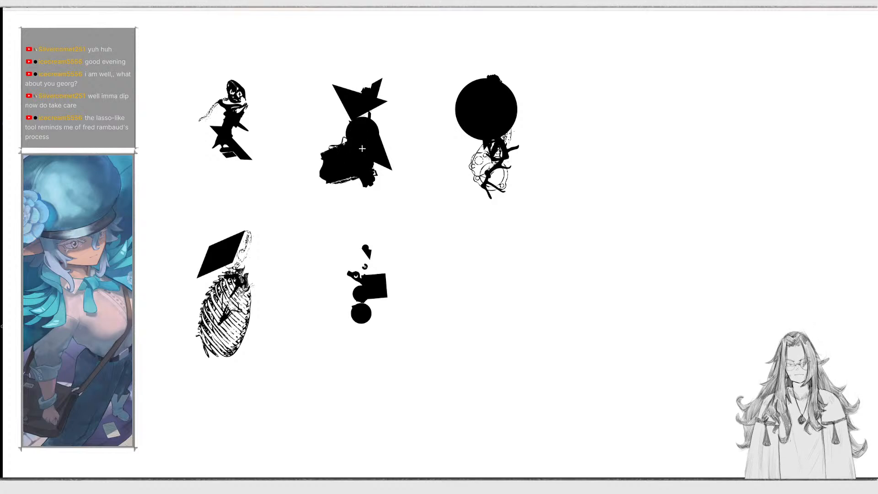
Extend the five existing silhouettes with pulled bones, a fish skeleton, branches, circles and angular pieces as limbs and feet.
left_click_drag(378, 327, 367, 362)
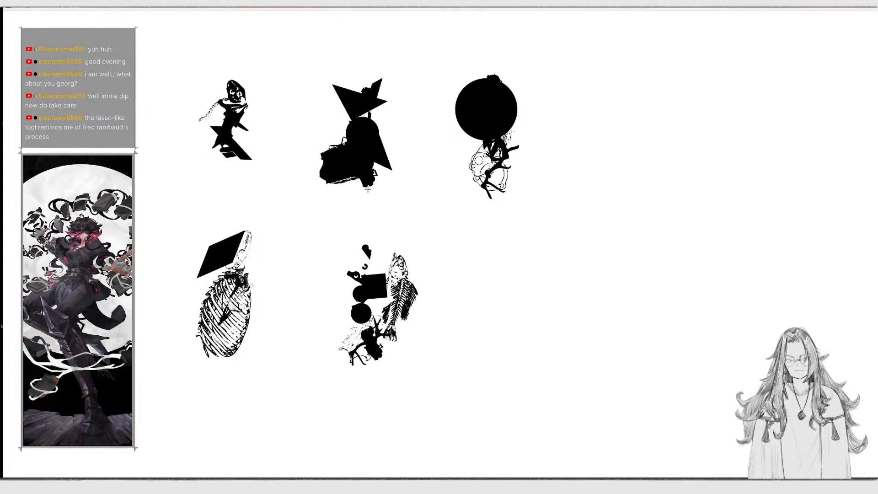
mouse_move(367, 185)
left_mouse_down()
mouse_move(359, 198)
mouse_move(372, 191)
left_mouse_up()
left_click_drag(502, 189, 479, 225)
left_click(243, 146)
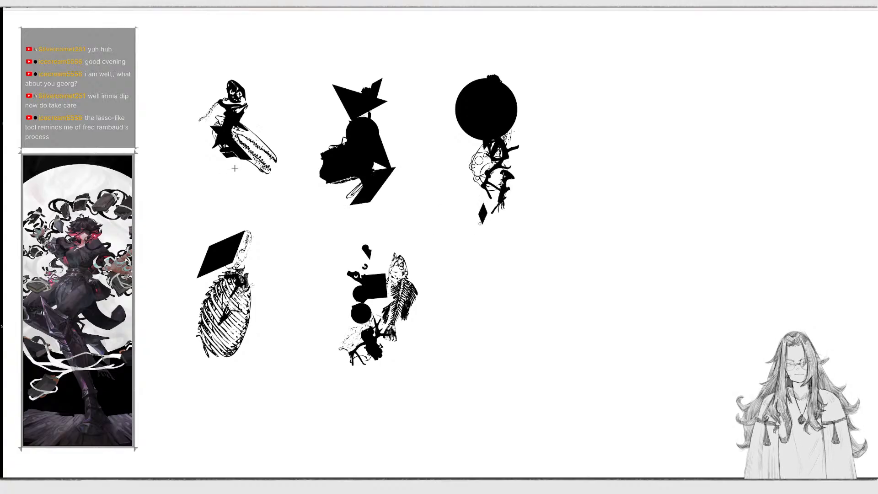
left_click(229, 173)
left_click(230, 182)
left_click_drag(225, 347, 226, 414)
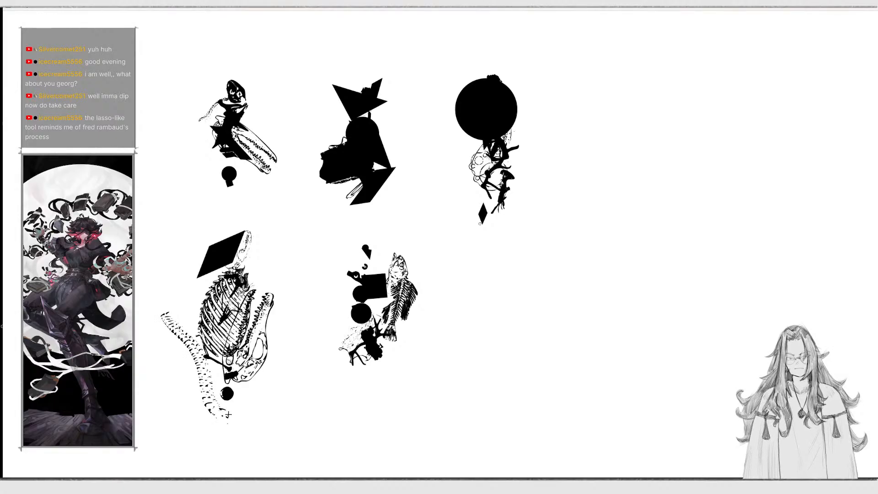
left_click(228, 415)
Build a third lower silhouette from three stacked black circles, and a fourth upper silhouette from circles, twigs and an antler.
mouse_move(513, 271)
left_mouse_down()
mouse_move(513, 402)
mouse_move(516, 337)
left_mouse_up()
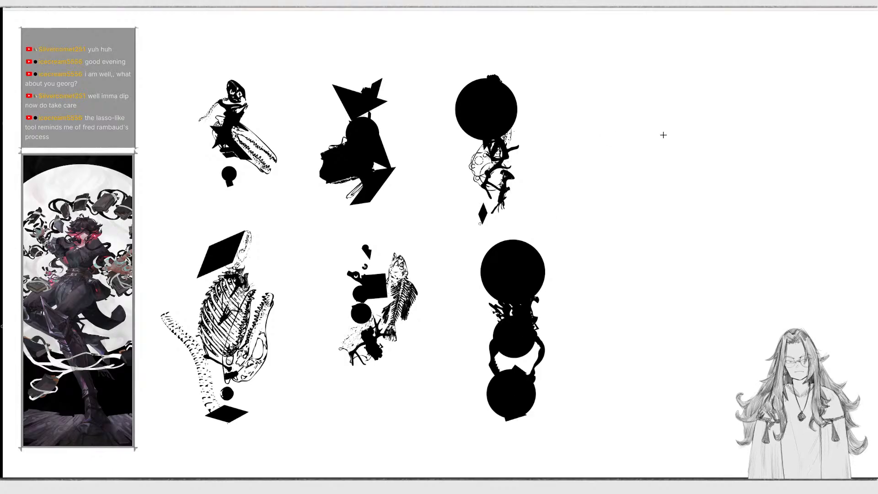
mouse_move(653, 82)
left_mouse_down()
mouse_move(649, 201)
mouse_move(652, 124)
mouse_move(633, 135)
left_mouse_up()
left_click(648, 224)
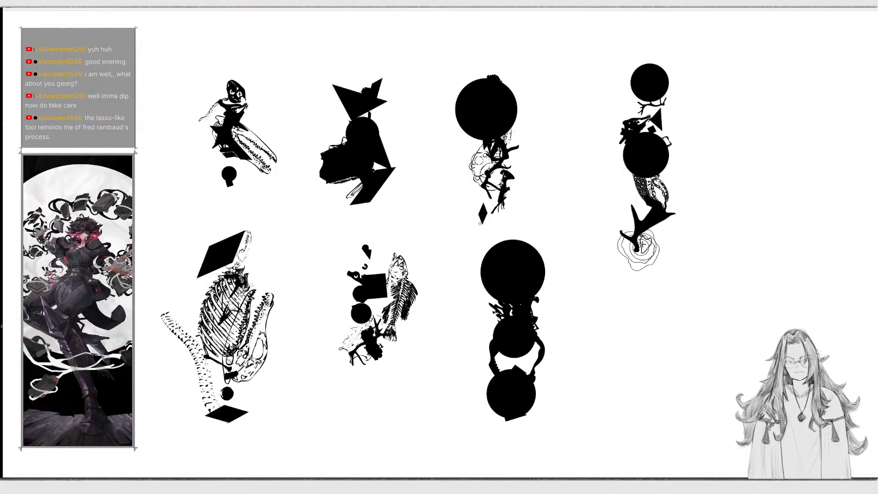
Carve away the lower half of the fourth upper silhouette in white and rebuild it with jagged black shapes inside a thin elliptical ring.
mouse_move(642, 244)
left_mouse_down()
mouse_move(644, 251)
mouse_move(639, 239)
left_mouse_up()
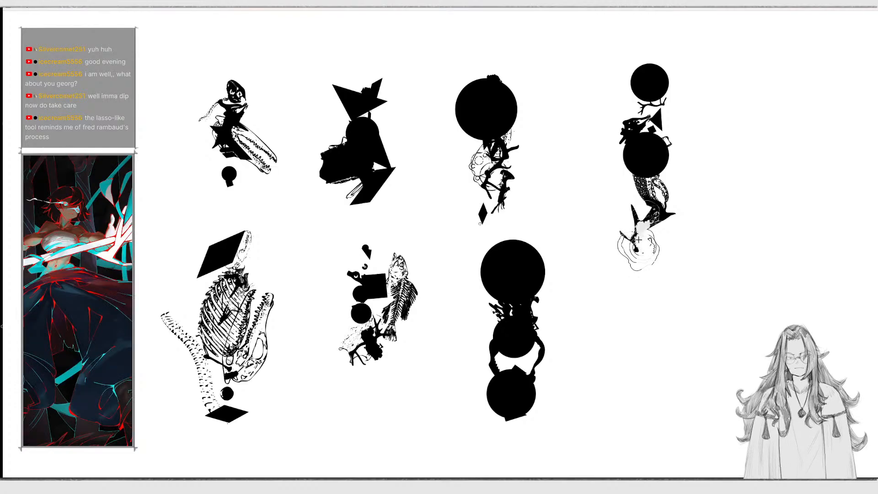
mouse_move(441, 15)
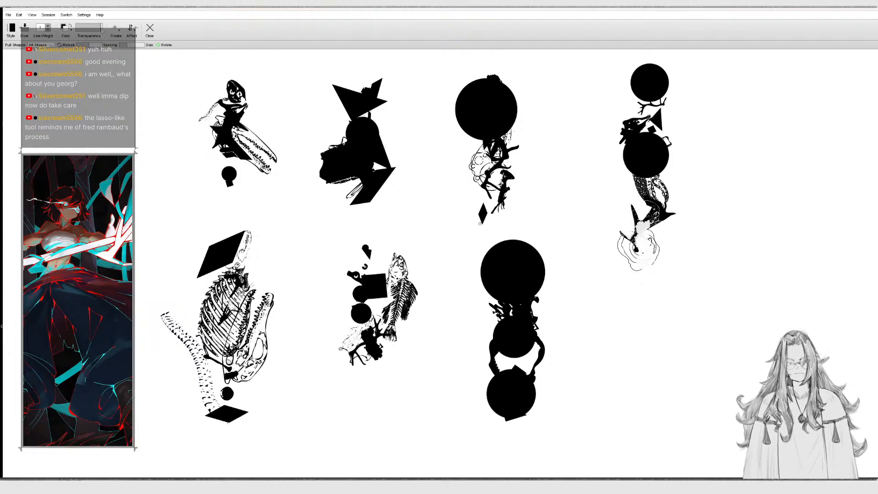
mouse_move(601, 249)
left_mouse_down()
mouse_move(646, 252)
mouse_move(611, 249)
mouse_move(675, 237)
mouse_move(668, 253)
left_mouse_up()
key("x")
left_click(641, 298)
left_click_drag(616, 287, 606, 280)
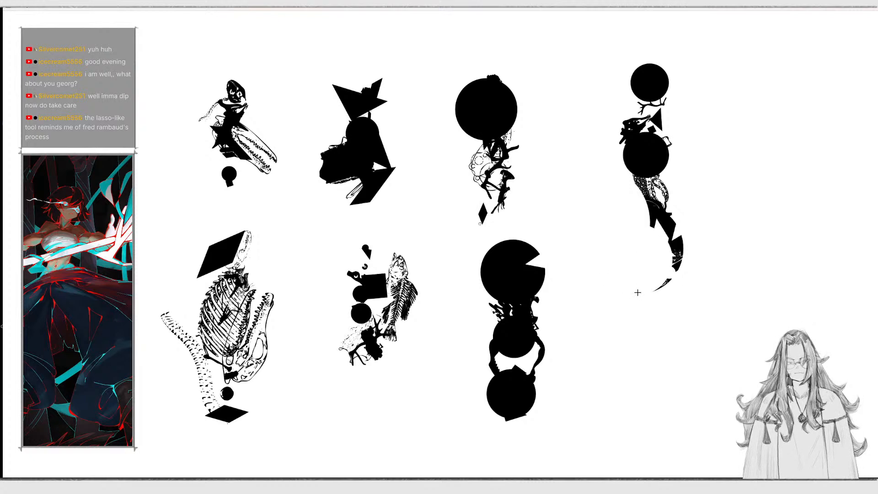
left_click(683, 253)
mouse_move(681, 240)
left_mouse_down()
mouse_move(664, 283)
mouse_move(674, 219)
mouse_move(673, 272)
left_mouse_up()
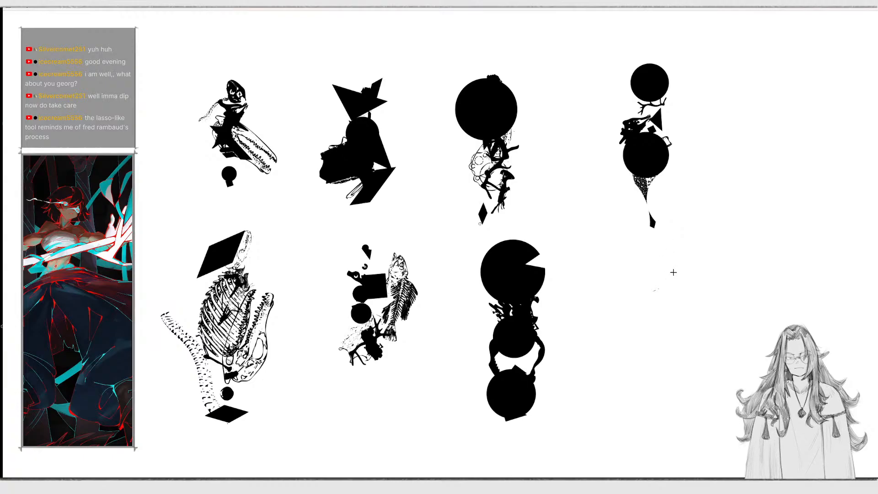
mouse_move(652, 222)
left_mouse_down()
mouse_move(657, 211)
mouse_move(637, 177)
mouse_move(643, 159)
mouse_move(647, 212)
mouse_move(634, 182)
mouse_move(653, 208)
left_mouse_up()
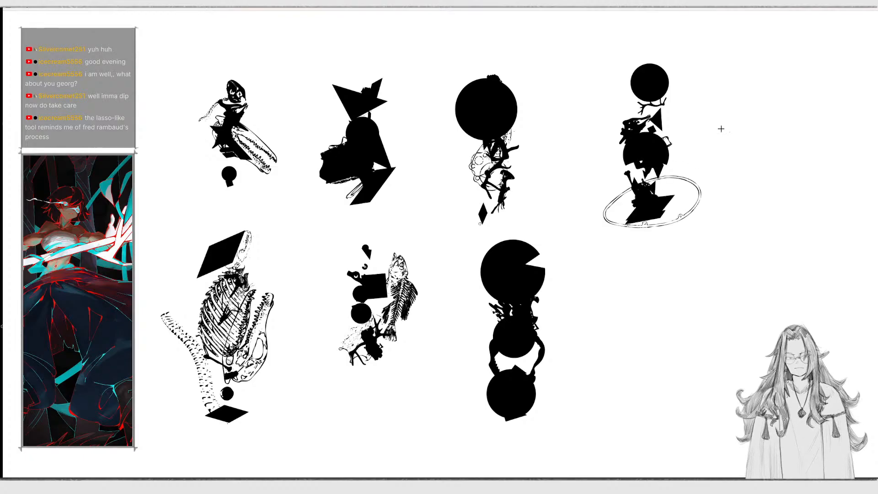
Build a fifth upper silhouette, and shape a fourth lower one from a notched large circle, angular upper pieces and a slanted slab base.
mouse_move(779, 78)
left_mouse_down()
mouse_move(789, 79)
mouse_move(786, 192)
mouse_move(807, 202)
mouse_move(788, 186)
mouse_move(790, 228)
mouse_move(773, 151)
mouse_move(821, 137)
left_mouse_up()
left_click_drag(648, 296, 645, 371)
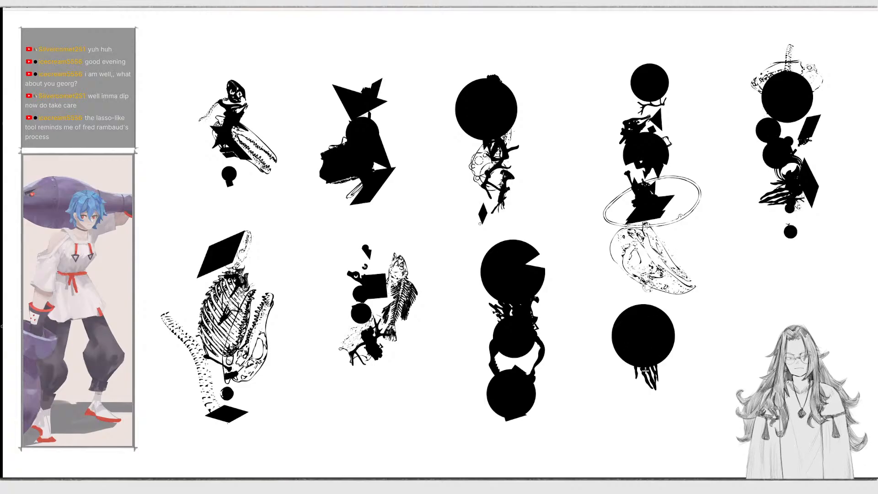
mouse_move(669, 256)
left_mouse_down()
mouse_move(654, 279)
mouse_move(634, 250)
mouse_move(689, 274)
mouse_move(674, 278)
left_mouse_up()
mouse_move(622, 259)
left_mouse_down()
mouse_move(608, 247)
mouse_move(670, 268)
mouse_move(657, 306)
left_mouse_up()
left_click(650, 293)
left_click(645, 268)
left_click_drag(640, 224, 660, 217)
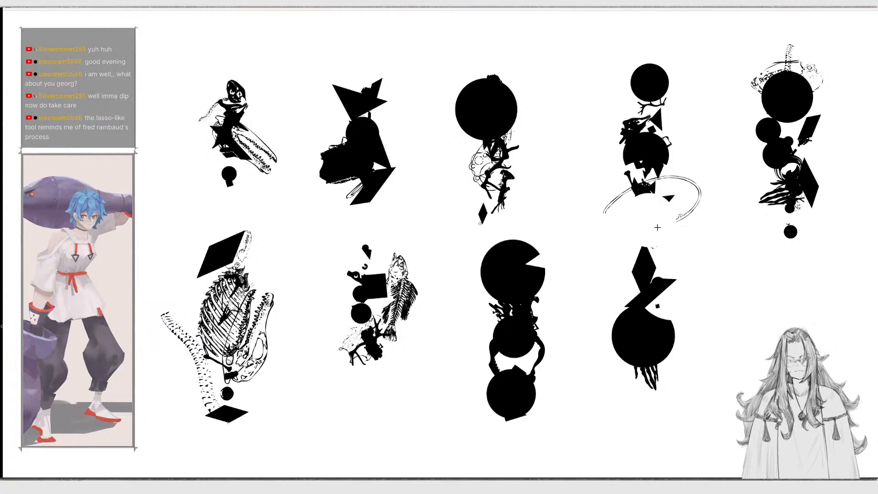
left_click(637, 416)
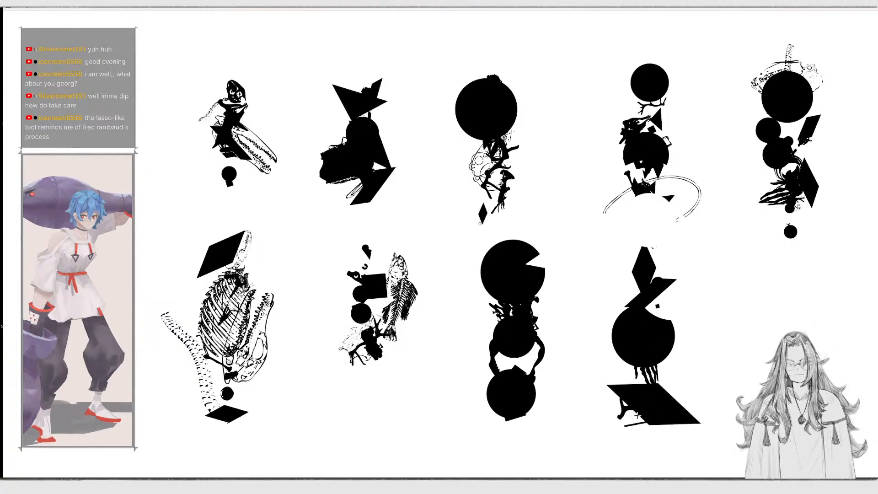
Give the second lower silhouette a base of a black diamond and two large overlapping circles, carved in white into arching legs.
left_click(372, 377)
left_click(362, 402)
left_click(390, 393)
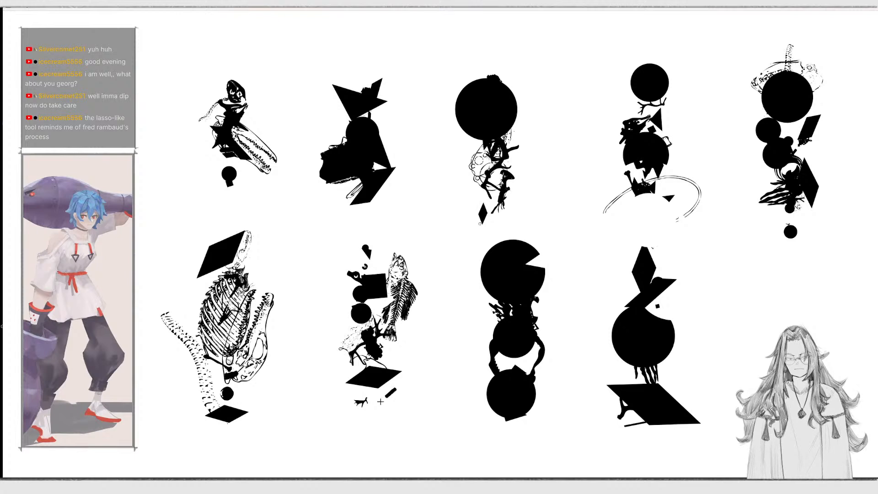
left_click(353, 418)
left_click(393, 398)
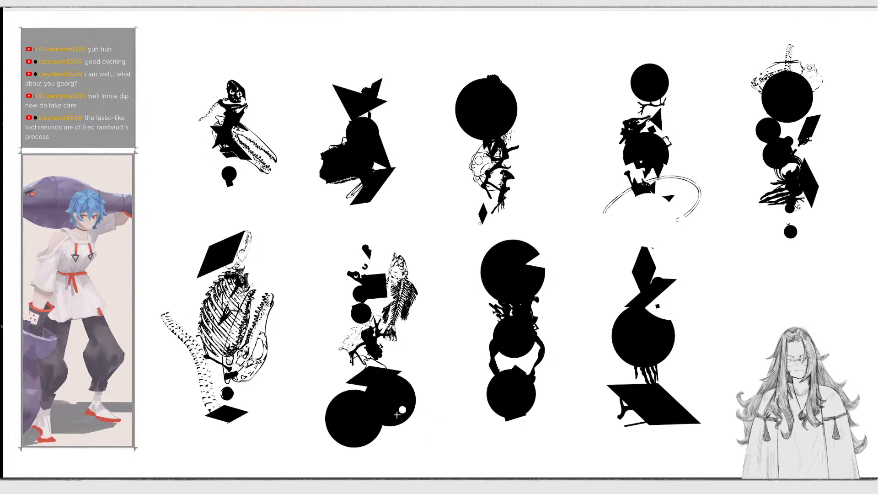
mouse_move(397, 415)
left_mouse_down()
mouse_move(383, 401)
mouse_move(377, 418)
mouse_move(367, 401)
left_mouse_up()
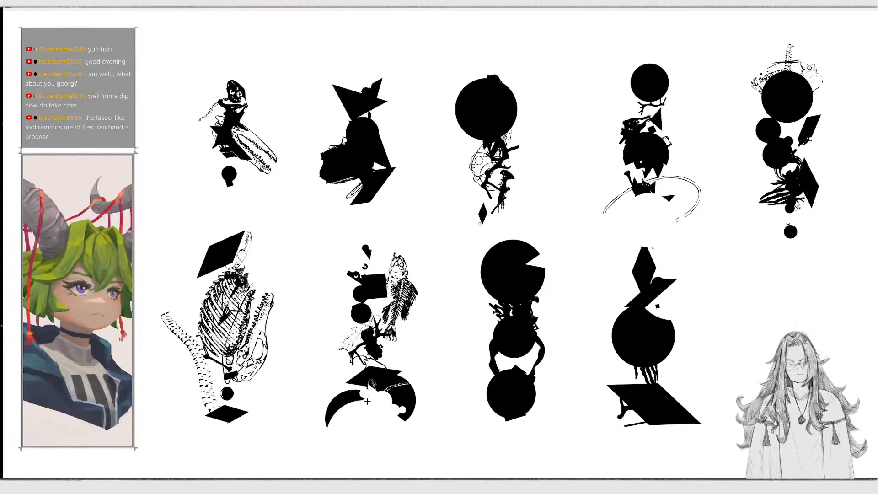
Carve details into the third lower and fifth upper silhouettes, and start a fifth lower one from angular pieces and a large circle.
left_click(493, 419)
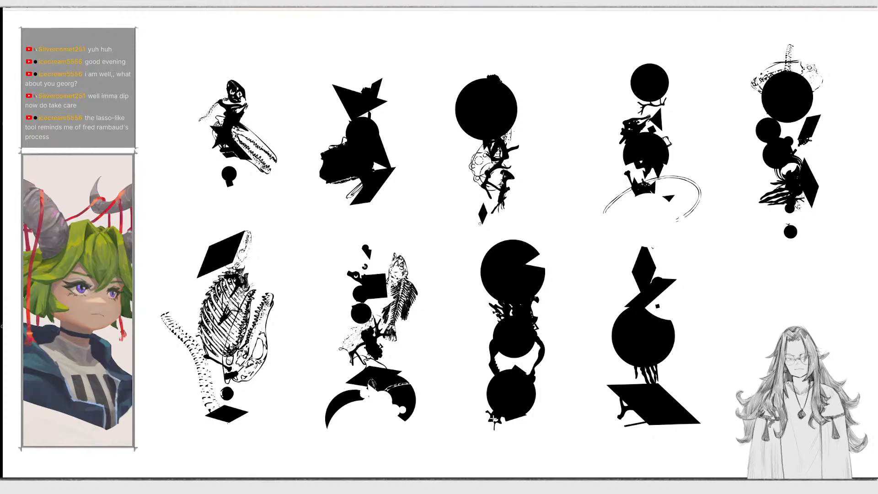
mouse_move(480, 276)
left_mouse_down()
mouse_move(494, 255)
mouse_move(526, 242)
left_mouse_up()
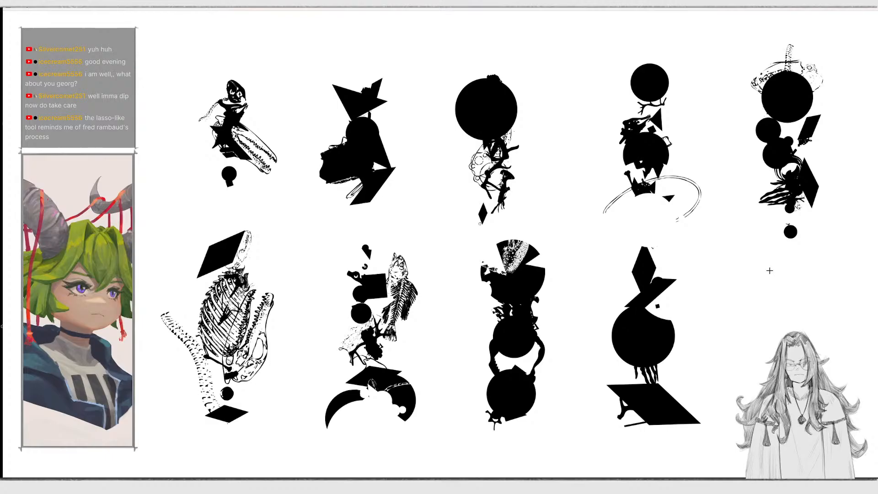
mouse_move(777, 238)
left_mouse_down()
mouse_move(784, 212)
mouse_move(768, 137)
left_mouse_up()
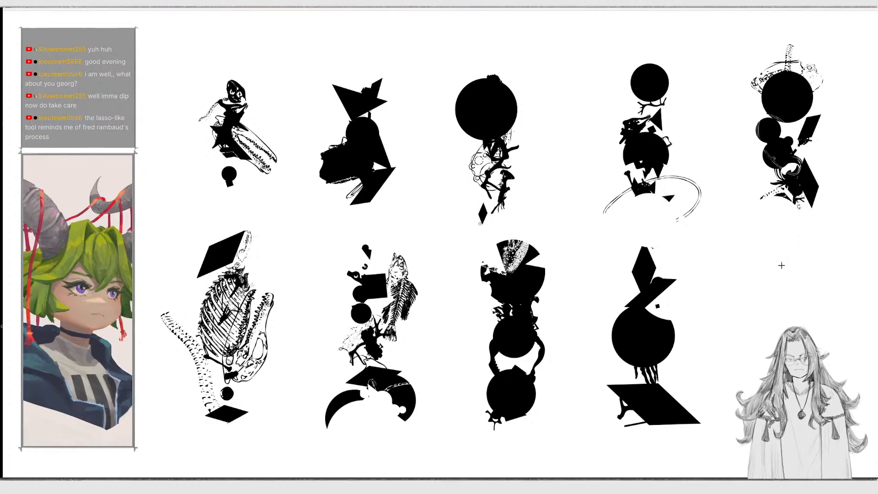
left_click_drag(781, 265, 803, 292)
left_click_drag(762, 341, 790, 362)
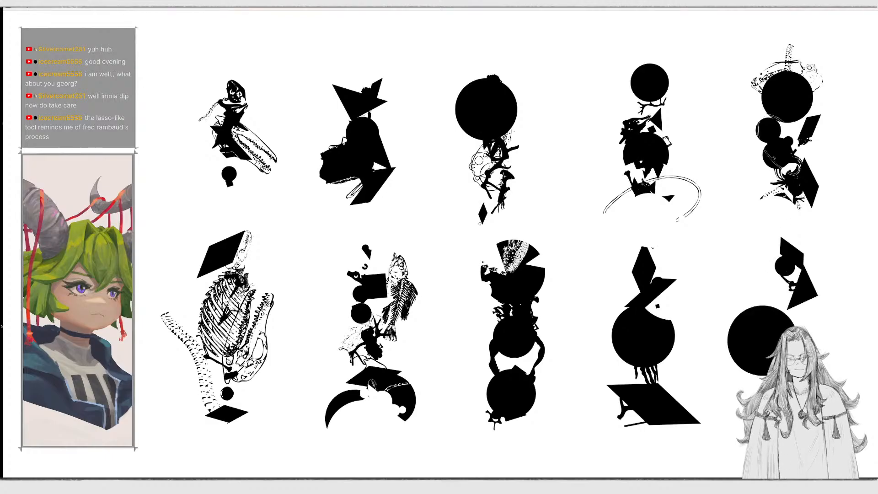
Add a slanted slab and a circle to the first lower silhouette, and a spine and a skull as limbs to the second.
left_click_drag(198, 288, 189, 293)
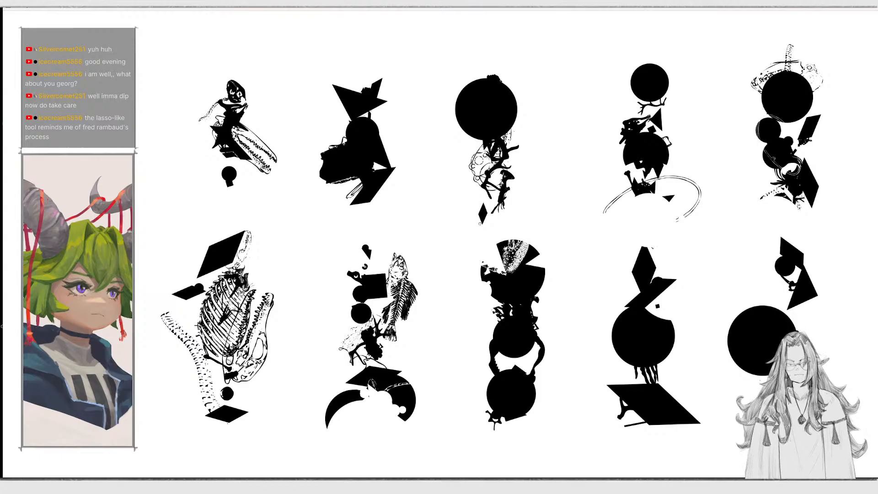
left_click(196, 326)
left_click_drag(418, 256, 414, 270)
left_click_drag(366, 303, 355, 312)
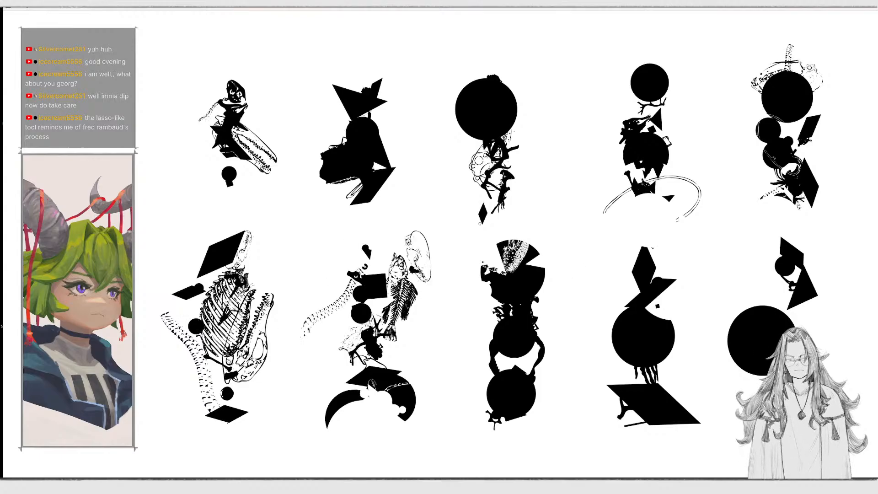
Add a curved handle and an arched base to the second upper silhouette, and cluster small circles on the third one's head and legs.
left_click_drag(379, 143, 382, 149)
left_click_drag(360, 219, 385, 238)
left_click(495, 190)
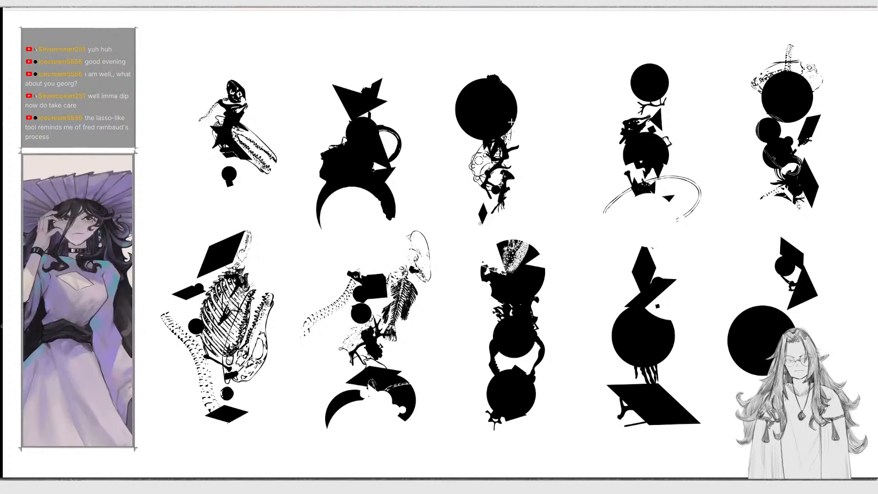
left_click(518, 108)
left_click(511, 76)
left_click(511, 89)
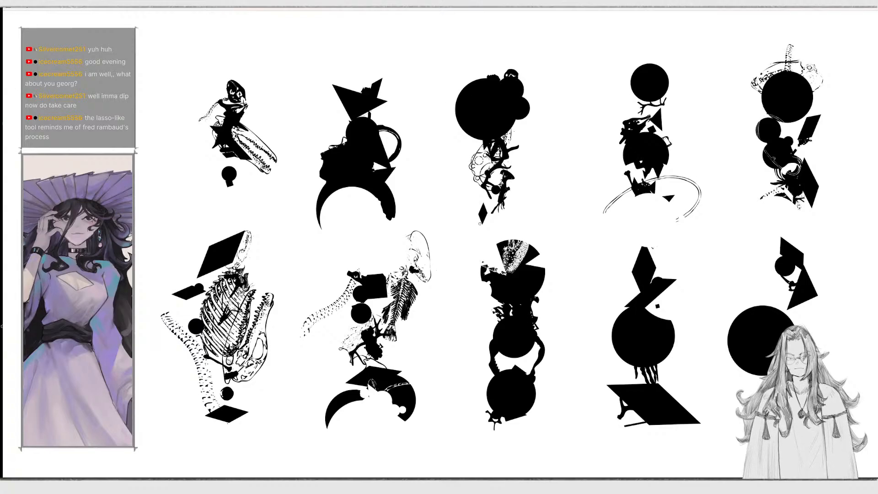
Bulk up the first upper silhouette with a large black circle on its torso, a spine at the head and small shapes for legs.
left_click(244, 95)
left_click(234, 162)
left_click(236, 173)
left_click(216, 163)
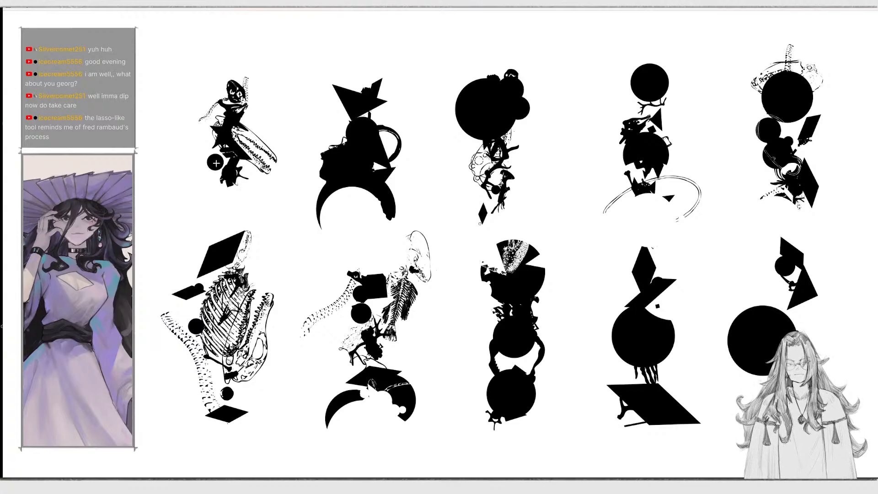
left_click(204, 124)
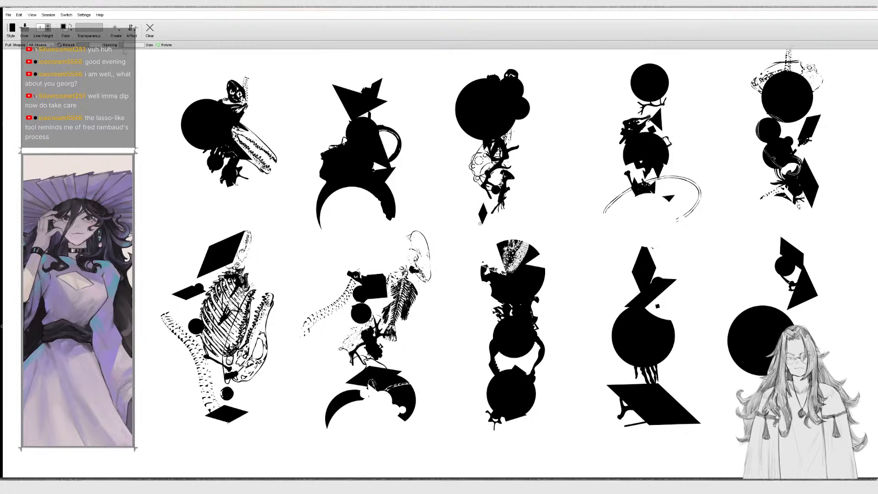
mouse_move(224, 178)
left_mouse_down()
mouse_move(222, 194)
mouse_move(242, 190)
left_mouse_up()
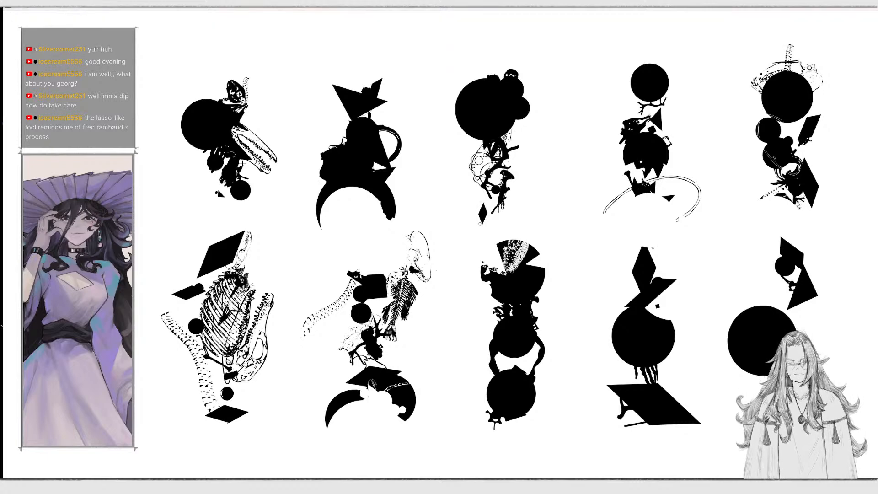
Rebuild the base of the first lower silhouette as a large black circle with added blobs, hollowed into an arch with white.
mouse_move(213, 388)
left_mouse_down()
mouse_move(201, 438)
mouse_move(206, 397)
left_mouse_up()
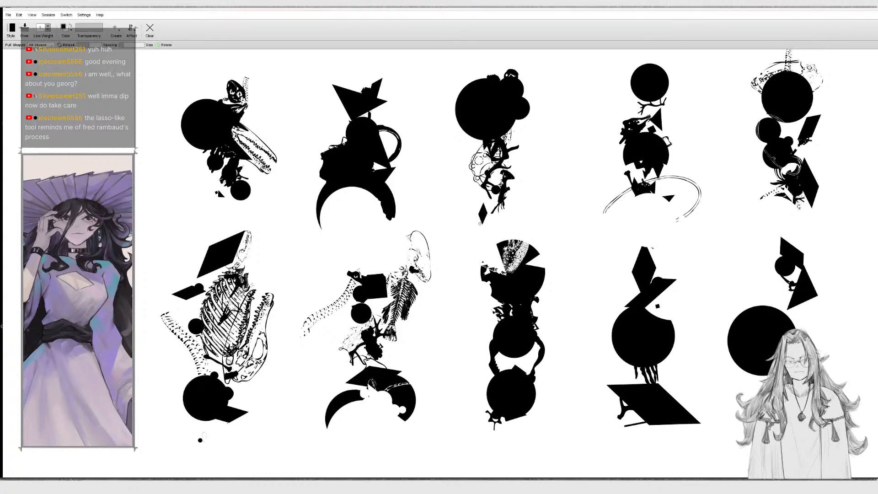
mouse_move(93, 31)
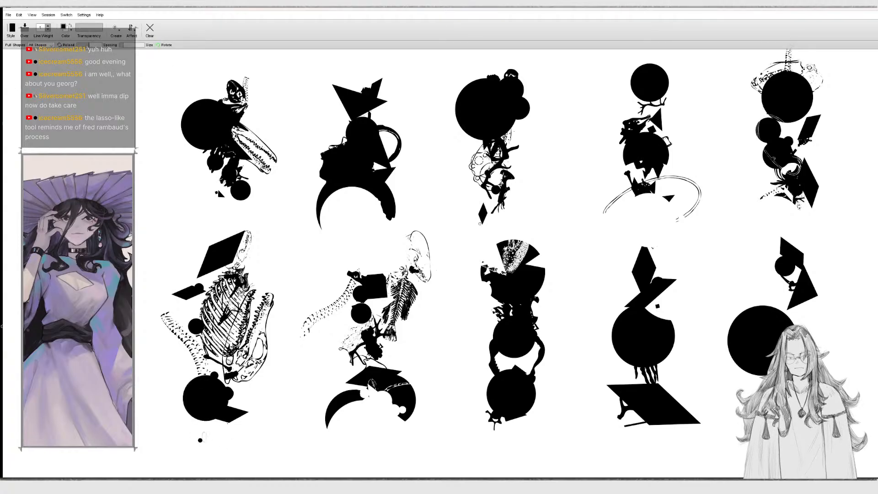
mouse_move(186, 430)
left_mouse_down()
mouse_move(201, 380)
mouse_move(193, 434)
mouse_move(207, 414)
mouse_move(228, 406)
mouse_move(238, 432)
left_mouse_up()
key("x")
key("x")
left_click_drag(356, 401, 362, 383)
key("x")
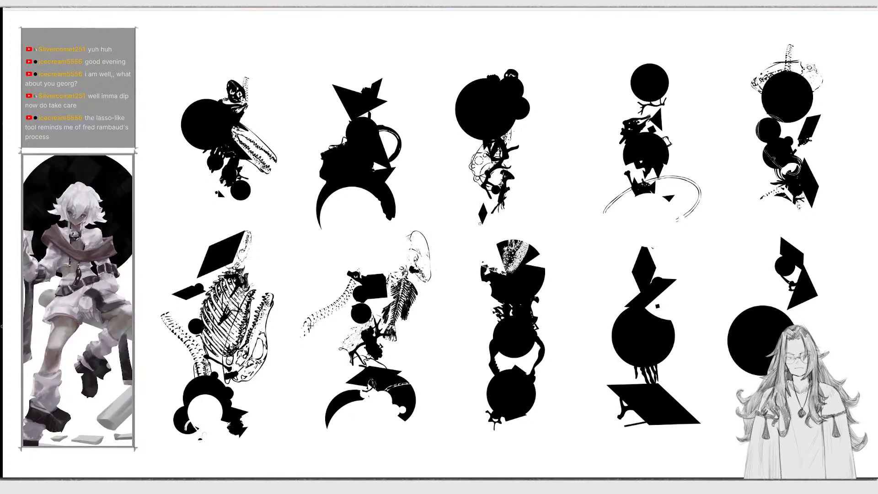
Cut the fish skeleton out of the second lower silhouette and rework its body with a skull head, a rib arm and a black mass.
mouse_move(302, 334)
left_mouse_down()
mouse_move(385, 290)
mouse_move(398, 323)
mouse_move(407, 300)
mouse_move(382, 262)
mouse_move(367, 264)
left_mouse_up()
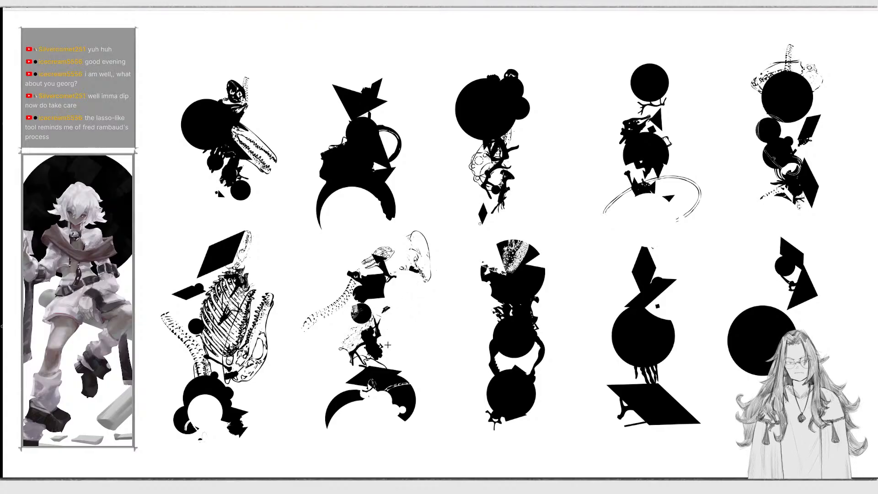
left_click_drag(384, 402, 367, 408)
mouse_move(385, 358)
left_mouse_down()
mouse_move(390, 366)
mouse_move(379, 307)
mouse_move(391, 291)
left_mouse_up()
left_click(379, 308)
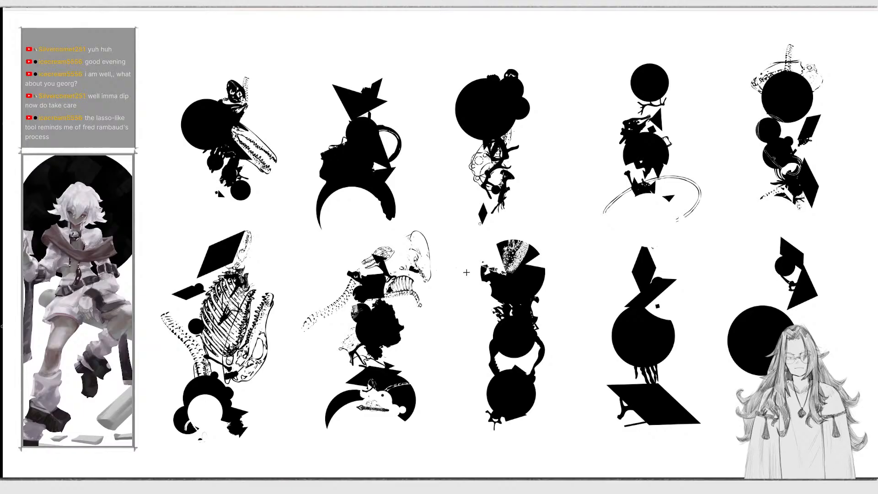
Carve away the fan-shaped top of the third lower silhouette, undoing the unwanted shapes.
left_click(496, 260)
mouse_move(497, 260)
left_mouse_down()
mouse_move(485, 308)
mouse_move(489, 252)
left_mouse_up()
key("ctrl+z")
key("ctrl+z")
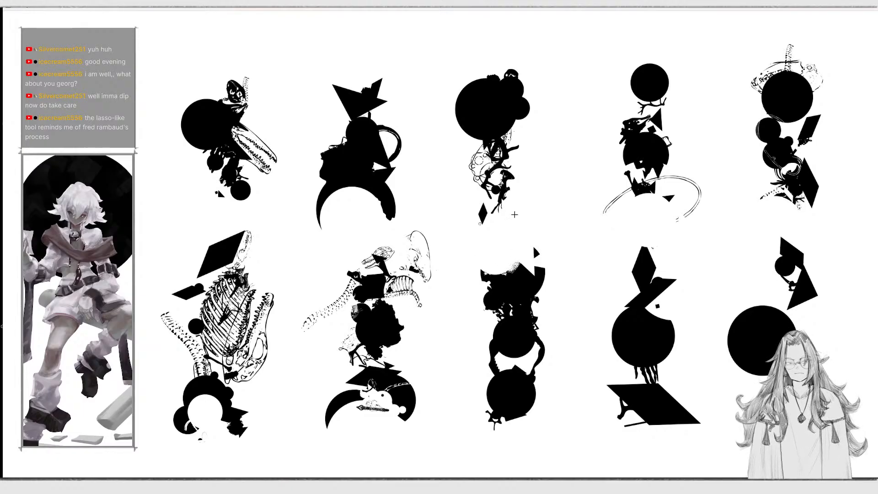
Add circles to the legs of the third and fourth upper silhouettes, and stack angular black pieces above the first one's head.
left_click(512, 165)
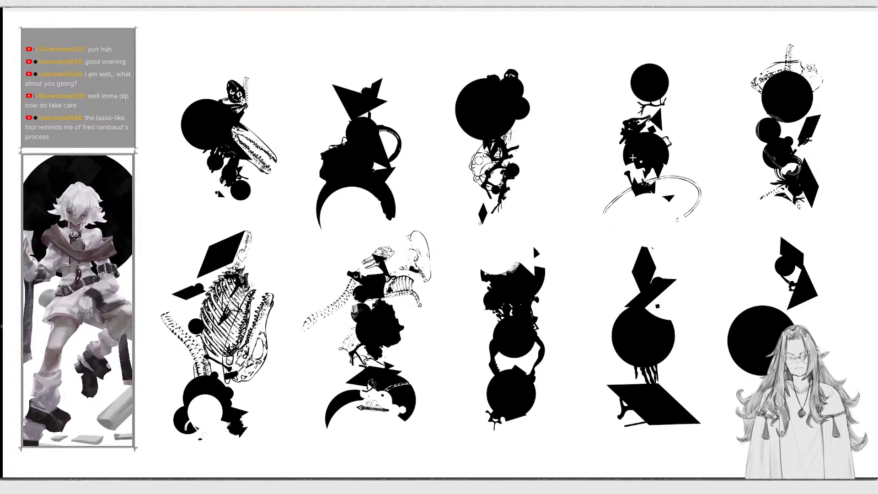
left_click(647, 119)
mouse_move(624, 195)
left_mouse_down()
mouse_move(633, 201)
mouse_move(679, 185)
mouse_move(695, 201)
left_mouse_up()
mouse_move(232, 104)
left_mouse_down()
mouse_move(241, 54)
mouse_move(230, 51)
left_mouse_up()
left_click(231, 54)
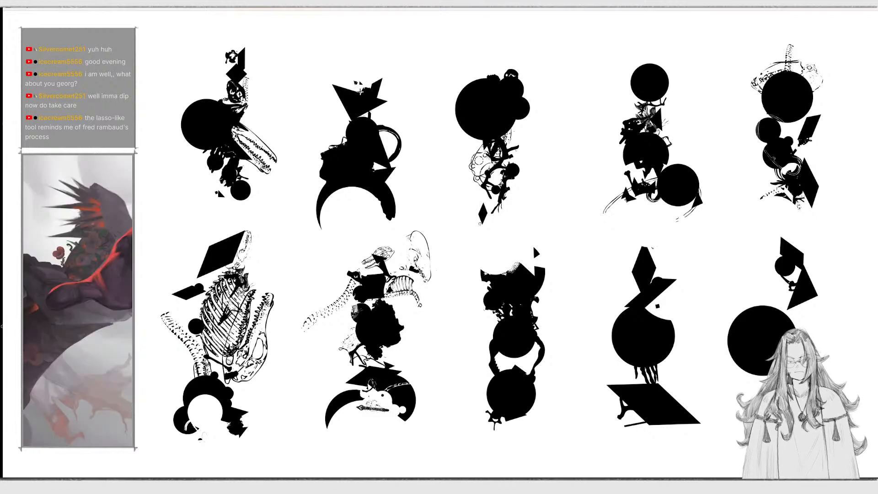
Turn the second upper silhouette's head into a black crescent, adding a slanted piece at its hand and a small triangle beside the second lower silhouette.
left_click(356, 87)
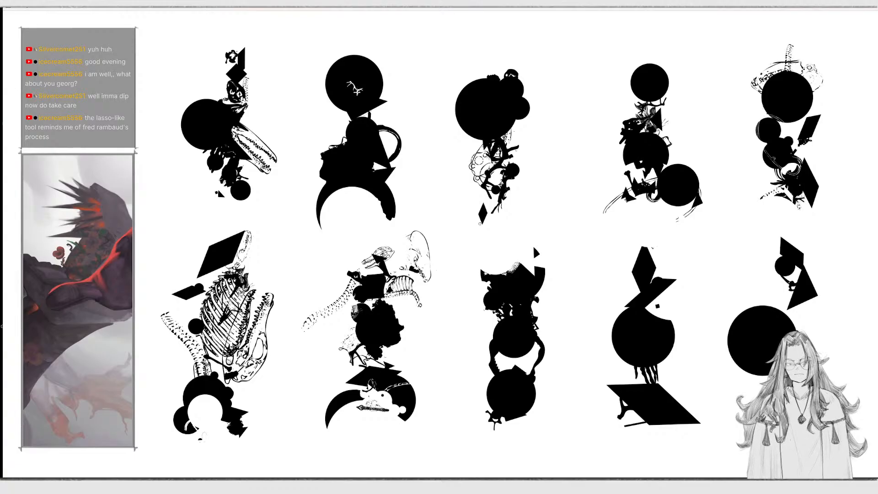
left_click_drag(356, 89, 359, 103)
left_click(351, 83)
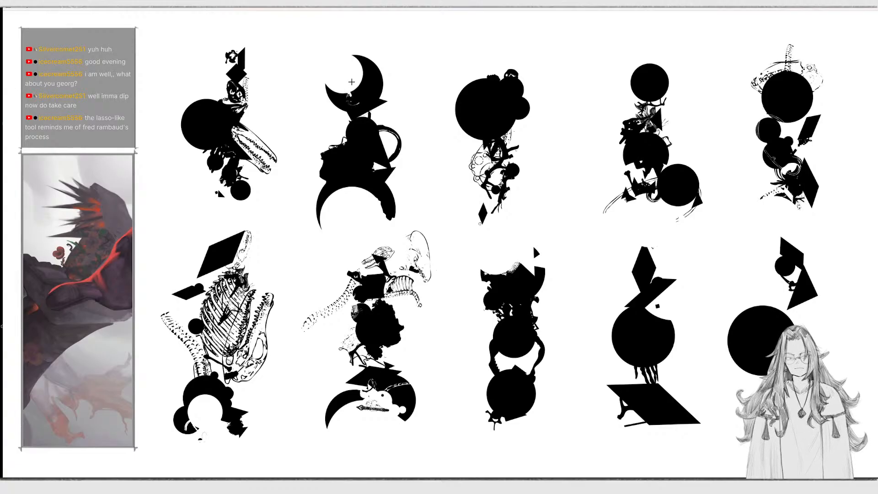
left_click_drag(392, 164, 406, 172)
left_click(415, 368)
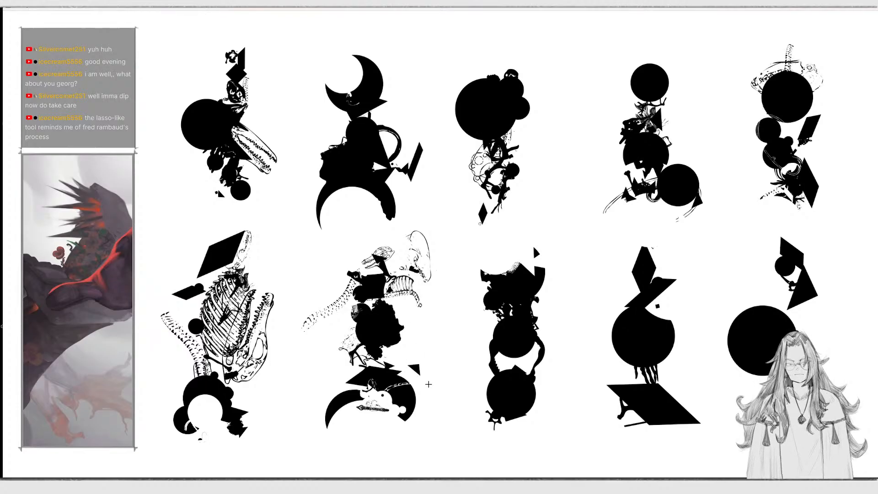
Carve white gaps into the heads of the third and fourth lower silhouettes, and cut away the skull above the second lower one's shoulders.
mouse_move(503, 281)
left_mouse_down()
mouse_move(490, 304)
mouse_move(545, 294)
mouse_move(536, 291)
left_mouse_up()
left_click(494, 280)
left_click(535, 253)
left_click_drag(635, 274, 642, 251)
mouse_move(450, 23)
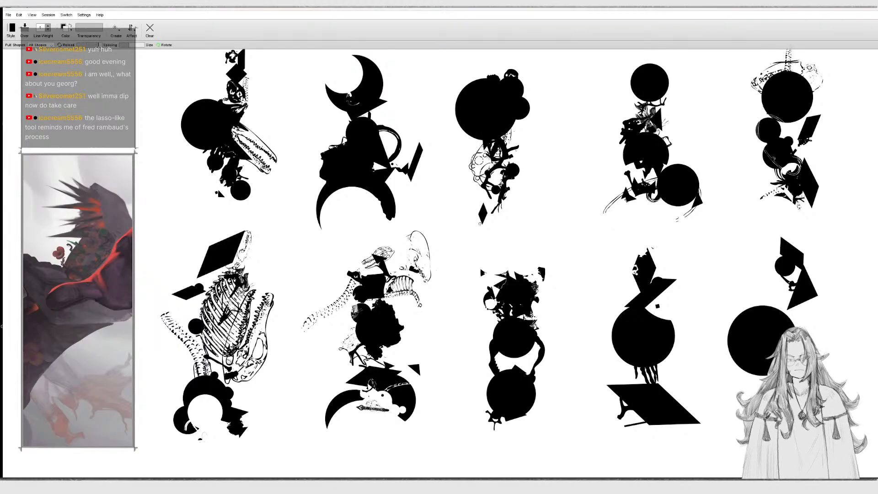
mouse_move(378, 248)
left_mouse_down()
mouse_move(358, 278)
mouse_move(387, 226)
left_mouse_up()
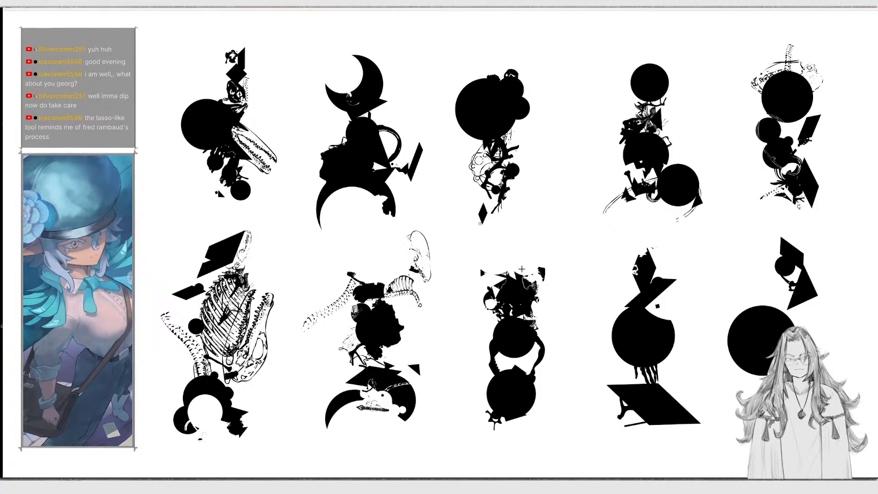
Cut the third lower silhouette's upper body into scattered fragments and hollow out the fourth lower one's head and shoulders with white.
mouse_move(200, 37)
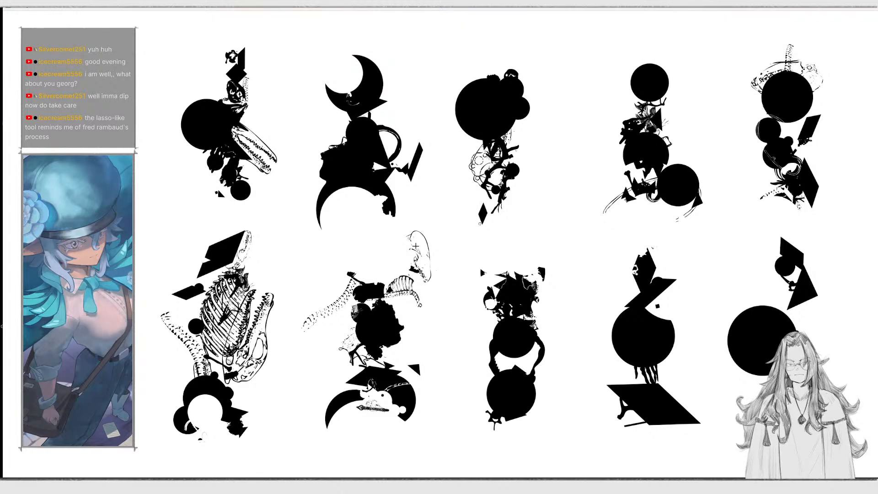
left_click_drag(543, 271, 546, 307)
left_click_drag(497, 266, 475, 344)
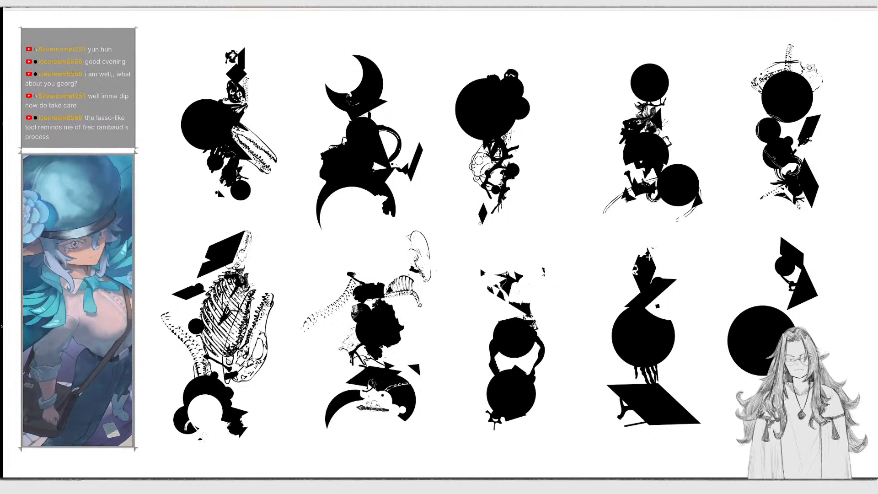
mouse_move(650, 258)
left_mouse_down()
mouse_move(607, 334)
mouse_move(662, 287)
mouse_move(688, 328)
left_mouse_up()
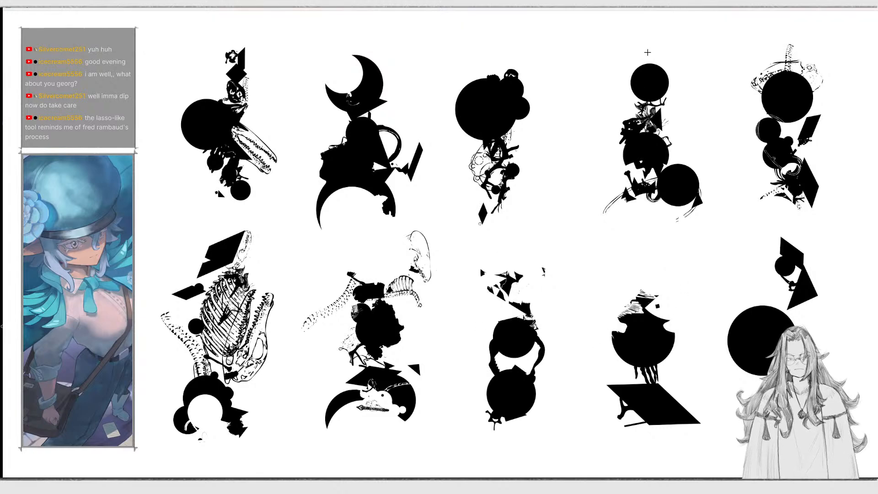
Remove the round head and torso of the fourth upper silhouette with a large white circle, and rebuild the body with black arched forms.
mouse_move(648, 53)
left_mouse_down()
mouse_move(623, 142)
mouse_move(700, 138)
mouse_move(677, 112)
mouse_move(729, 153)
left_mouse_up()
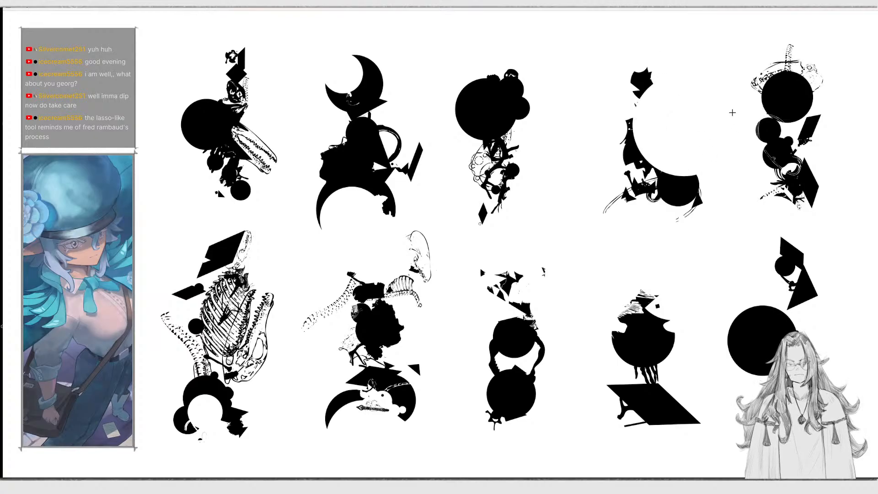
left_click(656, 141)
left_click(657, 169)
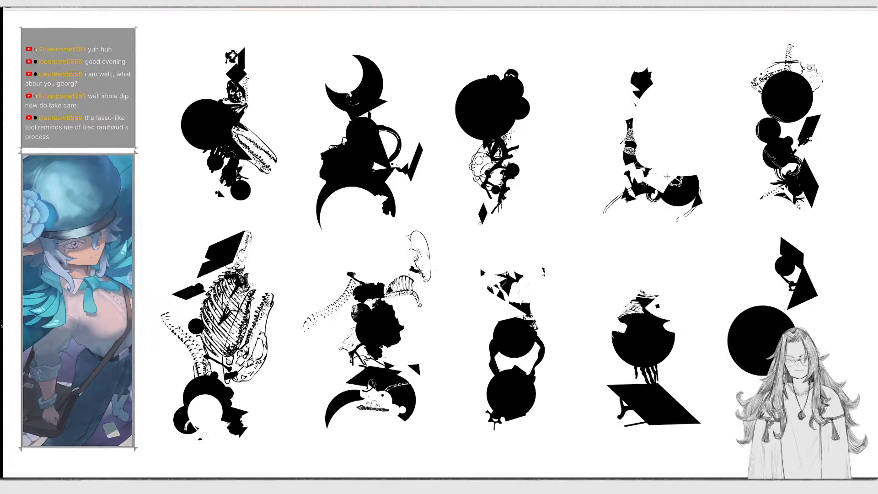
left_click(654, 152)
left_click(654, 178)
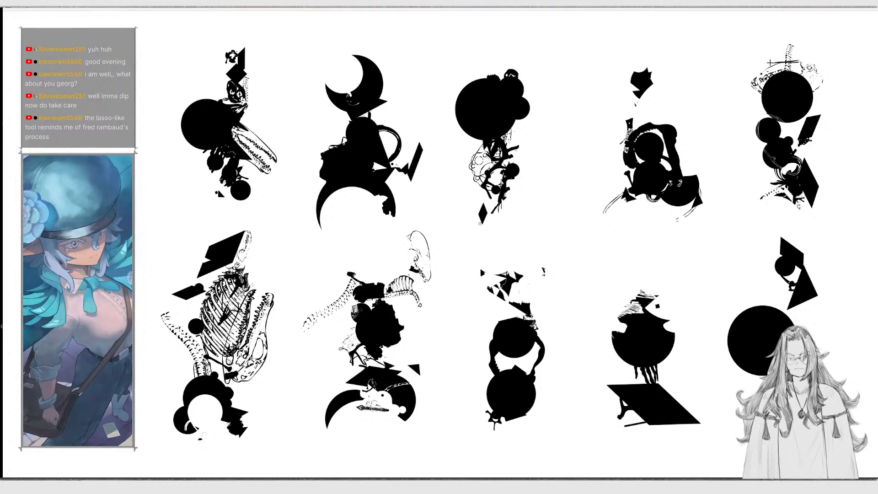
Carve white curves out of the large round heads of the fifth and third upper silhouettes and the second one's crescent, adding detail to the third.
left_click_drag(770, 63, 764, 131)
left_click_drag(825, 61, 847, 118)
left_click_drag(481, 51, 445, 138)
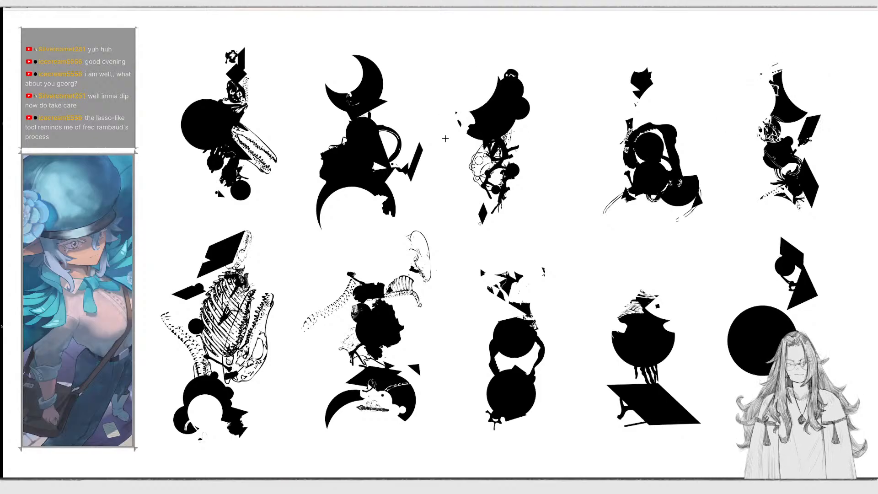
left_click(512, 80)
left_click(525, 112)
left_click_drag(372, 62, 401, 131)
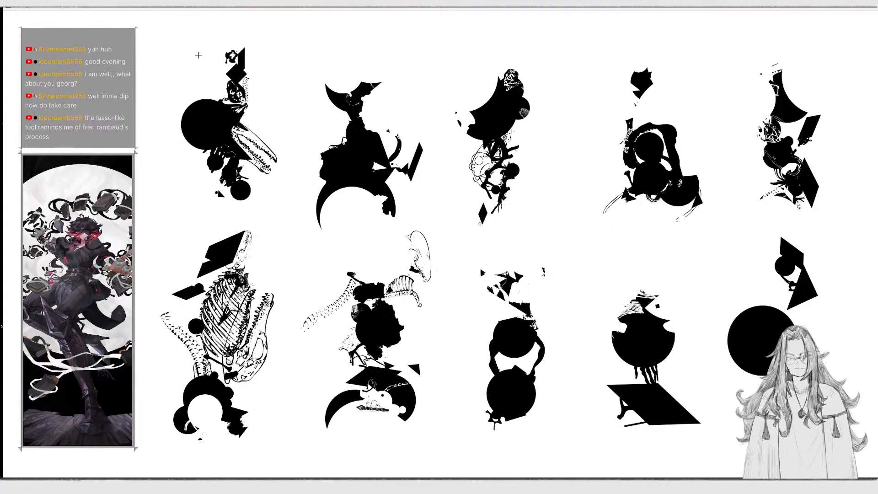
Rework the first upper silhouette's head with rounded masses cut by jagged white, and add a ribcage form to the fifth lower silhouette.
left_click_drag(198, 56, 164, 142)
left_click_drag(203, 88, 213, 85)
left_click_drag(198, 45, 166, 91)
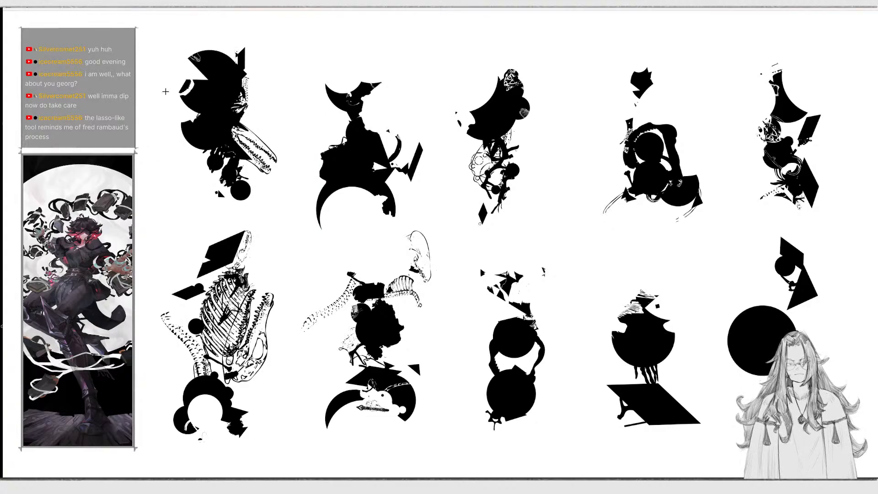
left_click(204, 71)
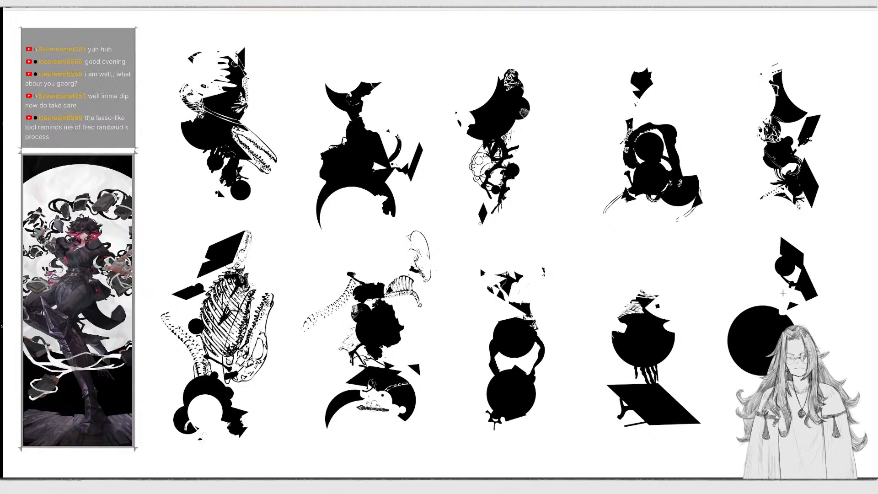
left_click(782, 297)
mouse_move(451, 62)
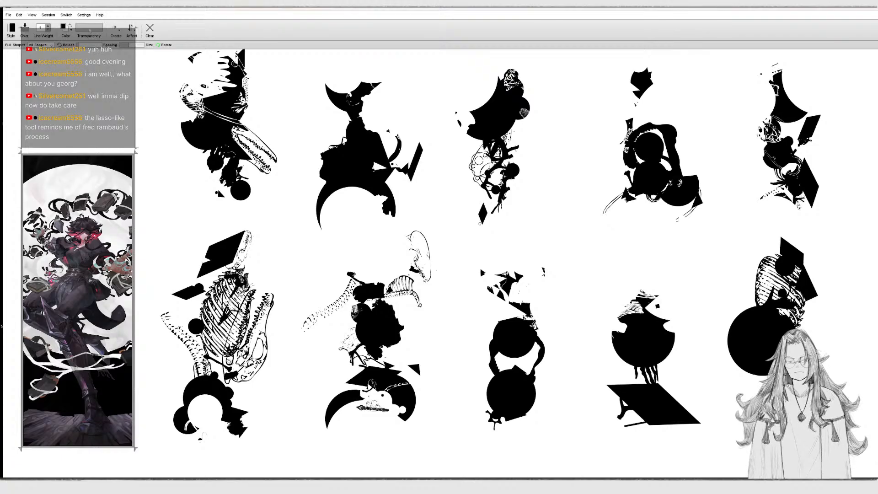
left_click(65, 27)
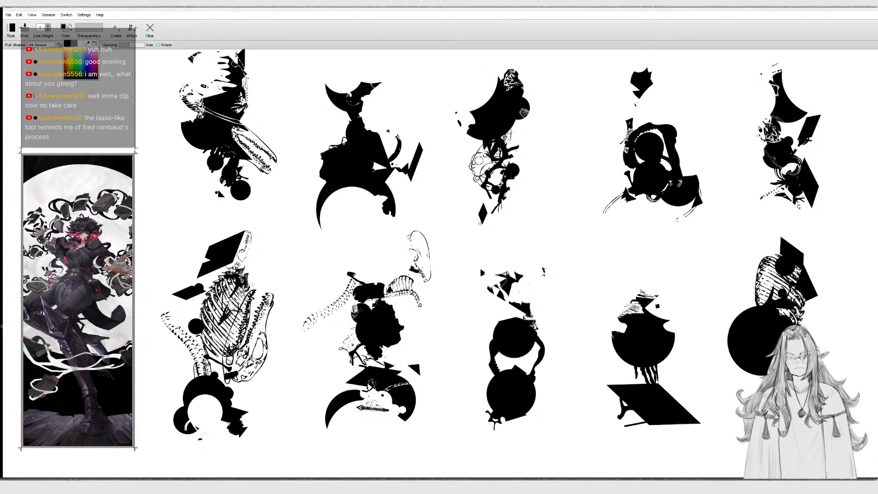
left_click(75, 68)
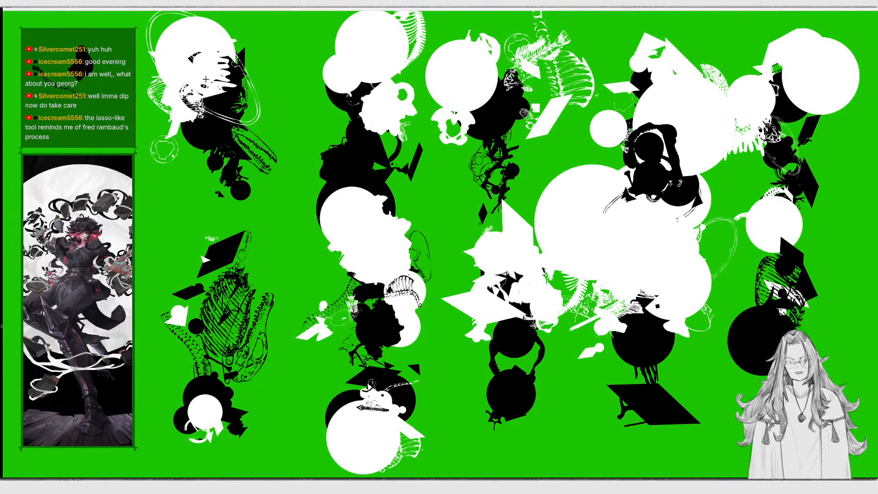
mouse_move(157, 36)
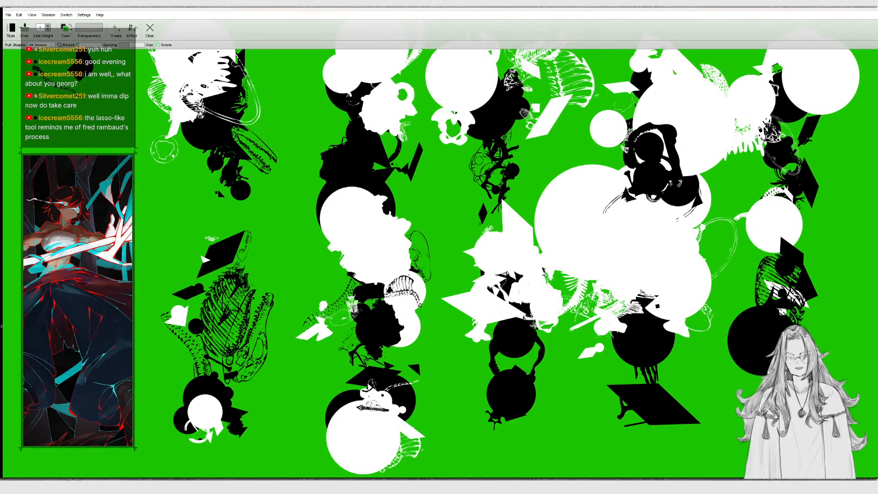
left_click(66, 29)
left_click(77, 56)
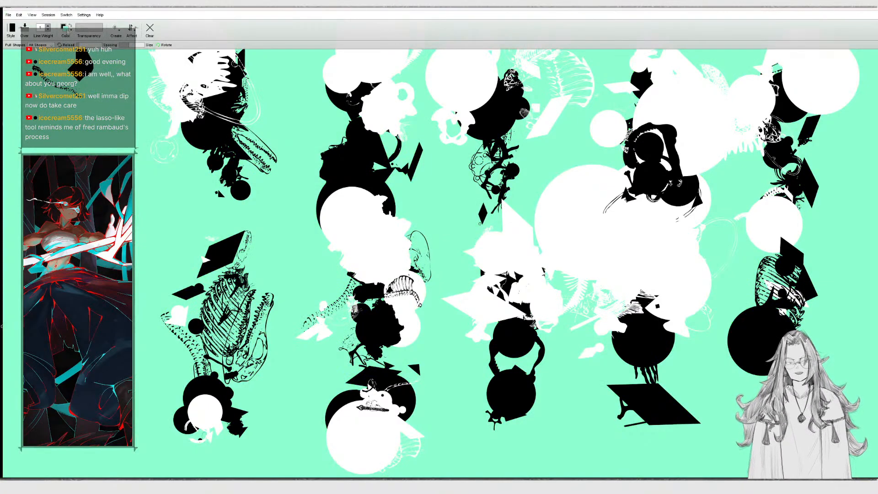
left_click(65, 28)
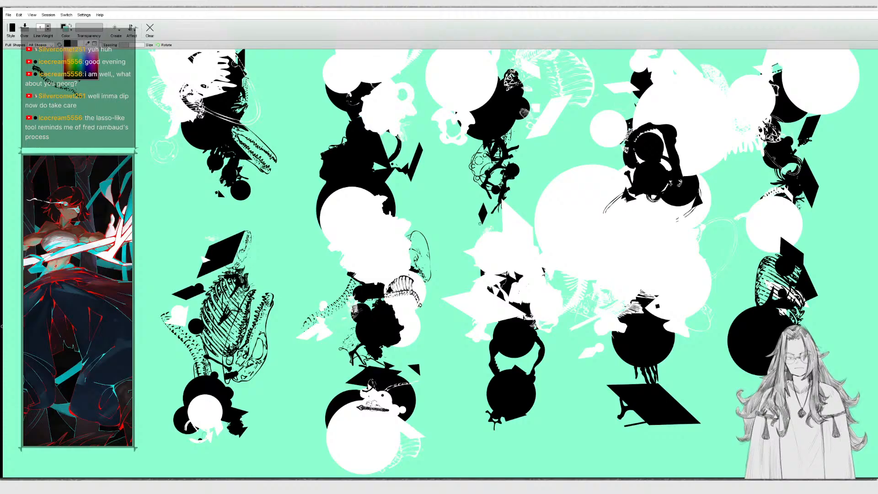
left_click(69, 44)
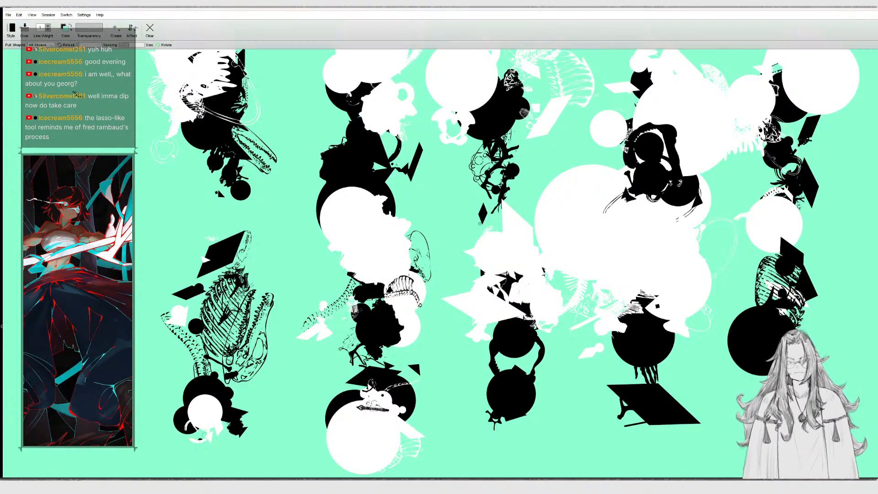
left_click(65, 28)
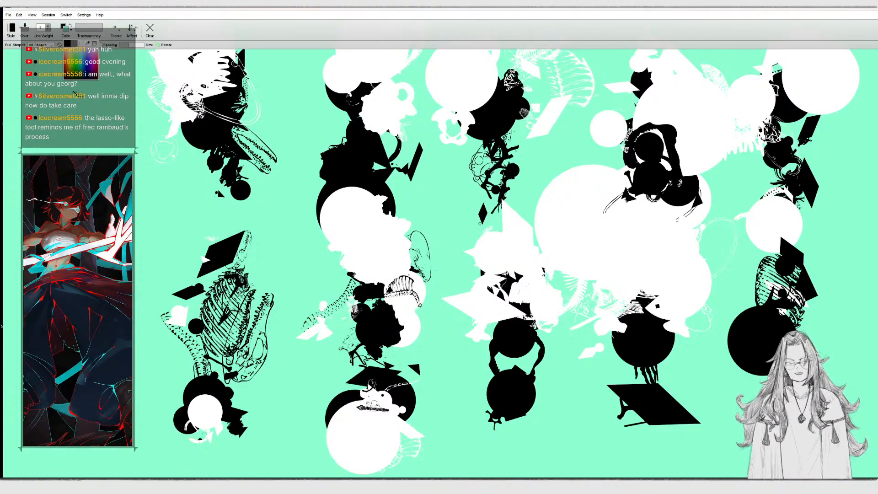
left_click(81, 43)
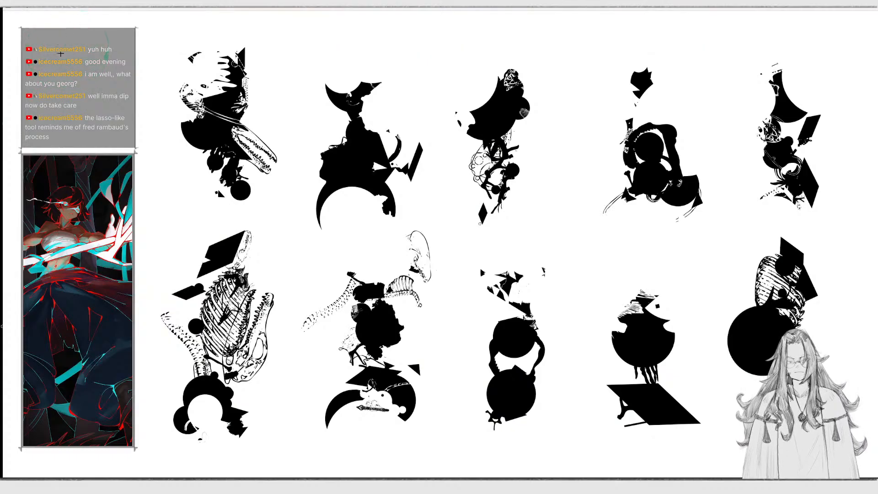
Choose the Shapes creator and add a pale face to the second upper silhouette's head and translucent grey angular pieces at its neck.
mouse_move(103, 17)
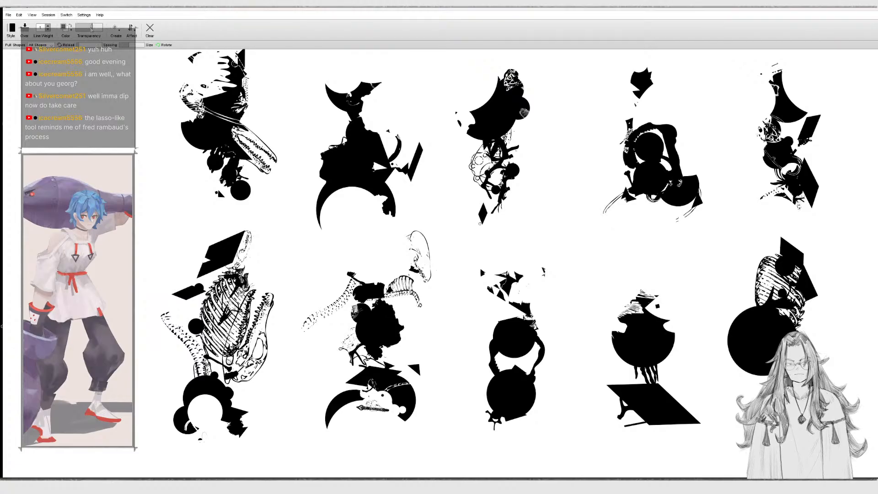
left_click(130, 31)
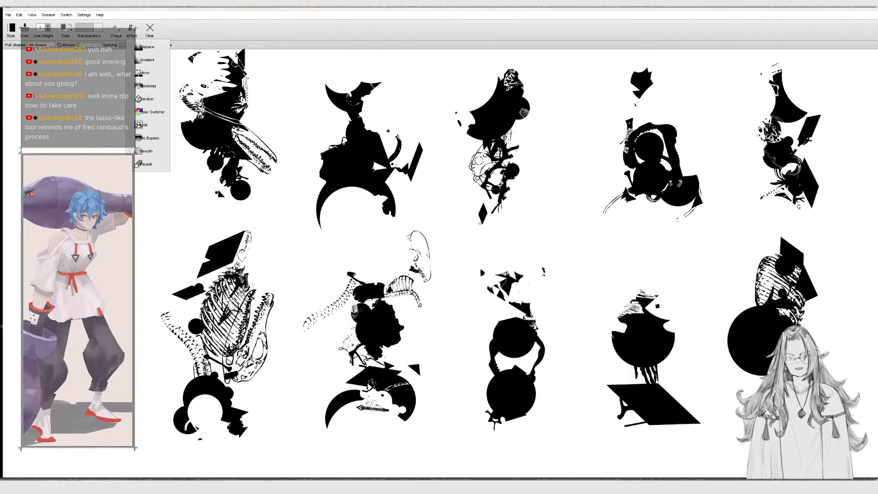
left_click(116, 32)
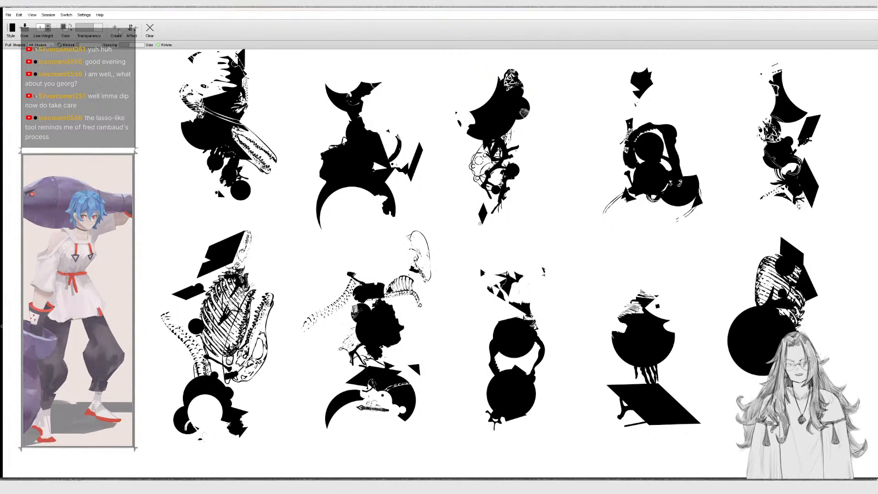
left_click(118, 31)
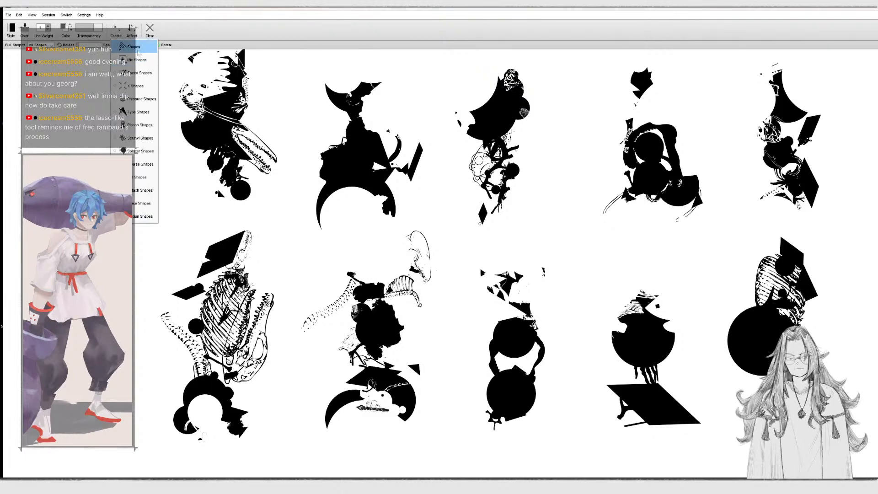
left_click(136, 48)
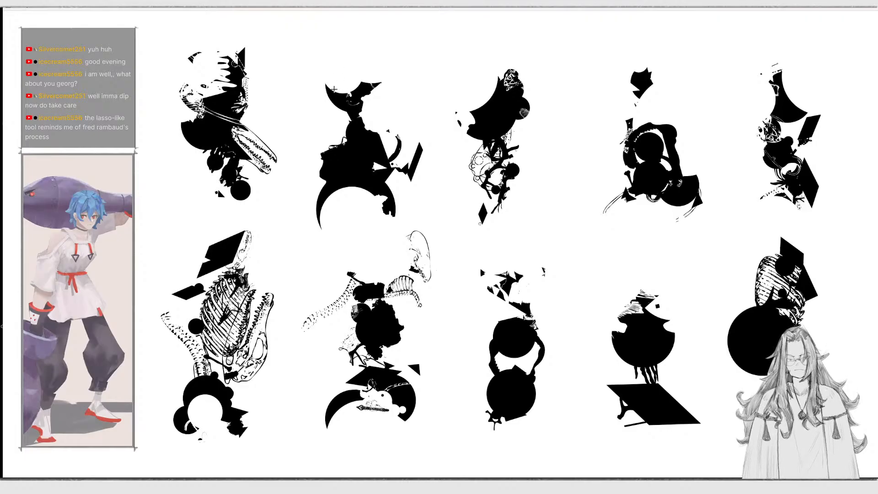
mouse_move(333, 89)
left_mouse_down()
mouse_move(349, 66)
mouse_move(332, 89)
mouse_move(356, 68)
mouse_move(340, 86)
mouse_move(352, 86)
left_mouse_up()
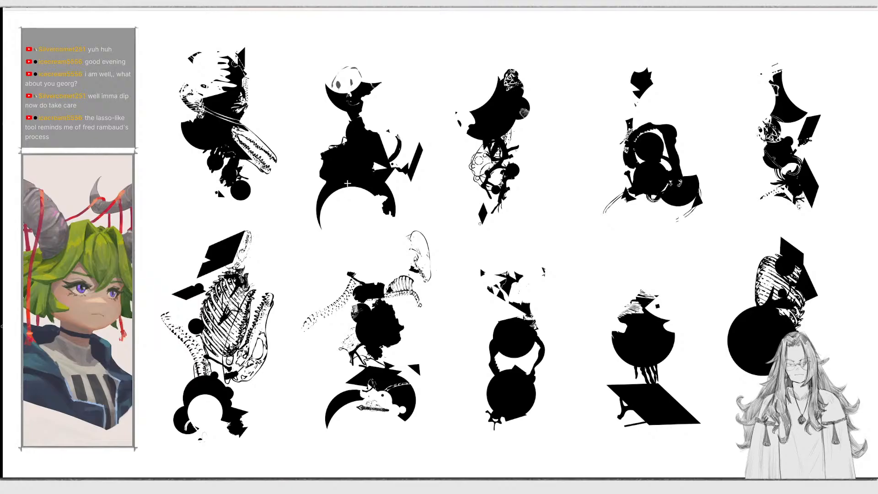
mouse_move(348, 117)
left_mouse_down()
mouse_move(333, 126)
mouse_move(362, 129)
mouse_move(337, 142)
mouse_move(332, 137)
mouse_move(368, 121)
left_mouse_up()
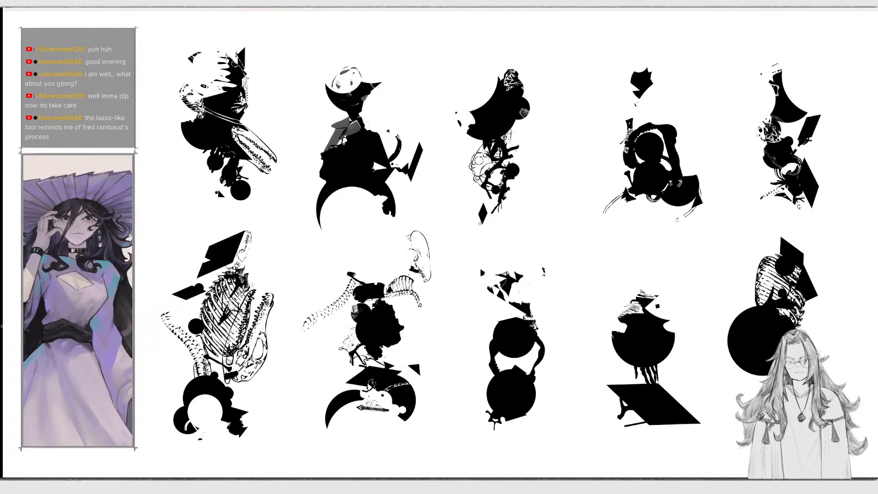
Add a grey branching form, pointed horn-like pieces and translucent grey body shapes to the first upper silhouette.
mouse_move(226, 56)
left_mouse_down()
mouse_move(223, 64)
mouse_move(230, 54)
left_mouse_up()
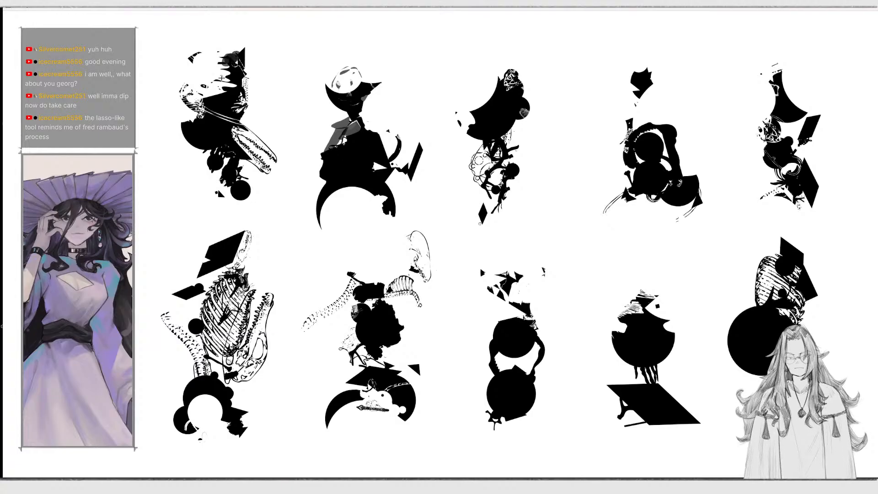
mouse_move(187, 90)
left_mouse_down()
mouse_move(166, 70)
mouse_move(181, 93)
mouse_move(200, 71)
mouse_move(185, 88)
mouse_move(156, 61)
mouse_move(171, 75)
left_mouse_up()
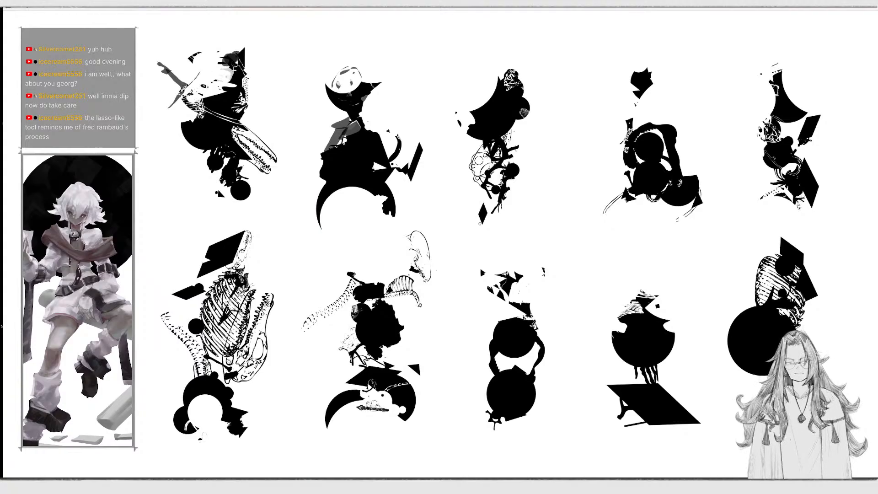
left_click_drag(234, 70, 218, 98)
mouse_move(234, 57)
left_mouse_down()
mouse_move(252, 45)
mouse_move(204, 62)
mouse_move(222, 52)
left_mouse_up()
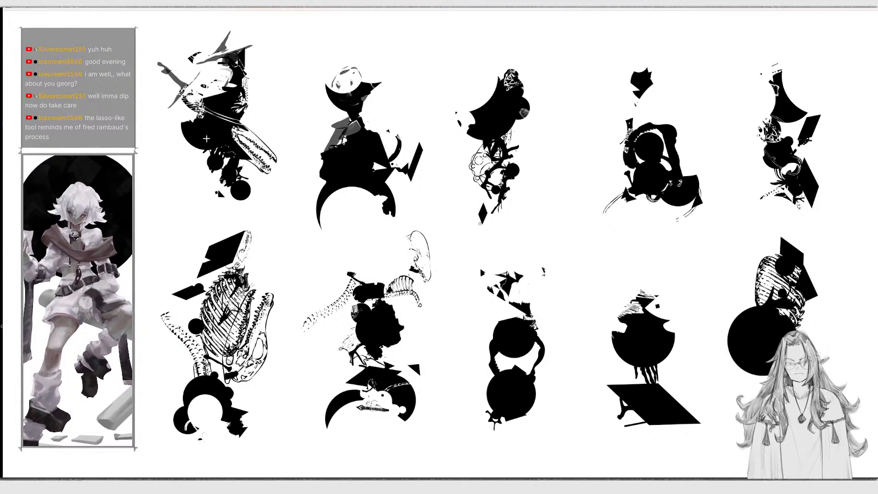
left_click_drag(207, 139, 226, 139)
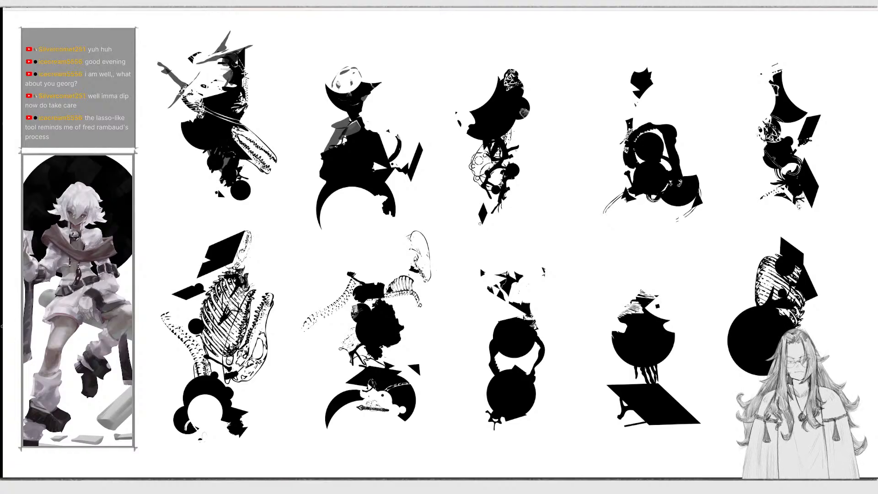
Add grey sleeve and blade pieces to the first upper silhouette and reshape its round lower forms into angular legs and a flared garment.
mouse_move(246, 76)
left_mouse_down()
mouse_move(247, 110)
mouse_move(231, 113)
mouse_move(239, 73)
mouse_move(247, 109)
mouse_move(259, 111)
mouse_move(243, 76)
left_mouse_up()
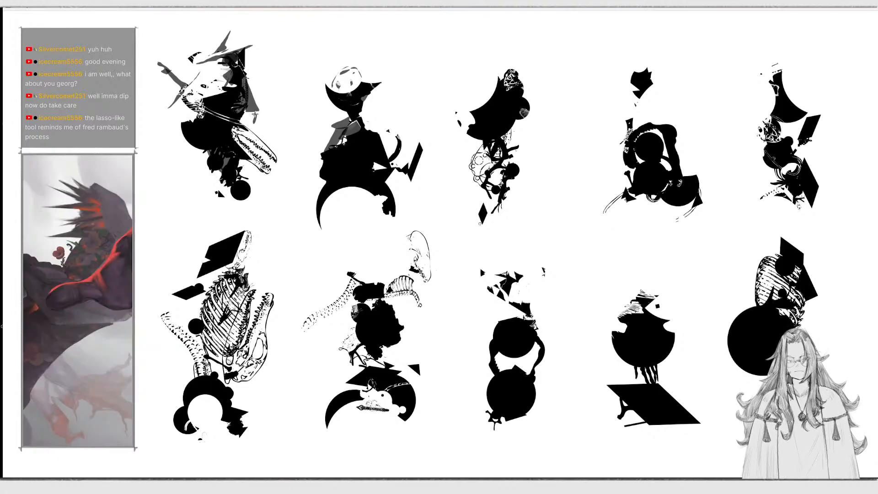
mouse_move(183, 87)
left_mouse_down()
mouse_move(200, 108)
mouse_move(183, 86)
left_mouse_up()
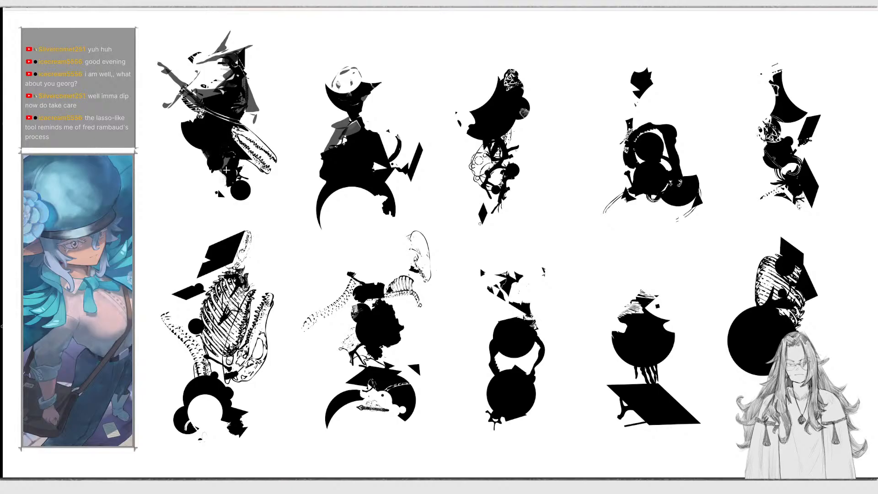
mouse_move(248, 179)
left_mouse_down()
mouse_move(247, 198)
mouse_move(238, 188)
mouse_move(236, 194)
mouse_move(242, 182)
mouse_move(236, 191)
left_mouse_up()
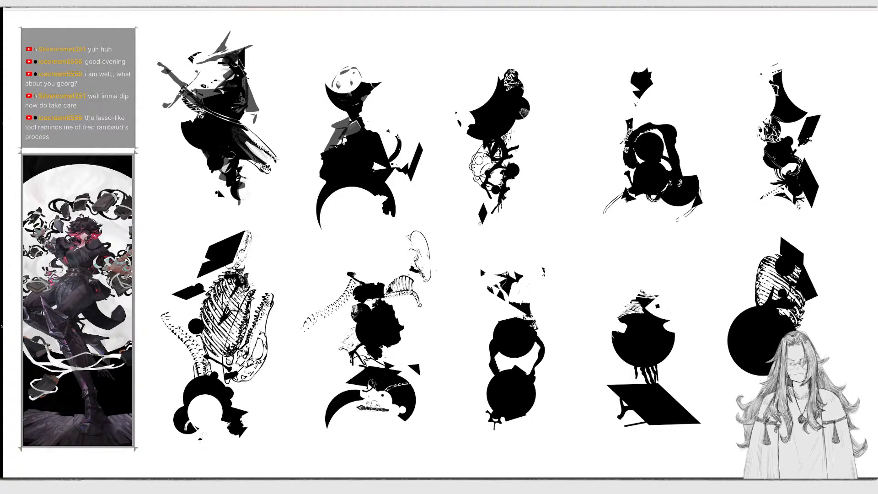
mouse_move(284, 143)
left_mouse_down()
mouse_move(261, 179)
mouse_move(260, 163)
left_mouse_up()
mouse_move(239, 120)
left_mouse_down()
mouse_move(206, 104)
mouse_move(230, 106)
mouse_move(206, 117)
mouse_move(216, 114)
mouse_move(207, 105)
mouse_move(225, 103)
left_mouse_up()
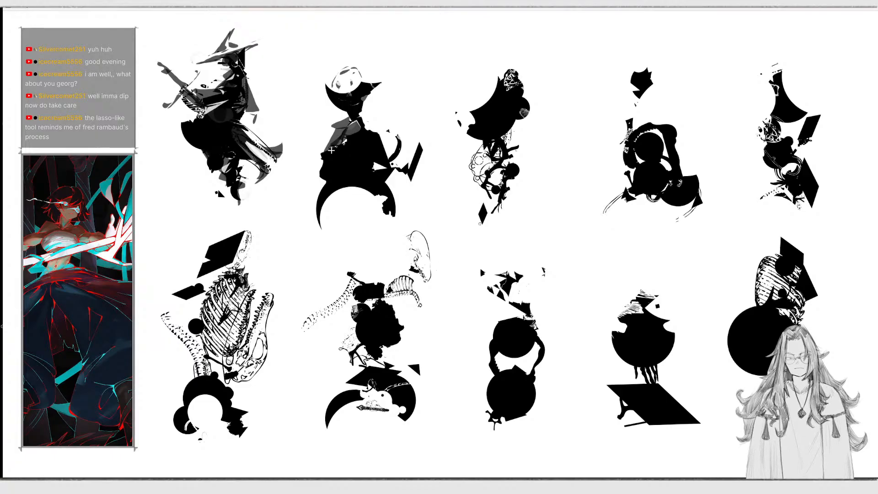
Give the second upper silhouette a grey collar, pale hand details, torso highlights and a wide translucent grey cape with a trailing end.
left_click_drag(329, 175, 361, 162)
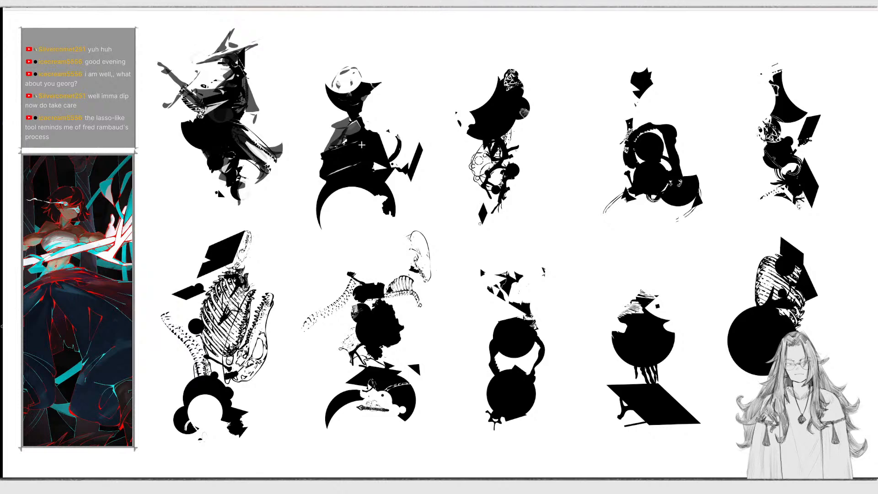
mouse_move(376, 129)
left_mouse_down()
mouse_move(390, 132)
mouse_move(373, 135)
mouse_move(380, 118)
mouse_move(367, 129)
left_mouse_up()
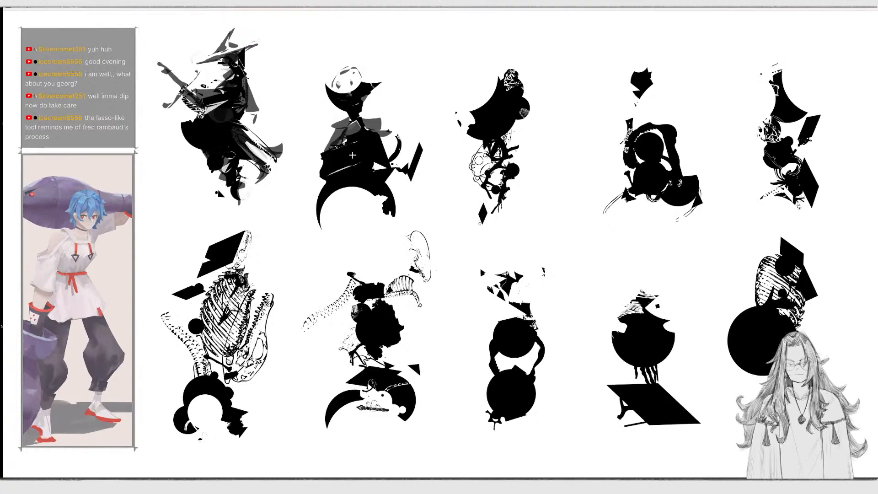
mouse_move(358, 150)
left_mouse_down()
mouse_move(366, 158)
mouse_move(356, 159)
left_mouse_up()
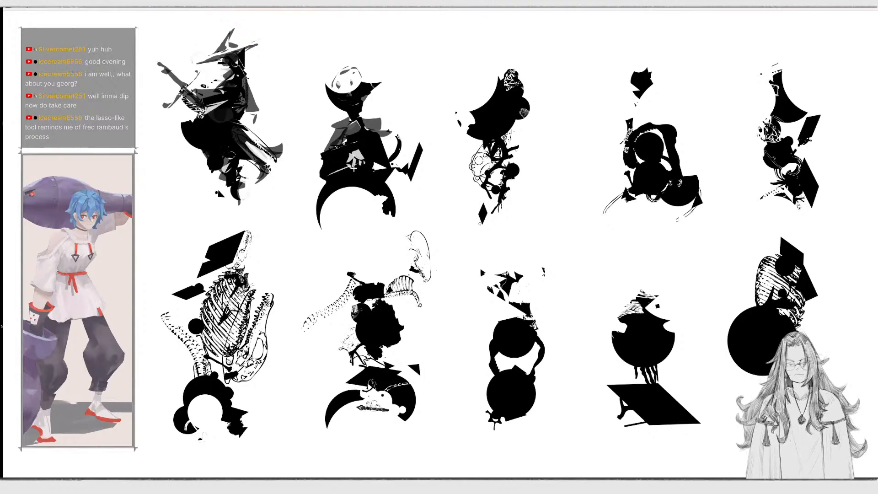
mouse_move(361, 149)
left_mouse_down()
mouse_move(397, 144)
mouse_move(378, 137)
mouse_move(386, 150)
mouse_move(402, 133)
mouse_move(381, 131)
mouse_move(400, 135)
mouse_move(389, 197)
mouse_move(387, 139)
mouse_move(373, 150)
mouse_move(398, 136)
left_mouse_up()
mouse_move(316, 174)
left_mouse_down()
mouse_move(296, 206)
mouse_move(323, 179)
left_mouse_up()
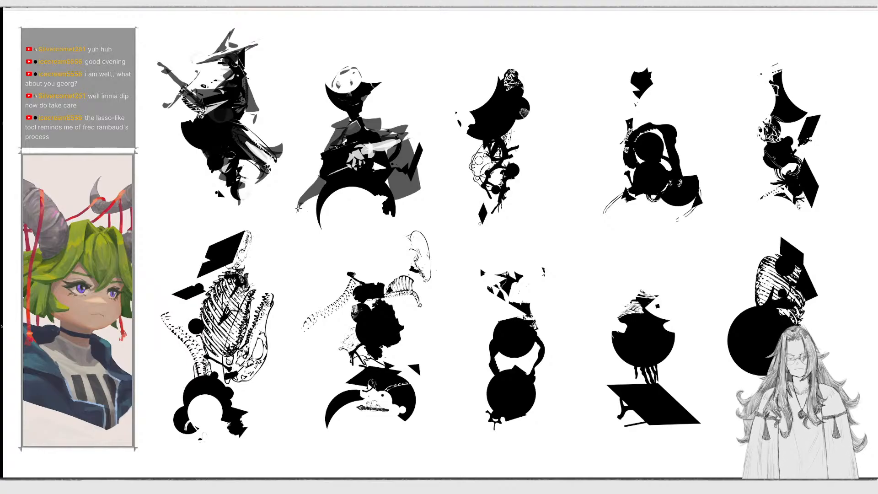
mouse_move(298, 207)
left_mouse_down()
mouse_move(289, 224)
mouse_move(305, 223)
left_mouse_up()
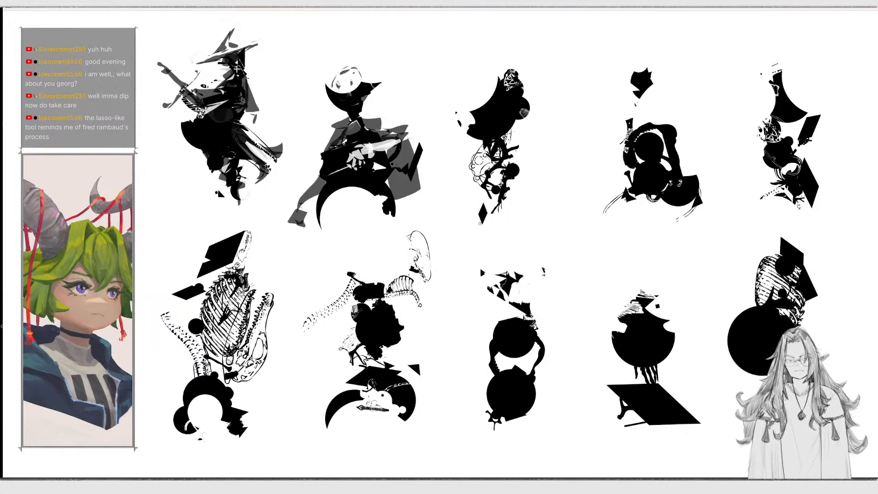
Add a wide dark hat to the first upper silhouette and small grey pieces atop the third upper, third lower and fourth lower silhouettes.
mouse_move(193, 65)
left_mouse_down()
mouse_move(218, 39)
mouse_move(267, 37)
mouse_move(238, 54)
mouse_move(264, 38)
left_mouse_up()
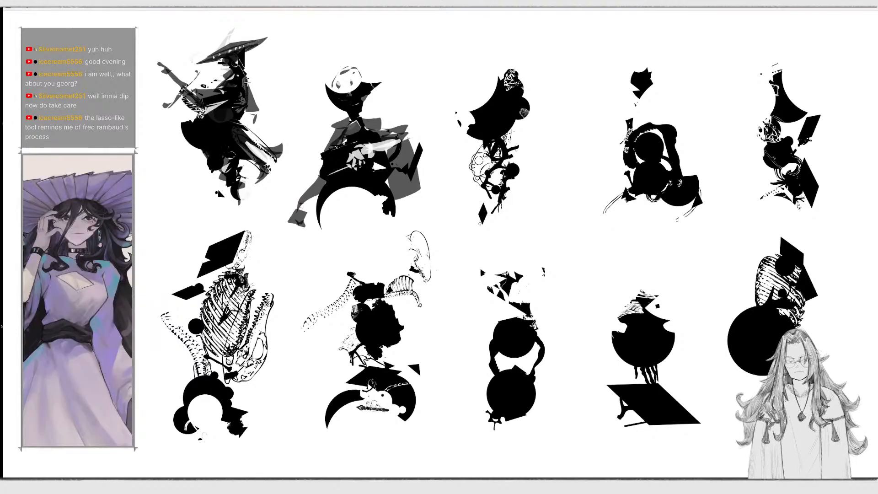
mouse_move(248, 83)
left_mouse_down()
mouse_move(252, 109)
mouse_move(262, 87)
left_mouse_up()
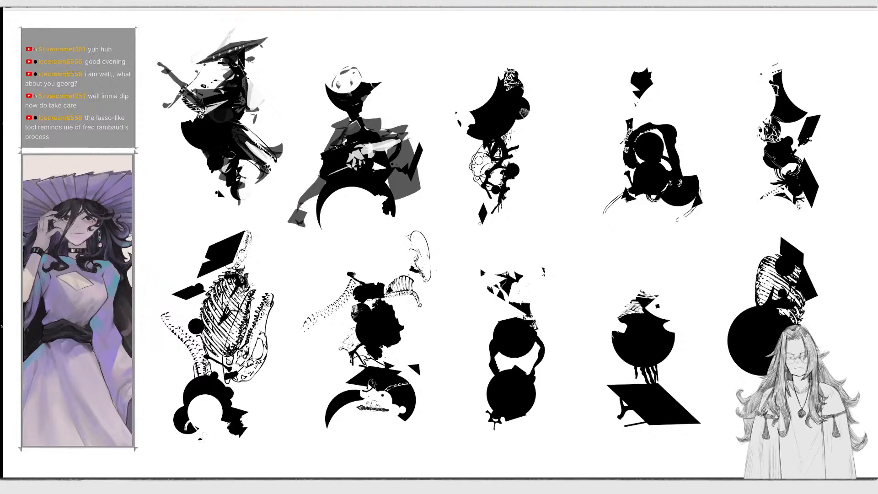
mouse_move(508, 71)
left_mouse_down()
mouse_move(520, 72)
mouse_move(506, 76)
left_mouse_up()
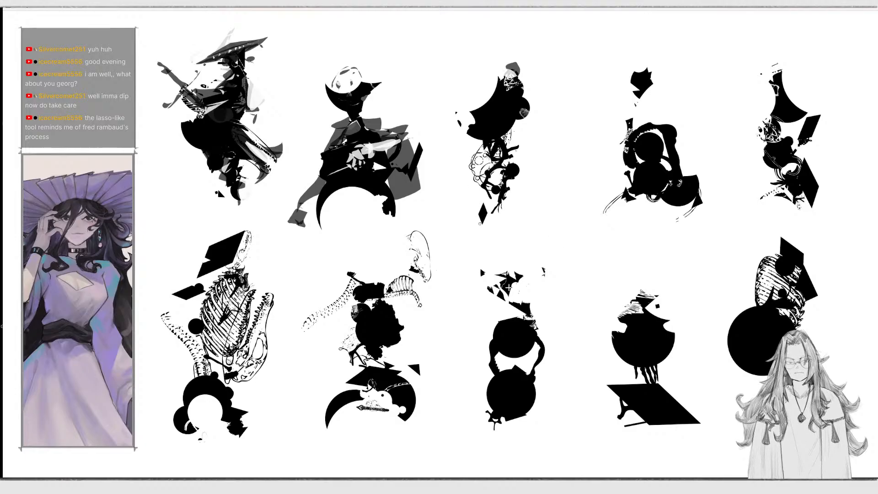
mouse_move(482, 273)
left_mouse_down()
mouse_move(476, 276)
mouse_move(528, 264)
mouse_move(518, 261)
left_mouse_up()
mouse_move(619, 321)
left_mouse_down()
mouse_move(609, 305)
mouse_move(633, 312)
mouse_move(618, 319)
left_mouse_up()
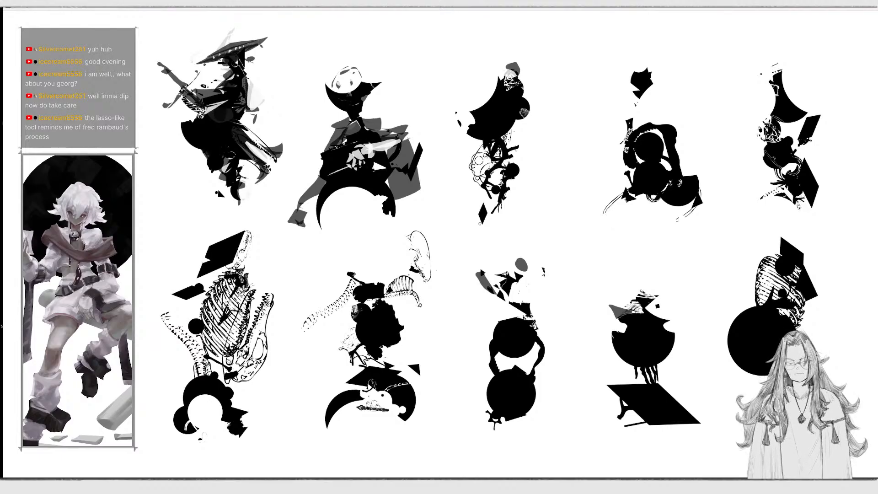
Shade the first lower silhouette's slab and ribcage with grey, fade its jaw form, and add long grey pieces and a curling tail.
mouse_move(208, 250)
left_mouse_down()
mouse_move(195, 273)
mouse_move(207, 273)
left_mouse_up()
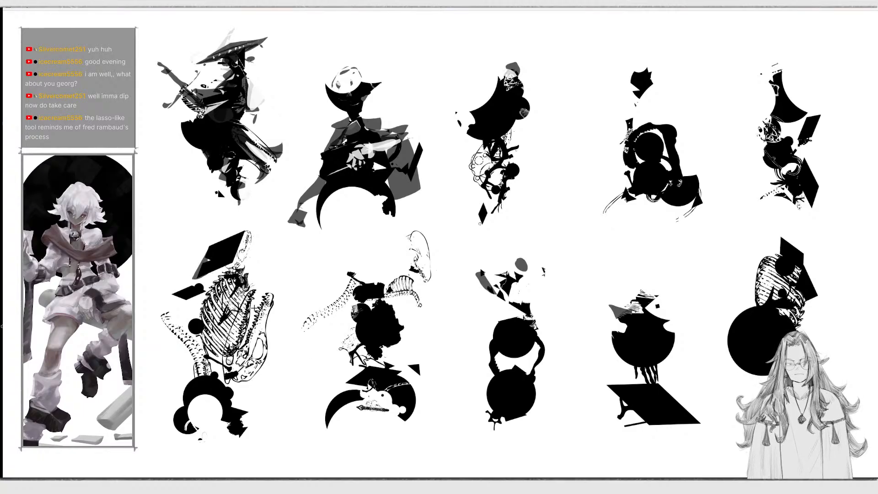
mouse_move(249, 297)
left_mouse_down()
mouse_move(226, 321)
mouse_move(248, 297)
mouse_move(242, 324)
left_mouse_up()
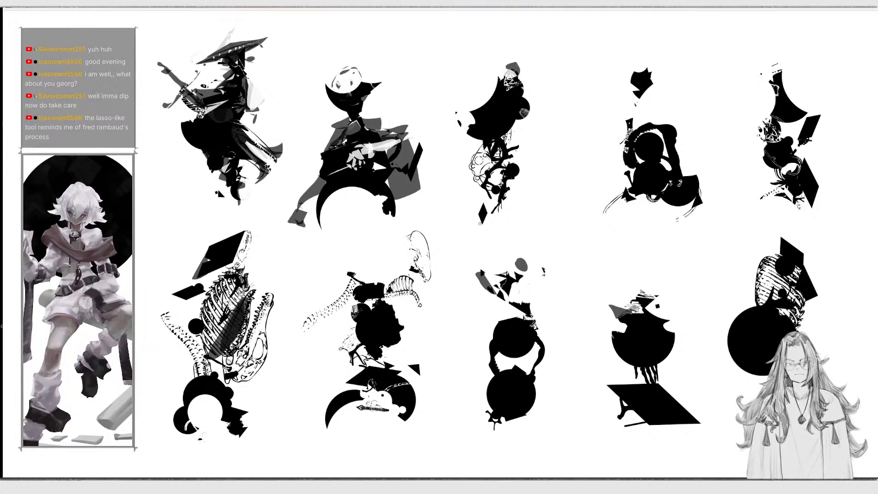
mouse_move(217, 365)
left_mouse_down()
mouse_move(229, 373)
mouse_move(221, 376)
left_mouse_up()
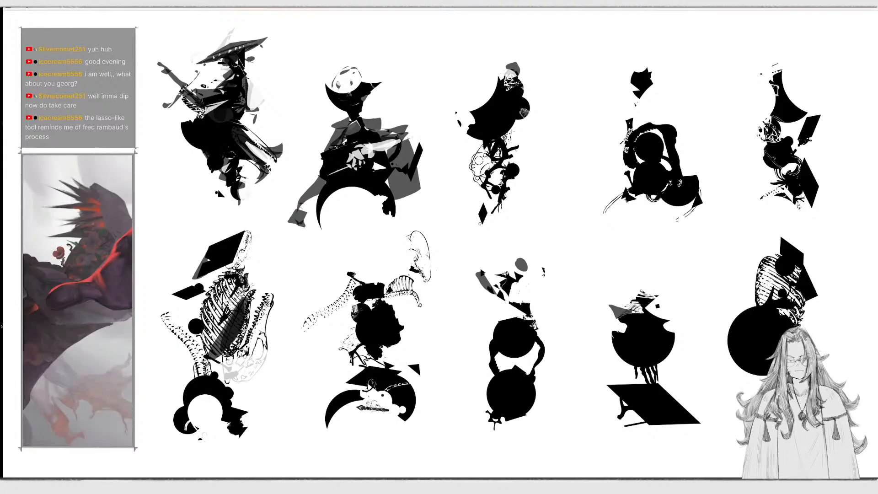
mouse_move(247, 325)
left_mouse_down()
mouse_move(275, 295)
mouse_move(231, 366)
left_mouse_up()
mouse_move(258, 325)
left_mouse_down()
mouse_move(232, 384)
mouse_move(241, 408)
mouse_move(237, 380)
mouse_move(242, 387)
left_mouse_up()
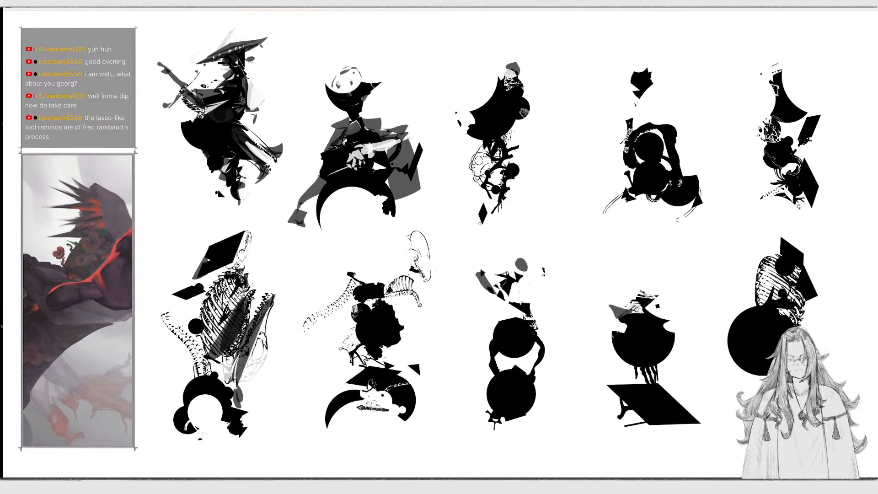
mouse_move(202, 303)
left_mouse_down()
mouse_move(209, 362)
mouse_move(160, 316)
mouse_move(200, 374)
left_mouse_up()
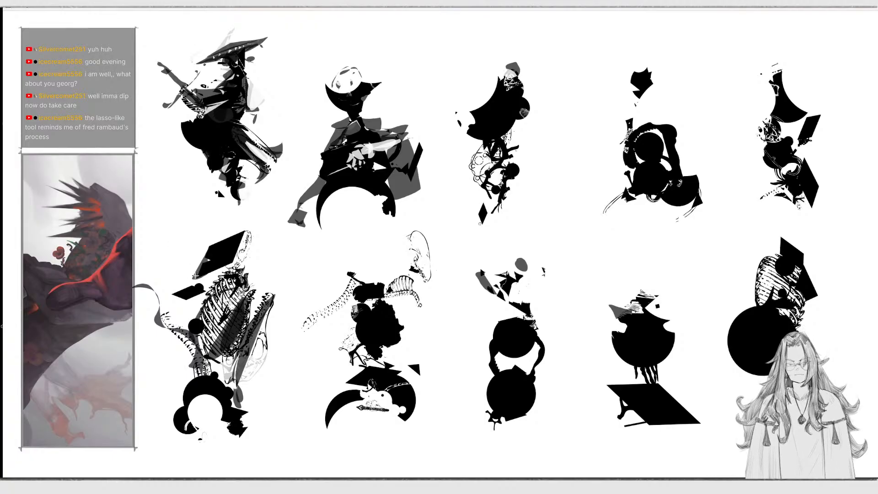
mouse_move(195, 276)
left_mouse_down()
mouse_move(170, 299)
mouse_move(201, 283)
mouse_move(183, 284)
mouse_move(174, 303)
mouse_move(177, 277)
left_mouse_up()
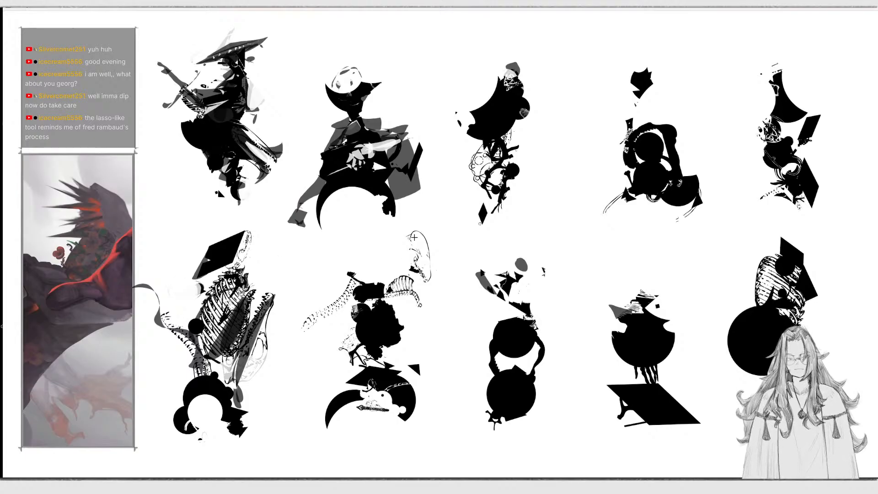
Refine the second upper silhouette's head with grey shapes and fill around its crescent base with translucent grey forms and ground shards.
mouse_move(336, 76)
left_mouse_down()
mouse_move(329, 88)
mouse_move(380, 83)
mouse_move(360, 80)
left_mouse_up()
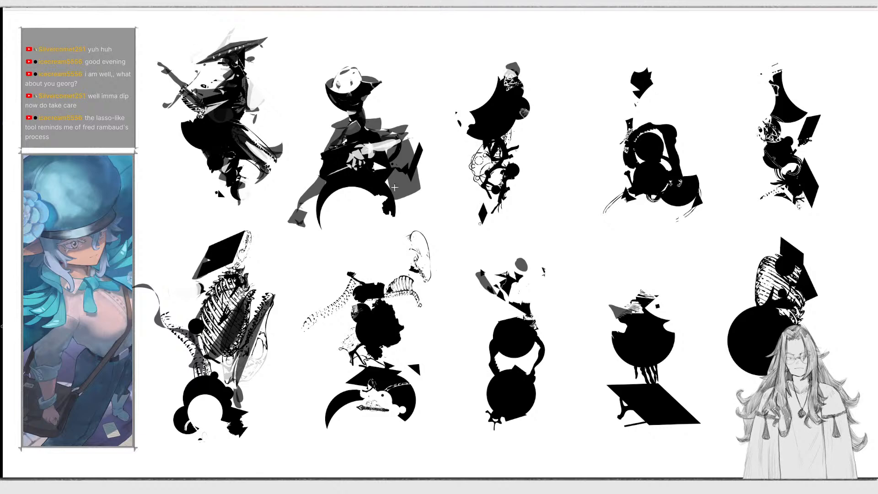
mouse_move(381, 196)
left_mouse_down()
mouse_move(357, 183)
mouse_move(343, 217)
mouse_move(383, 201)
left_mouse_up()
mouse_move(334, 213)
left_mouse_down()
mouse_move(351, 199)
mouse_move(332, 226)
mouse_move(359, 237)
mouse_move(323, 226)
left_mouse_up()
mouse_move(330, 220)
left_mouse_down()
mouse_move(346, 226)
mouse_move(402, 210)
mouse_move(391, 224)
left_mouse_up()
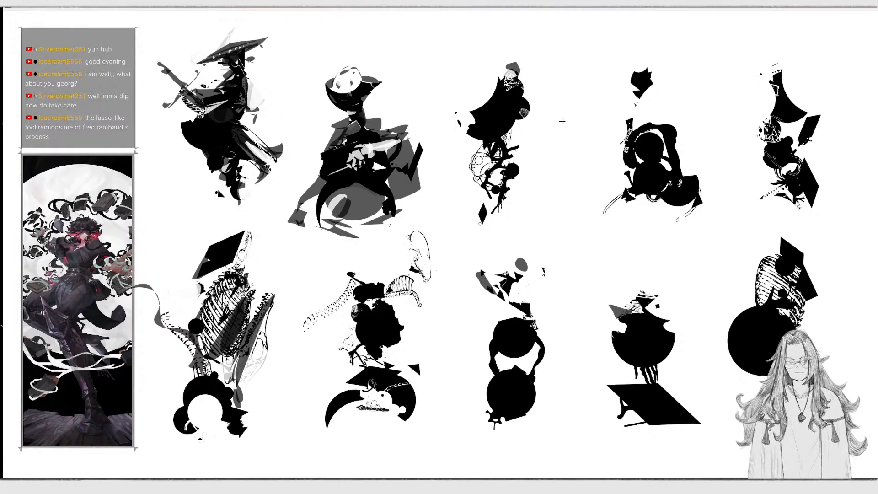
Add grey masses, a pale face shape and pointed horn-like tips to both ends of the third upper silhouette's crescent, undoing unwanted shapes.
mouse_move(471, 112)
left_mouse_down()
mouse_move(465, 127)
mouse_move(474, 125)
mouse_move(451, 129)
mouse_move(466, 136)
mouse_move(477, 177)
mouse_move(490, 150)
mouse_move(502, 155)
mouse_move(491, 156)
mouse_move(521, 133)
mouse_move(513, 139)
left_mouse_up()
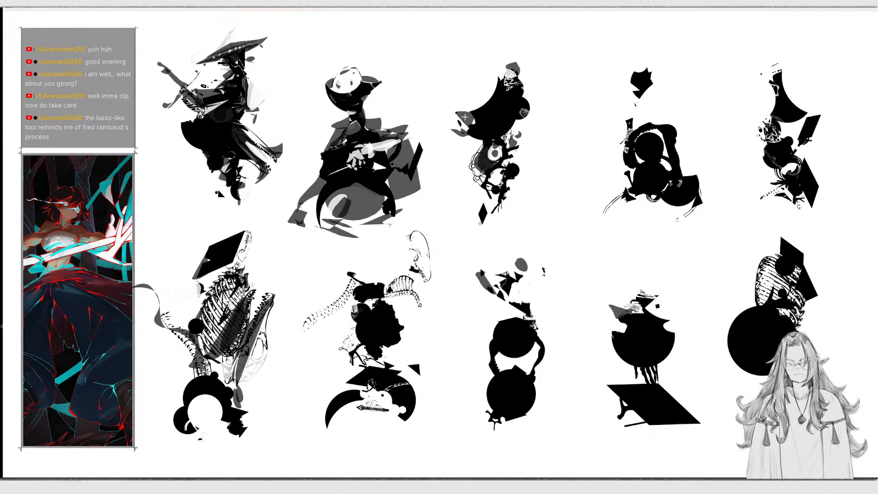
mouse_move(456, 114)
left_mouse_down()
mouse_move(444, 101)
mouse_move(469, 110)
left_mouse_up()
mouse_move(520, 84)
left_mouse_down()
mouse_move(541, 51)
mouse_move(509, 79)
mouse_move(518, 63)
left_mouse_up()
key("ctrl+z")
key("ctrl+z")
left_click_drag(491, 91, 529, 54)
key("ctrl+z")
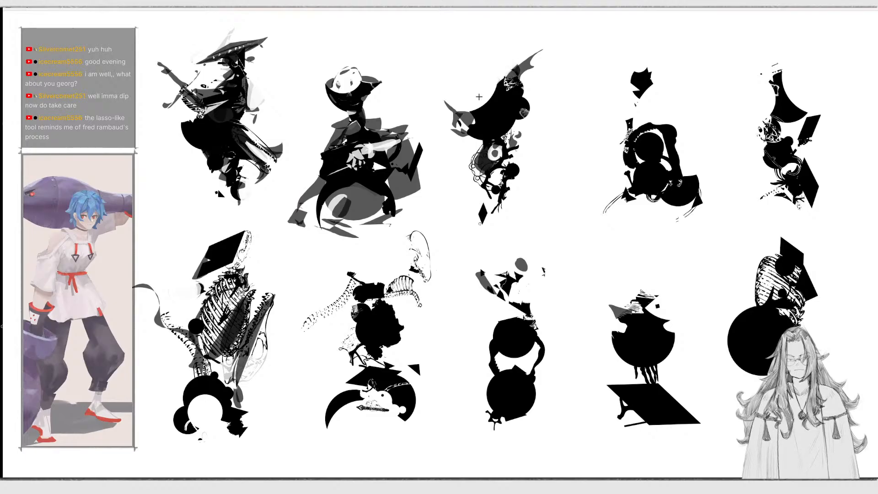
left_click_drag(473, 107, 484, 111)
left_click_drag(522, 81, 527, 78)
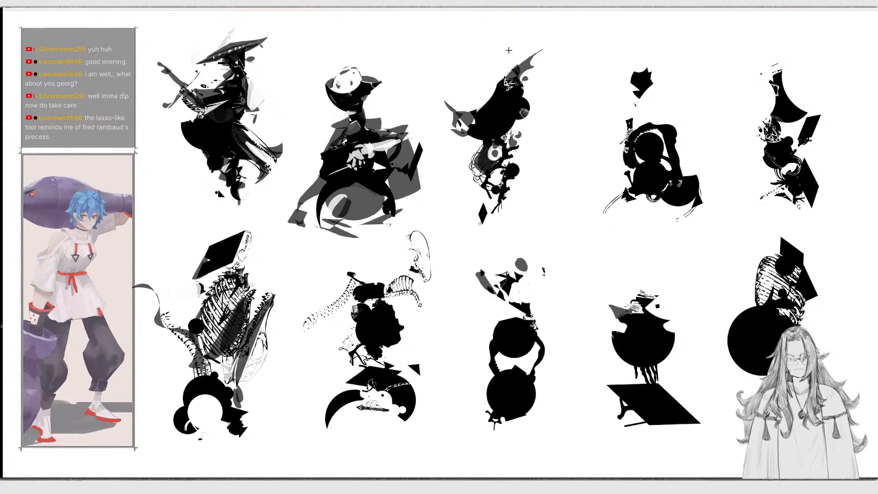
Build a small grey rider figure on the third upper silhouette and add a wing-like piece, a rounded tip and lower grey shapes.
mouse_move(495, 47)
left_mouse_down()
mouse_move(519, 68)
mouse_move(499, 79)
mouse_move(515, 87)
mouse_move(501, 67)
mouse_move(488, 97)
left_mouse_up()
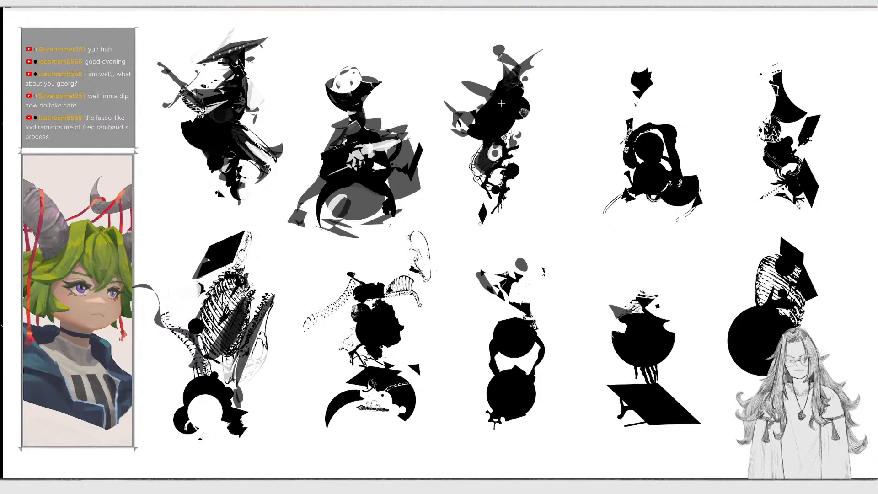
left_click_drag(544, 49, 542, 55)
mouse_move(476, 158)
left_mouse_down()
mouse_move(474, 183)
mouse_move(466, 166)
left_mouse_up()
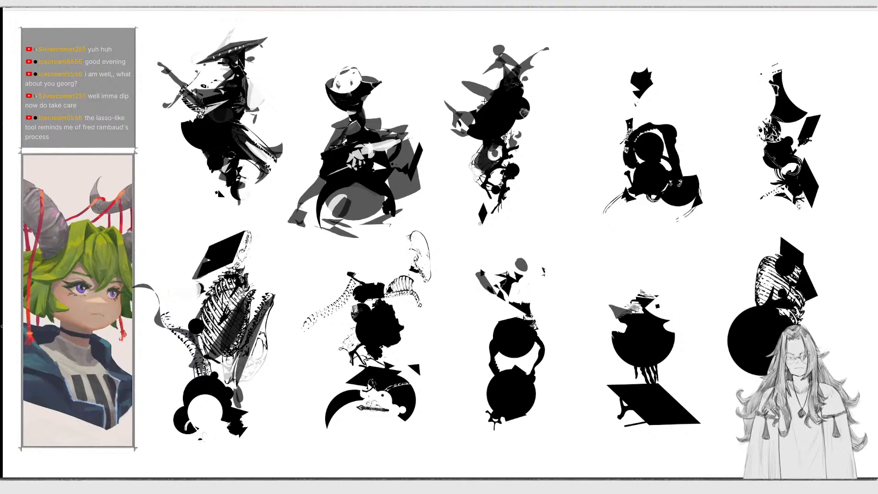
mouse_move(485, 101)
left_mouse_down()
mouse_move(463, 84)
mouse_move(487, 75)
mouse_move(471, 82)
mouse_move(498, 86)
mouse_move(492, 95)
left_mouse_up()
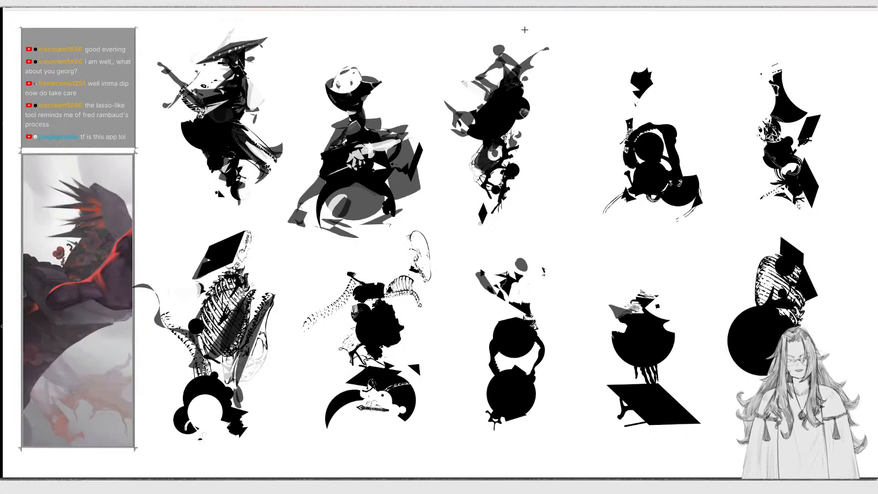
mouse_move(552, 8)
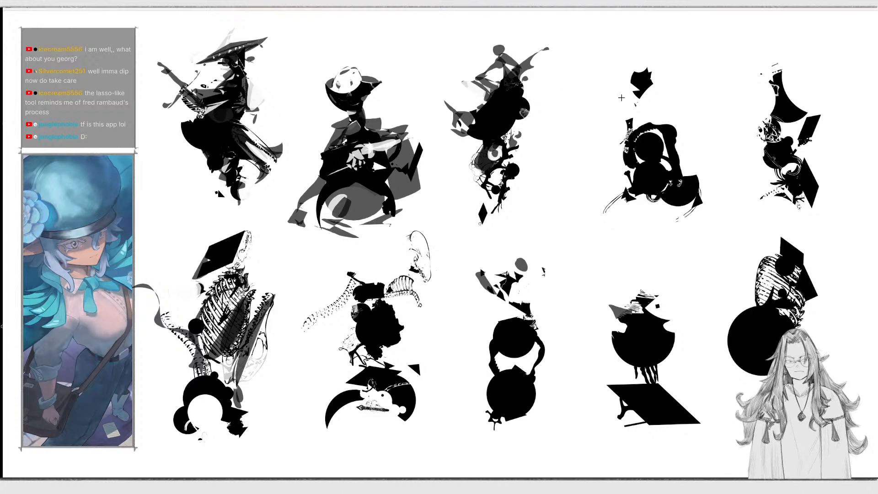
Connect the fourth upper silhouette's head and body with grey and pale pieces, and cut away part of the first lower silhouette's slab.
mouse_move(637, 125)
left_mouse_down()
mouse_move(645, 95)
mouse_move(622, 147)
left_mouse_up()
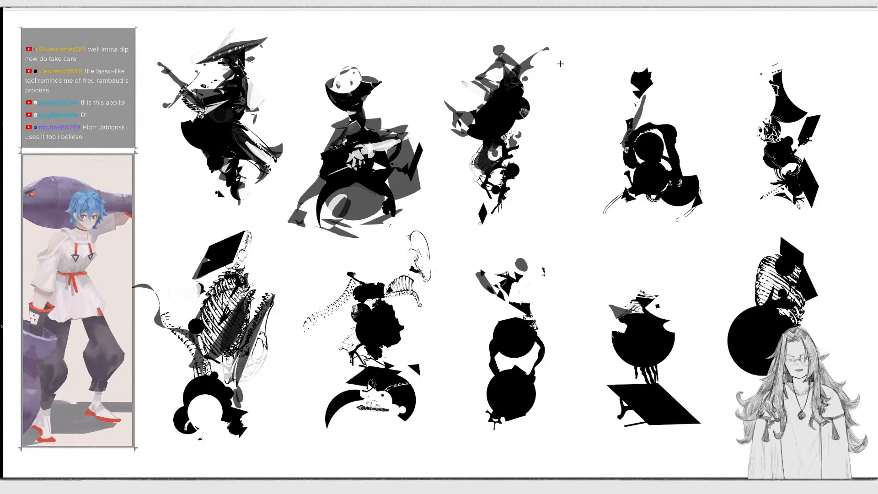
mouse_move(652, 91)
left_mouse_down()
mouse_move(666, 97)
mouse_move(663, 83)
mouse_move(646, 94)
mouse_move(622, 133)
mouse_move(636, 123)
left_mouse_up()
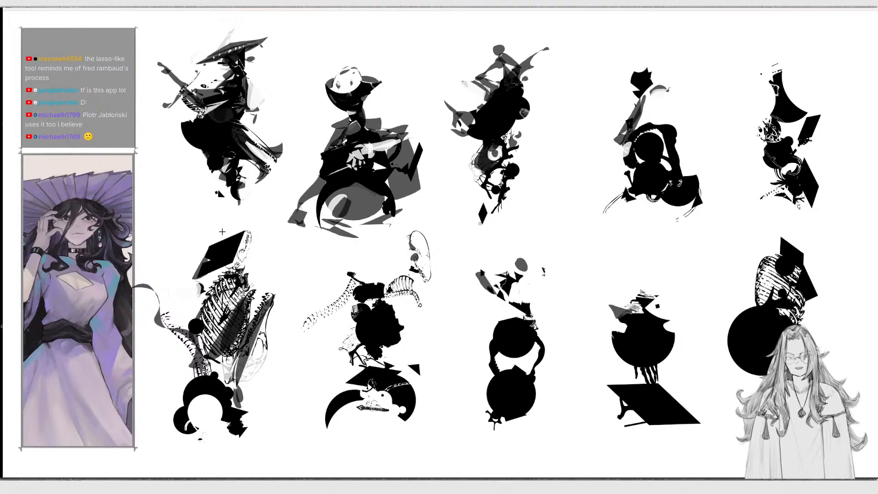
mouse_move(220, 269)
left_mouse_down()
mouse_move(187, 268)
mouse_move(189, 279)
mouse_move(213, 247)
mouse_move(195, 285)
left_mouse_up()
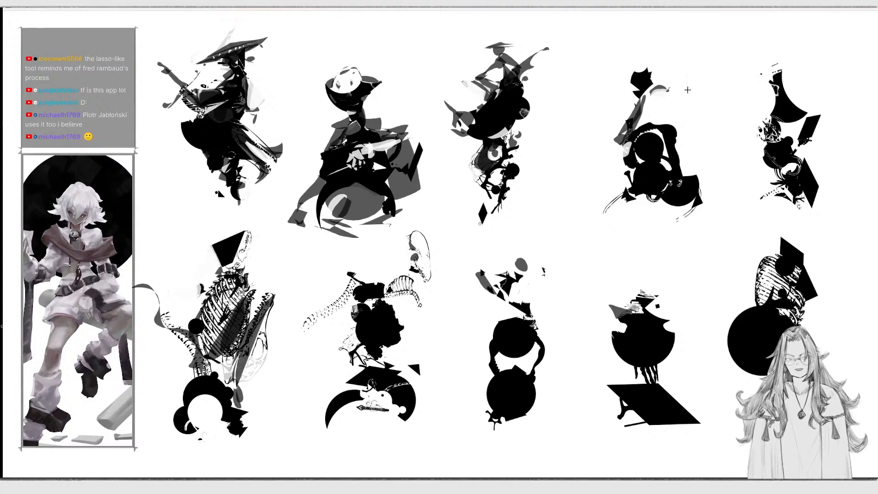
Give the fourth upper silhouette a white-and-grey cloak, angular body details and a pointed head, and darken the third upper silhouette with grey shapes.
mouse_move(668, 97)
left_mouse_down()
mouse_move(679, 134)
mouse_move(673, 128)
mouse_move(619, 159)
mouse_move(632, 154)
left_mouse_up()
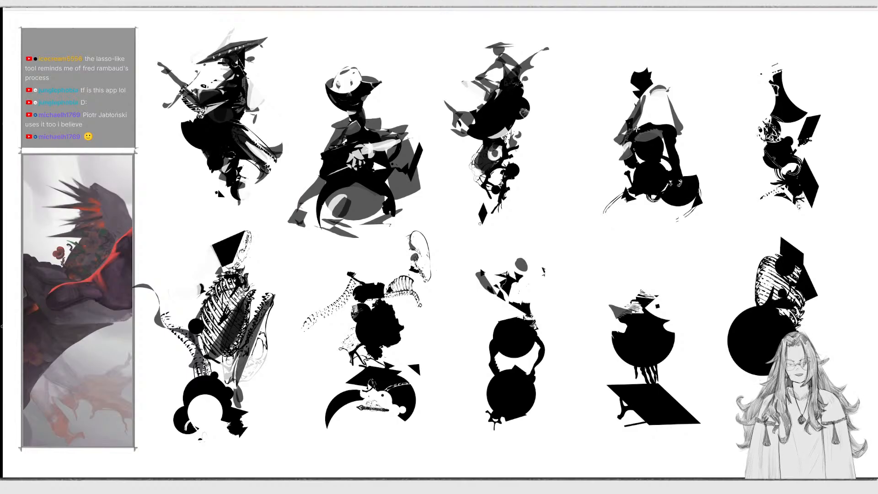
mouse_move(657, 164)
left_mouse_down()
mouse_move(656, 146)
mouse_move(620, 181)
mouse_move(634, 188)
left_mouse_up()
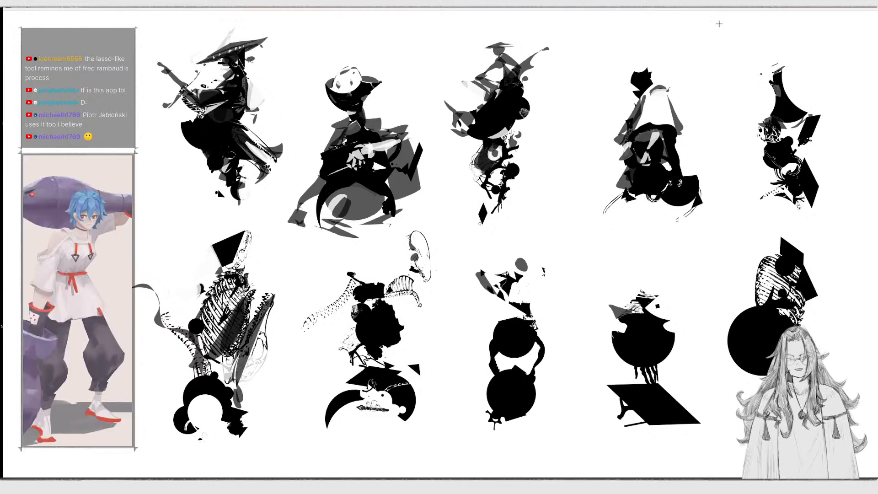
left_click_drag(635, 79, 650, 62)
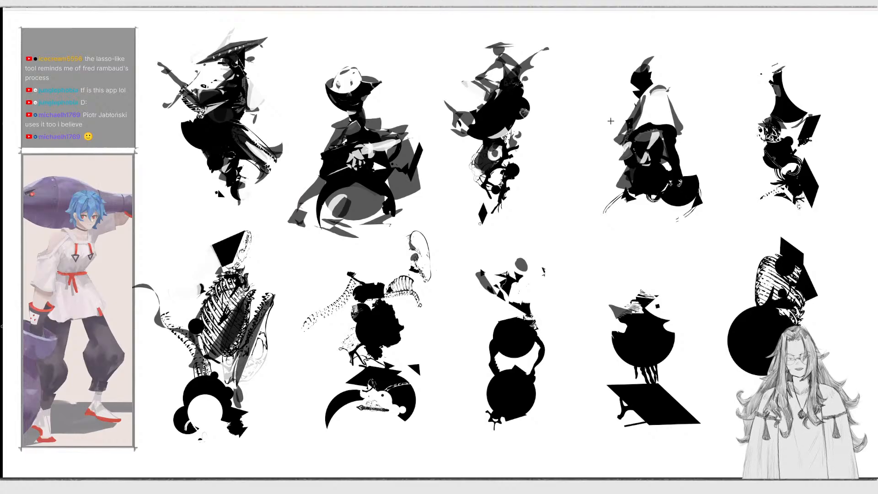
mouse_move(495, 142)
left_mouse_down()
mouse_move(502, 140)
mouse_move(498, 158)
mouse_move(481, 158)
mouse_move(493, 147)
mouse_move(480, 146)
left_mouse_up()
mouse_move(471, 112)
left_mouse_down()
mouse_move(457, 126)
mouse_move(474, 119)
mouse_move(458, 115)
mouse_move(471, 132)
mouse_move(477, 114)
mouse_move(454, 106)
mouse_move(464, 79)
left_mouse_up()
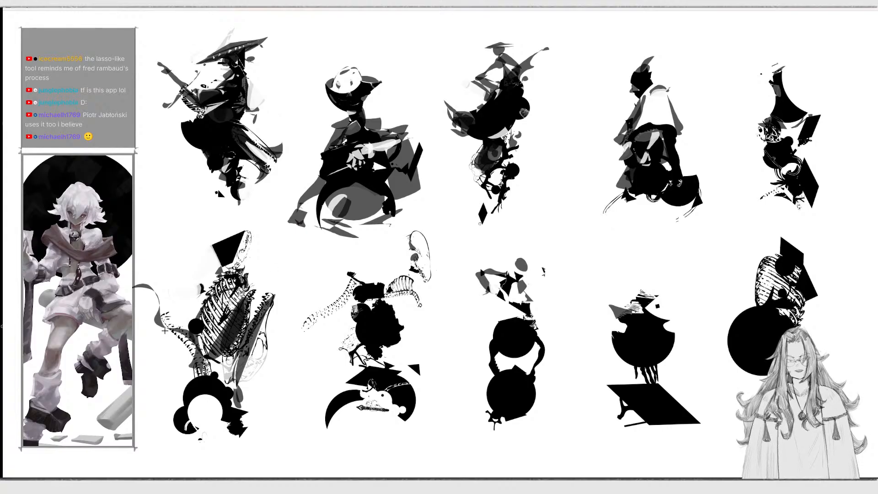
Add a grey piece to the first lower silhouette's wing, trim its jaw-like side, and carve a pale rounded shape into its square head.
mouse_move(164, 331)
left_mouse_down()
mouse_move(194, 358)
mouse_move(185, 332)
left_mouse_up()
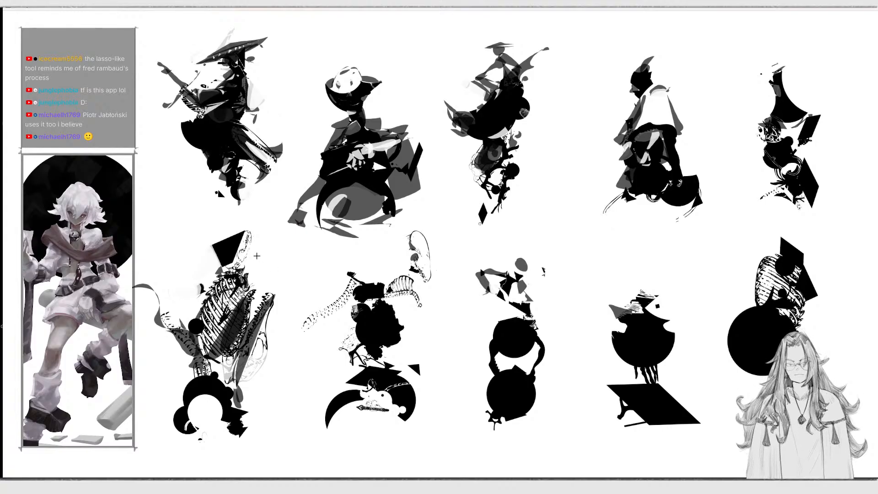
mouse_move(251, 241)
left_mouse_down()
mouse_move(256, 257)
mouse_move(242, 249)
mouse_move(251, 258)
left_mouse_up()
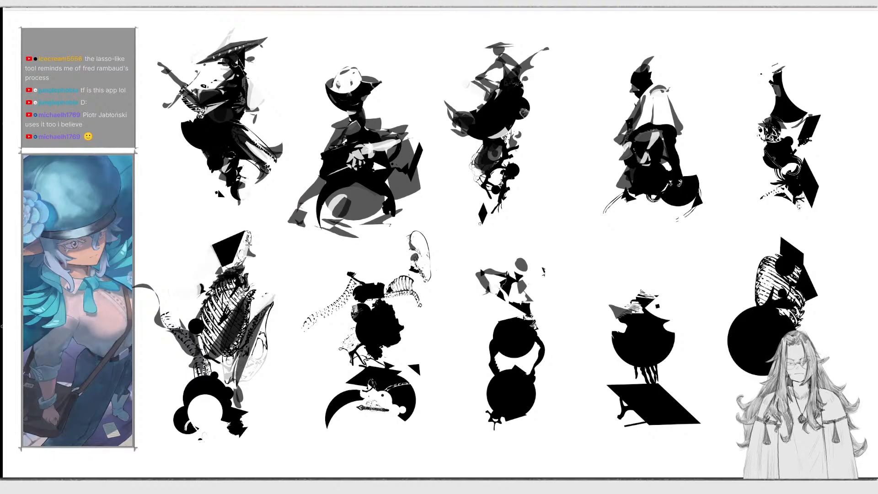
mouse_move(238, 244)
left_mouse_down()
mouse_move(227, 256)
mouse_move(241, 254)
mouse_move(234, 249)
left_mouse_up()
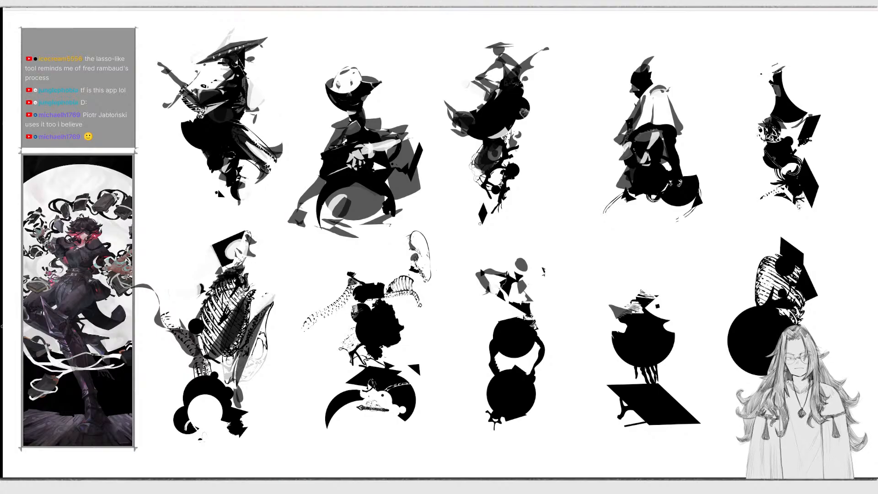
Add grey shapes to the second lower silhouette's arms and shoulder, and turn its raised loop into a small round-headed figure.
mouse_move(347, 279)
left_mouse_down()
mouse_move(339, 277)
mouse_move(344, 280)
left_mouse_up()
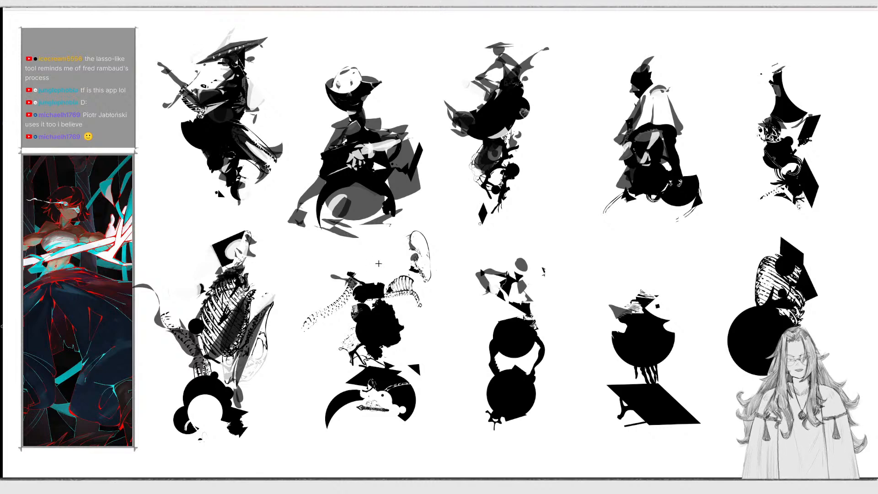
mouse_move(336, 307)
left_mouse_down()
mouse_move(352, 295)
mouse_move(326, 311)
left_mouse_up()
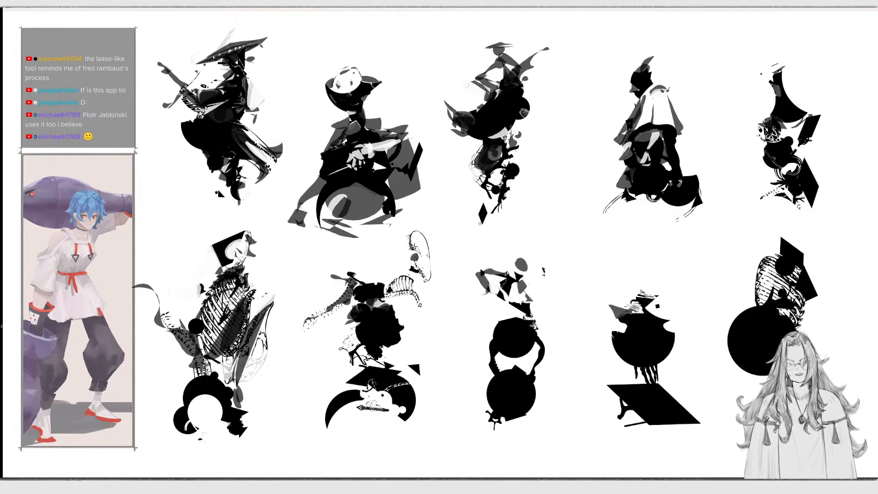
mouse_move(417, 237)
left_mouse_down()
mouse_move(426, 233)
mouse_move(407, 249)
mouse_move(414, 252)
left_mouse_up()
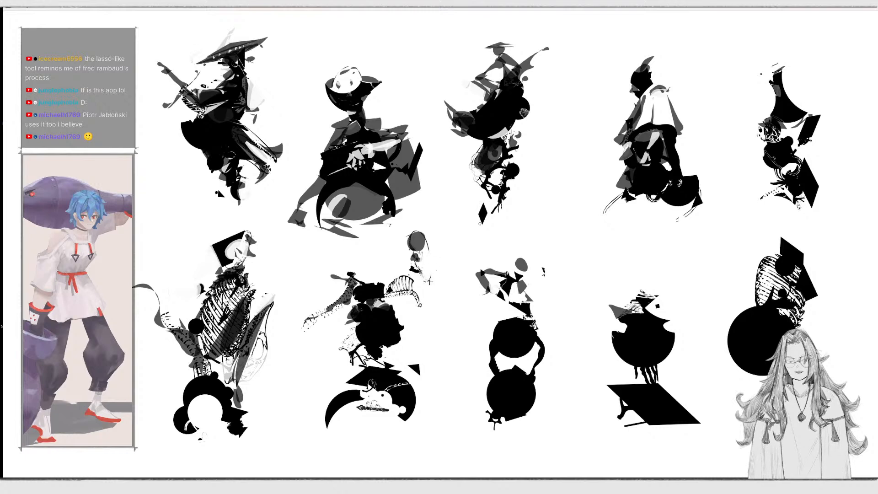
mouse_move(410, 255)
left_mouse_down()
mouse_move(399, 257)
mouse_move(401, 272)
mouse_move(410, 263)
left_mouse_up()
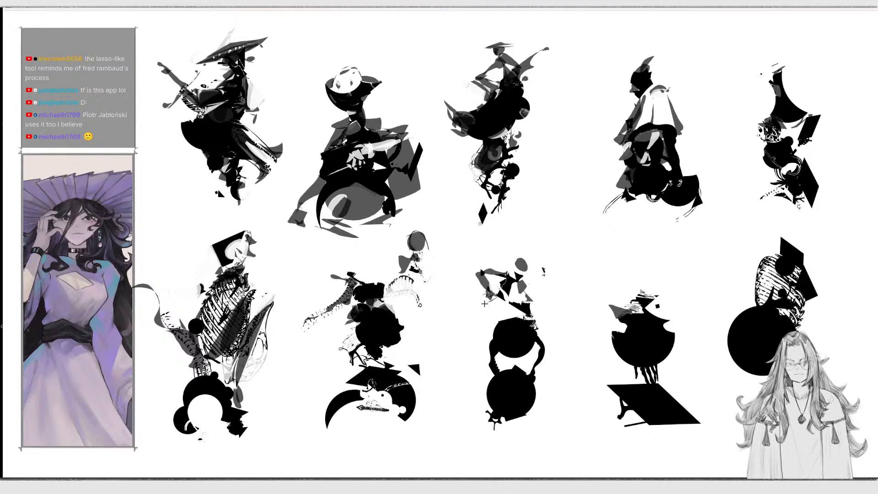
Add grey pieces to the third and fourth lower silhouettes, and carve the fifth lower silhouette's black circle into a sloping skirt-like form.
mouse_move(478, 308)
left_mouse_down()
mouse_move(503, 316)
mouse_move(521, 305)
mouse_move(510, 307)
left_mouse_up()
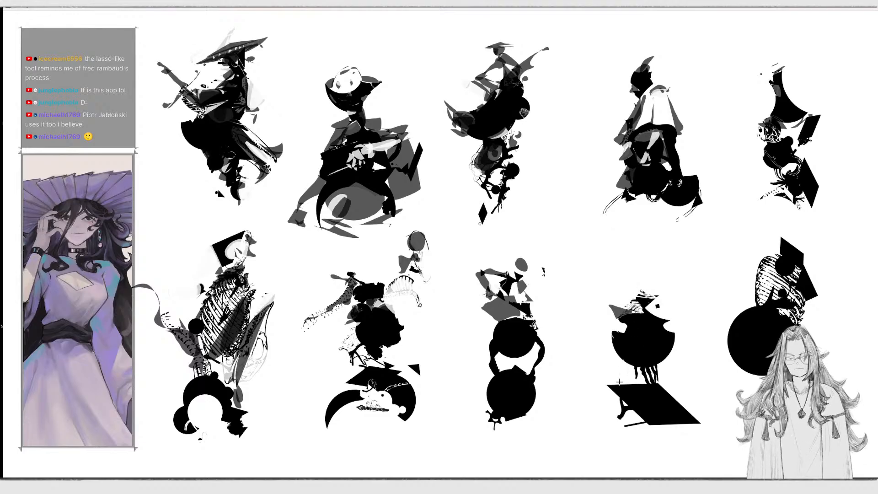
mouse_move(617, 392)
left_mouse_down()
mouse_move(631, 364)
mouse_move(642, 380)
mouse_move(674, 382)
mouse_move(654, 362)
left_mouse_up()
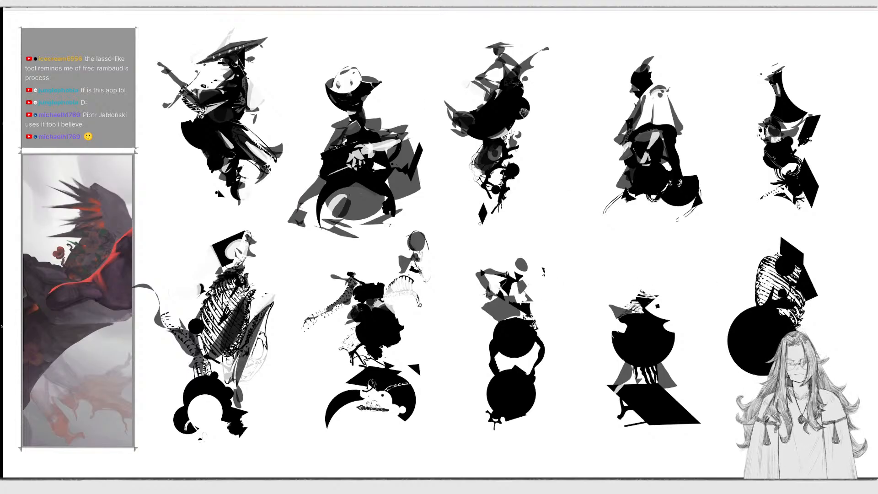
mouse_move(758, 265)
left_mouse_down()
mouse_move(774, 250)
mouse_move(774, 274)
left_mouse_up()
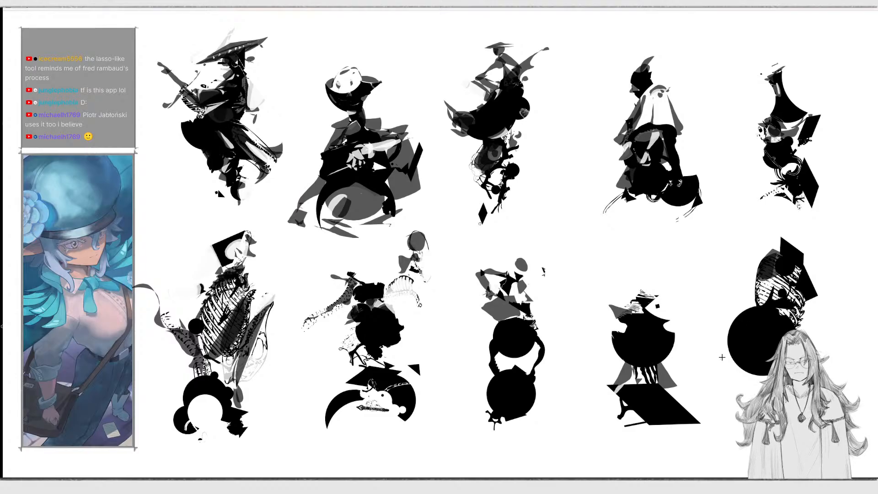
left_click_drag(722, 357, 724, 335)
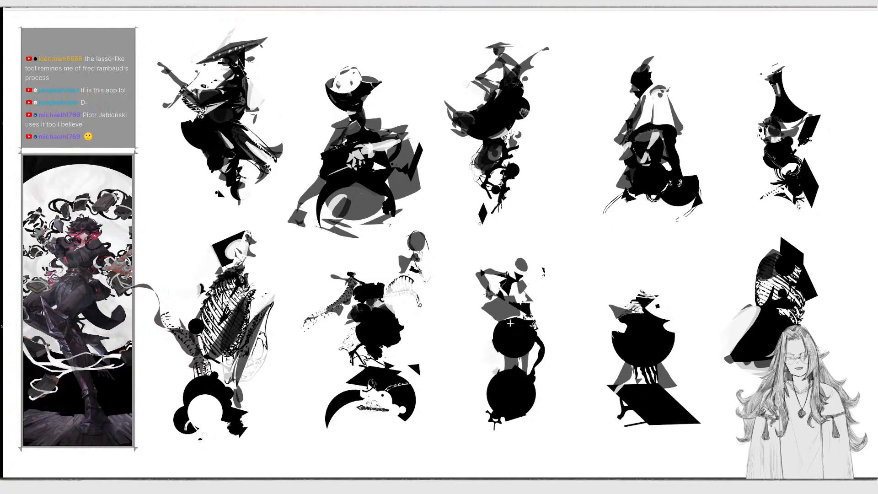
mouse_move(112, 18)
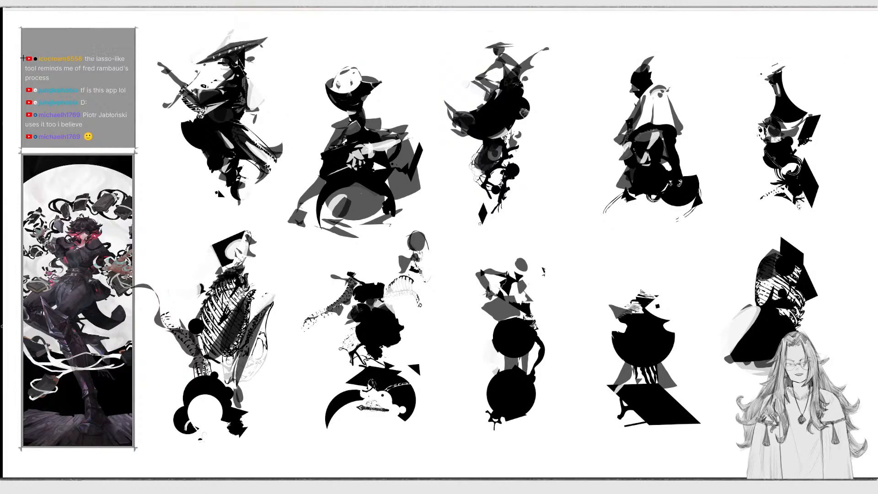
mouse_move(86, 124)
left_mouse_down()
mouse_move(124, 133)
mouse_move(101, 85)
left_mouse_up()
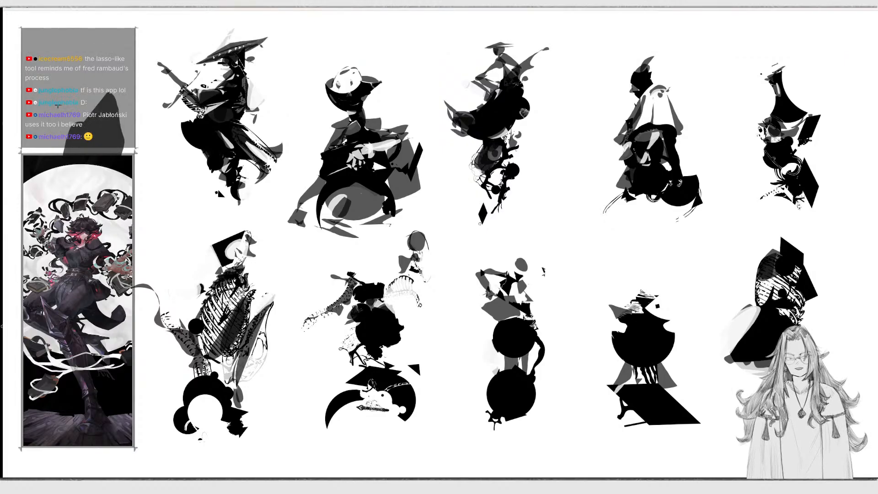
mouse_move(57, 106)
left_mouse_down()
mouse_move(106, 73)
mouse_move(142, 125)
mouse_move(98, 80)
left_mouse_up()
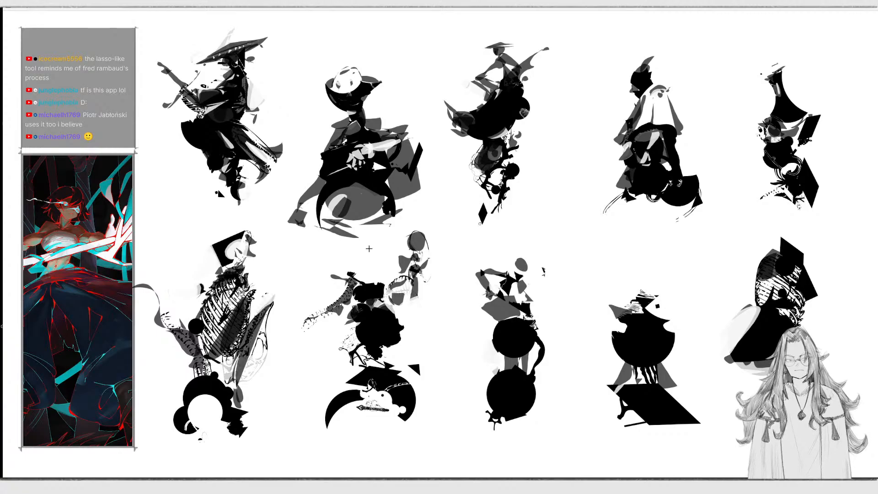
Rework the second lower silhouette's arms with grey and pale pieces, erase both arms and the small raised figure, and fill out its torso.
left_click_drag(314, 315, 323, 322)
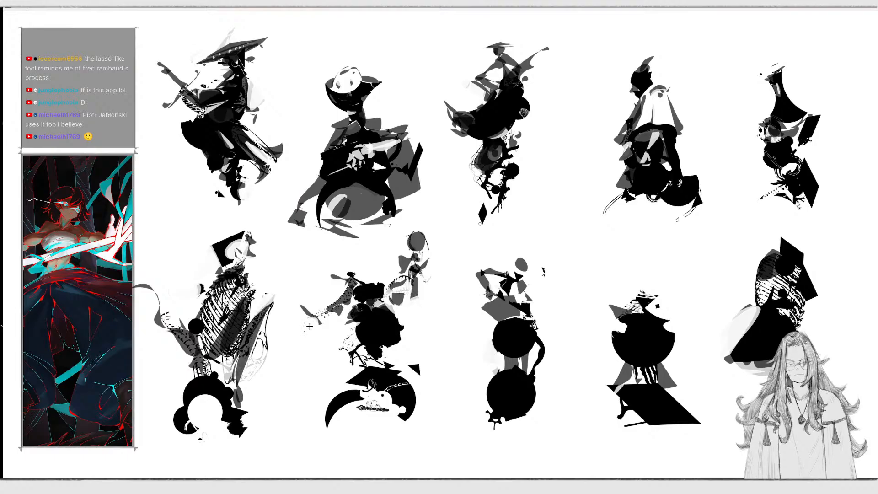
mouse_move(310, 327)
left_mouse_down()
mouse_move(323, 323)
mouse_move(297, 291)
mouse_move(306, 309)
left_mouse_up()
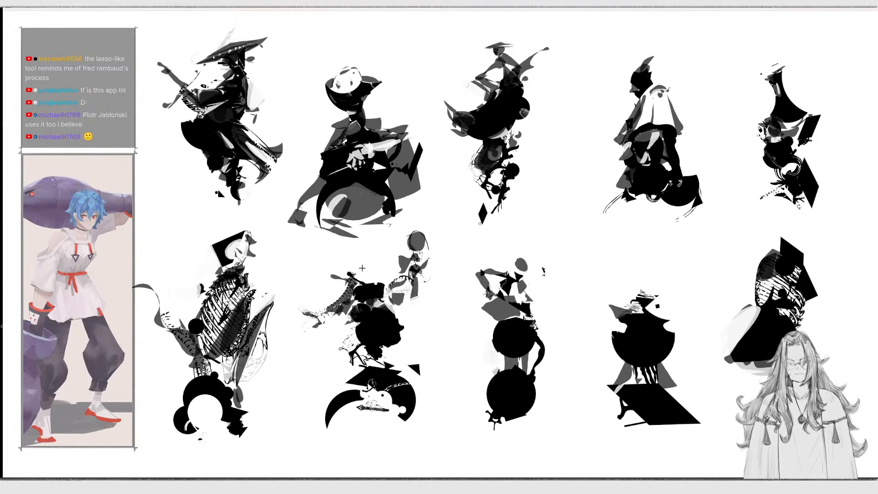
mouse_move(432, 272)
left_mouse_down()
mouse_move(427, 237)
mouse_move(440, 247)
mouse_move(409, 245)
mouse_move(418, 247)
mouse_move(410, 290)
mouse_move(393, 263)
mouse_move(437, 216)
mouse_move(394, 269)
mouse_move(390, 261)
mouse_move(417, 286)
mouse_move(405, 262)
mouse_move(417, 293)
mouse_move(392, 258)
left_mouse_up()
mouse_move(327, 320)
left_mouse_down()
mouse_move(331, 276)
mouse_move(311, 326)
mouse_move(350, 286)
left_mouse_up()
mouse_move(356, 316)
left_mouse_down()
mouse_move(386, 327)
mouse_move(389, 340)
left_mouse_up()
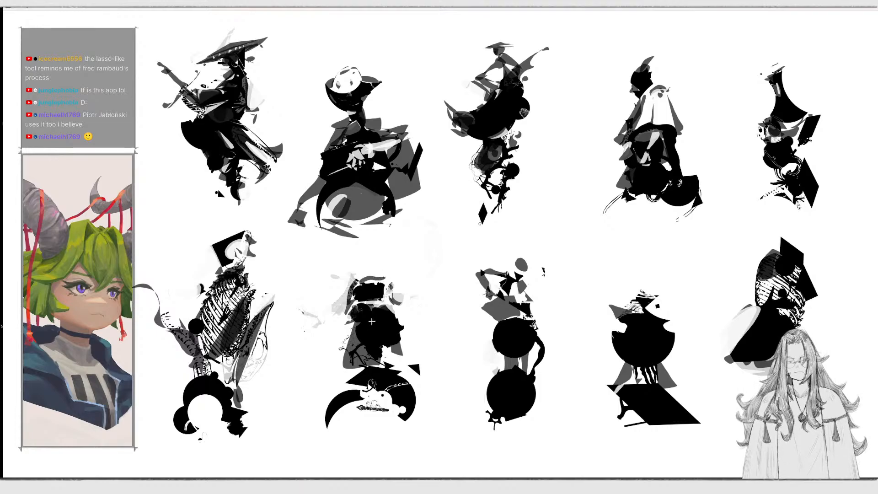
Fill the second lower silhouette's lower crescent with grey shapes and trim the sides of its head with white.
mouse_move(353, 342)
left_mouse_down()
mouse_move(392, 321)
mouse_move(375, 365)
mouse_move(329, 370)
mouse_move(349, 386)
mouse_move(355, 377)
mouse_move(318, 421)
mouse_move(380, 383)
left_mouse_up()
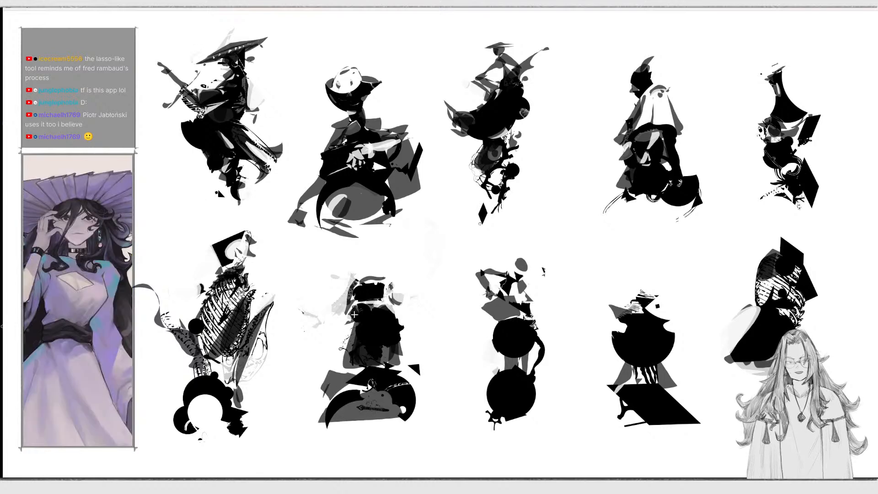
mouse_move(354, 315)
left_mouse_down()
mouse_move(328, 332)
mouse_move(315, 321)
mouse_move(351, 247)
left_mouse_up()
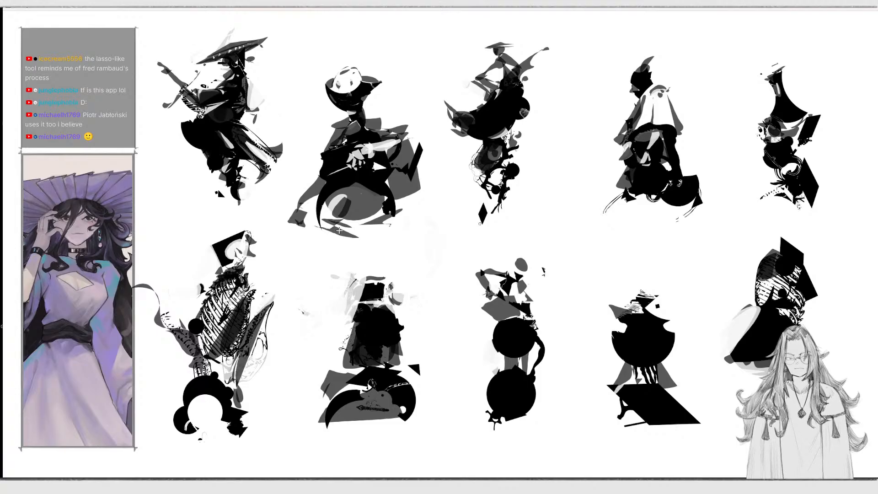
left_click_drag(333, 326, 337, 286)
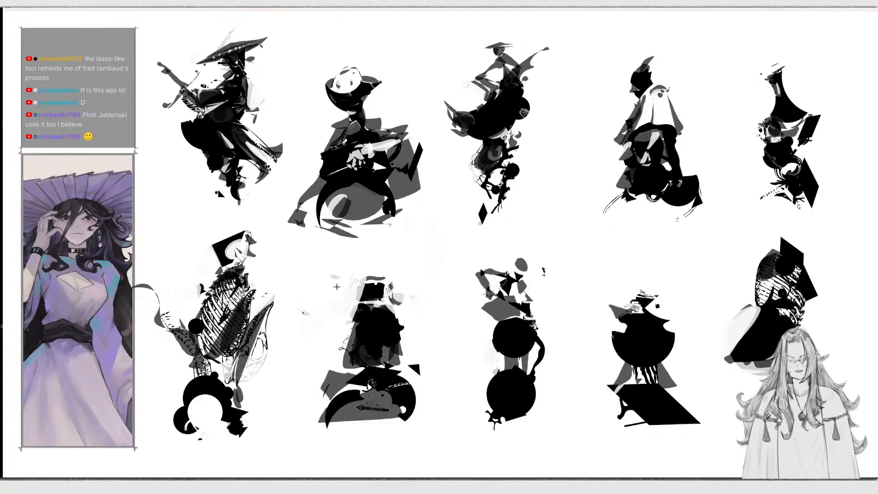
Shape the second lower silhouette into a conical hooded figure with a pointed top and a dark face with pale eyes.
mouse_move(335, 331)
left_mouse_down()
mouse_move(368, 277)
mouse_move(337, 366)
mouse_move(358, 366)
left_mouse_up()
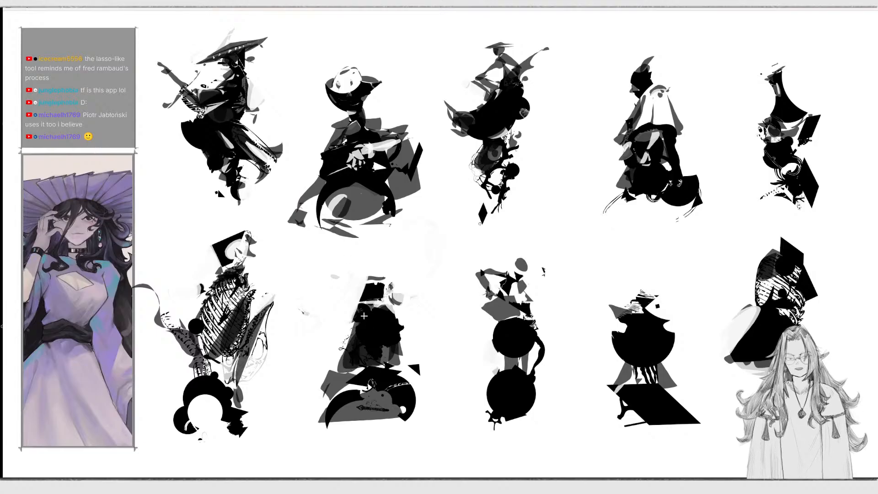
mouse_move(363, 323)
left_mouse_down()
mouse_move(382, 311)
mouse_move(363, 330)
left_mouse_up()
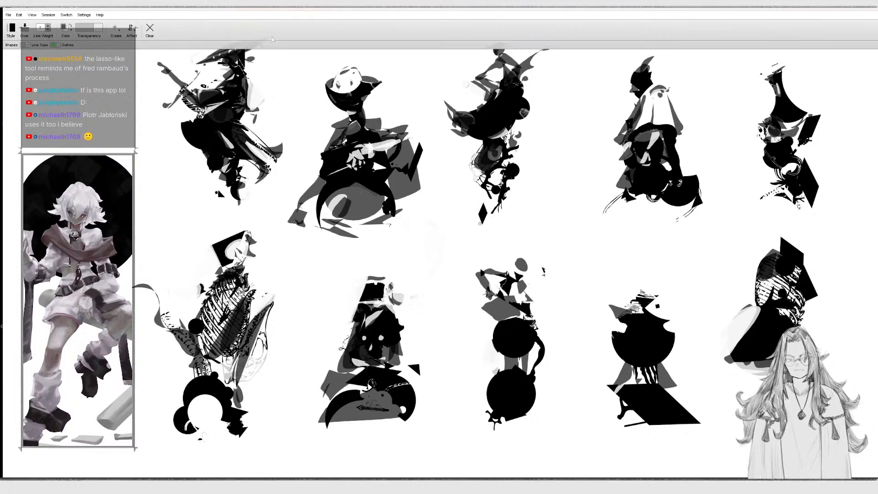
mouse_move(393, 301)
left_mouse_down()
mouse_move(414, 365)
mouse_move(393, 283)
mouse_move(359, 301)
mouse_move(411, 290)
mouse_move(326, 276)
mouse_move(367, 291)
left_mouse_up()
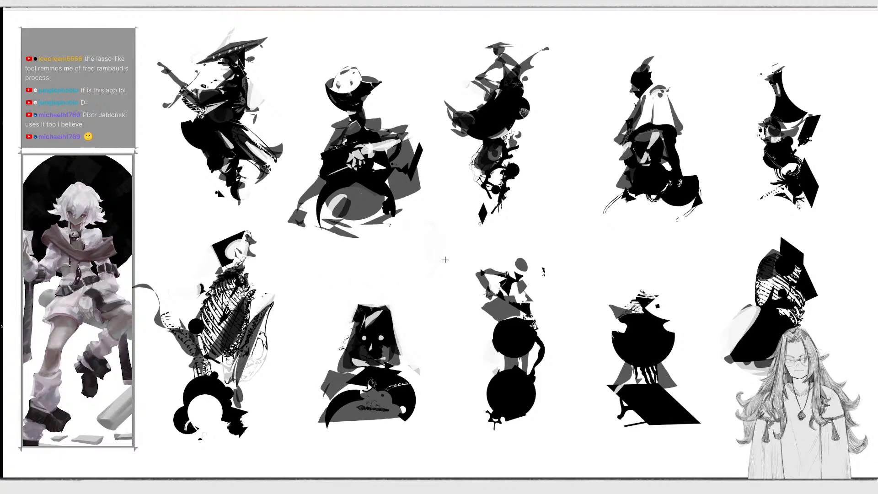
mouse_move(341, 352)
left_mouse_down()
mouse_move(347, 329)
mouse_move(377, 300)
mouse_move(334, 323)
mouse_move(350, 330)
mouse_move(384, 298)
left_mouse_up()
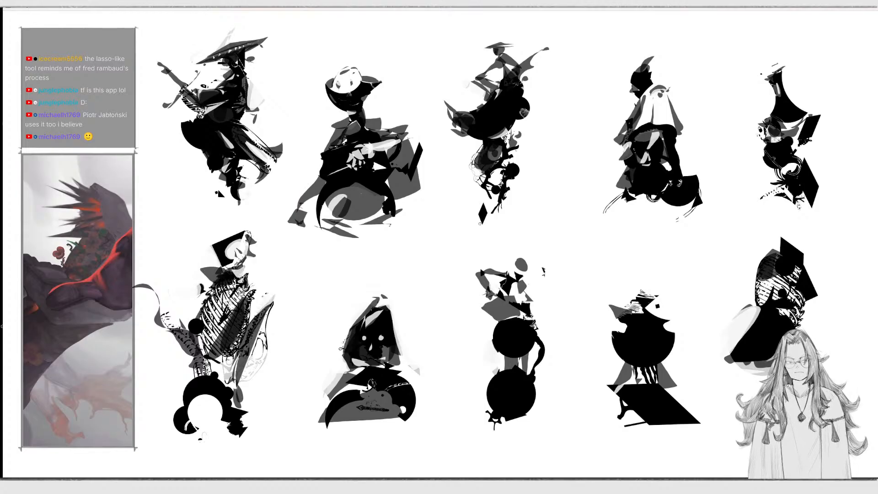
Cut away part of the first lower silhouette's ribbed body, add a grey cape-like shape, and fill its lower ring with black.
mouse_move(203, 293)
left_mouse_down()
mouse_move(220, 330)
mouse_move(225, 284)
left_mouse_up()
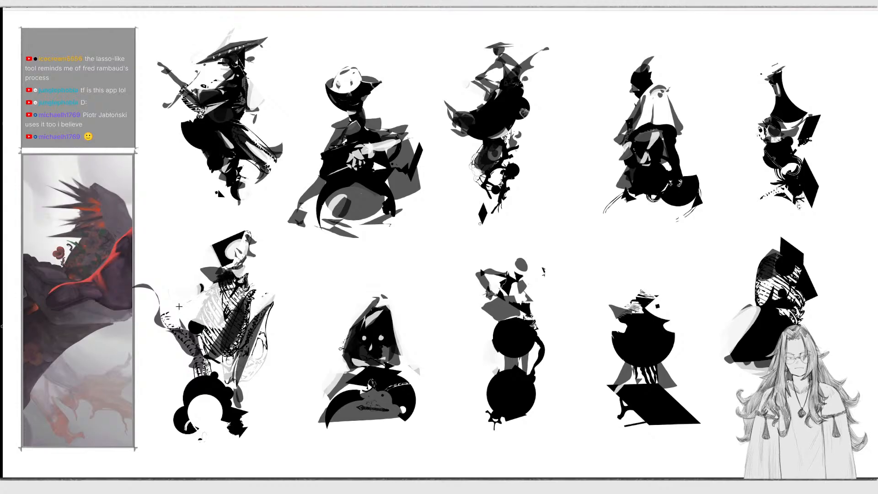
left_click_drag(180, 307, 232, 284)
mouse_move(196, 317)
left_mouse_down()
mouse_move(202, 308)
mouse_move(196, 322)
mouse_move(225, 365)
mouse_move(185, 346)
mouse_move(182, 382)
mouse_move(220, 348)
mouse_move(179, 407)
mouse_move(201, 363)
mouse_move(178, 397)
mouse_move(225, 365)
mouse_move(228, 388)
left_mouse_up()
mouse_move(209, 342)
left_mouse_down()
mouse_move(278, 309)
mouse_move(210, 356)
mouse_move(266, 324)
left_mouse_up()
left_click_drag(258, 272, 267, 295)
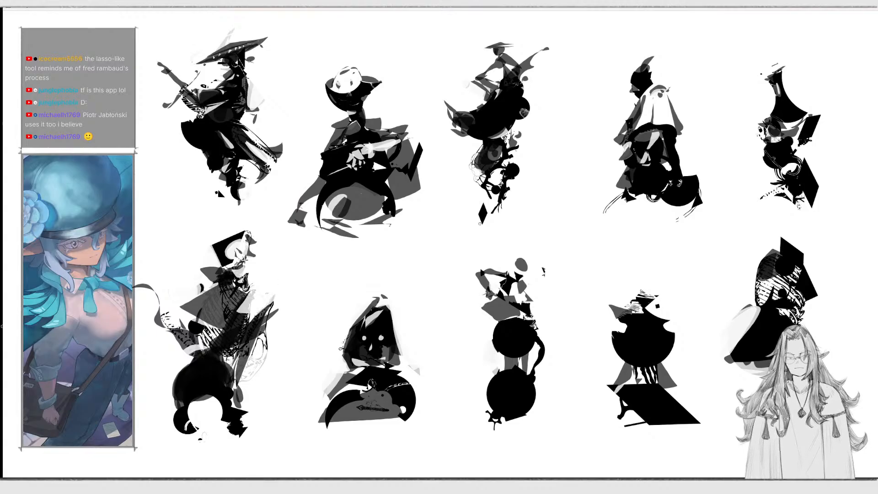
Carve the first lower silhouette's head into smaller angular pieces with pale shapes, undoing unwanted ones.
mouse_move(234, 254)
left_mouse_down()
mouse_move(257, 263)
mouse_move(234, 247)
mouse_move(241, 241)
mouse_move(232, 256)
mouse_move(232, 247)
mouse_move(258, 246)
mouse_move(231, 252)
left_mouse_up()
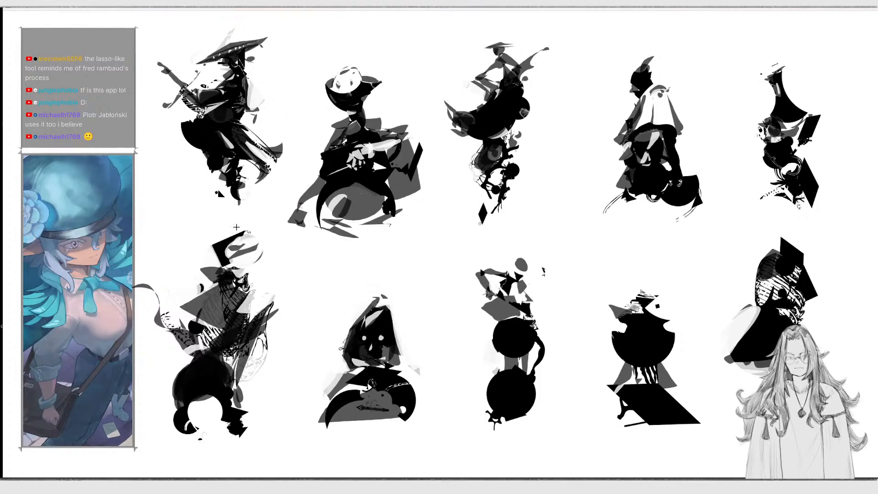
key("ctrl+z")
key("ctrl+z")
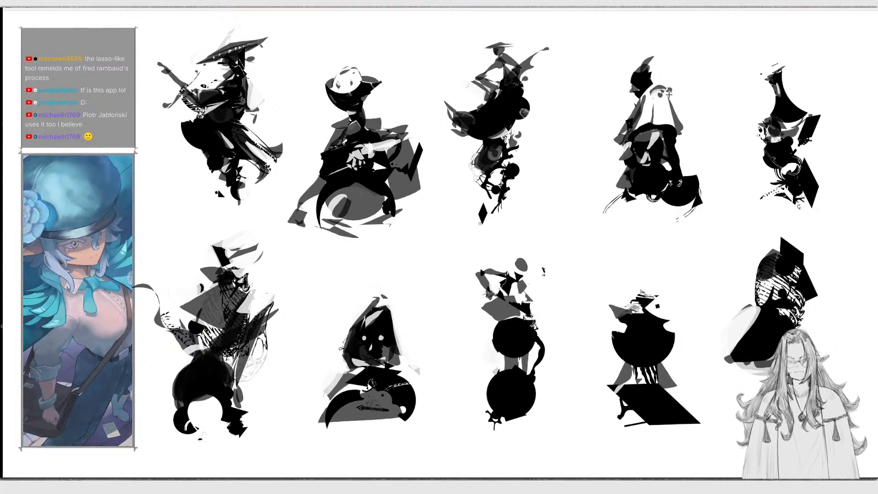
Carve a pale gap into the fourth upper silhouette's base, and add grey pieces to the fifth upper silhouette's body and first lower silhouette's head.
mouse_move(638, 183)
left_mouse_down()
mouse_move(613, 212)
mouse_move(668, 197)
mouse_move(634, 209)
left_mouse_up()
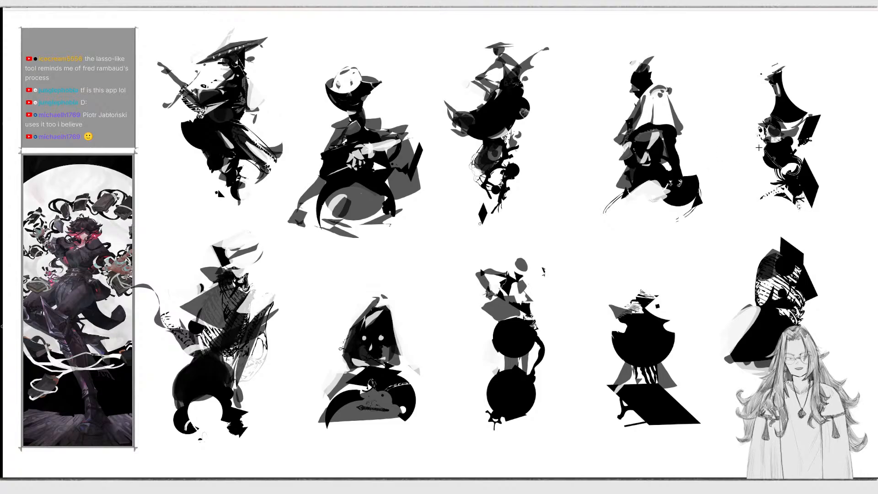
mouse_move(759, 147)
left_mouse_down()
mouse_move(767, 142)
mouse_move(752, 159)
mouse_move(777, 167)
left_mouse_up()
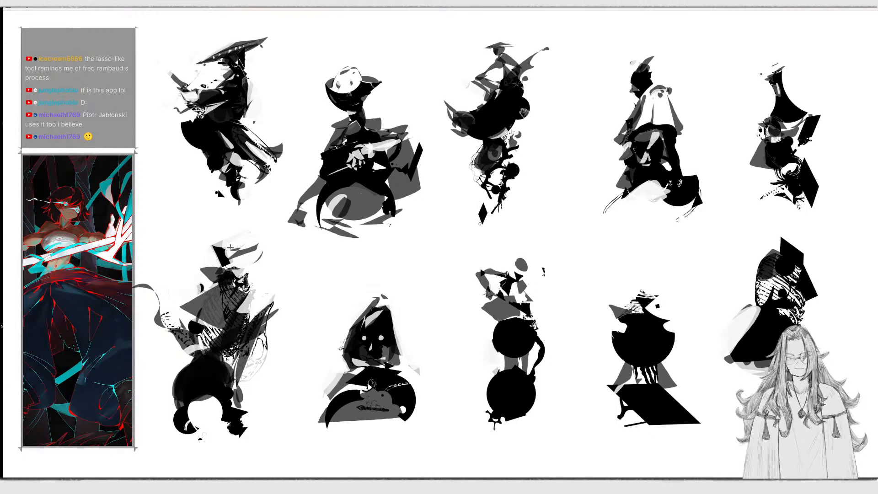
left_click_drag(236, 254, 230, 244)
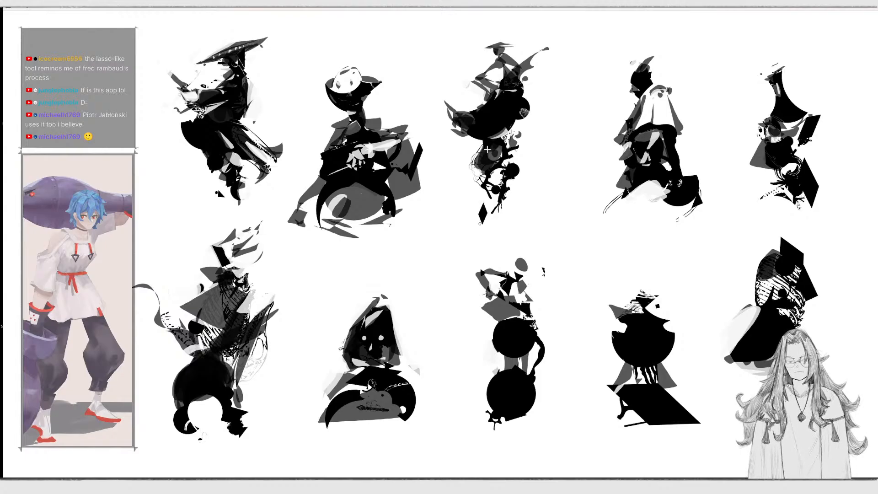
Darken the third upper silhouette's hanging lower body and erase the rider's wing-like piece, undoing an unwanted shape beside the head.
mouse_move(477, 163)
left_mouse_down()
mouse_move(493, 169)
mouse_move(501, 149)
mouse_move(472, 132)
left_mouse_up()
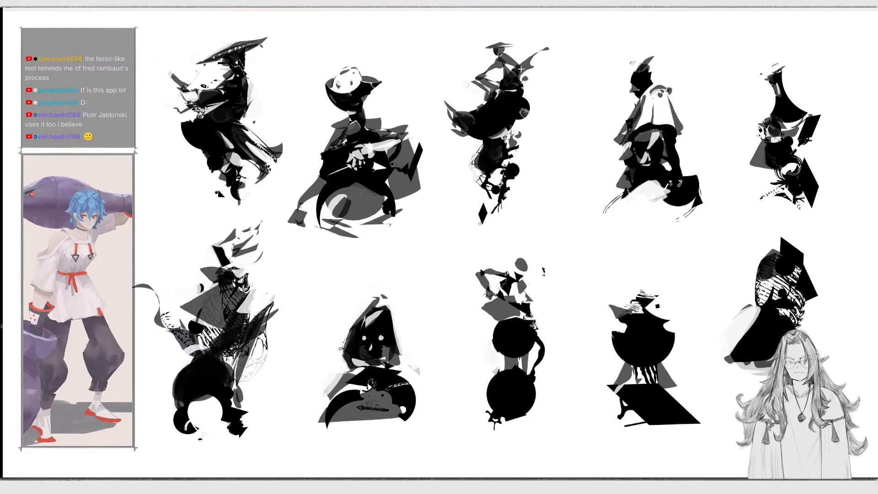
mouse_move(521, 68)
left_mouse_down()
mouse_move(549, 75)
mouse_move(546, 64)
left_mouse_up()
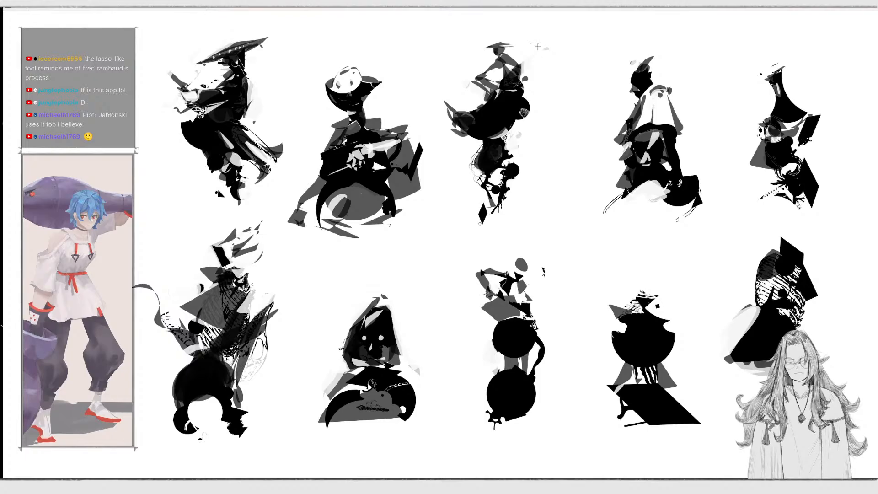
left_click_drag(538, 46, 536, 49)
key("ctrl+z")
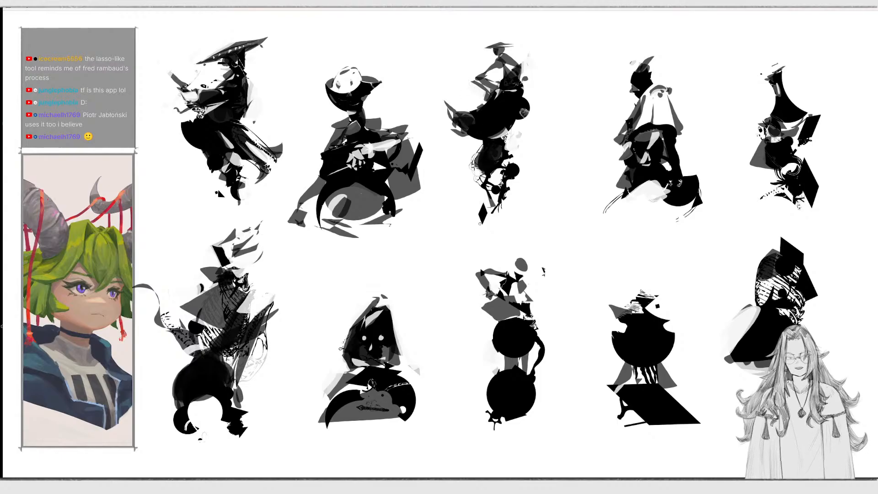
mouse_move(475, 162)
left_mouse_down()
mouse_move(483, 182)
mouse_move(485, 169)
left_mouse_up()
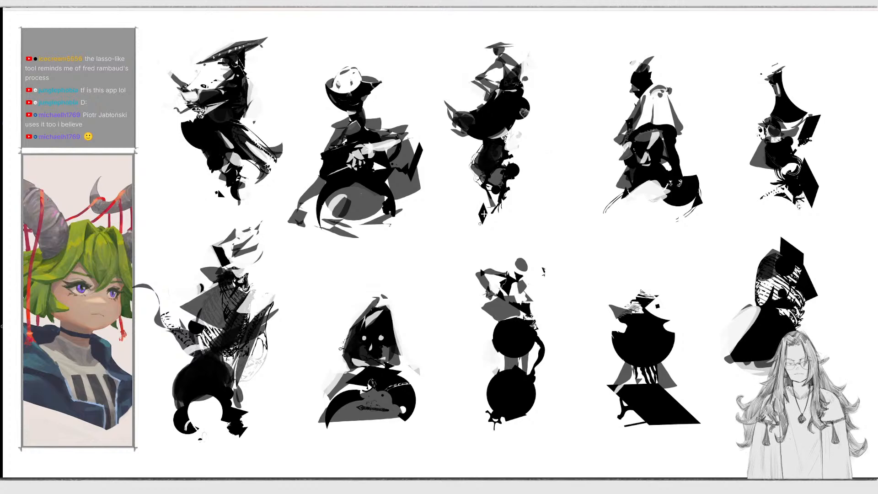
Rework the third upper silhouette's lower tip into grey feet and touch up the fifth upper silhouette's hat.
mouse_move(479, 223)
left_mouse_down()
mouse_move(475, 201)
mouse_move(476, 222)
mouse_move(508, 191)
left_mouse_up()
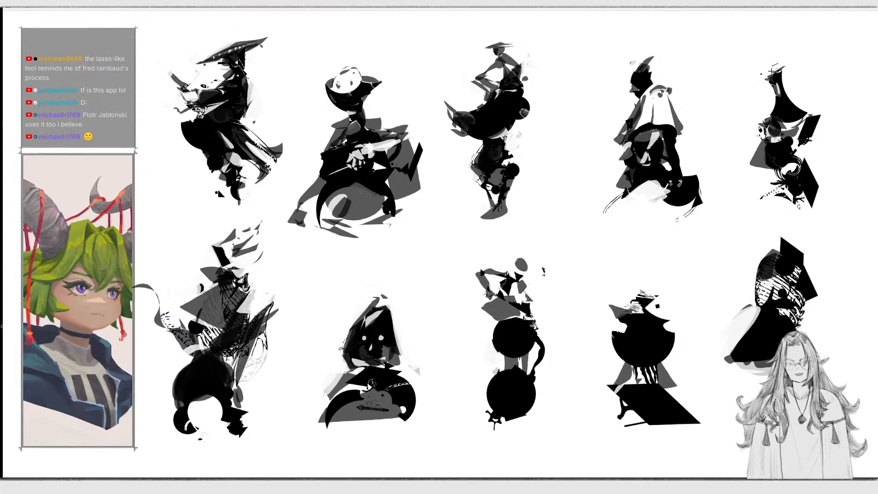
left_click_drag(763, 75, 788, 66)
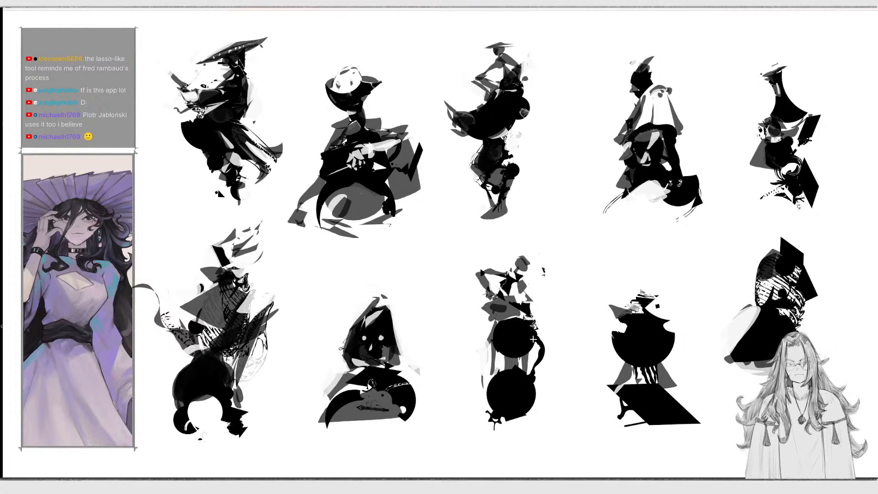
Cut the third lower silhouette's bottom ball flat at the ground, and add grey legs and pale face-like marks around its upper ball.
mouse_move(509, 379)
left_mouse_down()
mouse_move(480, 399)
mouse_move(526, 399)
mouse_move(470, 407)
mouse_move(539, 405)
mouse_move(467, 412)
mouse_move(544, 409)
mouse_move(492, 423)
mouse_move(561, 399)
left_mouse_up()
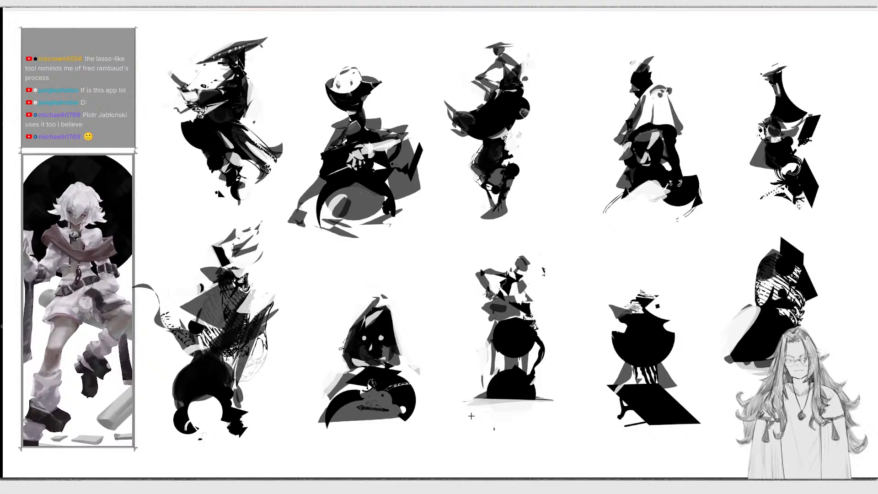
mouse_move(471, 416)
left_mouse_down()
mouse_move(567, 402)
mouse_move(564, 393)
left_mouse_up()
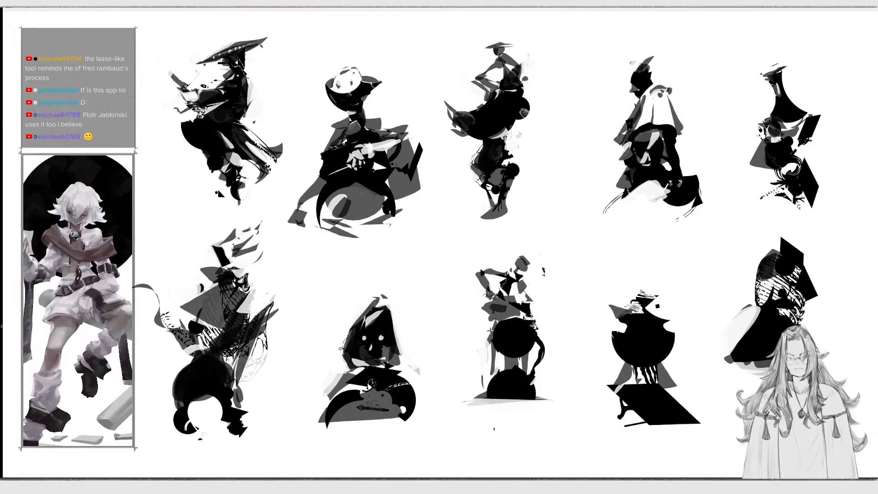
mouse_move(491, 330)
left_mouse_down()
mouse_move(483, 375)
mouse_move(493, 366)
mouse_move(489, 351)
mouse_move(485, 376)
mouse_move(490, 346)
mouse_move(479, 378)
left_mouse_up()
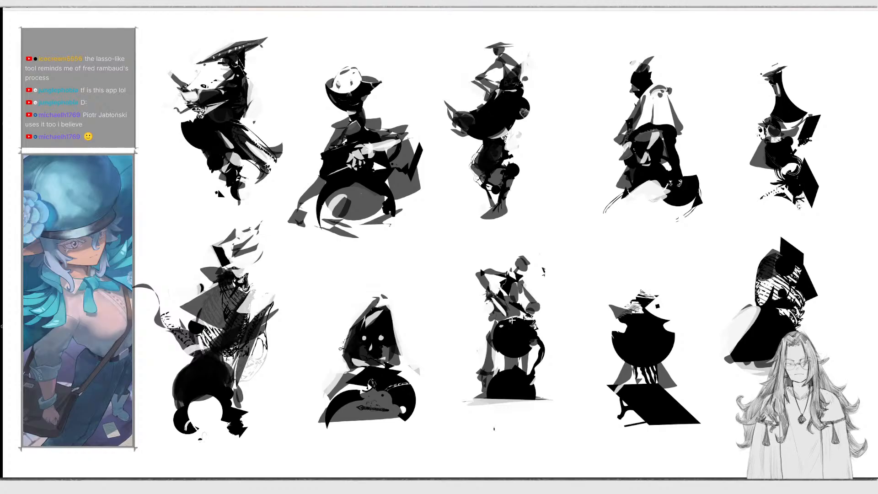
mouse_move(505, 324)
left_mouse_down()
mouse_move(499, 336)
mouse_move(528, 337)
left_mouse_up()
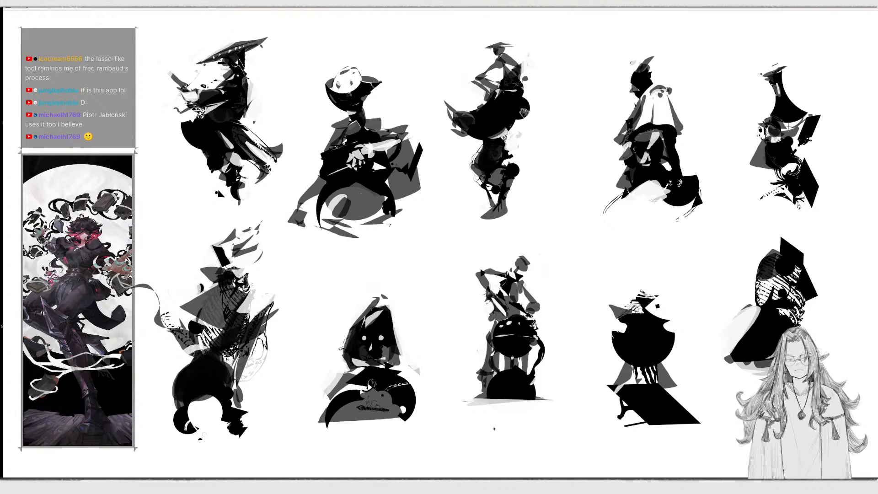
Add a grey cape flaring out on both sides of the fifth upper silhouette and darken the shapes around its torso.
mouse_move(821, 132)
left_mouse_down()
mouse_move(829, 165)
mouse_move(811, 177)
mouse_move(807, 127)
left_mouse_up()
mouse_move(750, 171)
left_mouse_down()
mouse_move(761, 195)
mouse_move(785, 179)
mouse_move(780, 157)
left_mouse_up()
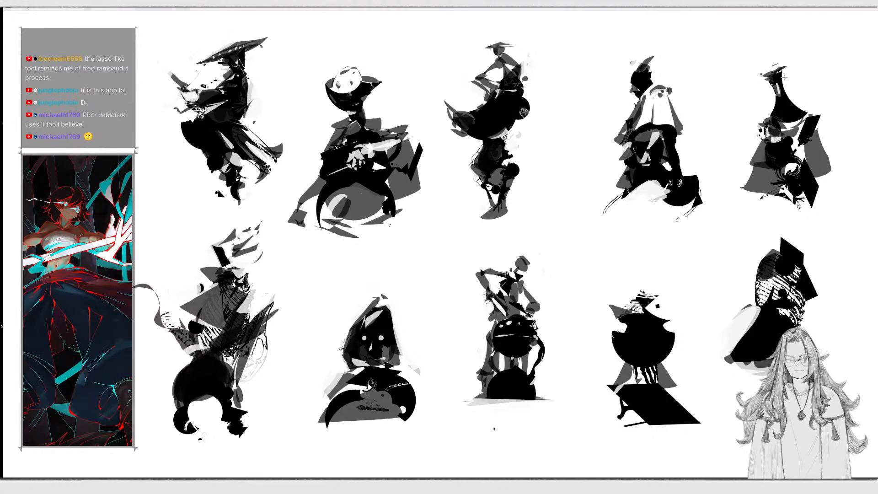
mouse_move(758, 125)
left_mouse_down()
mouse_move(764, 139)
mouse_move(766, 122)
mouse_move(829, 140)
mouse_move(816, 141)
left_mouse_up()
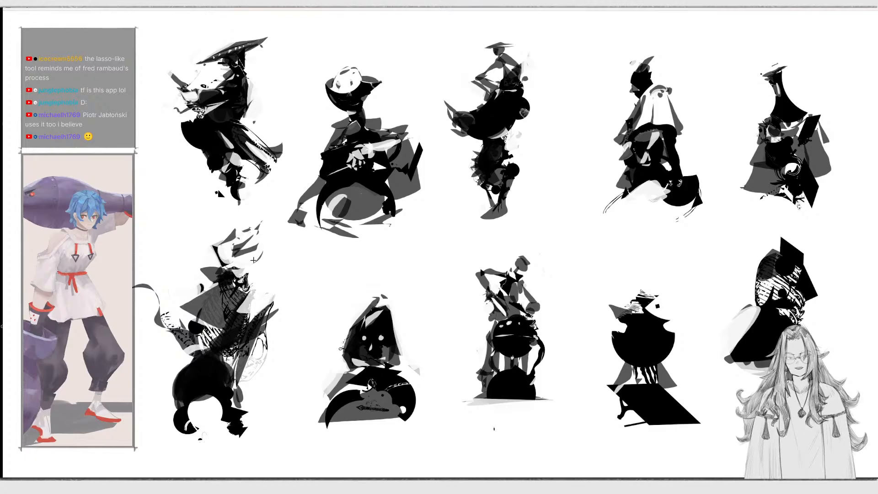
Erase the first lower silhouette's angular head pieces, replace its ribbed torso with a solid black oval, and build a grey head.
mouse_move(243, 261)
left_mouse_down()
mouse_move(243, 211)
mouse_move(233, 258)
mouse_move(206, 245)
mouse_move(227, 263)
mouse_move(267, 227)
mouse_move(215, 226)
mouse_move(224, 265)
mouse_move(273, 240)
mouse_move(258, 214)
left_mouse_up()
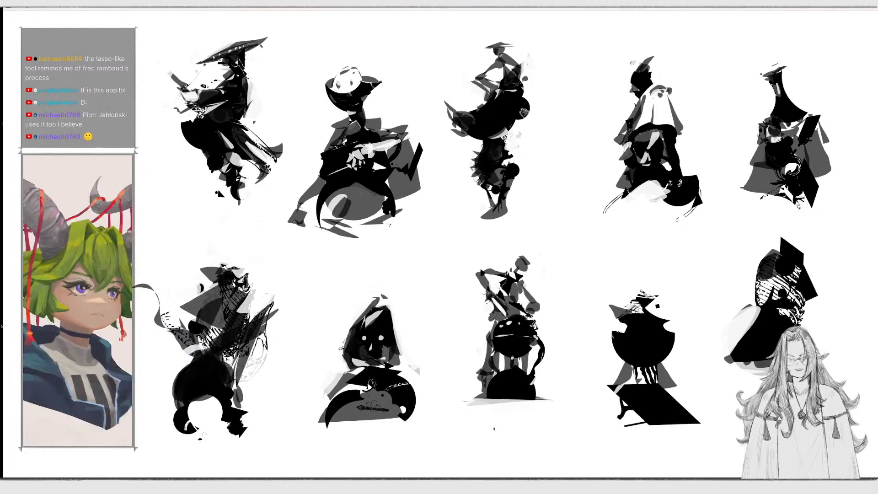
mouse_move(202, 329)
left_mouse_down()
mouse_move(228, 293)
mouse_move(242, 320)
mouse_move(219, 329)
mouse_move(201, 321)
mouse_move(201, 332)
mouse_move(247, 288)
left_mouse_up()
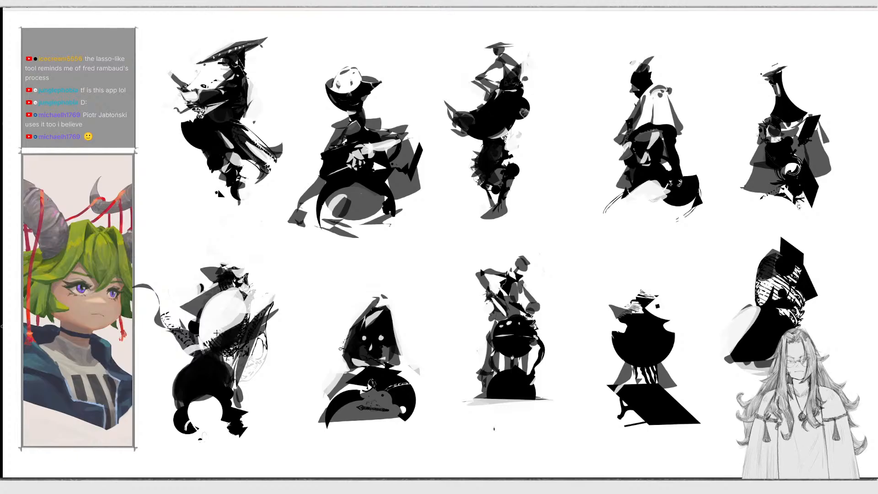
mouse_move(204, 332)
left_mouse_down()
mouse_move(240, 307)
mouse_move(209, 339)
mouse_move(220, 297)
mouse_move(245, 293)
left_mouse_up()
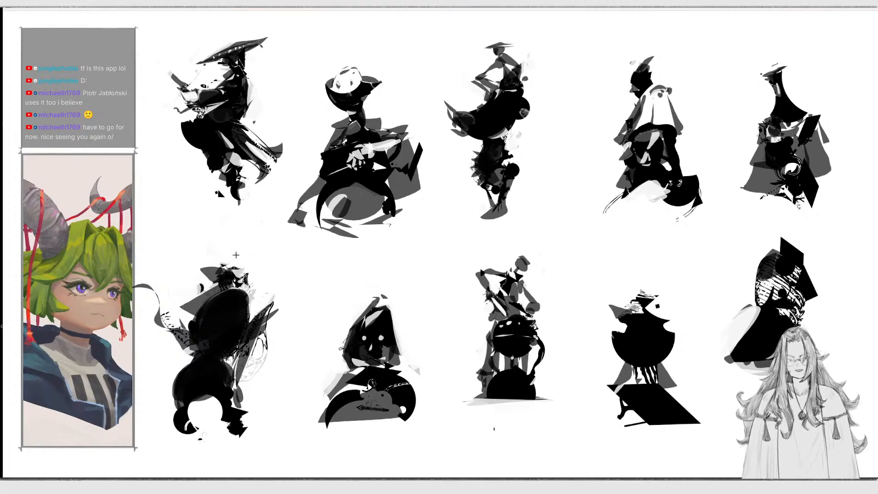
mouse_move(229, 269)
left_mouse_down()
mouse_move(237, 246)
mouse_move(239, 261)
mouse_move(215, 261)
mouse_move(242, 319)
mouse_move(249, 284)
left_mouse_up()
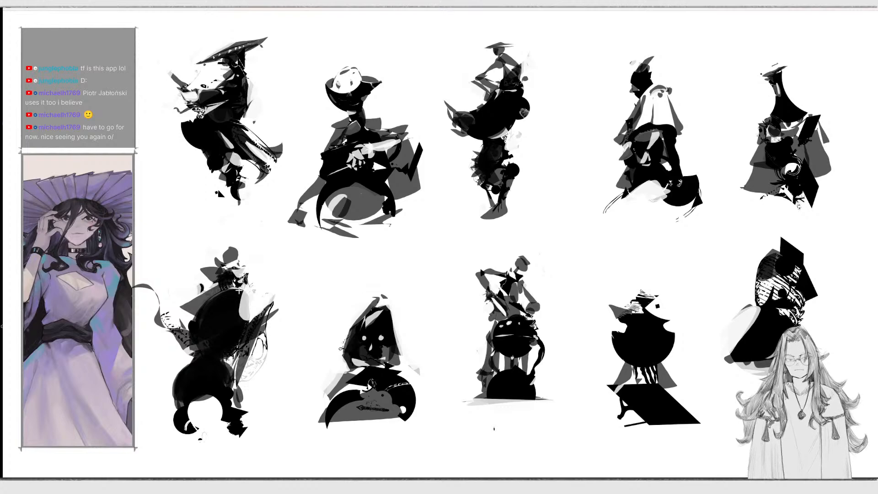
Carve the first lower silhouette's shoulders and sides with pale shapes and add grey shoulder pieces.
mouse_move(240, 294)
left_mouse_down()
mouse_move(250, 309)
mouse_move(241, 332)
left_mouse_up()
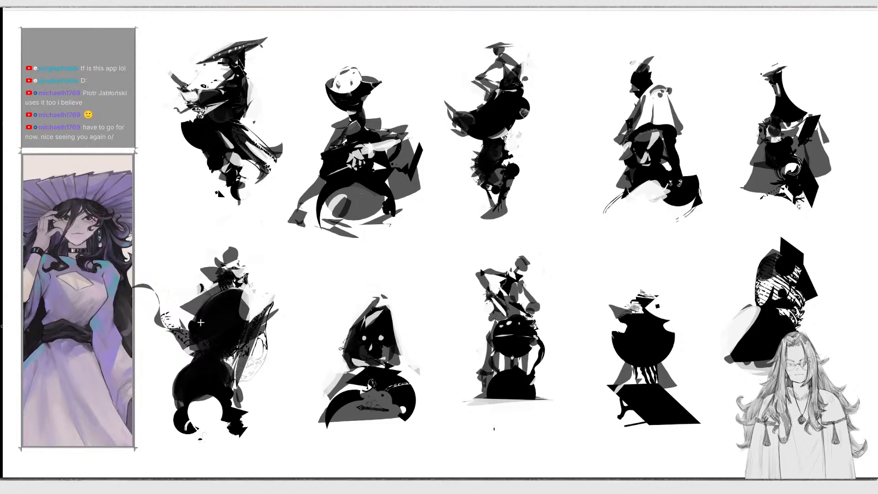
left_click_drag(212, 297, 198, 323)
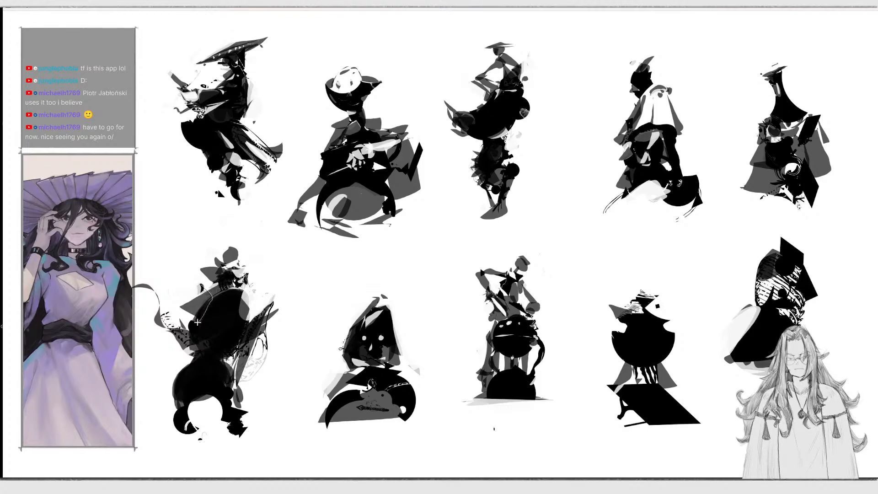
mouse_move(197, 322)
left_mouse_down()
mouse_move(209, 297)
mouse_move(199, 284)
left_mouse_up()
left_click_drag(187, 315, 205, 301)
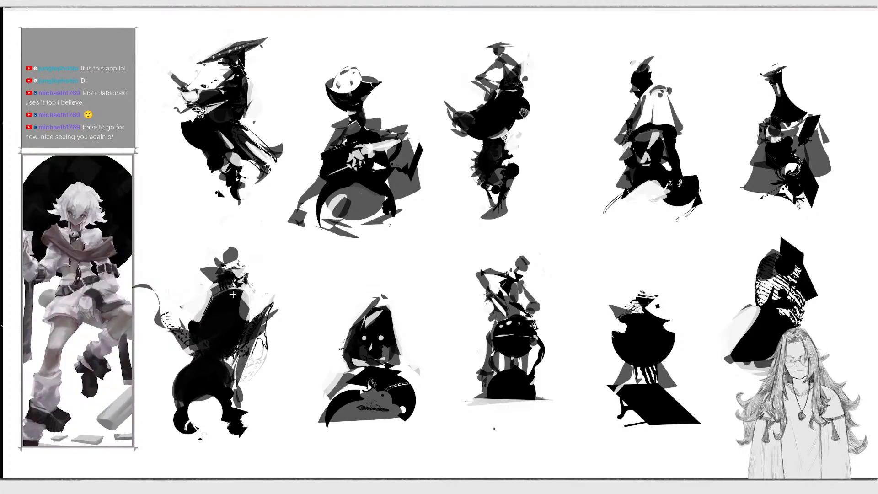
mouse_move(217, 273)
left_mouse_down()
mouse_move(228, 282)
mouse_move(244, 269)
mouse_move(230, 271)
mouse_move(232, 283)
mouse_move(230, 256)
mouse_move(234, 267)
mouse_move(178, 306)
mouse_move(203, 286)
mouse_move(262, 305)
mouse_move(251, 286)
left_mouse_up()
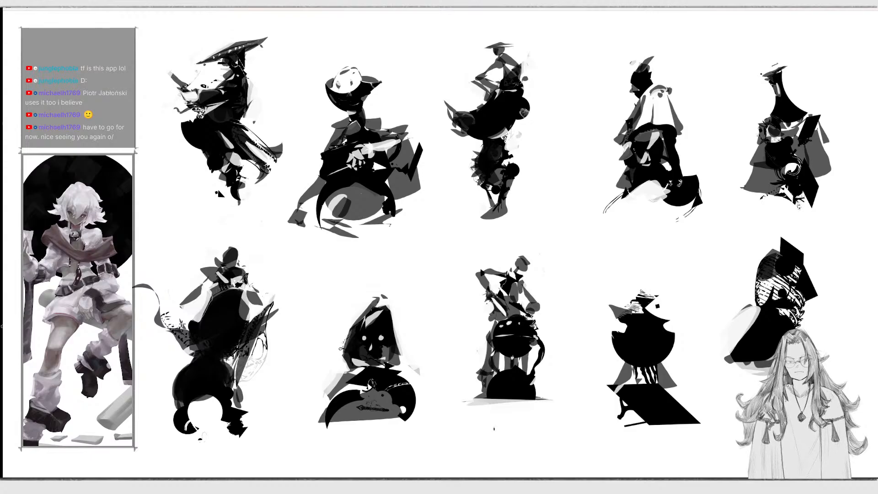
mouse_move(202, 304)
left_mouse_down()
mouse_move(199, 354)
mouse_move(195, 314)
mouse_move(175, 331)
left_mouse_up()
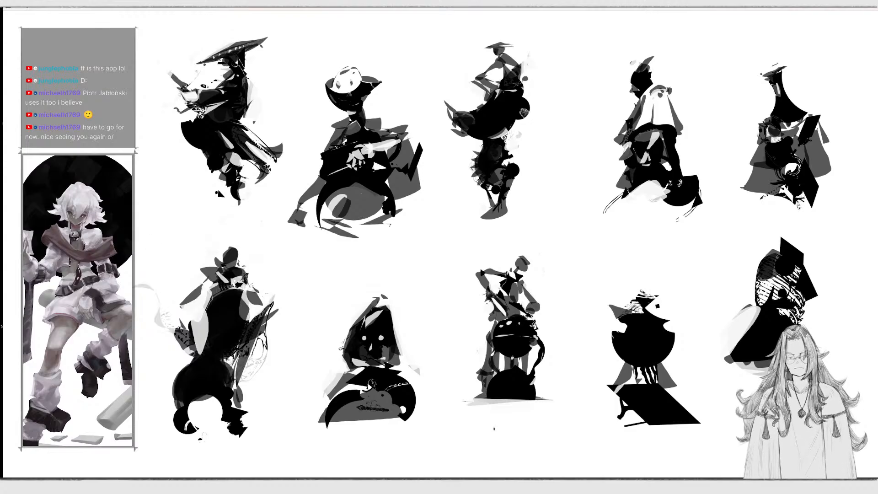
Erase the first lower silhouette's curled side piece and the large black form beneath its torso.
left_click_drag(162, 363, 142, 274)
mouse_move(153, 376)
left_mouse_down()
mouse_move(244, 362)
mouse_move(163, 363)
left_mouse_up()
mouse_move(163, 362)
left_mouse_down()
mouse_move(202, 444)
mouse_move(152, 359)
left_mouse_up()
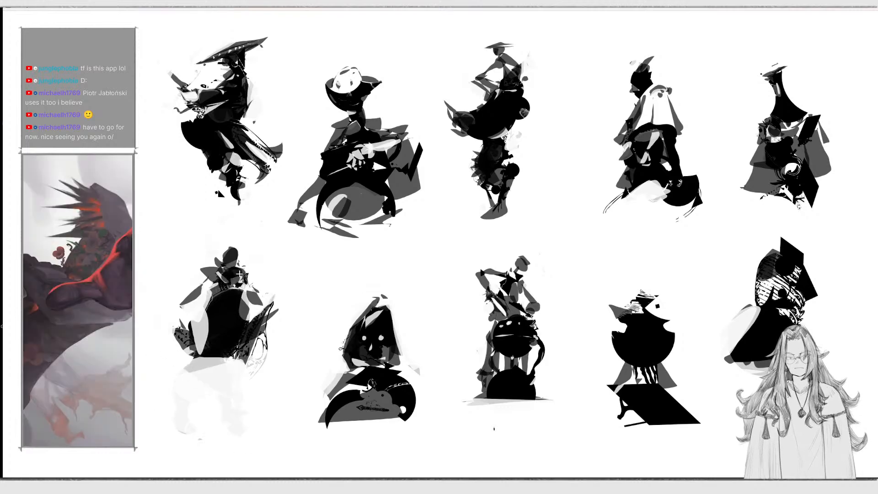
Cover the first lower silhouette's black torso with a large grey cape shape divided by a pale curved band.
mouse_move(197, 341)
left_mouse_down()
mouse_move(238, 290)
mouse_move(190, 369)
mouse_move(208, 309)
mouse_move(166, 376)
mouse_move(238, 431)
mouse_move(170, 355)
left_mouse_up()
left_click_drag(169, 429, 163, 352)
left_click_drag(206, 431, 178, 326)
left_click_drag(247, 411, 252, 443)
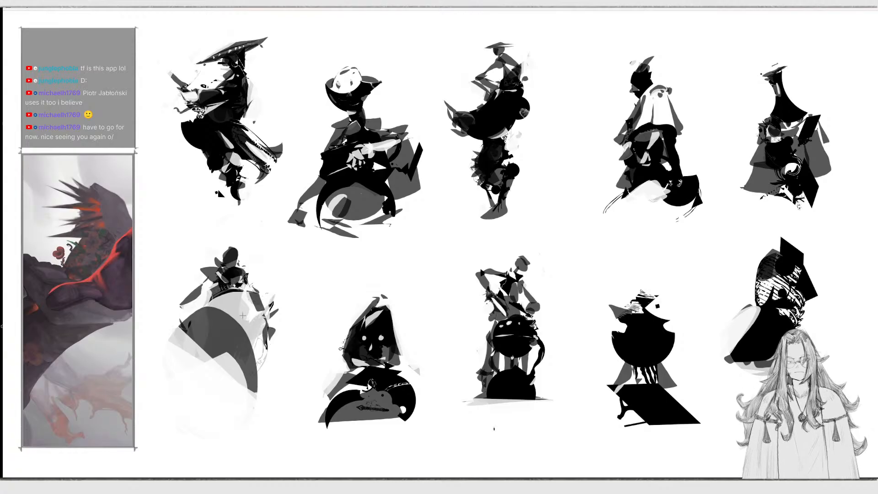
mouse_move(209, 302)
left_mouse_down()
mouse_move(229, 313)
mouse_move(250, 302)
mouse_move(216, 300)
left_mouse_up()
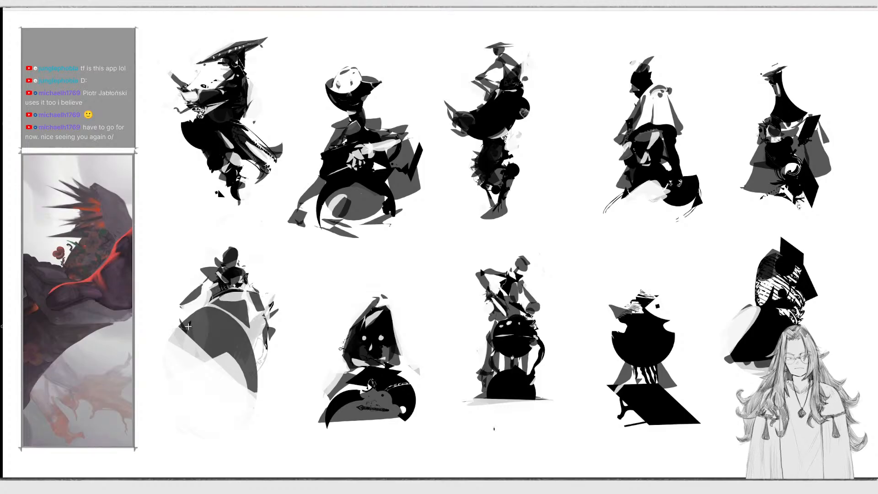
Extend the first lower silhouette's cape into long grey drapery with two feet, and darken its head.
mouse_move(204, 310)
left_mouse_down()
mouse_move(172, 324)
mouse_move(180, 360)
mouse_move(207, 329)
mouse_move(197, 371)
left_mouse_up()
mouse_move(184, 308)
left_mouse_down()
mouse_move(201, 289)
mouse_move(195, 359)
mouse_move(203, 391)
mouse_move(245, 412)
mouse_move(225, 356)
mouse_move(201, 389)
mouse_move(221, 419)
mouse_move(210, 402)
left_mouse_up()
mouse_move(236, 420)
left_mouse_down()
mouse_move(254, 435)
mouse_move(255, 404)
mouse_move(256, 434)
left_mouse_up()
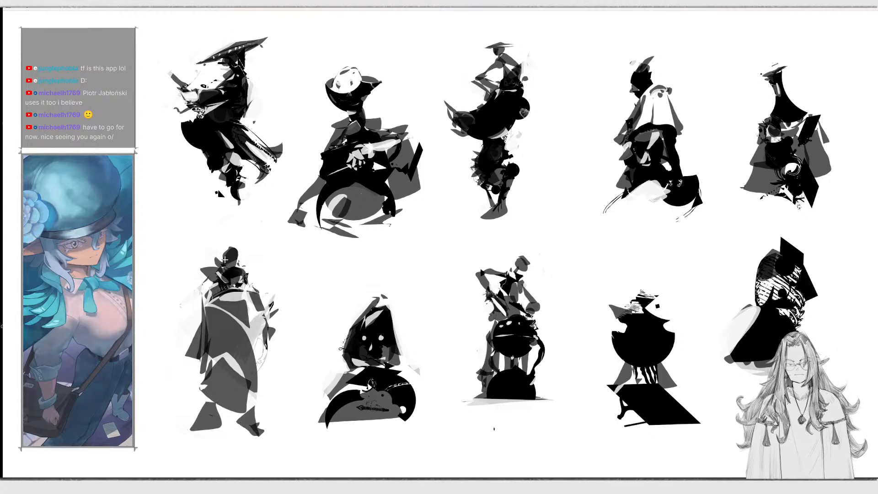
mouse_move(230, 249)
left_mouse_down()
mouse_move(220, 270)
mouse_move(228, 277)
mouse_move(238, 270)
mouse_move(223, 277)
left_mouse_up()
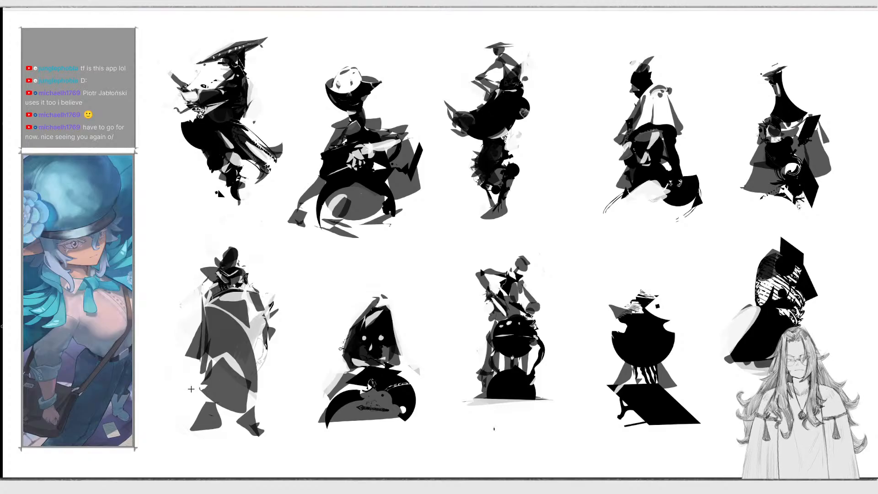
Erase the first lower silhouette's feet and lower drapery with pale shapes, cutting the cape to a shorter hem.
mouse_move(191, 388)
left_mouse_down()
mouse_move(194, 429)
mouse_move(273, 397)
mouse_move(160, 390)
left_mouse_up()
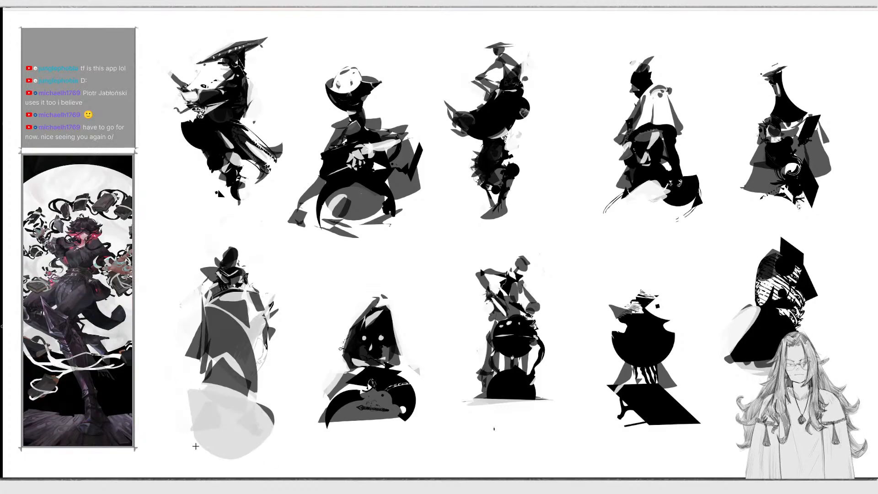
left_click_drag(197, 446, 260, 393)
left_click_drag(266, 430, 243, 338)
left_click_drag(241, 407, 259, 397)
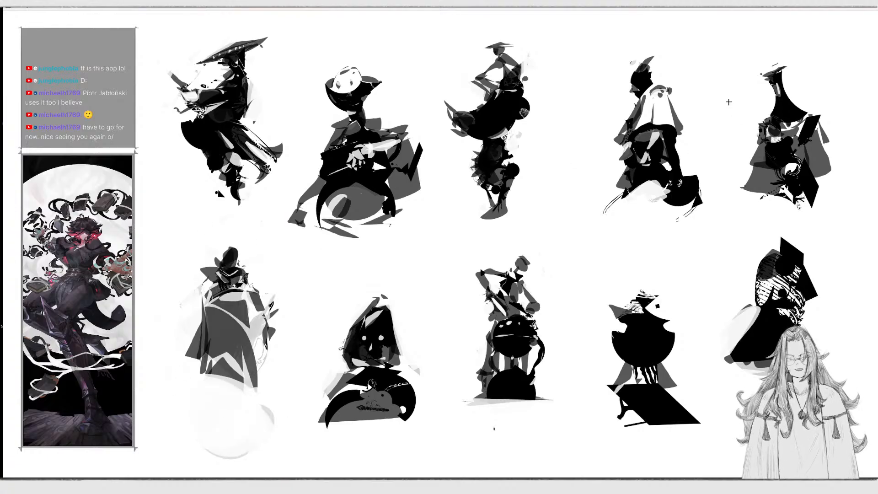
Extend the fifth upper silhouette's grey cape hem to a point and layer translucent dark pieces along the first lower silhouette's cape edge.
mouse_move(813, 184)
left_mouse_down()
mouse_move(839, 170)
mouse_move(818, 179)
left_mouse_up()
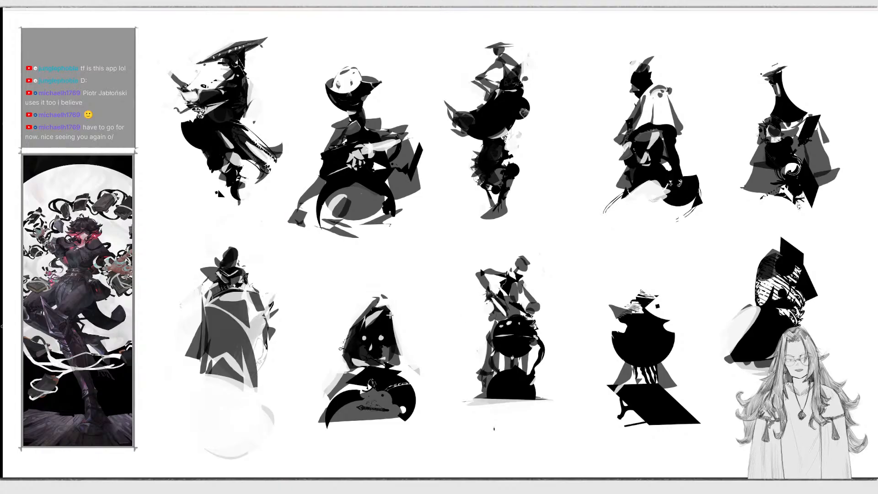
mouse_move(187, 324)
left_mouse_down()
mouse_move(197, 305)
mouse_move(203, 361)
left_mouse_up()
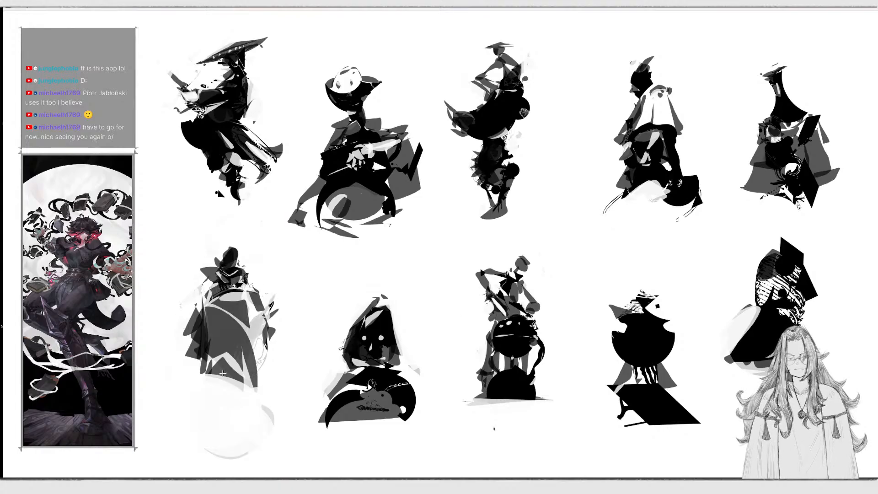
Round out the top of the fourth lower silhouette's black ball with a pale cut, and erase the small grey shape tried above it.
mouse_move(639, 271)
left_mouse_down()
mouse_move(635, 284)
mouse_move(638, 264)
mouse_move(641, 274)
left_mouse_up()
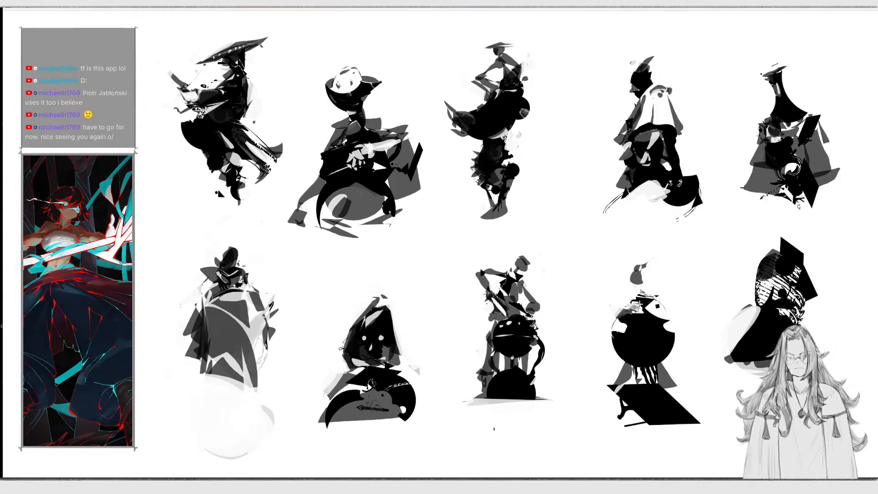
left_click_drag(629, 311, 640, 309)
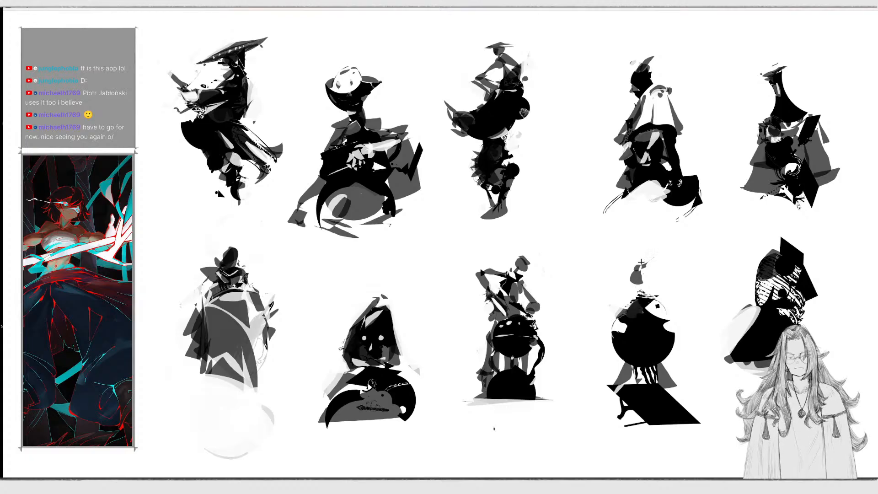
left_click_drag(640, 263, 616, 272)
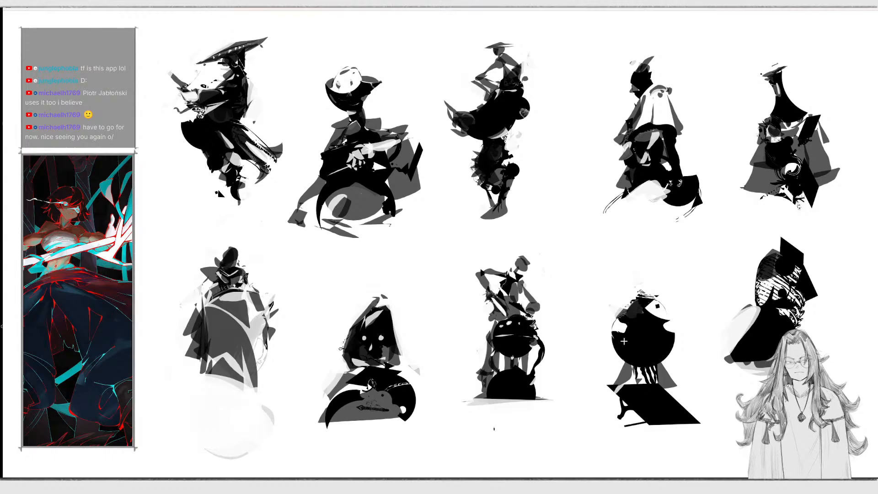
Carve two pale eyes and a thin mouth into the fourth lower silhouette's ball and darken the neck beneath it.
left_click(656, 341)
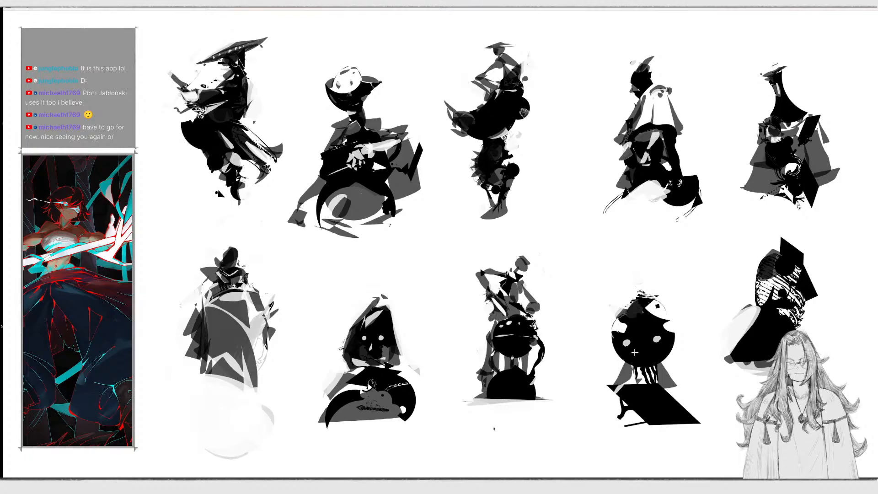
left_click_drag(636, 354, 657, 351)
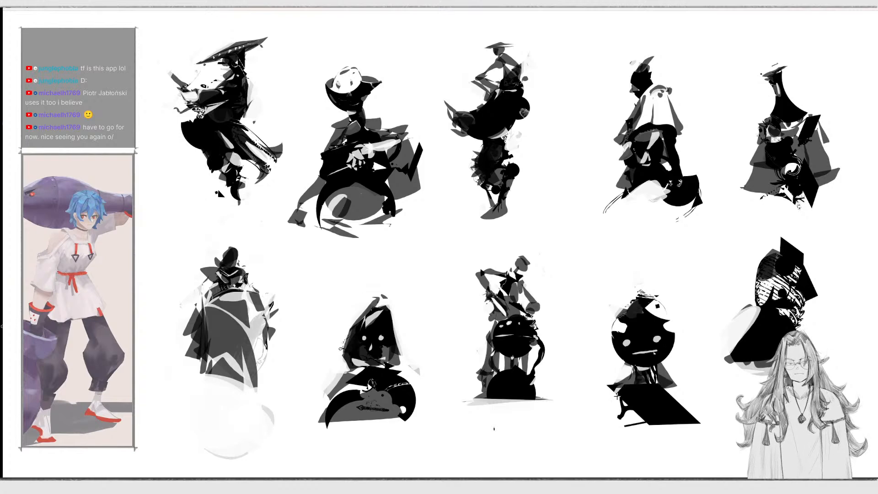
Widen the fourth lower silhouette's black slab into a triangular cloak and split it with pale and grey wedges.
mouse_move(617, 397)
left_mouse_down()
mouse_move(633, 414)
mouse_move(682, 418)
left_mouse_up()
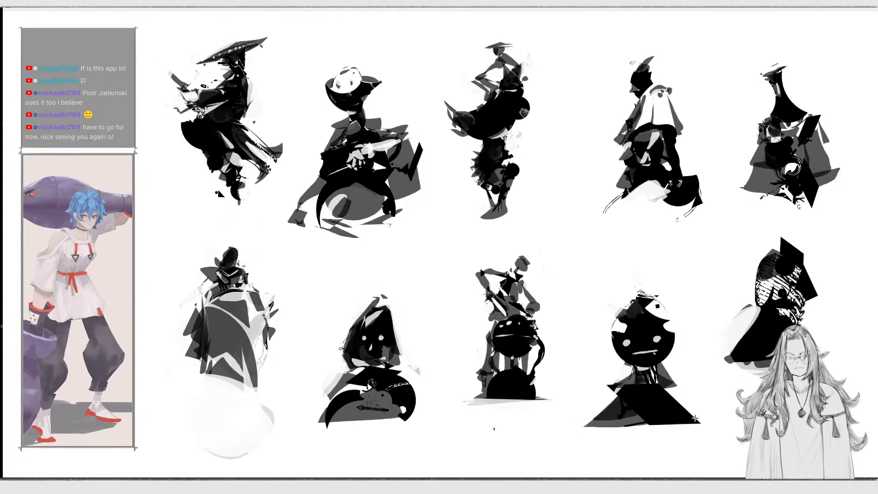
mouse_move(600, 440)
left_mouse_down()
mouse_move(675, 421)
mouse_move(684, 431)
left_mouse_up()
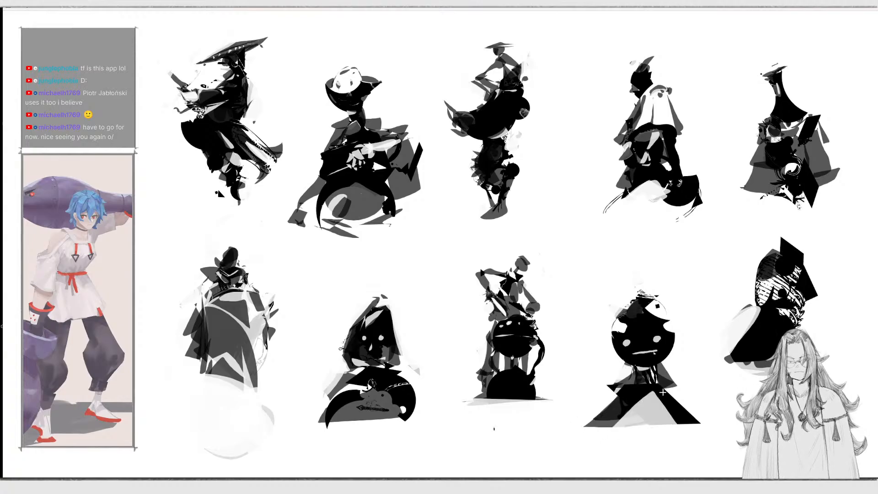
left_click_drag(652, 396, 653, 400)
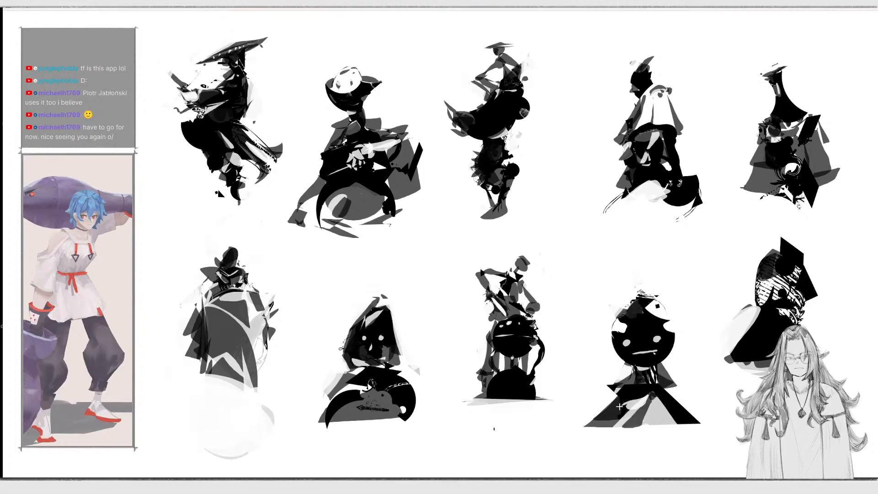
mouse_move(647, 395)
left_mouse_down()
mouse_move(599, 411)
mouse_move(642, 394)
left_mouse_up()
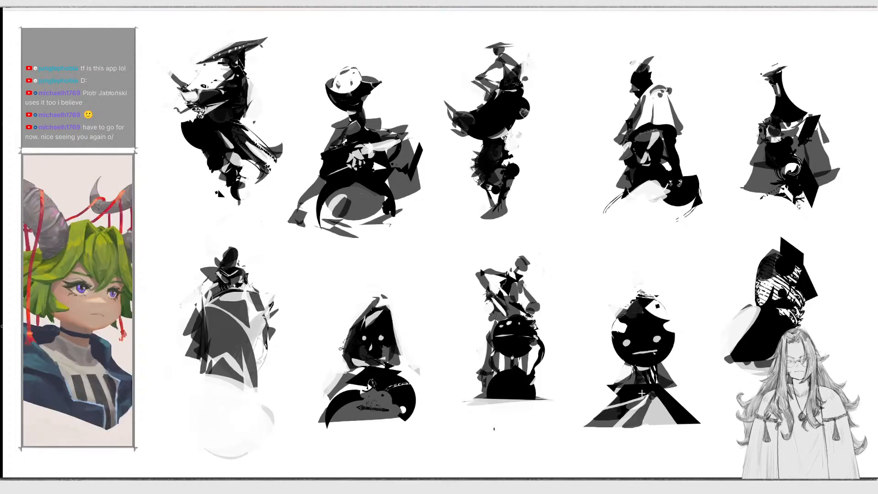
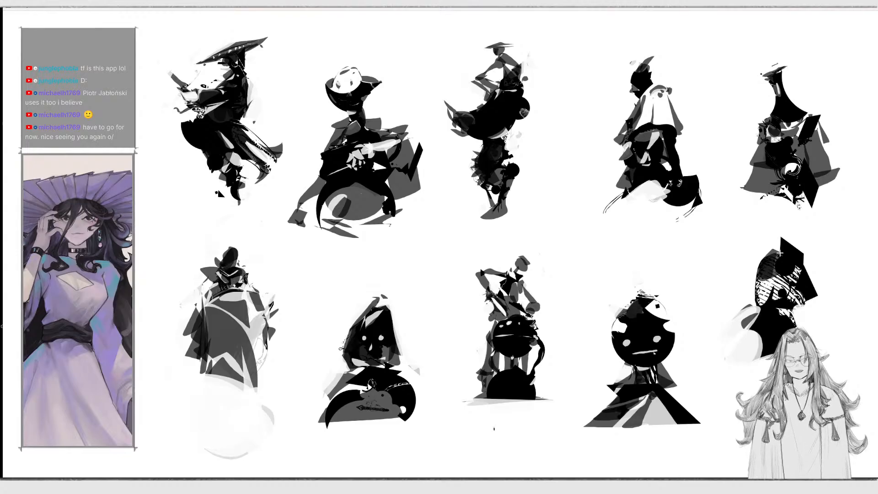
Break up the fifth lower silhouette's black slabs and striped head with pale cuts, translucent grey shapes and dark overlays.
mouse_move(794, 255)
left_mouse_down()
mouse_move(780, 278)
mouse_move(804, 261)
mouse_move(786, 257)
mouse_move(796, 273)
mouse_move(785, 281)
mouse_move(805, 259)
mouse_move(754, 249)
mouse_move(760, 258)
left_mouse_up()
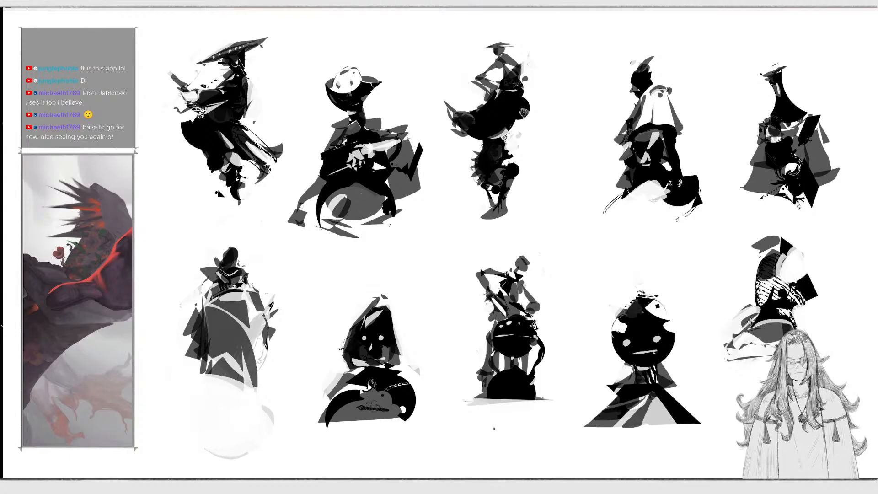
left_click_drag(739, 324, 766, 310)
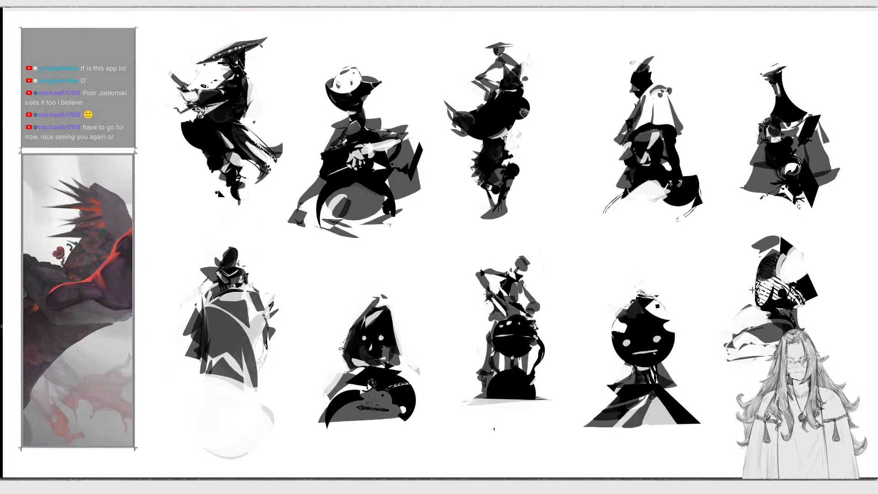
mouse_move(758, 279)
left_mouse_down()
mouse_move(763, 294)
mouse_move(766, 269)
mouse_move(761, 295)
mouse_move(770, 279)
mouse_move(753, 290)
mouse_move(761, 306)
mouse_move(760, 279)
mouse_move(755, 292)
mouse_move(772, 277)
mouse_move(763, 278)
left_mouse_up()
mouse_move(769, 264)
left_mouse_down()
mouse_move(757, 277)
mouse_move(762, 263)
mouse_move(791, 269)
left_mouse_up()
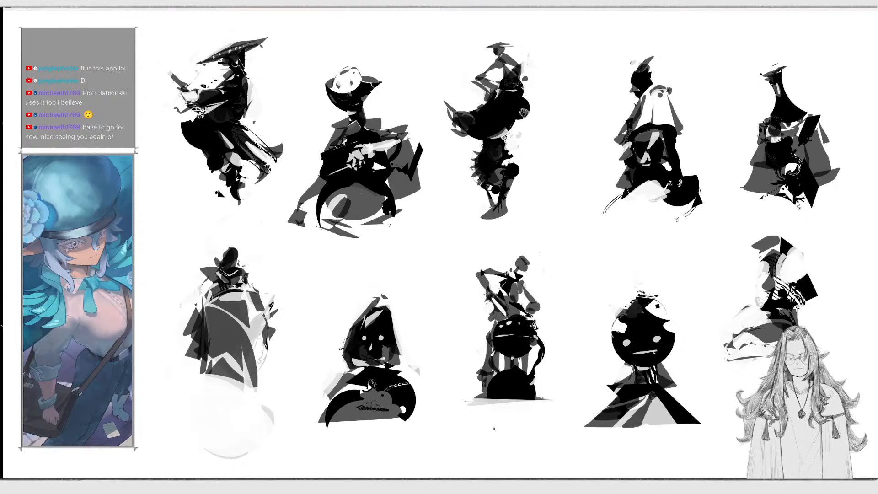
Clear the fifth lower silhouette's bulky head block and build a slim grey torso with a shoulder above the dark base.
mouse_move(802, 267)
left_mouse_down()
mouse_move(808, 298)
mouse_move(791, 269)
mouse_move(781, 286)
mouse_move(805, 292)
mouse_move(792, 262)
mouse_move(780, 279)
mouse_move(798, 265)
mouse_move(795, 286)
left_mouse_up()
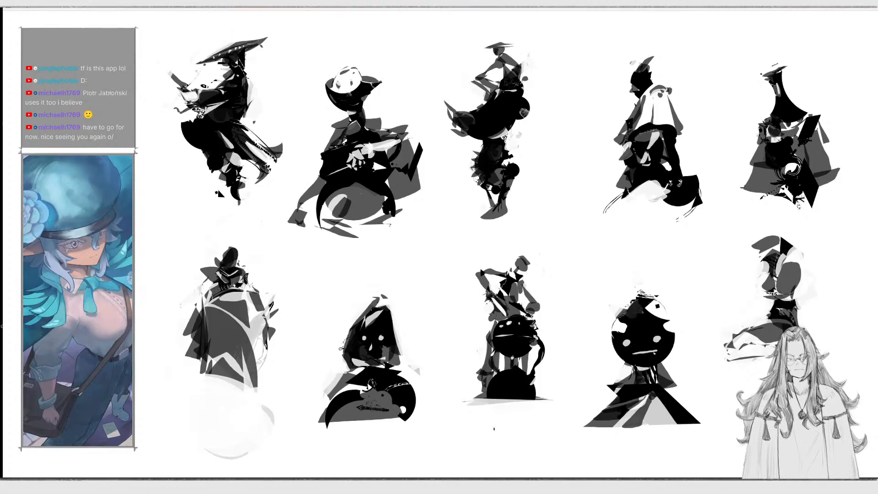
mouse_move(807, 277)
left_mouse_down()
mouse_move(750, 283)
mouse_move(784, 242)
left_mouse_up()
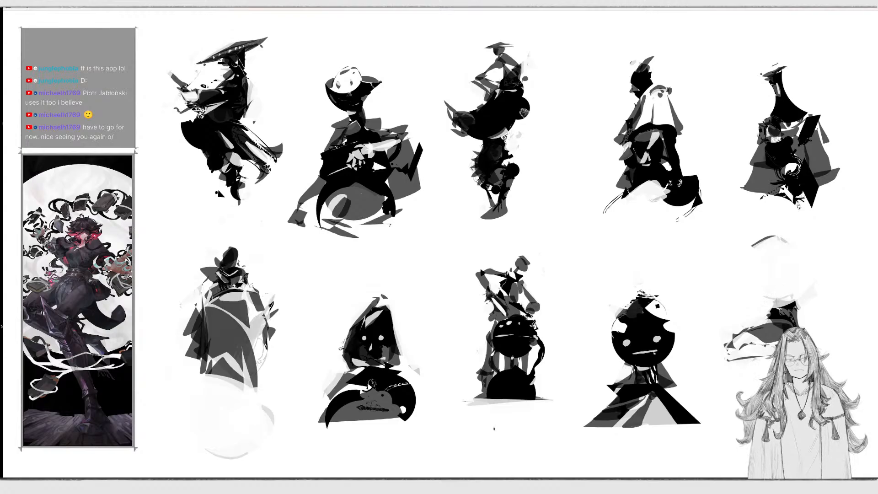
left_click_drag(788, 307, 777, 285)
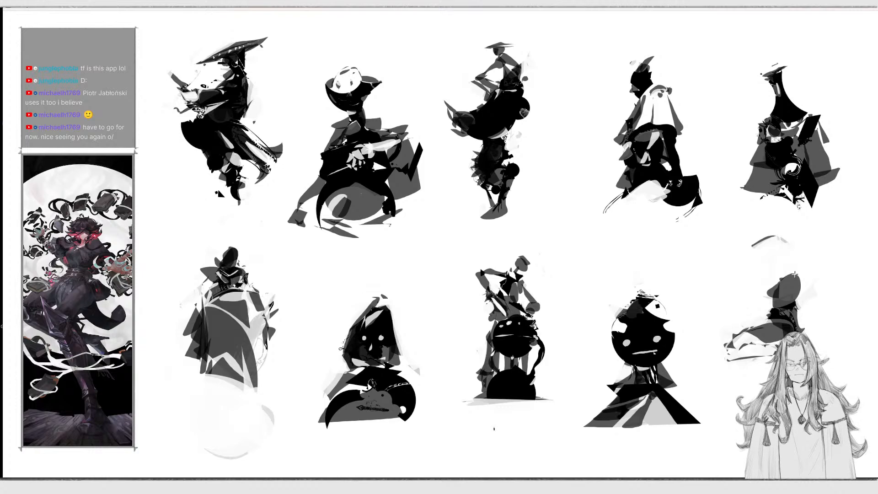
mouse_move(777, 261)
left_mouse_down()
mouse_move(784, 269)
mouse_move(788, 245)
mouse_move(780, 272)
mouse_move(808, 275)
mouse_move(793, 304)
left_mouse_up()
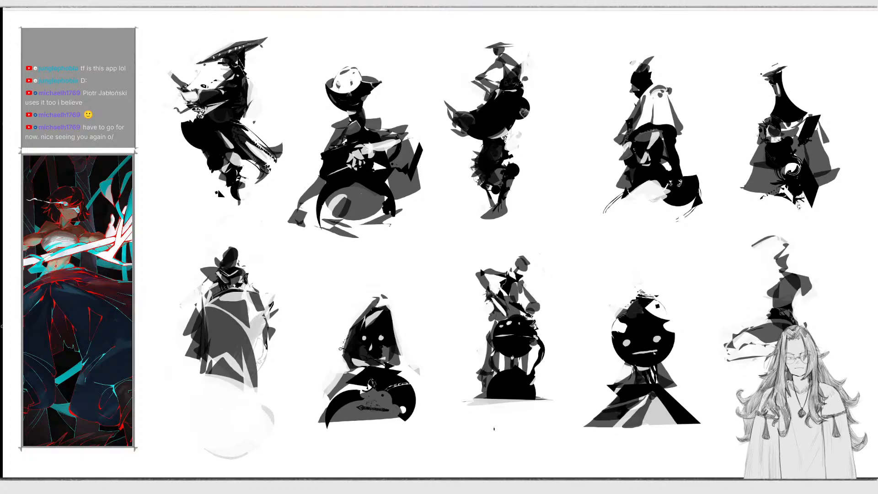
left_click_drag(784, 248, 782, 265)
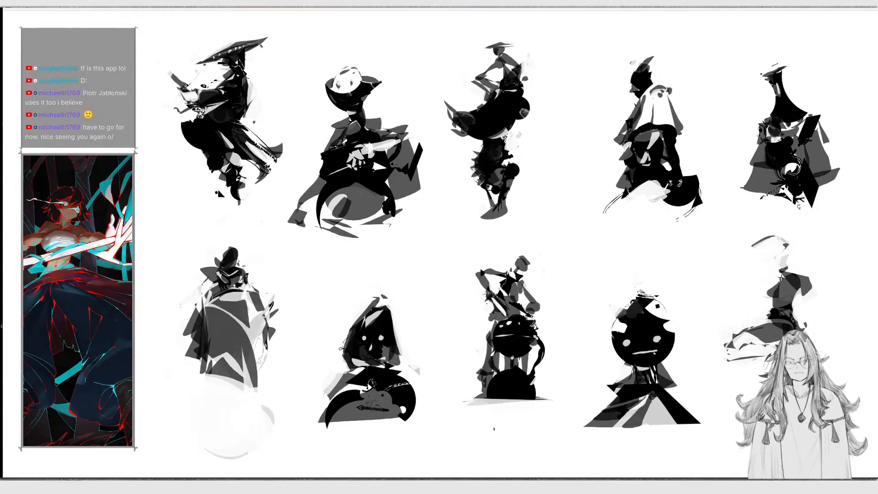
Trim the fifth lower silhouette's torso and shoulder with pale cuts, and erase the stray grey strip and arc around it.
mouse_move(774, 271)
left_mouse_down()
mouse_move(772, 247)
mouse_move(794, 270)
mouse_move(790, 277)
mouse_move(810, 269)
mouse_move(795, 275)
left_mouse_up()
mouse_move(760, 253)
left_mouse_down()
mouse_move(753, 307)
mouse_move(763, 311)
left_mouse_up()
left_click_drag(762, 277, 764, 309)
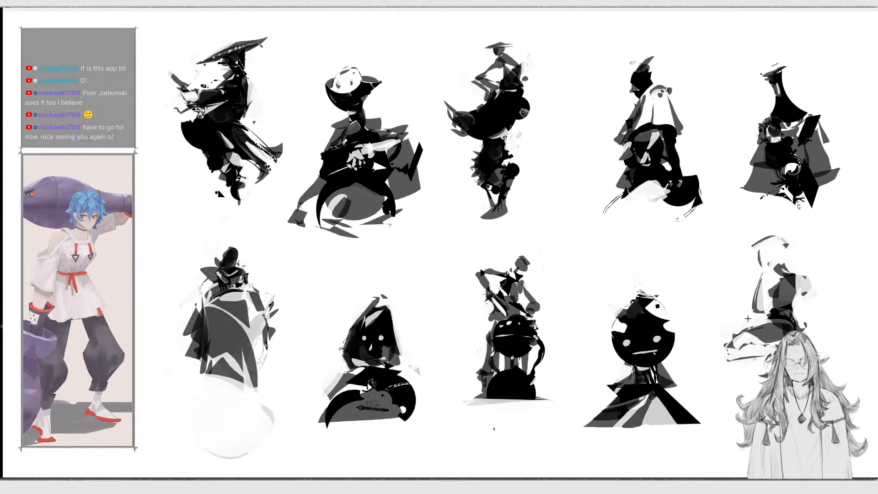
left_click_drag(763, 268, 753, 304)
mouse_move(766, 238)
left_mouse_down()
mouse_move(751, 249)
mouse_move(788, 254)
mouse_move(747, 304)
mouse_move(765, 294)
mouse_move(764, 302)
left_mouse_up()
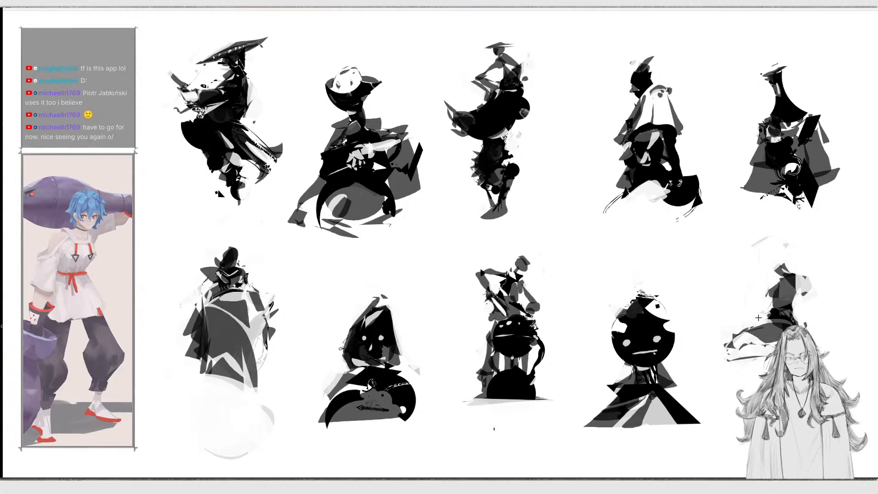
Add a small rounded head with a dark cap to the fifth lower silhouette and layer translucent dark pieces over its torso.
mouse_move(785, 264)
left_mouse_down()
mouse_move(788, 275)
mouse_move(784, 250)
mouse_move(780, 257)
left_mouse_up()
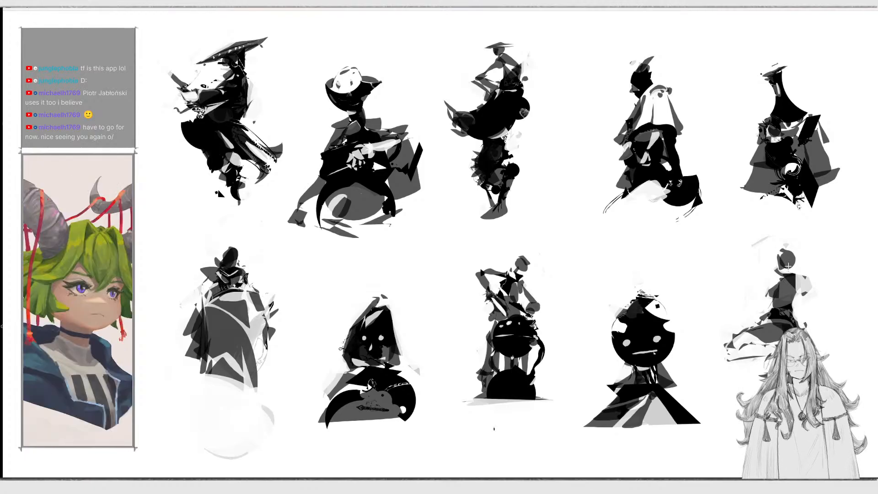
left_click_drag(786, 276, 782, 266)
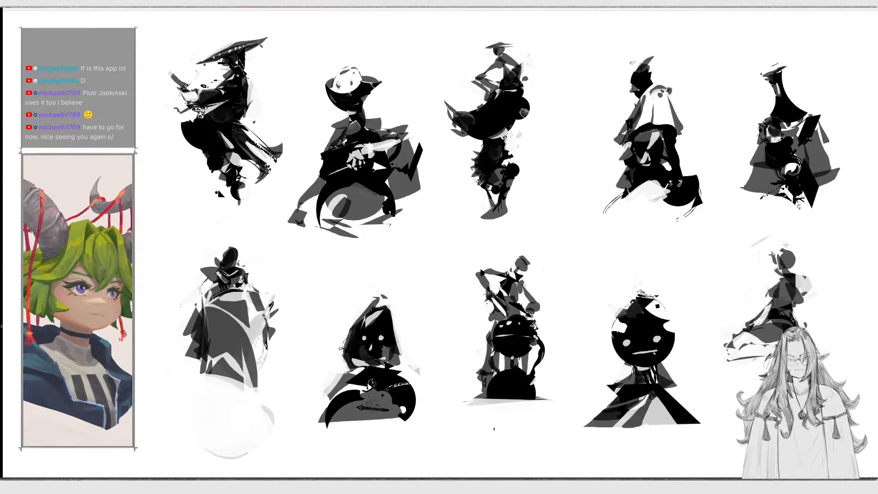
mouse_move(785, 249)
left_mouse_down()
mouse_move(809, 271)
mouse_move(767, 286)
mouse_move(778, 275)
mouse_move(764, 292)
left_mouse_up()
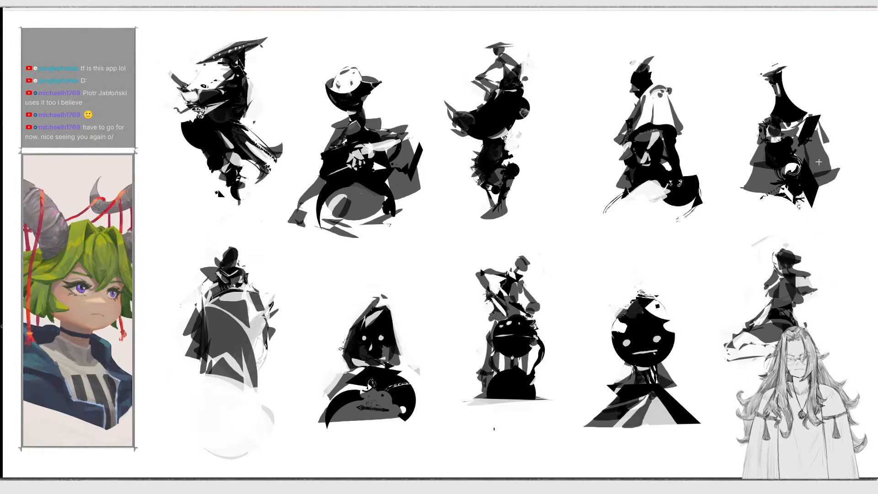
Add a dark sweeping shape with small fragments below the first lower silhouette's cape hem.
mouse_move(200, 387)
left_mouse_down()
mouse_move(195, 402)
mouse_move(245, 418)
mouse_move(213, 414)
left_mouse_up()
mouse_move(199, 414)
left_mouse_down()
mouse_move(185, 420)
mouse_move(202, 430)
left_mouse_up()
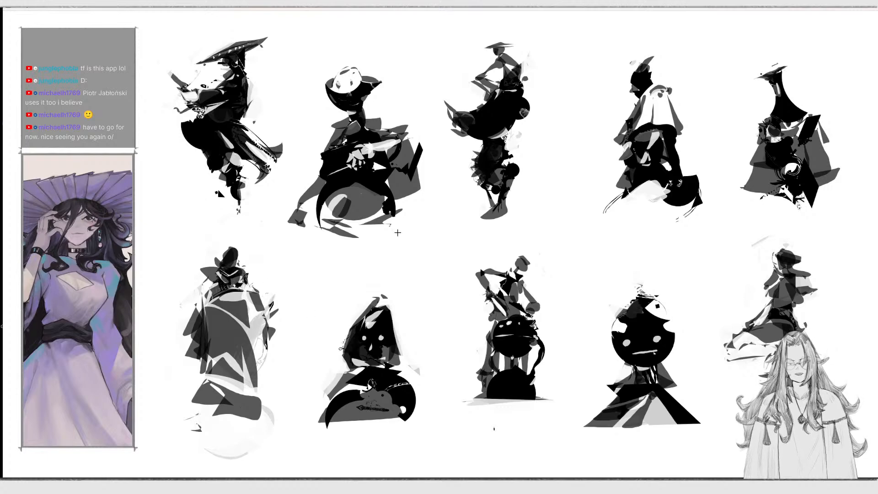
Export the silhouette page in SVG format as S003.svg in the Alchemy_Sketches folder.
mouse_move(164, 12)
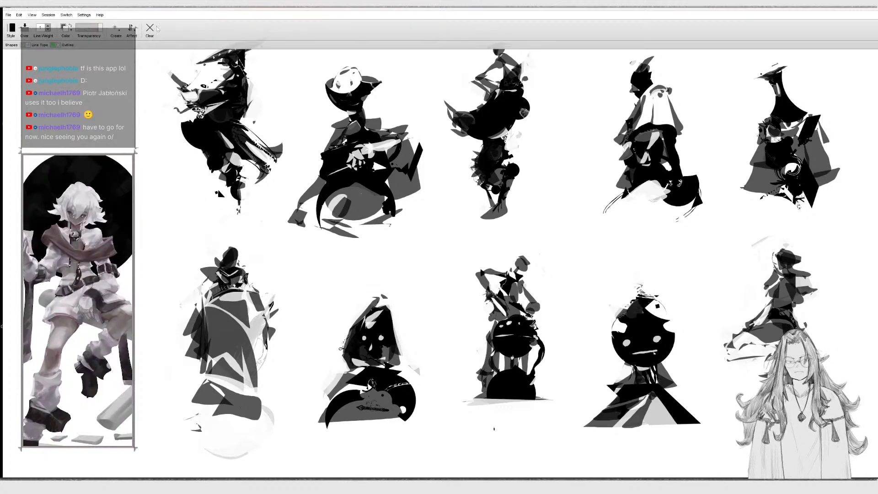
key("ctrl+e")
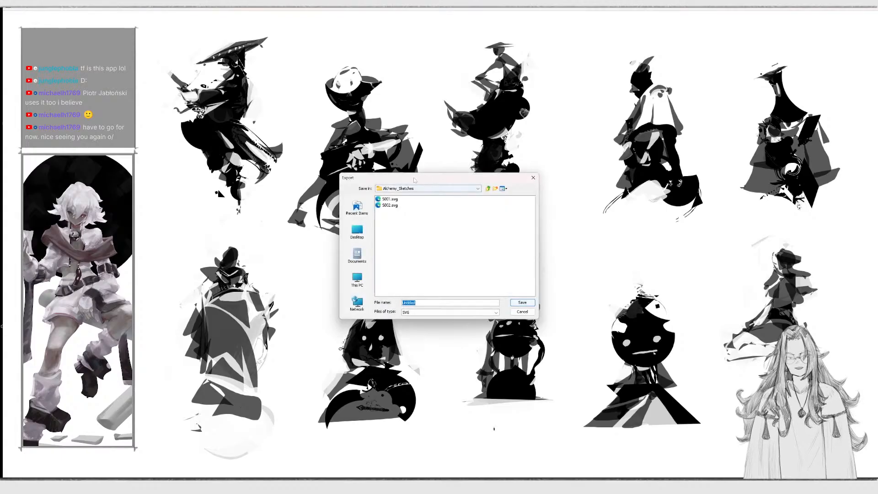
left_click(399, 208)
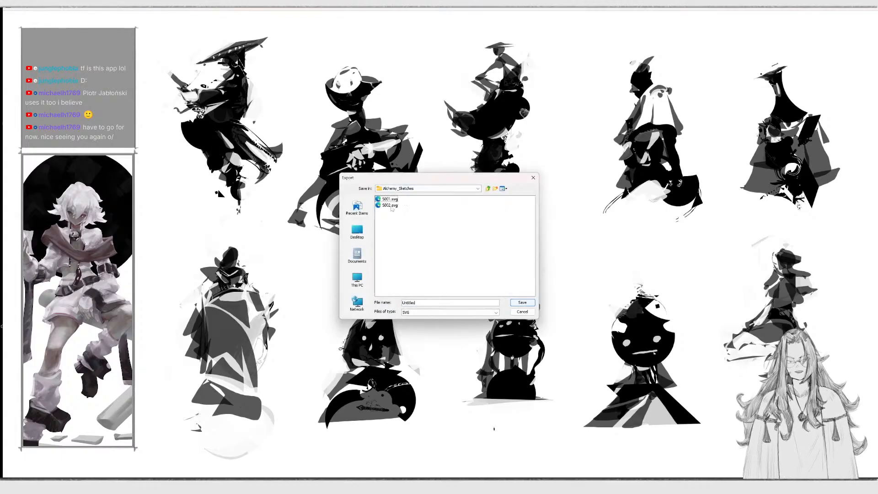
left_click(389, 206)
left_click(411, 302)
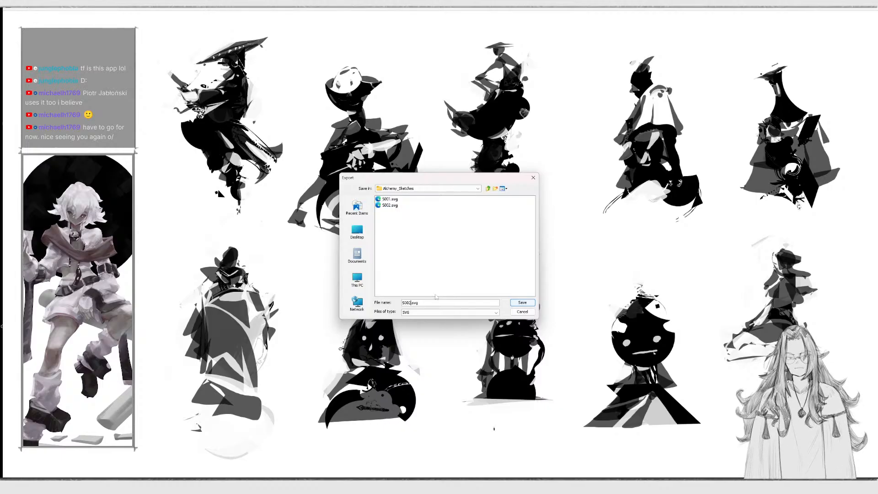
key("BackSpace")
type("3")
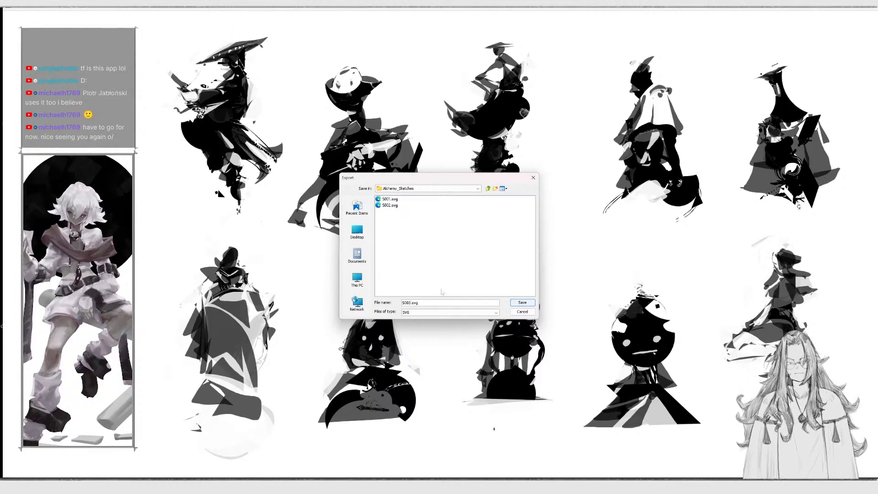
left_click(522, 303)
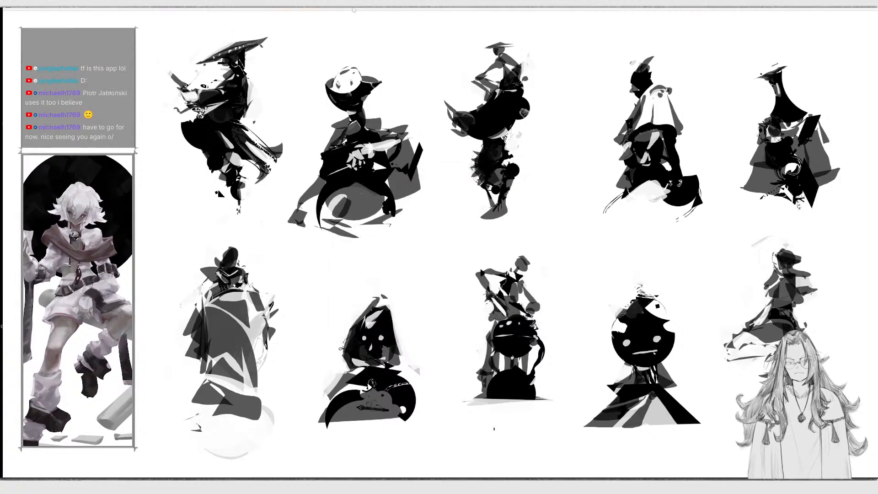